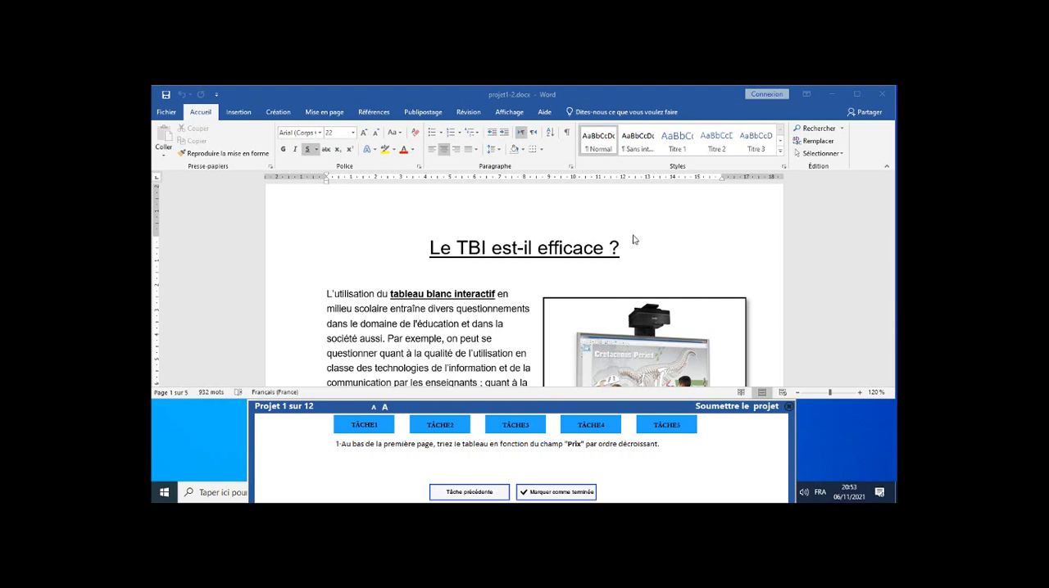
# Go to the "Marques TBI" table at the bottom of page 1 and place the cursor in its first data row.
pyautogui.scroll(-1, 633, 242)
pyautogui.scroll(-1, 633, 243)
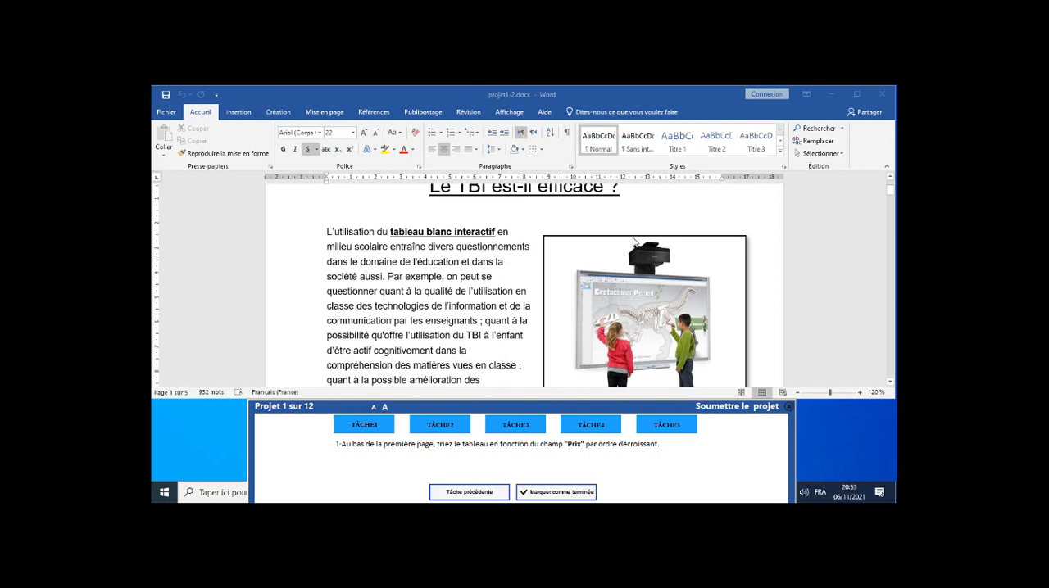
pyautogui.scroll(-1, 634, 243)
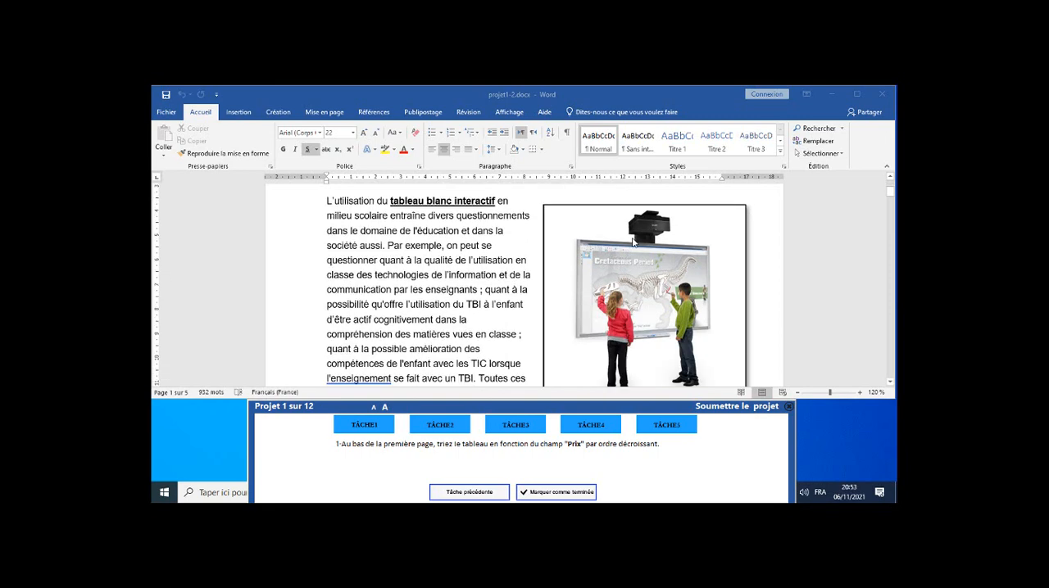
pyautogui.scroll(-5, 633, 242)
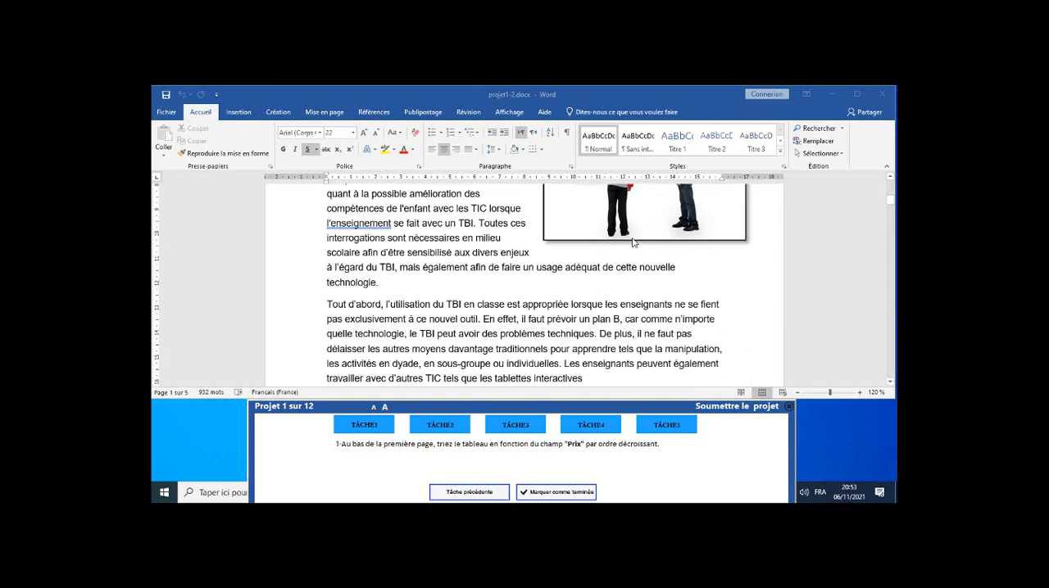
pyautogui.scroll(-7, 634, 242)
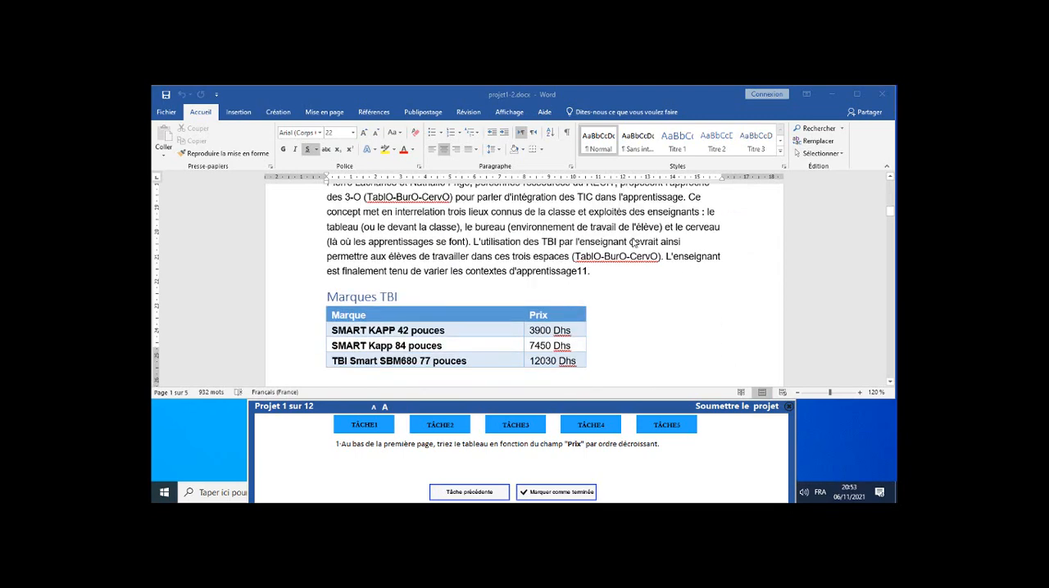
pyautogui.scroll(-1, 633, 242)
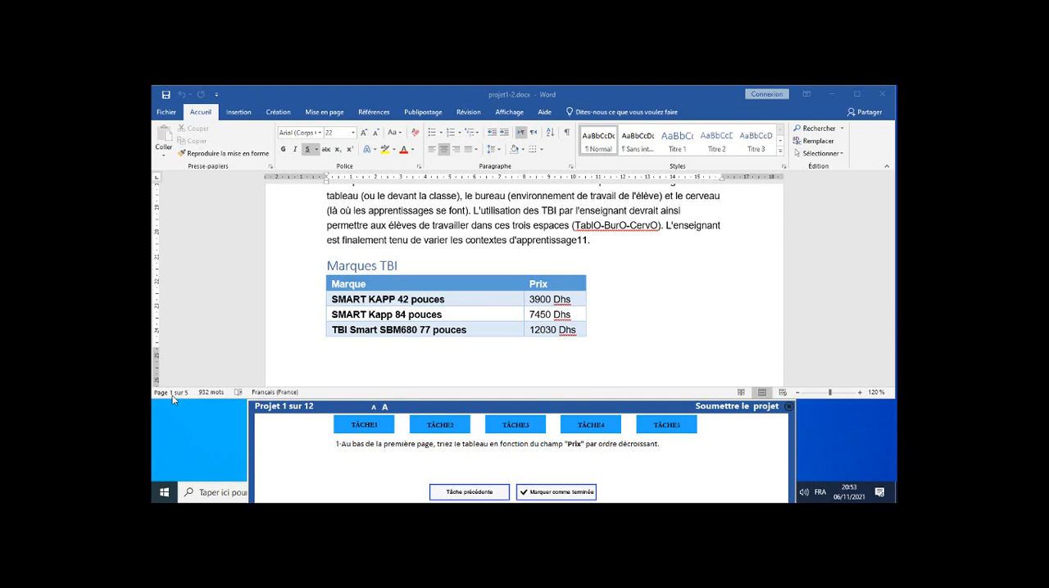
pyautogui.click(450, 302)
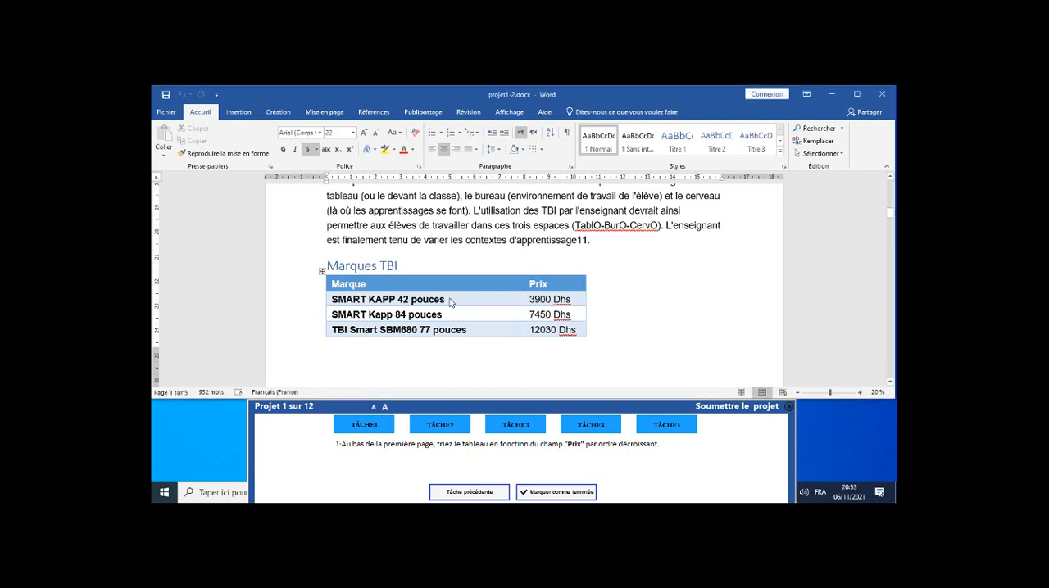
pyautogui.click(450, 299)
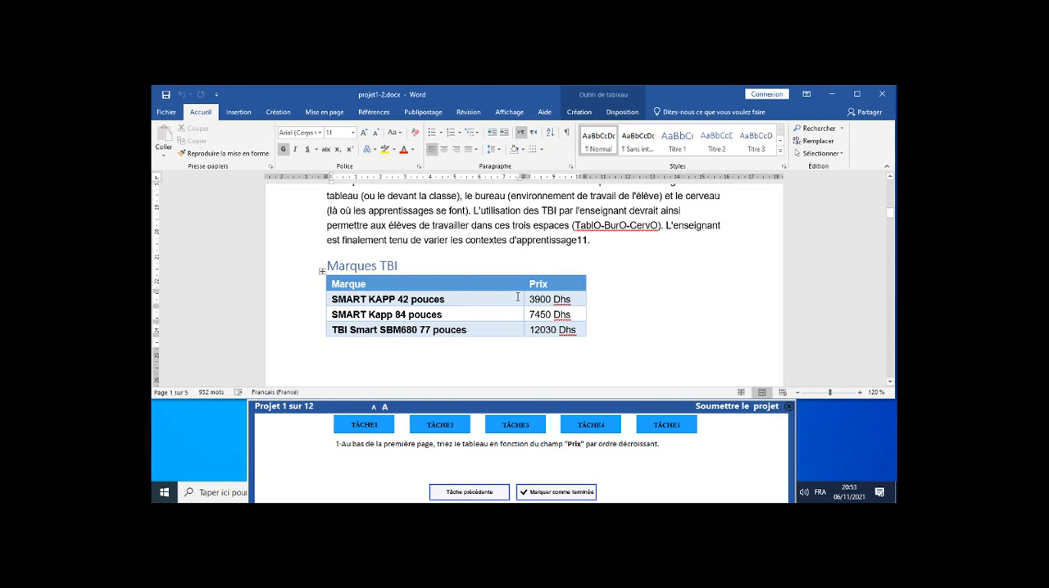
pyautogui.click(323, 269)
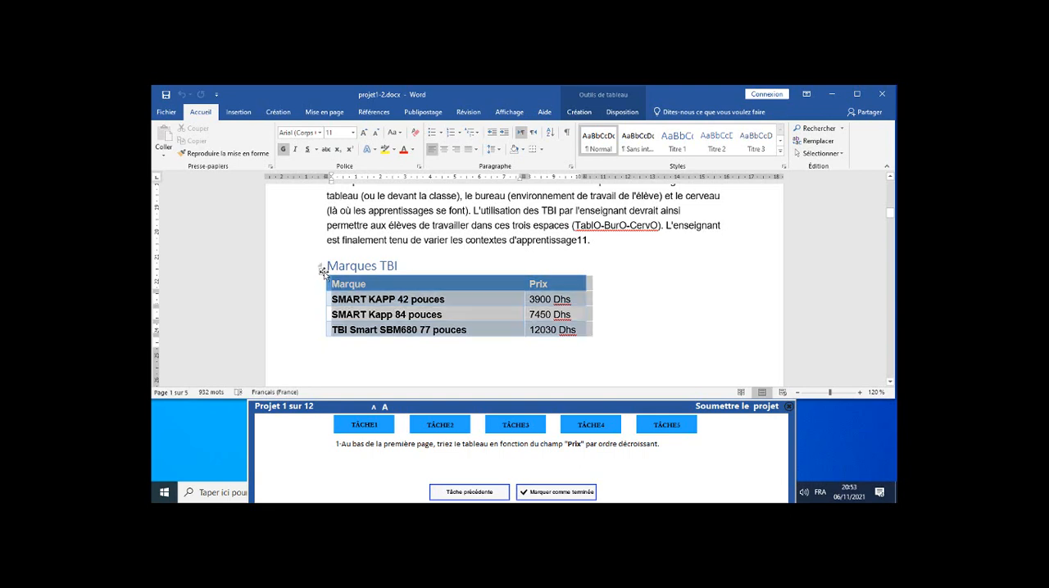
pyautogui.click(429, 287)
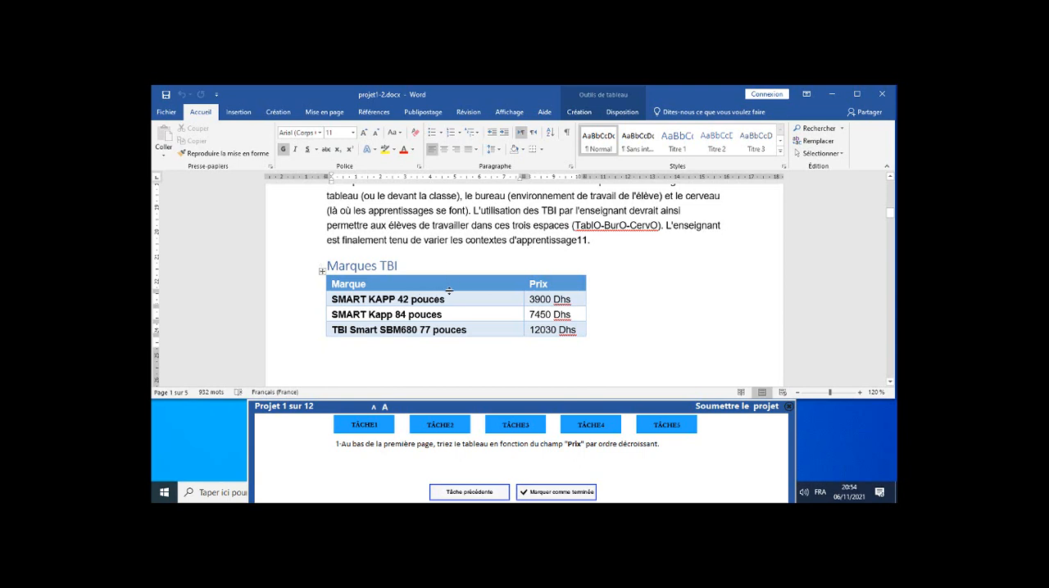
pyautogui.click(479, 240)
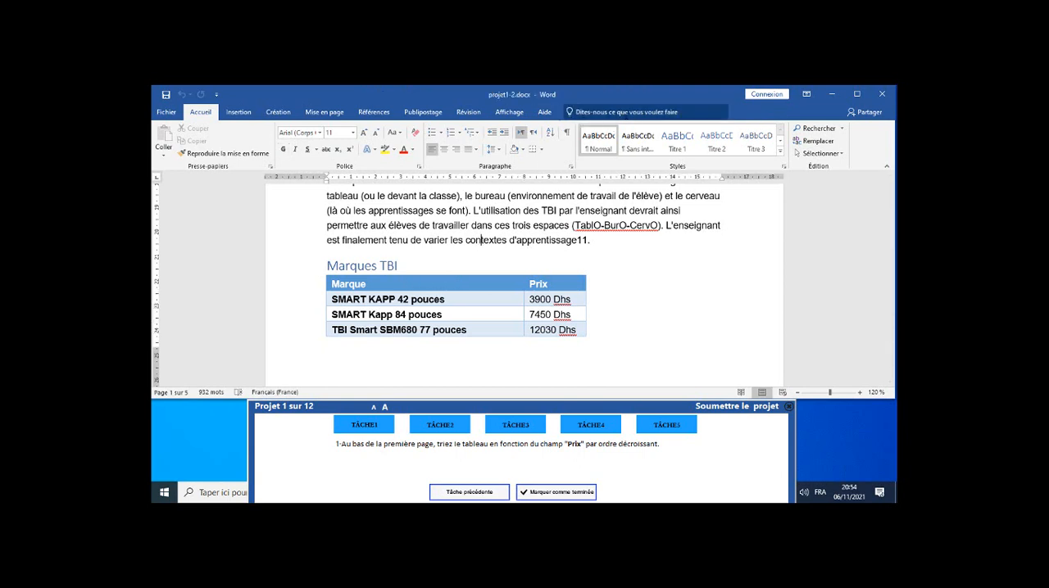
pyautogui.click(455, 298)
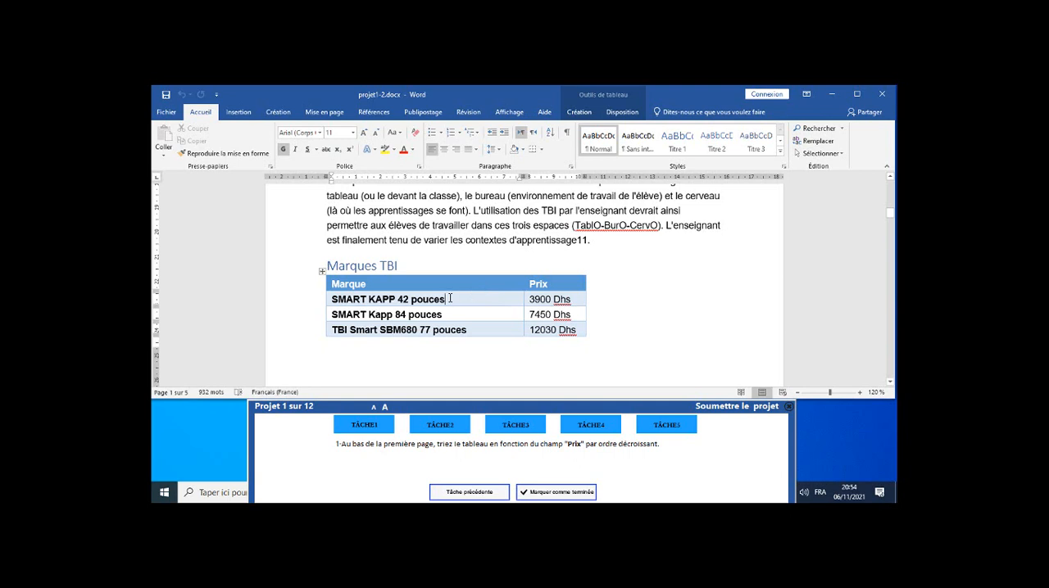
# Sort the "Marques TBI" table by the Prix column in descending order, keeping the header row, and mark task 1 as completed.
pyautogui.click(616, 112)
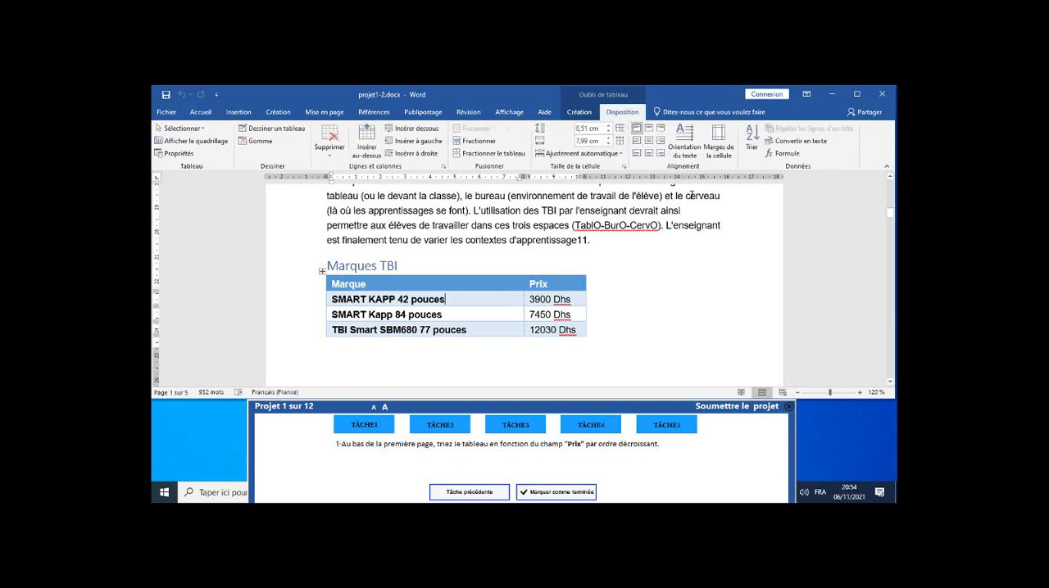
pyautogui.click(750, 149)
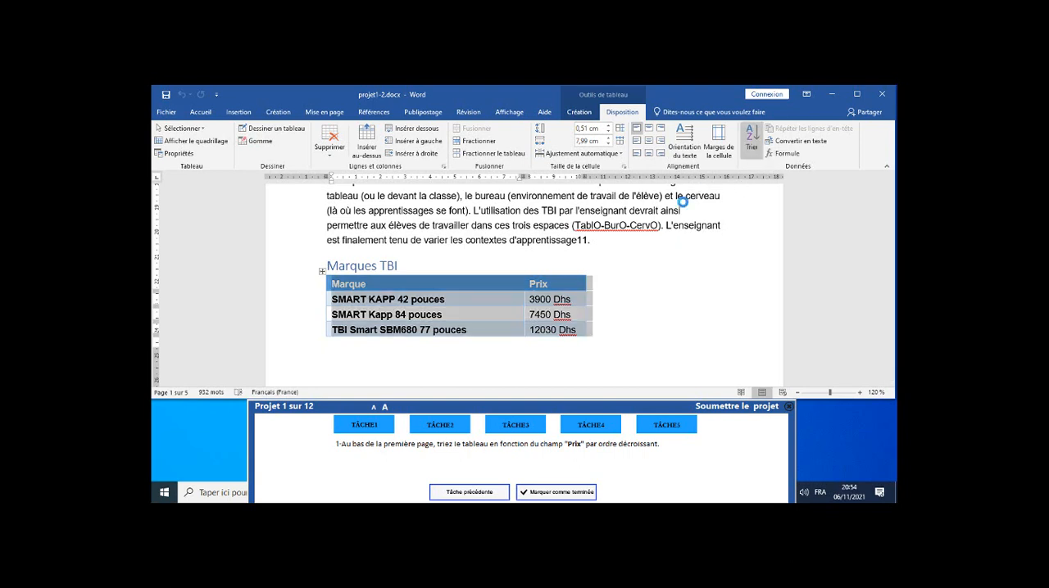
pyautogui.moveTo(581, 156); pyautogui.dragTo(684, 191)
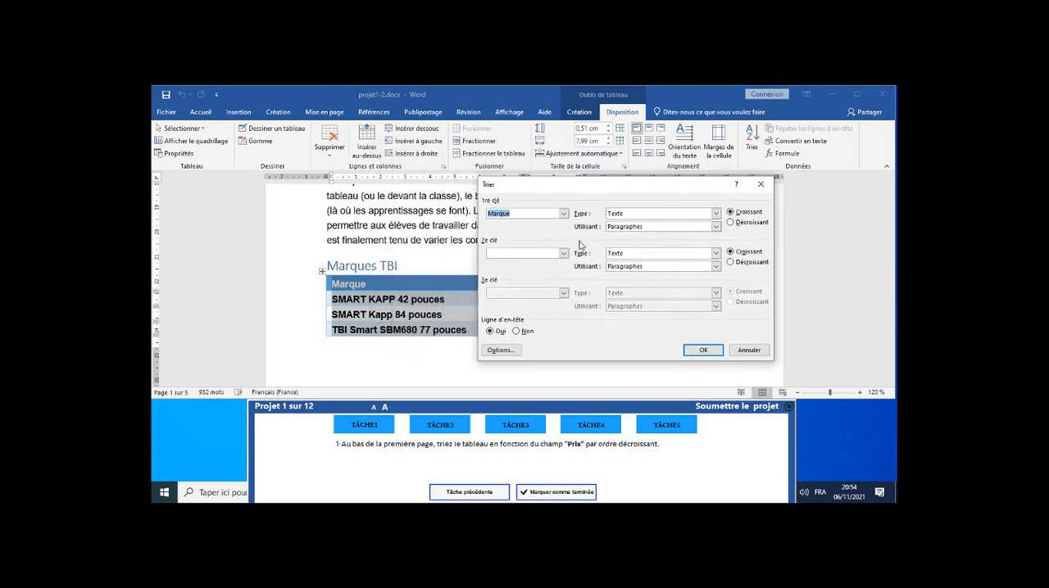
pyautogui.click(564, 214)
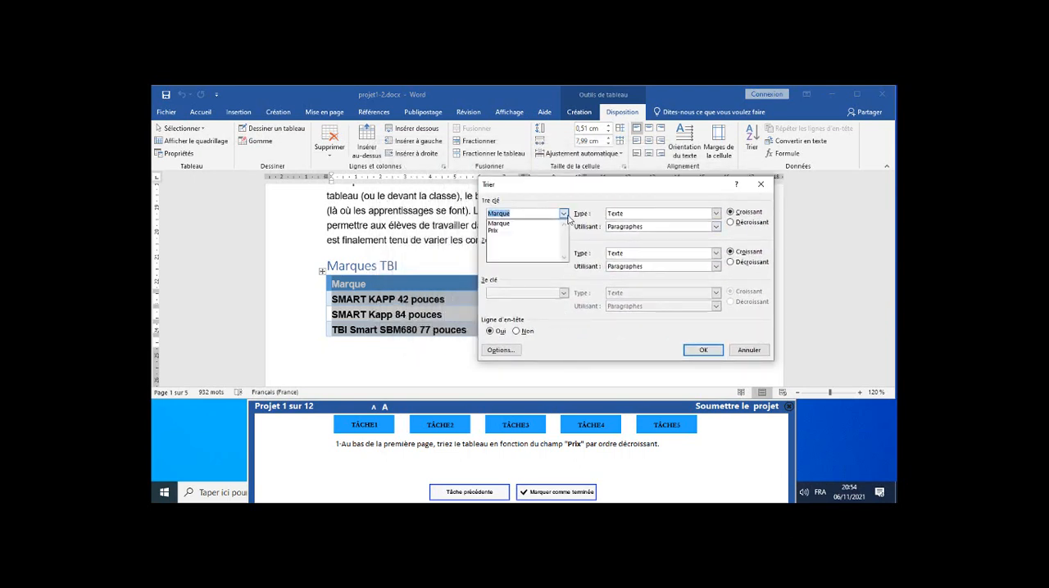
pyautogui.click(521, 231)
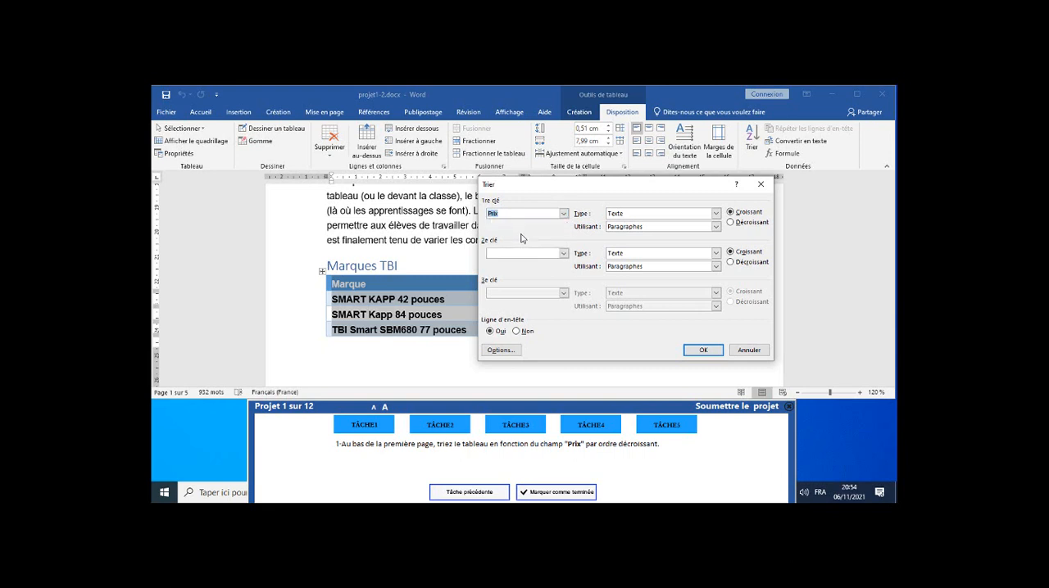
pyautogui.click(731, 224)
pyautogui.click(701, 350)
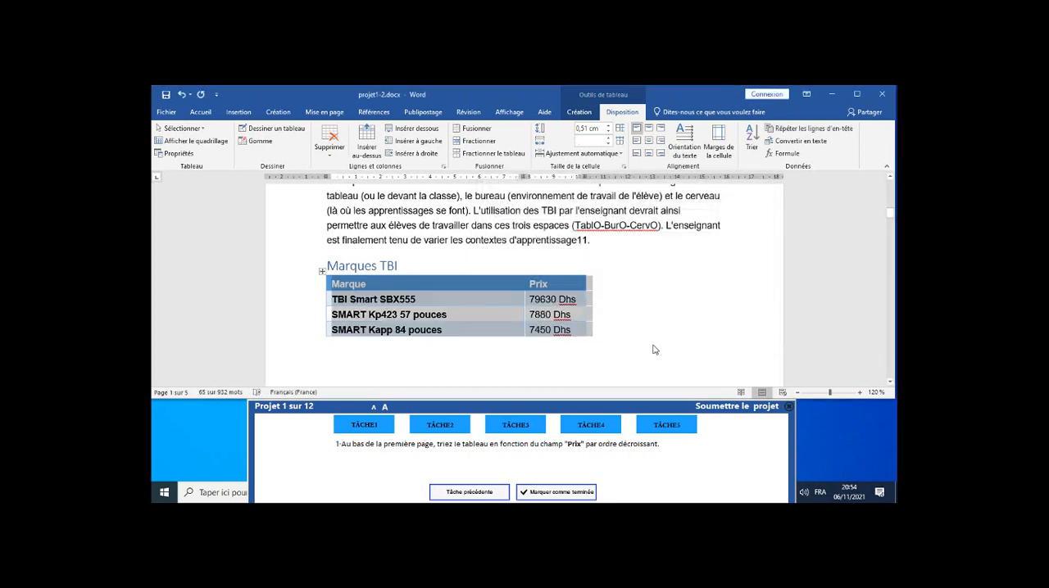
pyautogui.click(567, 495)
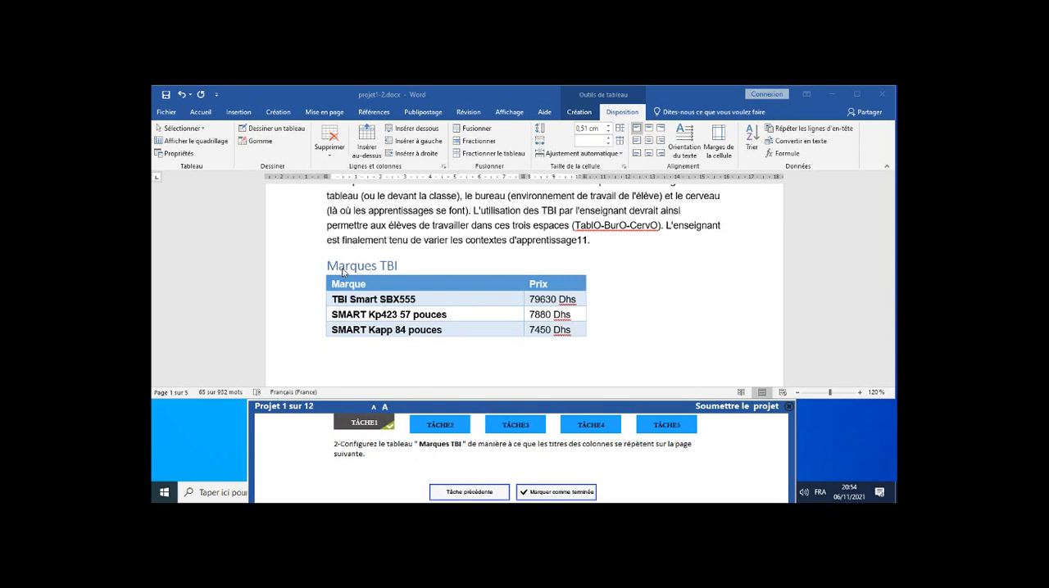
# Examine how the "Marques TBI" table continues from page 1 onto page 2 and whether its column titles appear there.
pyautogui.click(435, 293)
pyautogui.click(451, 318)
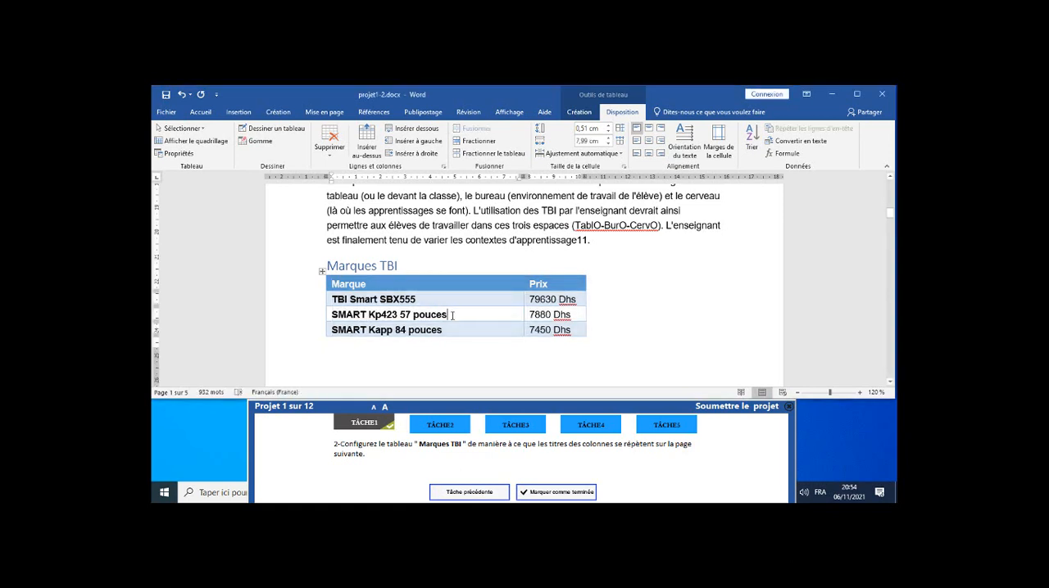
pyautogui.scroll(-3, 461, 327)
pyautogui.scroll(2, 456, 312)
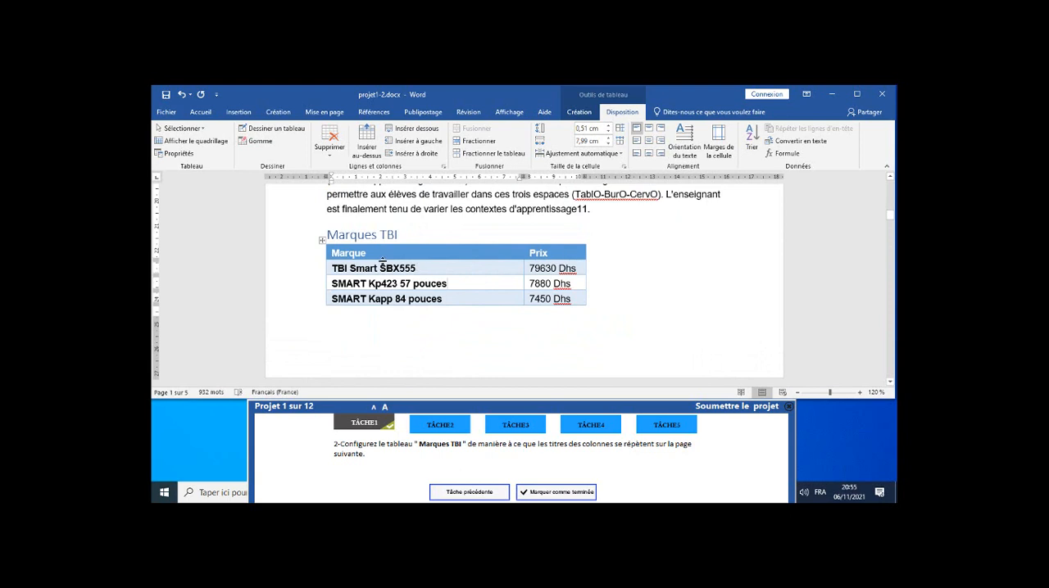
pyautogui.scroll(-5, 604, 274)
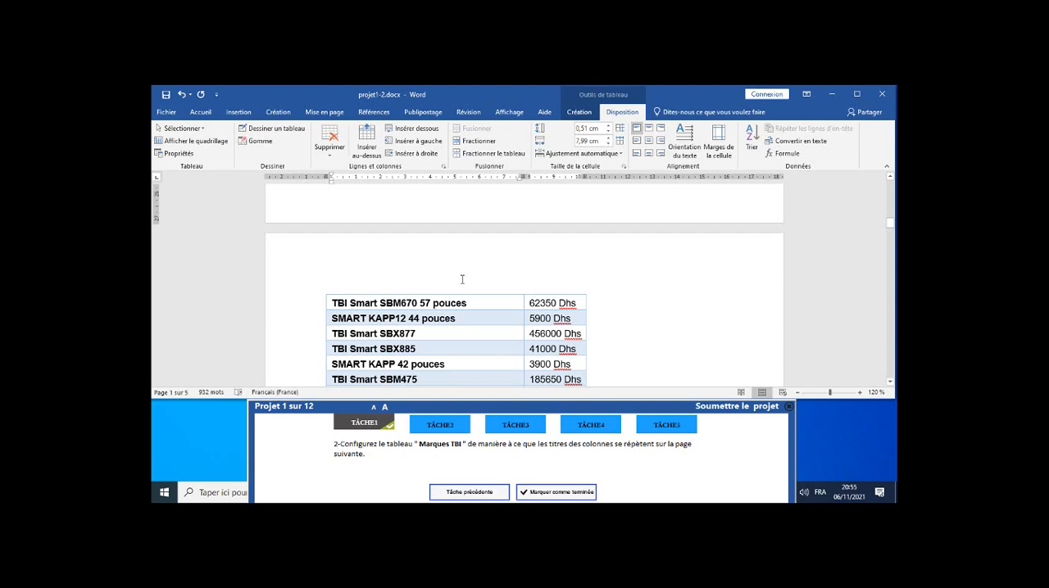
pyautogui.scroll(3, 460, 280)
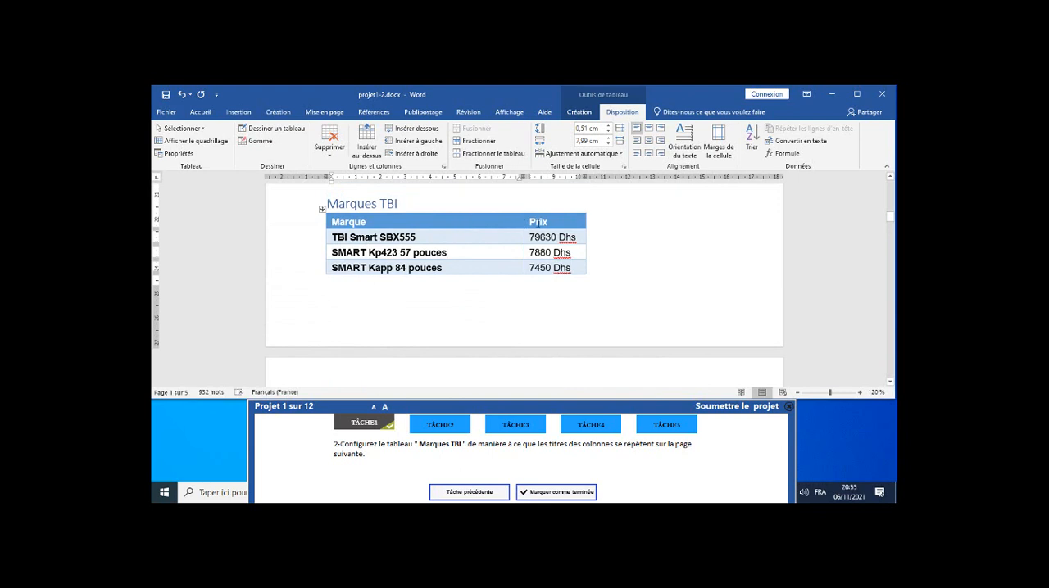
pyautogui.scroll(-3, 486, 315)
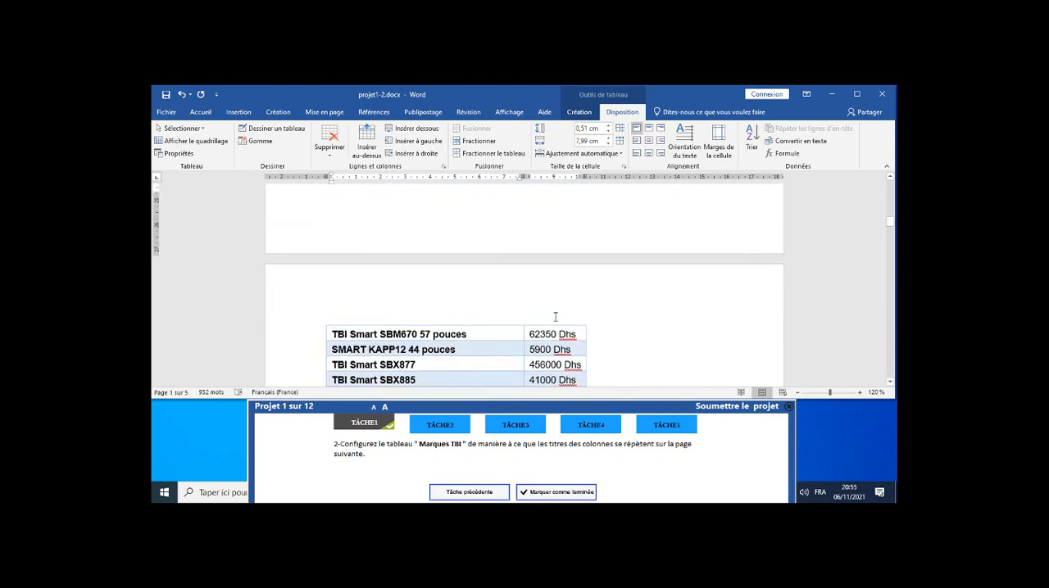
pyautogui.scroll(3, 555, 316)
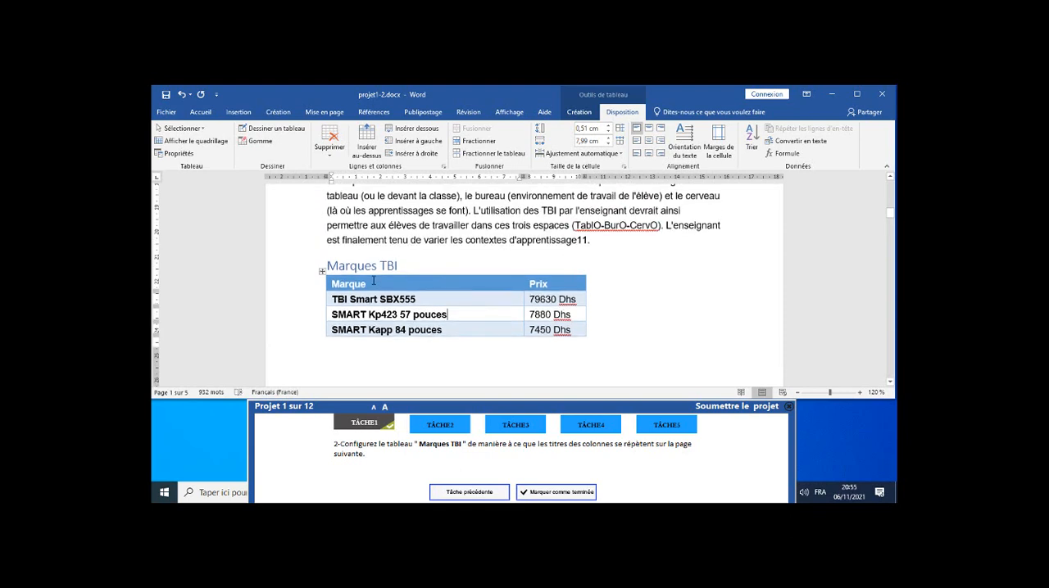
# Make the header row of the "Marques TBI" table repeat on the following page and mark task 2 as completed.
pyautogui.click(373, 282)
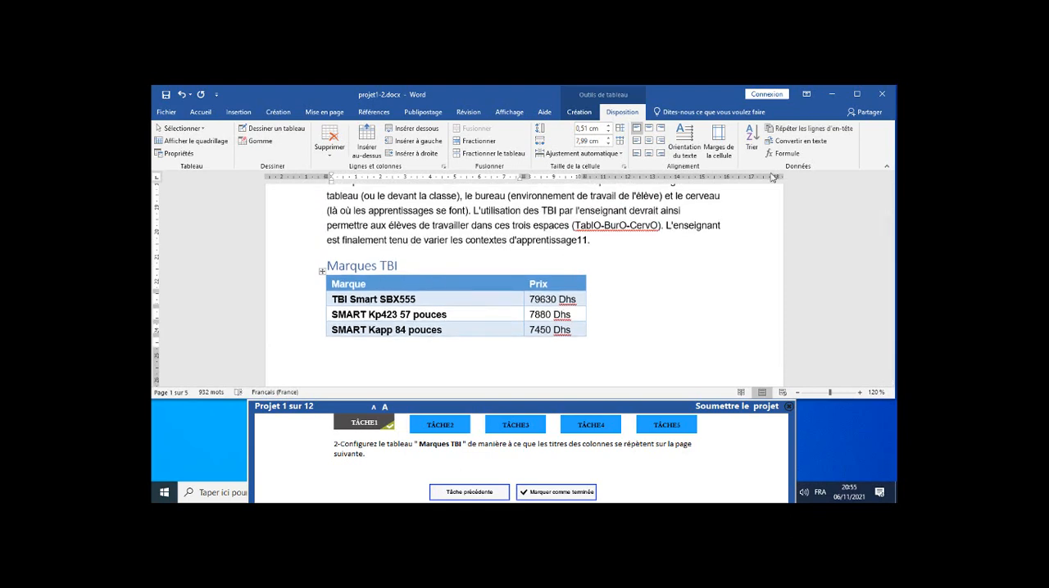
pyautogui.click(814, 131)
pyautogui.scroll(-1, 741, 224)
pyautogui.scroll(-5, 742, 224)
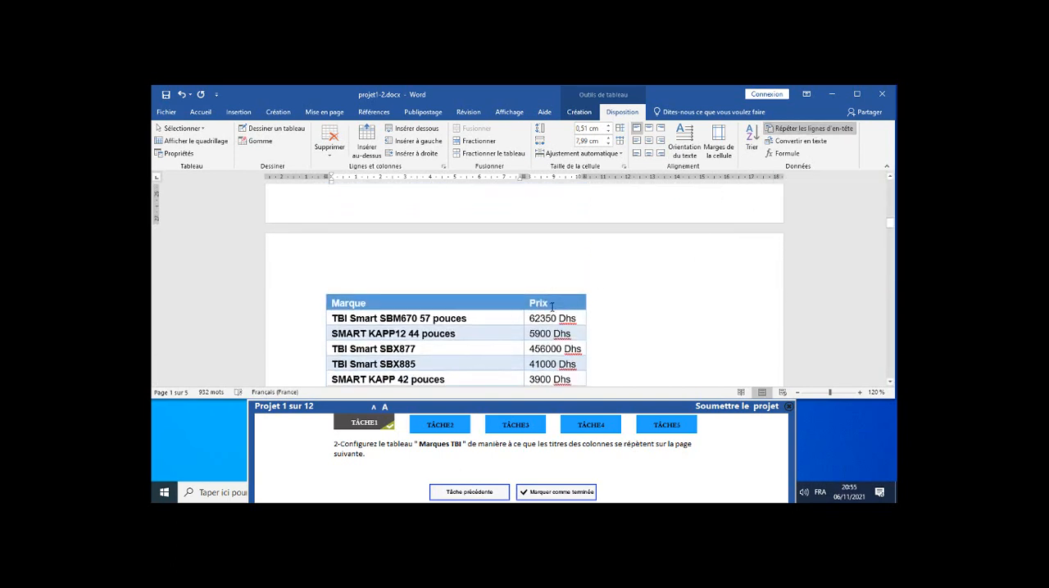
pyautogui.scroll(4, 552, 308)
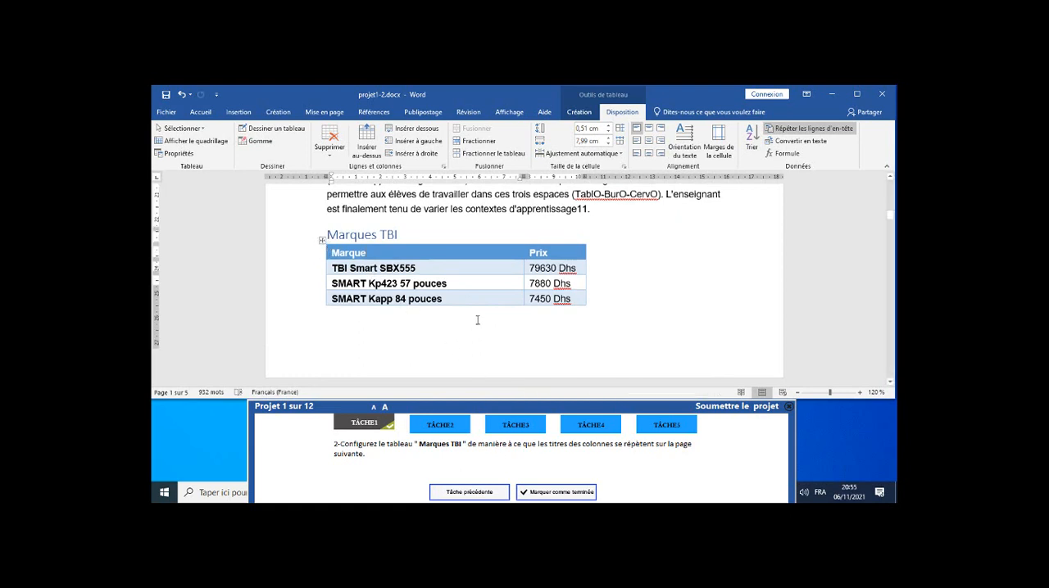
pyautogui.scroll(-2, 480, 321)
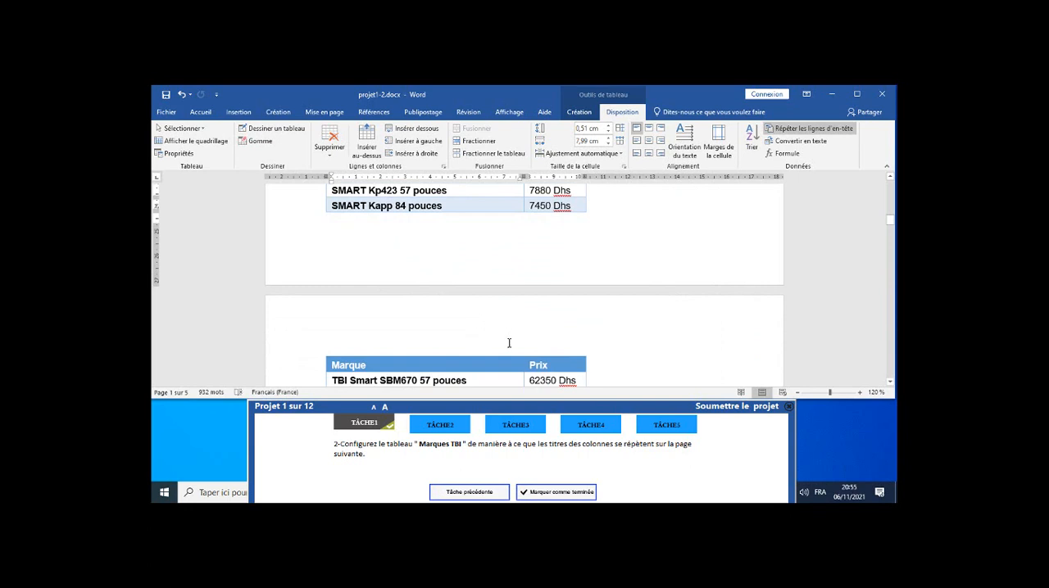
pyautogui.click(549, 493)
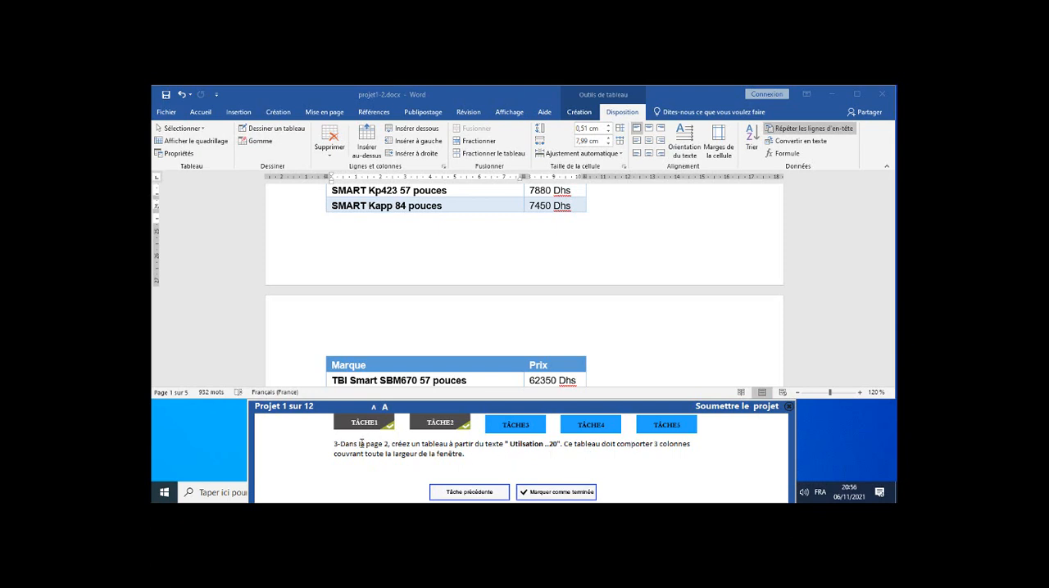
# Convert the page 2 text from "Utilisation" to "20" into a three-column table fitted to the window, and mark task 3 as completed.
pyautogui.scroll(-5, 406, 288)
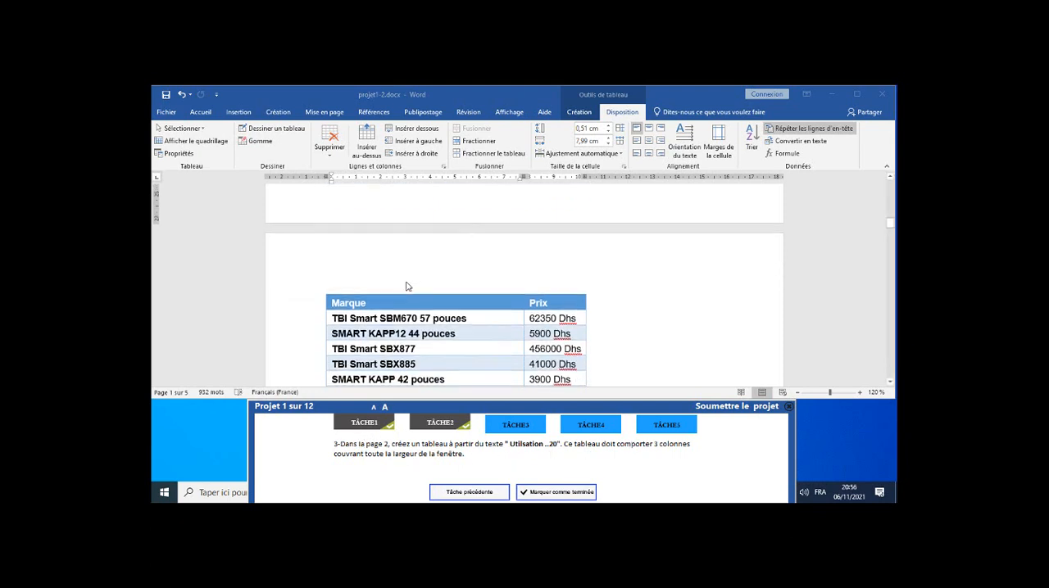
pyautogui.scroll(-4, 407, 288)
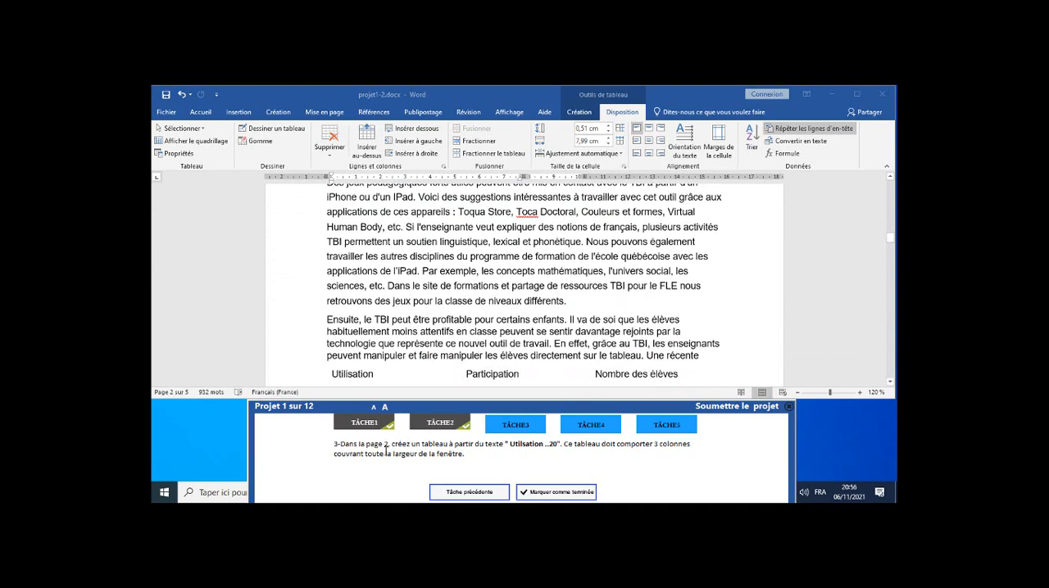
pyautogui.click(198, 114)
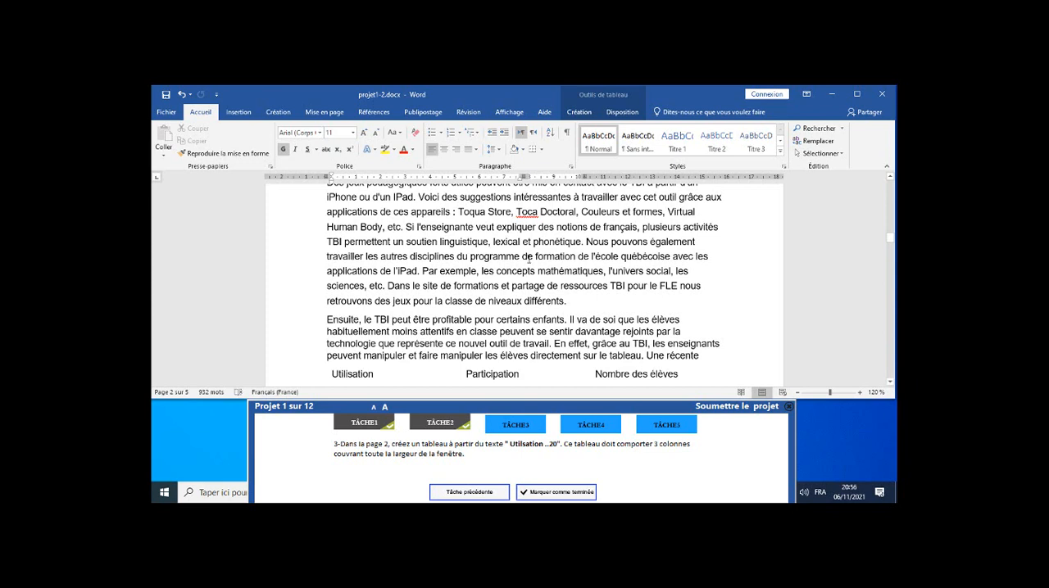
pyautogui.scroll(-2, 498, 288)
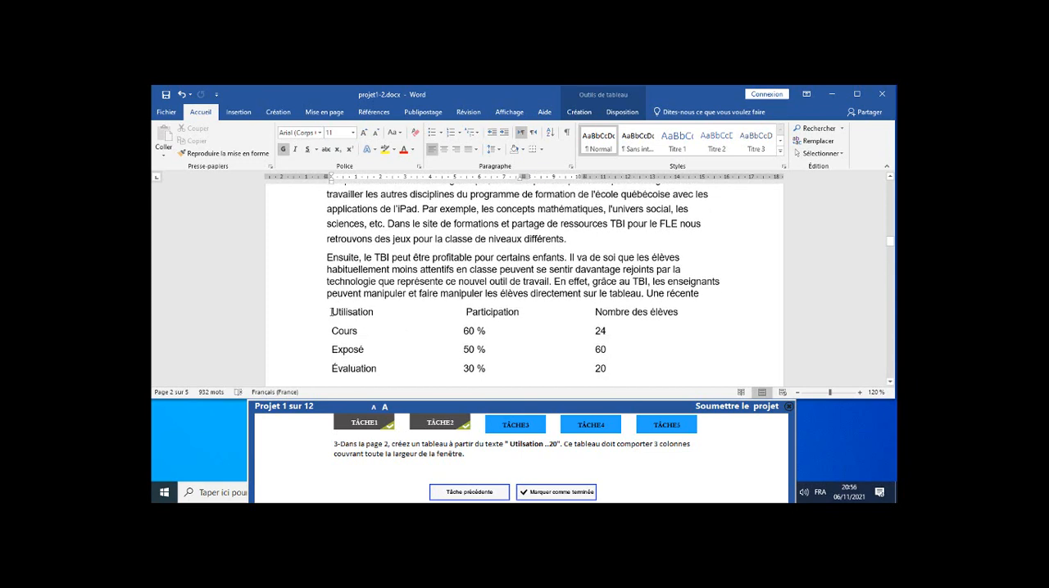
pyautogui.moveTo(331, 312); pyautogui.dragTo(611, 365)
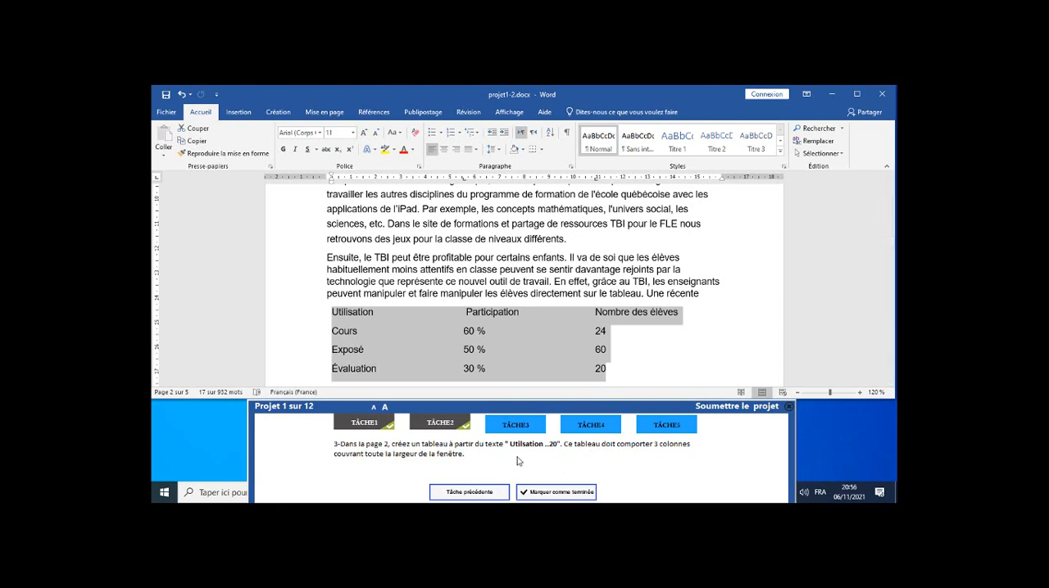
pyautogui.click(239, 112)
pyautogui.click(233, 156)
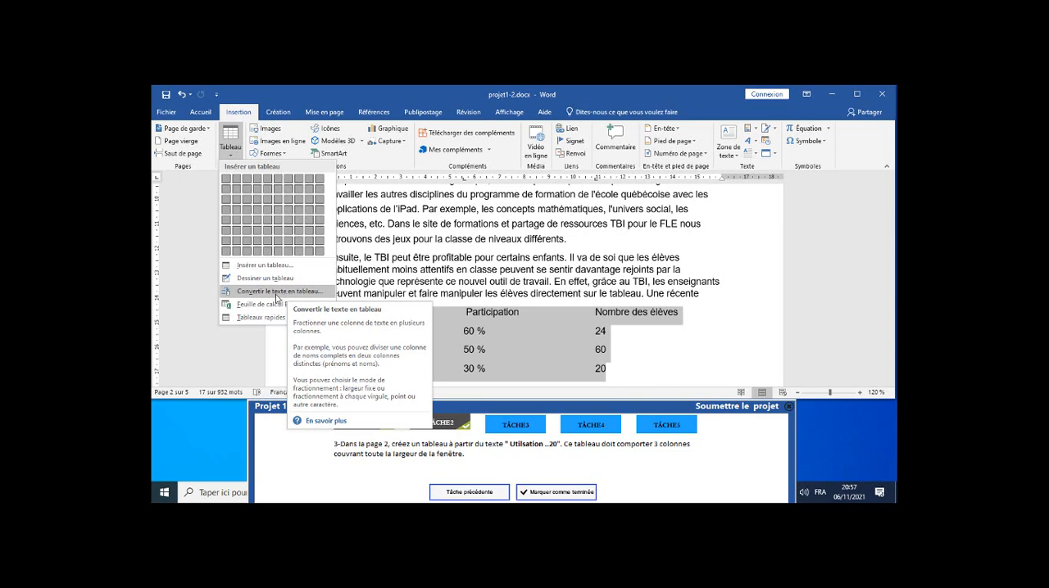
pyautogui.click(277, 298)
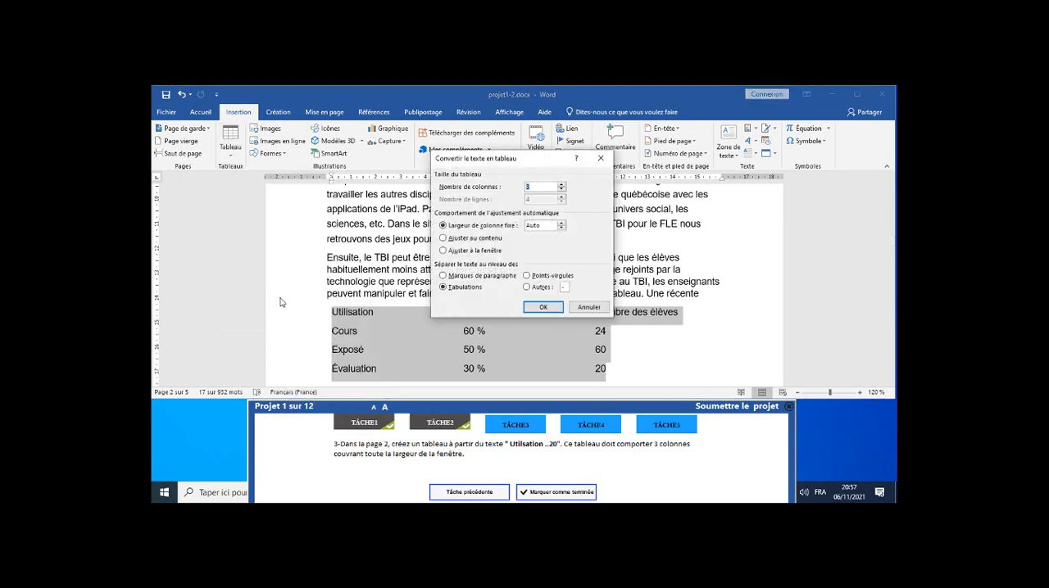
pyautogui.moveTo(511, 163); pyautogui.dragTo(618, 188)
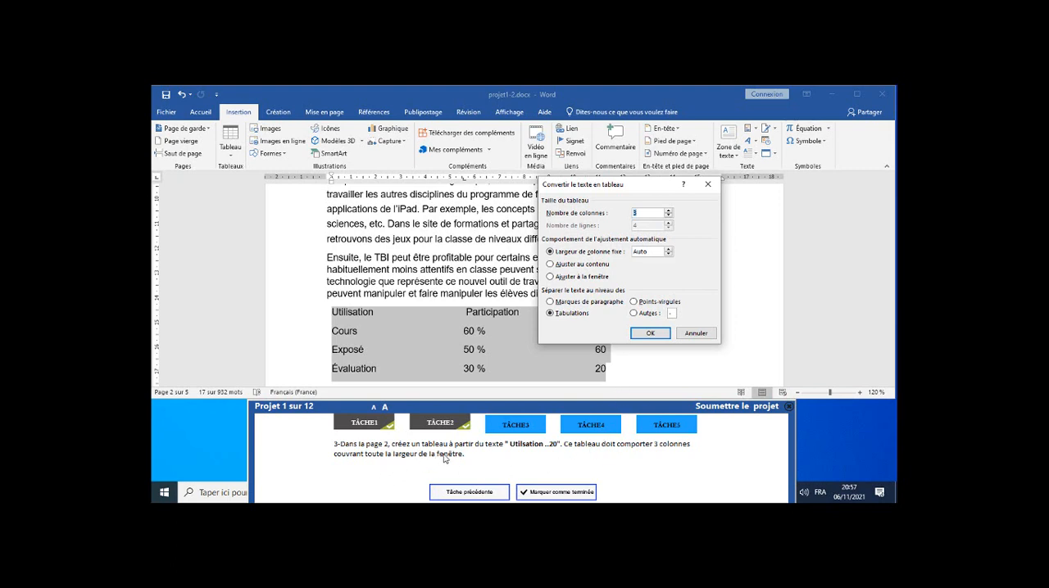
pyautogui.click(551, 277)
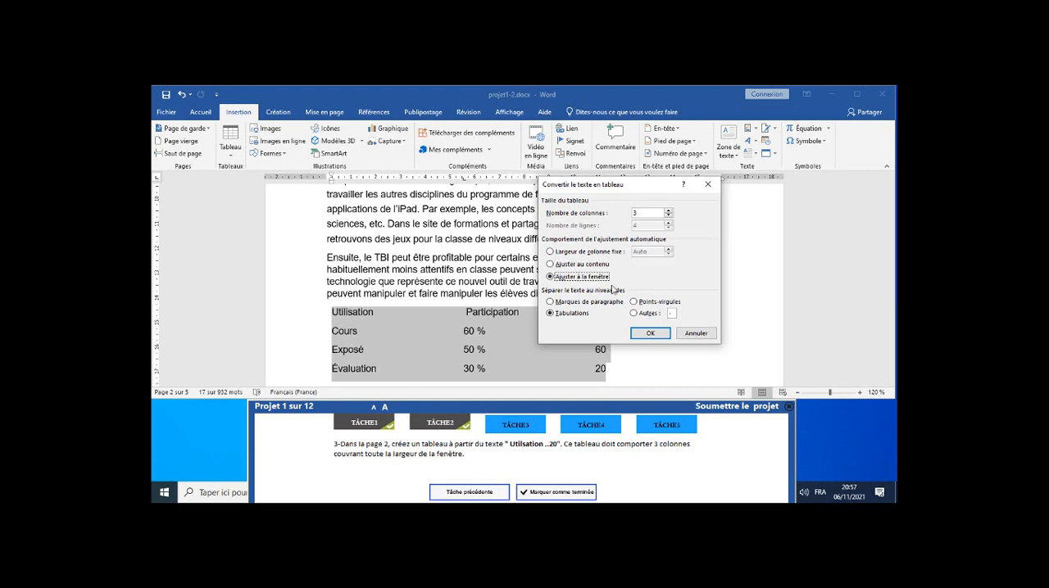
pyautogui.click(649, 334)
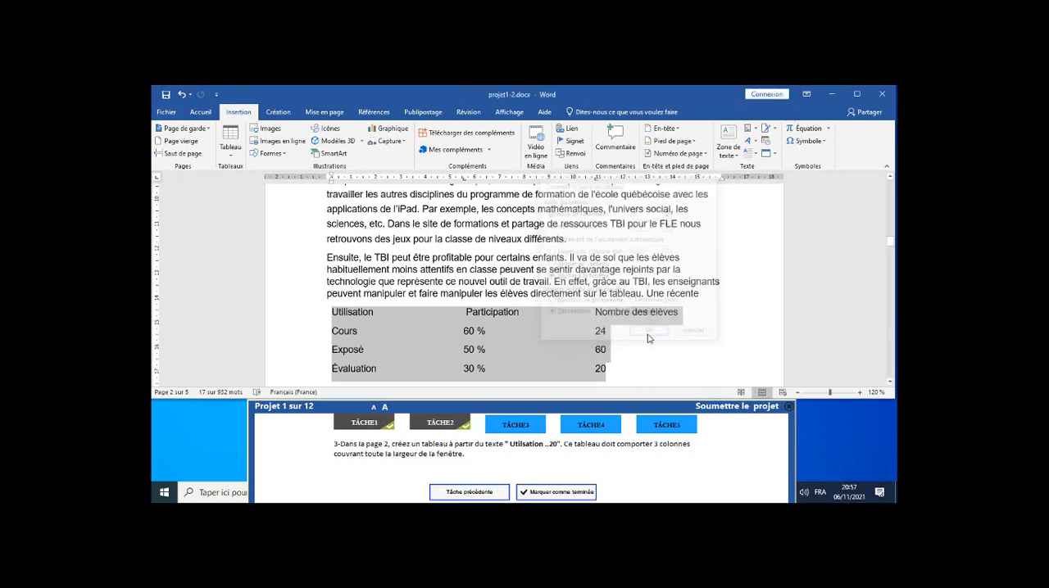
pyautogui.click(565, 492)
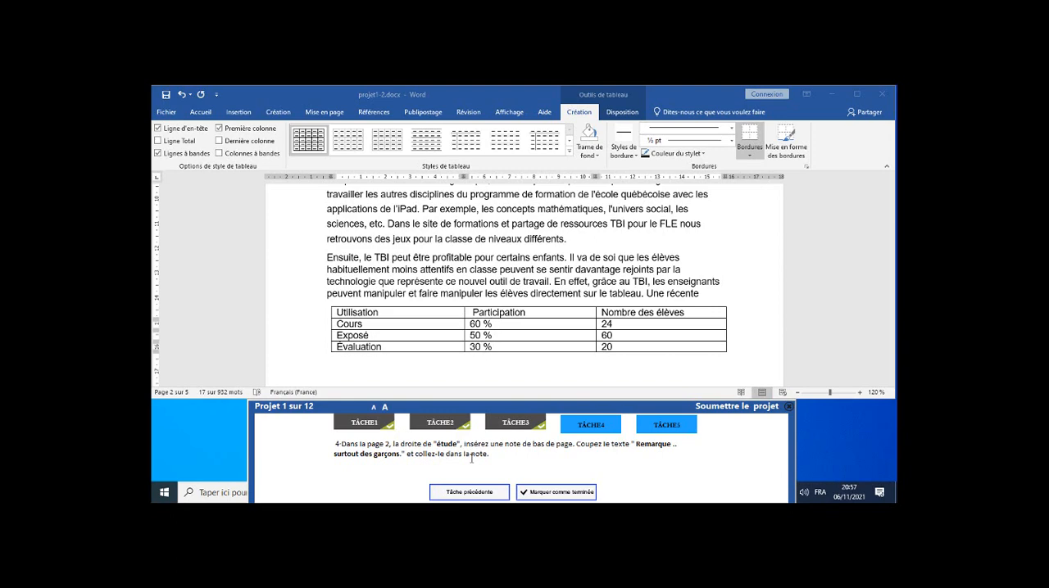
# Insert a footnote immediately after the word "Étude" in the heading on page 2.
pyautogui.scroll(-3, 418, 280)
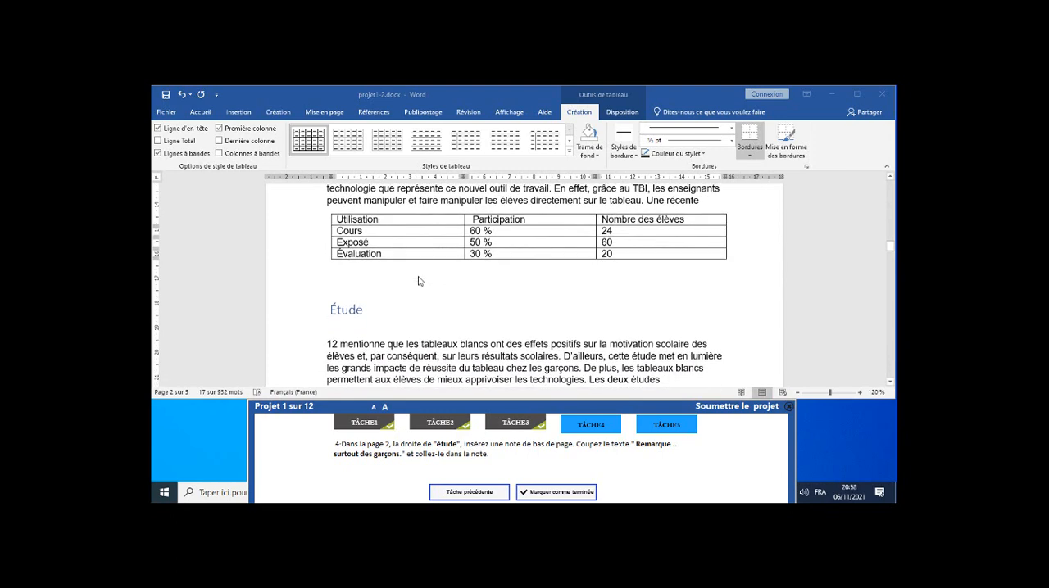
pyautogui.scroll(-1, 418, 281)
pyautogui.click(369, 285)
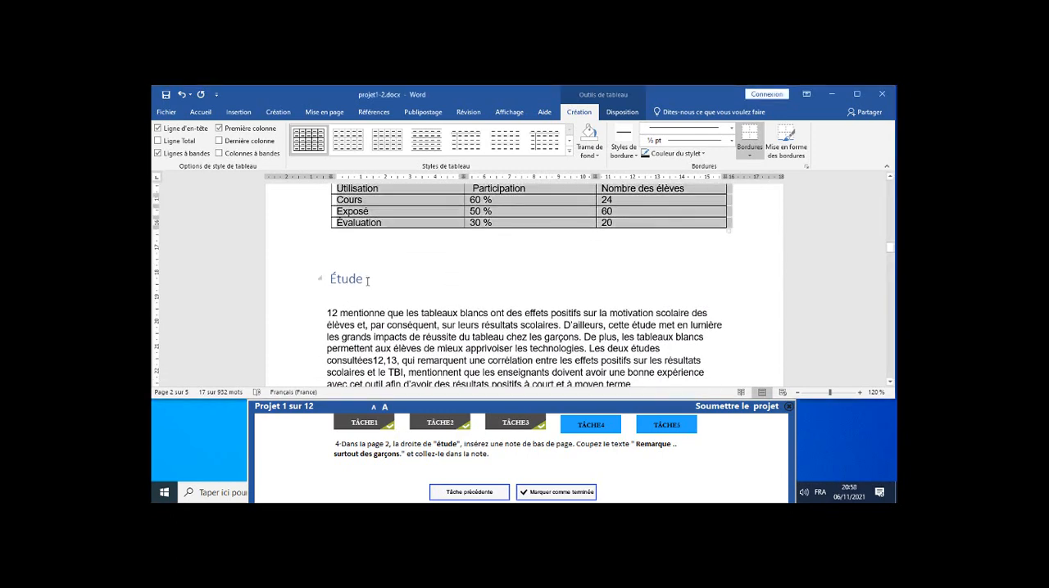
pyautogui.click(362, 280)
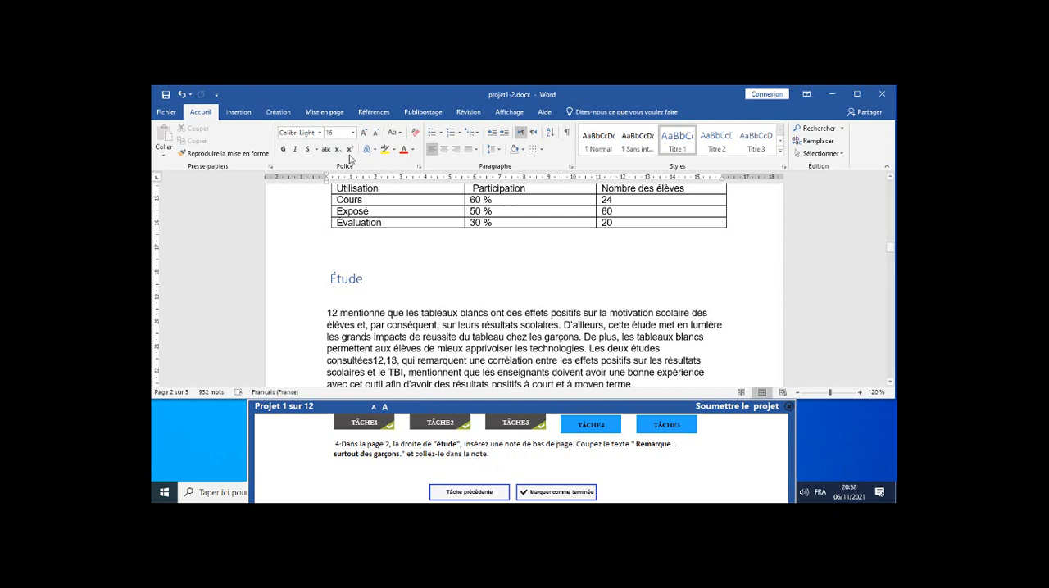
pyautogui.click(366, 114)
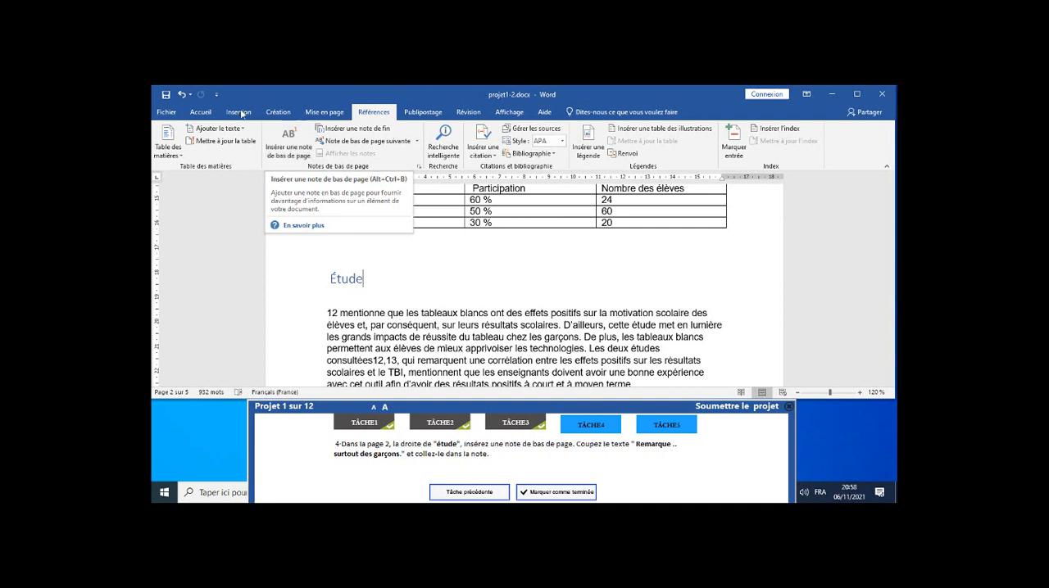
pyautogui.click(285, 150)
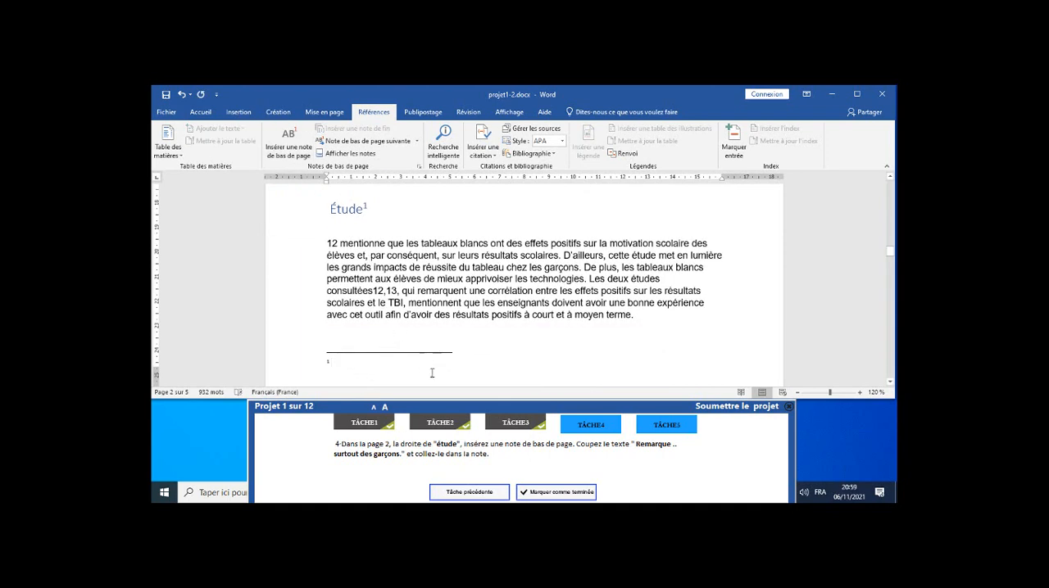
# Move the page 3 text from "Remarque :" to "surtout des garçons." into the new footnote and mark task 4 as completed.
pyautogui.scroll(-3, 434, 328)
pyautogui.scroll(-2, 430, 317)
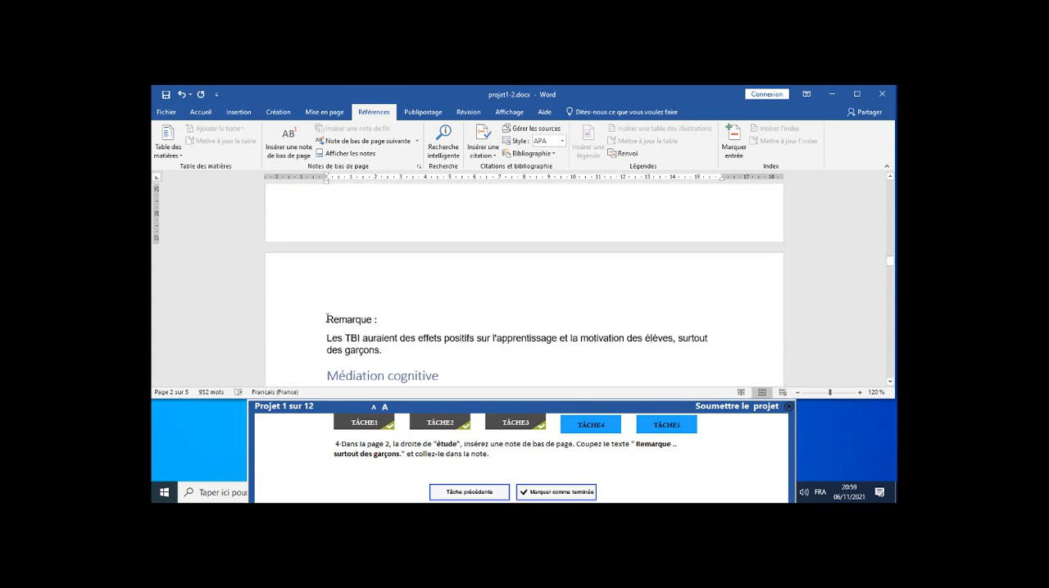
pyautogui.moveTo(327, 319); pyautogui.dragTo(386, 351)
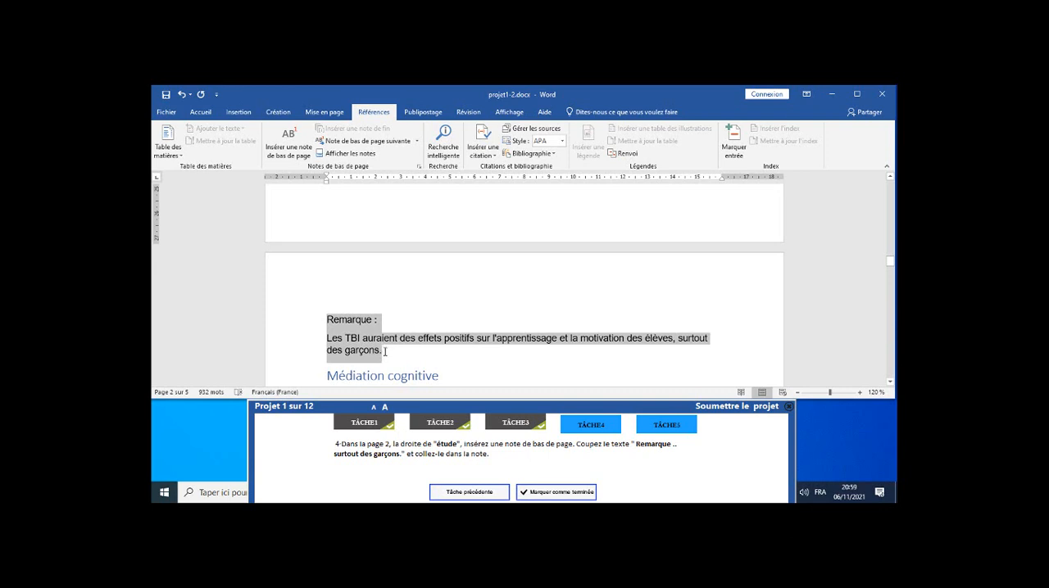
pyautogui.moveTo(384, 351); pyautogui.dragTo(385, 352)
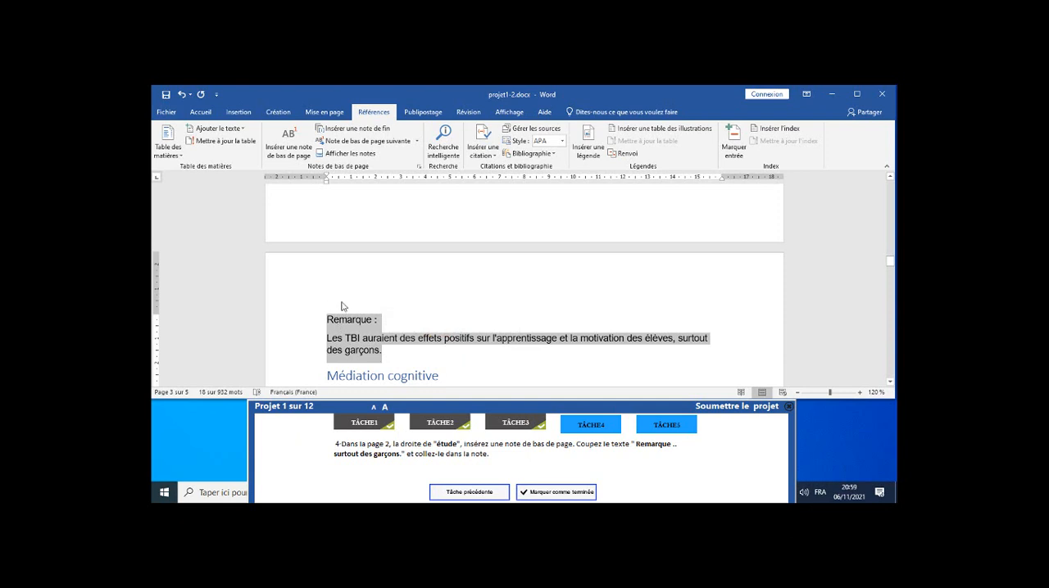
pyautogui.scroll(1, 342, 307)
pyautogui.scroll(1, 342, 306)
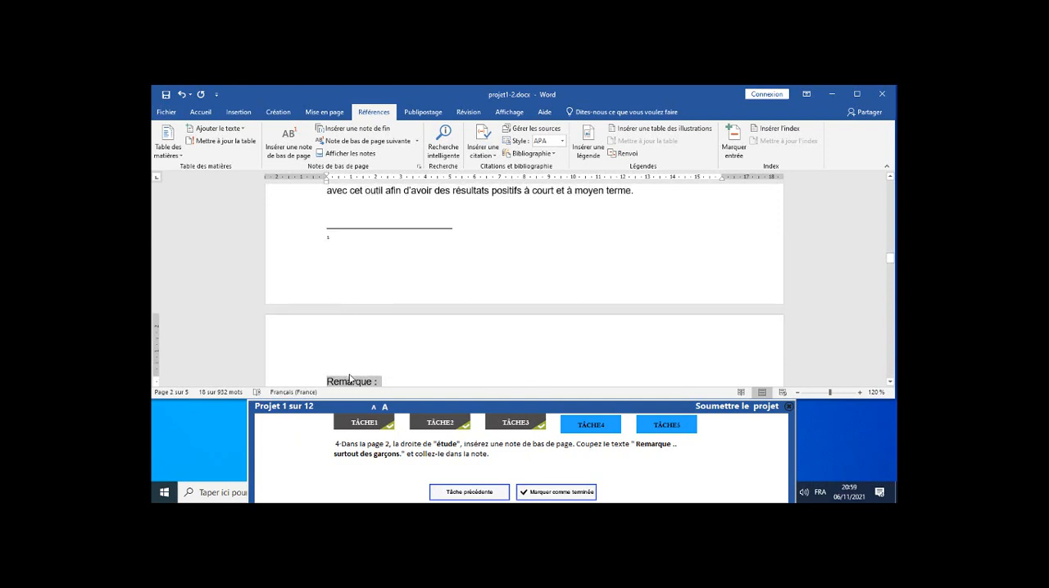
pyautogui.moveTo(350, 385); pyautogui.dragTo(336, 244)
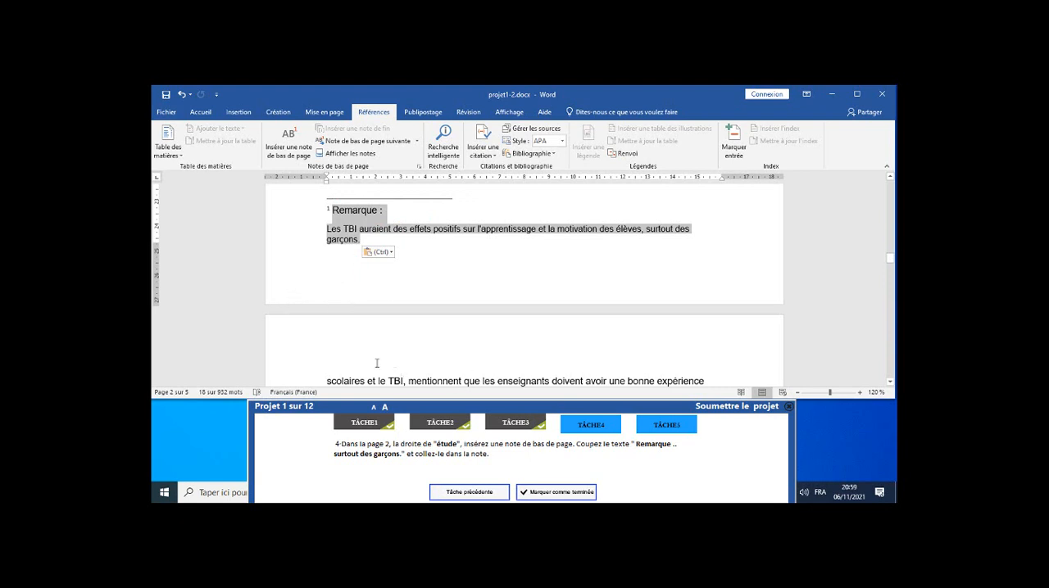
pyautogui.click(199, 113)
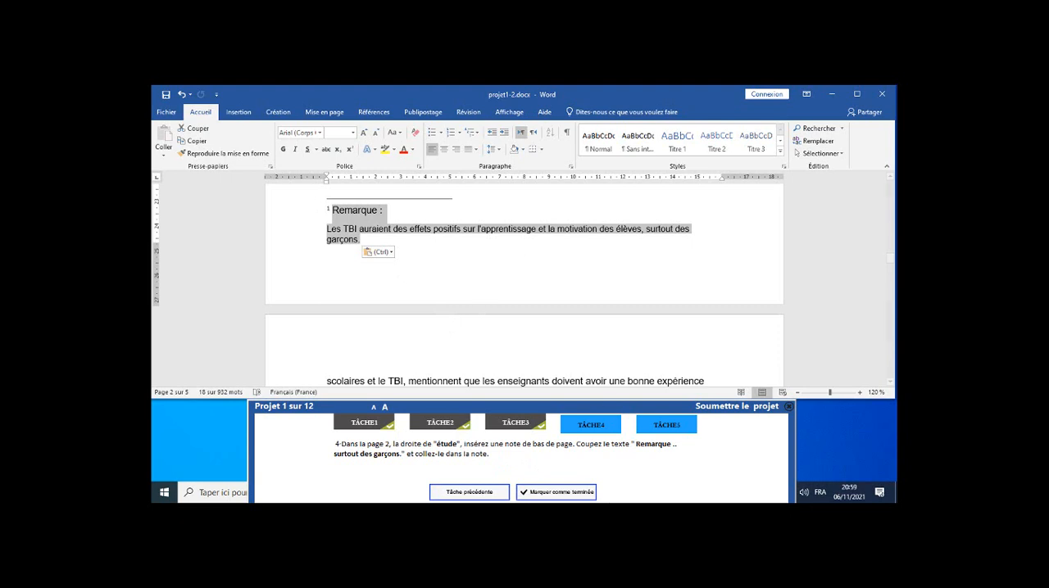
pyautogui.click(566, 492)
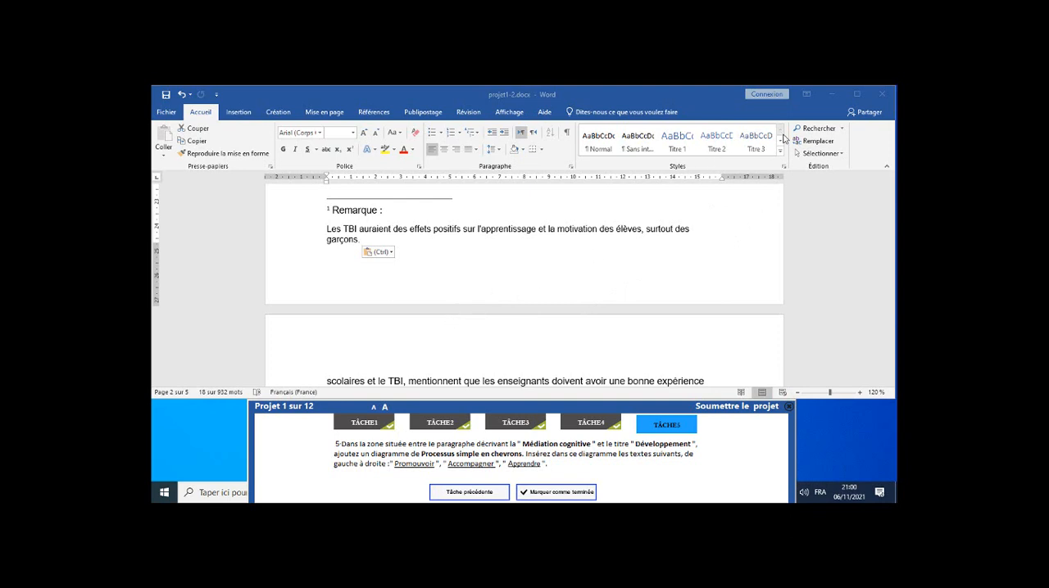
# Go to the "Médiation cognitive" heading and place the cursor on the empty line between its paragraph and the "Développement" heading.
pyautogui.click(810, 131)
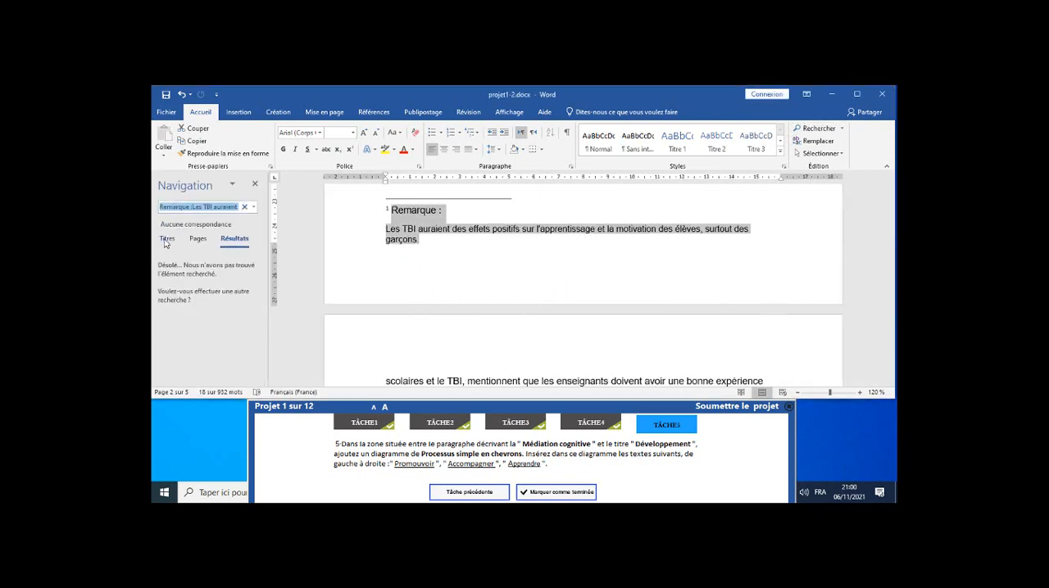
pyautogui.click(167, 239)
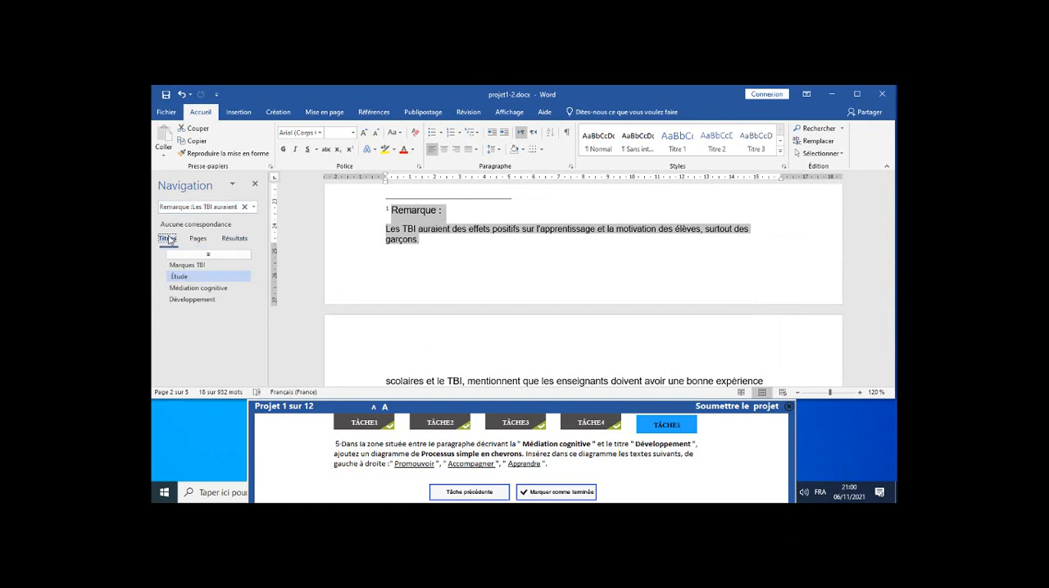
pyautogui.click(206, 291)
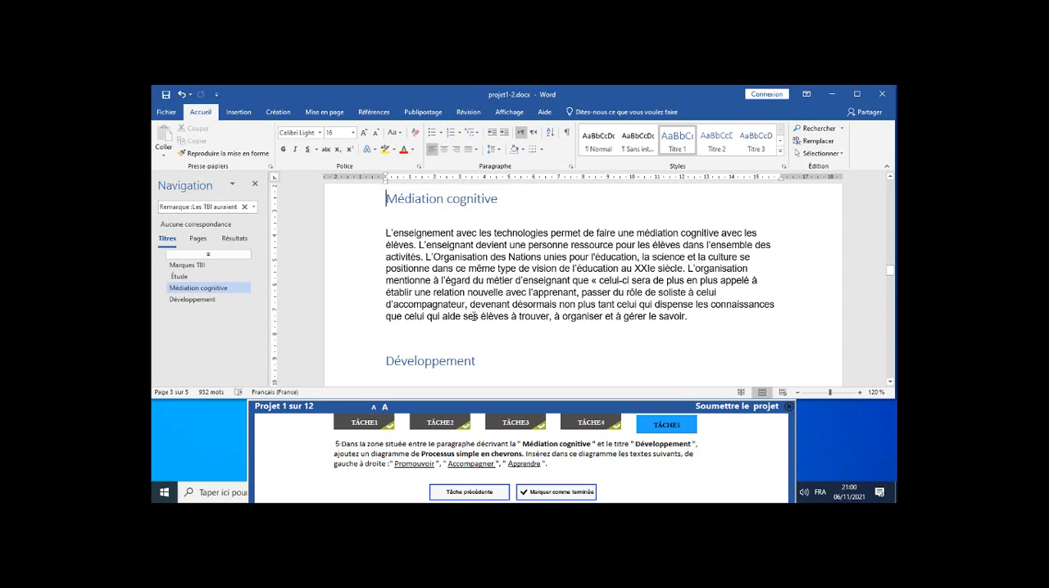
pyautogui.click(397, 337)
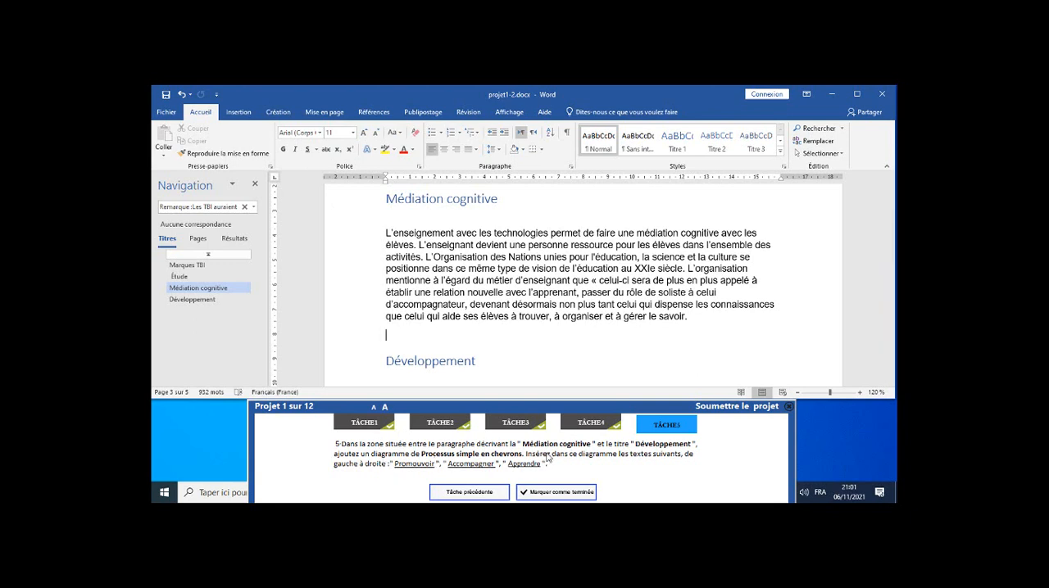
# Insert a "Processus simple en chevrons" SmartArt diagram on the empty line above the "Développement" heading.
pyautogui.click(236, 112)
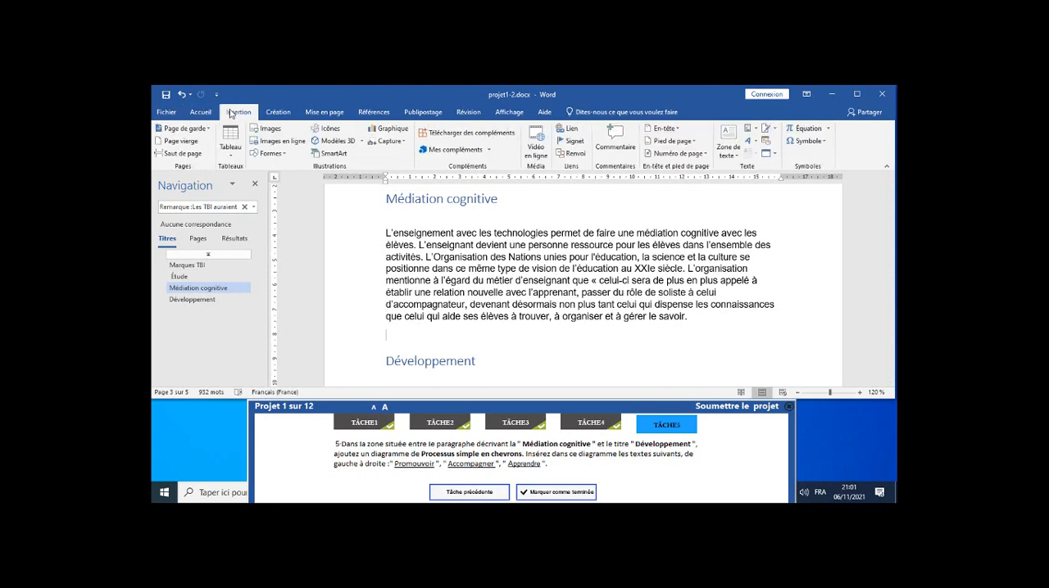
pyautogui.click(324, 156)
pyautogui.moveTo(473, 148); pyautogui.dragTo(483, 185)
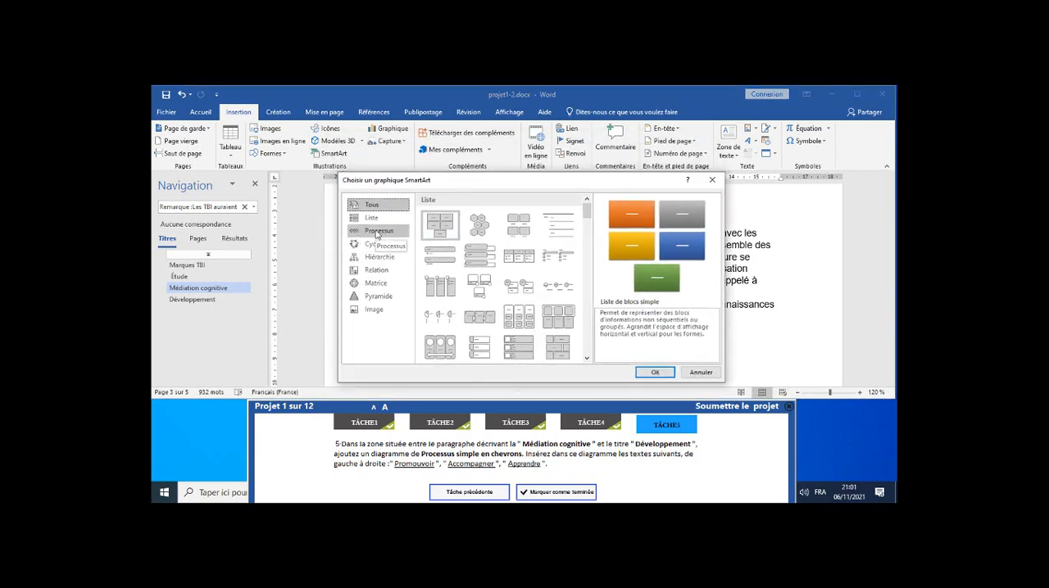
pyautogui.click(377, 231)
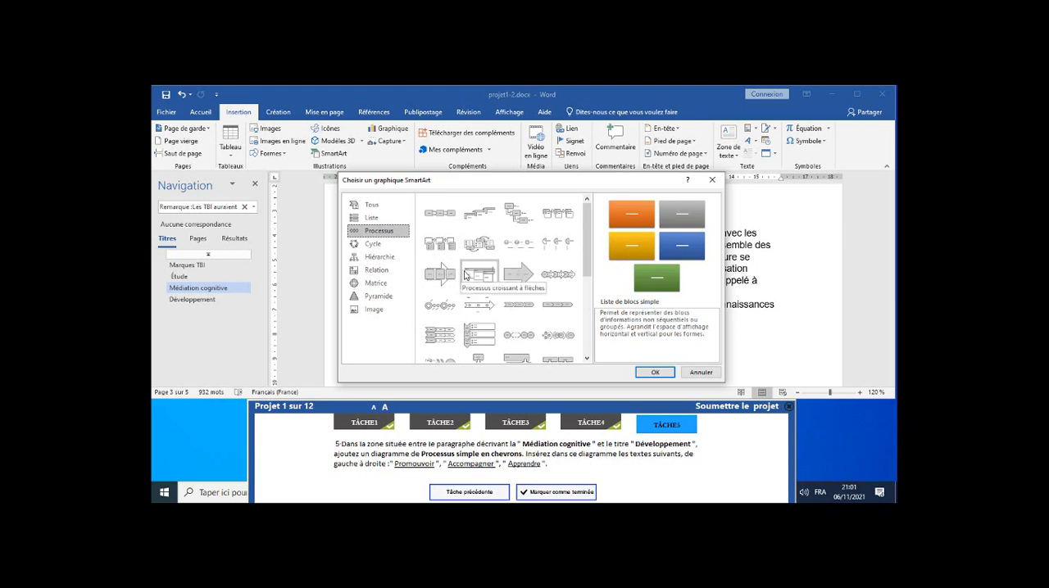
pyautogui.click(516, 308)
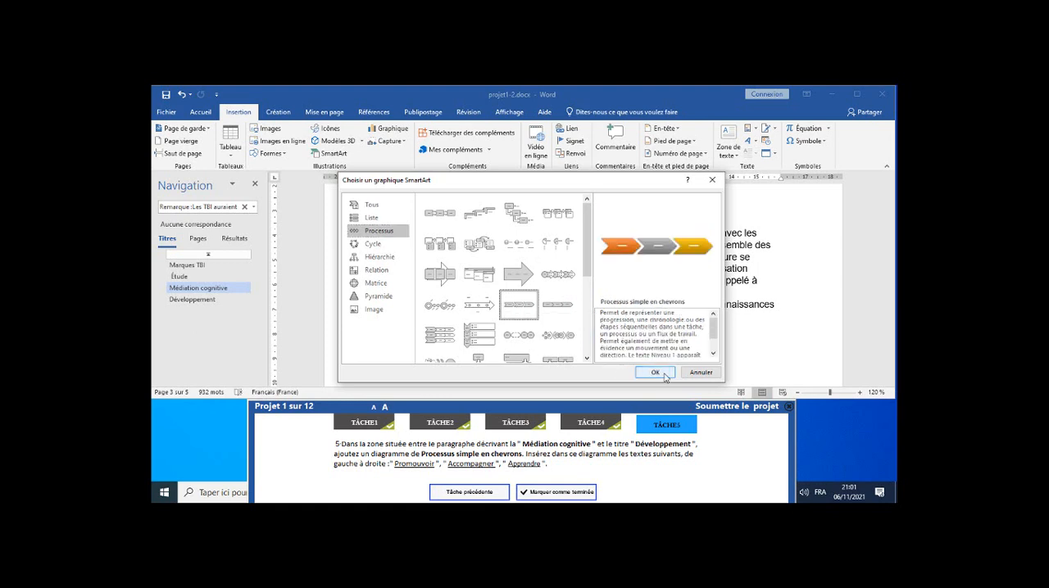
pyautogui.click(655, 373)
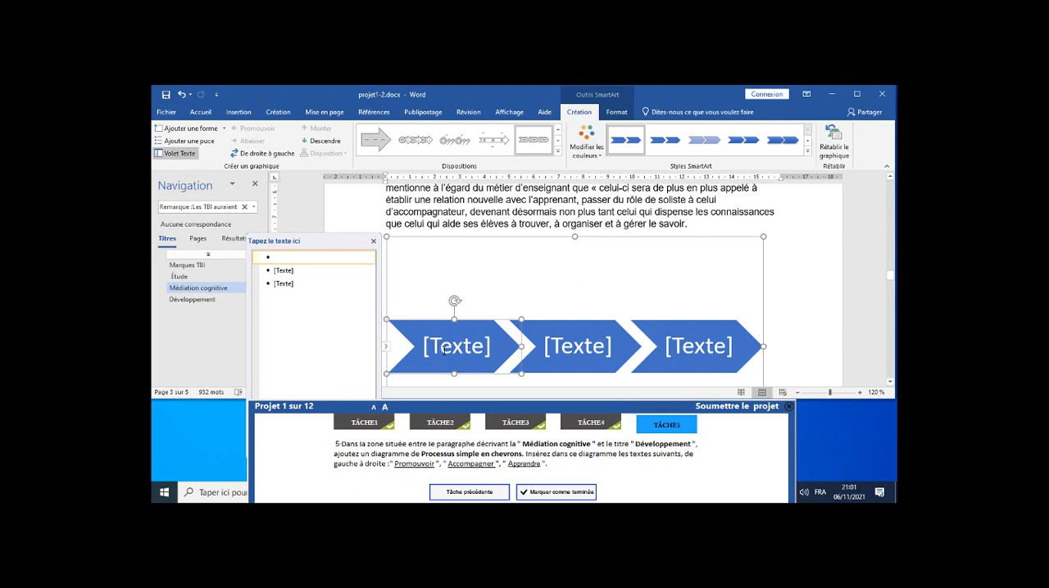
# Label the first chevron of the SmartArt diagram "Promouvoir".
pyautogui.click(443, 348)
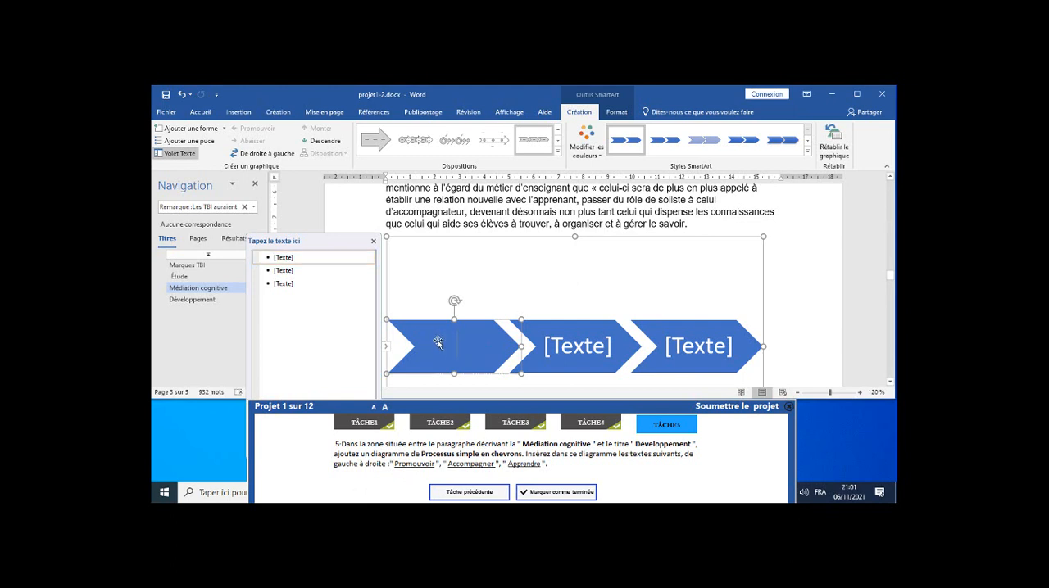
pyautogui.click(305, 258)
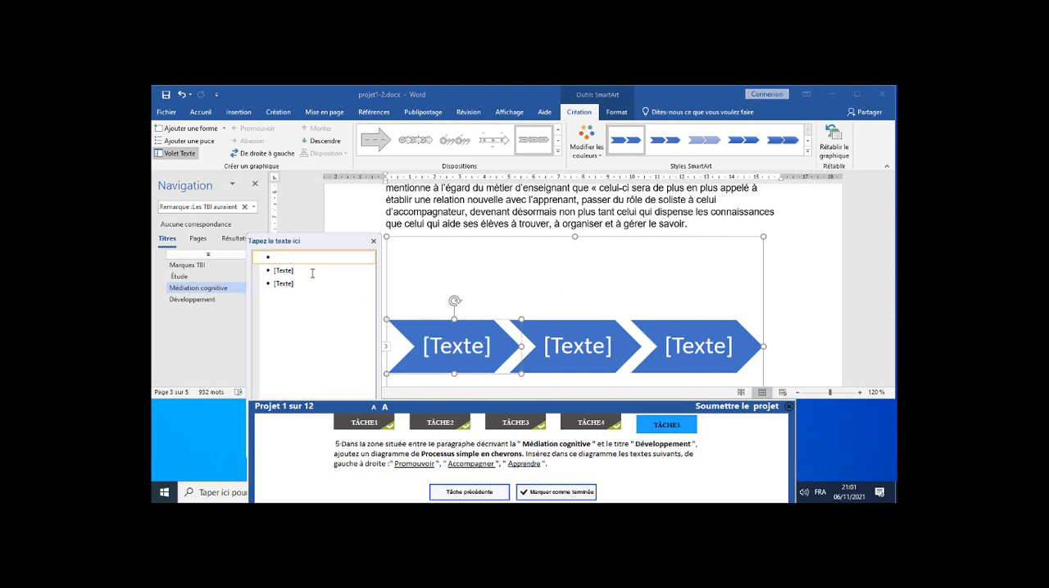
pyautogui.write('P')
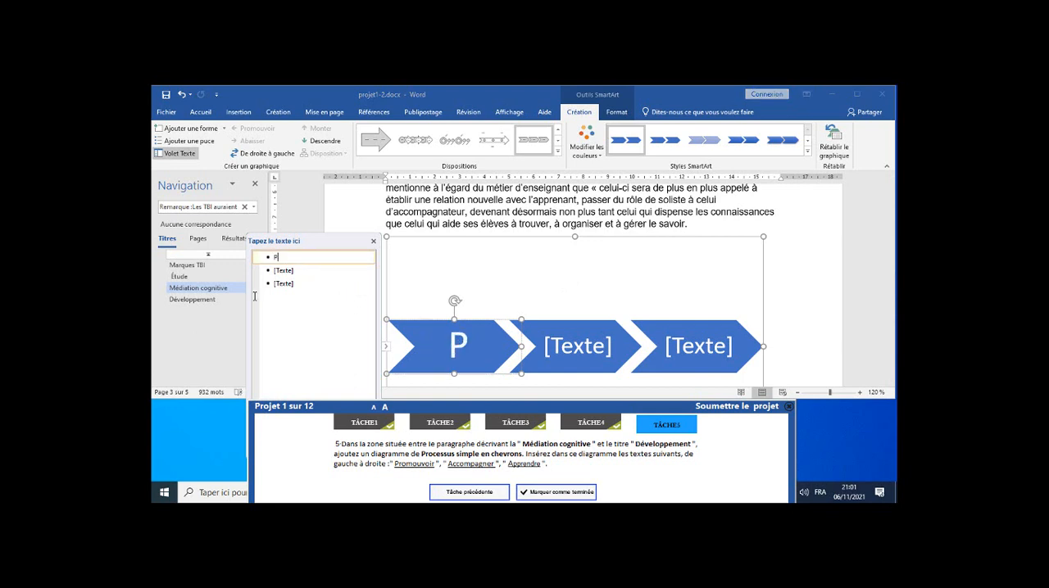
pyautogui.write('roum')
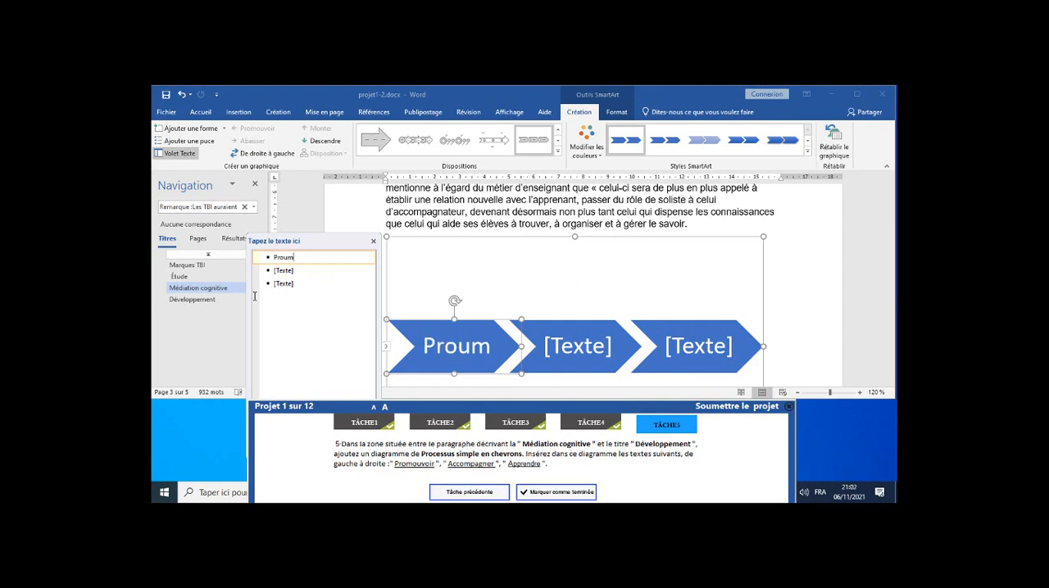
pyautogui.press('BackSpace')
pyautogui.press('BackSpace')
pyautogui.write('mou')
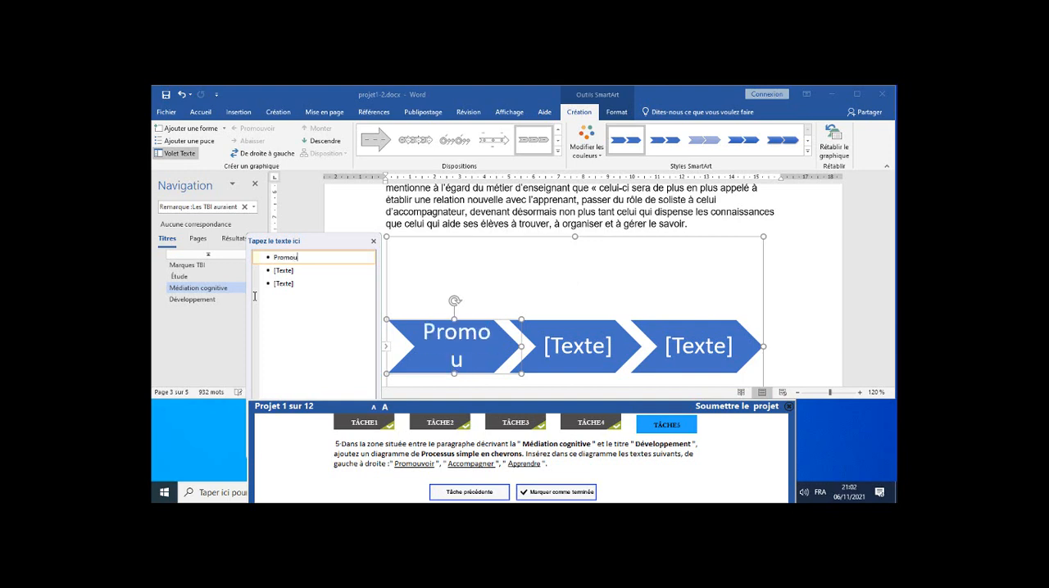
pyautogui.write('voir')
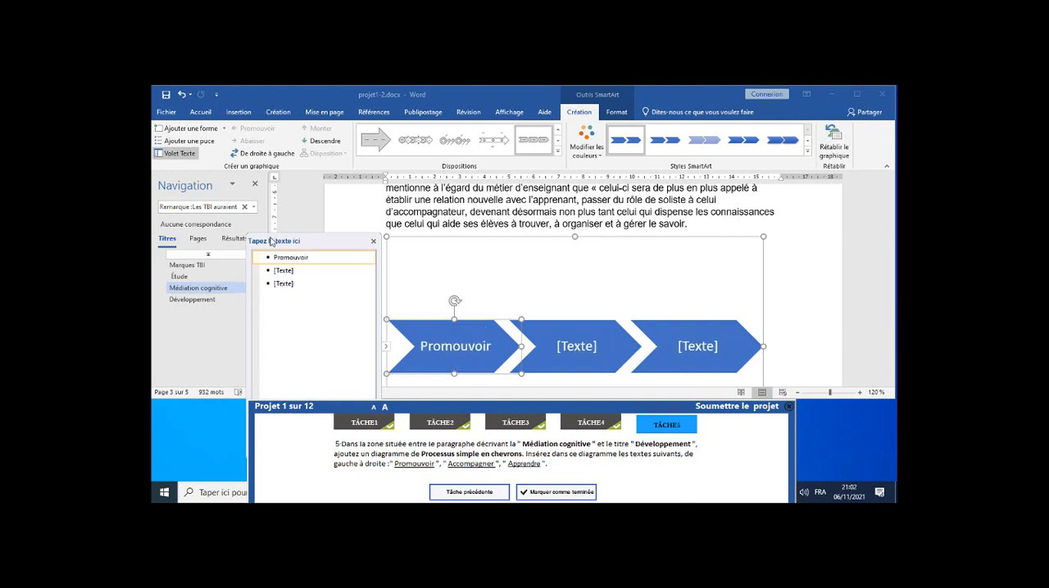
# Label the second chevron "Accompagner" and the third "Apprendre", and return to the document text.
pyautogui.click(304, 272)
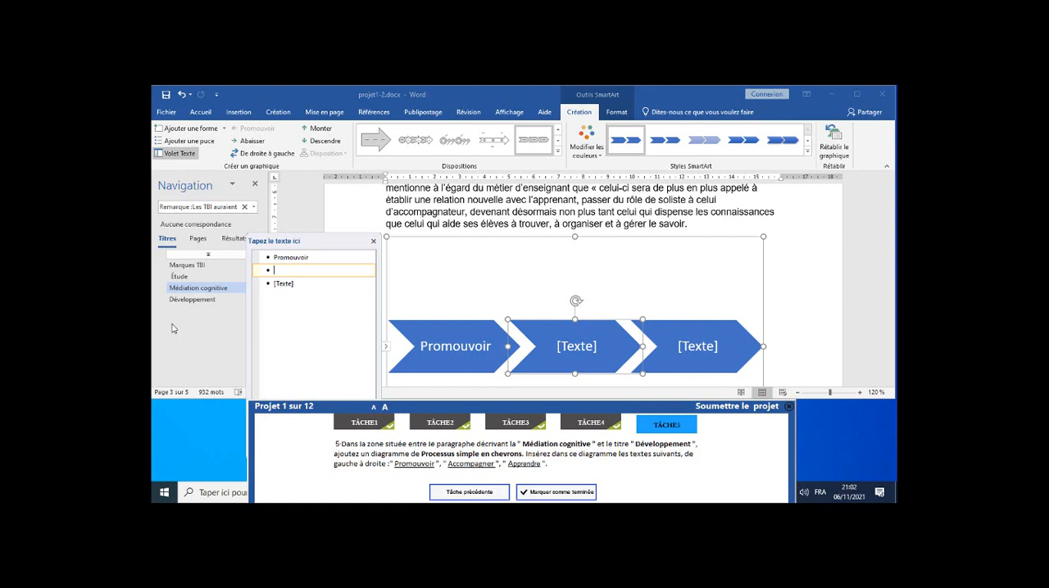
pyautogui.write('Accompagner')
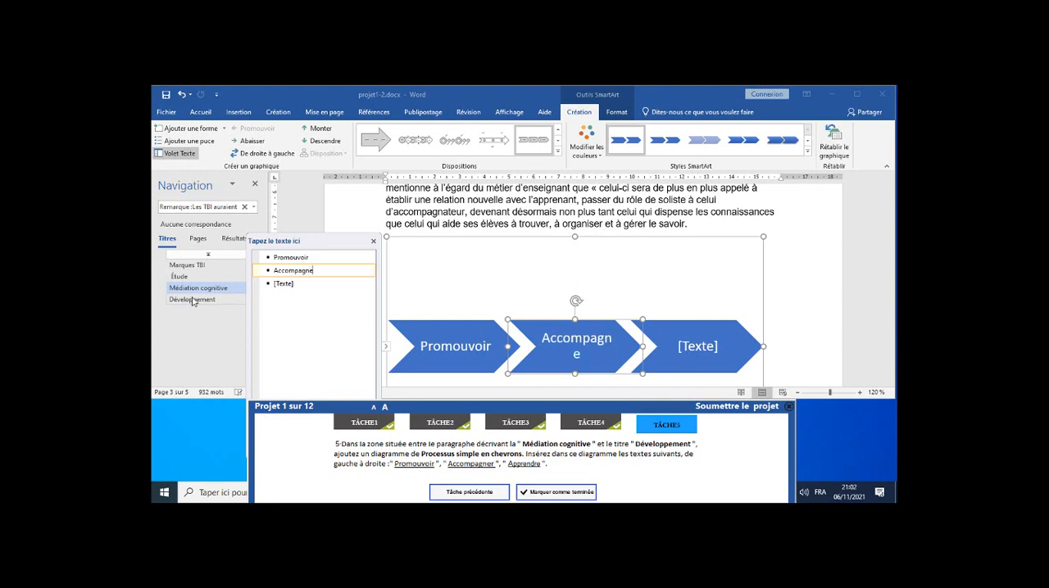
pyautogui.click(297, 282)
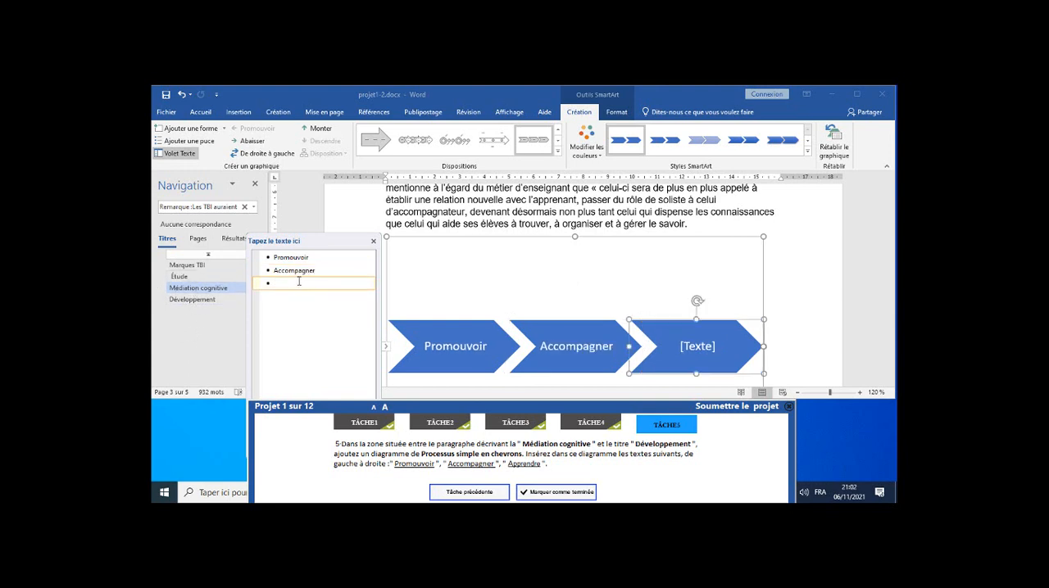
pyautogui.write('Apprendre')
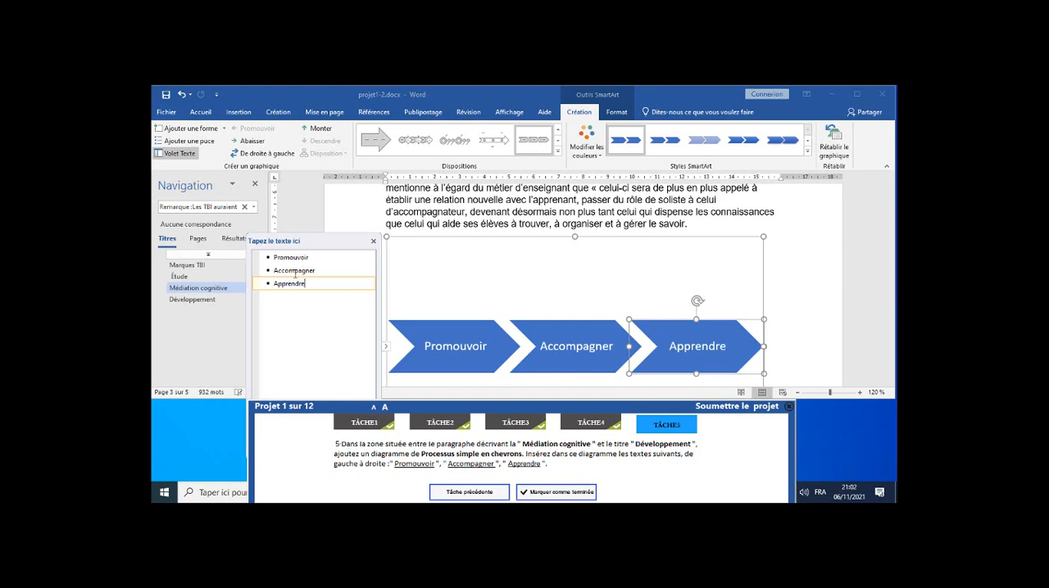
pyautogui.click(792, 226)
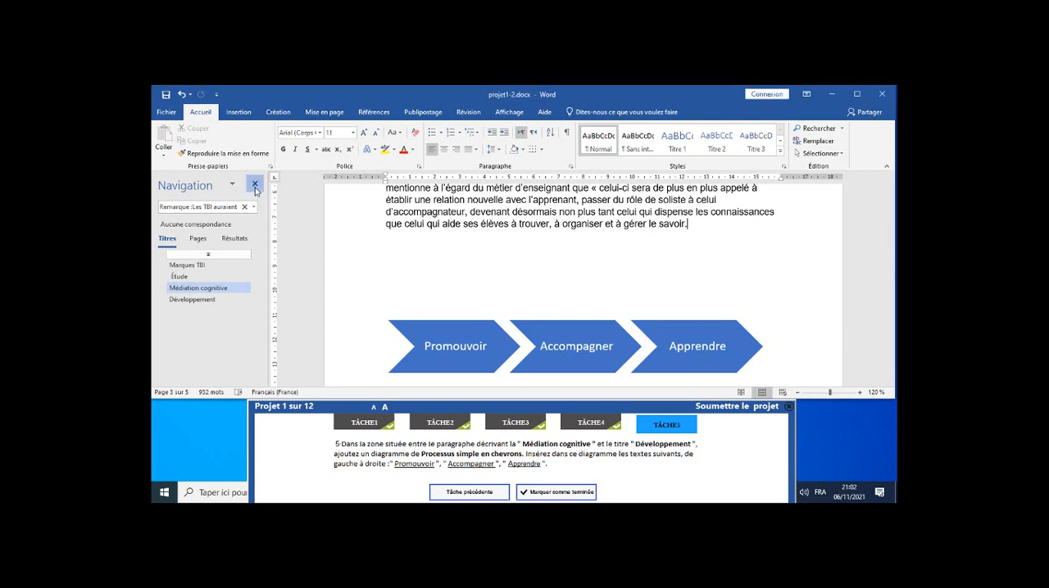
# With the navigation pane closed, mark task 5 as completed and submit project 1.
pyautogui.click(255, 184)
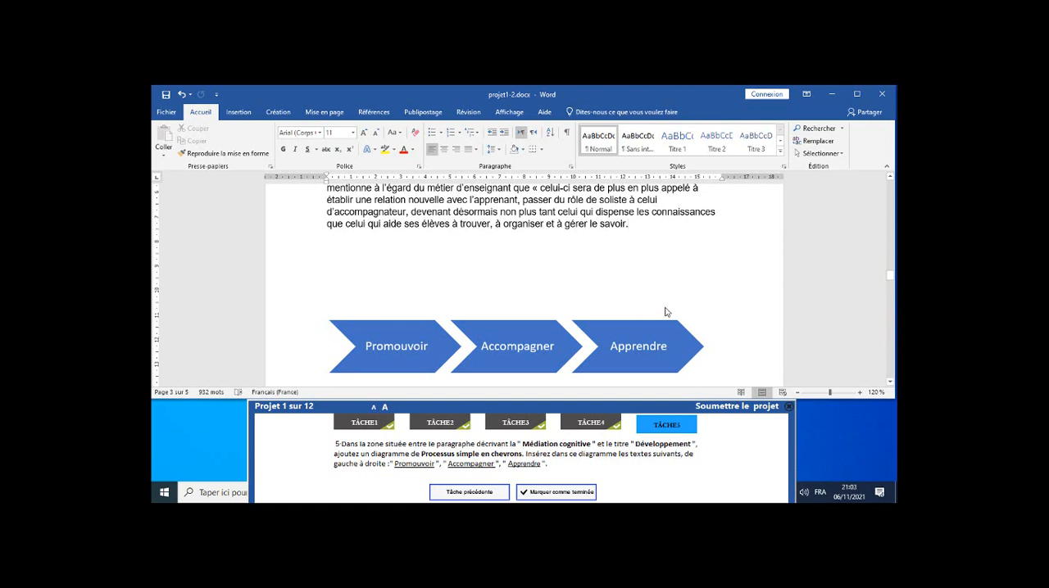
pyautogui.click(578, 494)
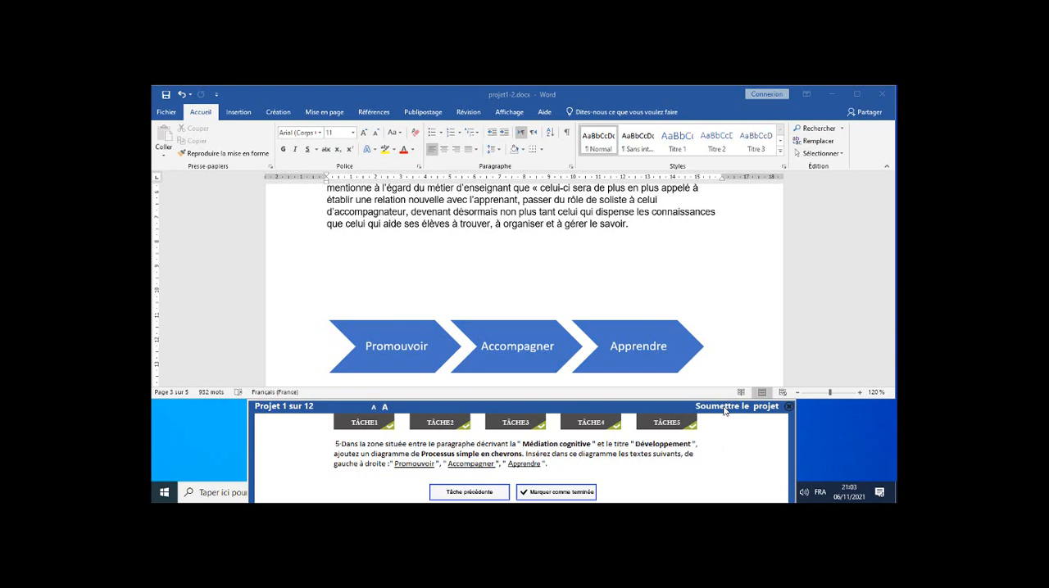
pyautogui.click(724, 411)
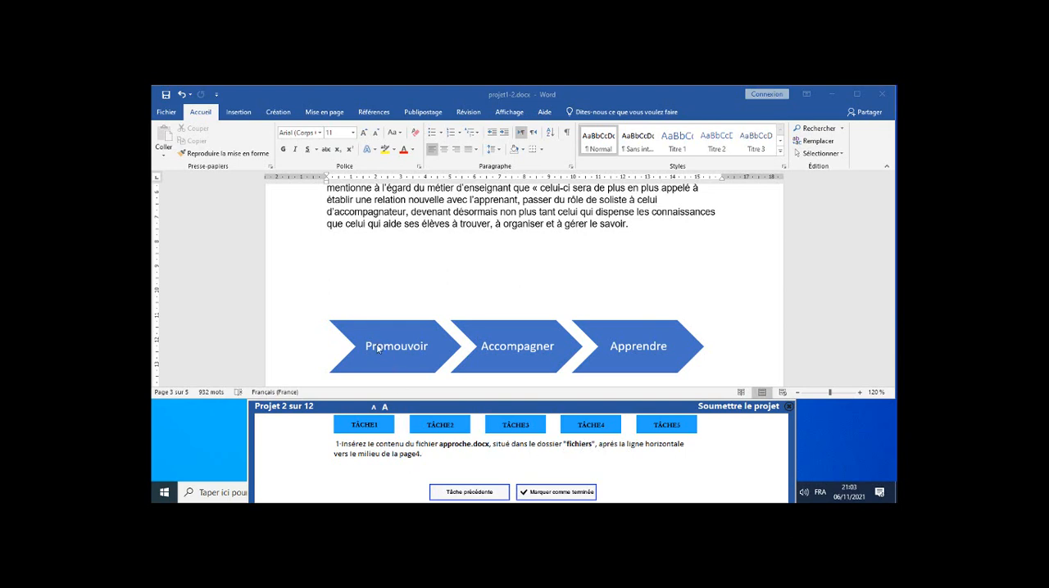
# Place the cursor on the empty line just below the horizontal line near the middle of page 4.
pyautogui.scroll(-6, 378, 321)
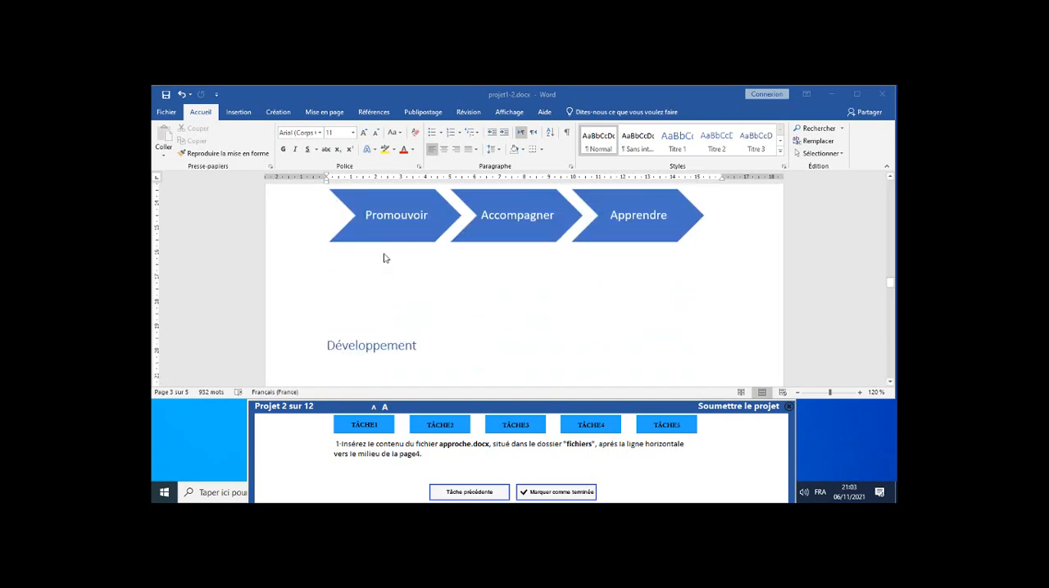
pyautogui.scroll(-8, 385, 258)
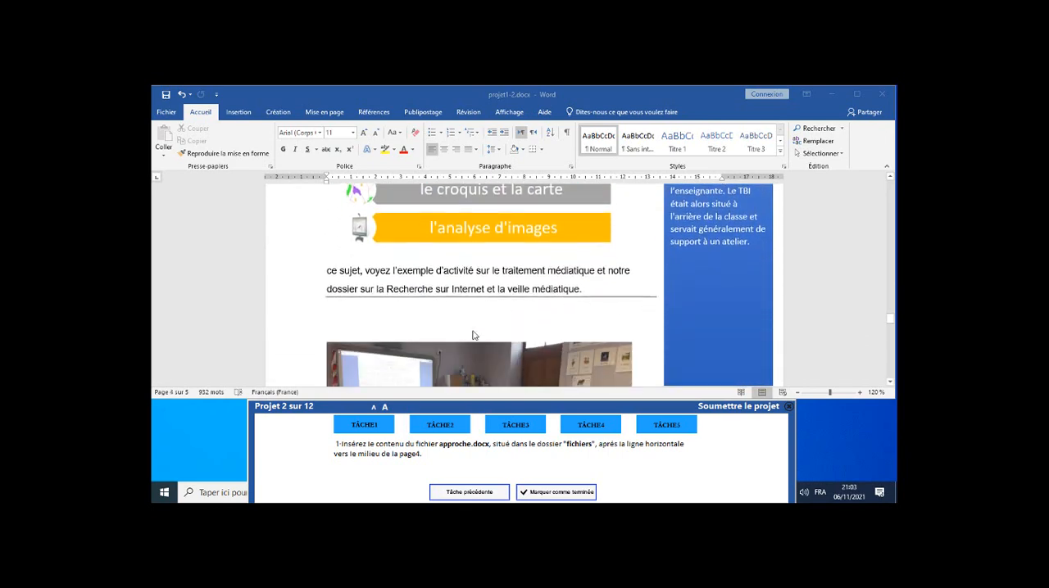
pyautogui.click(336, 308)
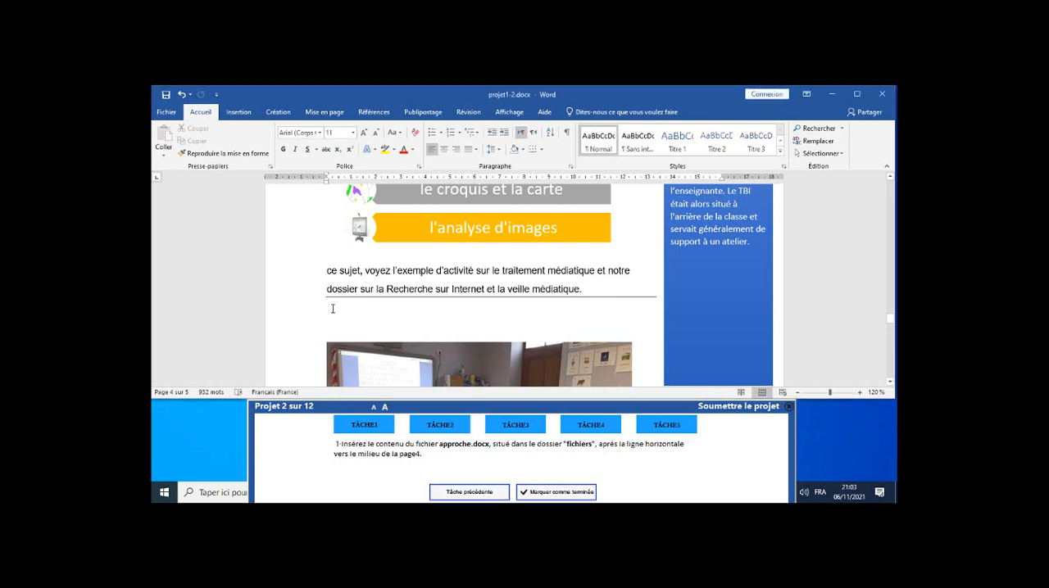
pyautogui.click(332, 308)
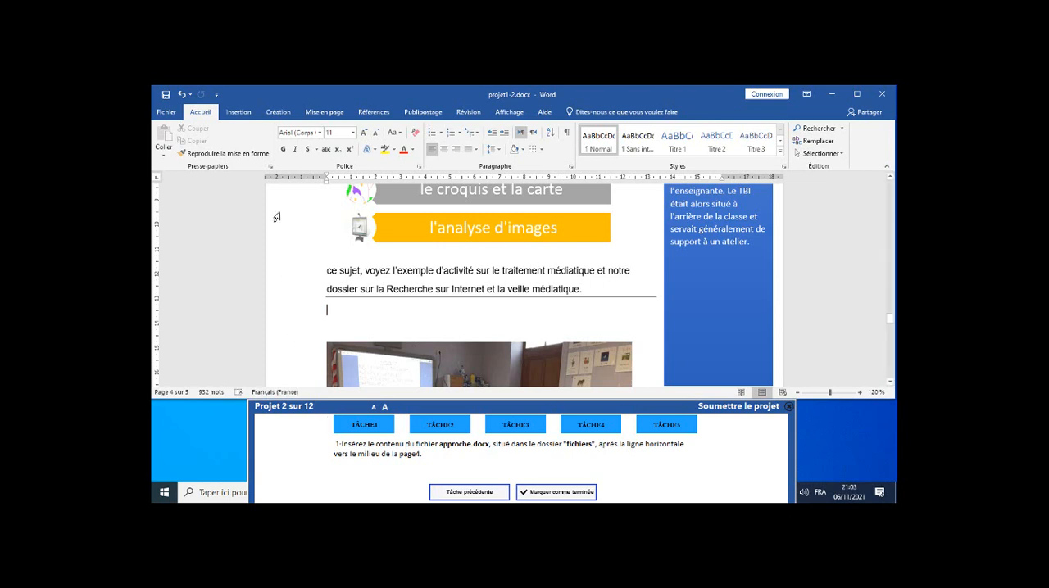
# Insert the text of approche.docx from the "fichiers" folder below the horizontal line and mark task 1 as completed.
pyautogui.click(238, 112)
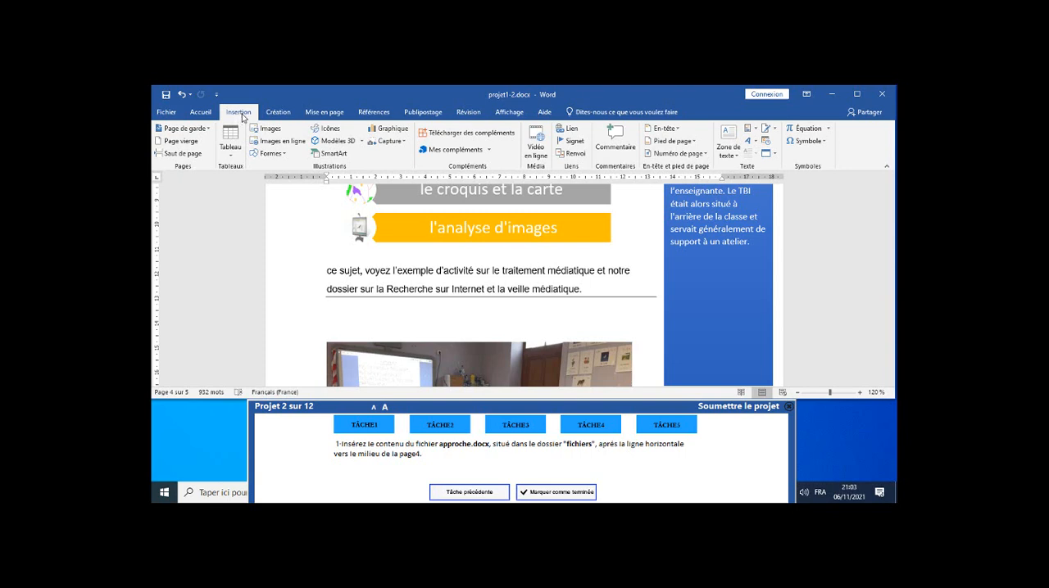
pyautogui.click(776, 154)
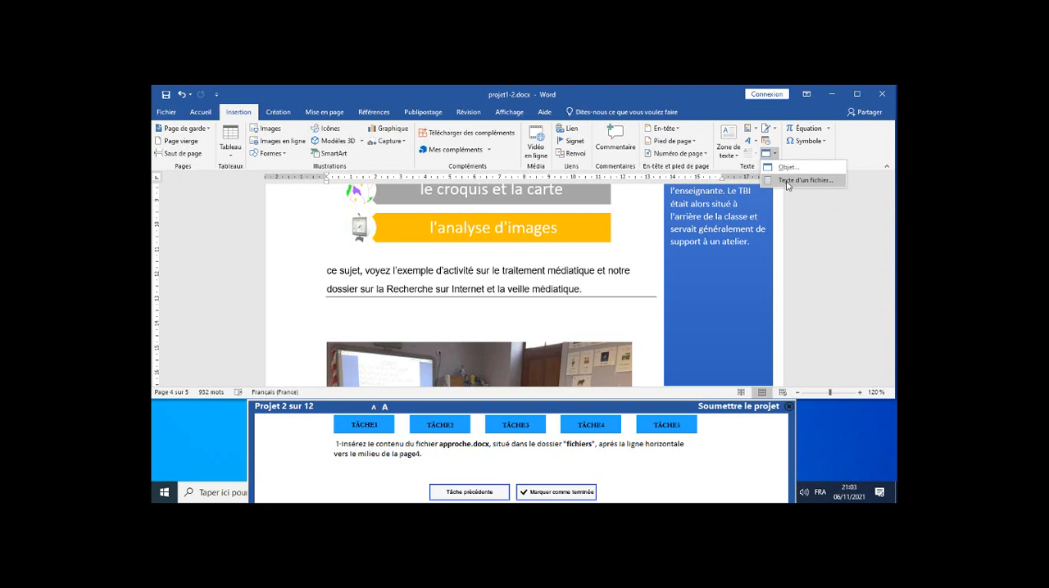
pyautogui.click(786, 181)
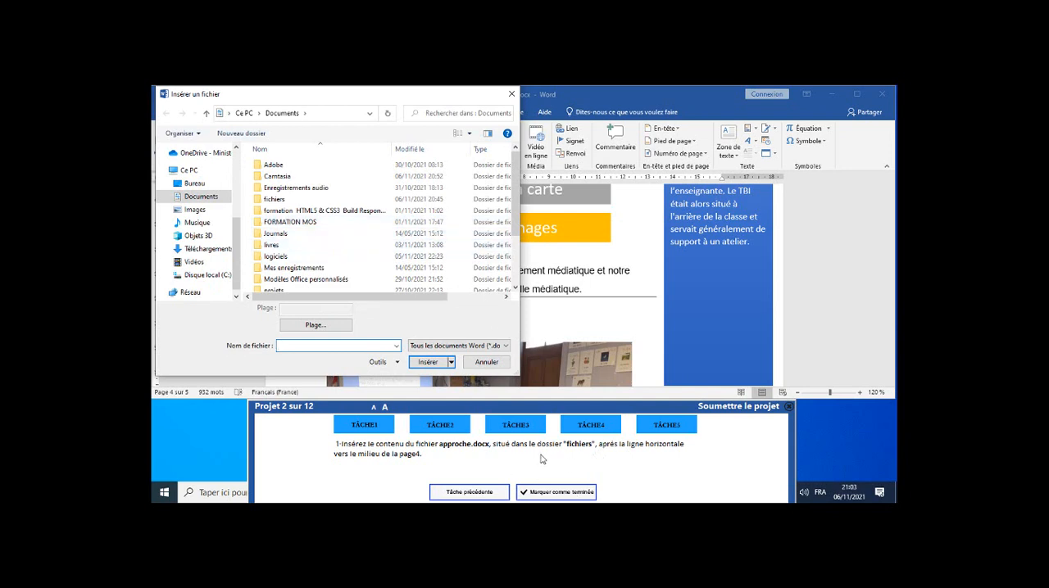
pyautogui.doubleClick(267, 203)
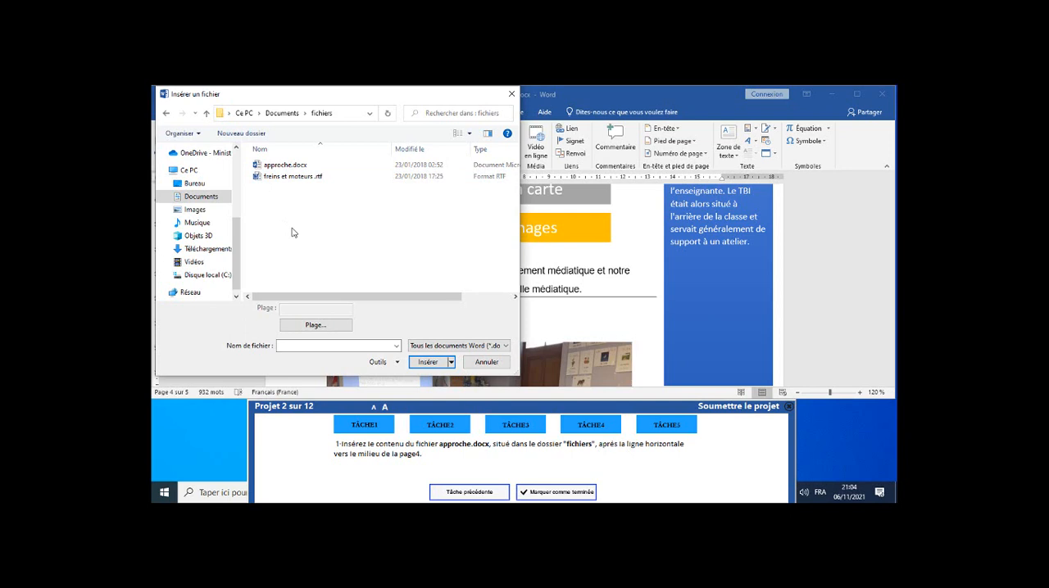
pyautogui.click(278, 165)
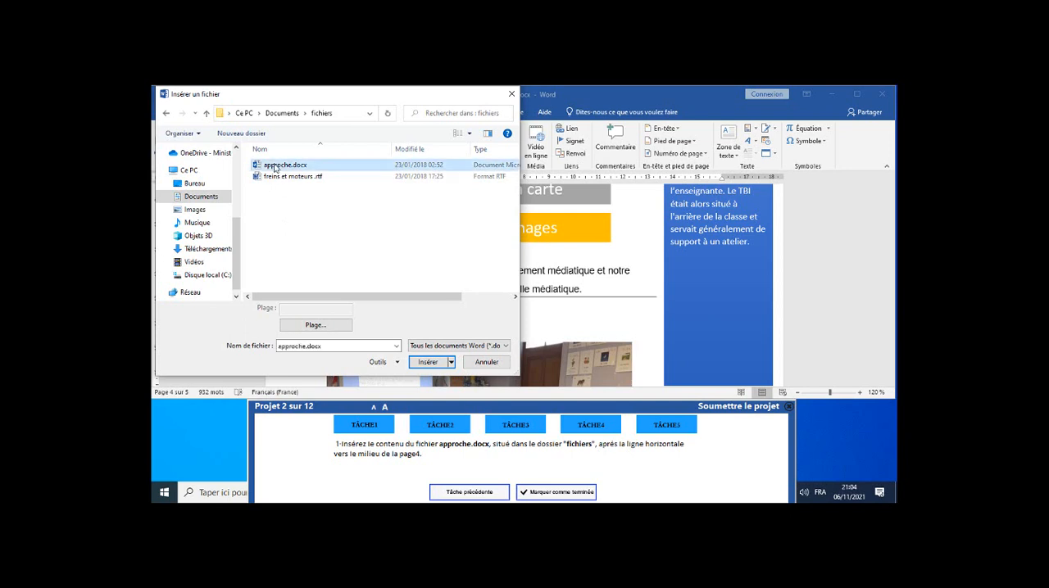
pyautogui.click(428, 362)
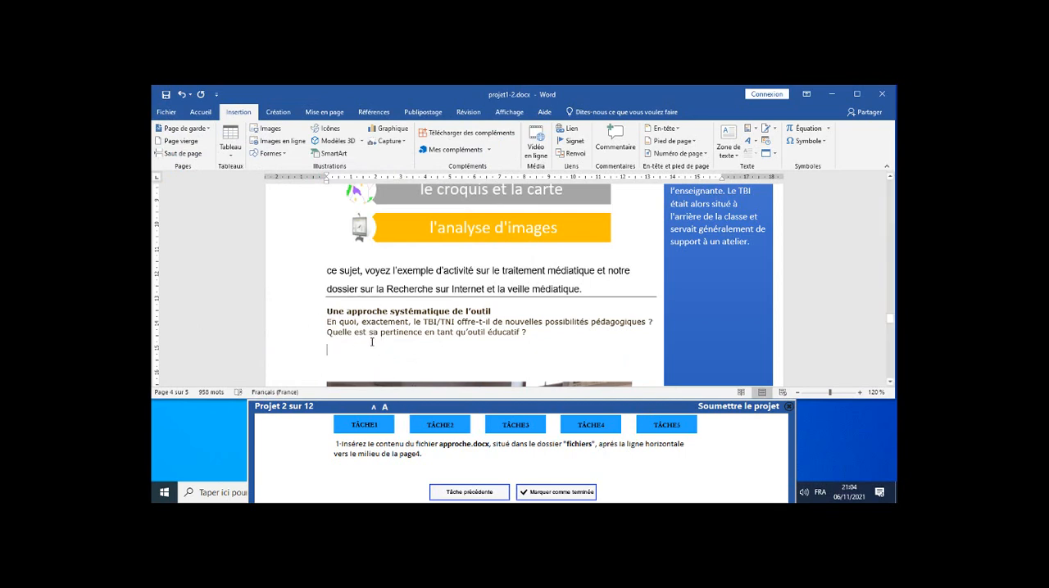
pyautogui.click(561, 495)
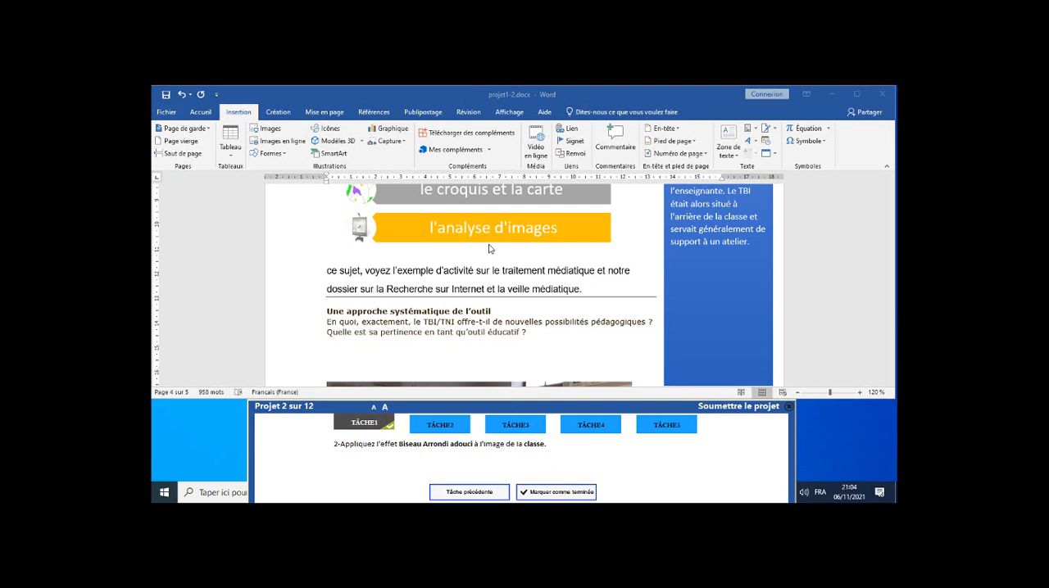
# Apply the "Arrondi adouci" bevel effect to the classroom image on page 4 and mark task 2 as completed.
pyautogui.scroll(-5, 489, 249)
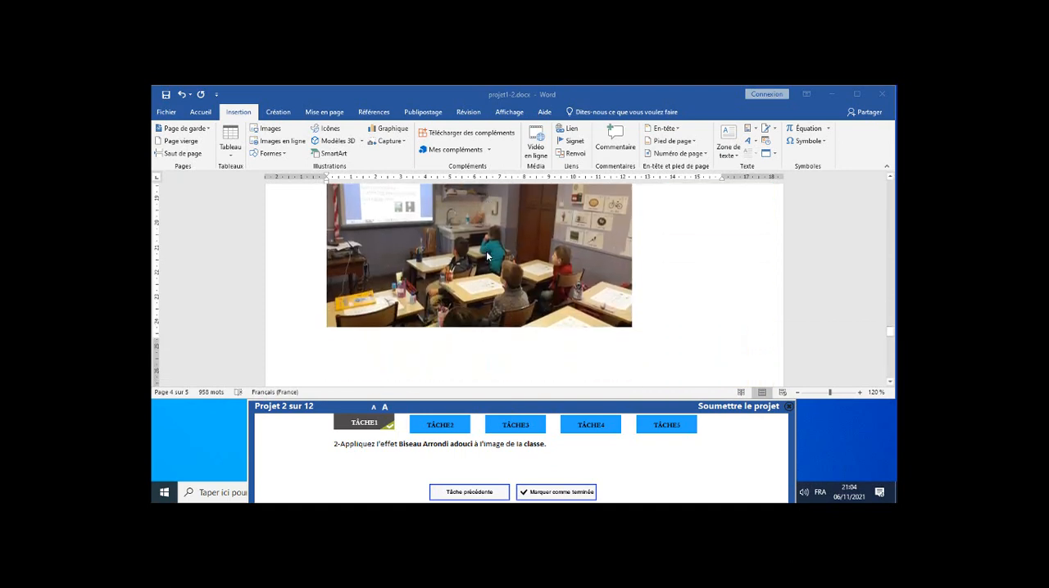
pyautogui.click(486, 255)
pyautogui.click(486, 254)
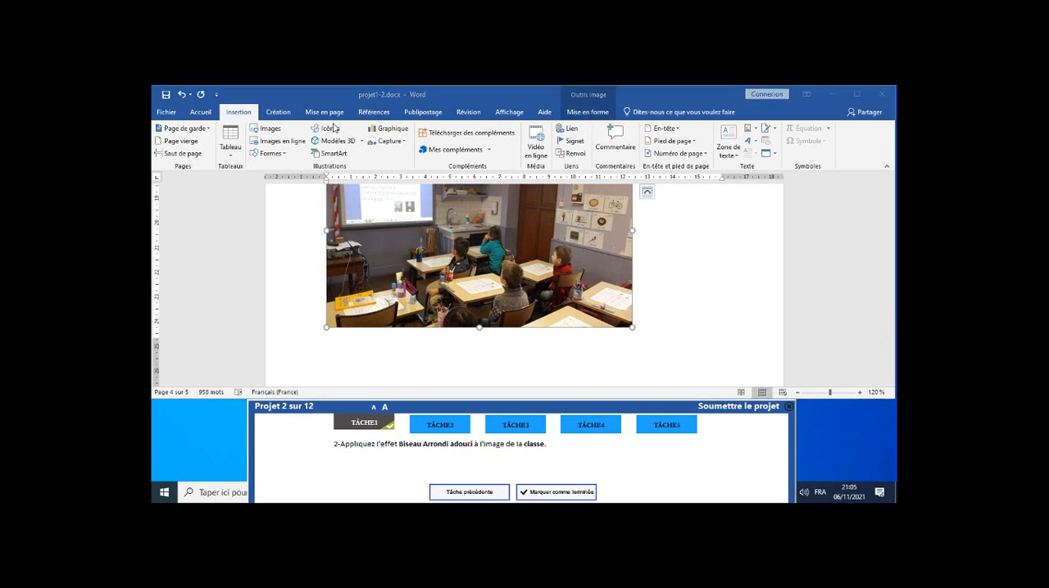
pyautogui.click(582, 115)
pyautogui.click(585, 113)
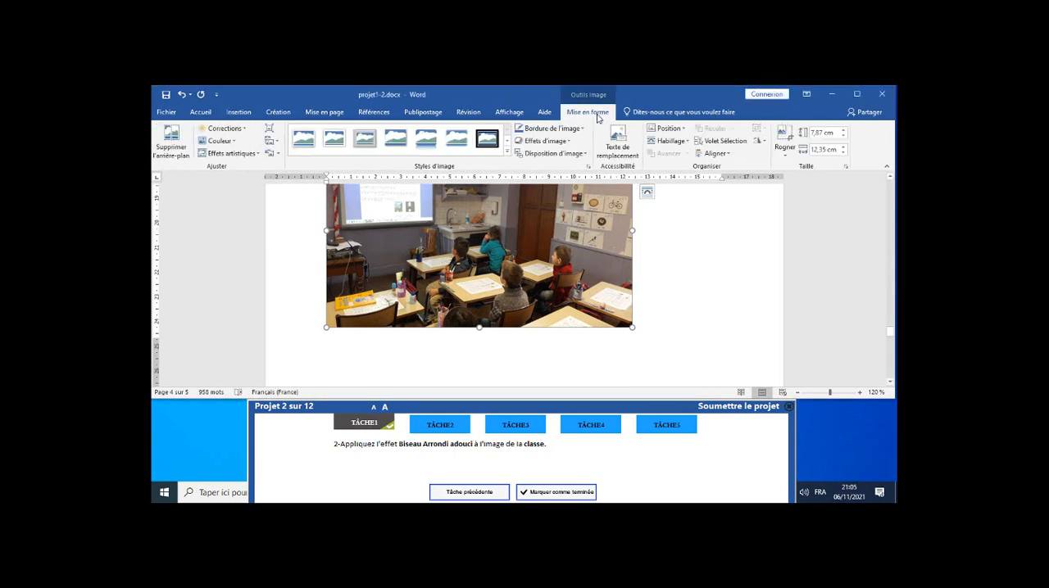
pyautogui.click(550, 142)
pyautogui.moveTo(560, 284)
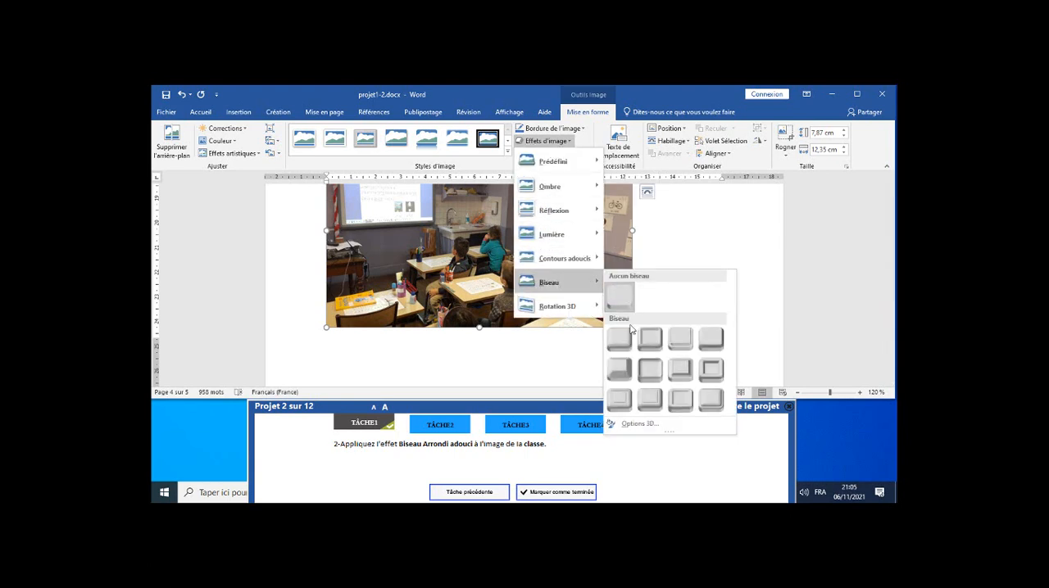
pyautogui.click(648, 375)
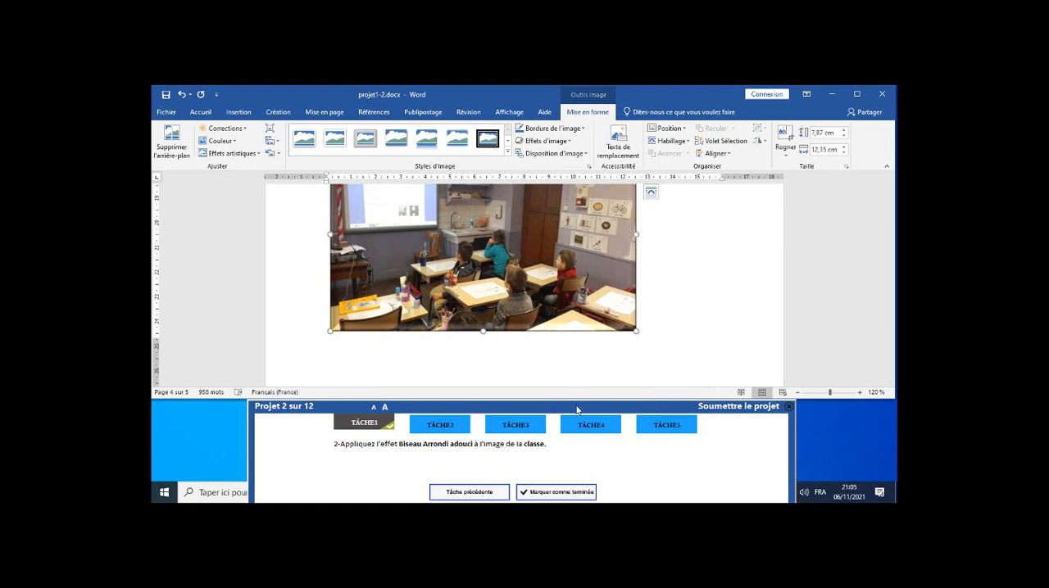
pyautogui.click(568, 497)
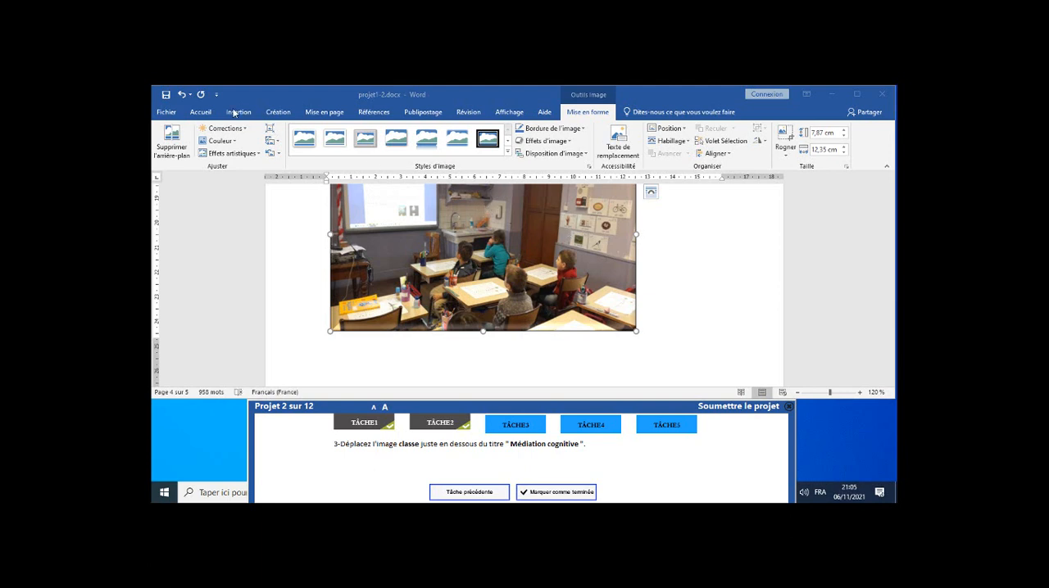
# Move the classroom image from page 4 to the empty line just above the "Médiation cognitive" heading and mark task 3 as completed.
pyautogui.click(206, 113)
pyautogui.click(201, 112)
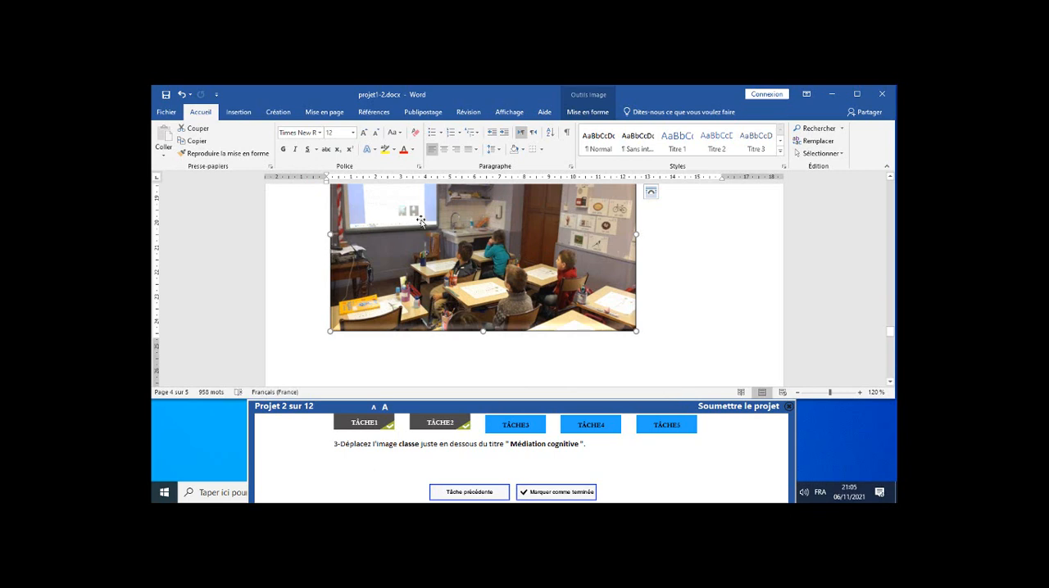
pyautogui.click(197, 129)
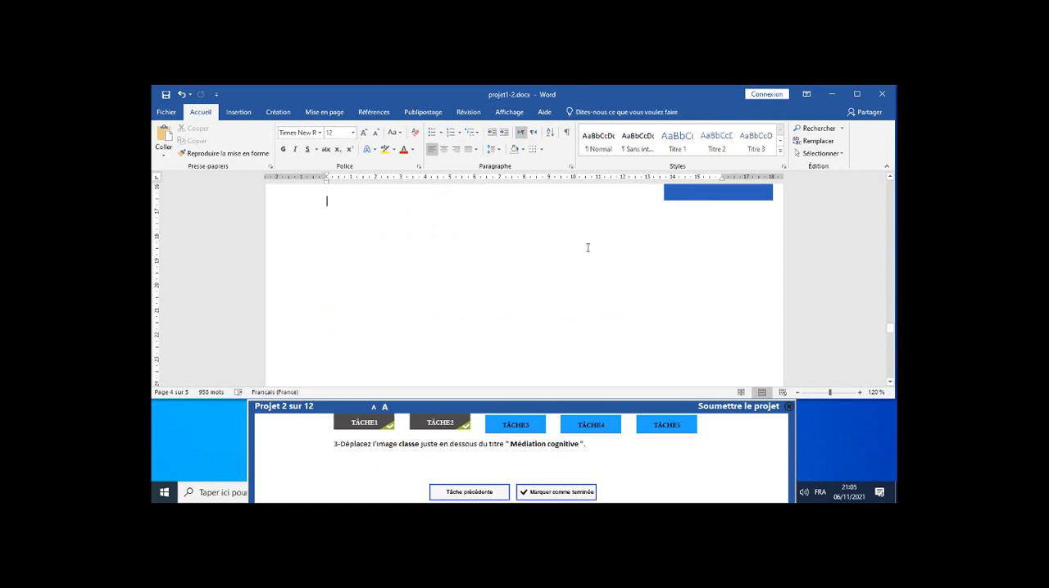
pyautogui.scroll(3, 562, 232)
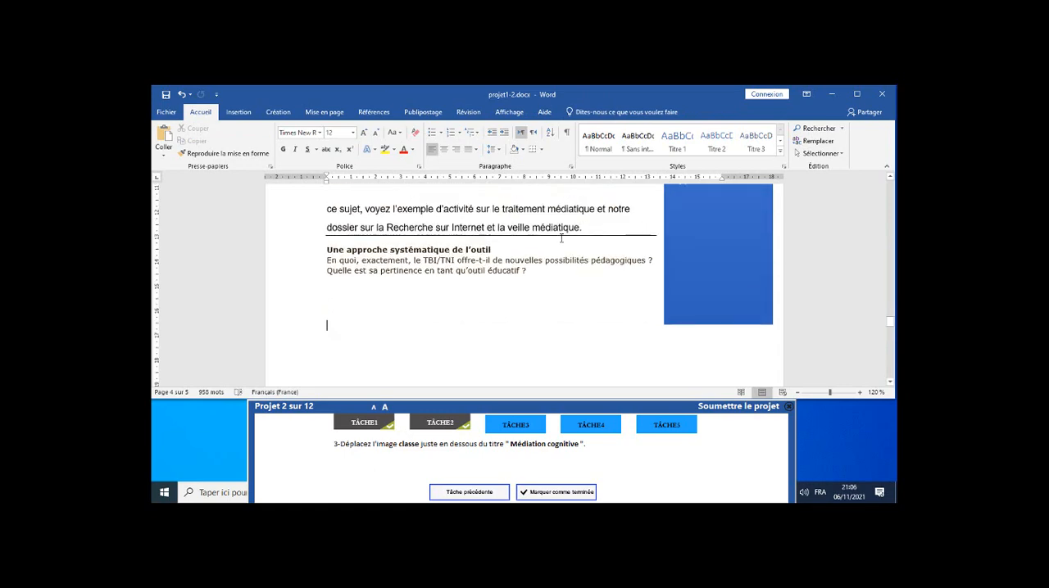
pyautogui.scroll(10, 562, 238)
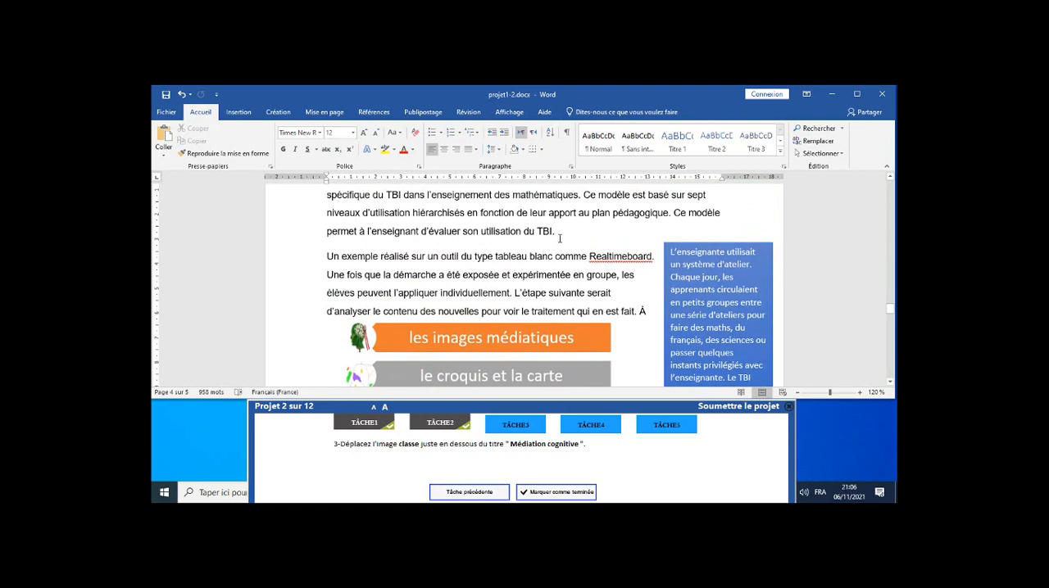
pyautogui.scroll(10, 562, 238)
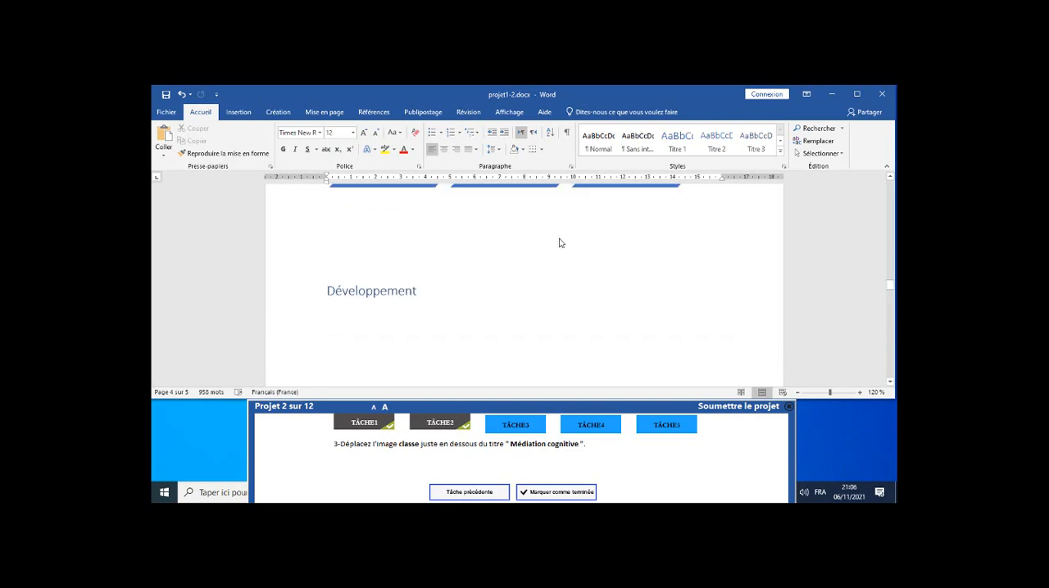
pyautogui.scroll(5, 560, 240)
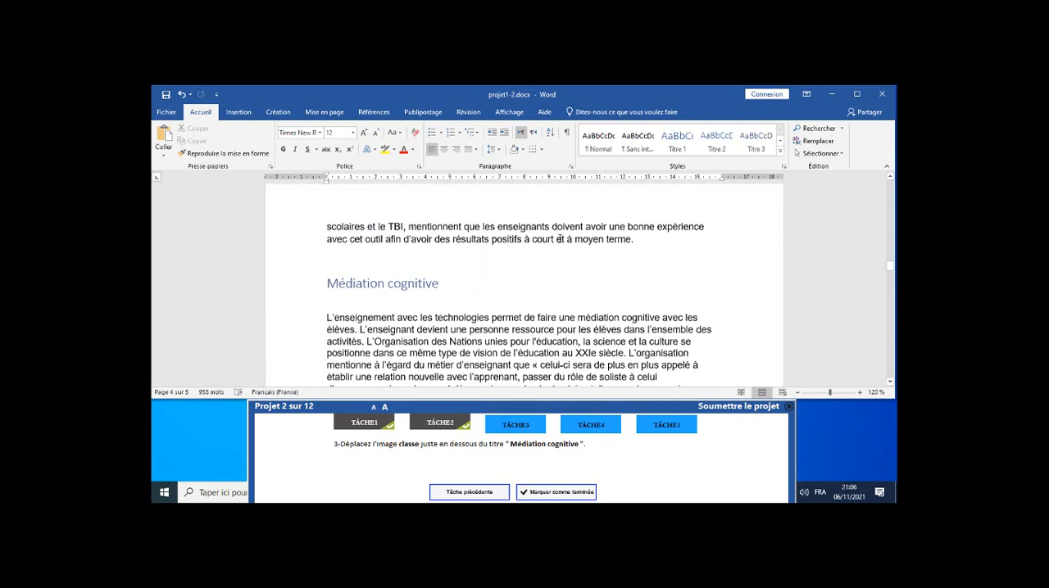
pyautogui.scroll(-1, 492, 239)
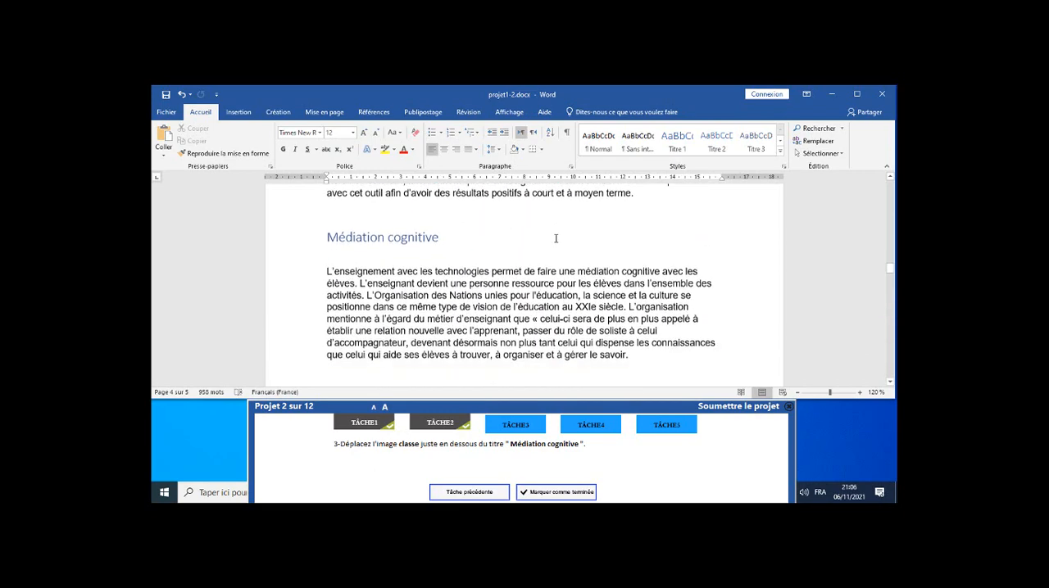
pyautogui.click(327, 217)
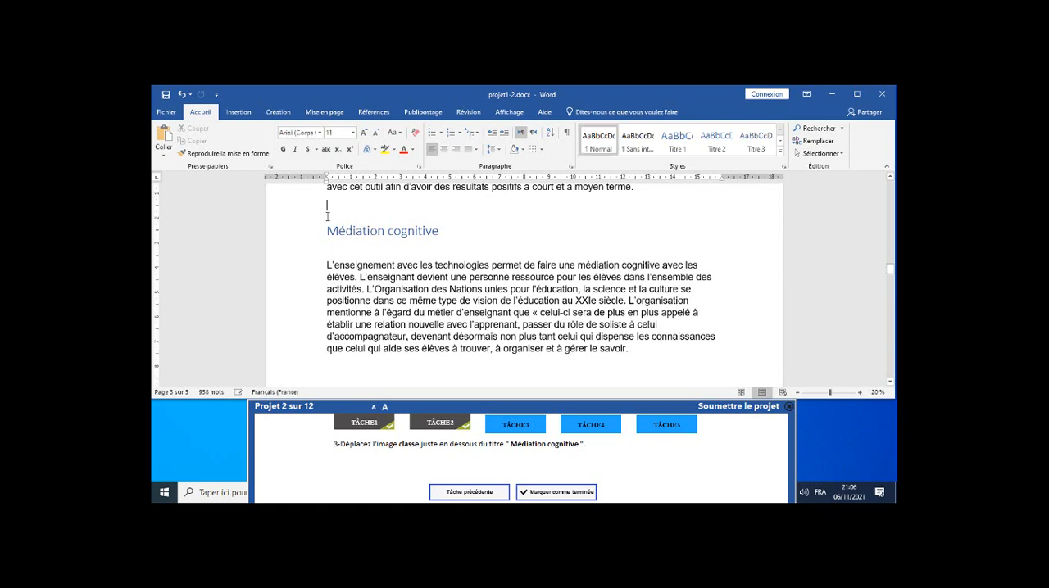
pyautogui.click(167, 141)
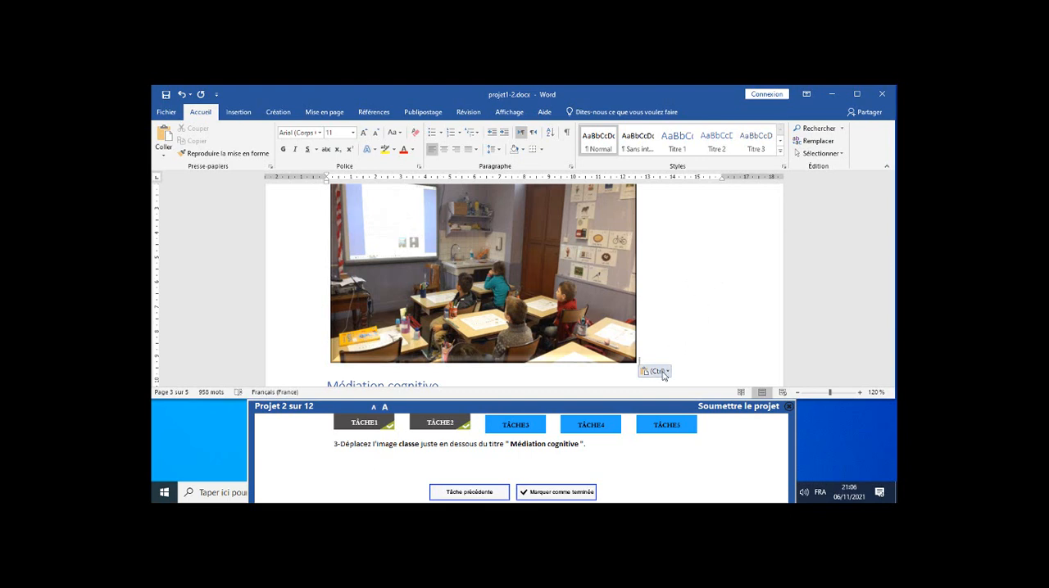
pyautogui.click(574, 493)
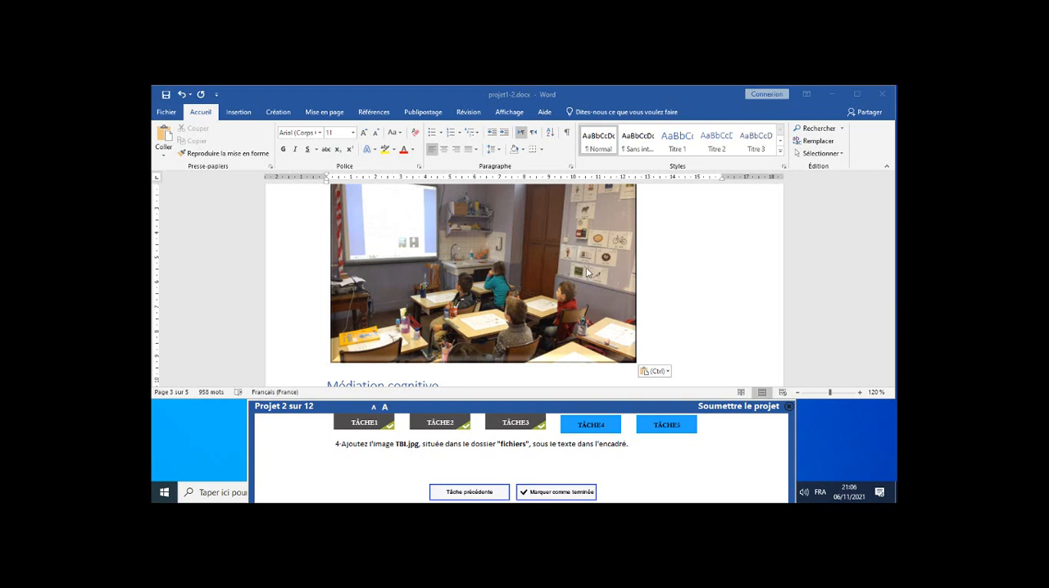
# Place the cursor on the empty line below the text in the blue text box on page 4.
pyautogui.scroll(-6, 701, 242)
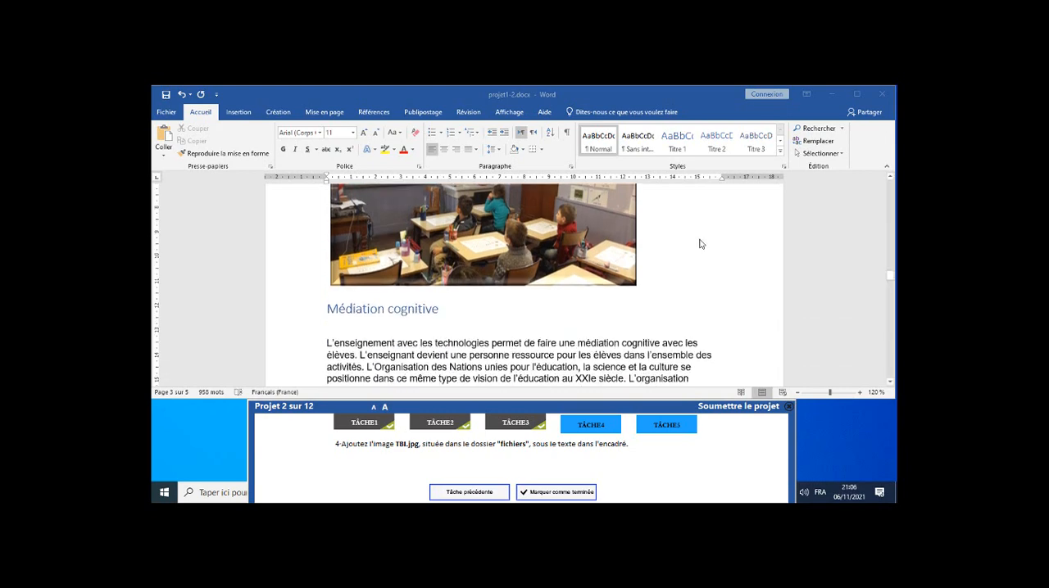
pyautogui.scroll(-5, 701, 241)
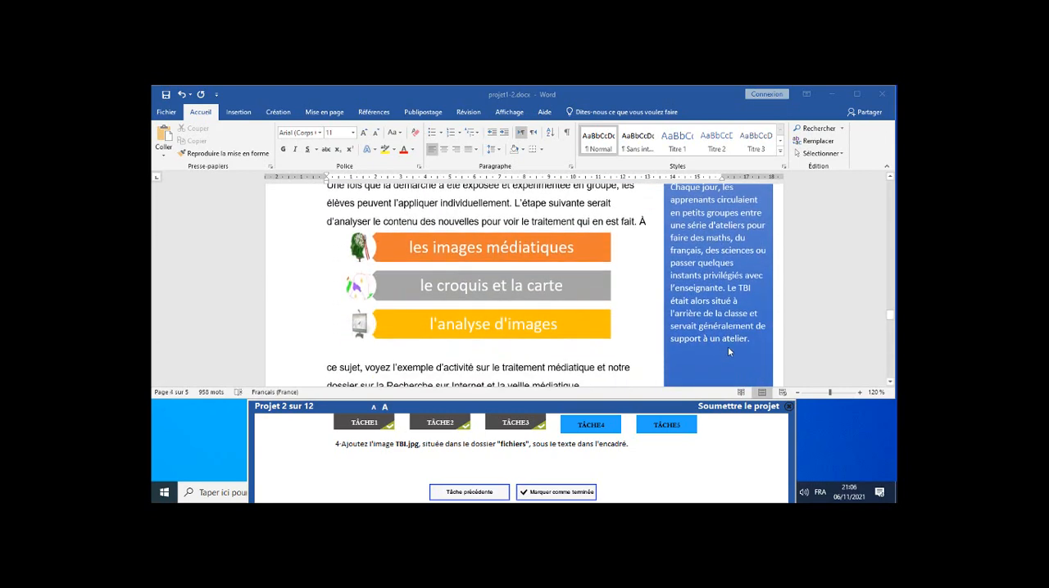
pyautogui.click(724, 349)
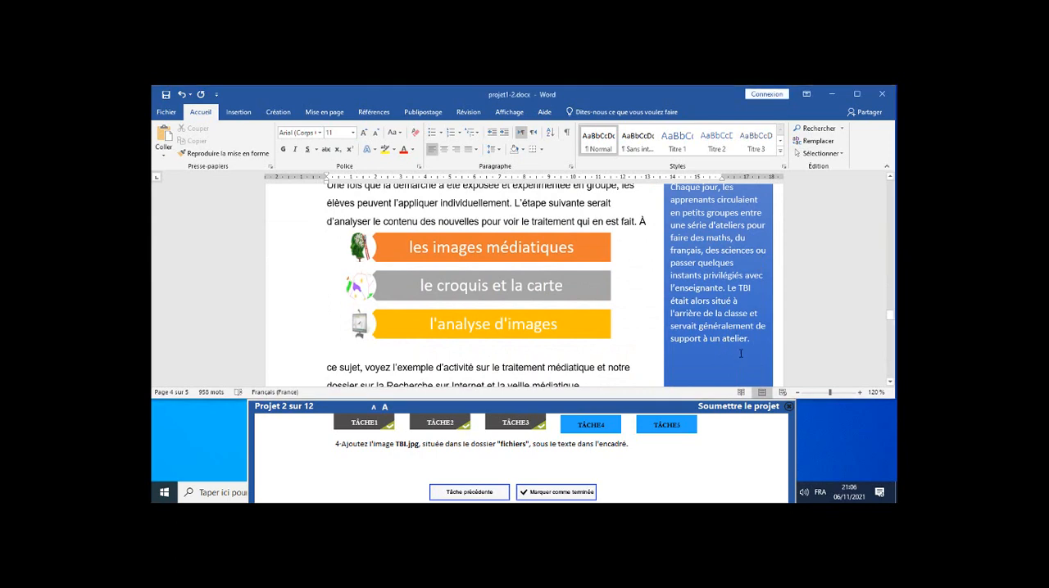
pyautogui.click(672, 353)
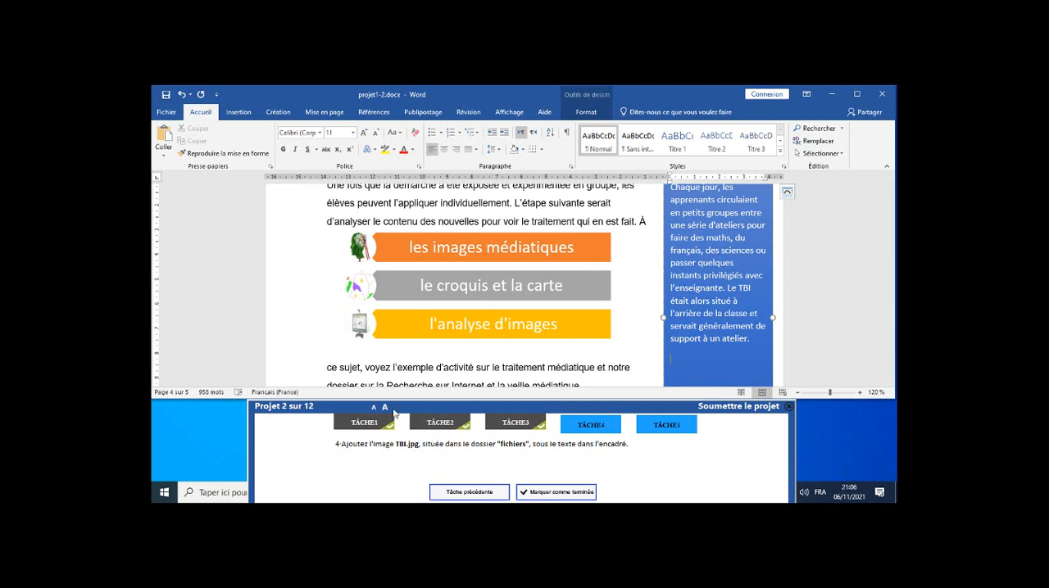
# Insert the image TBI.jpg from the "fichiers" folder in Documents below the text box's text and mark task 4 as completed.
pyautogui.click(237, 112)
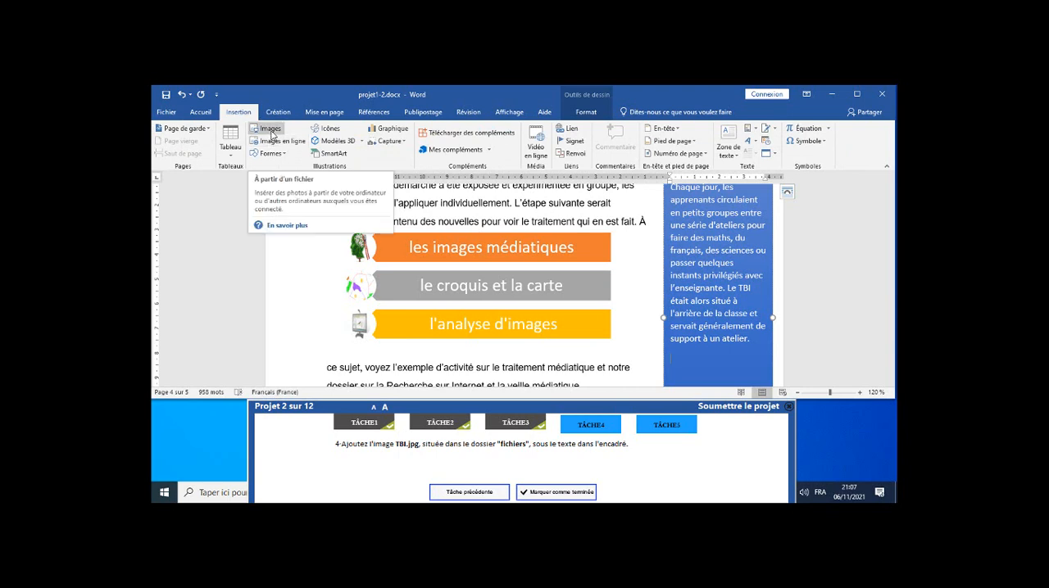
pyautogui.click(271, 131)
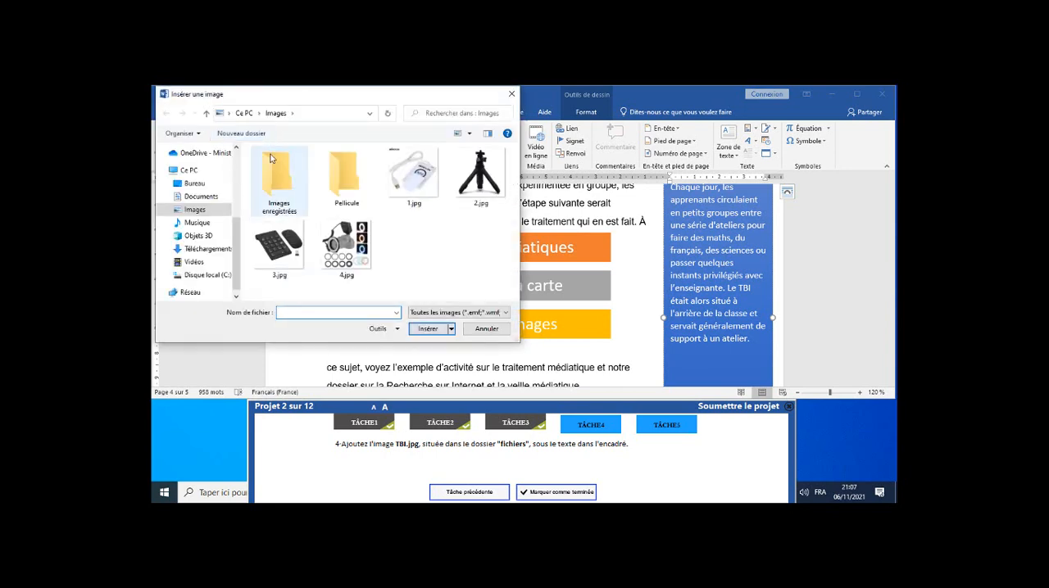
pyautogui.click(209, 200)
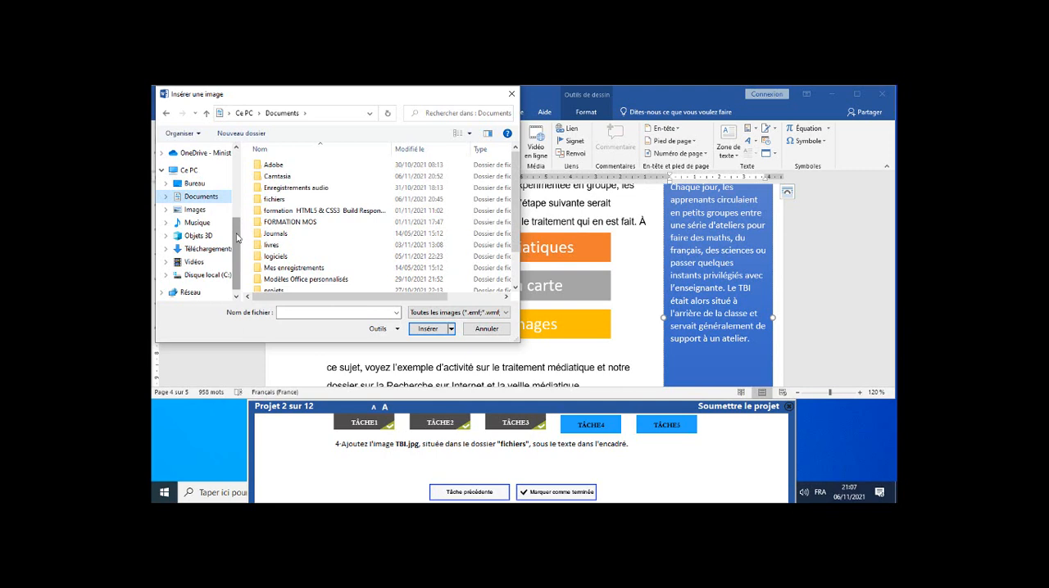
pyautogui.doubleClick(272, 199)
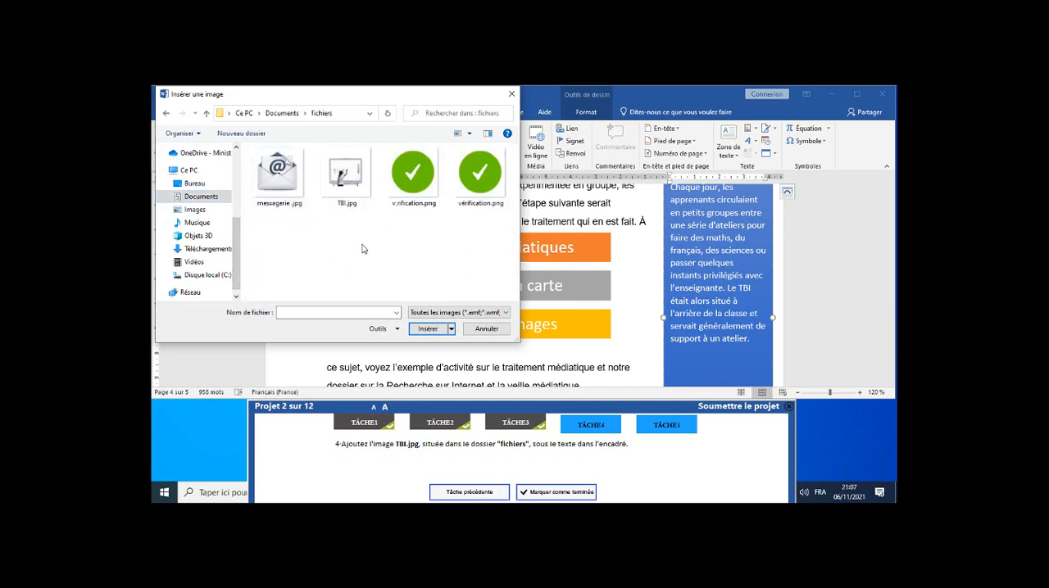
pyautogui.click(346, 174)
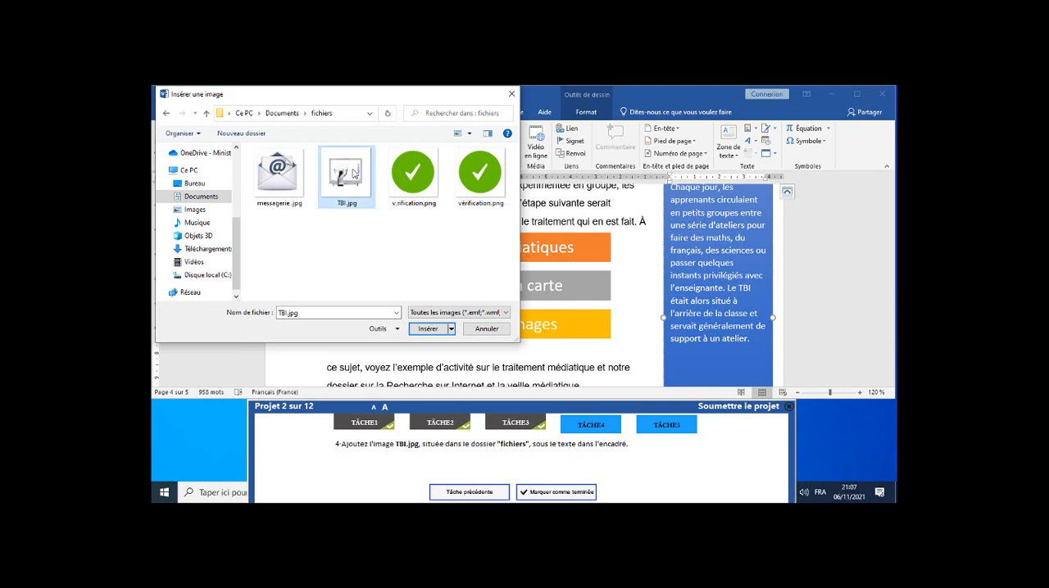
pyautogui.click(422, 328)
pyautogui.scroll(3, 714, 329)
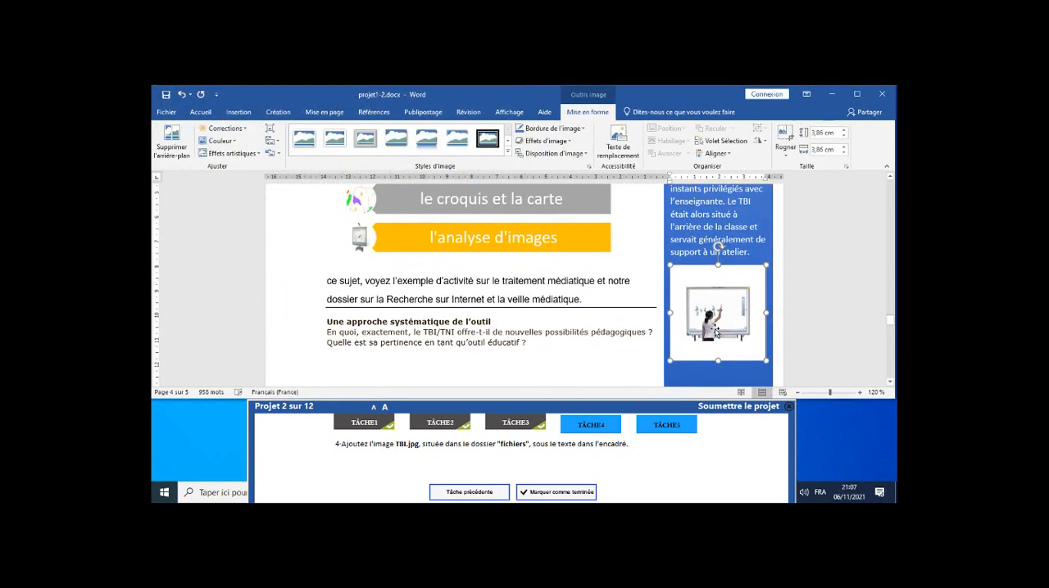
pyautogui.scroll(-1, 701, 344)
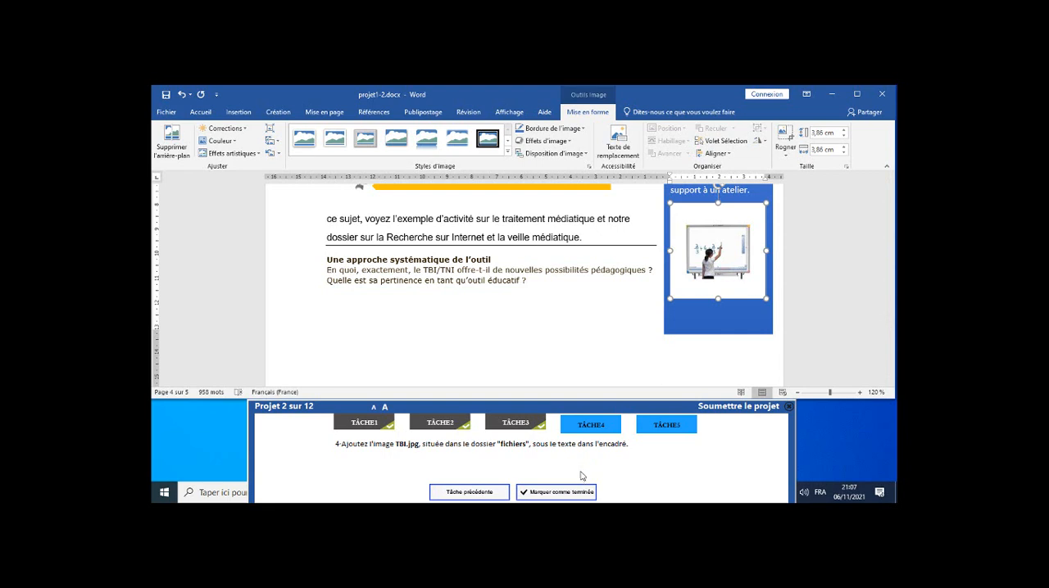
pyautogui.click(554, 495)
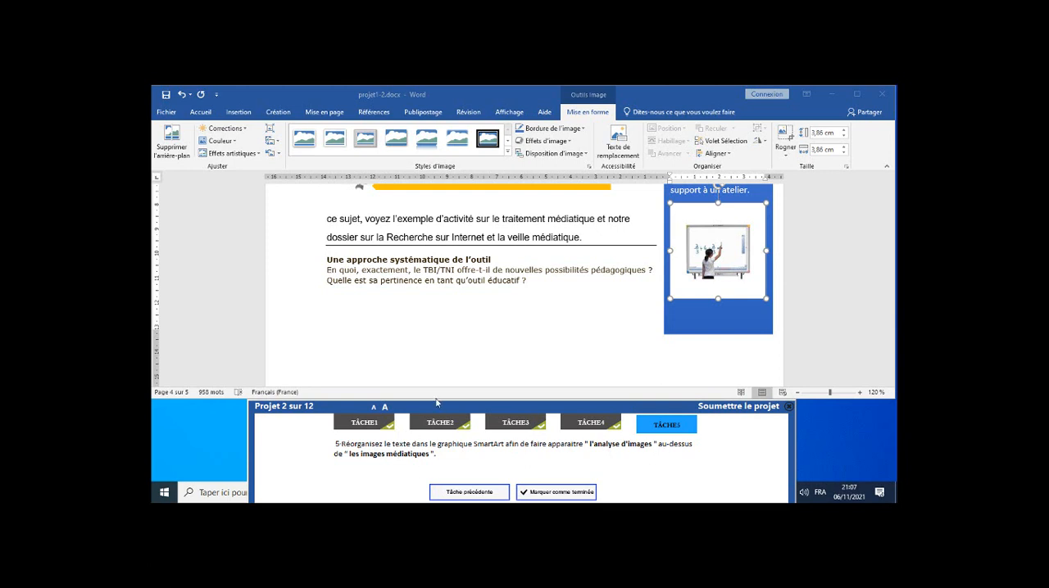
# Move "l'analyse d'images" up two places in the SmartArt graphic, above "les images médiatiques", and mark task 5 as completed.
pyautogui.scroll(2, 507, 272)
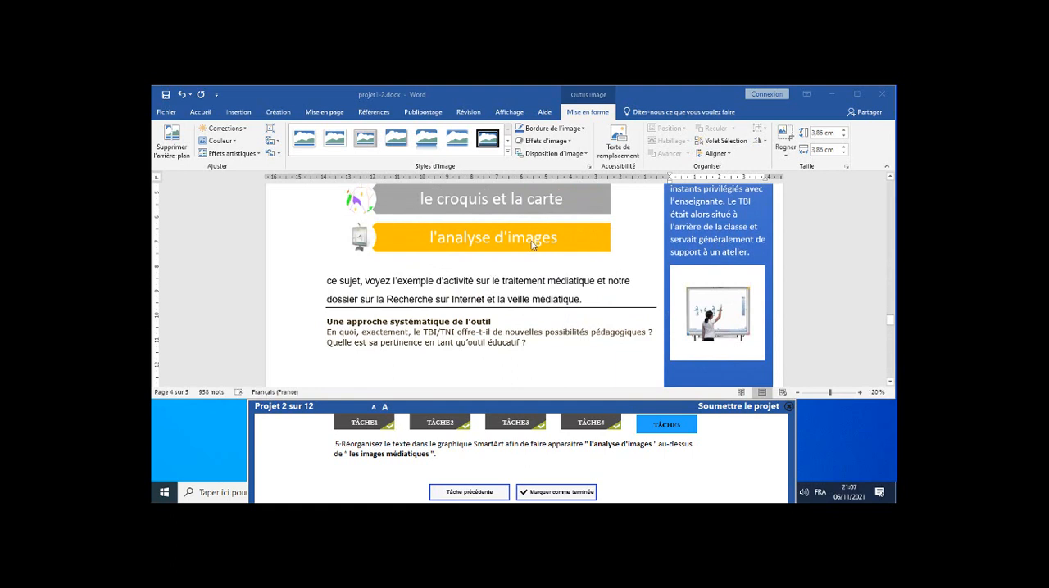
pyautogui.scroll(2, 560, 238)
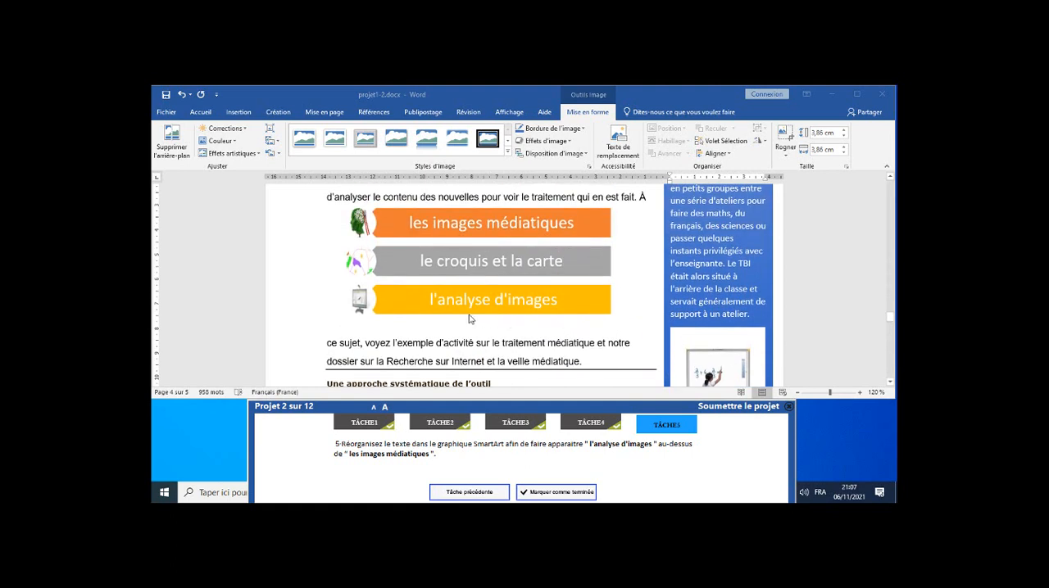
pyautogui.click(556, 302)
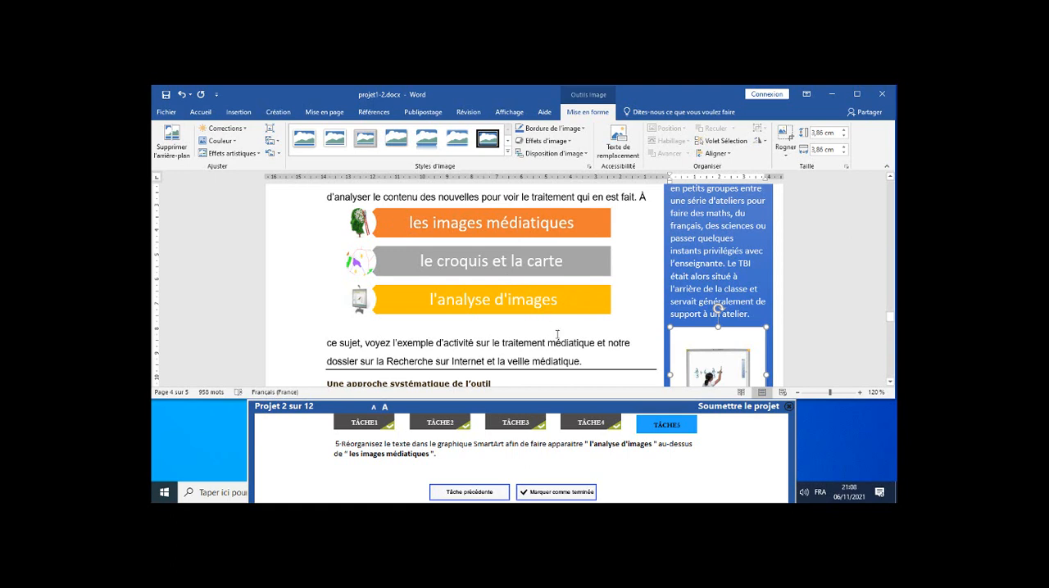
pyautogui.click(566, 288)
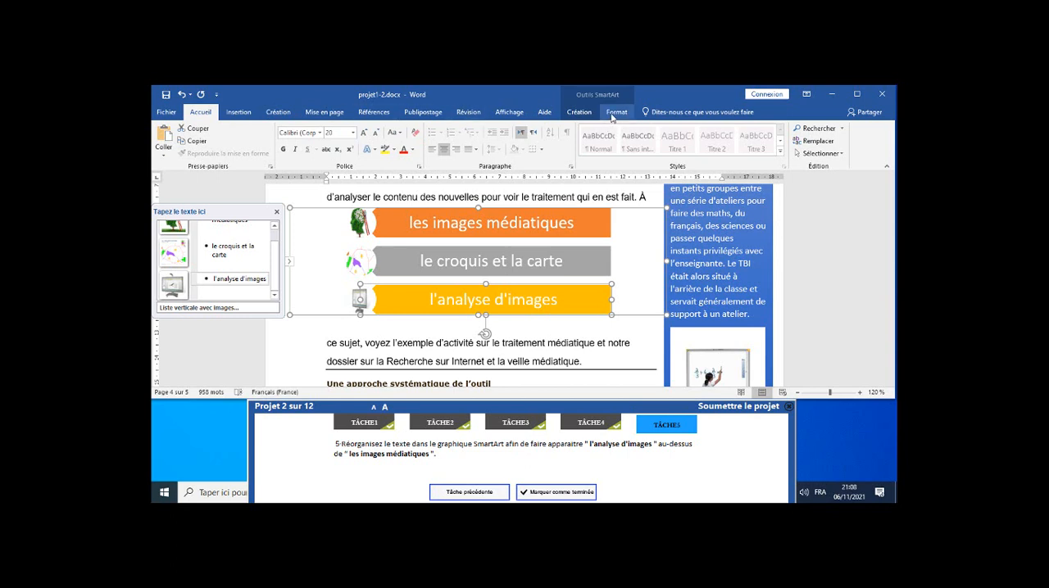
pyautogui.click(612, 115)
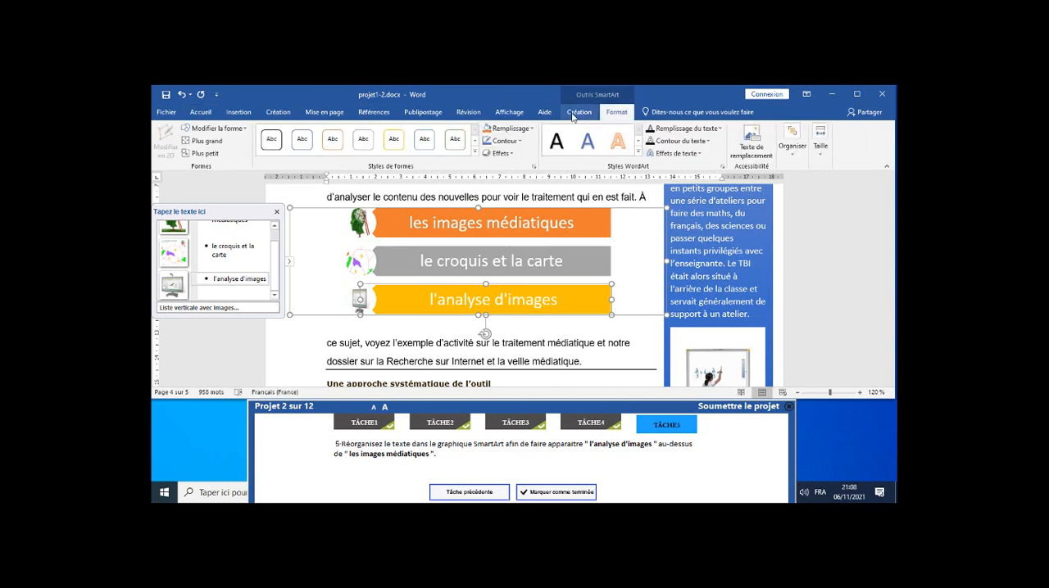
pyautogui.click(574, 115)
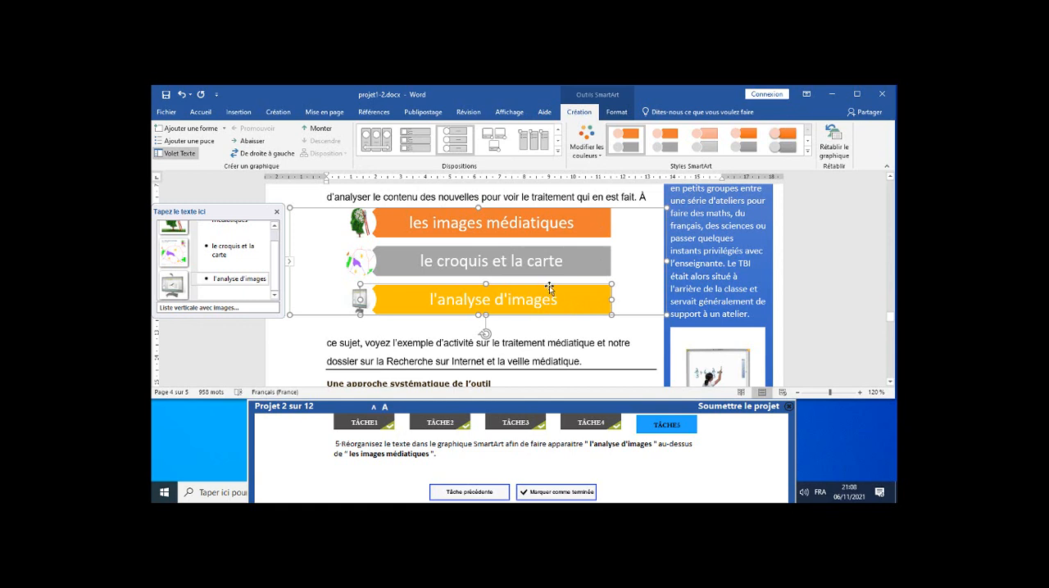
pyautogui.click(330, 131)
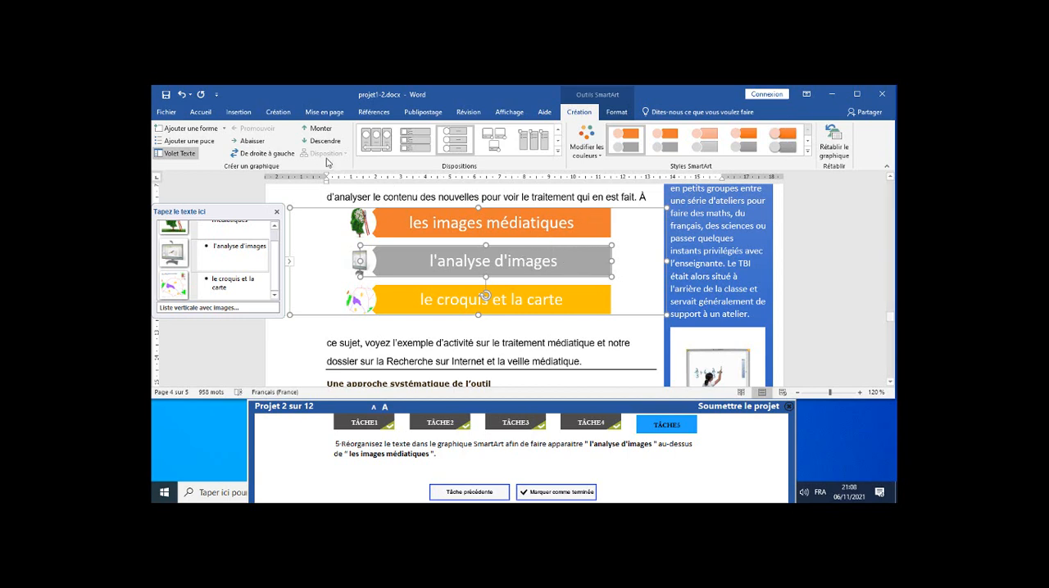
pyautogui.click(331, 131)
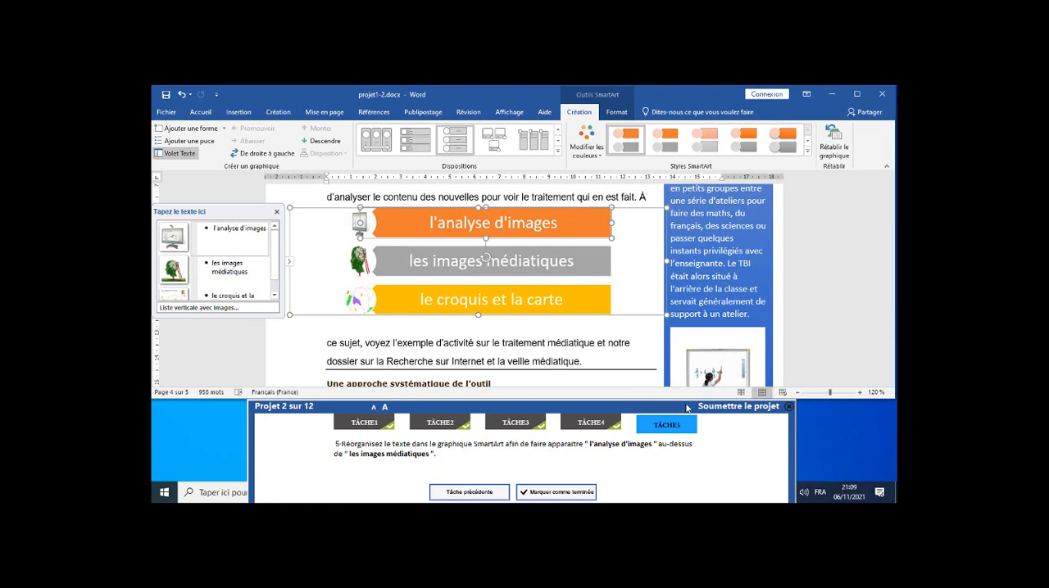
pyautogui.click(570, 494)
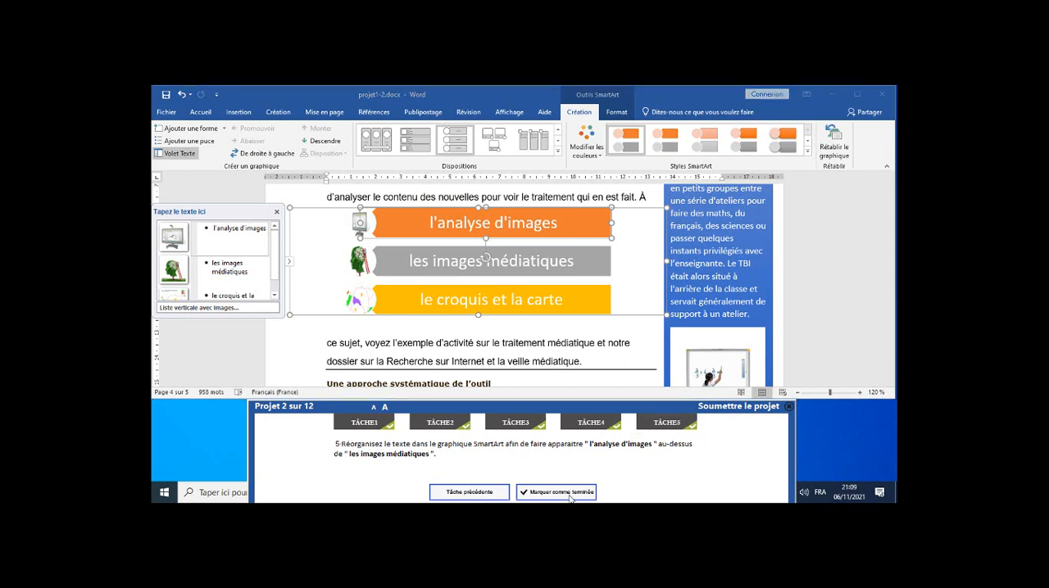
# Submit project 2 and select all the content of the project 3 document.
pyautogui.click(732, 409)
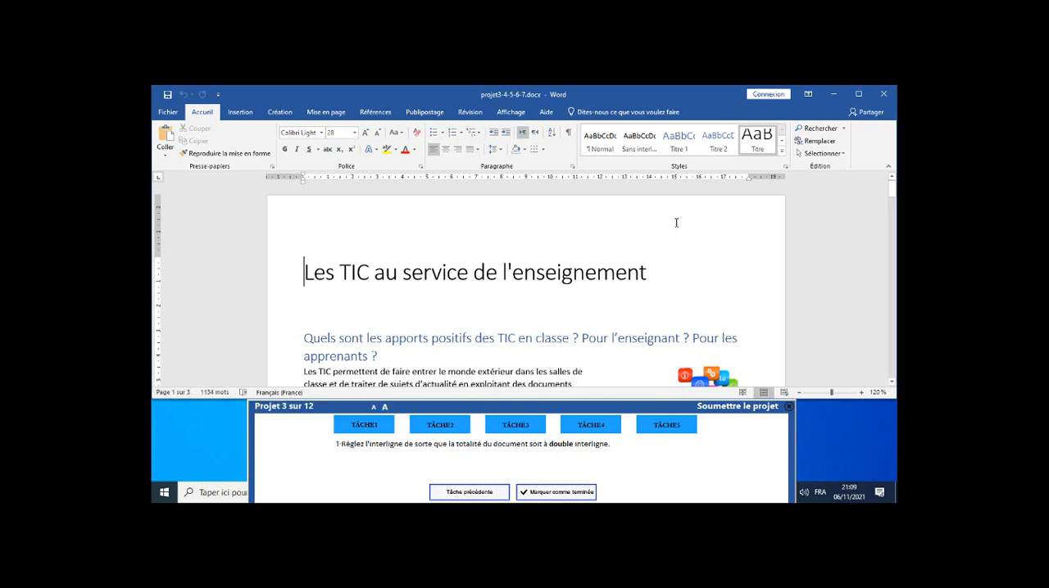
pyautogui.click(843, 155)
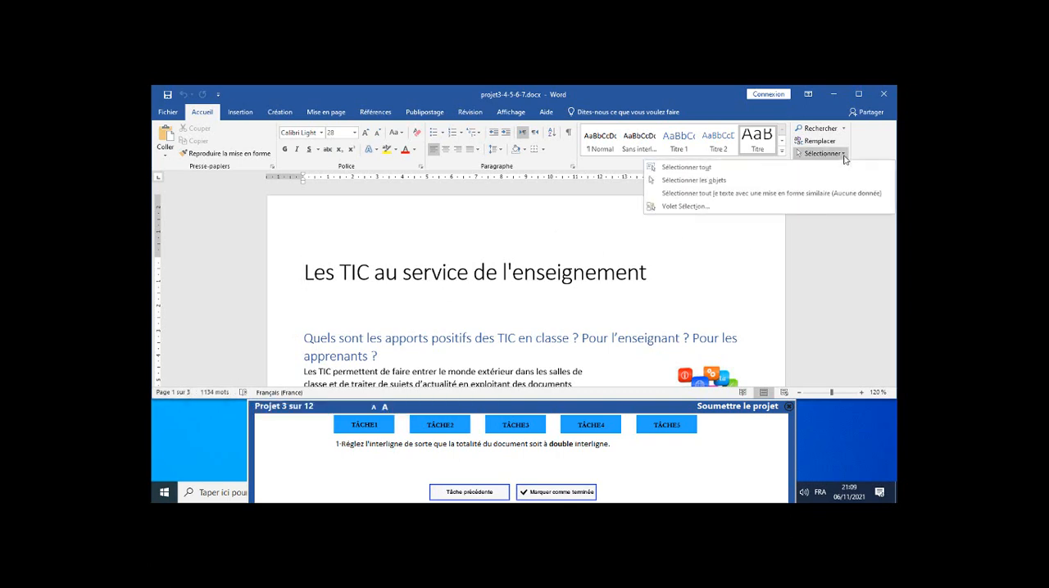
pyautogui.click(706, 170)
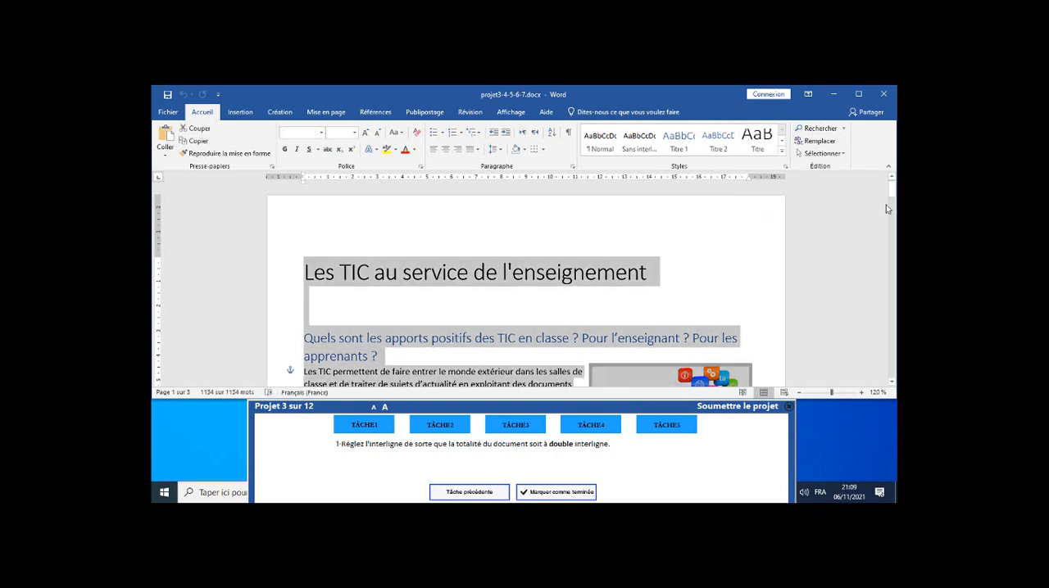
pyautogui.click(841, 154)
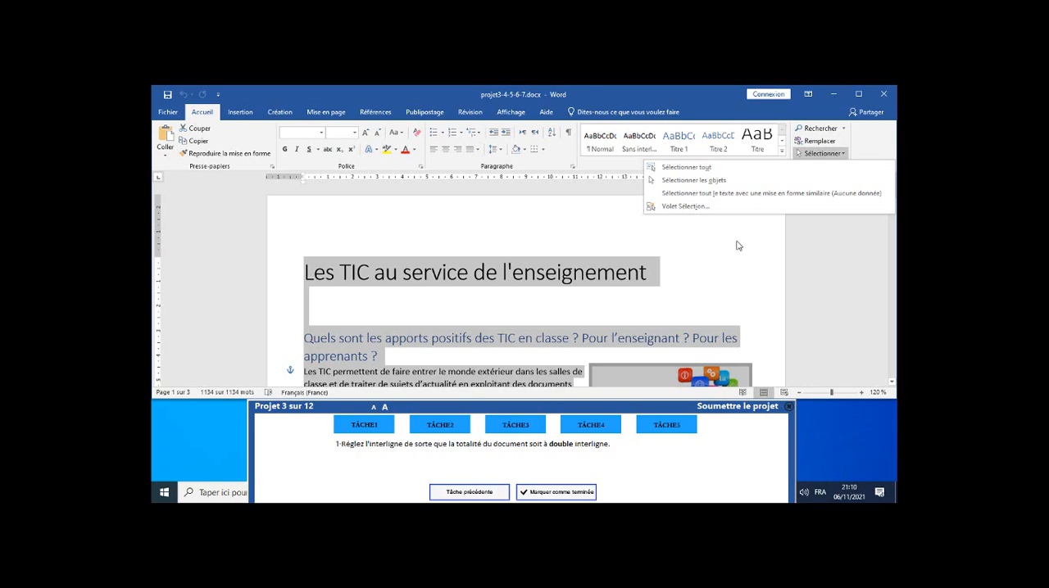
# Set the line spacing of the whole selected document to Double and mark task 1 as completed.
pyautogui.click(885, 138)
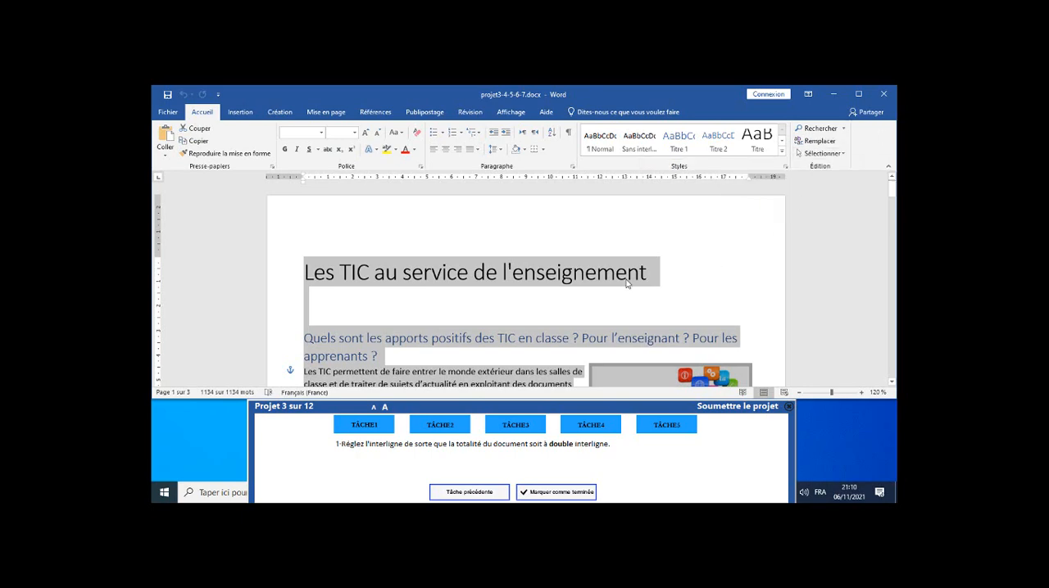
pyautogui.scroll(-8, 629, 279)
pyautogui.scroll(-15, 629, 280)
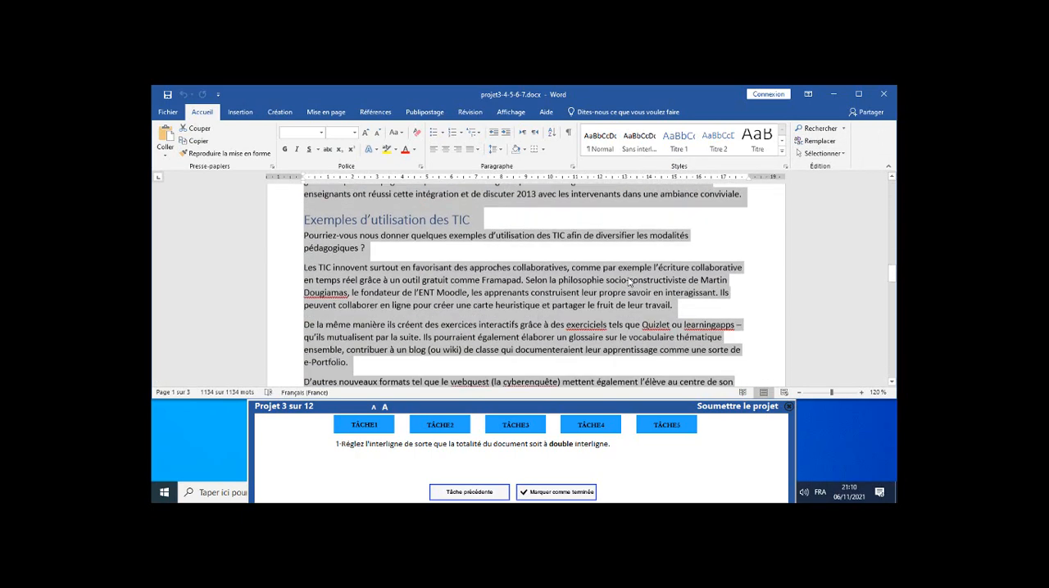
pyautogui.scroll(-10, 632, 279)
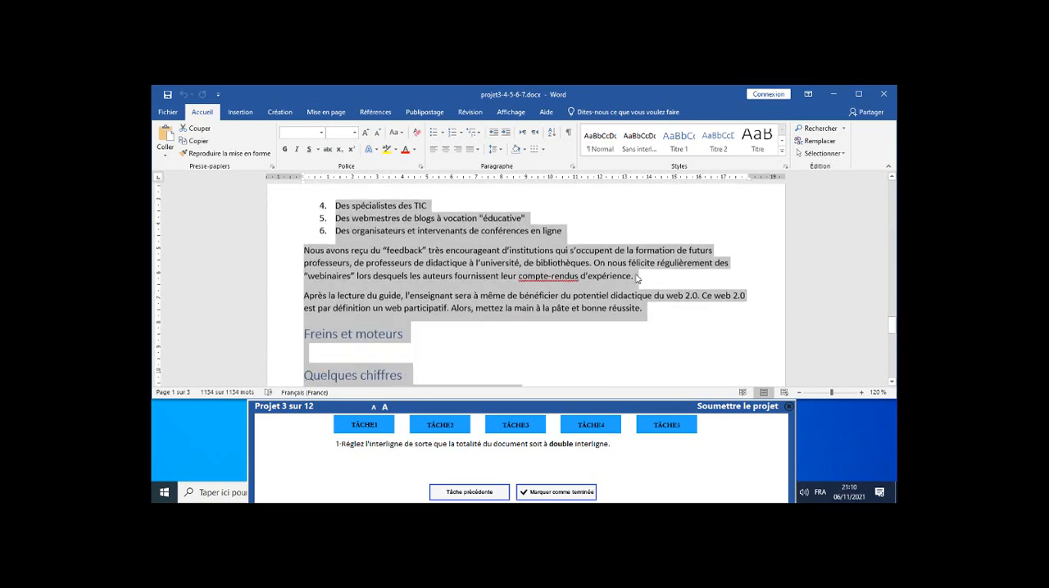
pyautogui.scroll(3, 636, 279)
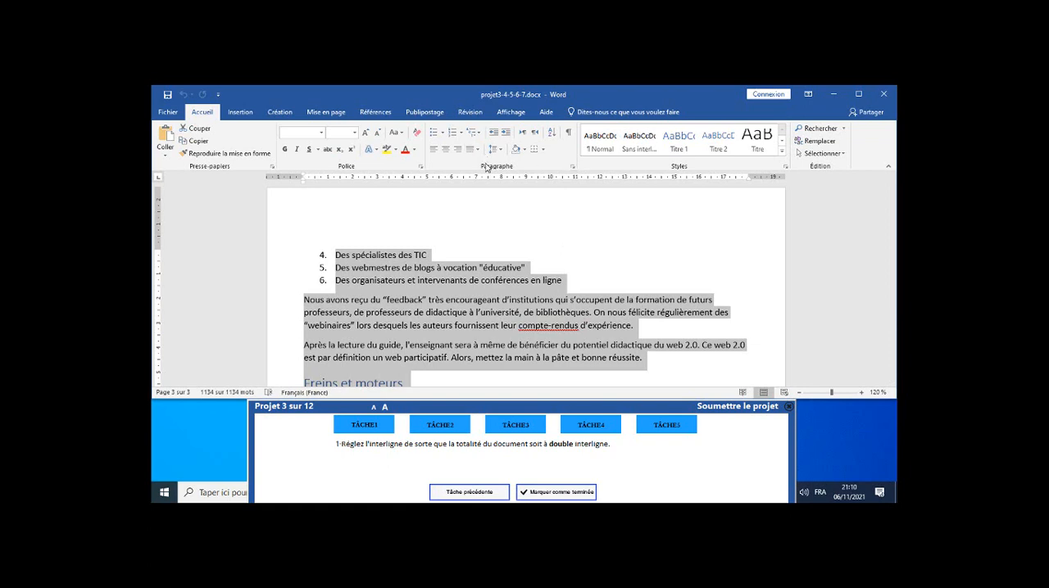
pyautogui.click(572, 169)
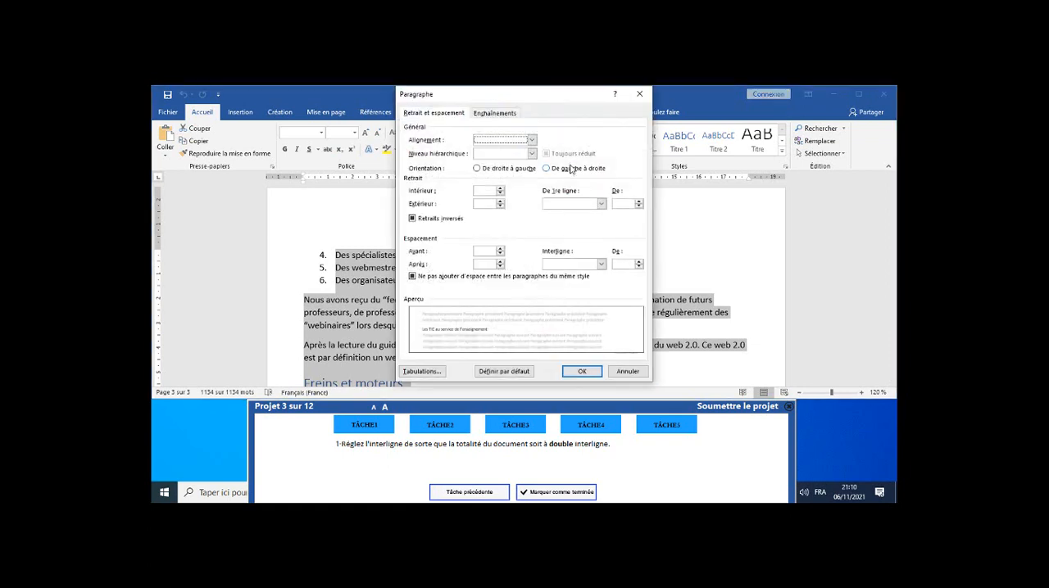
pyautogui.click(601, 264)
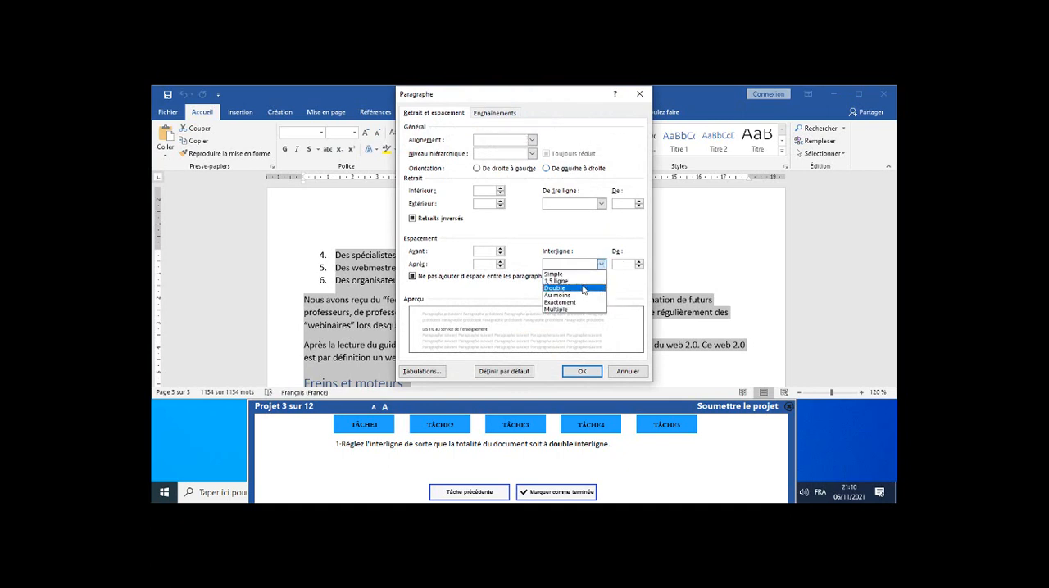
pyautogui.click(583, 288)
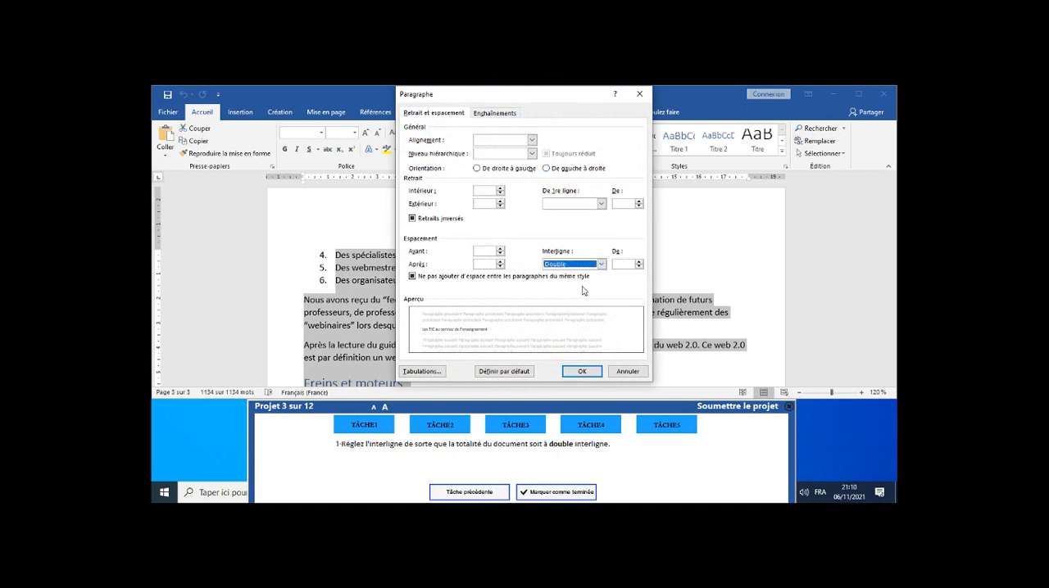
pyautogui.click(583, 372)
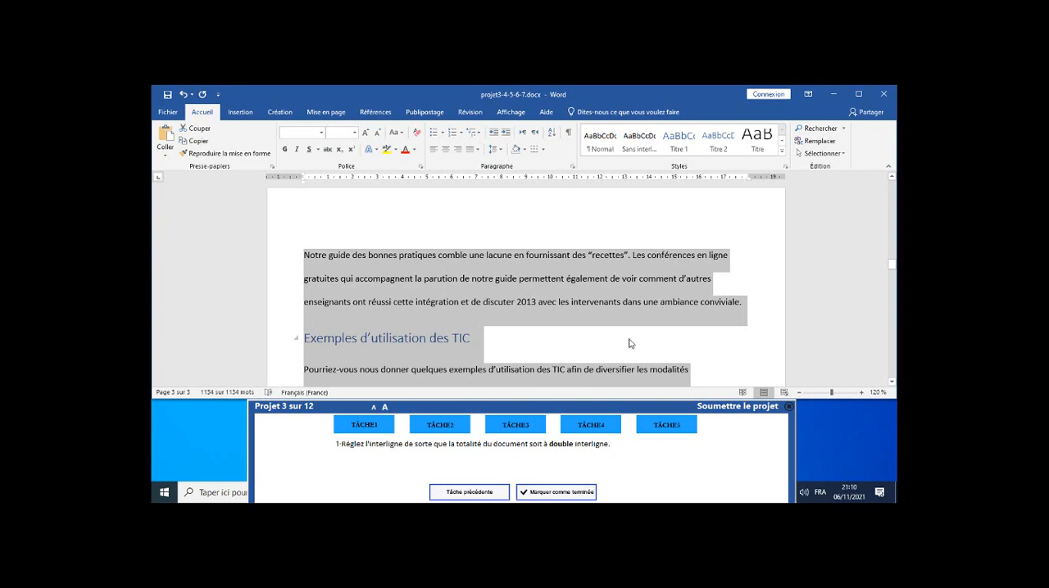
pyautogui.click(622, 280)
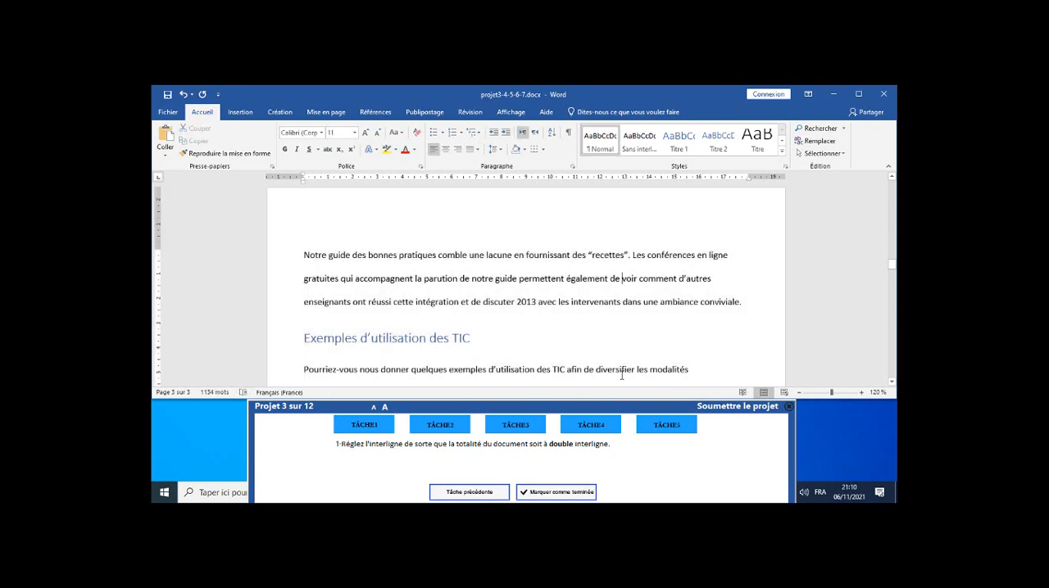
pyautogui.click(556, 492)
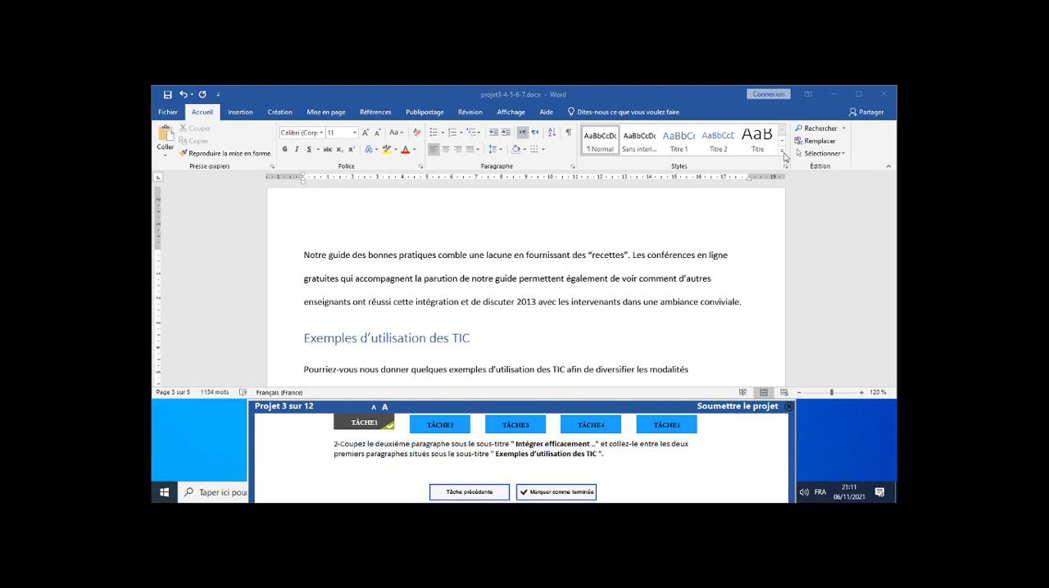
# Go to the heading "Intégrer efficacement les TIC" through the document's list of headings and show the paragraph marks.
pyautogui.click(821, 131)
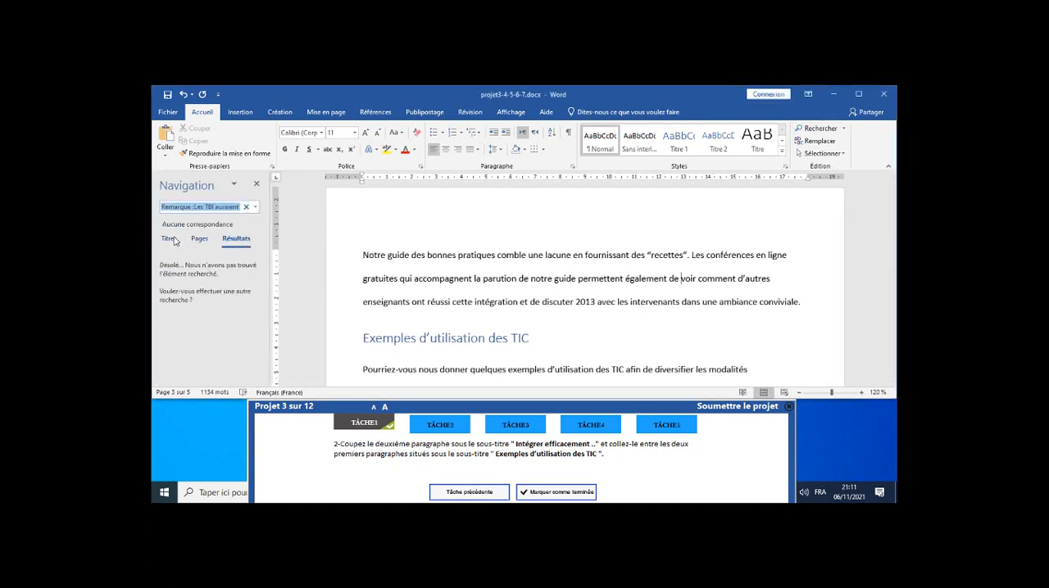
pyautogui.click(172, 240)
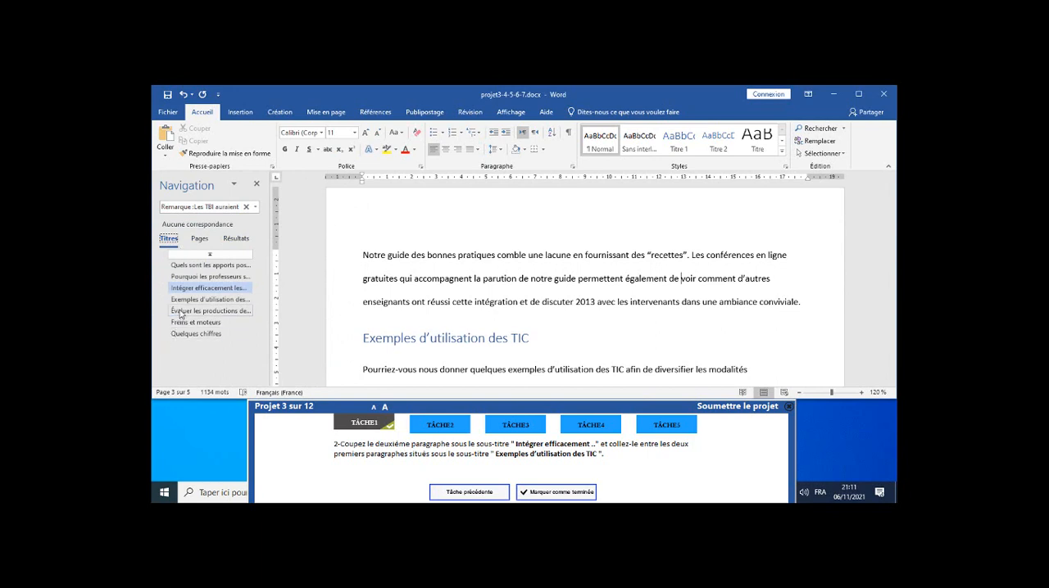
pyautogui.click(184, 289)
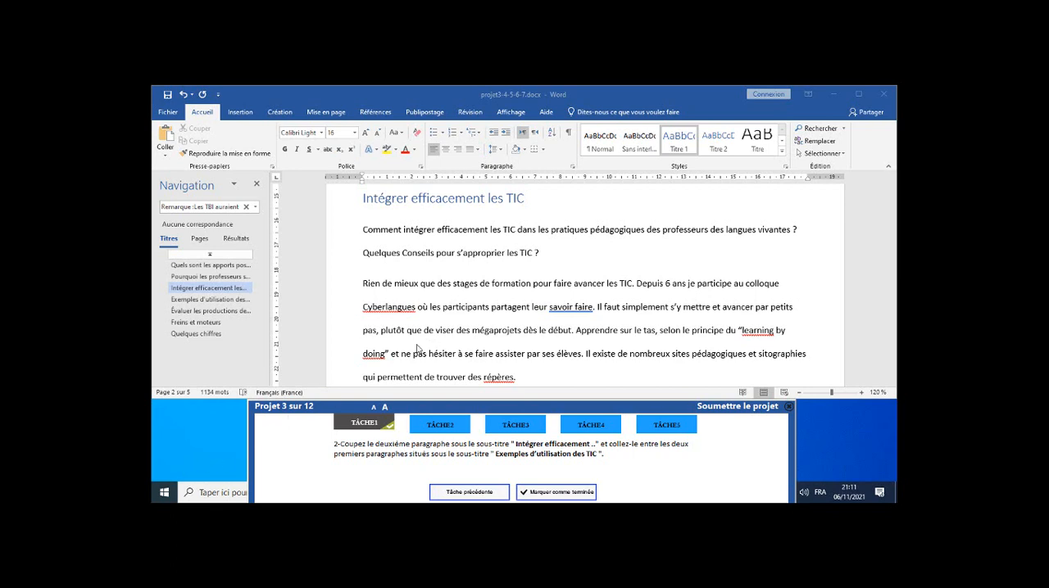
pyautogui.click(541, 253)
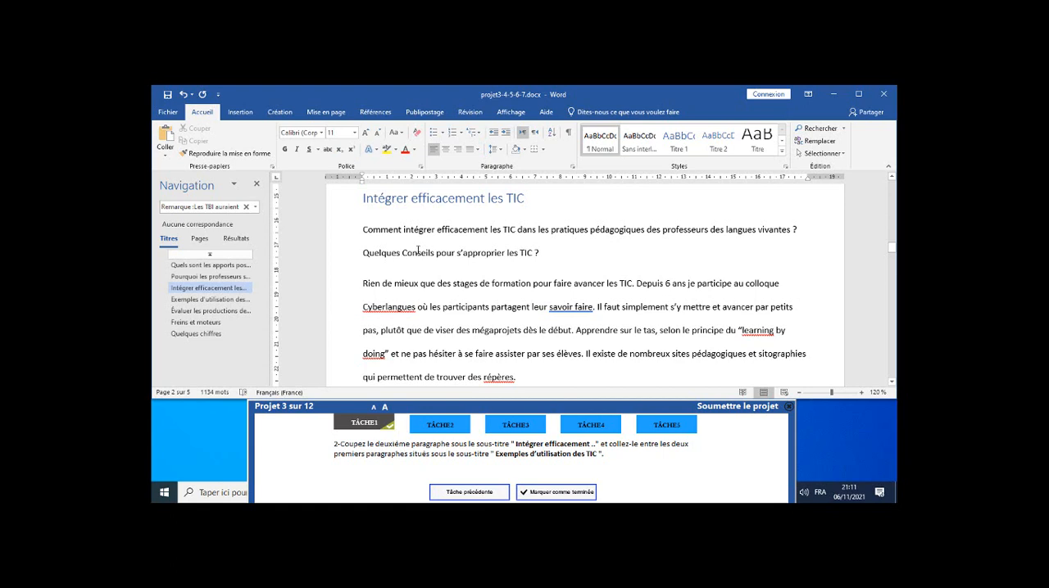
pyautogui.click(569, 136)
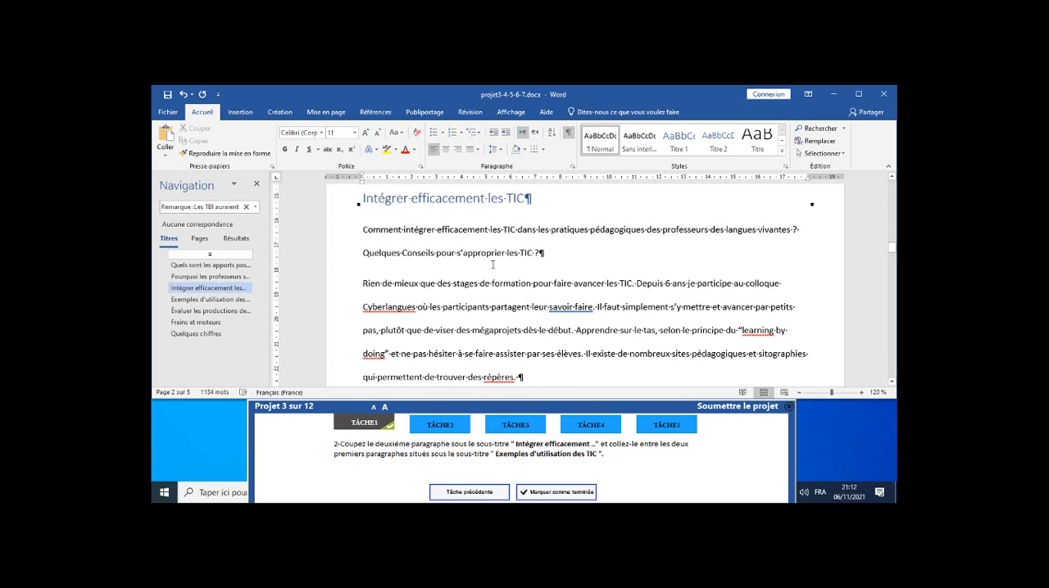
# Cut the second paragraph under "Intégrer efficacement les TIC", from "Rien de mieux" through its paragraph mark.
pyautogui.click(363, 286)
pyautogui.moveTo(363, 284); pyautogui.dragTo(522, 376)
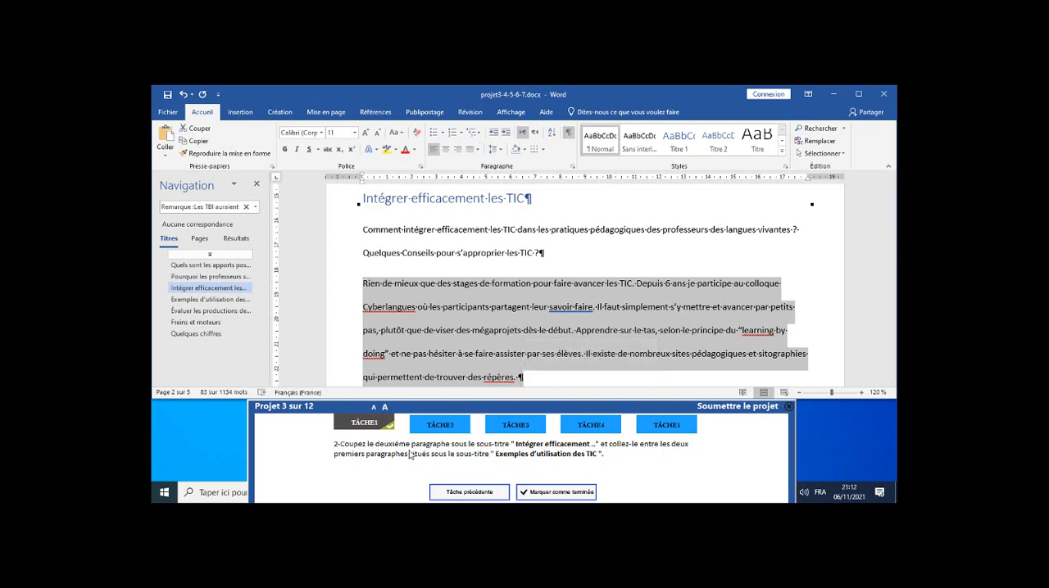
pyautogui.click(200, 129)
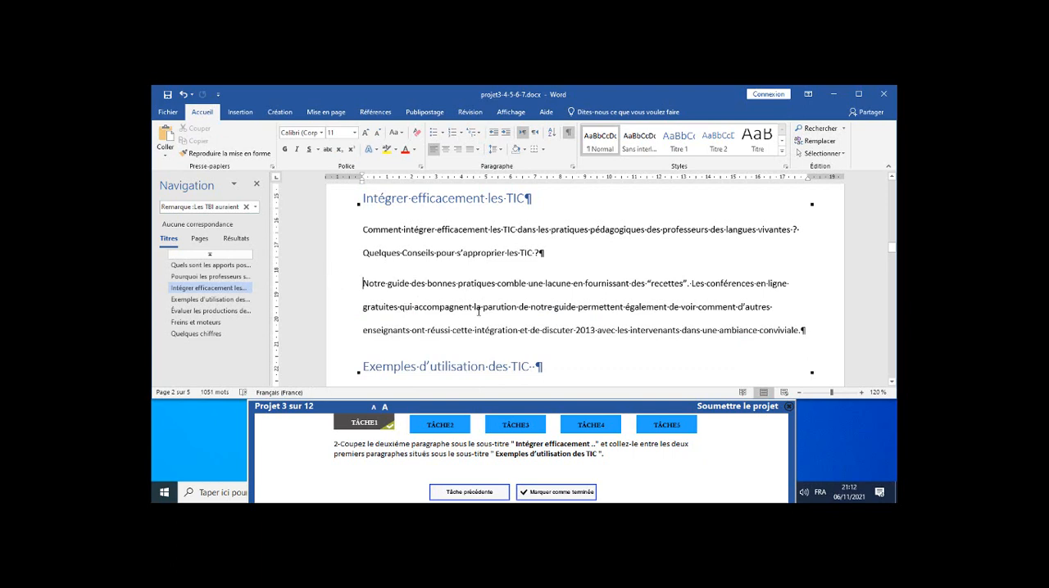
# Paste the cut paragraph between the first two paragraphs under "Exemples d'utilisation des TIC" and mark task 2 as completed.
pyautogui.scroll(-2, 479, 311)
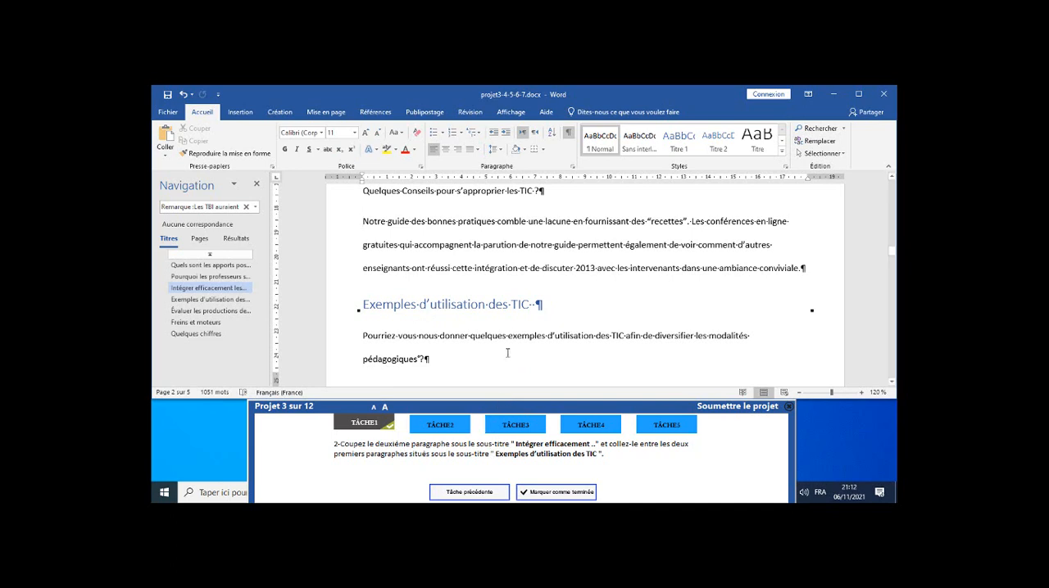
pyautogui.scroll(-6, 519, 310)
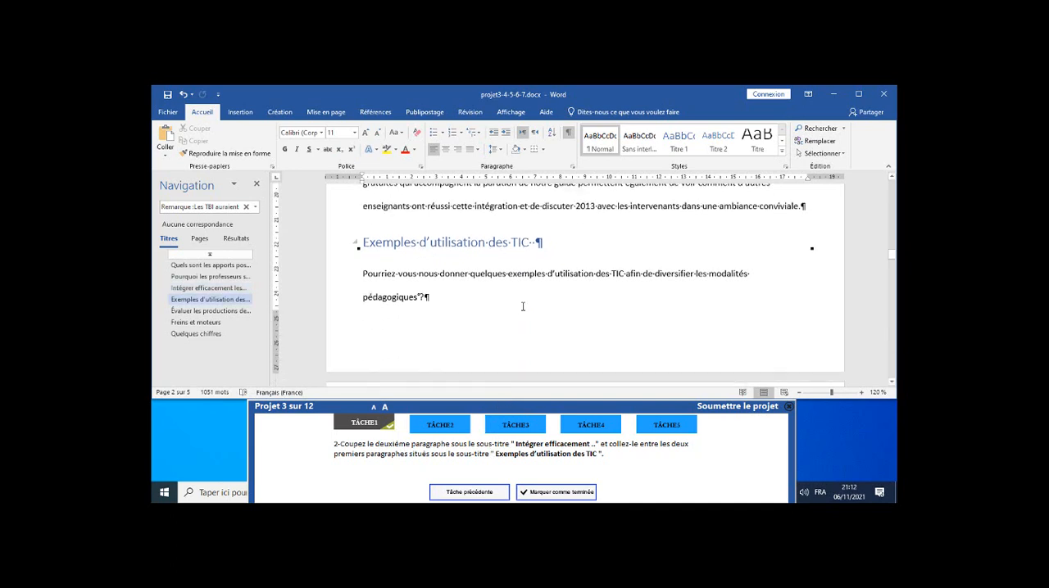
pyautogui.scroll(3, 522, 305)
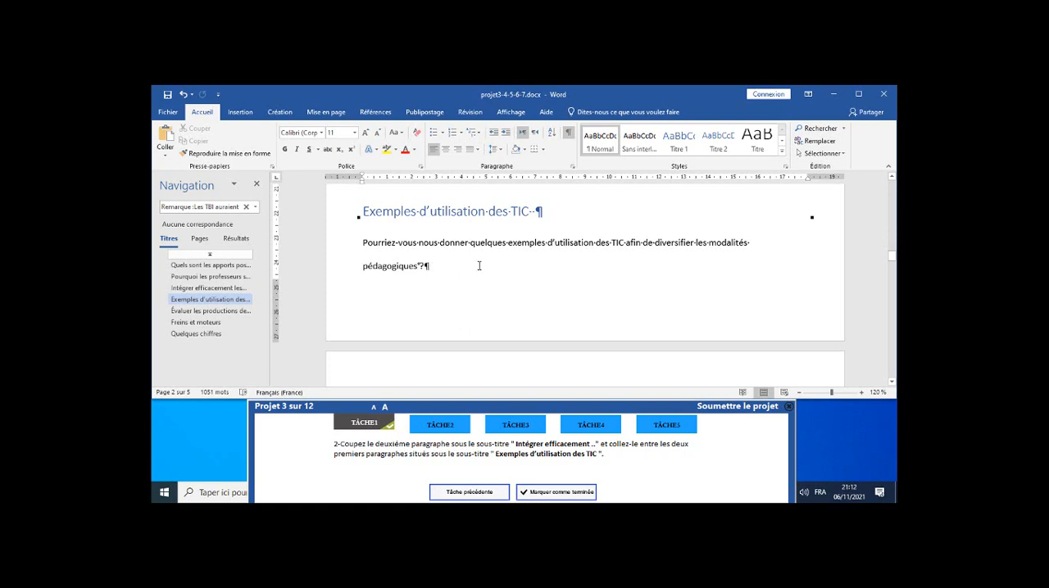
pyautogui.scroll(-3, 479, 265)
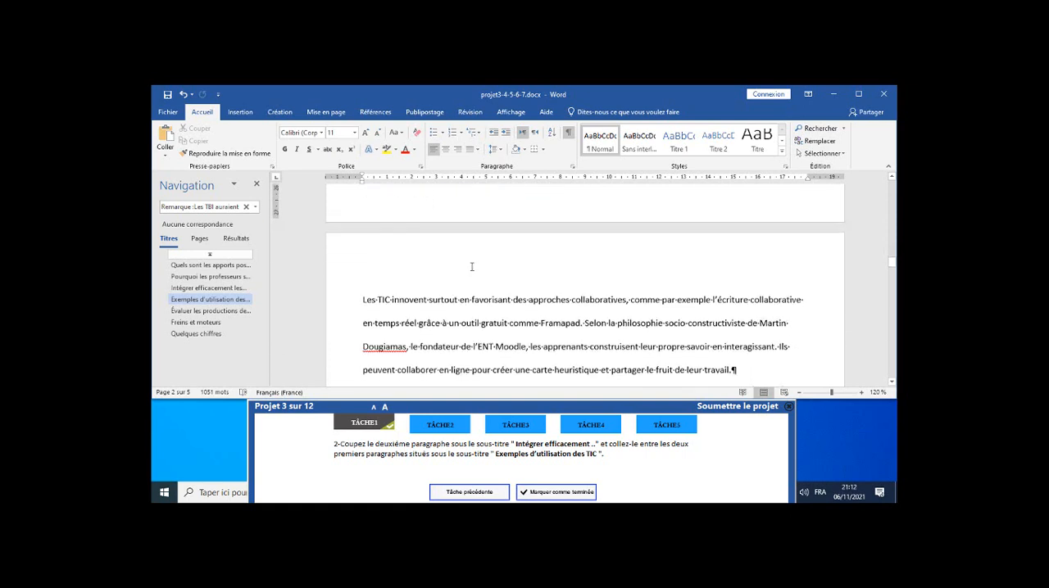
pyautogui.click(359, 293)
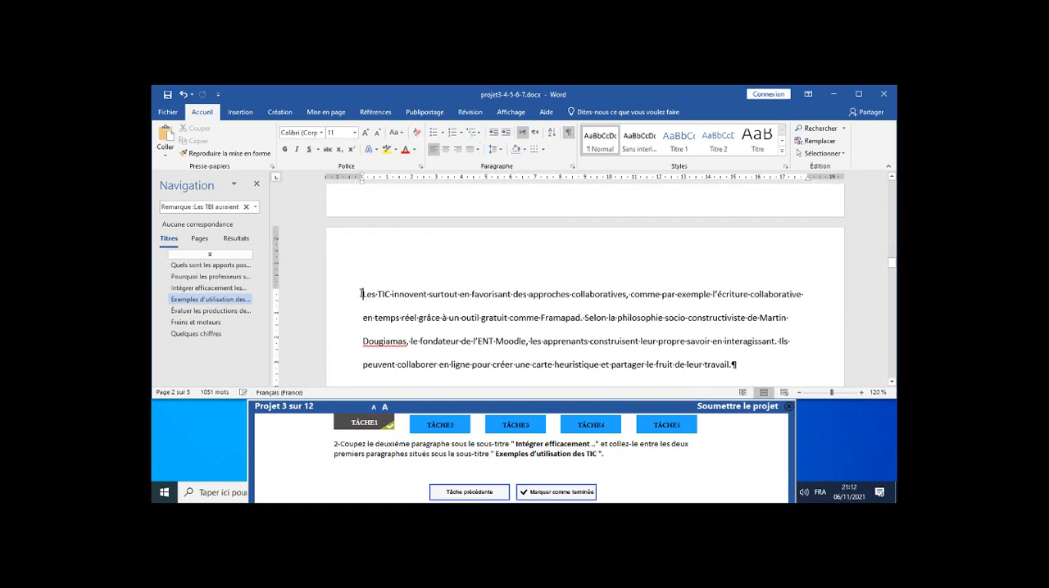
pyautogui.click(165, 135)
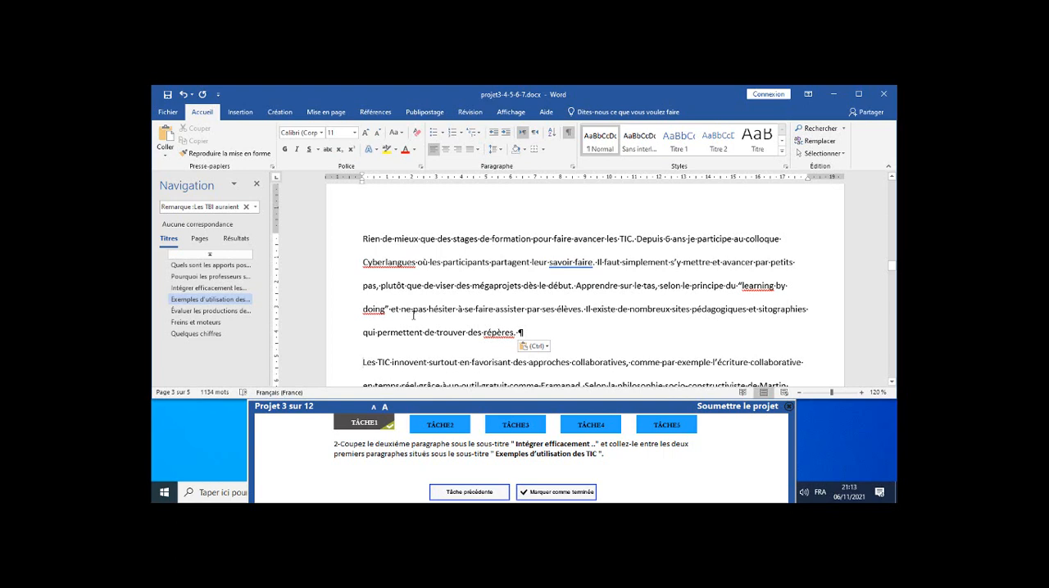
pyautogui.click(546, 495)
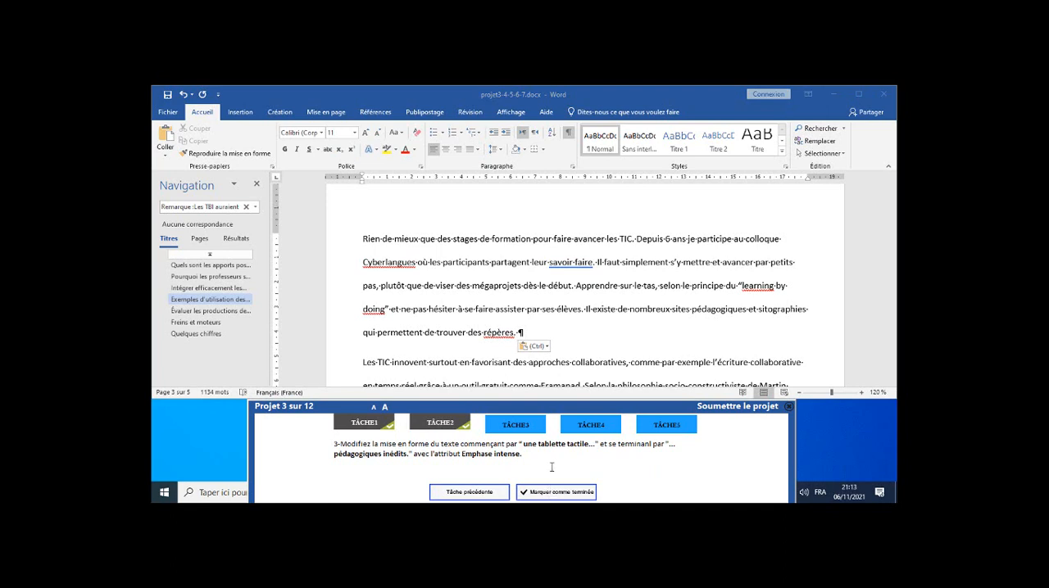
# Search the document for "une tab" and hide the paragraph marks.
pyautogui.click(244, 238)
pyautogui.click(212, 206)
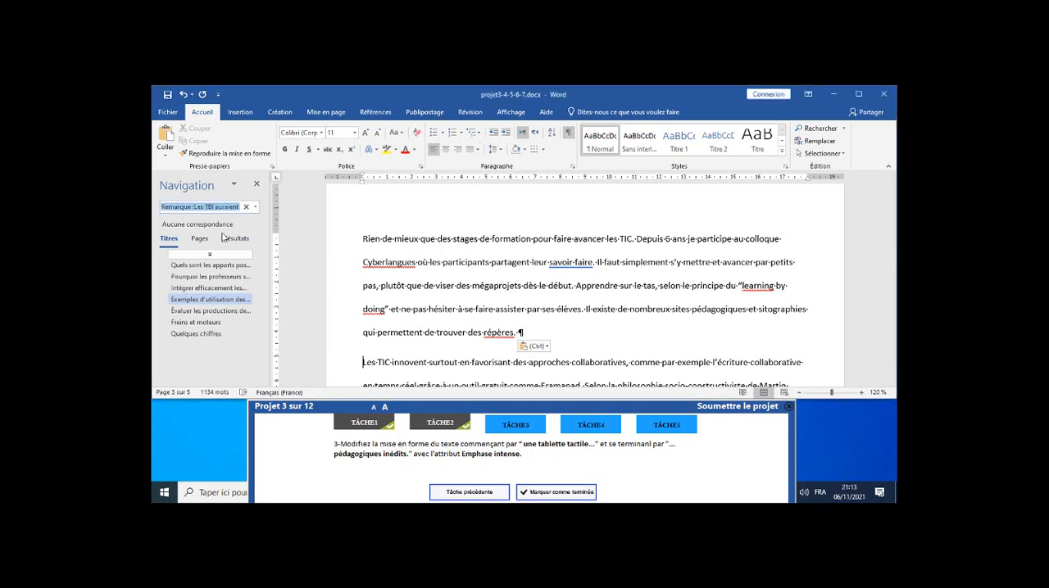
pyautogui.click(223, 239)
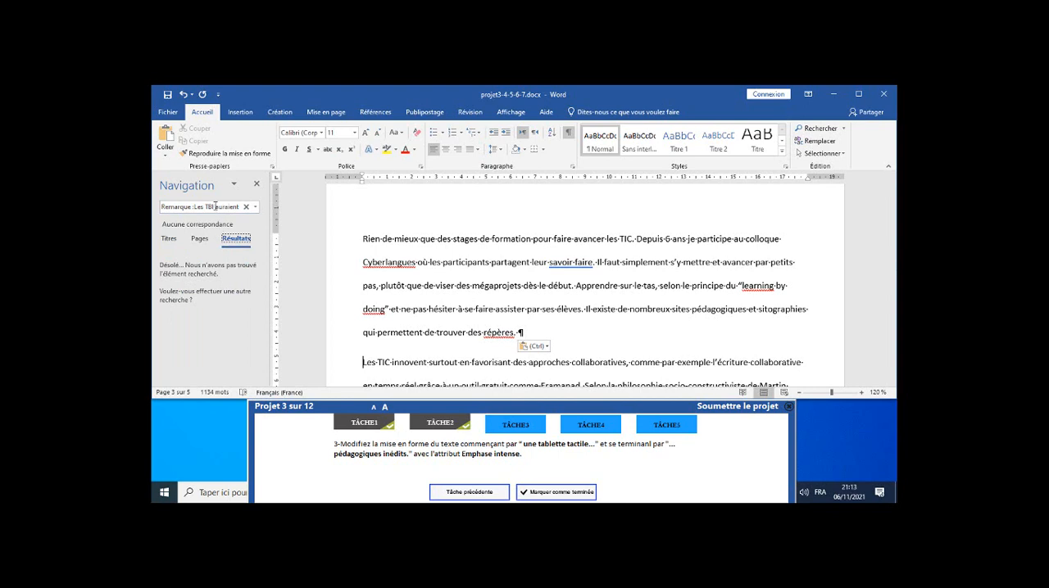
pyautogui.tripleClick(216, 206)
pyautogui.press('BackSpace')
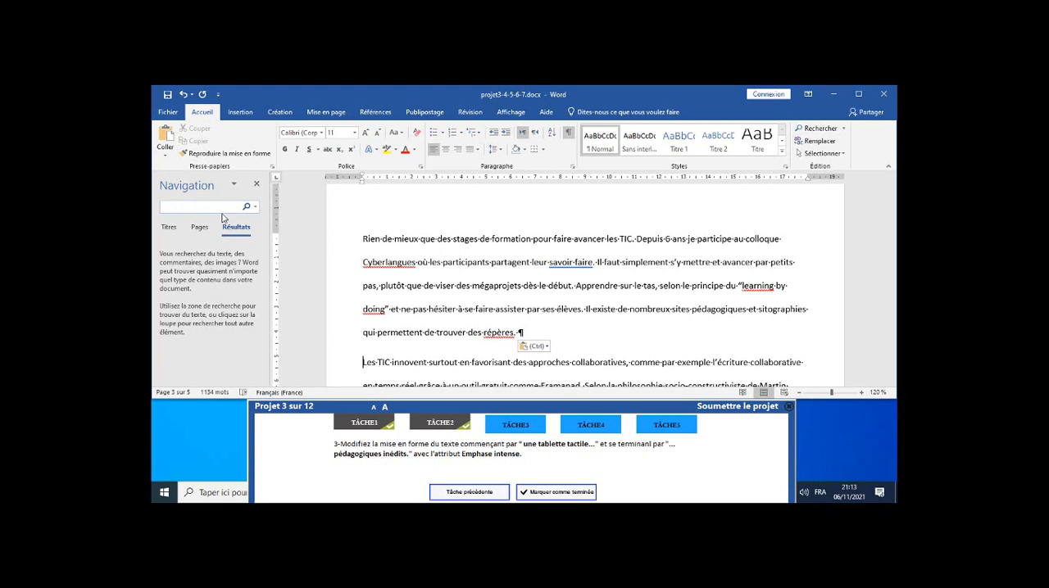
pyautogui.write('u')
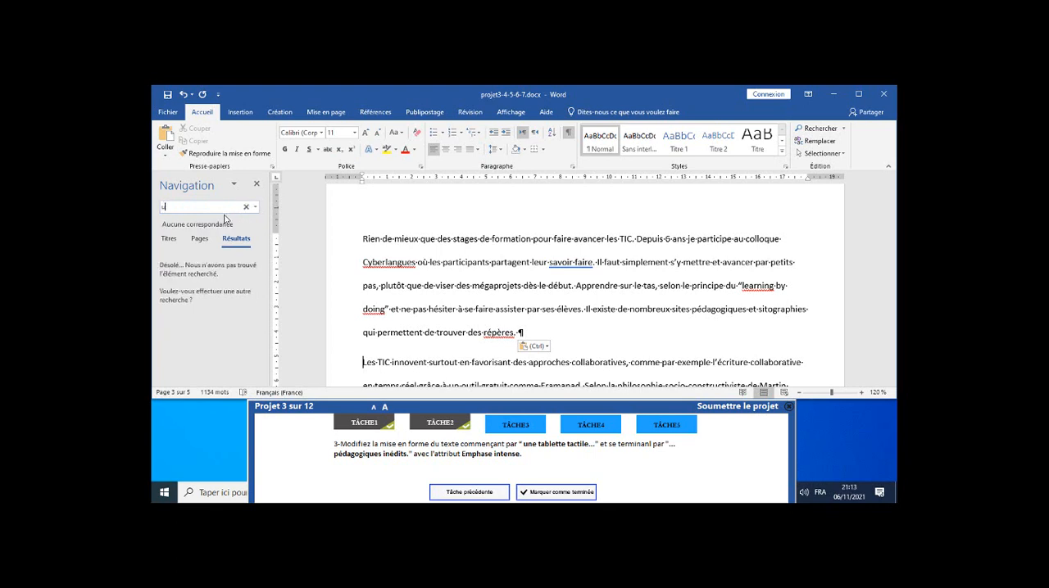
pyautogui.write('ne')
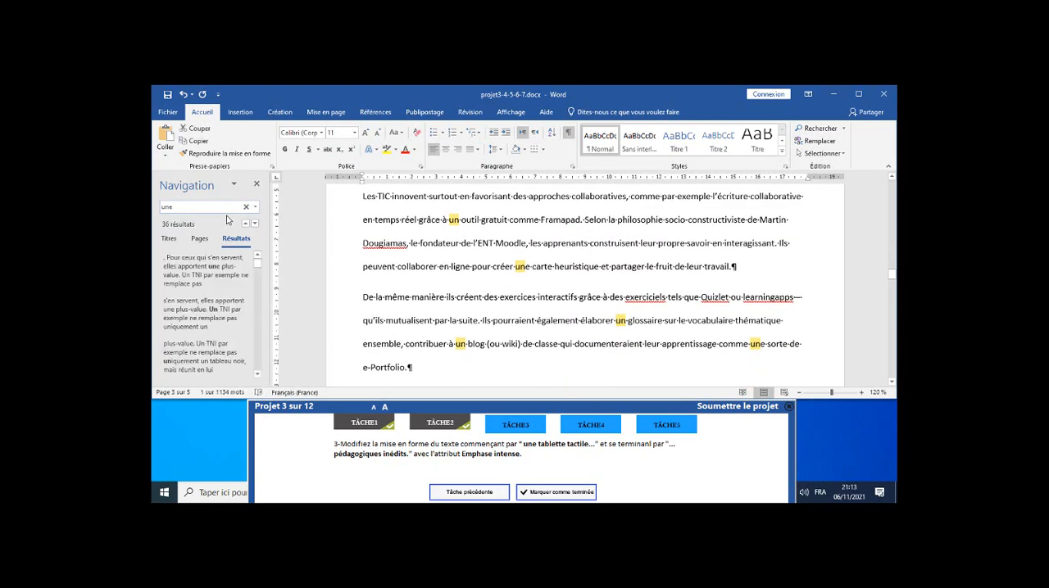
pyautogui.write(' tab')
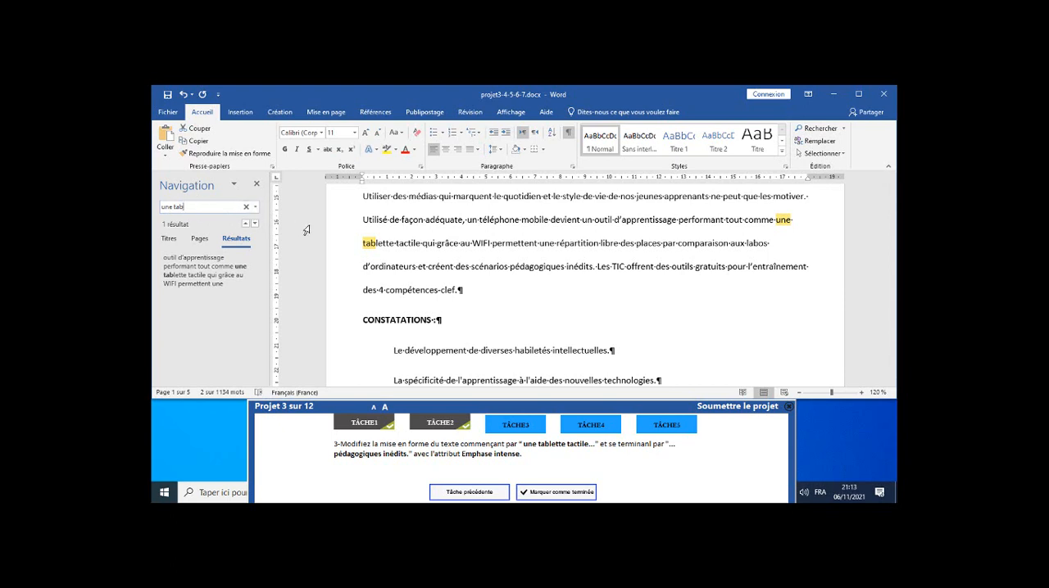
pyautogui.click(568, 136)
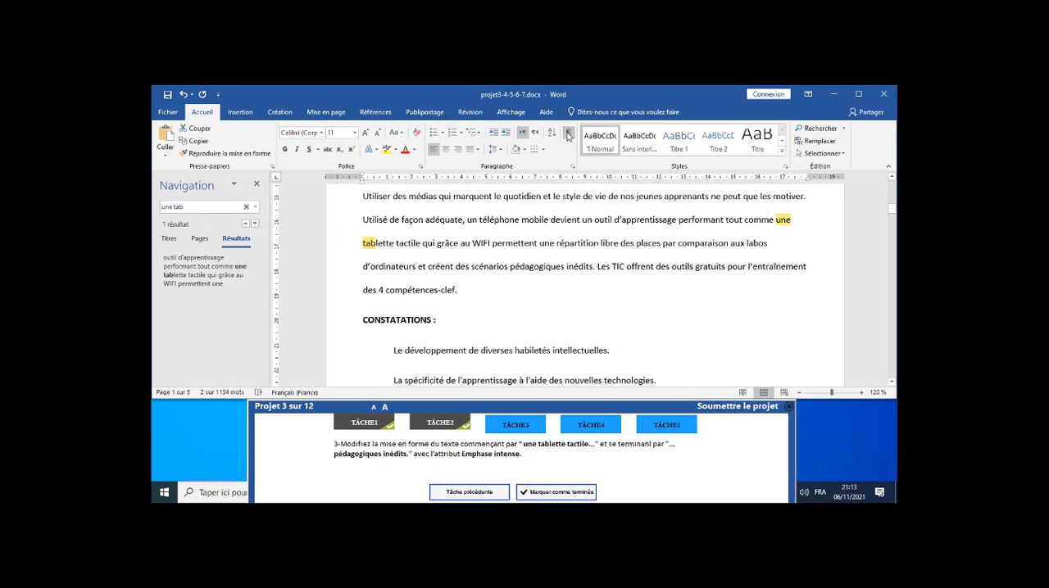
# Apply the Citation intense style to the text from "une tablette tactile" to "pédagogiques inédits." and mark task 3 as completed.
pyautogui.click(777, 224)
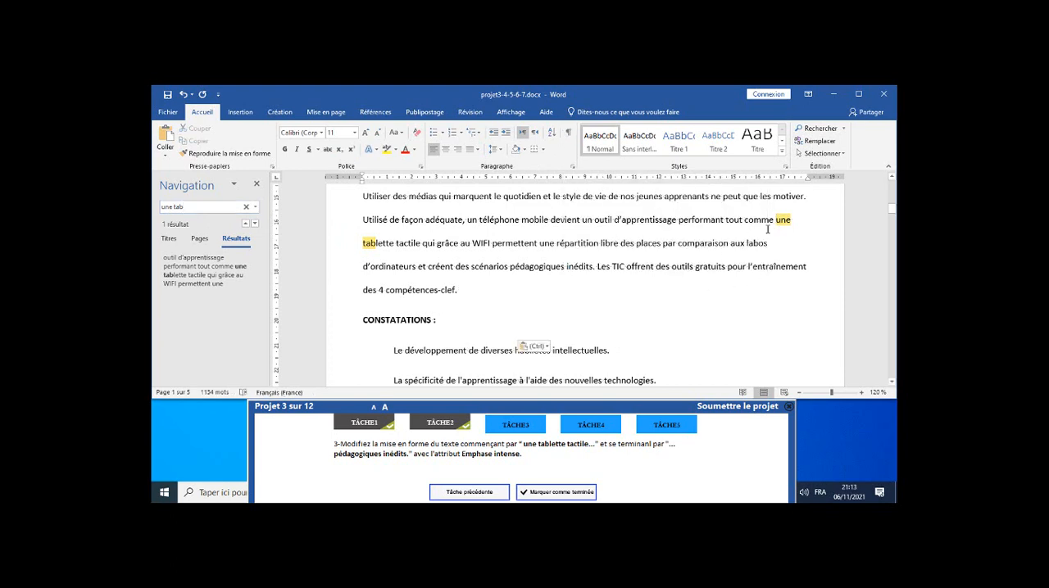
pyautogui.moveTo(775, 223); pyautogui.dragTo(595, 267)
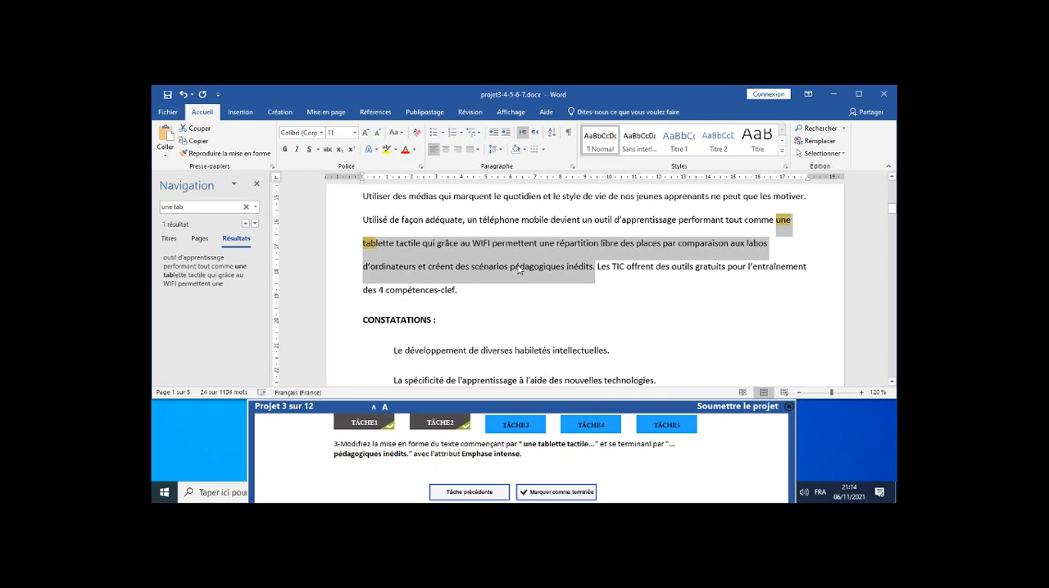
pyautogui.click(257, 185)
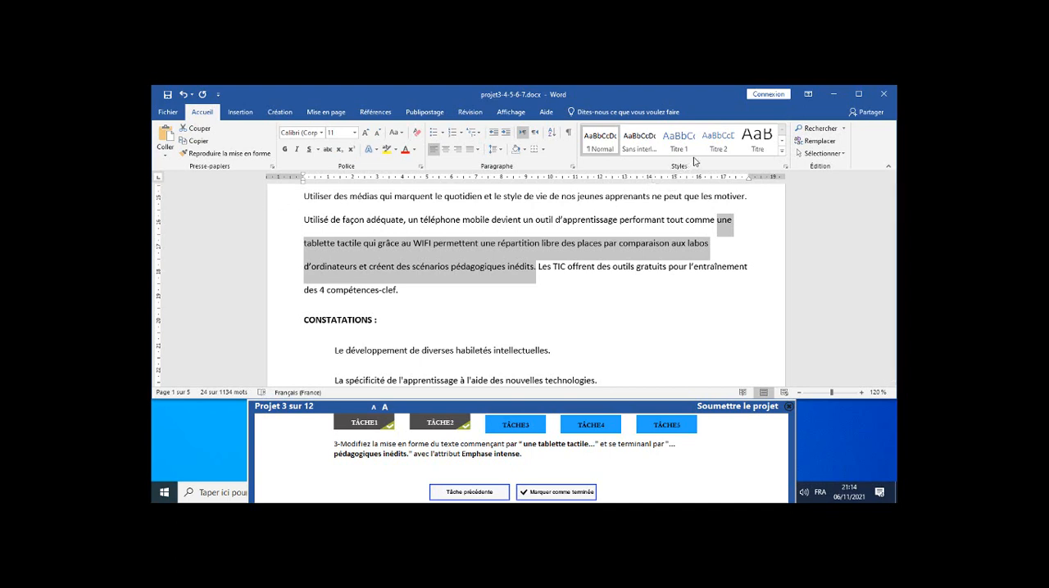
pyautogui.click(782, 153)
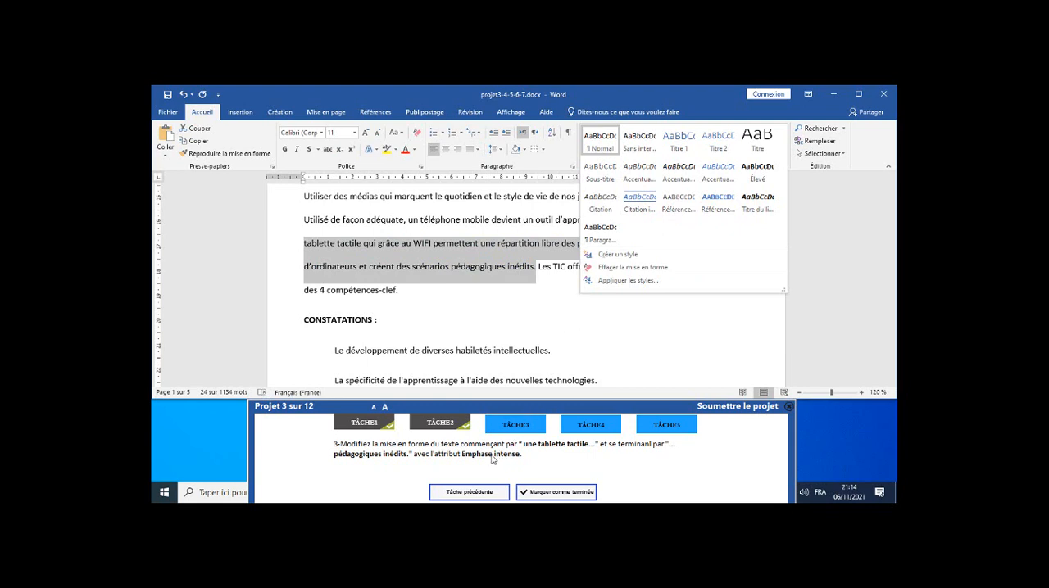
pyautogui.click(643, 211)
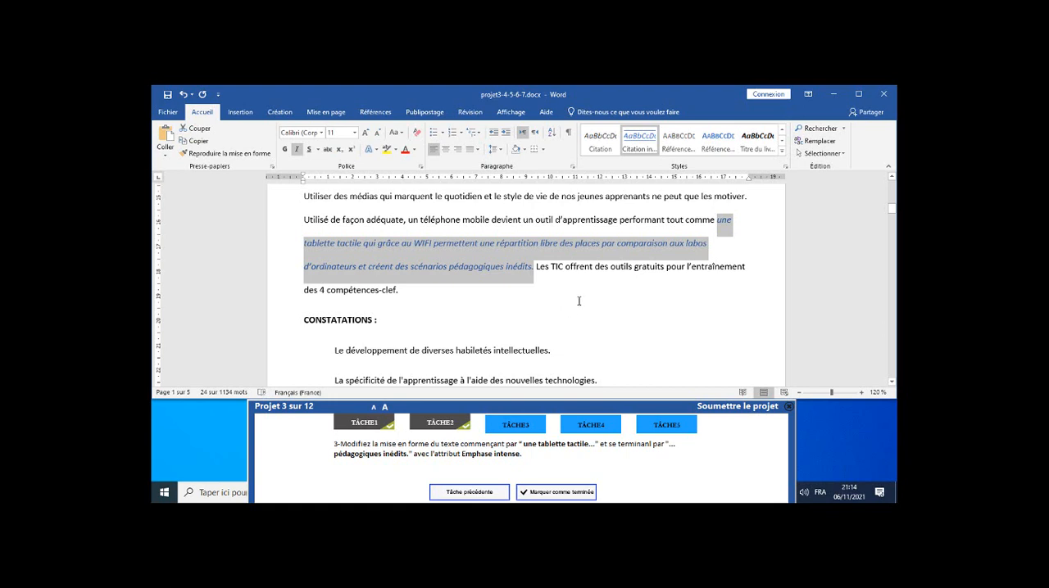
pyautogui.click(554, 493)
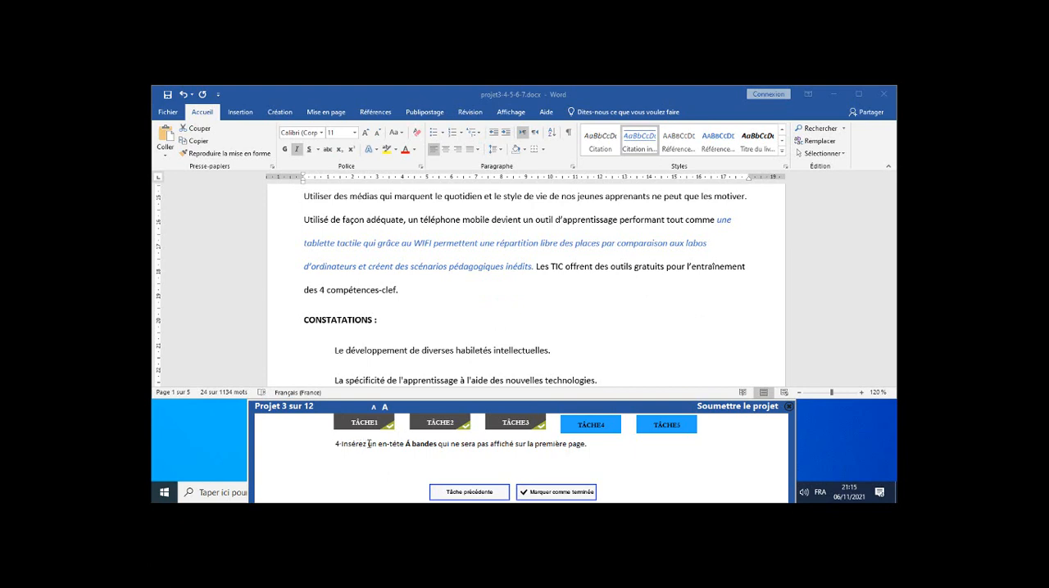
# Insert the built-in À bandes header into the document.
pyautogui.click(240, 113)
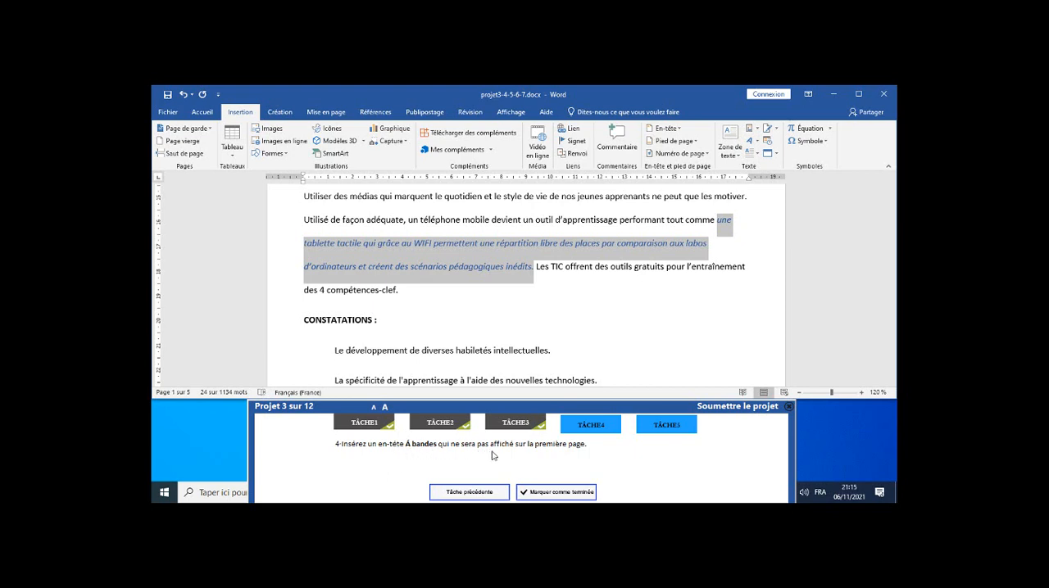
pyautogui.click(471, 219)
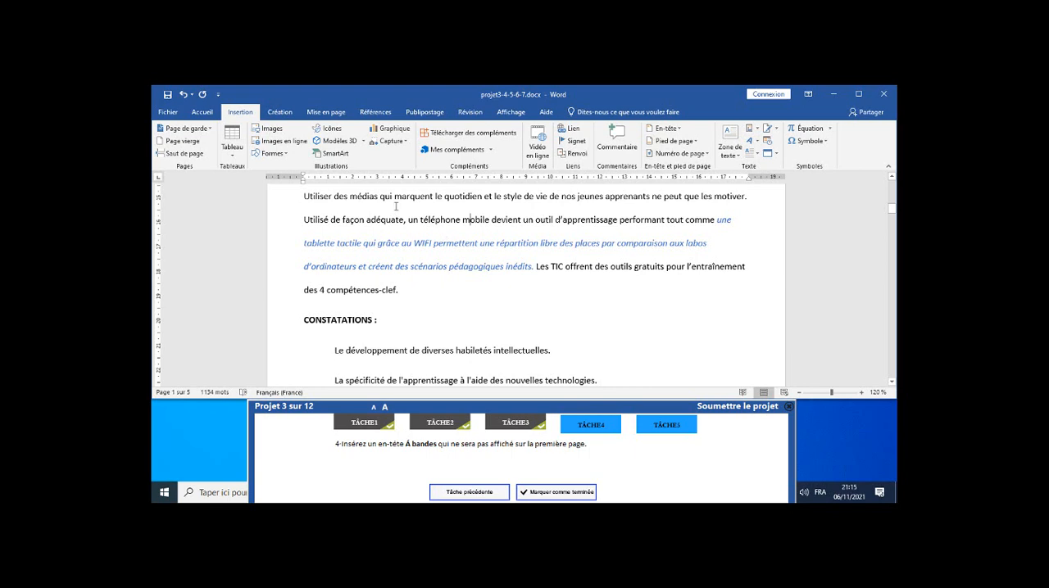
pyautogui.click(679, 128)
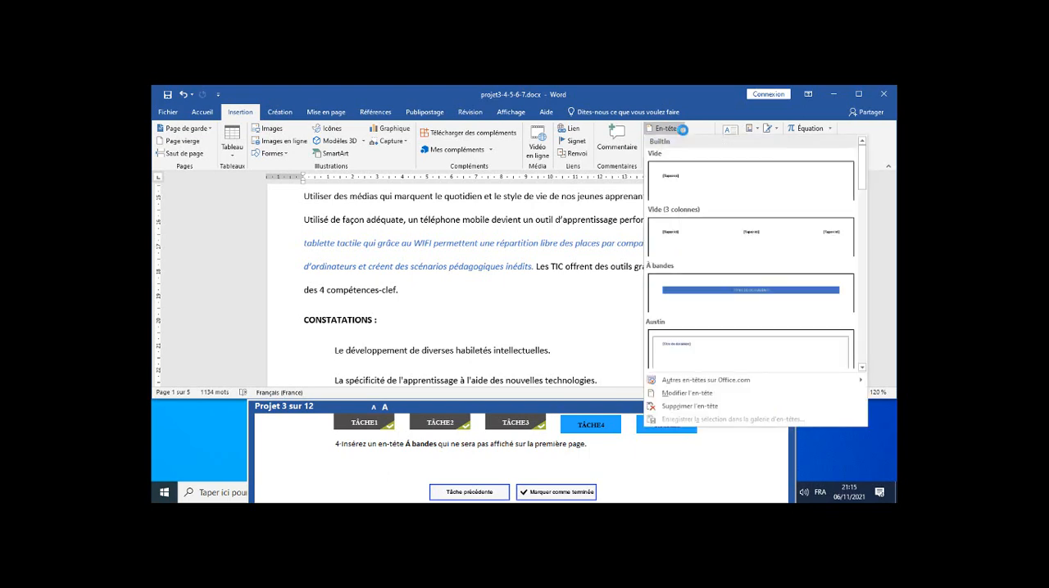
pyautogui.click(705, 296)
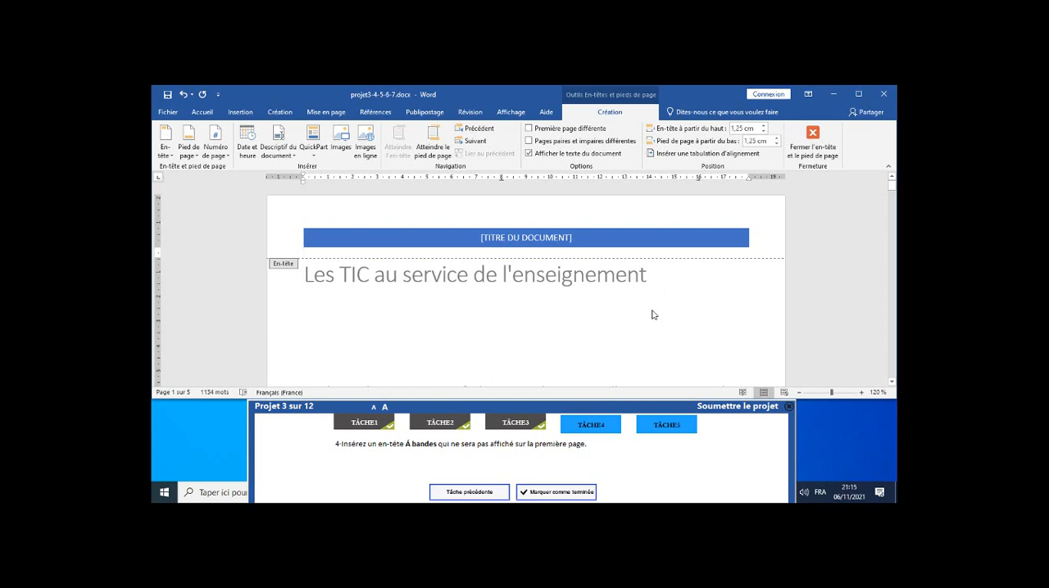
pyautogui.scroll(-3, 653, 315)
pyautogui.scroll(3, 653, 309)
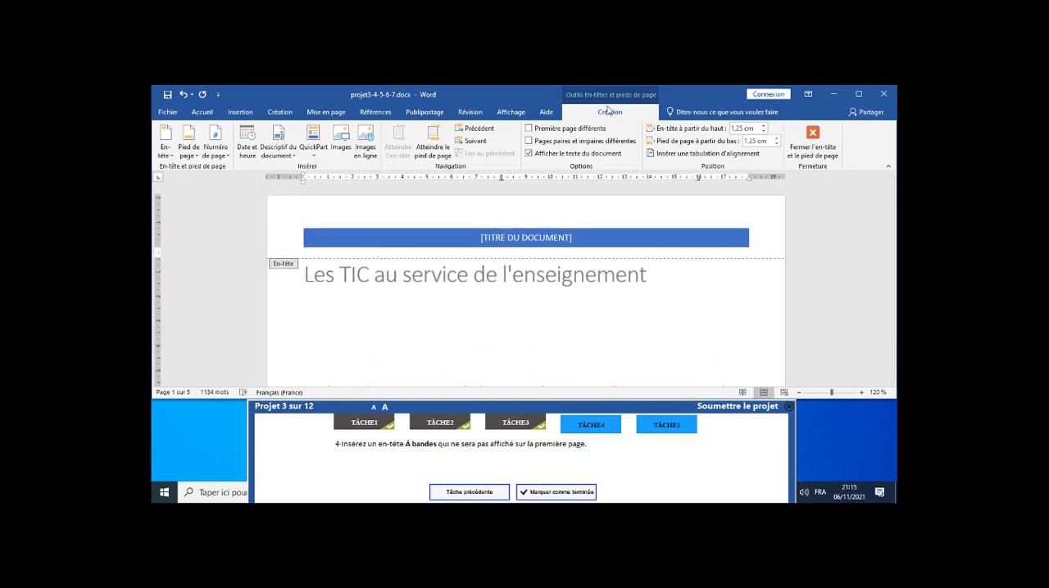
# Give the first page a different header, leave header editing after checking the following pages, and mark task 4 as completed.
pyautogui.click(528, 130)
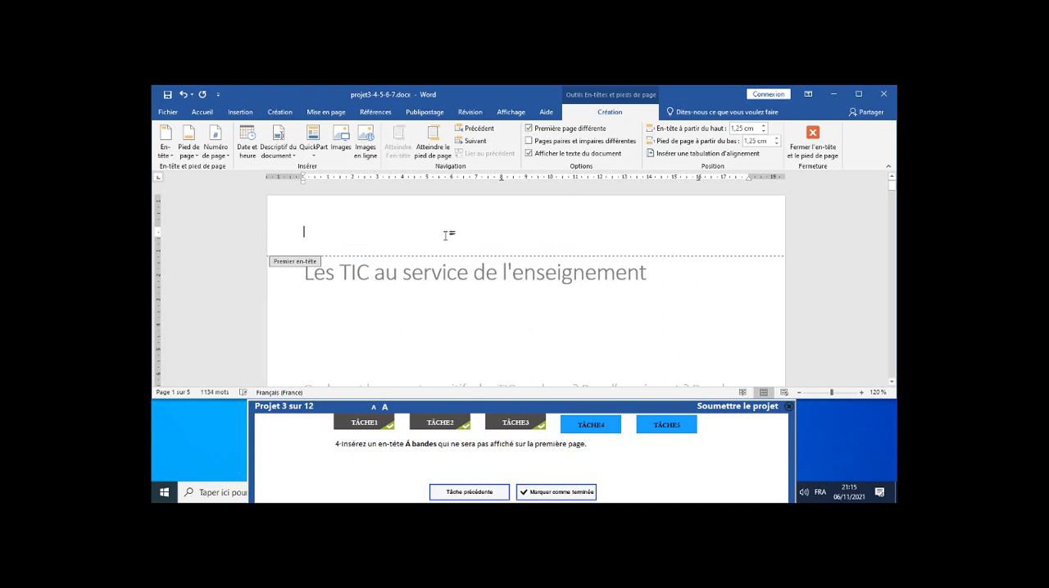
pyautogui.scroll(-15, 497, 248)
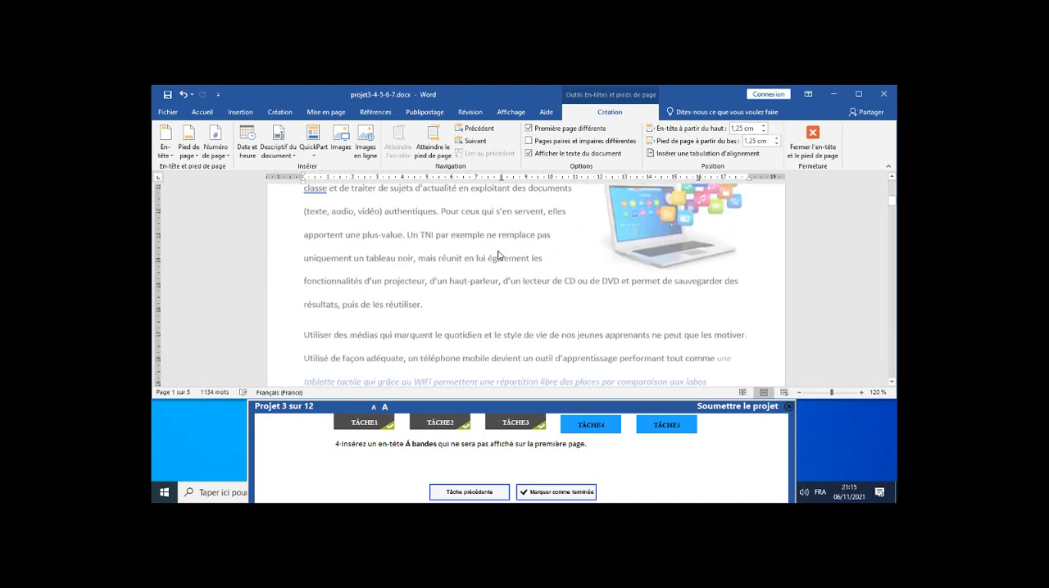
pyautogui.scroll(-3, 506, 252)
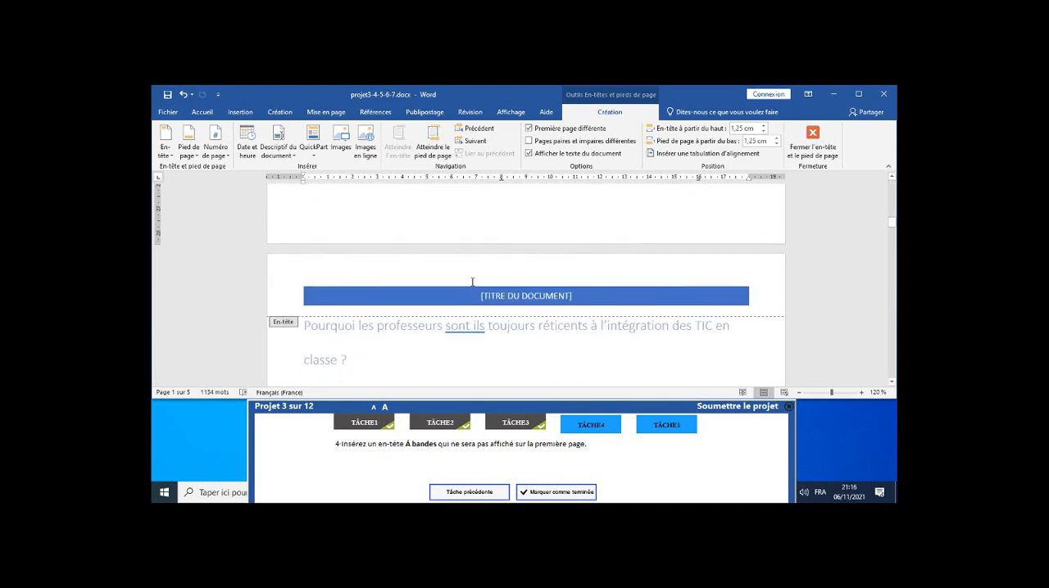
pyautogui.scroll(-15, 489, 293)
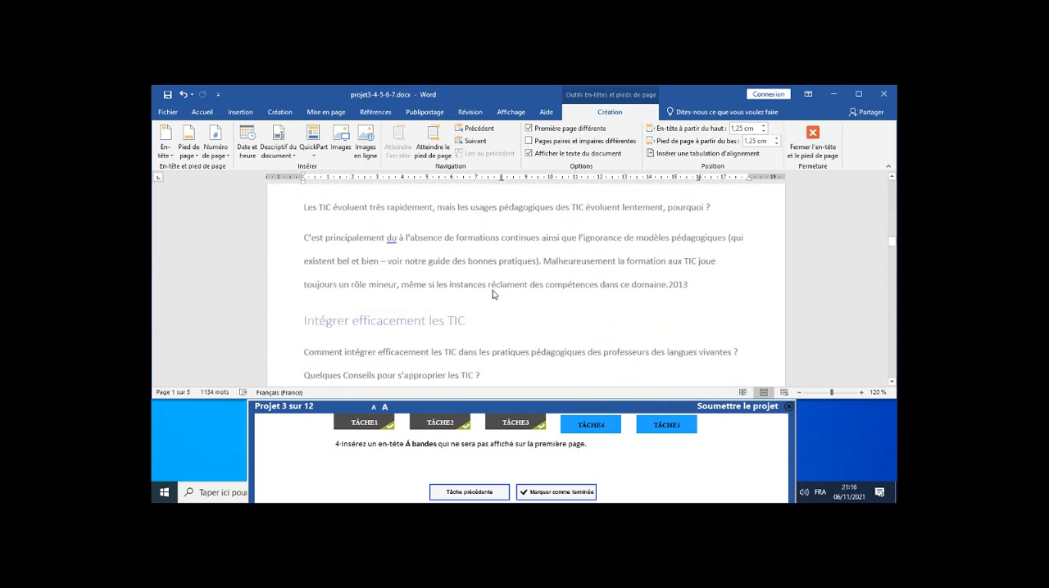
pyautogui.scroll(-3, 493, 287)
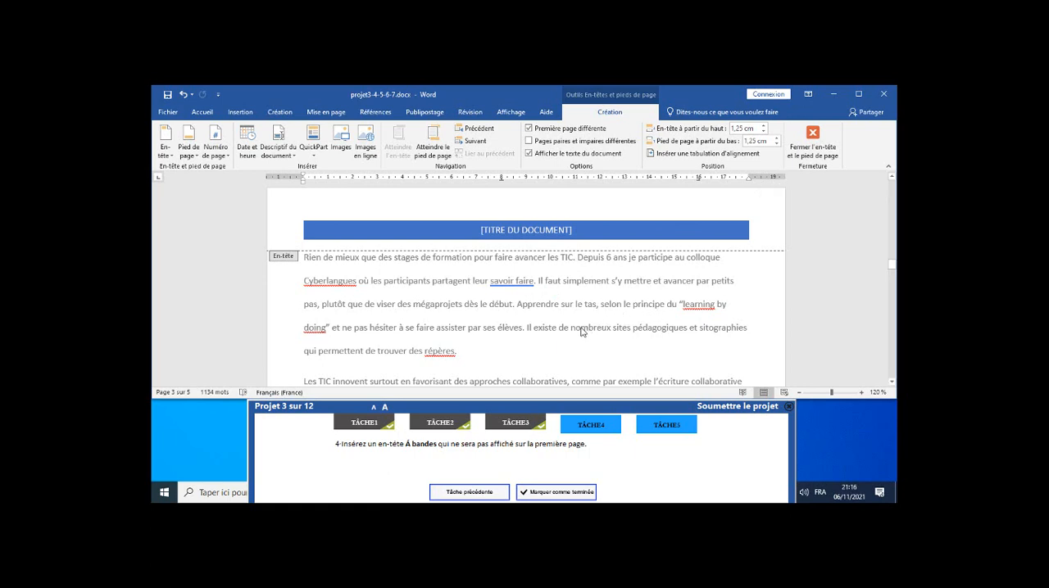
pyautogui.click(816, 137)
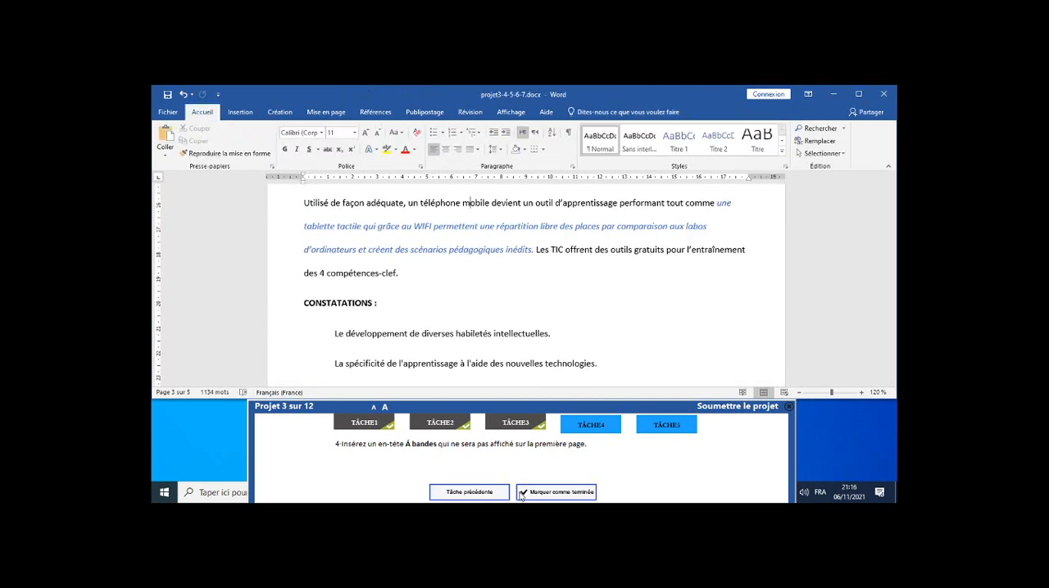
pyautogui.click(544, 496)
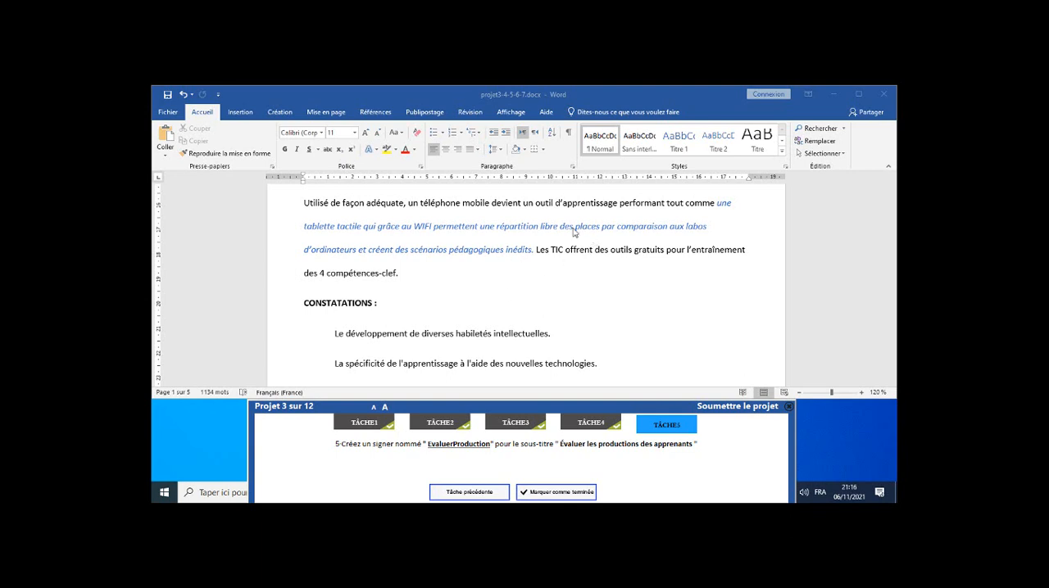
# Go to the heading "Évaluer les productions des apprenants" through the list of headings and select its full text.
pyautogui.click(828, 129)
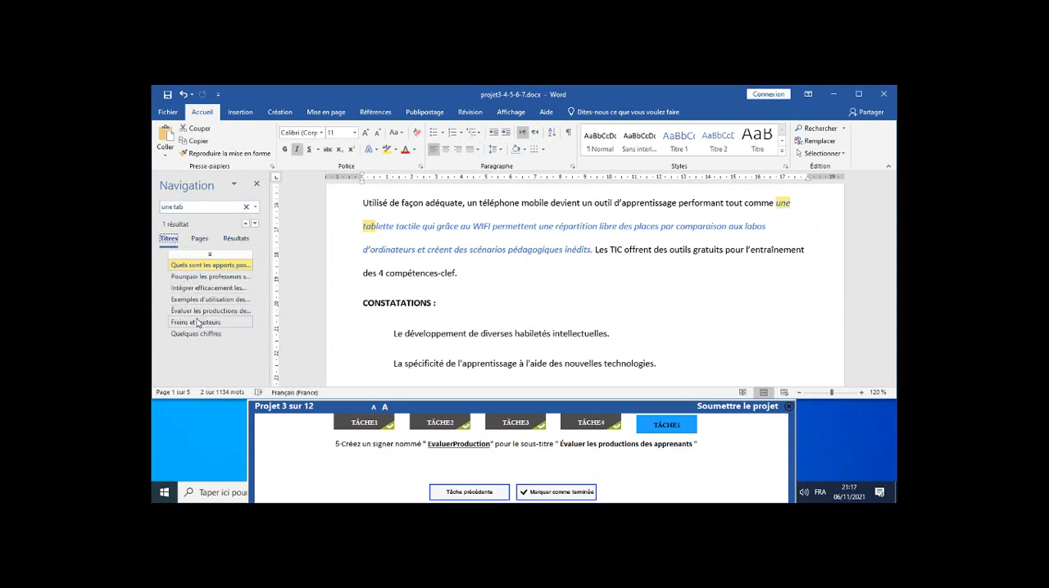
pyautogui.click(197, 311)
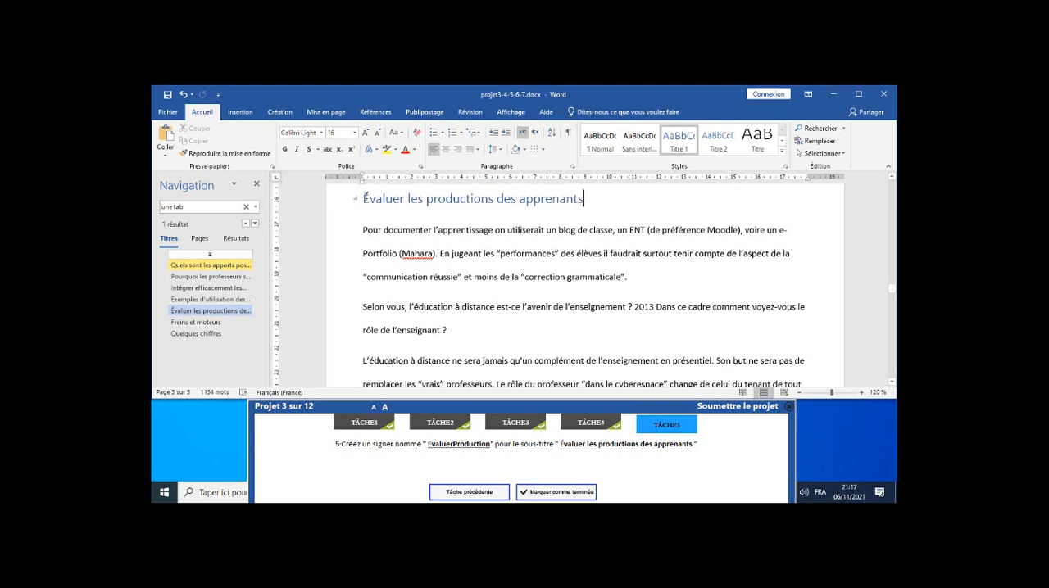
pyautogui.moveTo(365, 198); pyautogui.dragTo(583, 205)
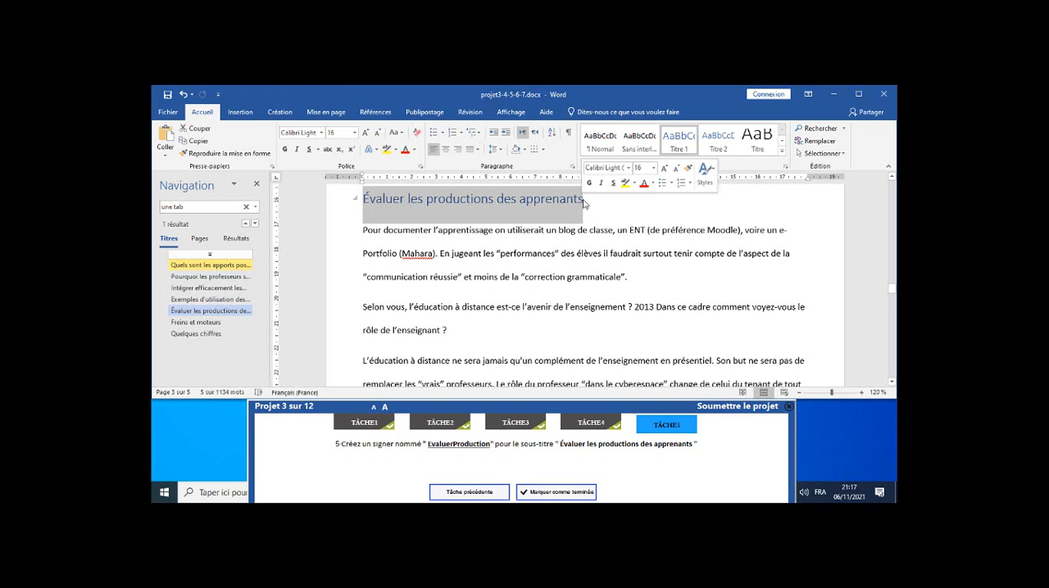
# Add a bookmark named EvaluerProduction to the selected heading, copying the name from the task instructions.
pyautogui.click(242, 112)
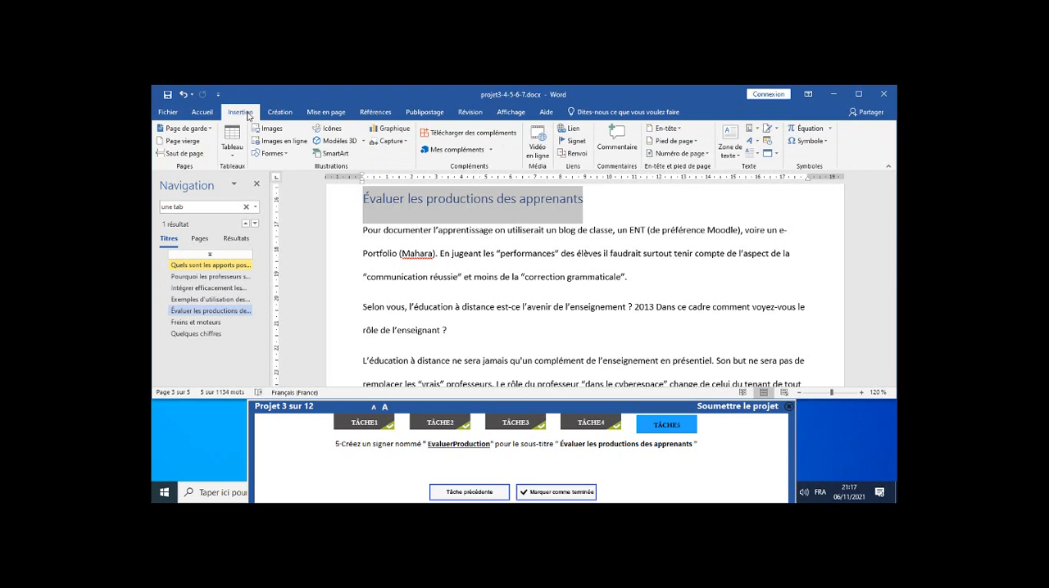
pyautogui.click(576, 141)
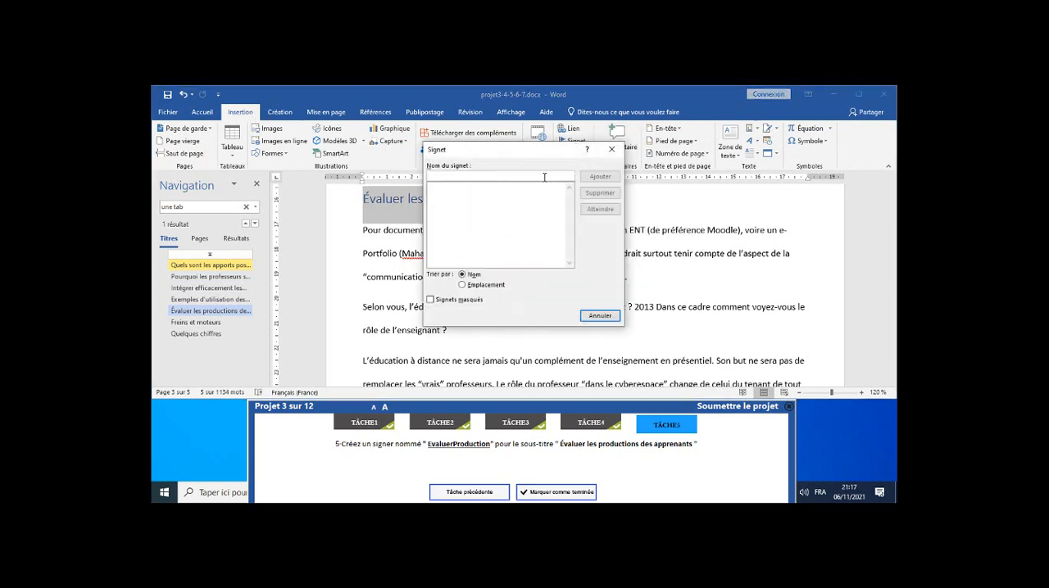
pyautogui.click(430, 444)
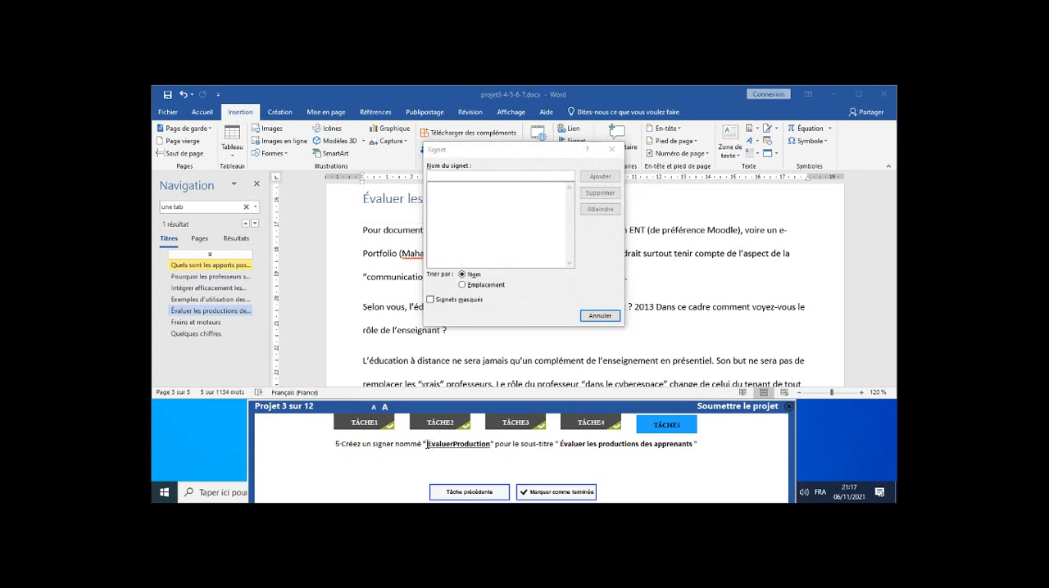
pyautogui.moveTo(427, 444); pyautogui.dragTo(443, 441)
pyautogui.doubleClick(442, 444)
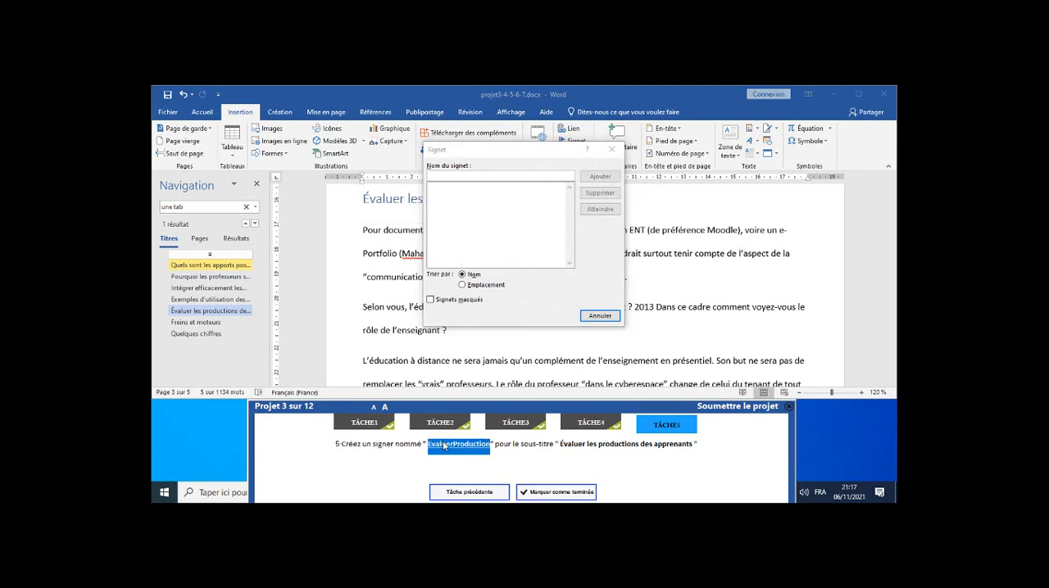
pyautogui.rightClick(447, 446)
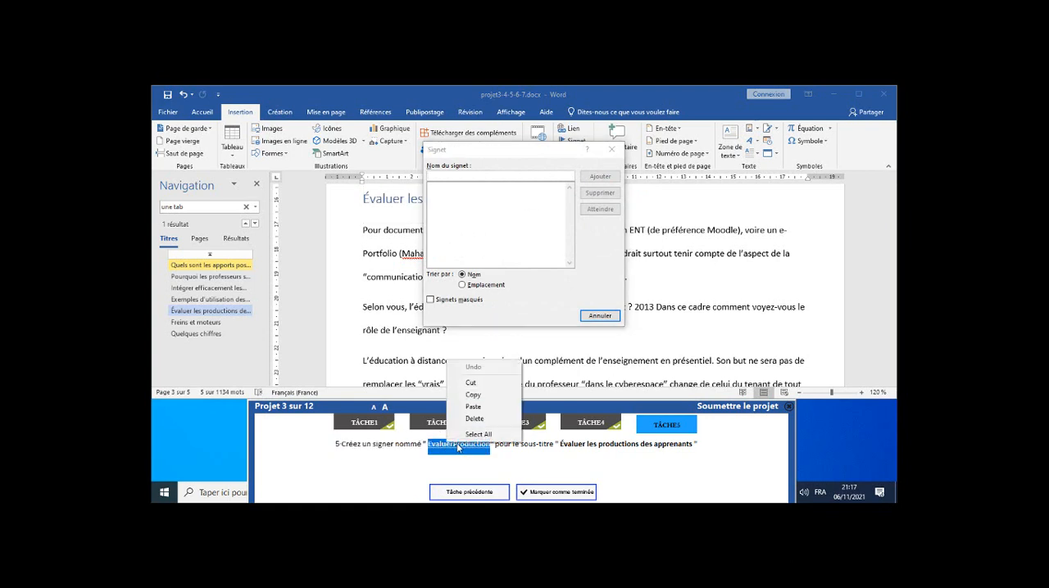
pyautogui.click(473, 396)
pyautogui.click(494, 175)
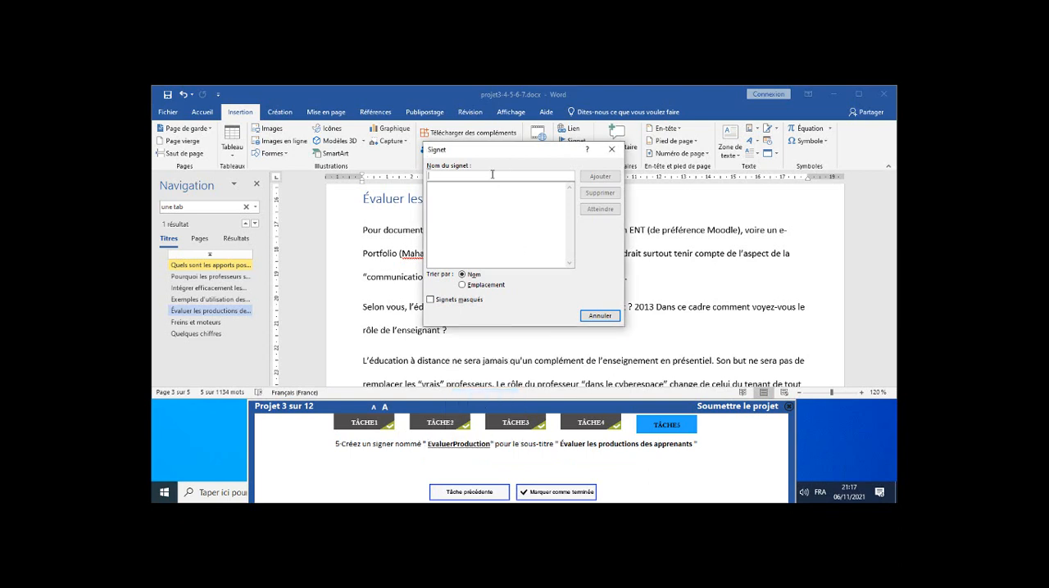
pyautogui.rightClick(494, 176)
pyautogui.click(519, 206)
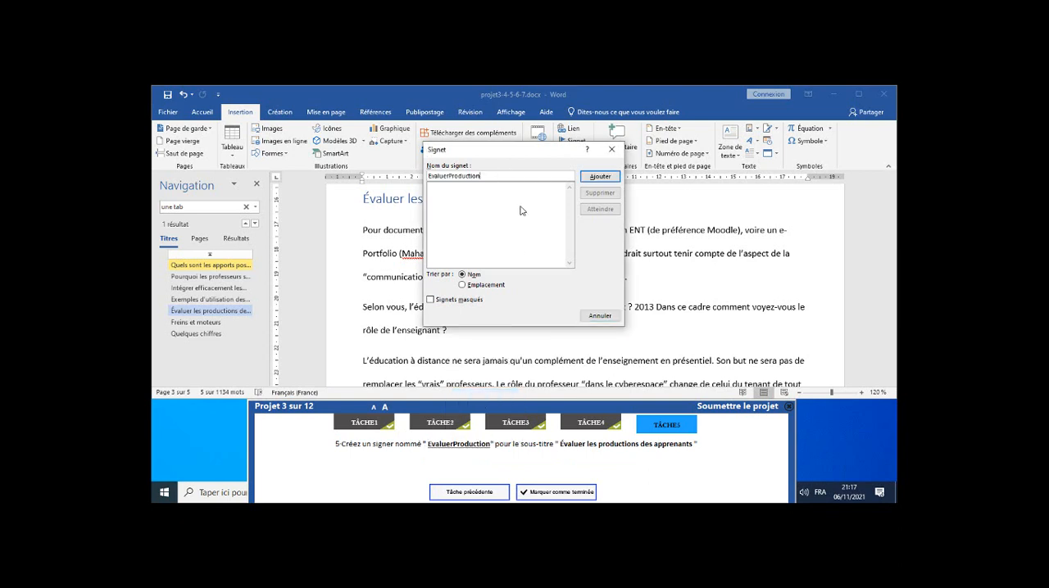
pyautogui.click(594, 179)
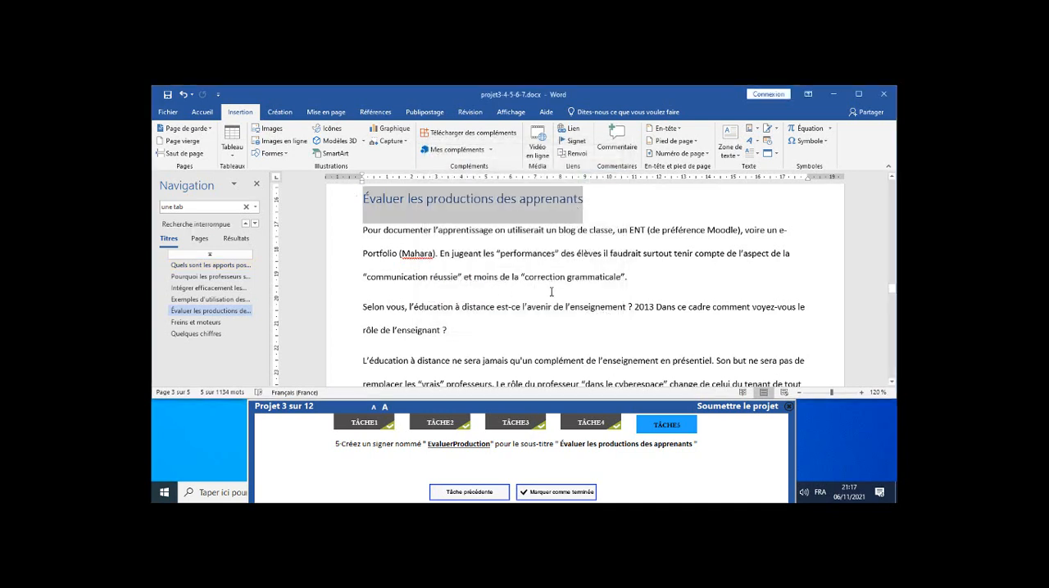
# Mark task 5 as completed and submit project 3.
pyautogui.click(564, 493)
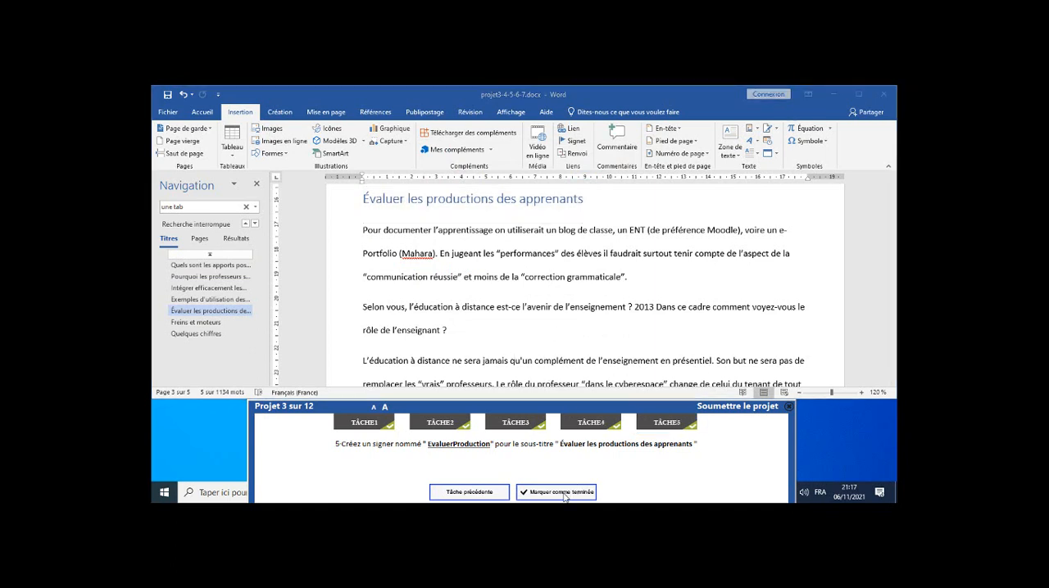
pyautogui.click(729, 407)
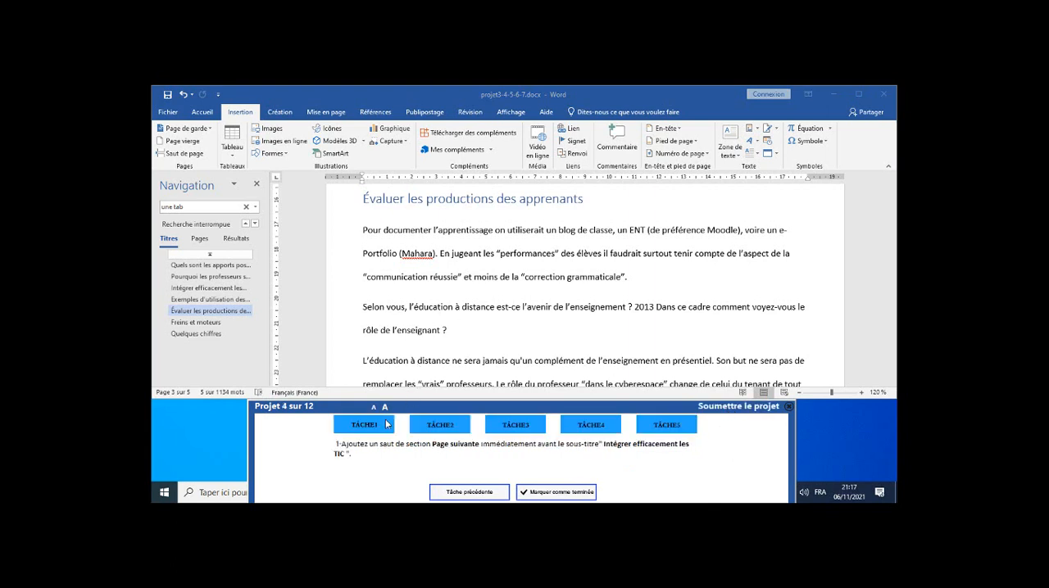
# Go to the heading "Intégrer efficacement les TIC" through the list of headings and place the cursor at the end of the paragraph above it.
pyautogui.click(256, 187)
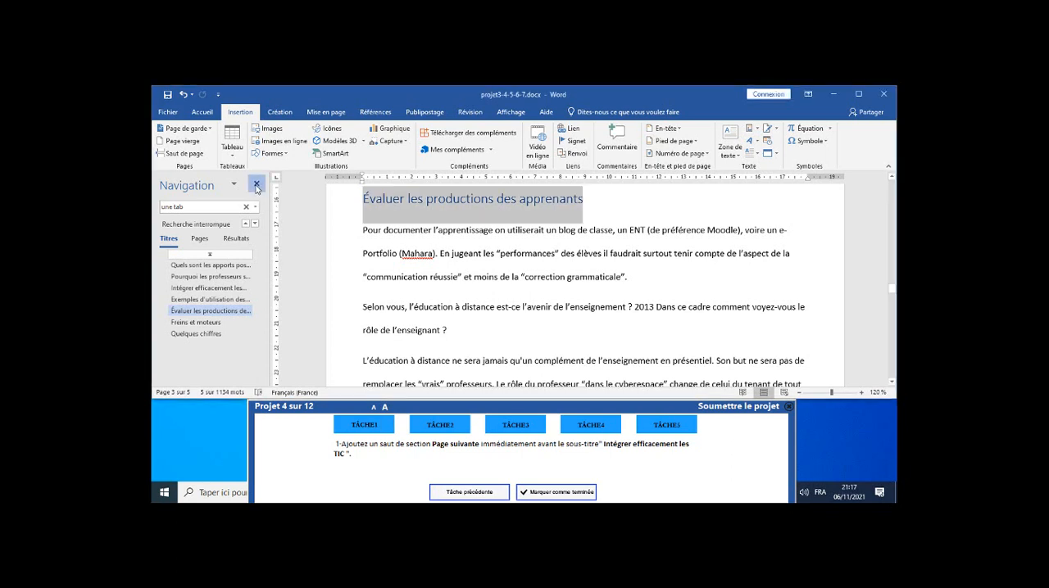
pyautogui.click(256, 188)
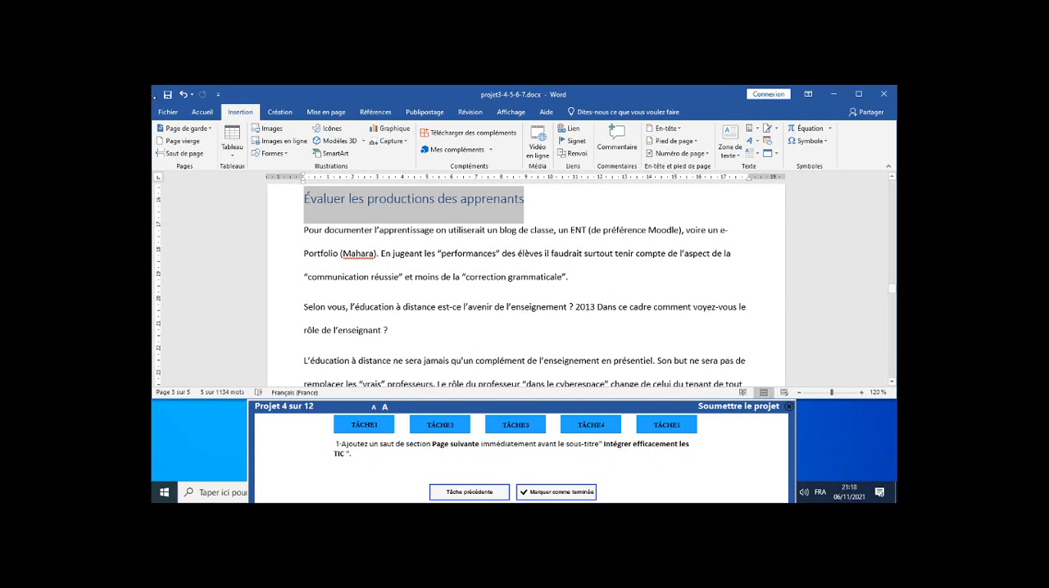
pyautogui.click(204, 113)
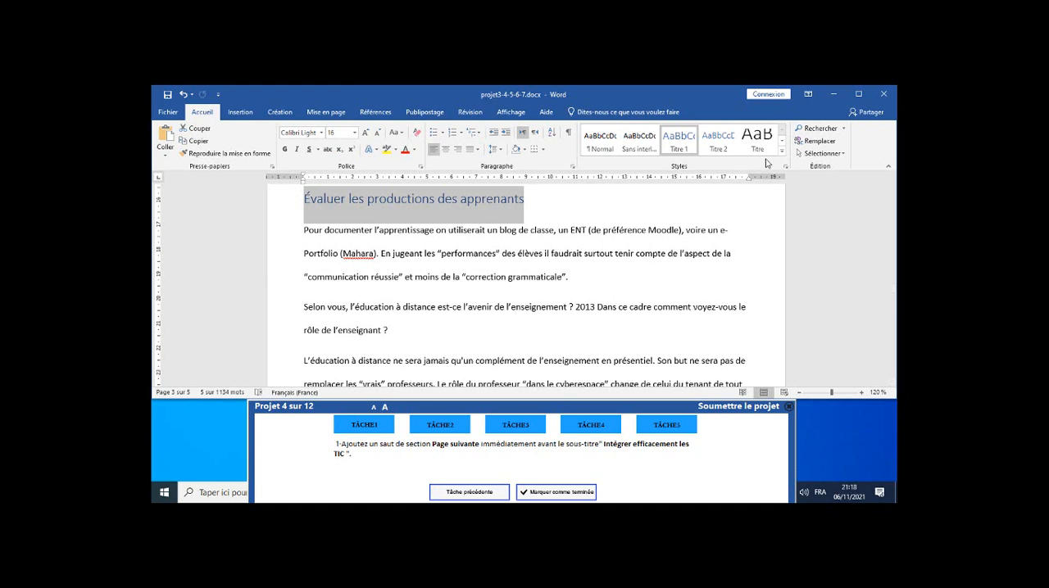
pyautogui.click(817, 130)
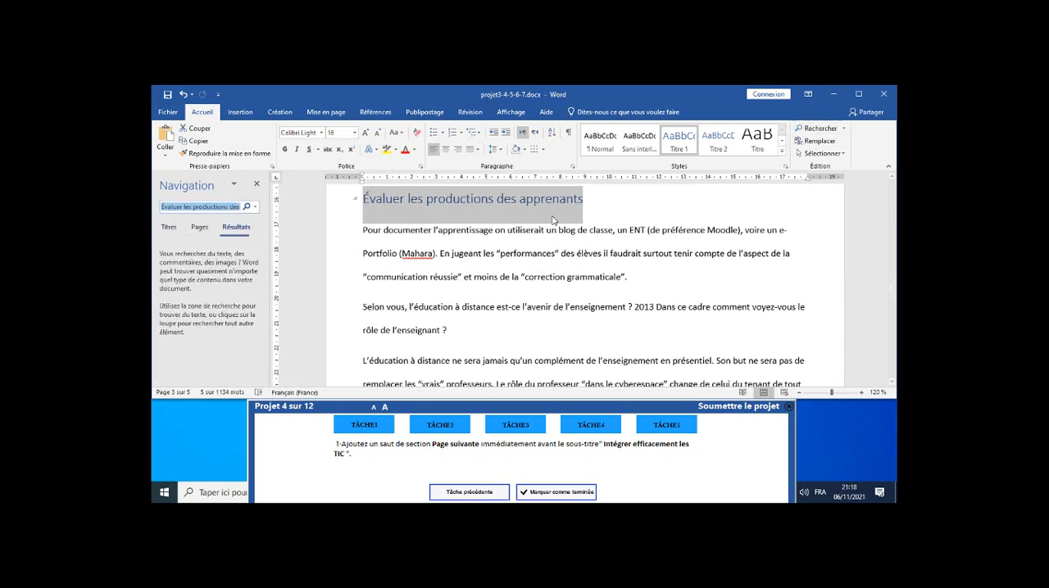
pyautogui.click(169, 238)
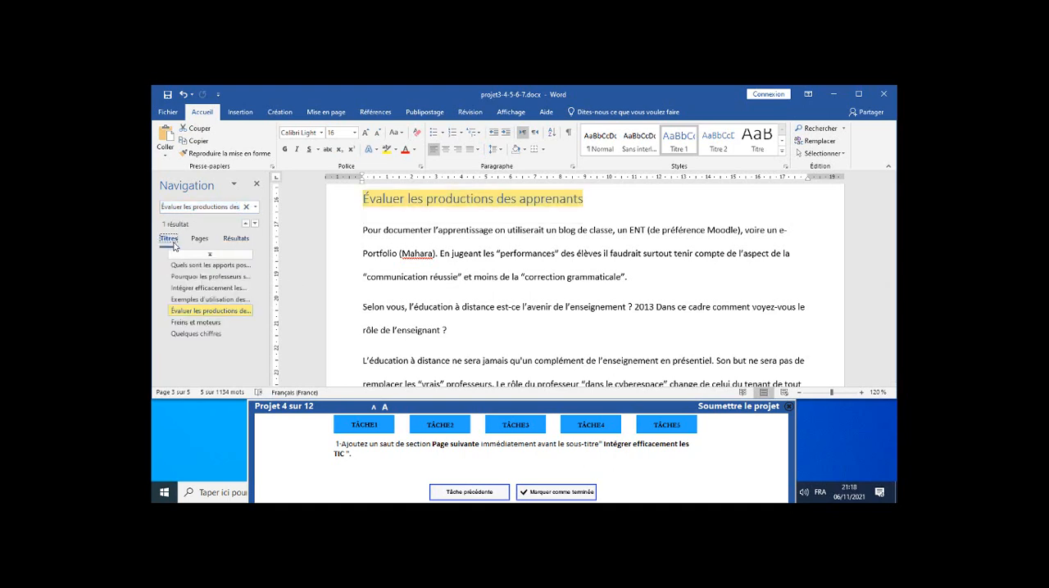
pyautogui.click(201, 291)
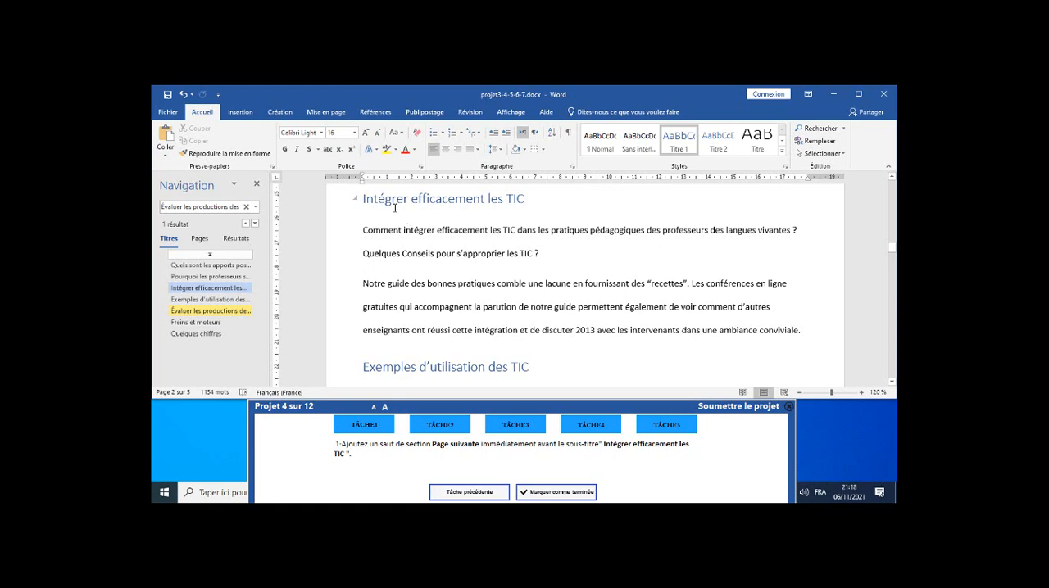
pyautogui.scroll(2, 394, 208)
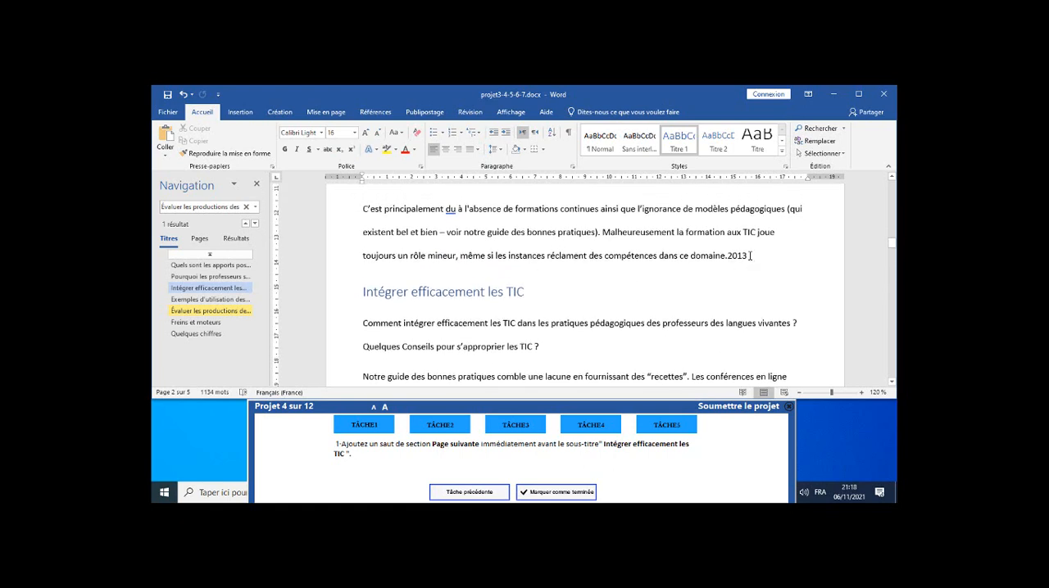
pyautogui.click(749, 255)
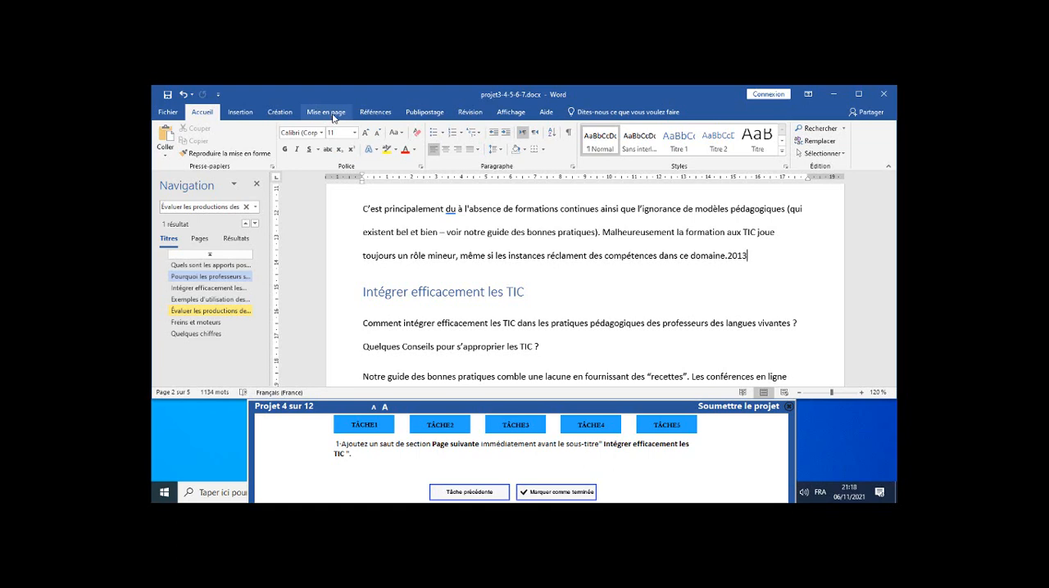
# Insert a "Page suivante" section break before the heading "Intégrer efficacement les TIC" and mark task 1 as completed.
pyautogui.click(377, 114)
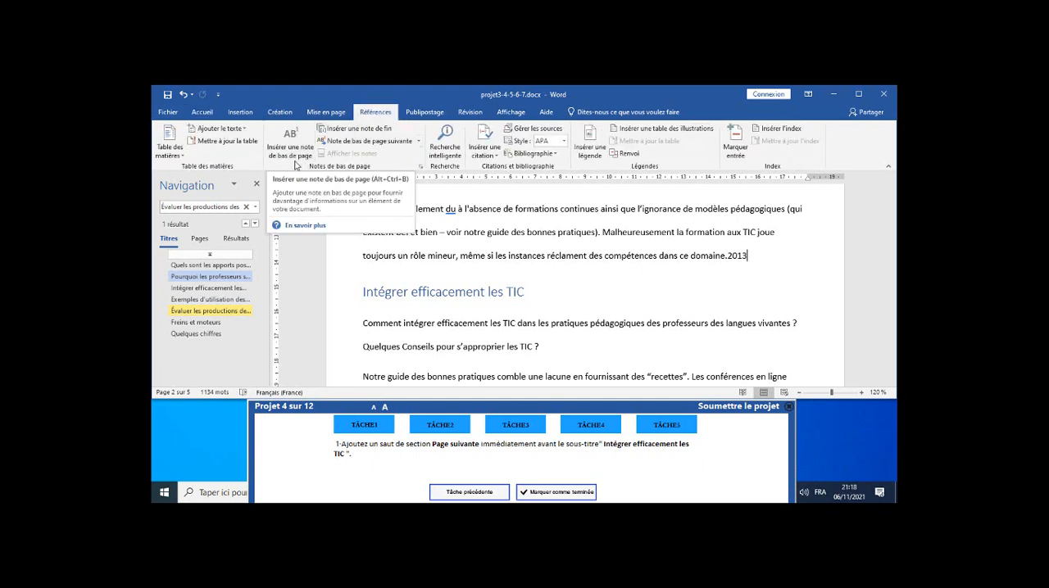
pyautogui.click(332, 114)
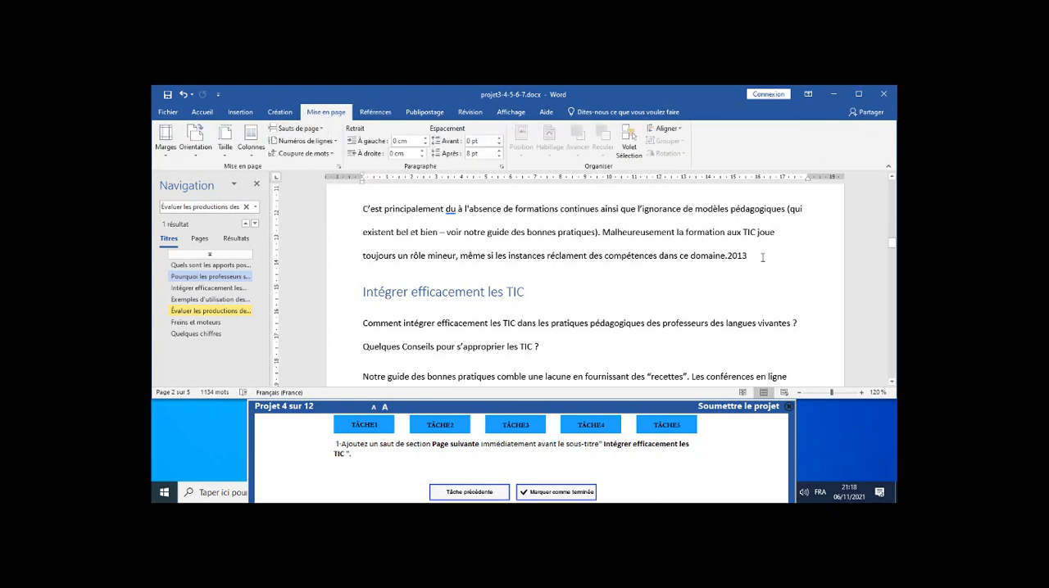
pyautogui.click(322, 131)
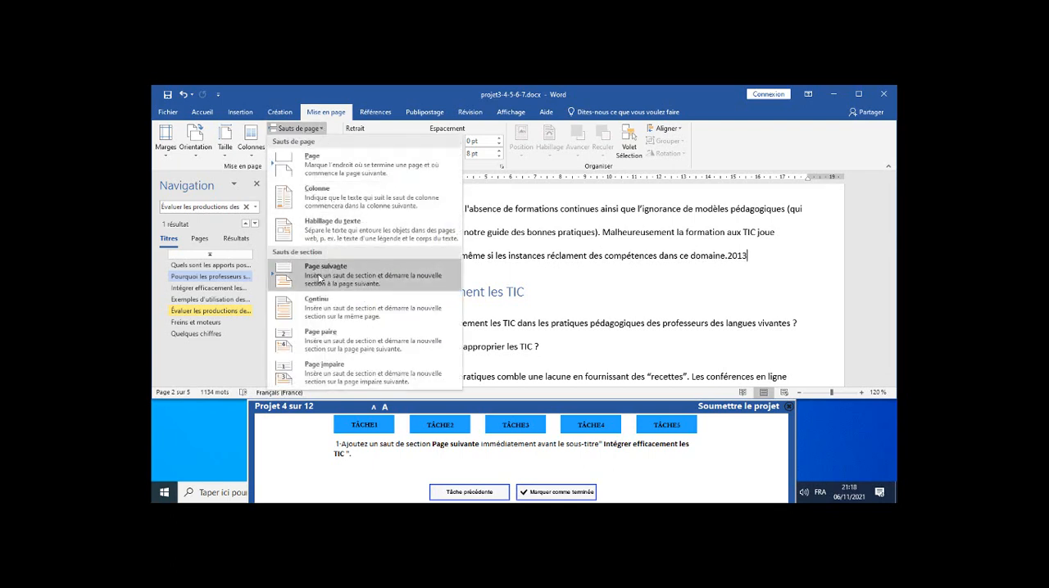
pyautogui.click(319, 279)
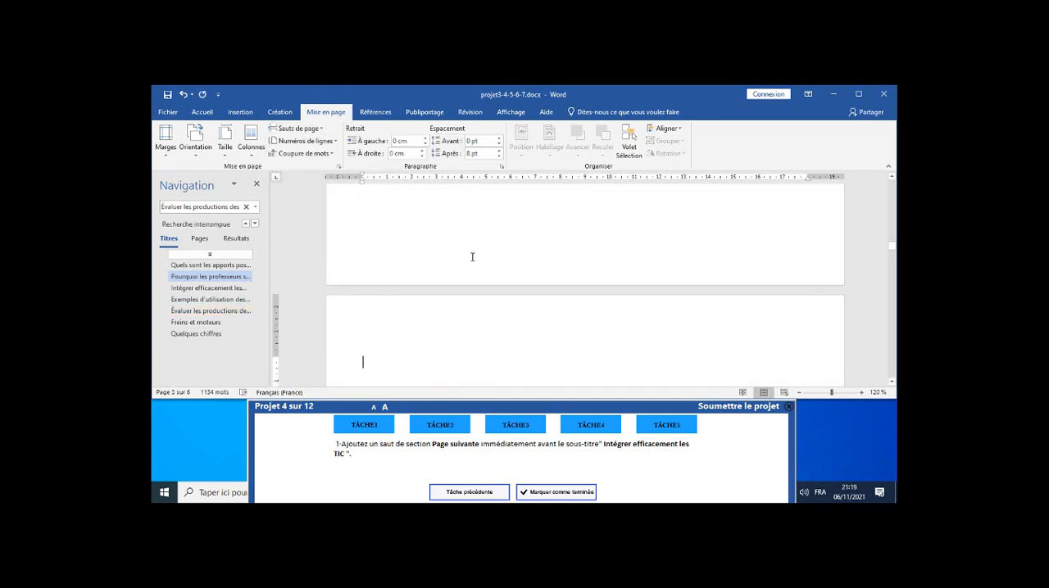
pyautogui.scroll(-1, 472, 256)
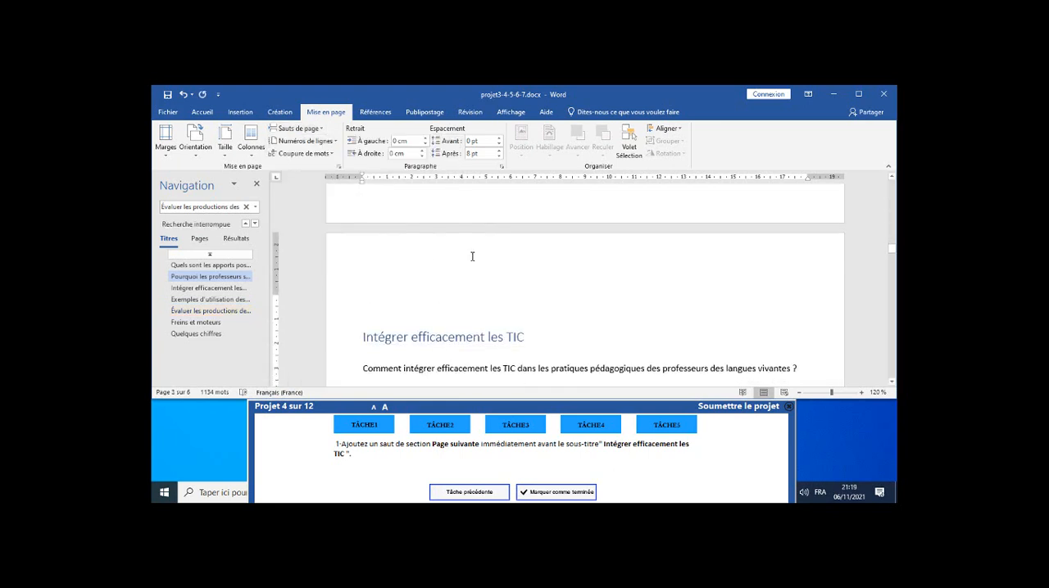
pyautogui.click(544, 494)
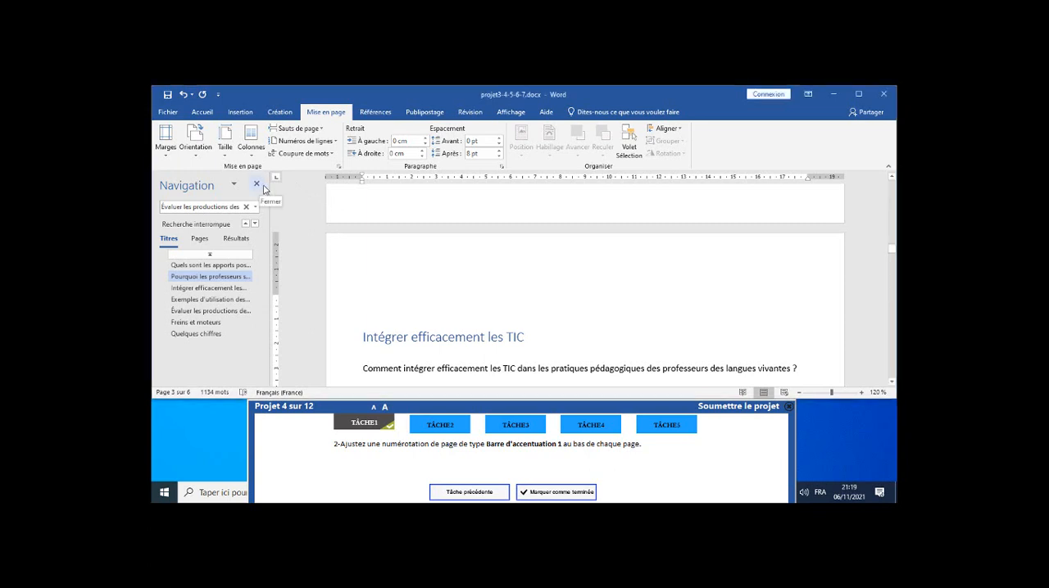
# Try the "Barre d'accentuation 2" page number at the bottom of the pages, undo it and leave footer editing.
pyautogui.click(257, 186)
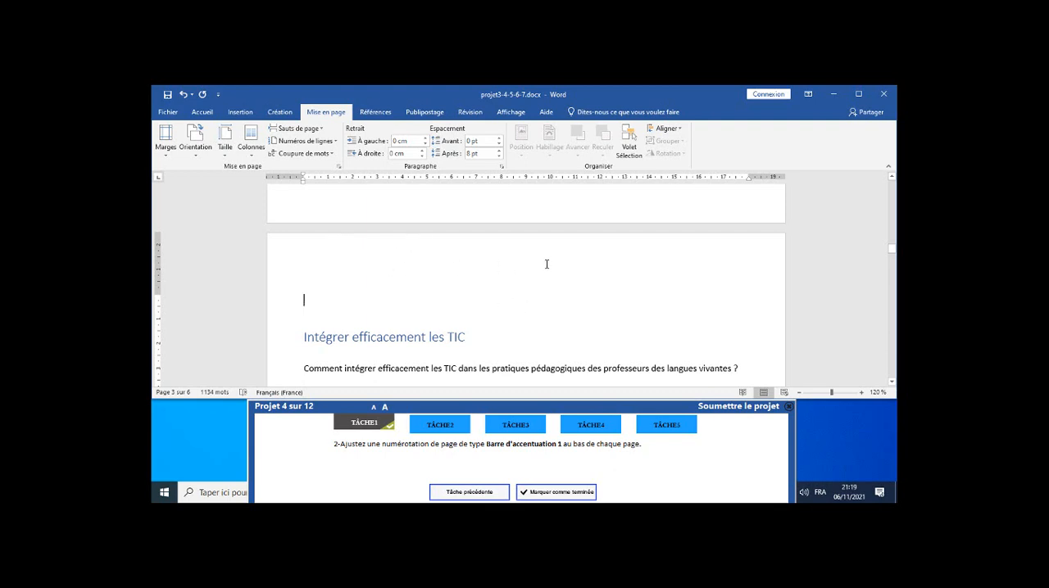
pyautogui.click(241, 114)
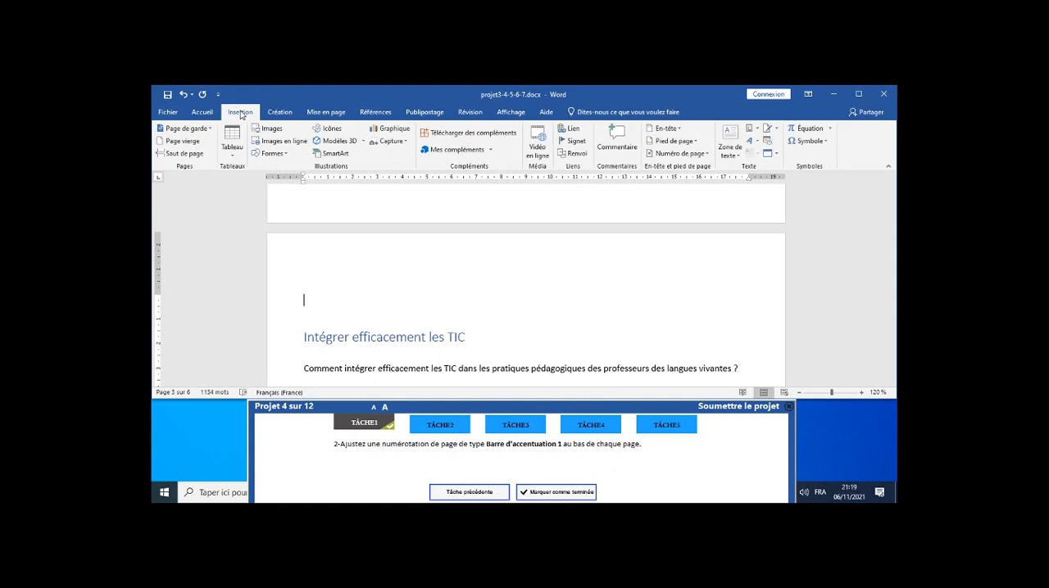
pyautogui.click(701, 157)
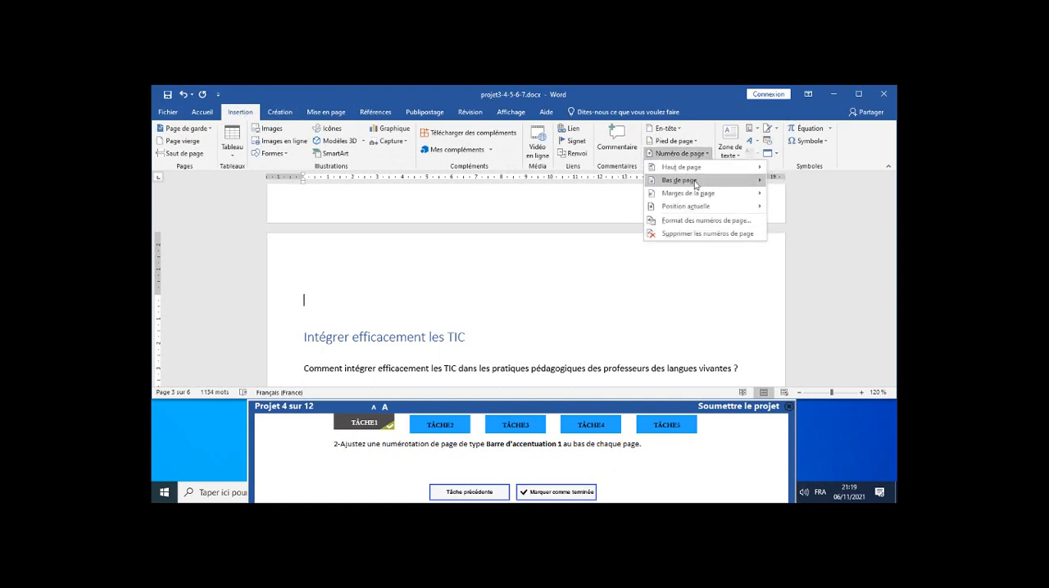
pyautogui.moveTo(680, 187)
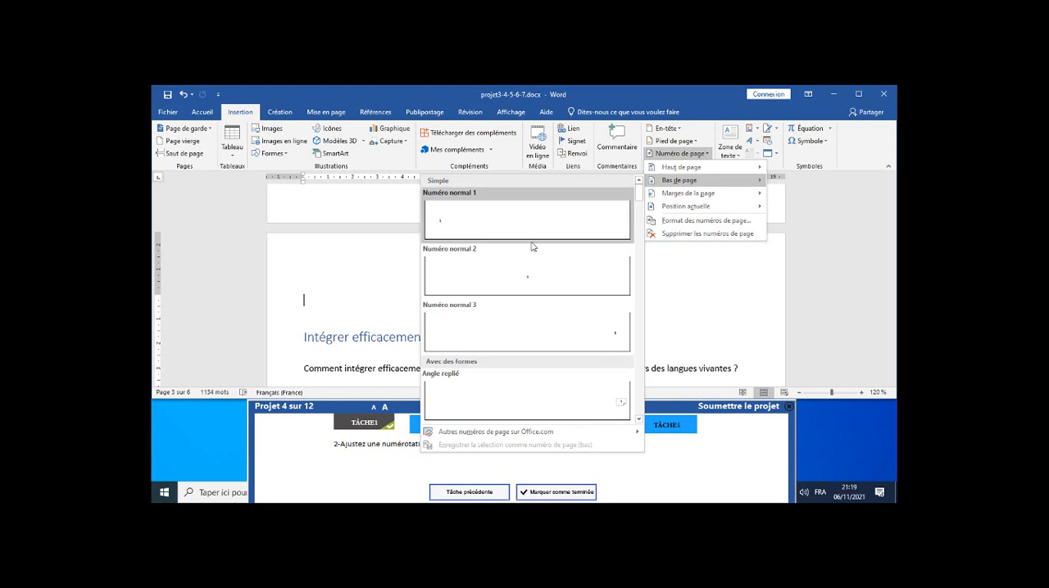
pyautogui.scroll(-10, 532, 246)
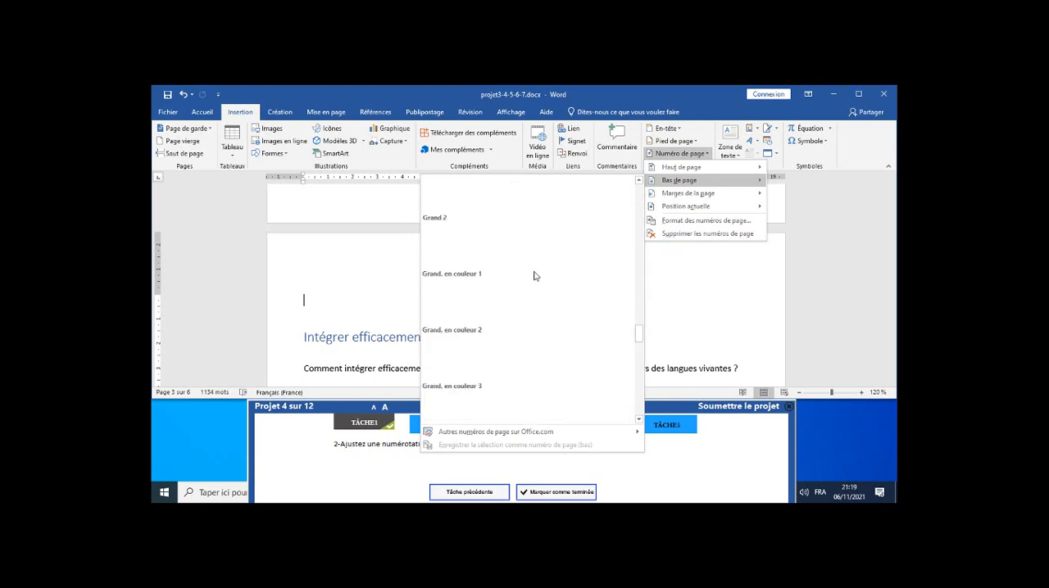
pyautogui.scroll(-10, 538, 331)
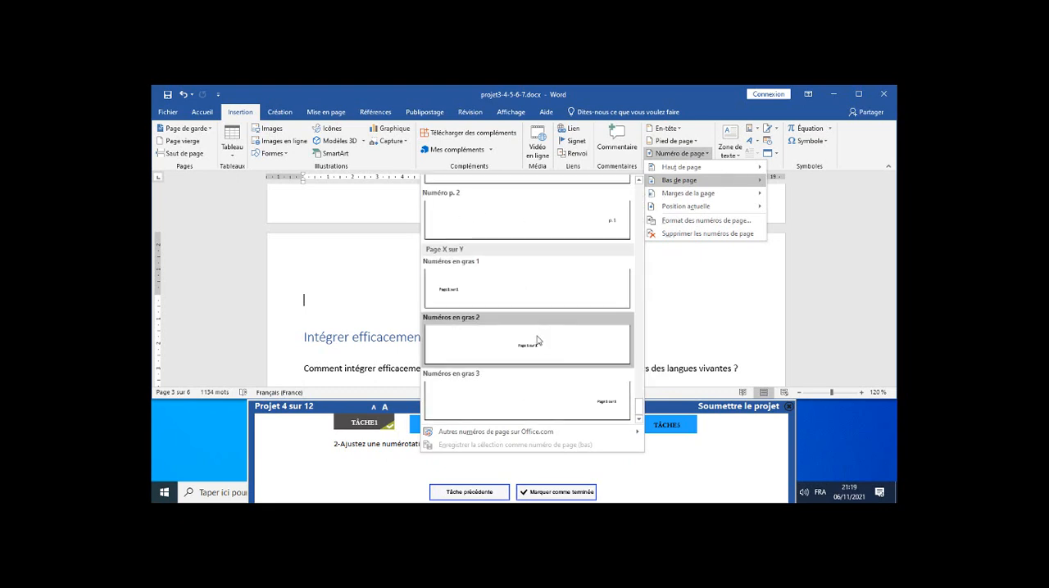
pyautogui.scroll(5, 533, 344)
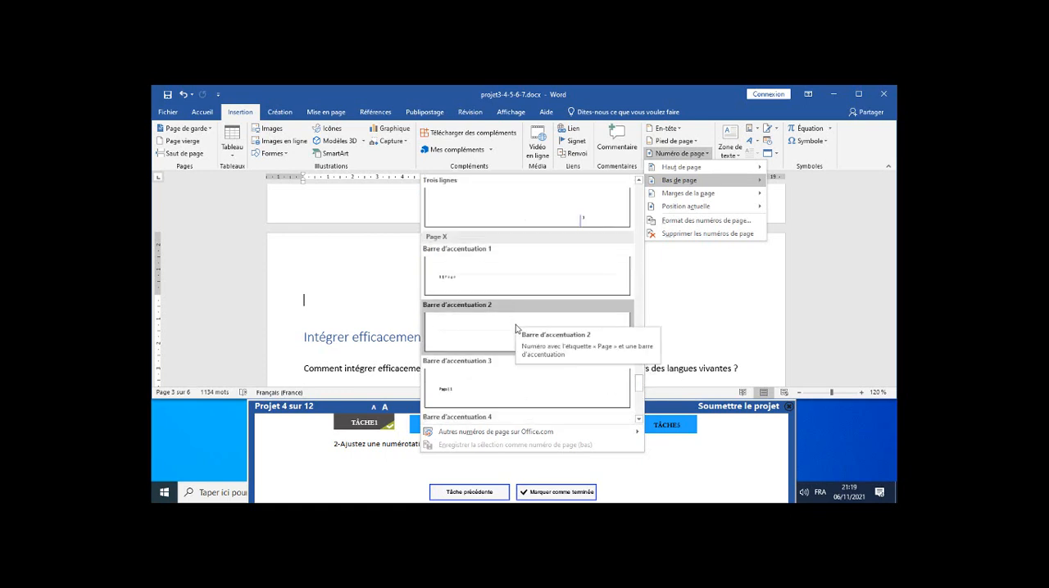
pyautogui.click(519, 327)
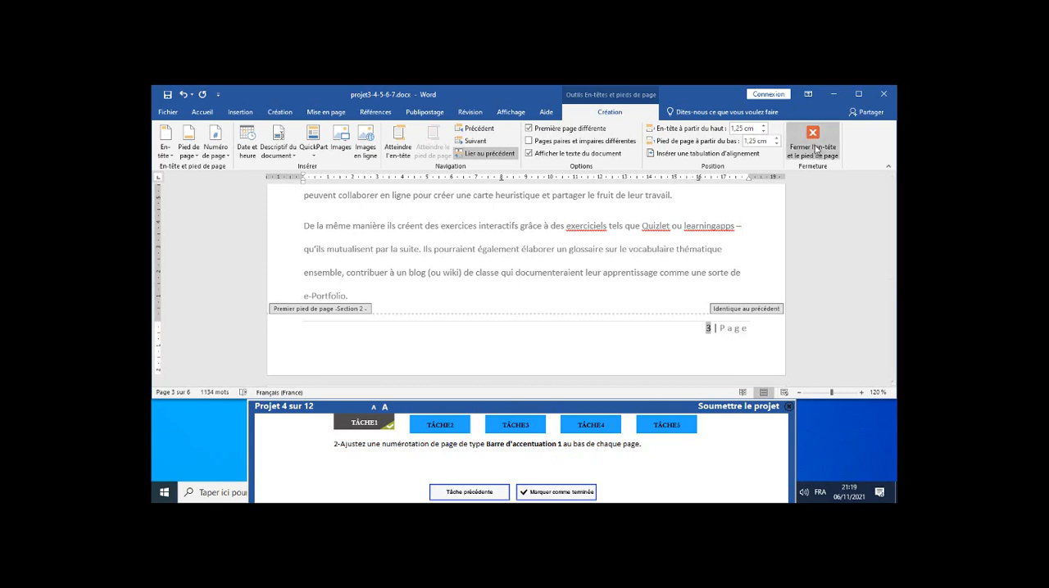
pyautogui.click(183, 94)
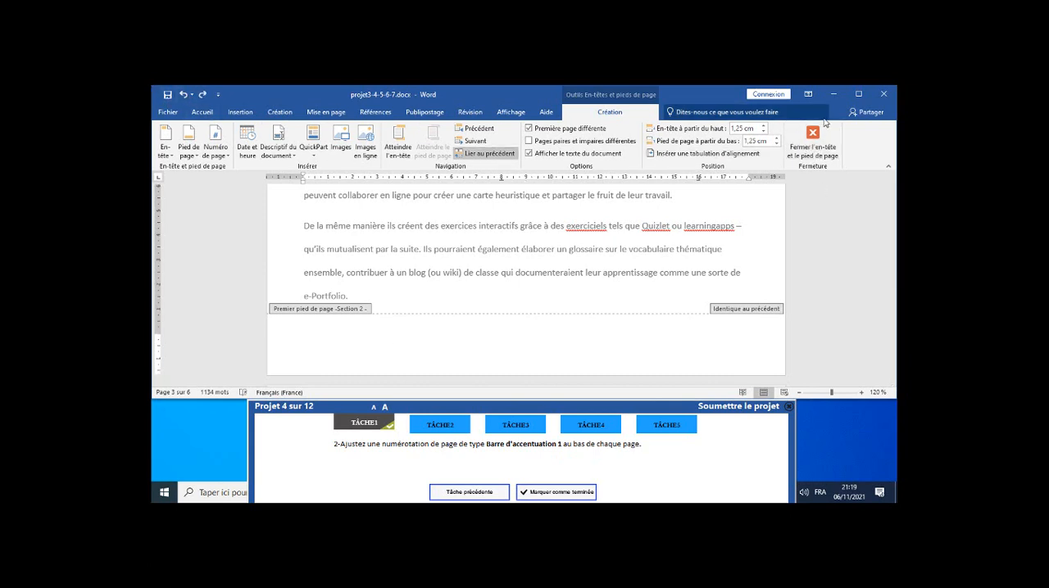
pyautogui.click(809, 143)
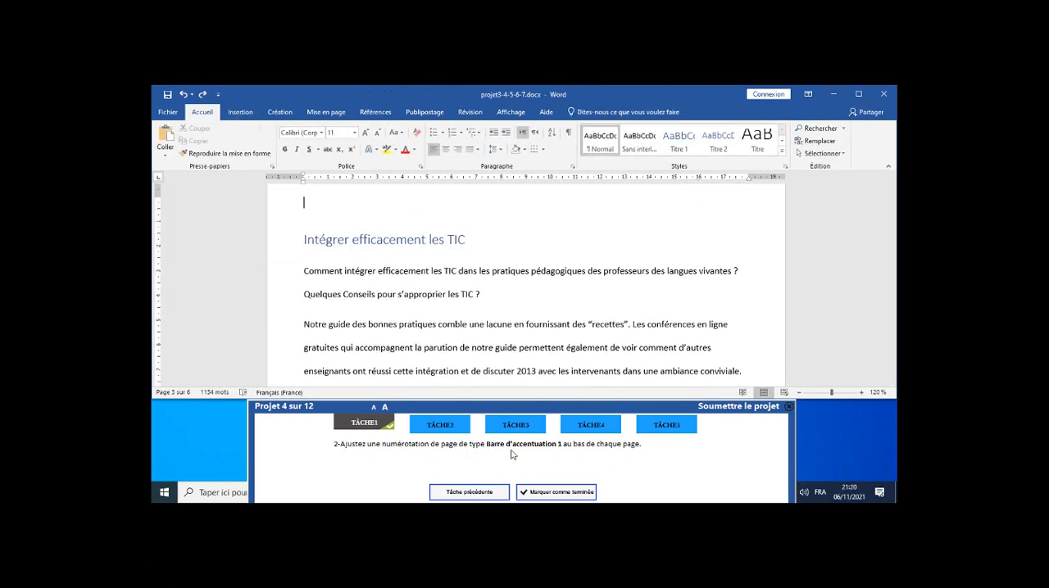
# Insert the "Barre d'accentuation 1" page number at the bottom of the pages, leave footer editing and mark task 2 as completed.
pyautogui.click(245, 115)
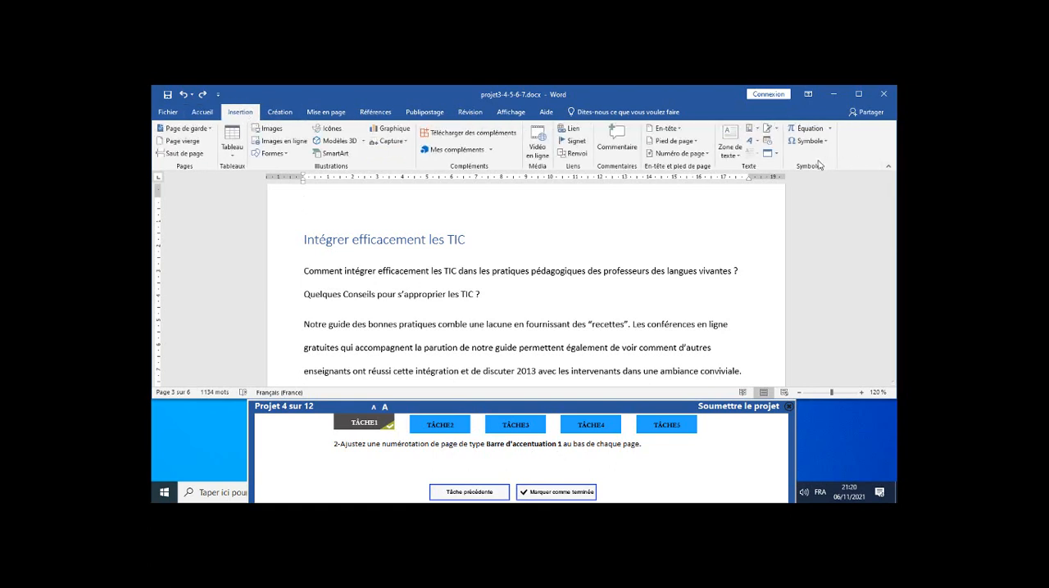
pyautogui.click(699, 155)
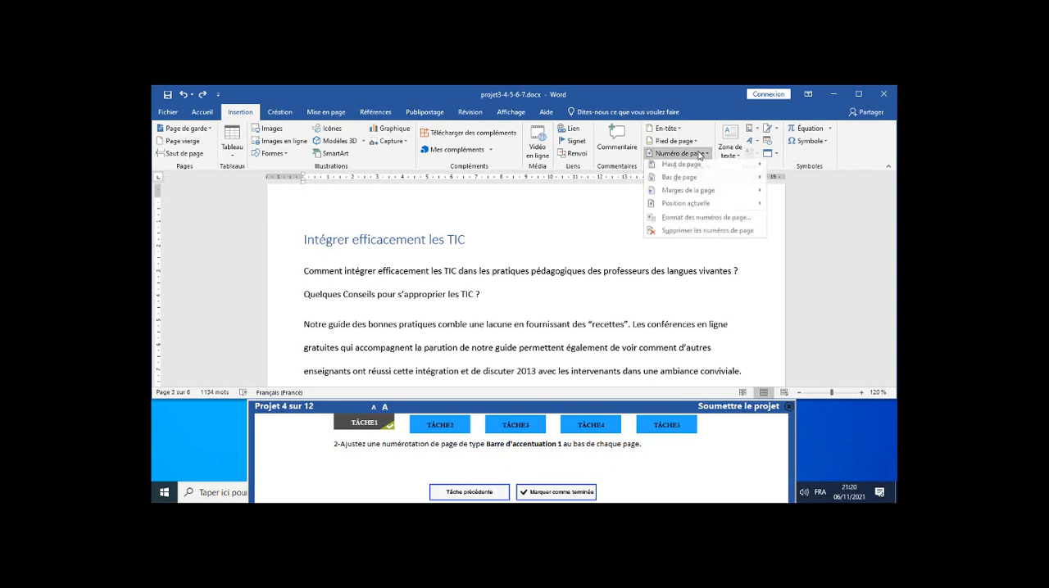
pyautogui.moveTo(701, 186)
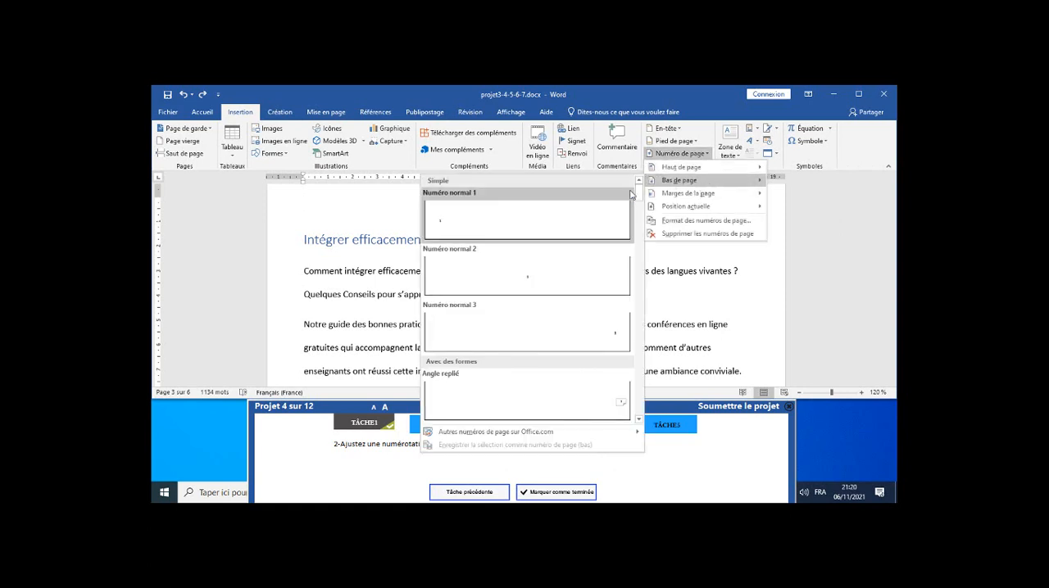
pyautogui.scroll(-10, 581, 245)
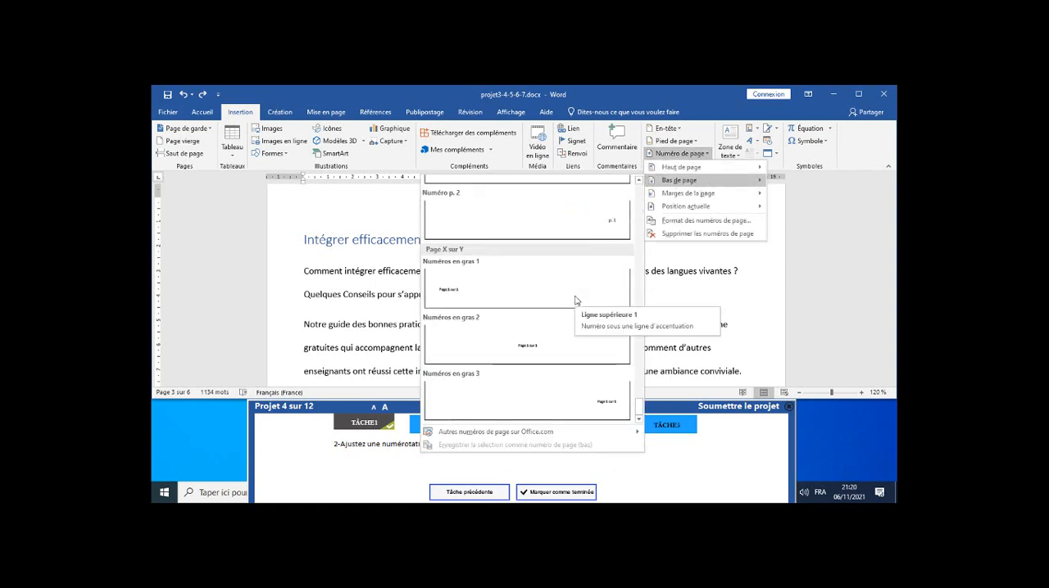
pyautogui.scroll(5, 576, 301)
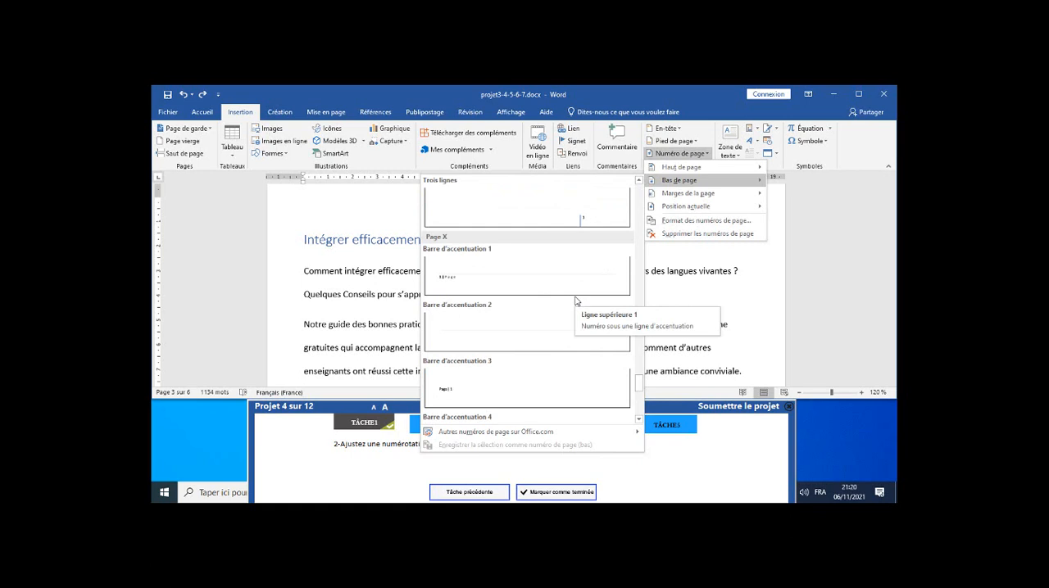
pyautogui.click(522, 278)
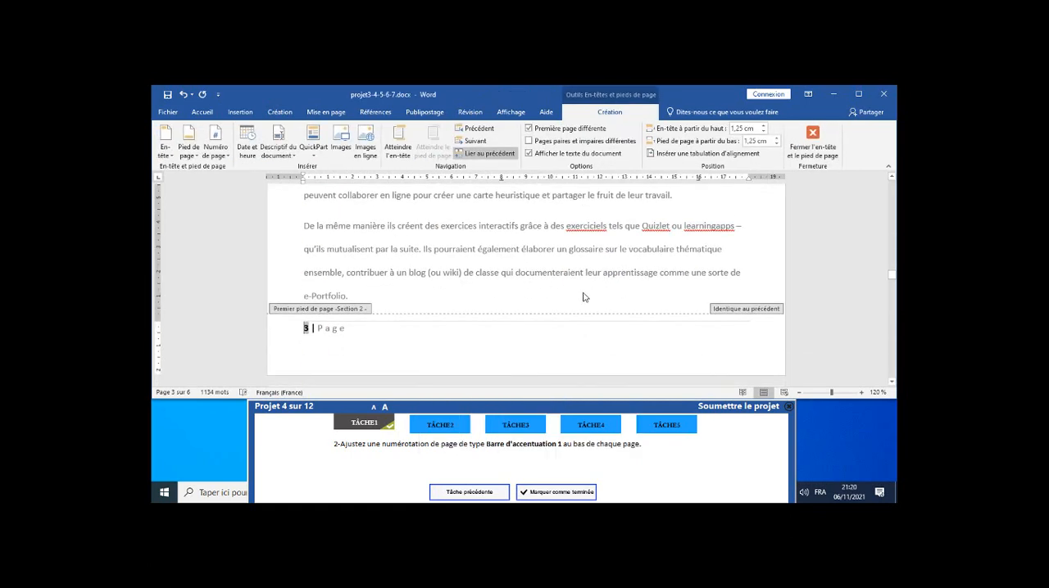
pyautogui.click(816, 146)
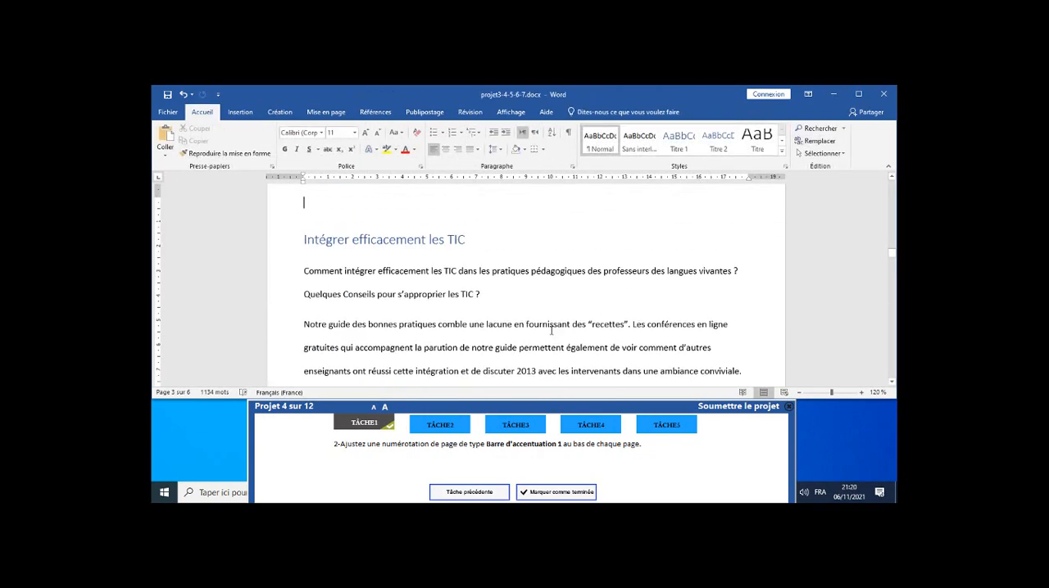
pyautogui.click(557, 494)
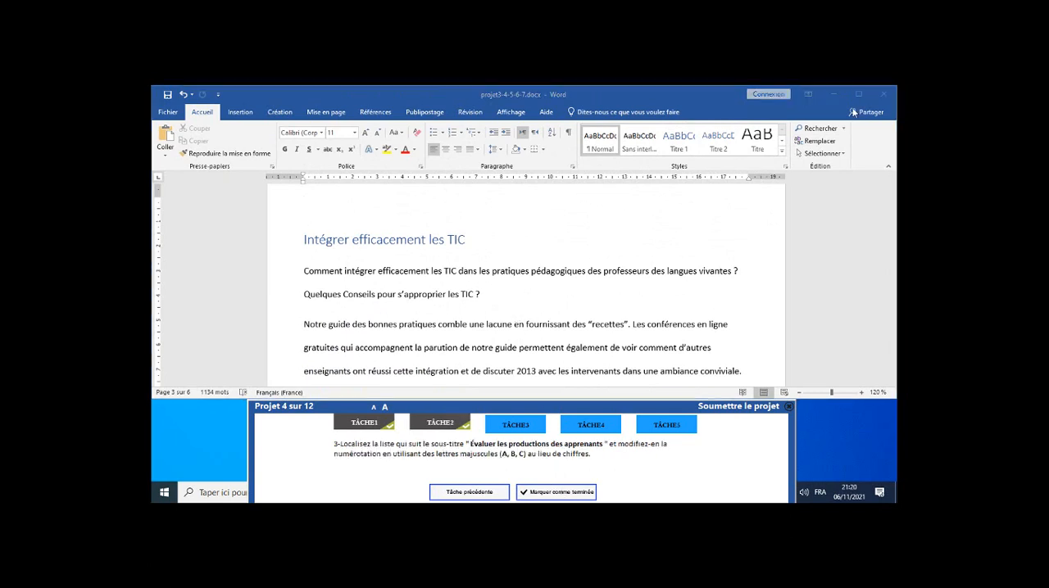
# Go to the heading "Évaluer les productions des apprenants" through the document's list of headings.
pyautogui.click(816, 131)
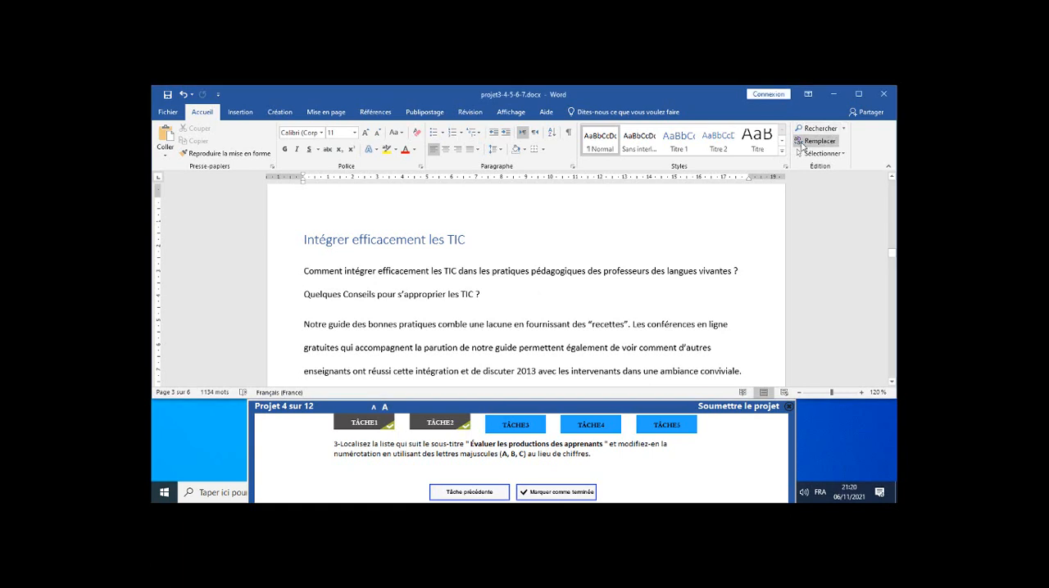
pyautogui.click(817, 131)
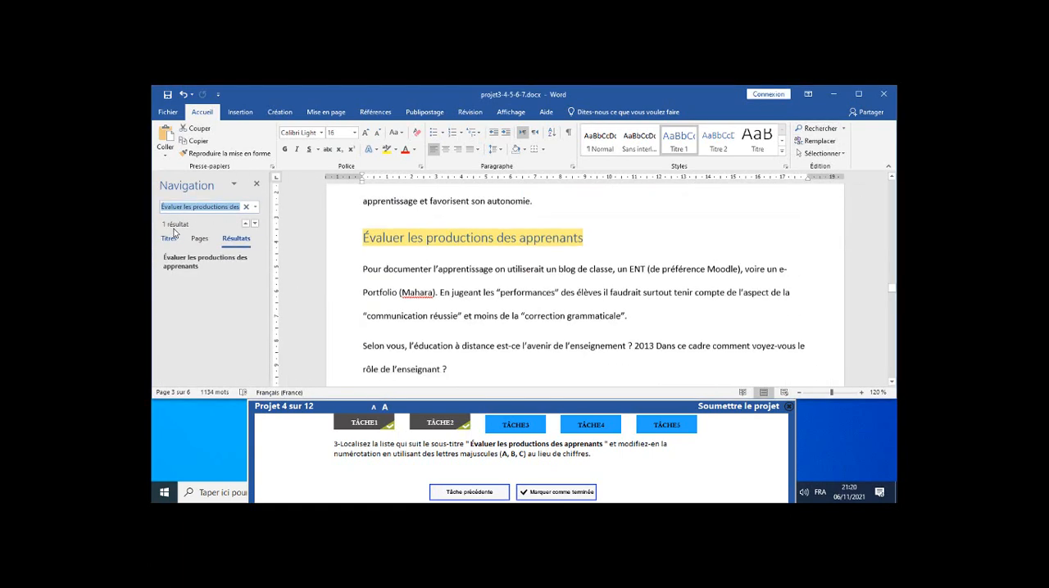
pyautogui.click(169, 238)
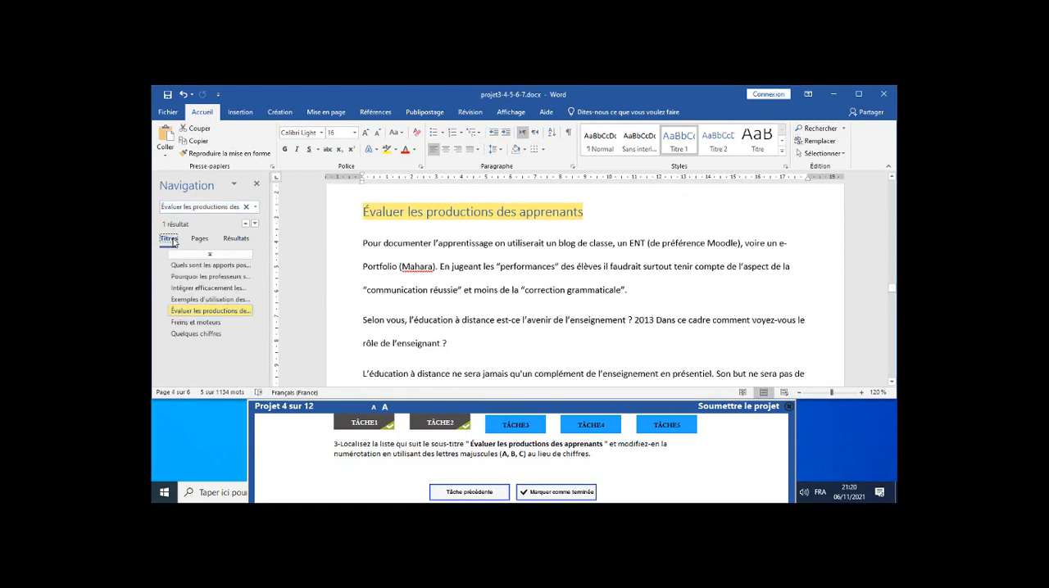
pyautogui.click(206, 311)
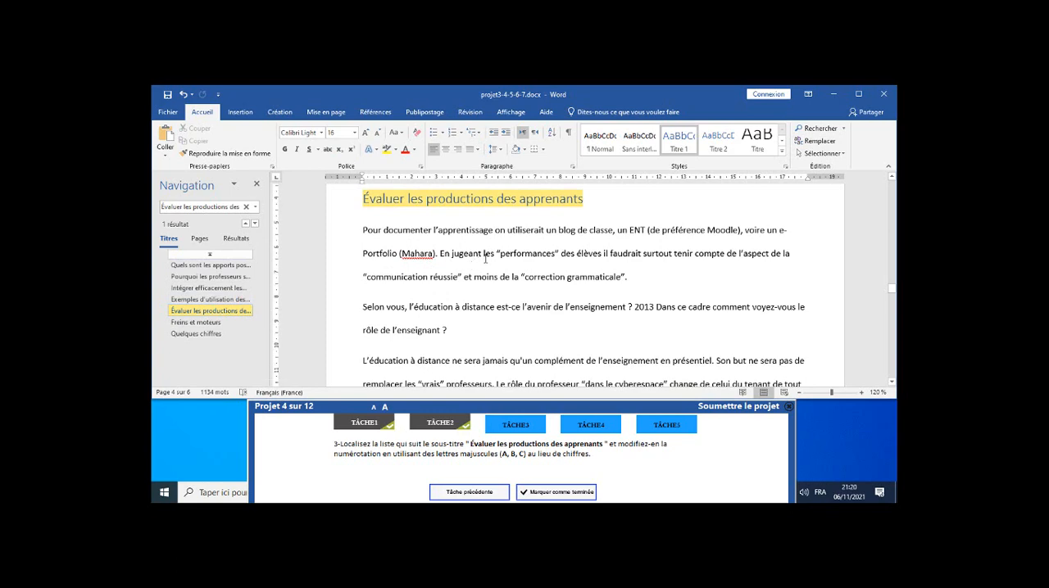
# Change the numbering of the list under "Évaluer les productions des apprenants" to capital letters (A, B, C) and mark task 3 as completed.
pyautogui.scroll(-6, 485, 260)
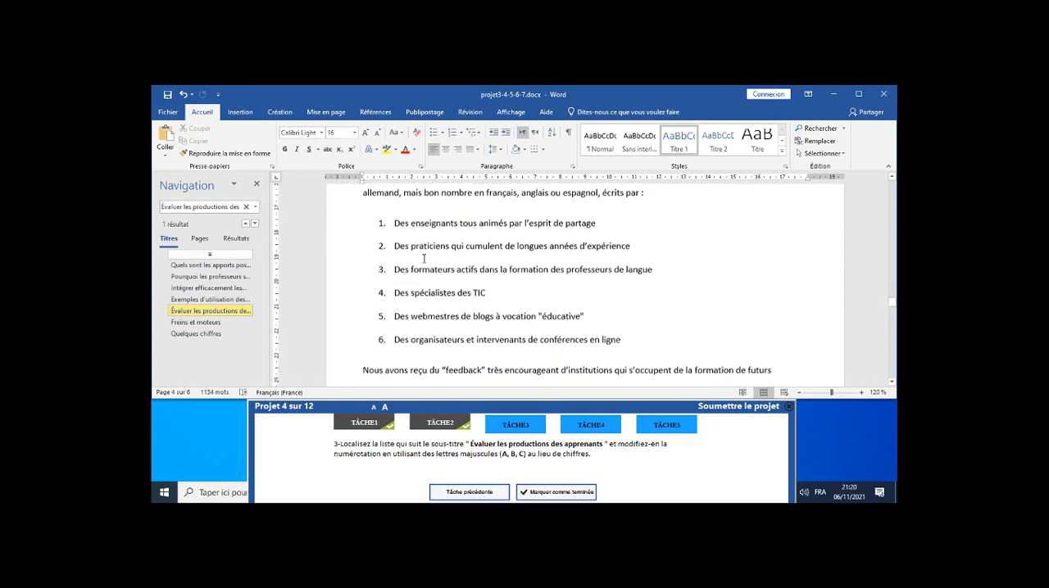
pyautogui.scroll(-1, 424, 259)
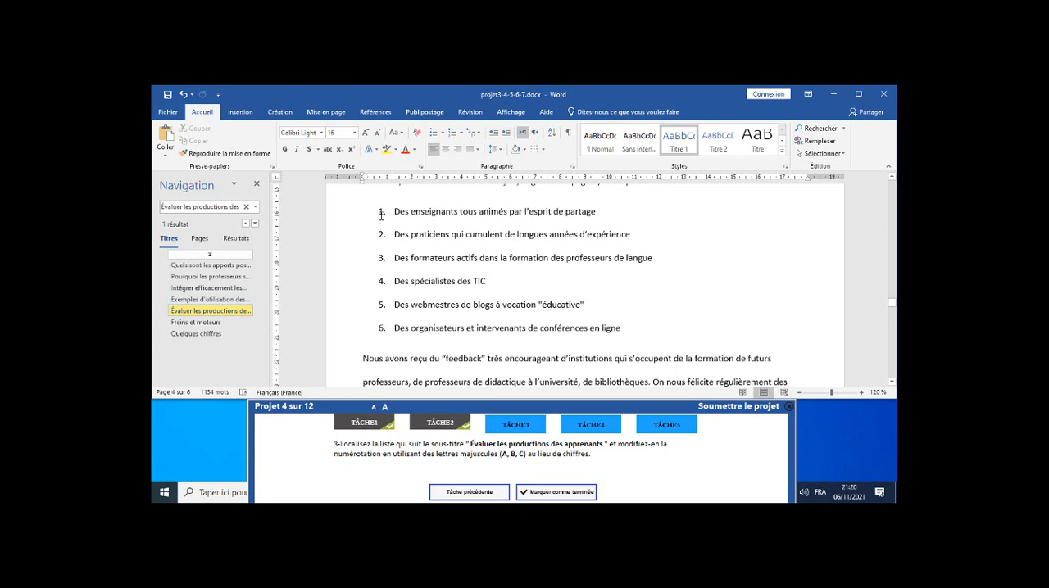
pyautogui.click(381, 213)
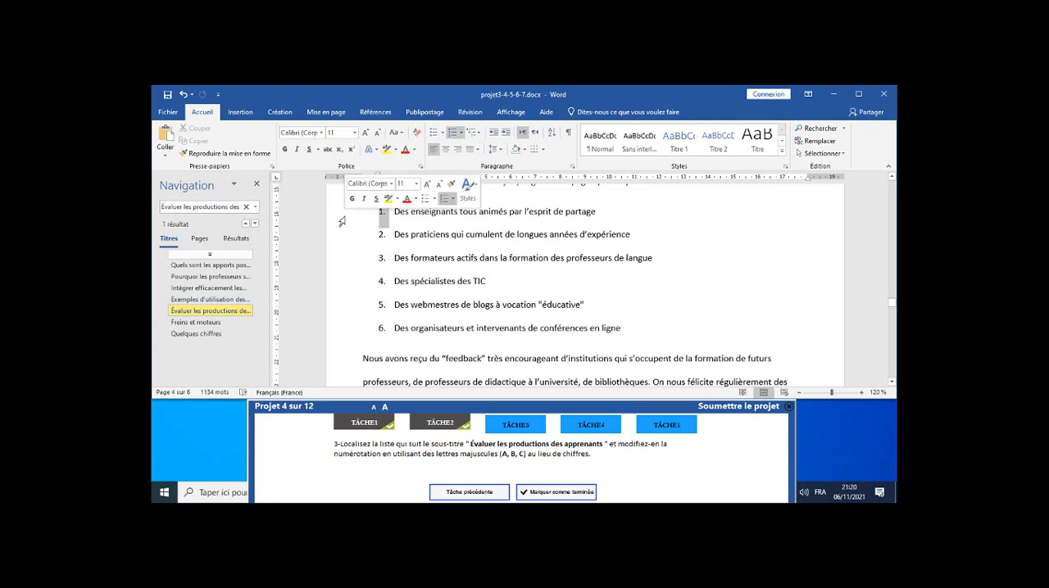
pyautogui.click(344, 218)
pyautogui.moveTo(333, 232); pyautogui.dragTo(340, 333)
pyautogui.click(381, 214)
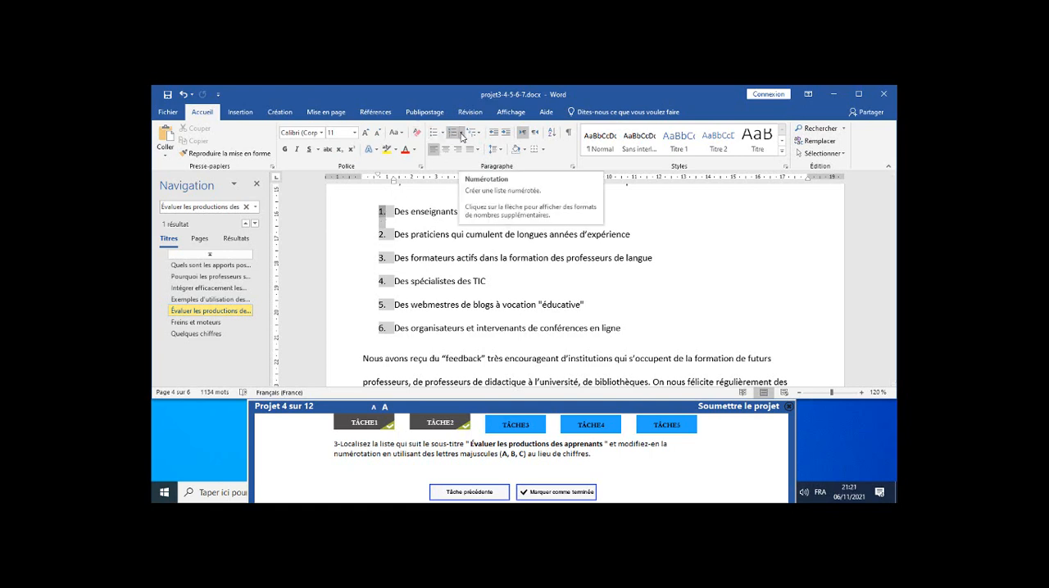
pyautogui.click(462, 137)
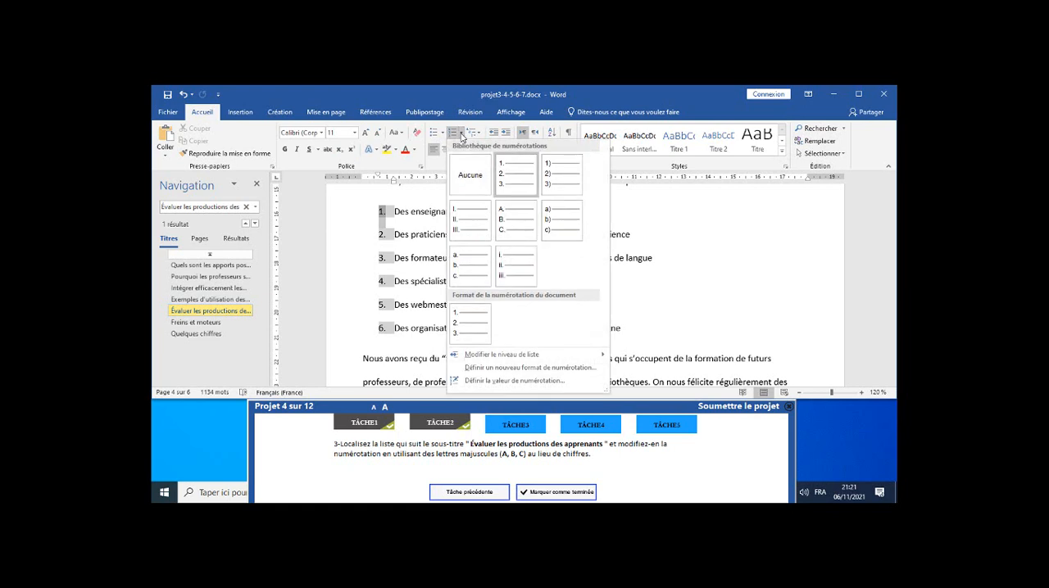
pyautogui.click(513, 224)
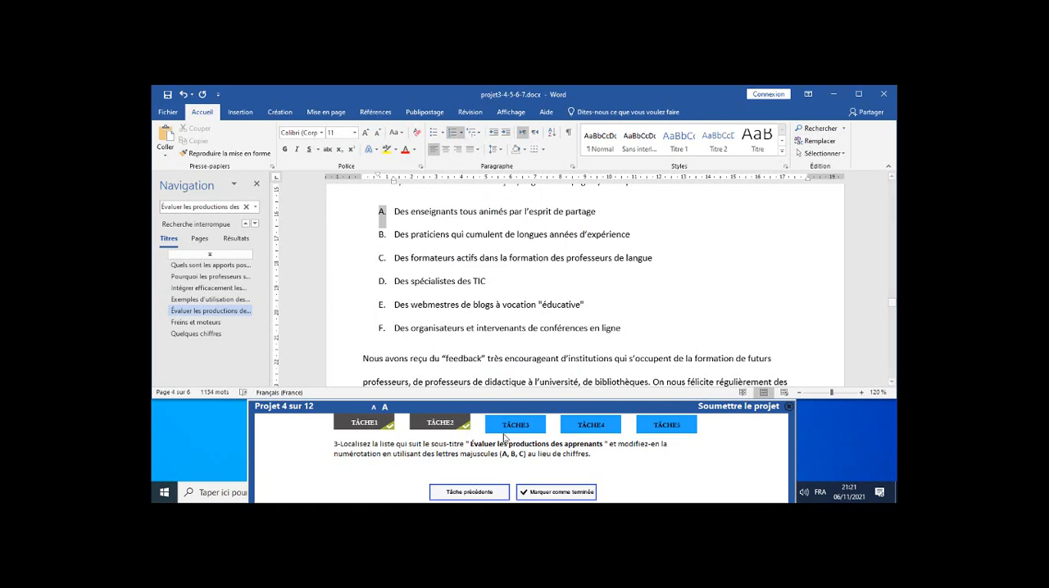
pyautogui.click(568, 492)
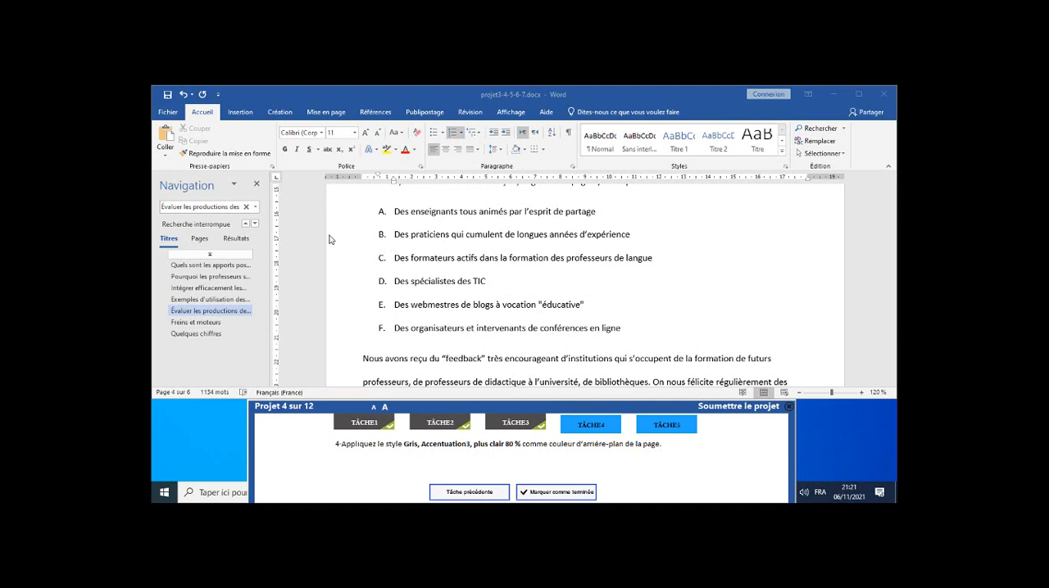
# Close the navigation pane, deselect the list numbering and open the page background colour choices.
pyautogui.click(260, 190)
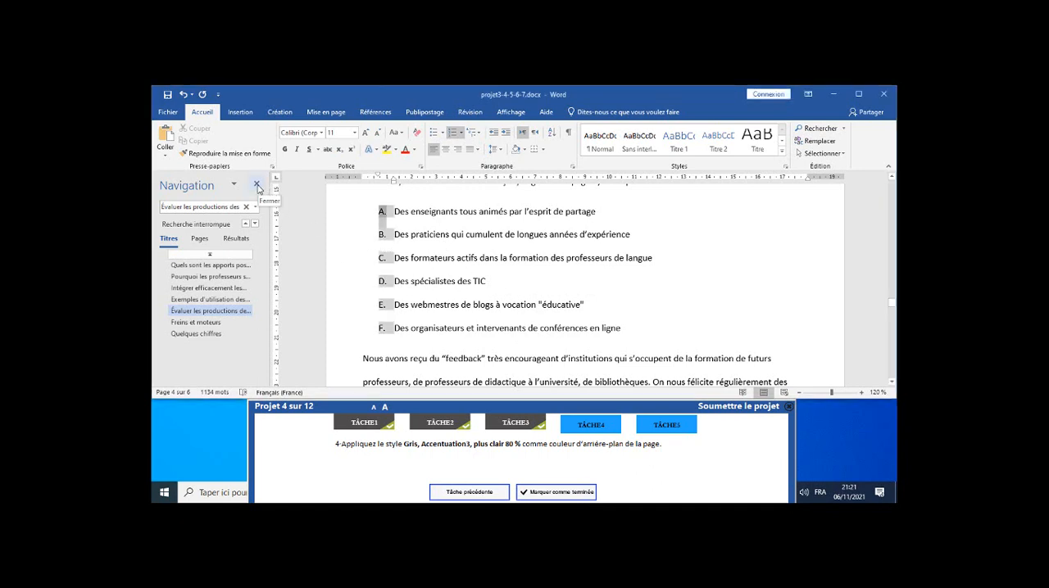
pyautogui.click(256, 187)
pyautogui.click(456, 256)
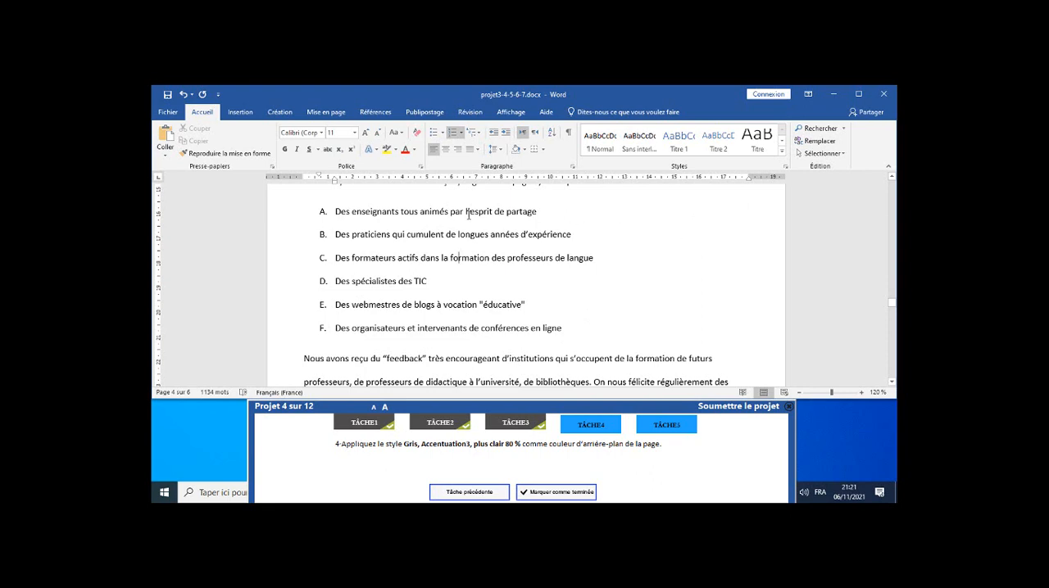
pyautogui.click(279, 112)
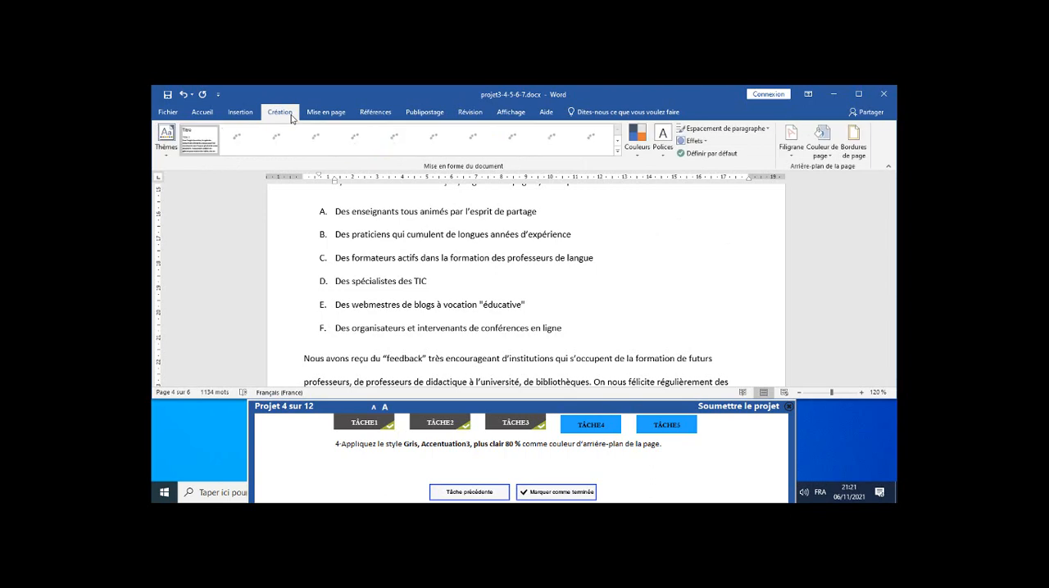
pyautogui.click(831, 150)
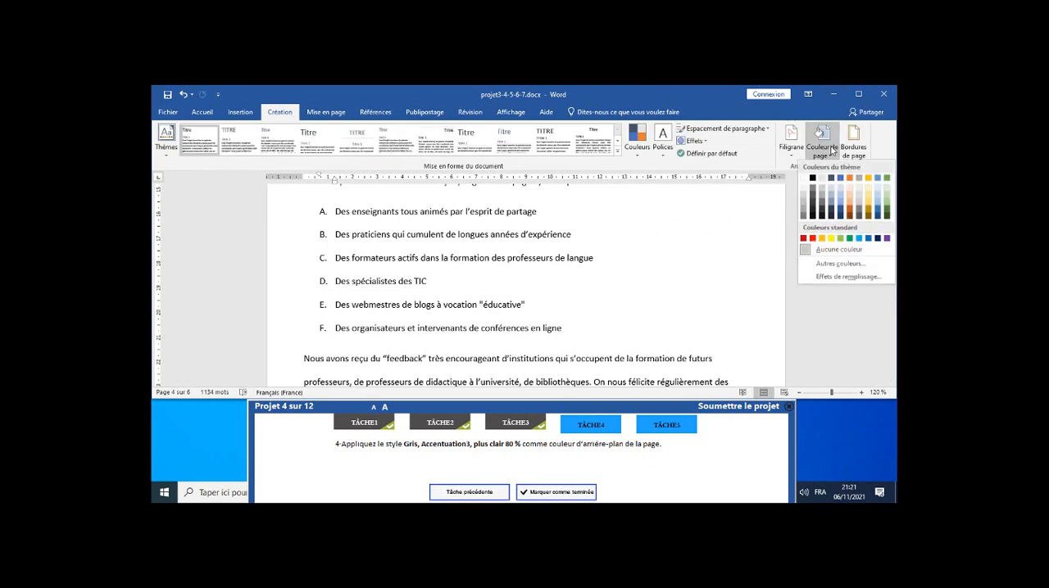
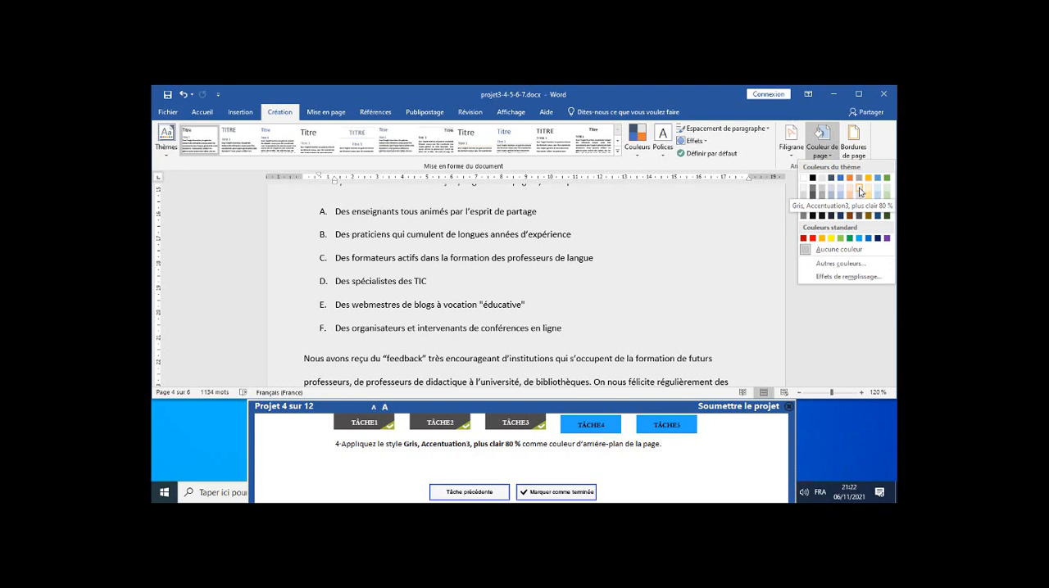
# Apply "Gris, Accentuation3, plus clair 80 %" as the page background colour and mark task 4 as completed.
pyautogui.click(859, 192)
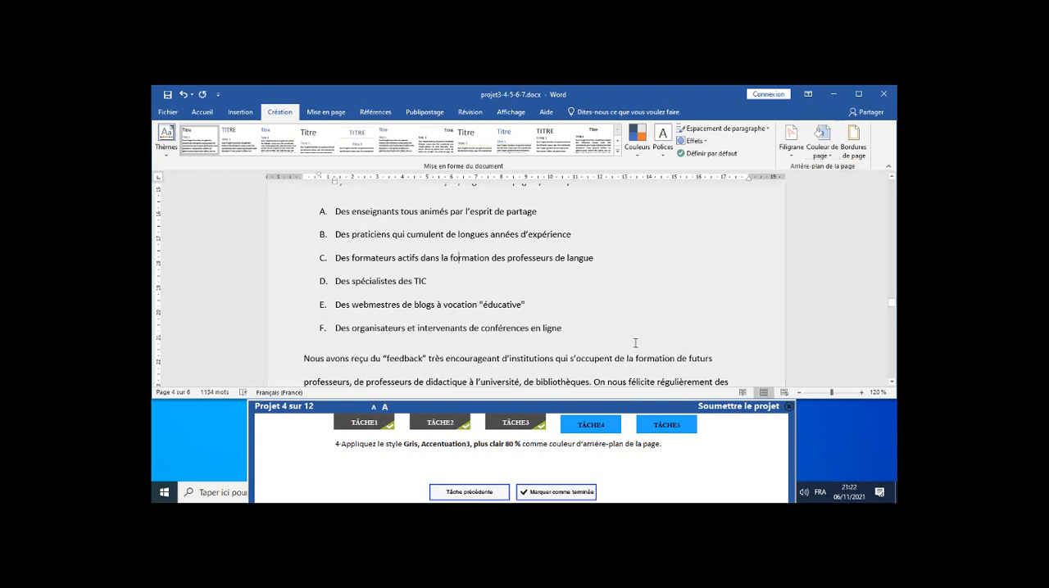
pyautogui.click(564, 495)
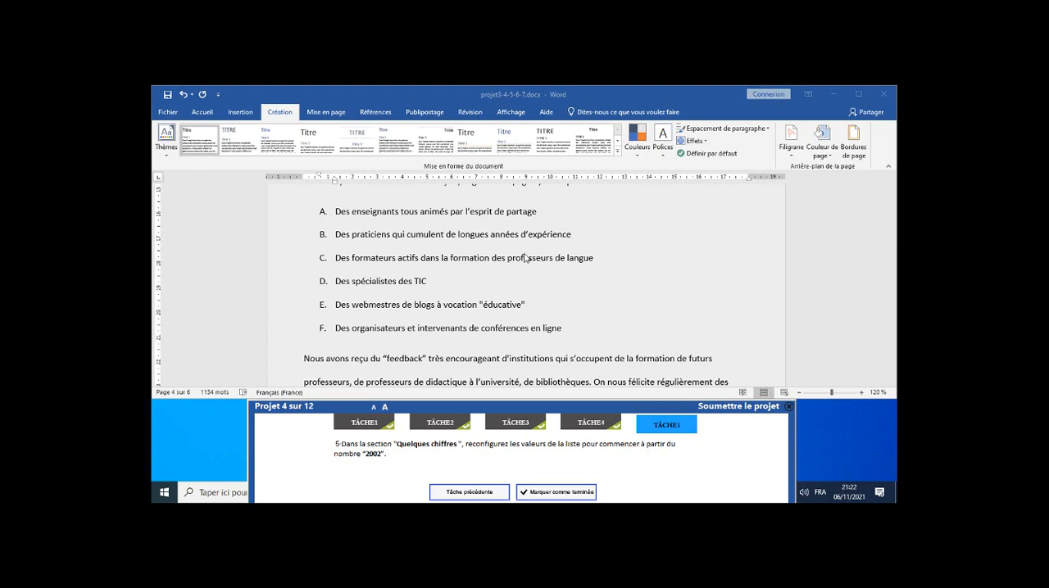
# Go to the heading "Quelques chiffres" through the document's list of headings.
pyautogui.click(202, 113)
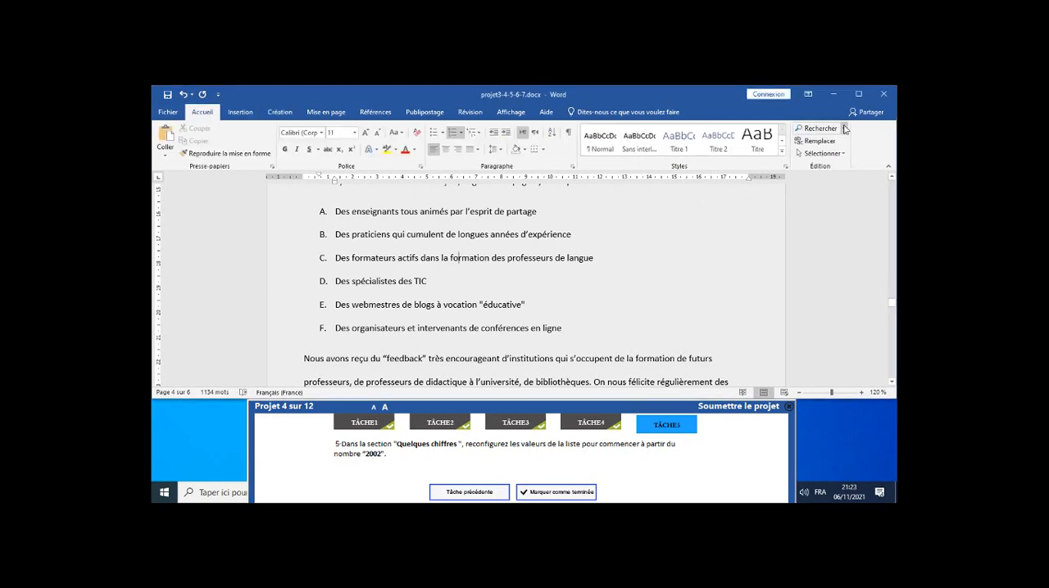
pyautogui.click(818, 131)
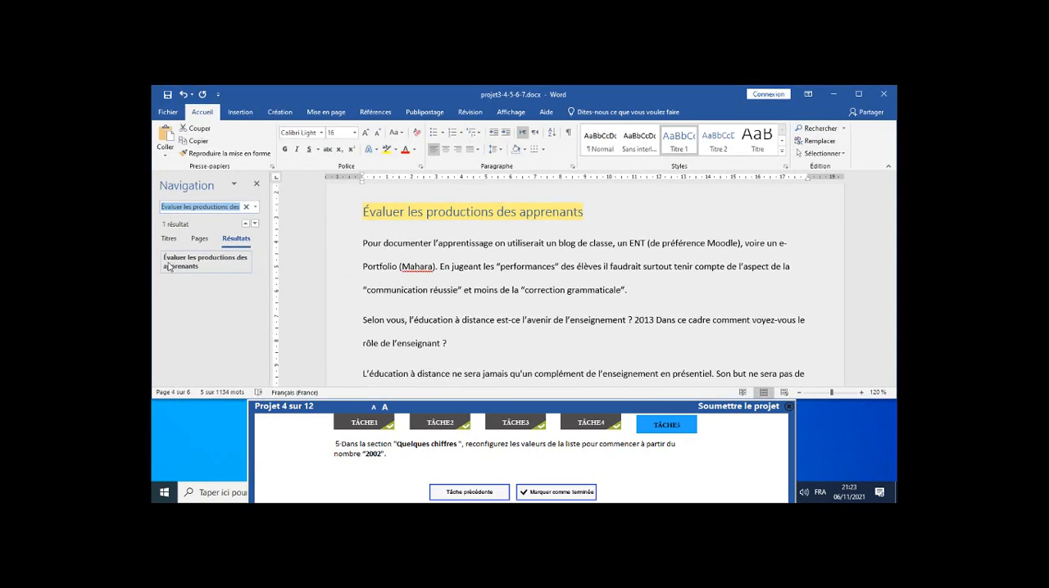
pyautogui.click(169, 238)
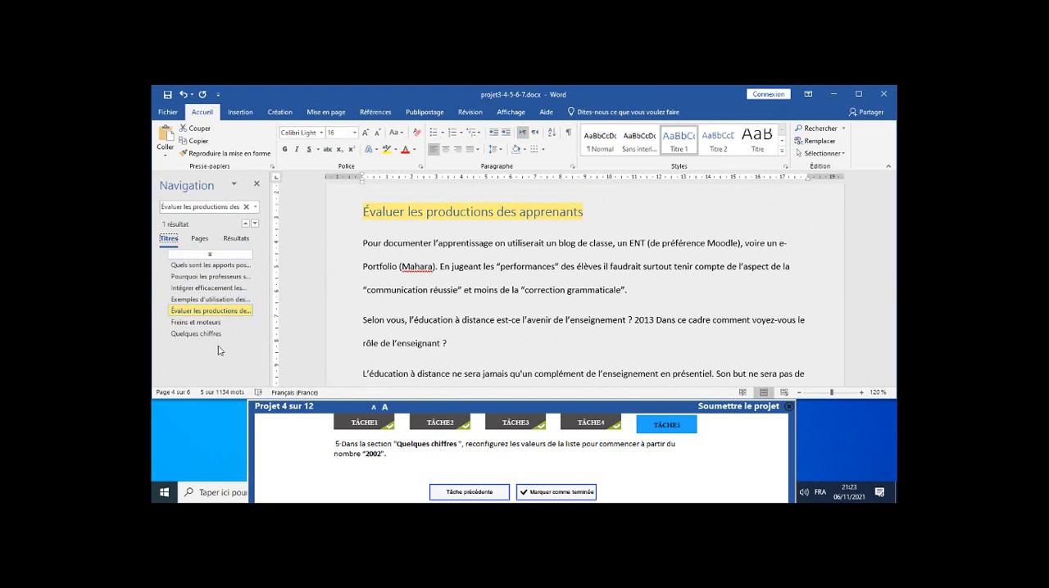
pyautogui.click(197, 335)
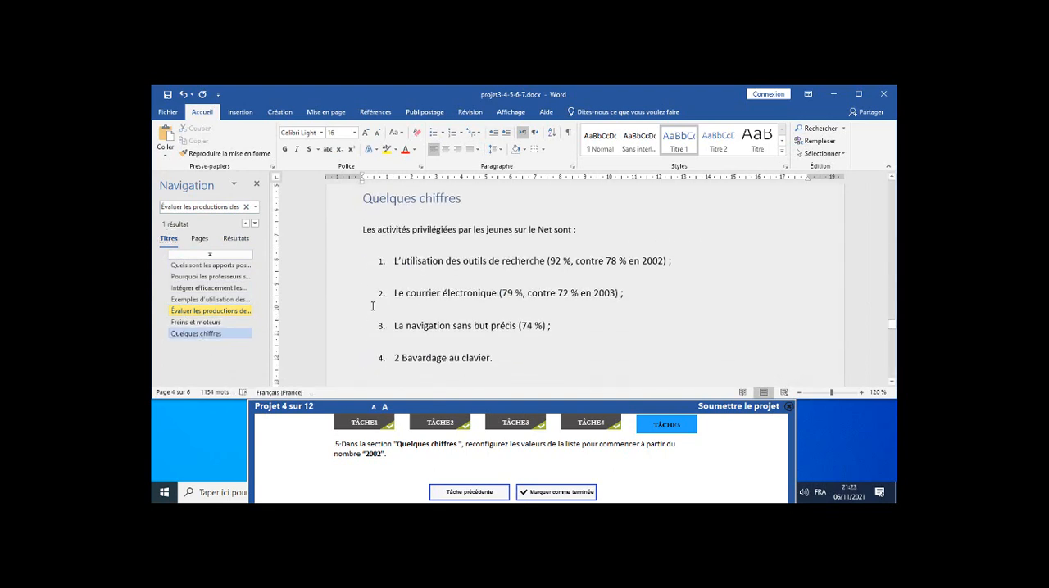
# Set the starting value of the numbered list under "Quelques chiffres" to 2002.
pyautogui.click(381, 262)
pyautogui.scroll(-6, 382, 261)
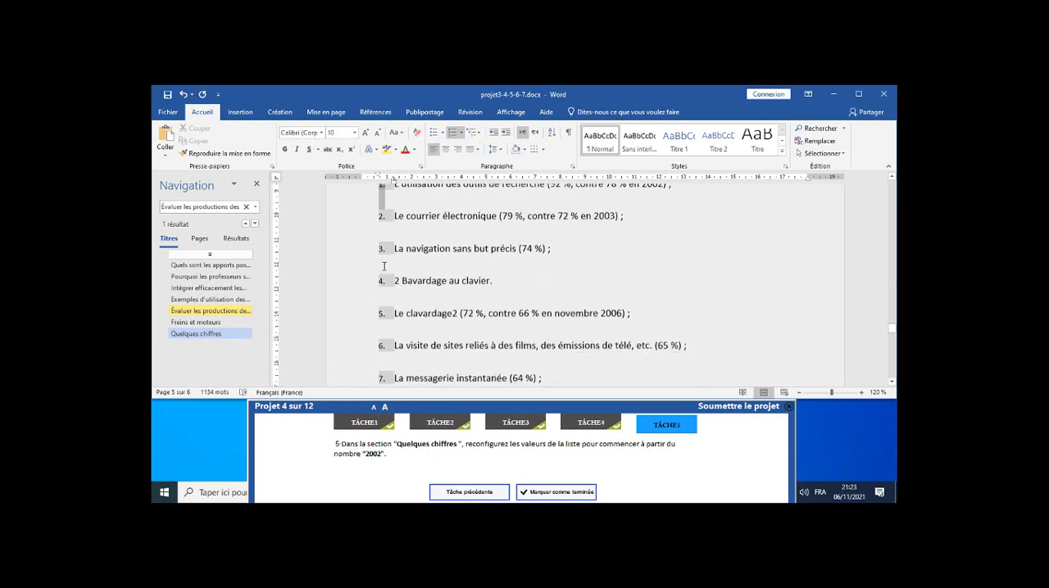
pyautogui.scroll(6, 384, 261)
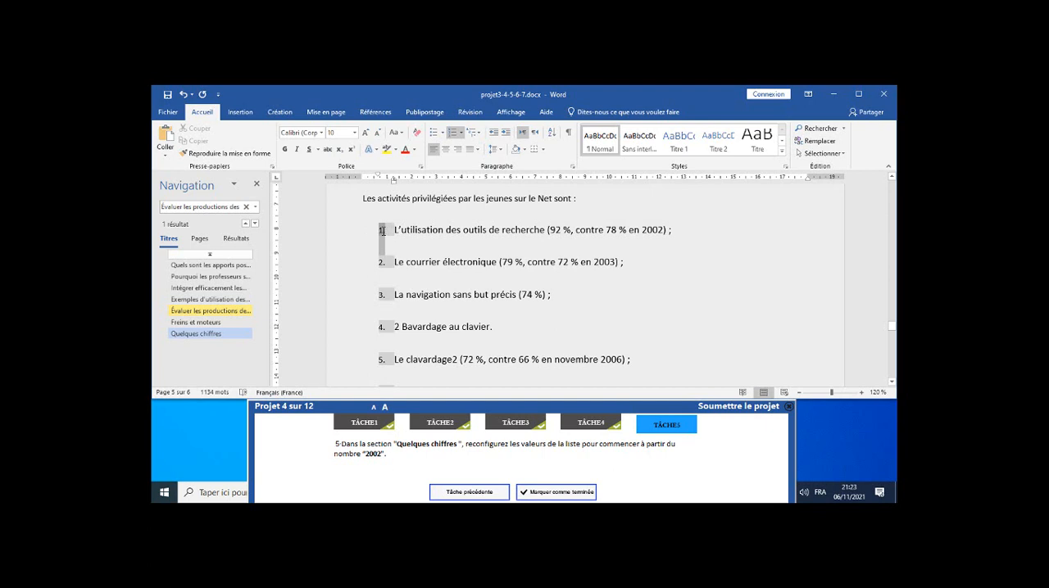
pyautogui.click(461, 137)
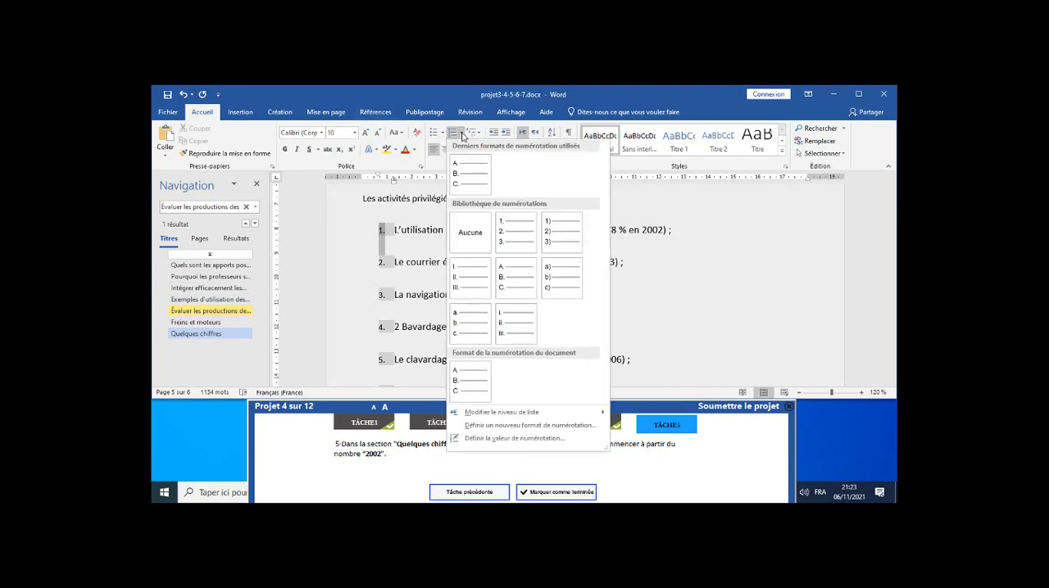
pyautogui.click(514, 439)
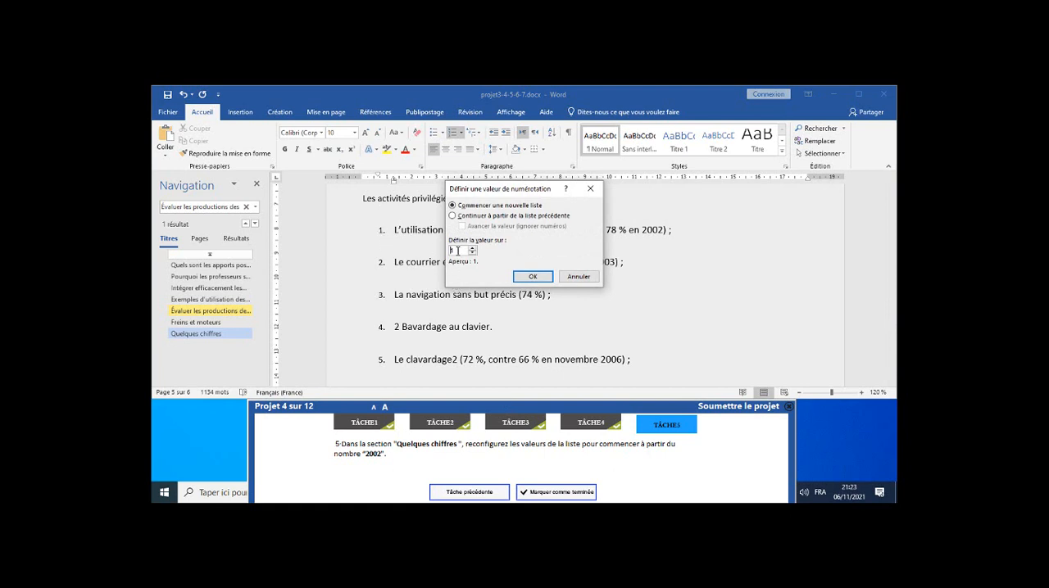
pyautogui.doubleClick(456, 251)
pyautogui.write('2002')
pyautogui.click(528, 280)
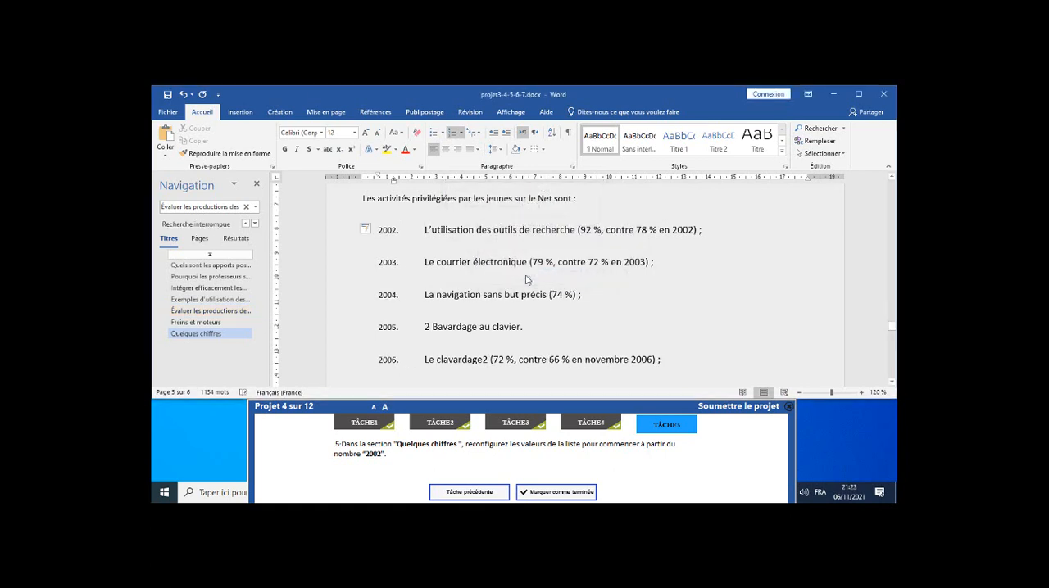
# Check the renumbered list down to its last item and submit project 4.
pyautogui.scroll(-2, 400, 301)
pyautogui.scroll(-2, 400, 301)
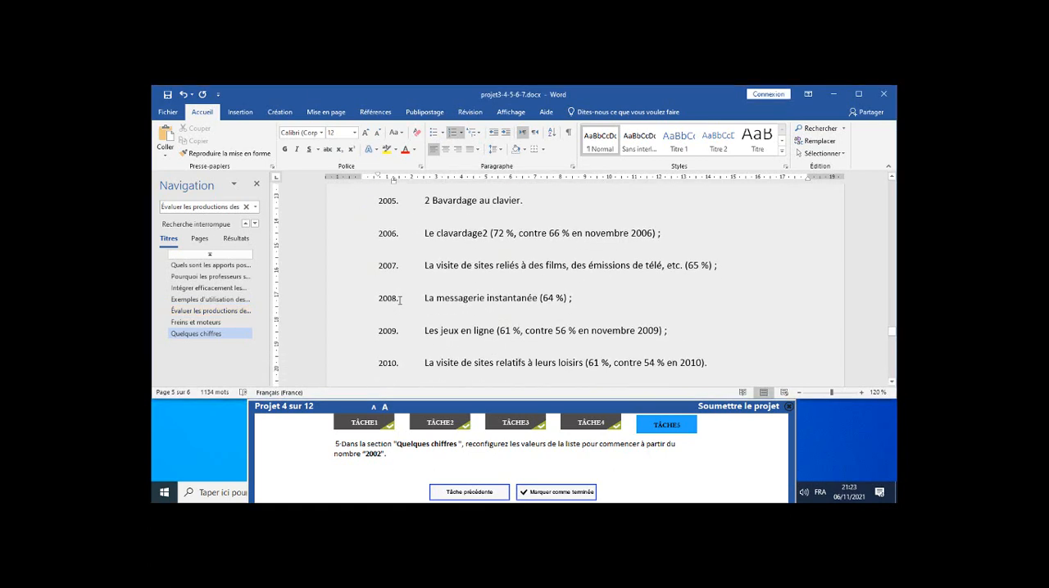
pyautogui.scroll(1, 400, 308)
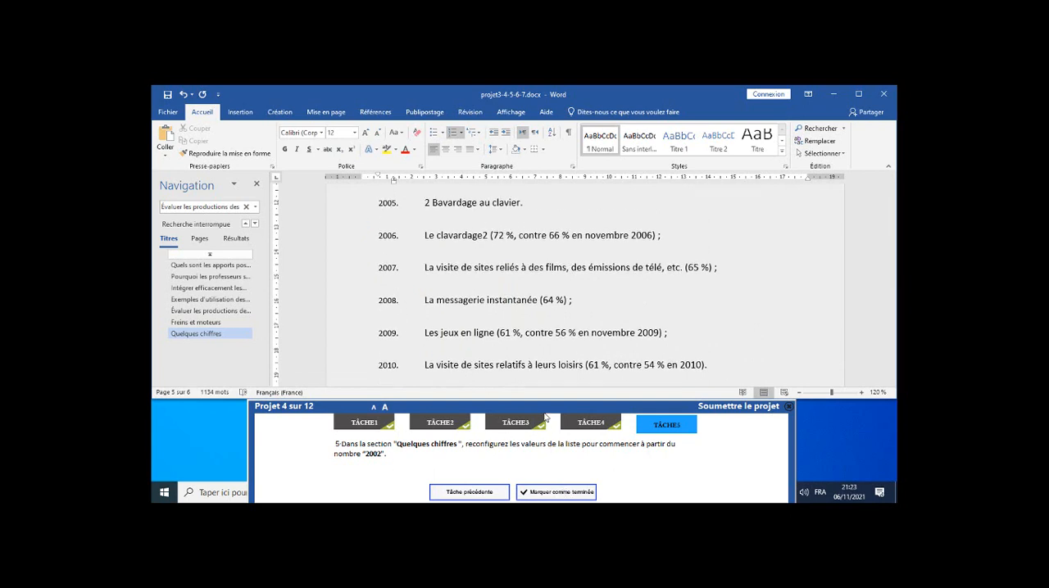
pyautogui.click(733, 409)
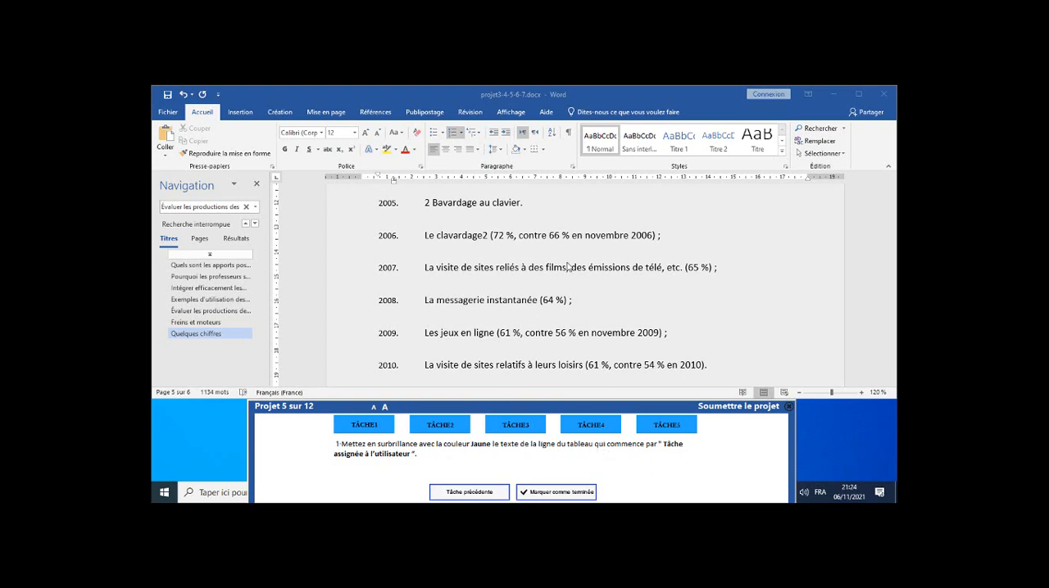
# Highlight the text of the table row starting with "Tâche assignée à l'utilisateur" in yellow (Jaune) and mark task 1 as completed.
pyautogui.scroll(-5, 569, 265)
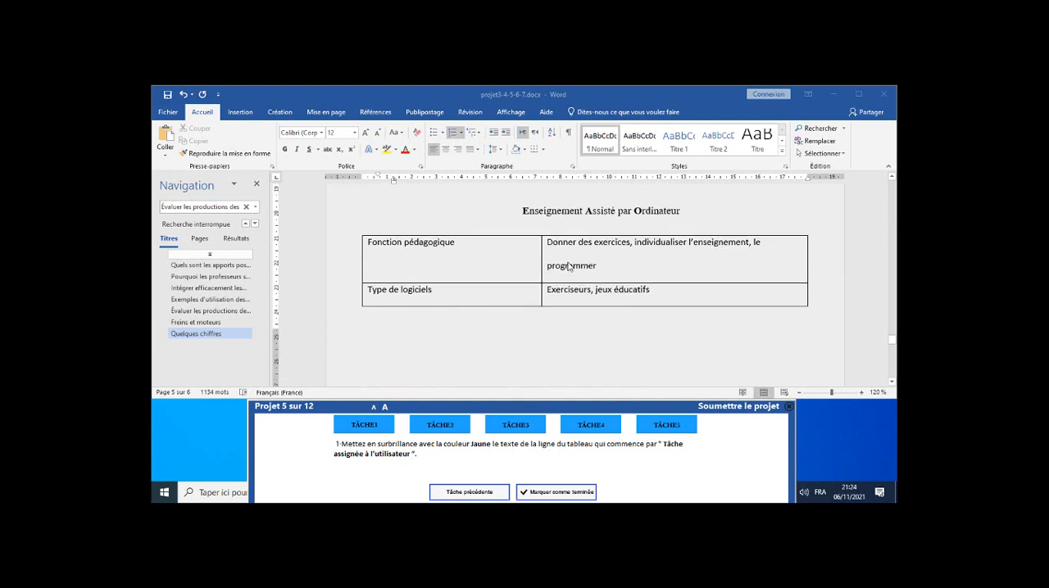
pyautogui.scroll(-2, 570, 266)
pyautogui.scroll(-3, 570, 265)
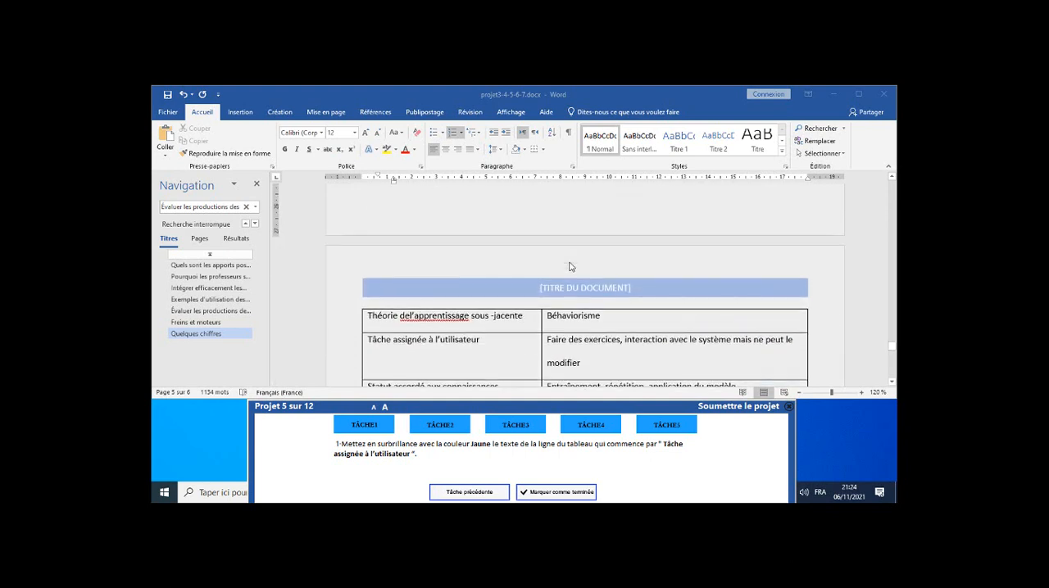
pyautogui.scroll(-2, 571, 267)
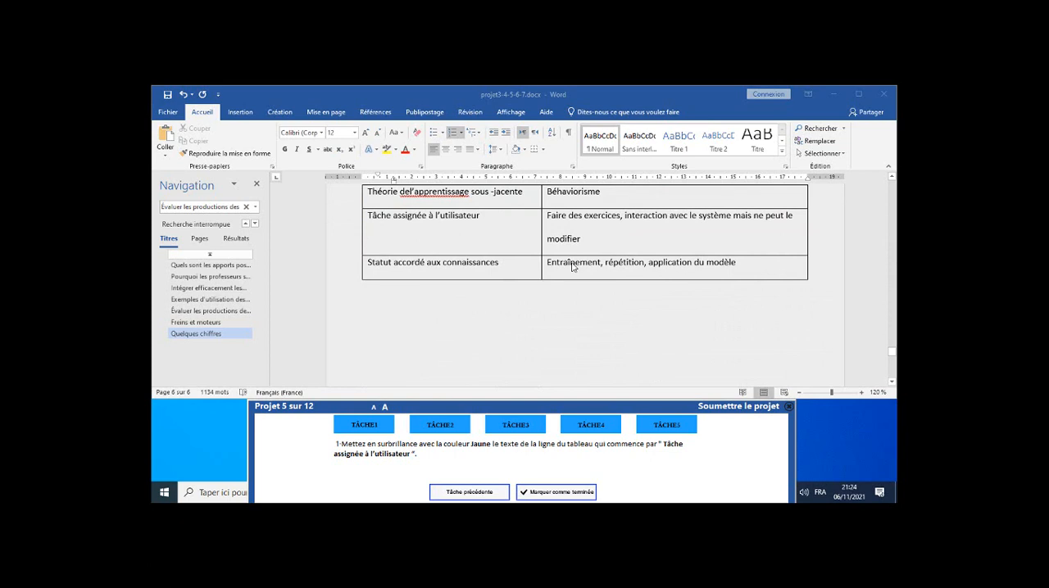
pyautogui.click(393, 226)
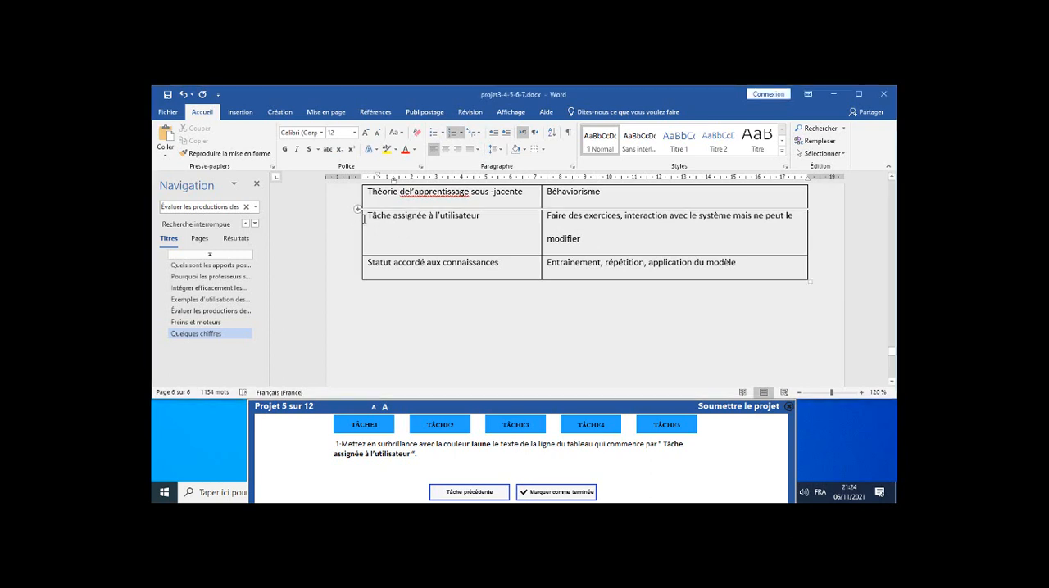
pyautogui.moveTo(364, 218); pyautogui.dragTo(576, 223)
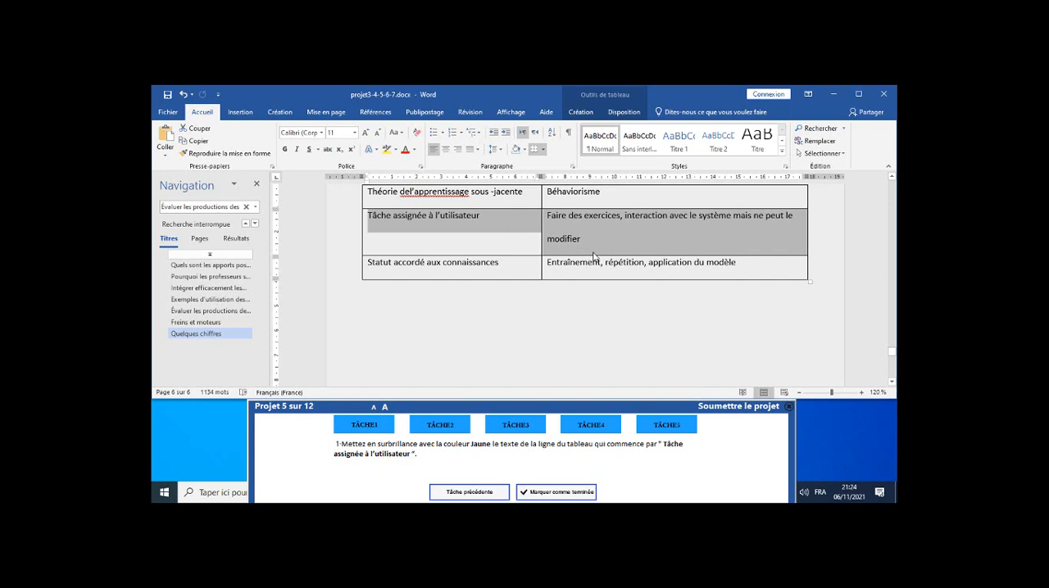
pyautogui.click(396, 155)
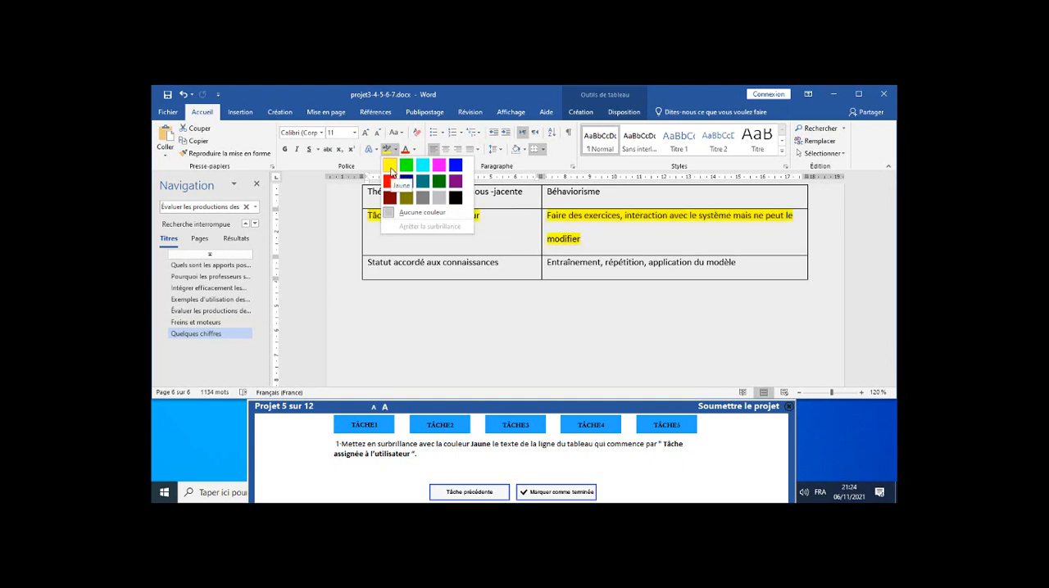
pyautogui.click(390, 167)
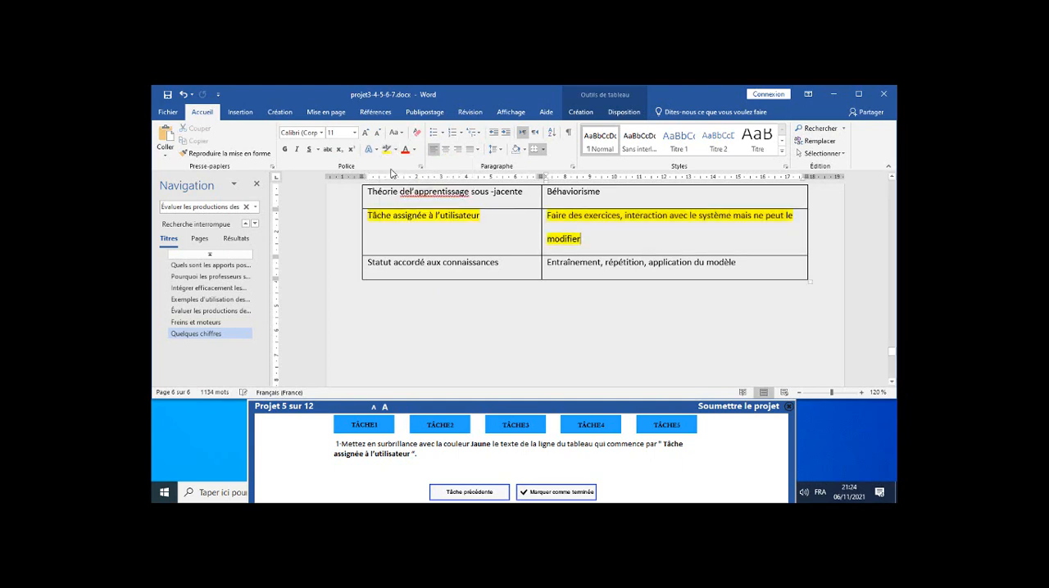
pyautogui.click(566, 493)
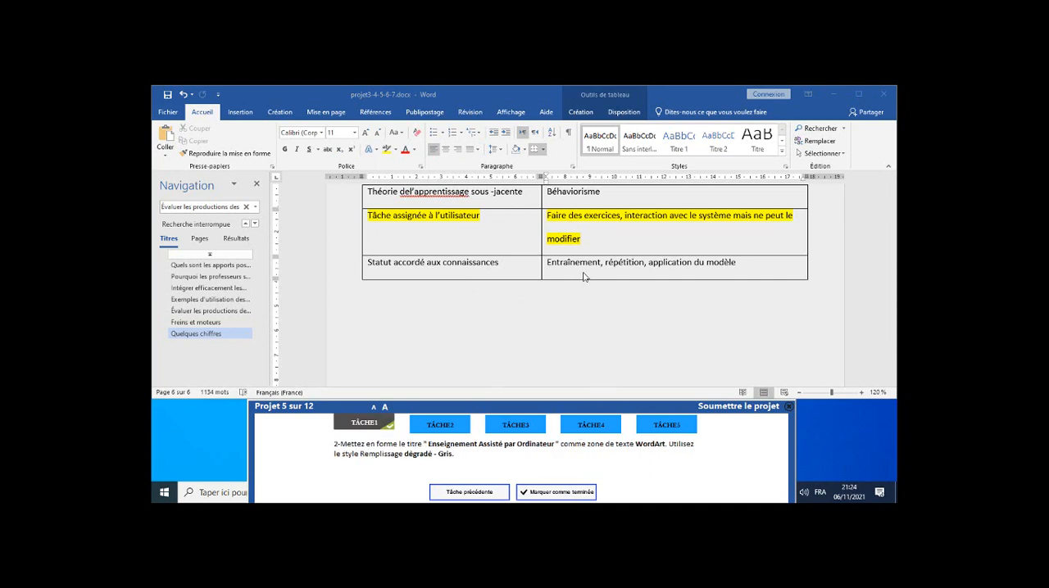
# Locate the title "Enseignement Assisté par Ordinateur" above the table and clear the old search text from the navigation pane.
pyautogui.scroll(5, 584, 276)
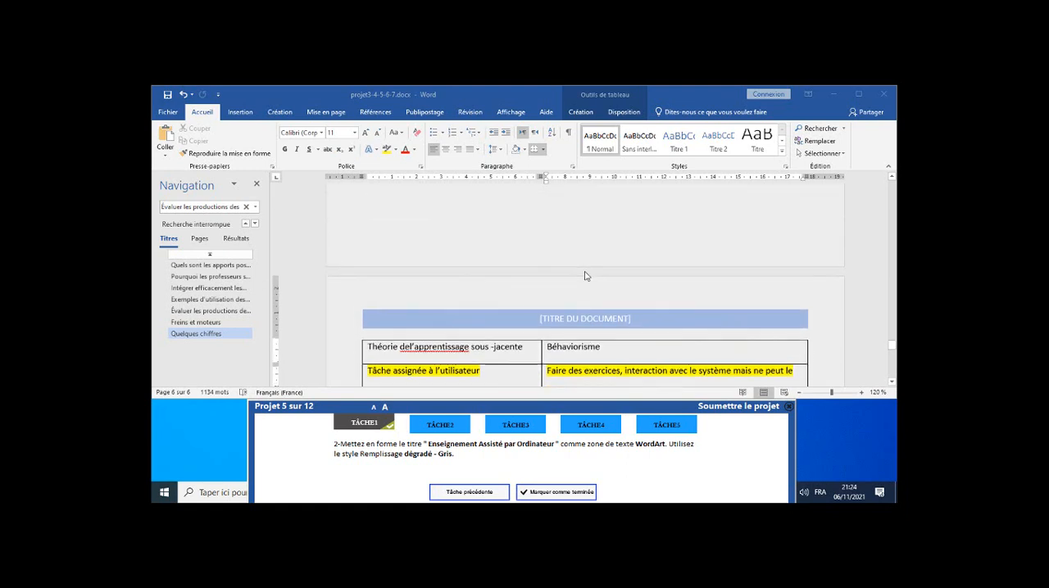
pyautogui.scroll(5, 584, 276)
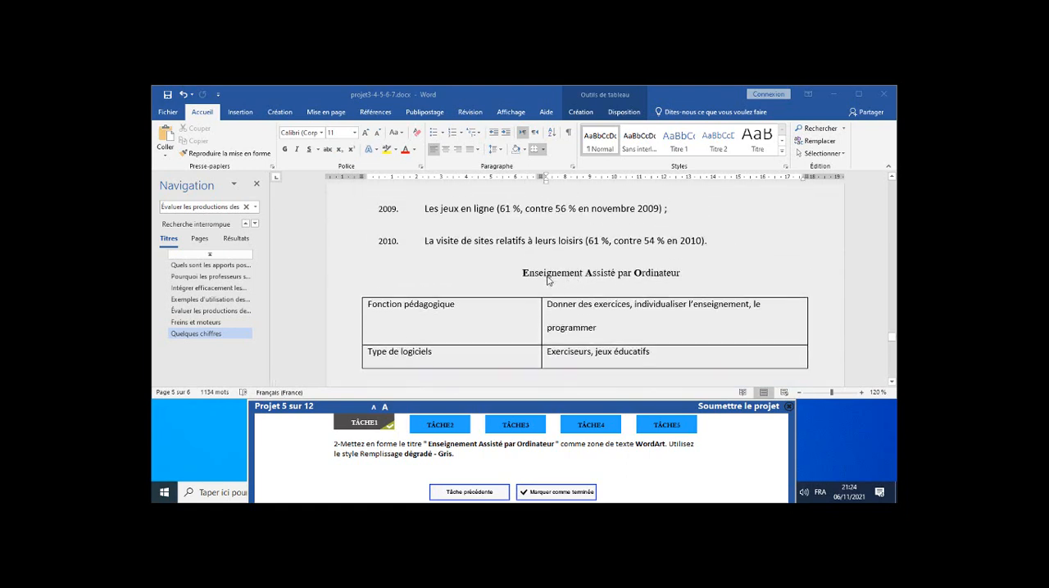
pyautogui.click(530, 273)
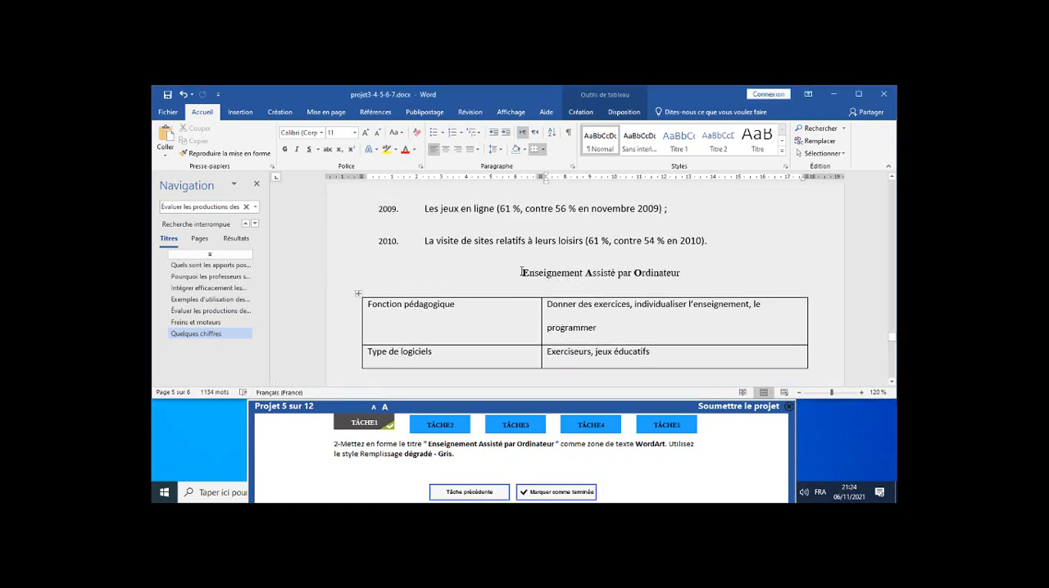
pyautogui.click(238, 238)
pyautogui.click(235, 205)
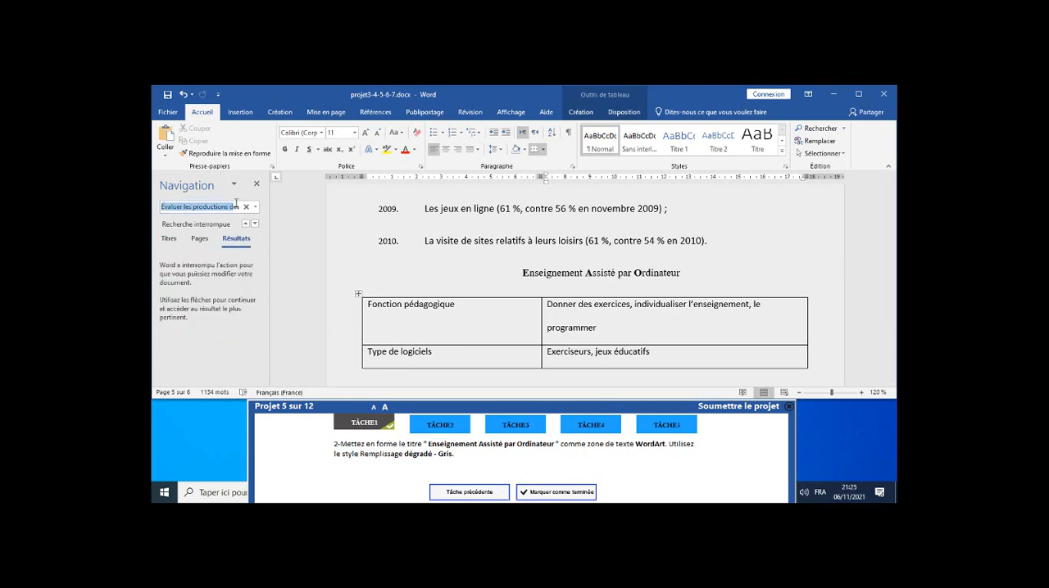
pyautogui.write('les apprenants')
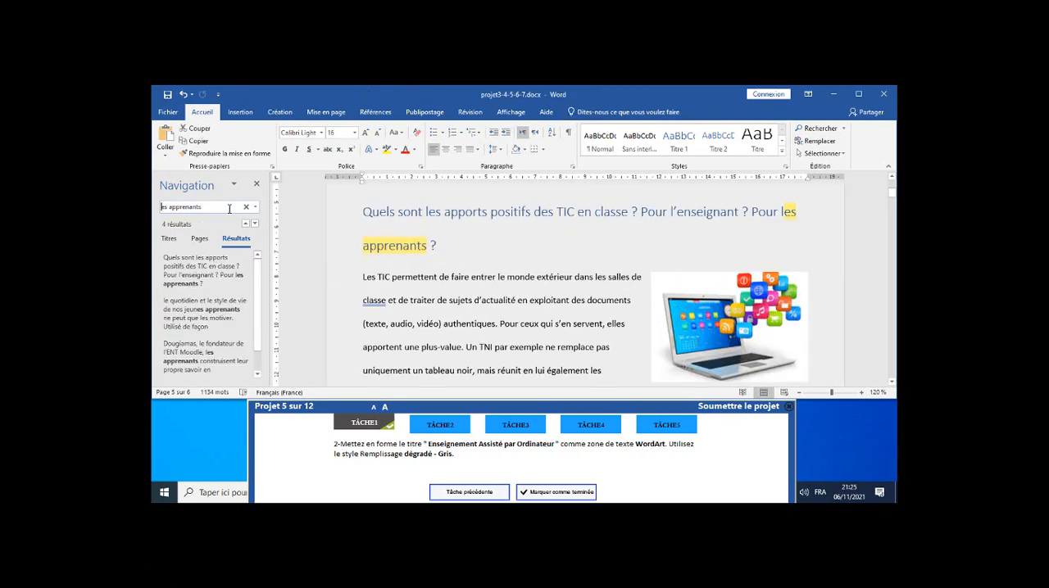
pyautogui.press('BackSpace')
pyautogui.press('BackSpace')
pyautogui.press('BackSpace')
pyautogui.press('BackSpace')
pyautogui.press('BackSpace')
pyautogui.press('BackSpace')
pyautogui.press('BackSpace')
pyautogui.press('BackSpace')
pyautogui.press('BackSpace')
pyautogui.press('BackSpace')
pyautogui.press('BackSpace')
pyautogui.press('BackSpace')
pyautogui.press('BackSpace')
pyautogui.press('BackSpace')
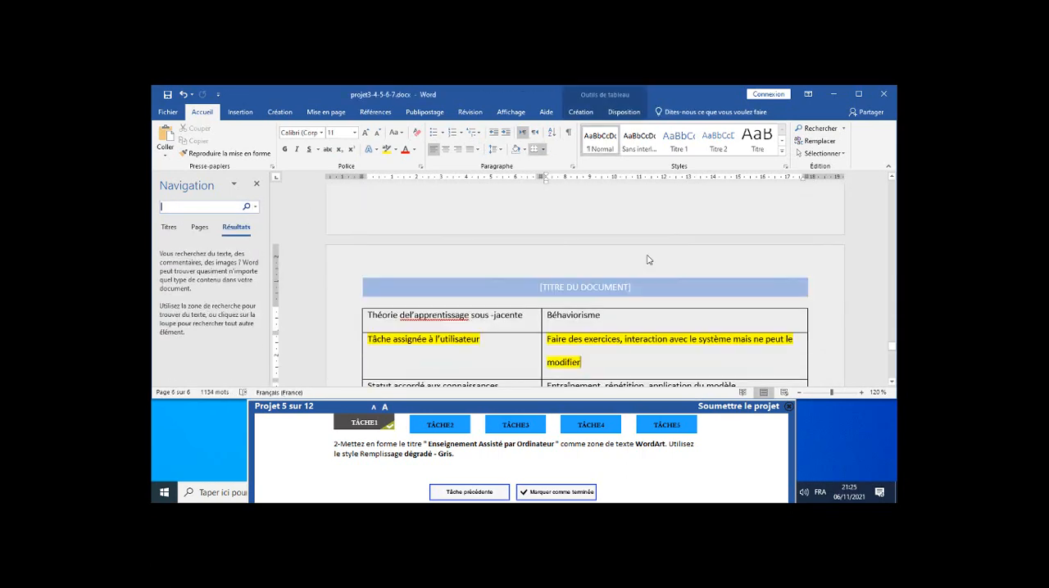
# Convert the title "Enseignement Assisté par Ordinateur" into a WordArt text box with the gradient grey fill style (Remplissage dégradé - Gris).
pyautogui.scroll(3, 648, 259)
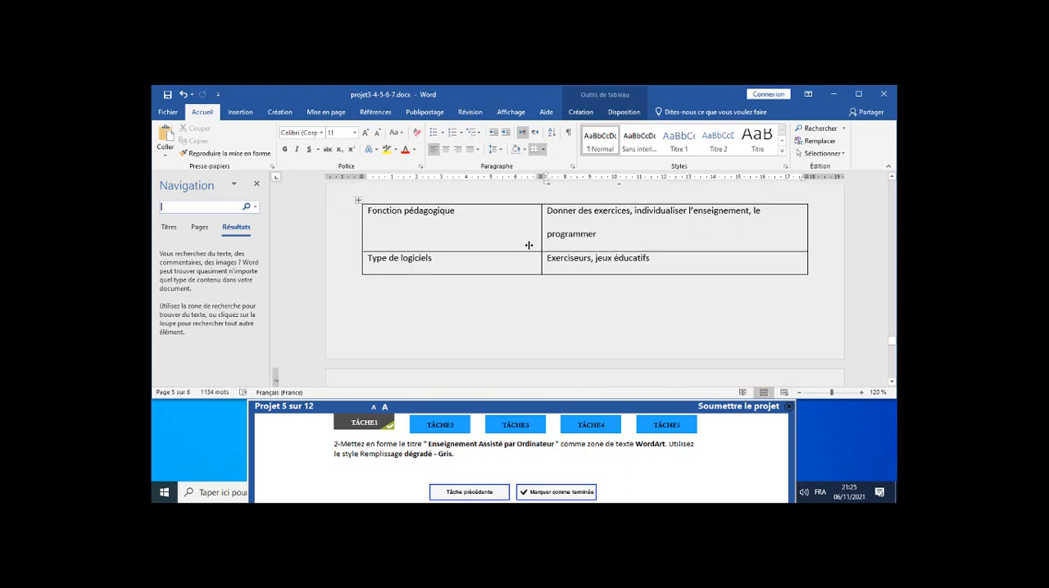
pyautogui.scroll(1, 609, 263)
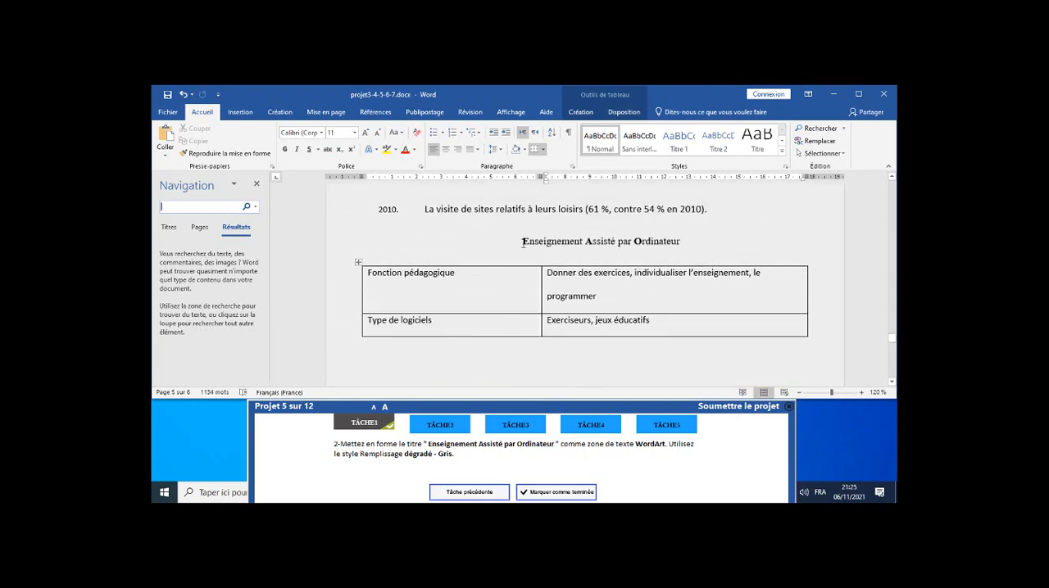
pyautogui.click(524, 243)
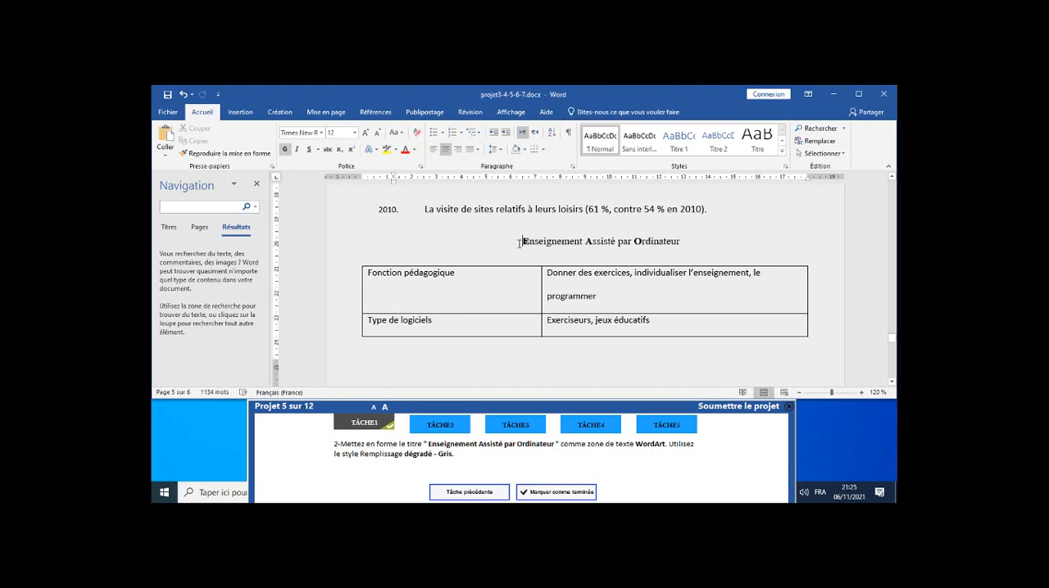
pyautogui.moveTo(523, 241); pyautogui.dragTo(680, 247)
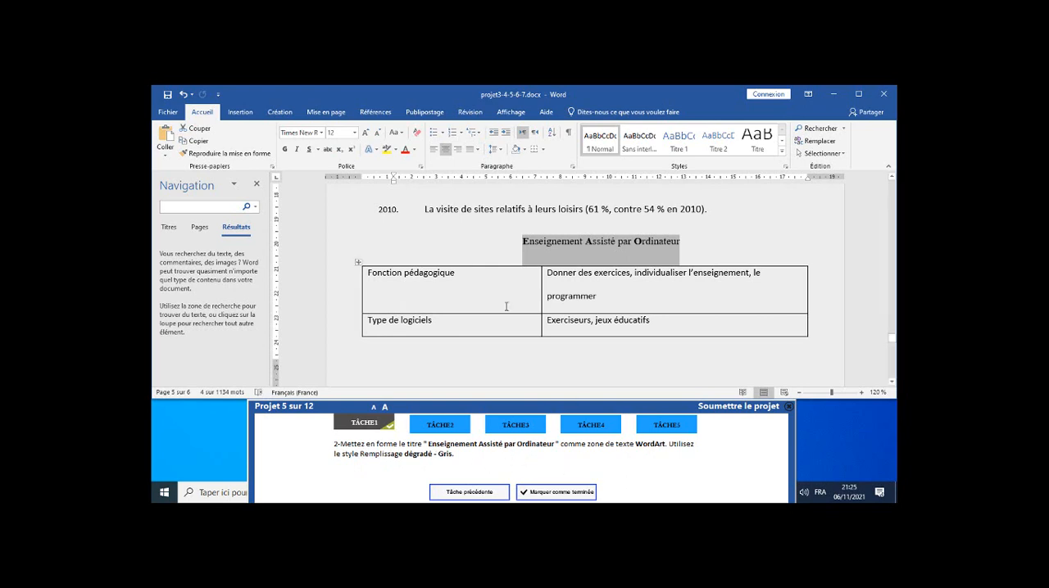
pyautogui.click(241, 112)
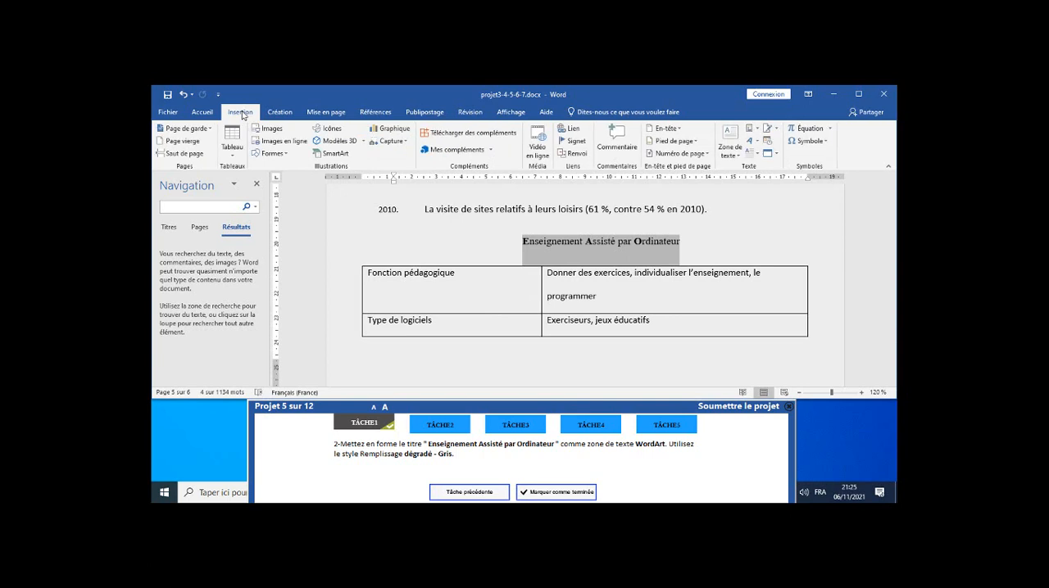
pyautogui.click(760, 145)
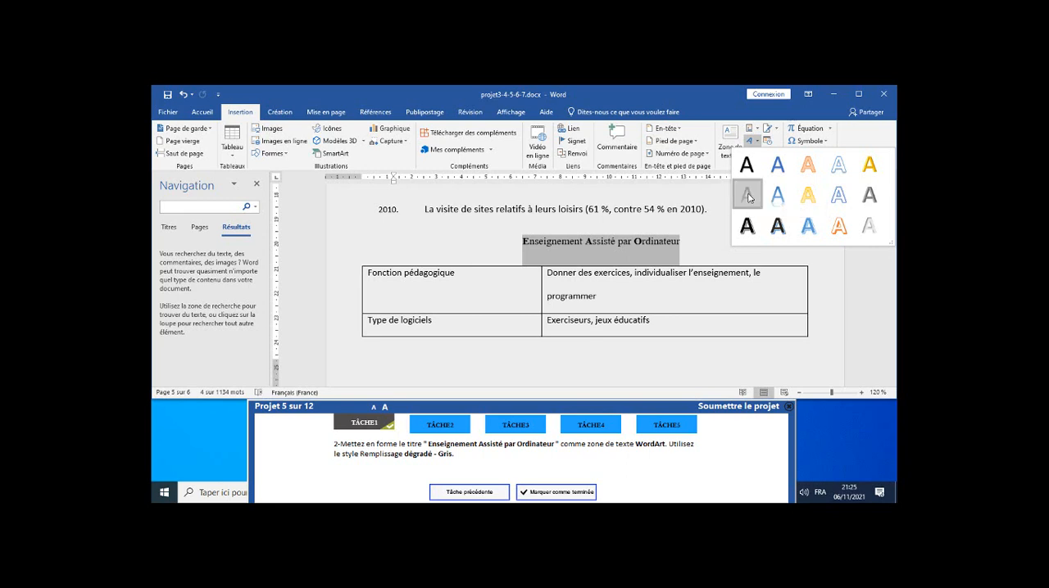
pyautogui.click(747, 197)
pyautogui.scroll(-5, 752, 212)
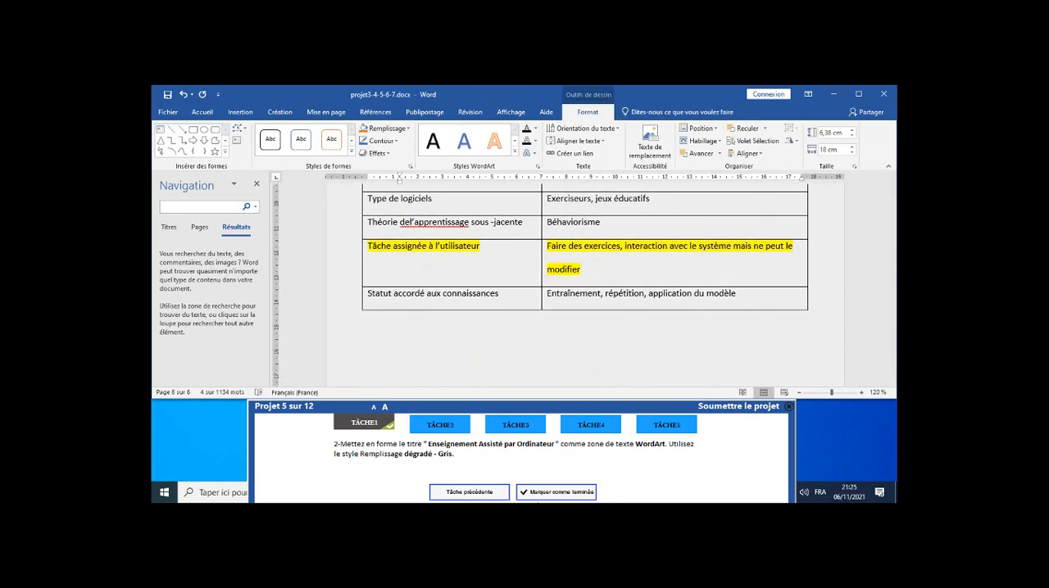
# Mark task 2 as completed and read task 3's find-and-replace instruction.
pyautogui.click(546, 493)
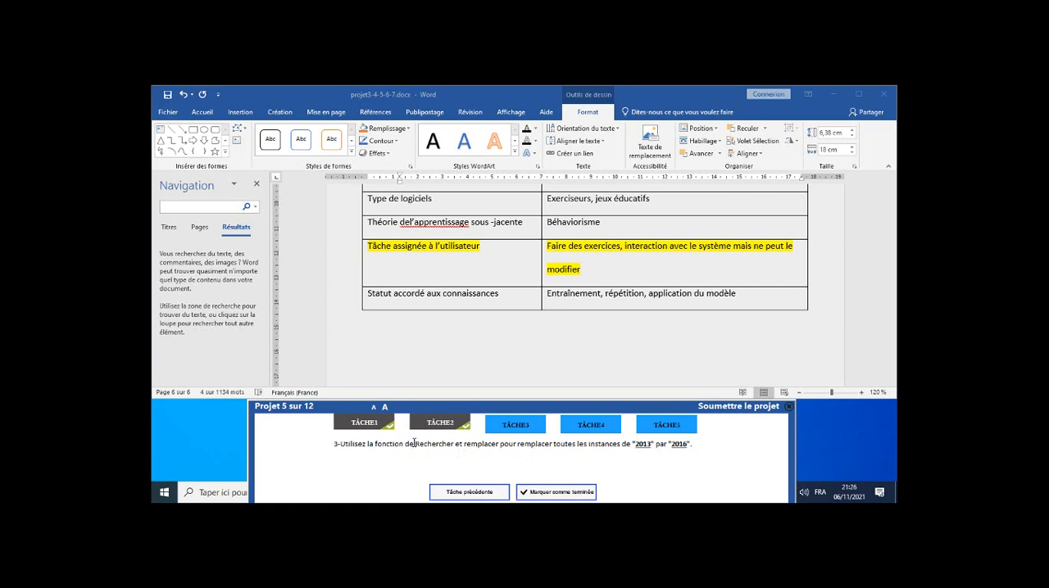
pyautogui.moveTo(423, 442); pyautogui.dragTo(499, 443)
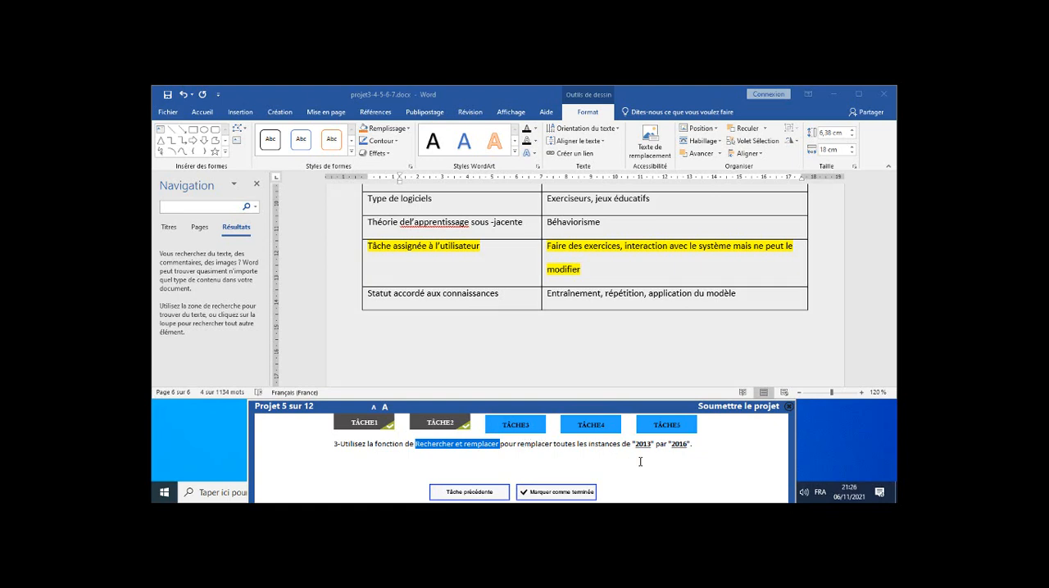
pyautogui.click(684, 458)
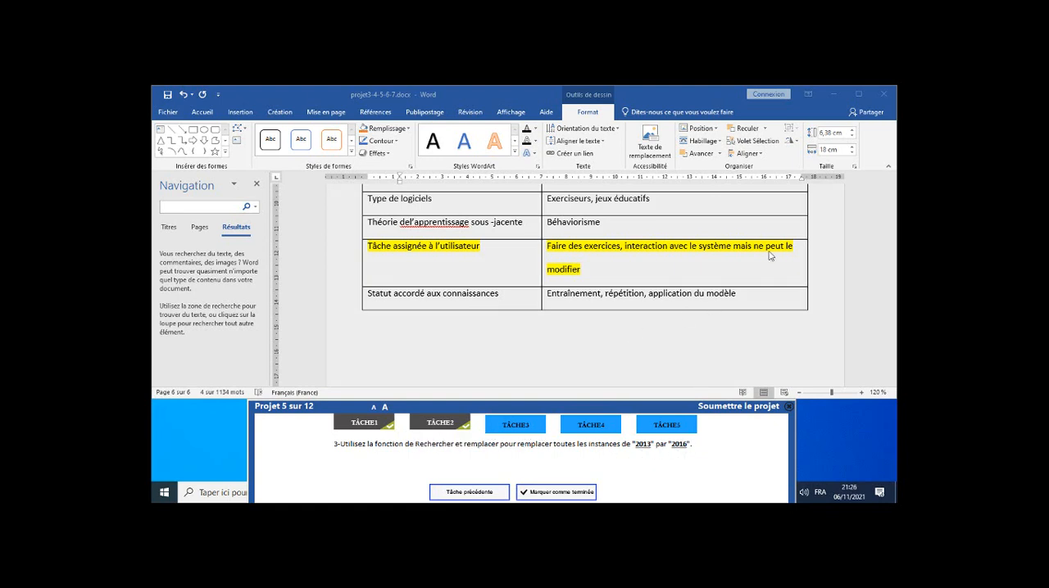
# Place the cursor in the title "Les TIC au service de l'enseignement" on the first page and close the navigation pane.
pyautogui.click(205, 114)
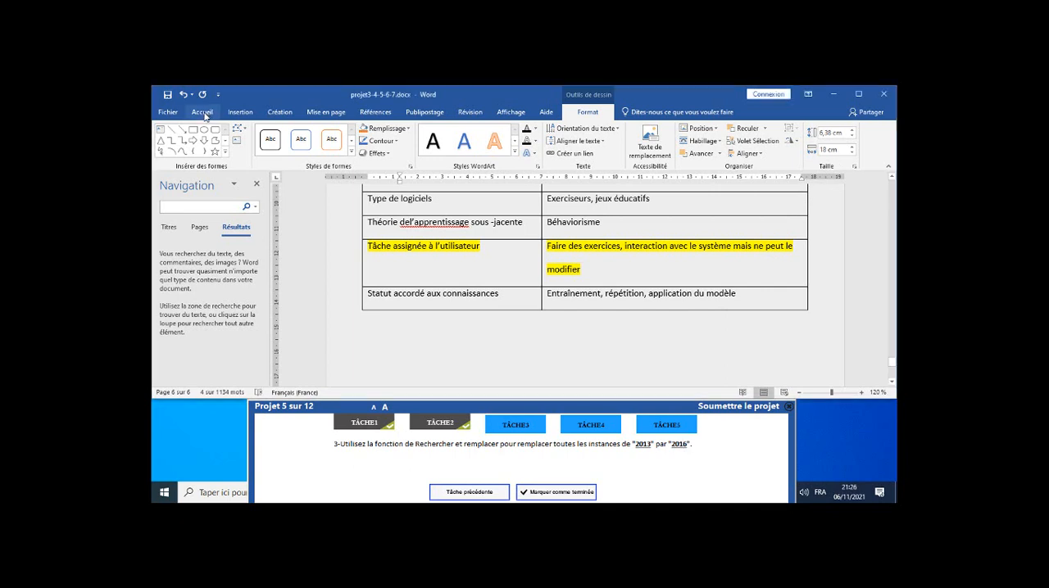
pyautogui.click(205, 114)
pyautogui.scroll(10, 390, 218)
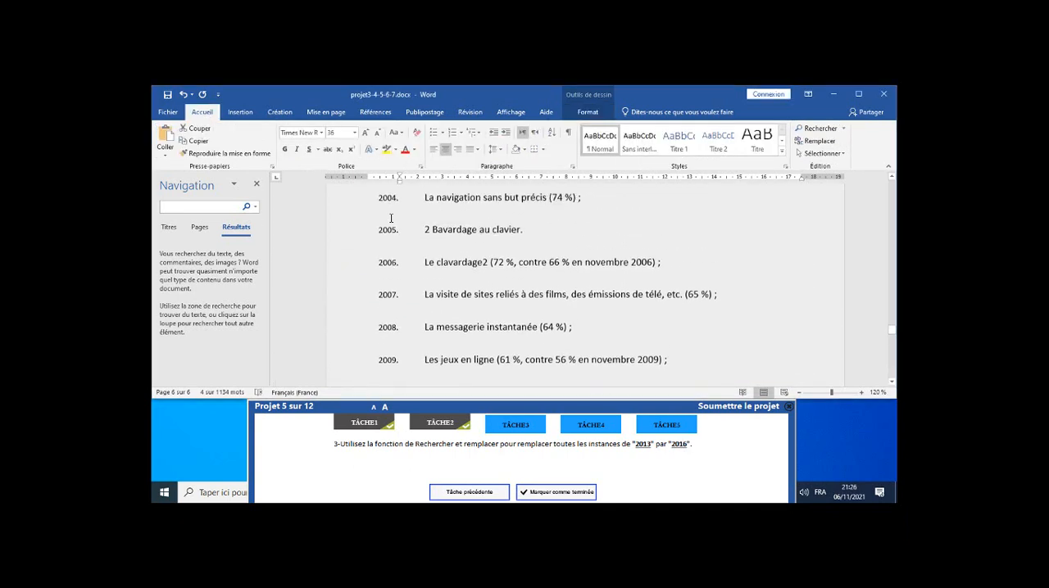
pyautogui.scroll(5, 391, 218)
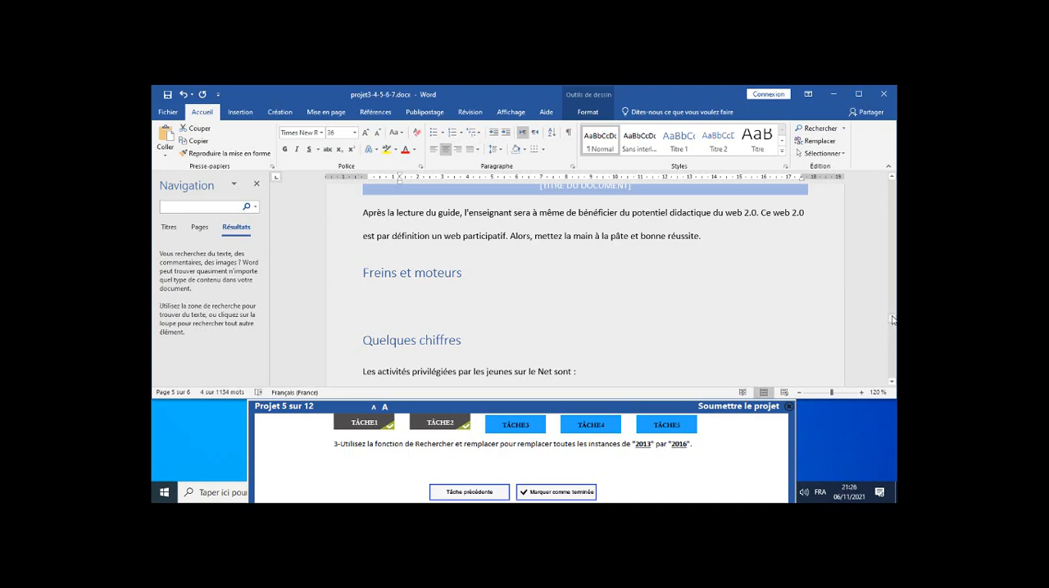
pyautogui.moveTo(892, 319); pyautogui.dragTo(893, 182)
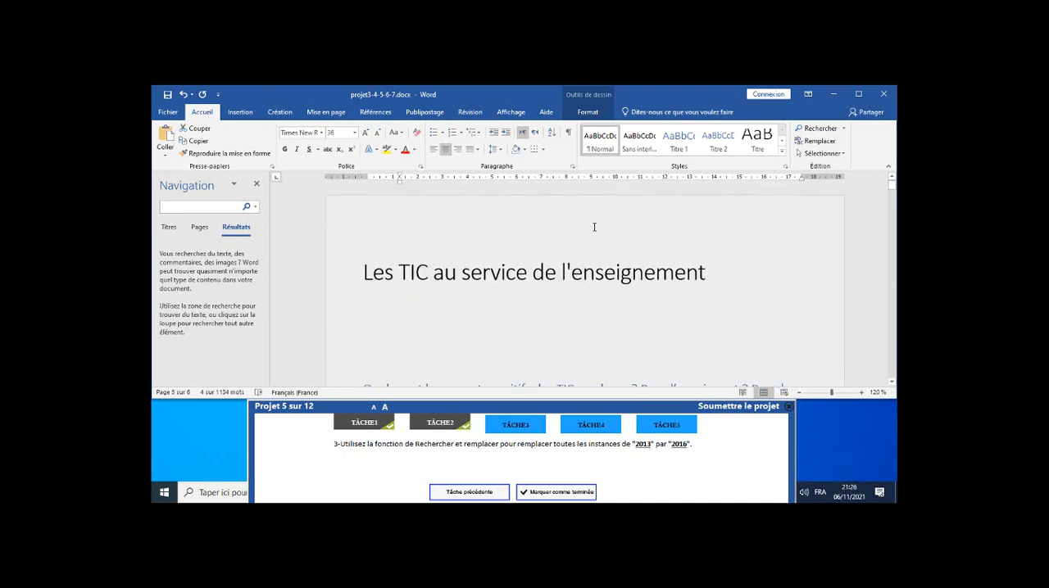
pyautogui.click(495, 263)
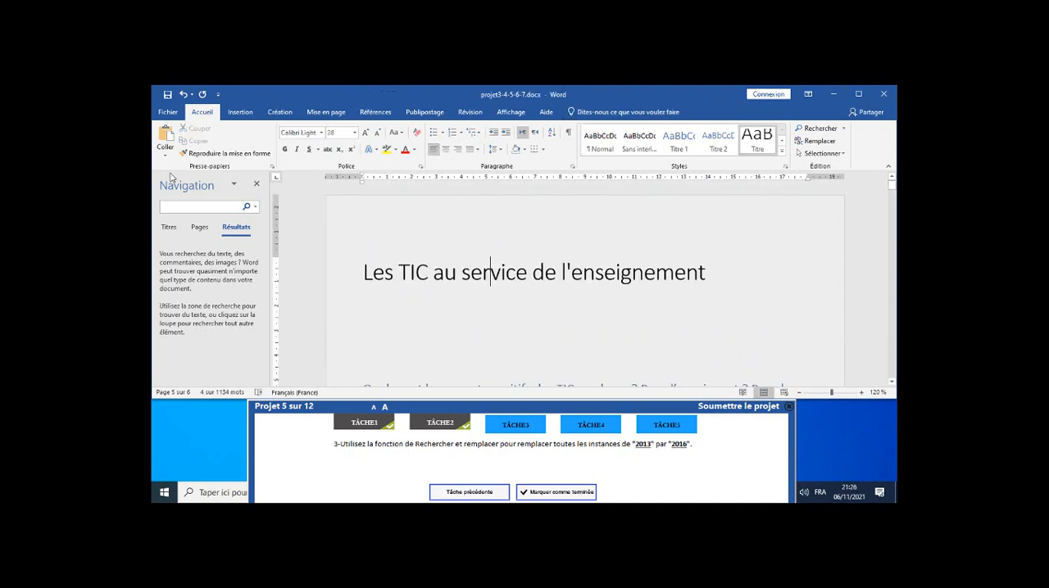
pyautogui.click(258, 182)
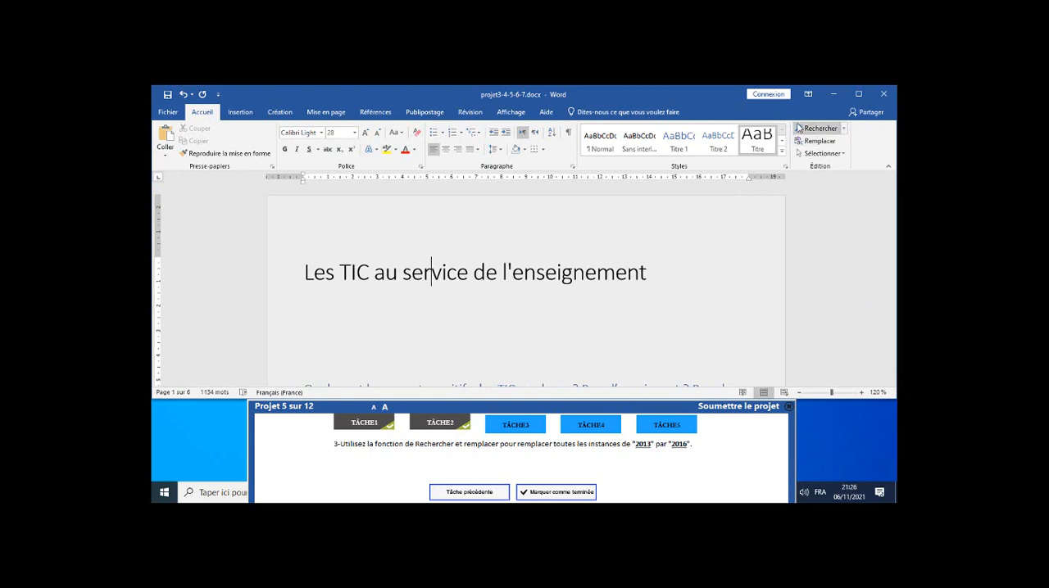
# Replace all instances of "2013" with "2016" in the document and mark task 3 as completed.
pyautogui.click(843, 129)
pyautogui.click(843, 129)
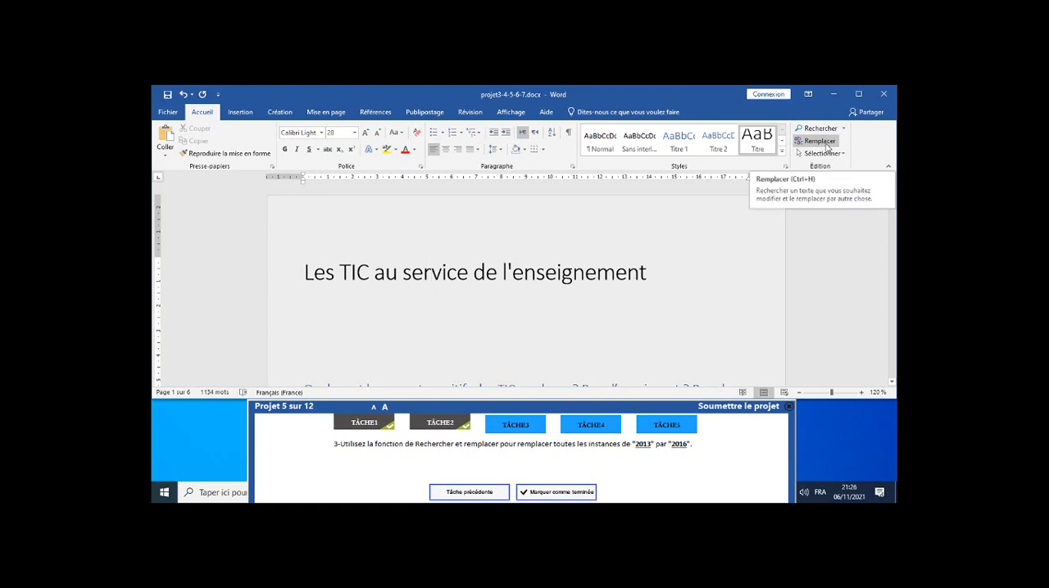
pyautogui.click(827, 144)
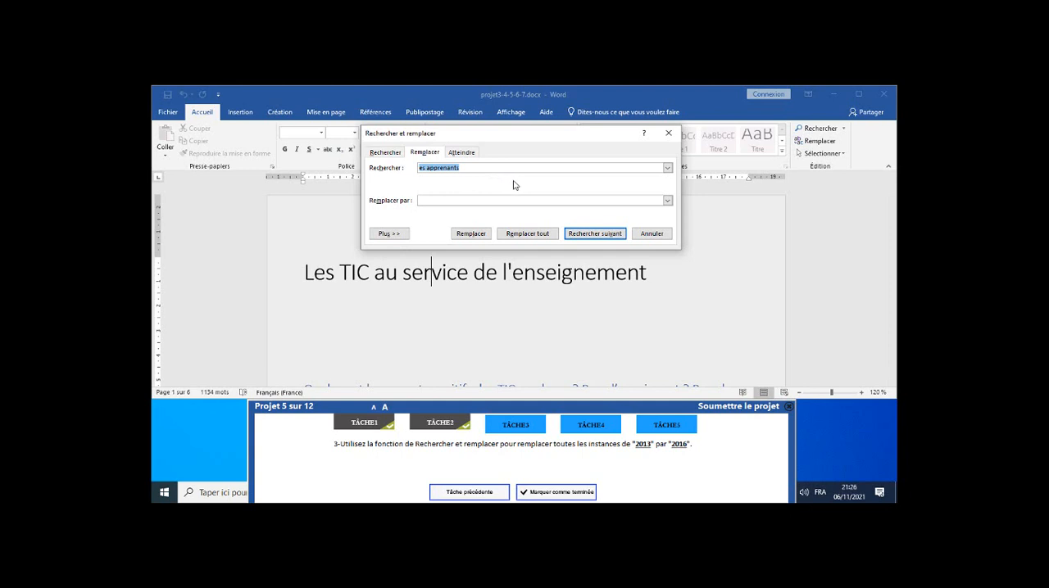
pyautogui.write('2013')
pyautogui.click(482, 202)
pyautogui.write('201')
pyautogui.click(537, 235)
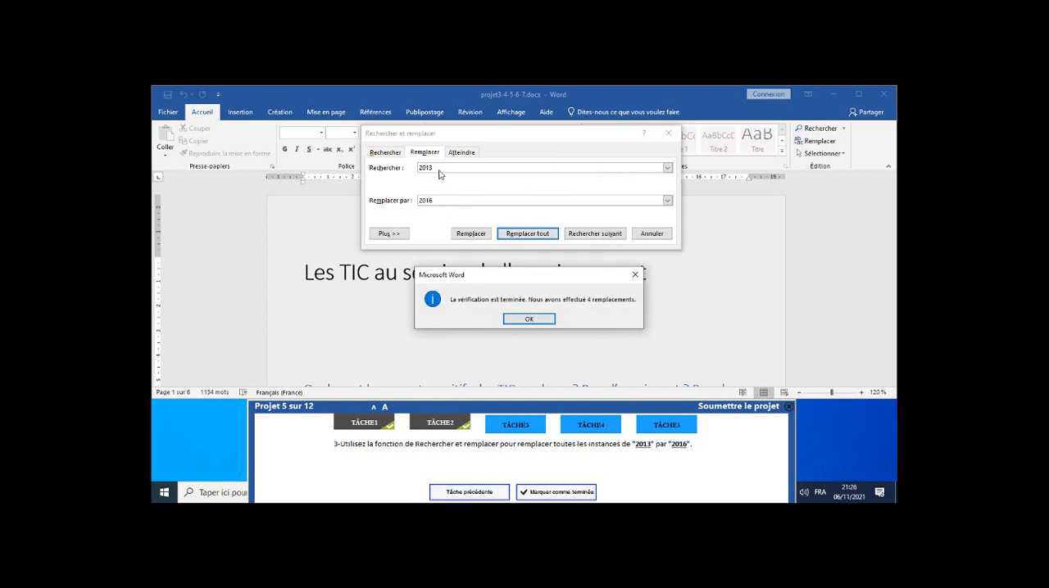
pyautogui.click(530, 320)
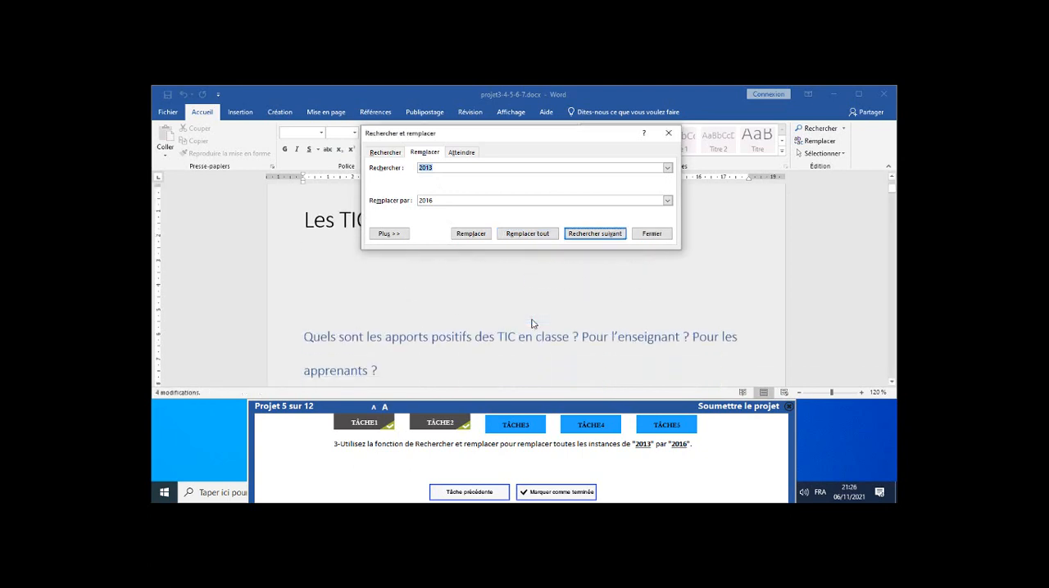
pyautogui.click(653, 235)
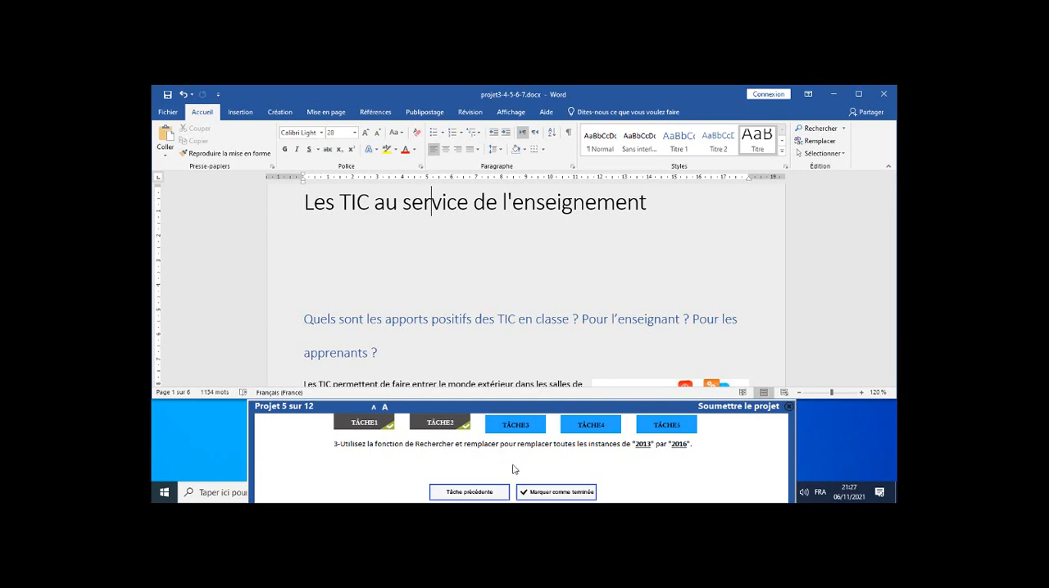
pyautogui.click(556, 492)
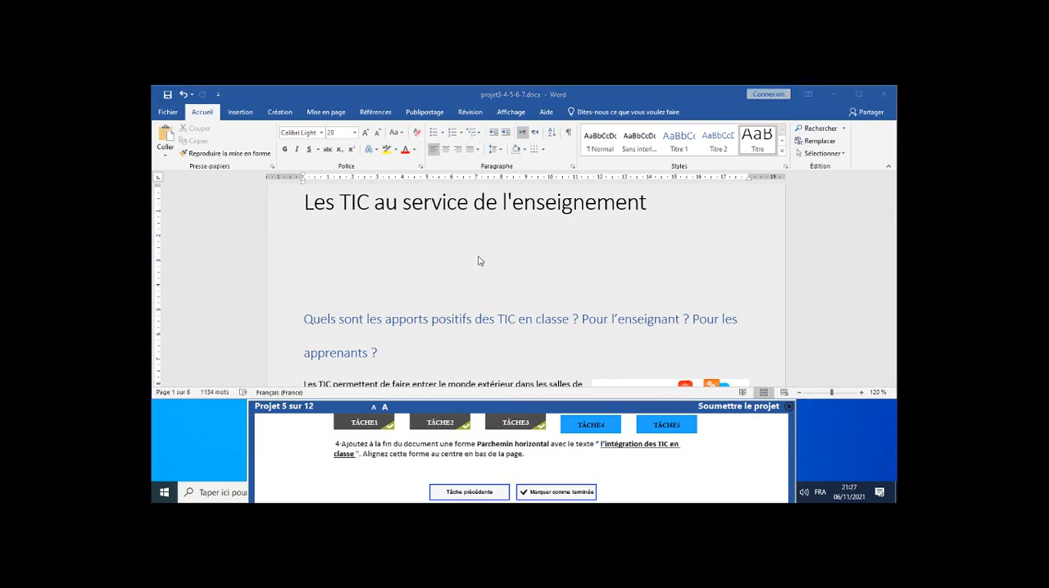
# Draw a horizontal scroll shape (Parchemin horizontal) about 13.5 cm wide and 1.6 cm high below the table on the last page.
pyautogui.scroll(-15, 482, 256)
pyautogui.scroll(-15, 483, 247)
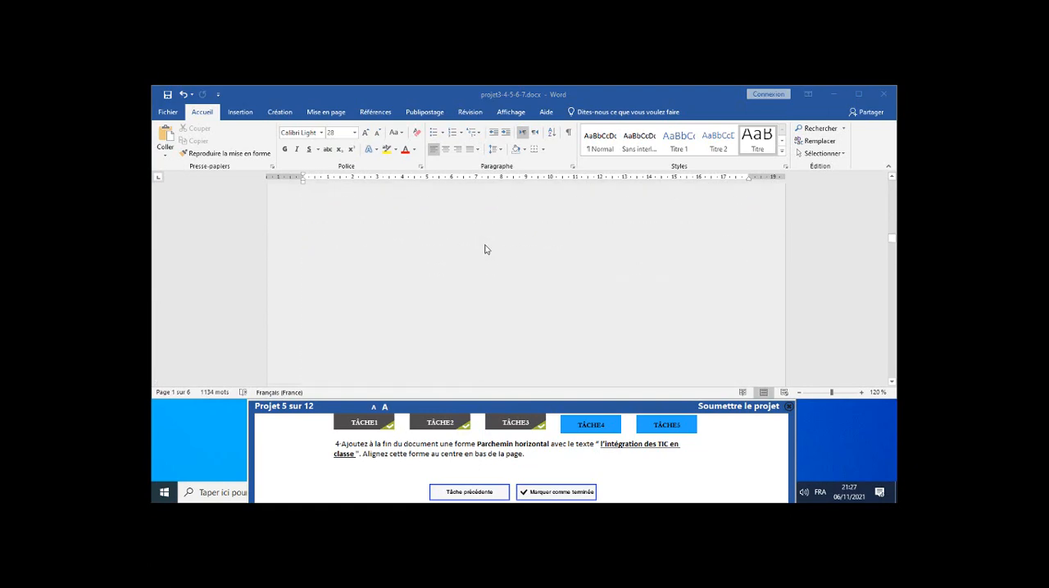
pyautogui.scroll(-20, 481, 248)
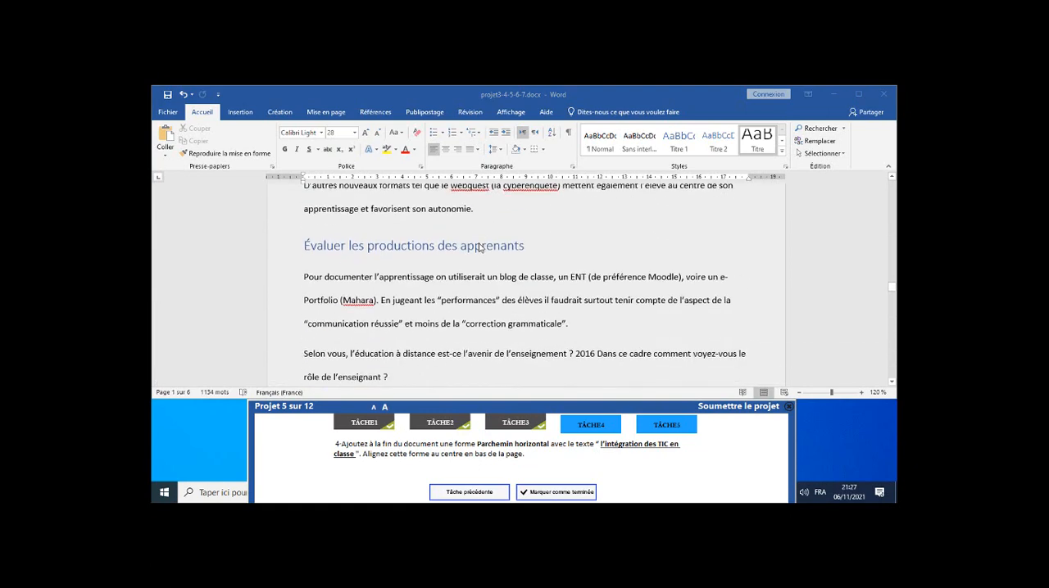
pyautogui.scroll(-20, 480, 245)
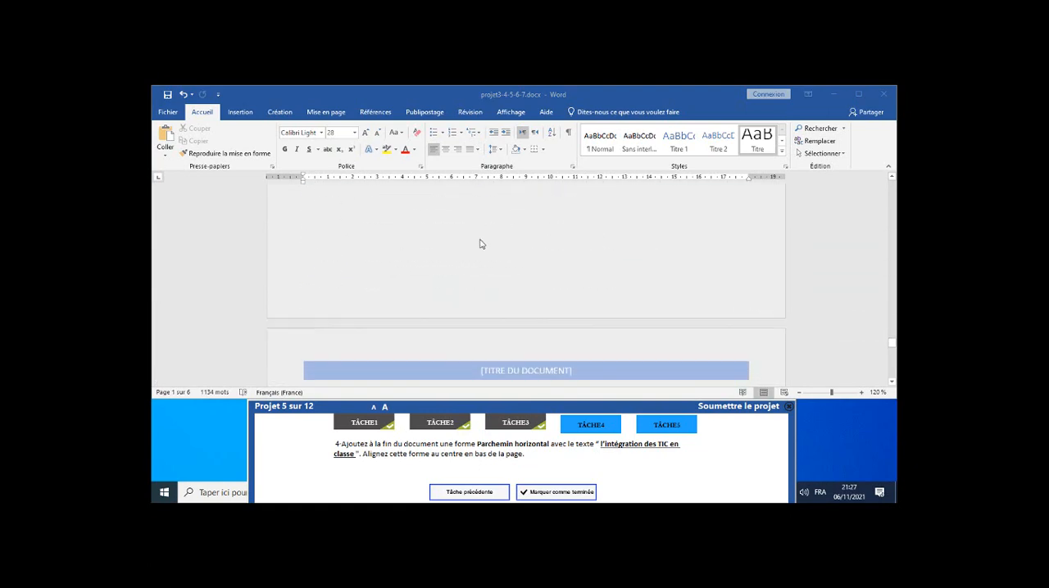
pyautogui.scroll(-1, 520, 239)
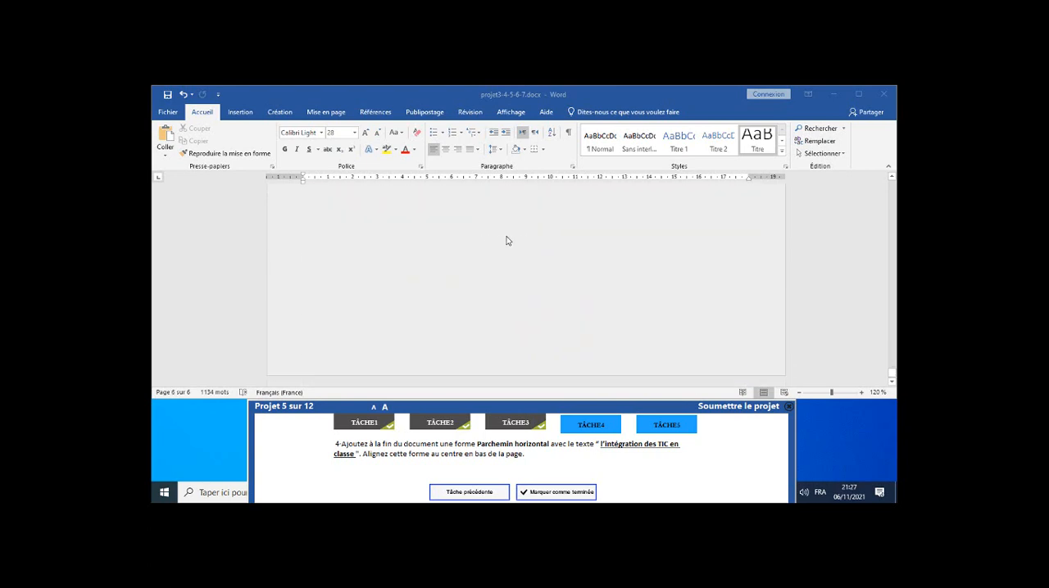
pyautogui.scroll(4, 503, 245)
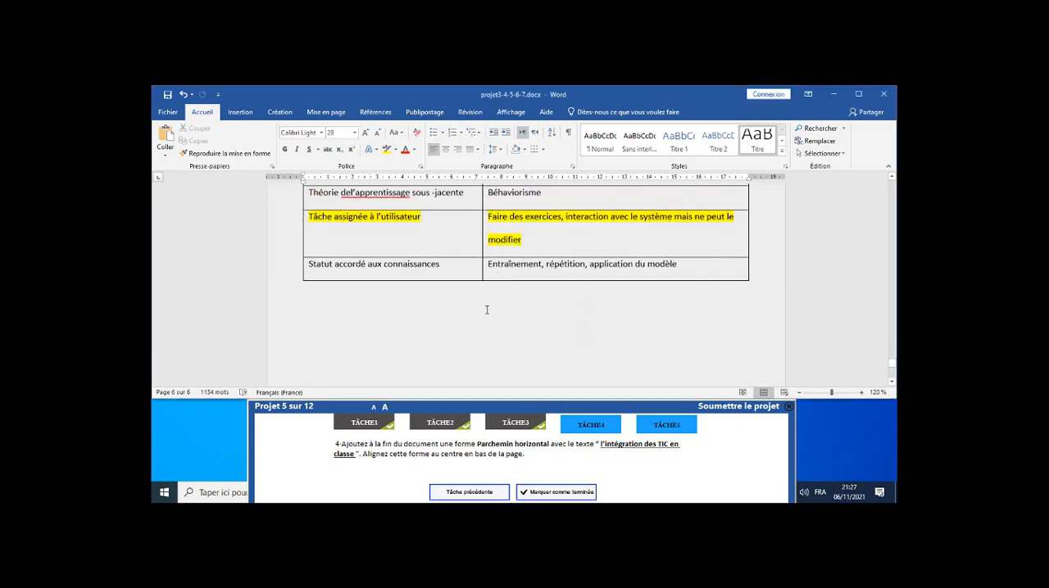
pyautogui.click(488, 308)
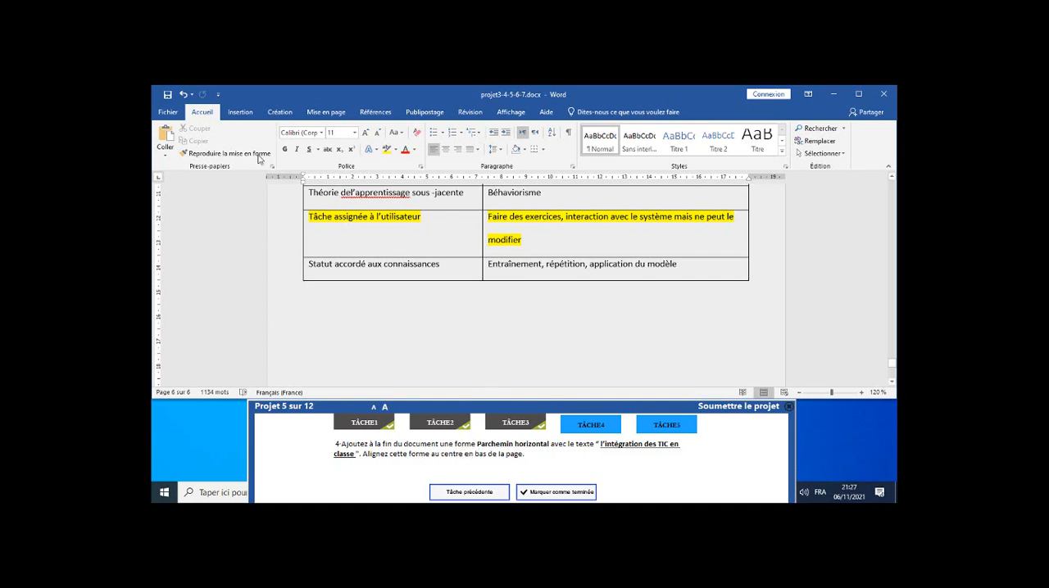
pyautogui.click(243, 113)
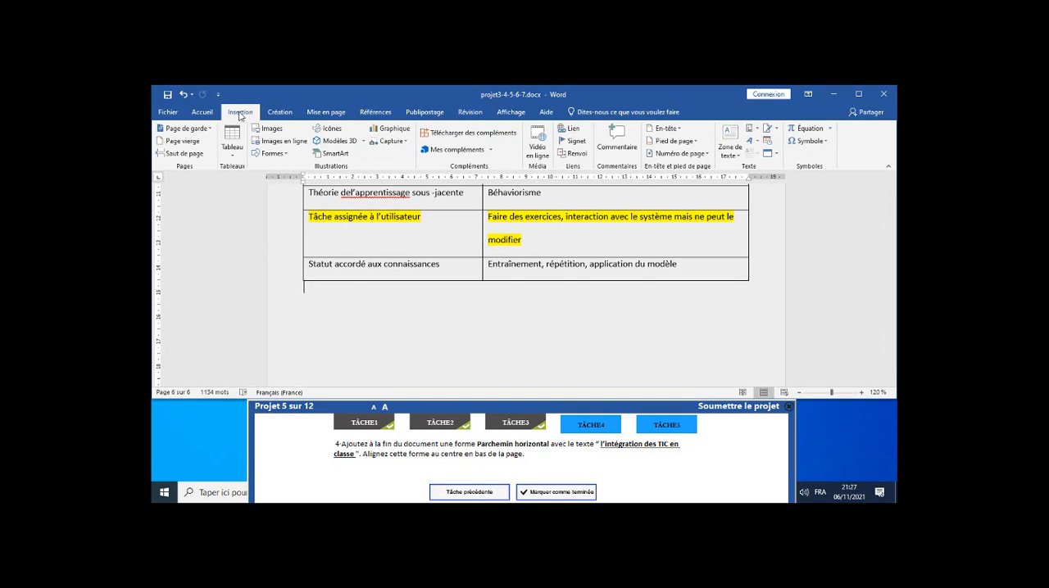
pyautogui.click(281, 154)
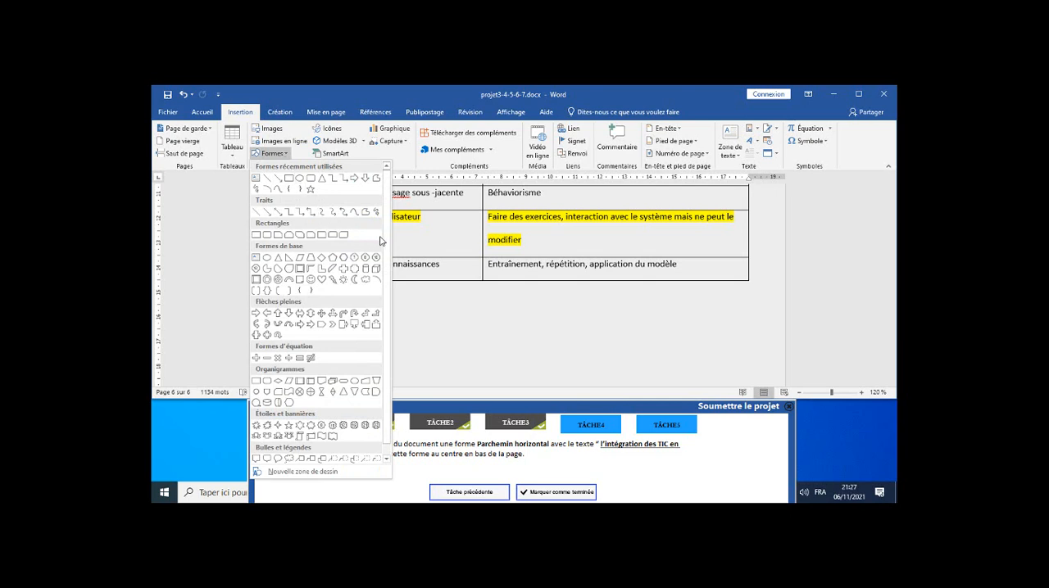
pyautogui.scroll(-1, 375, 257)
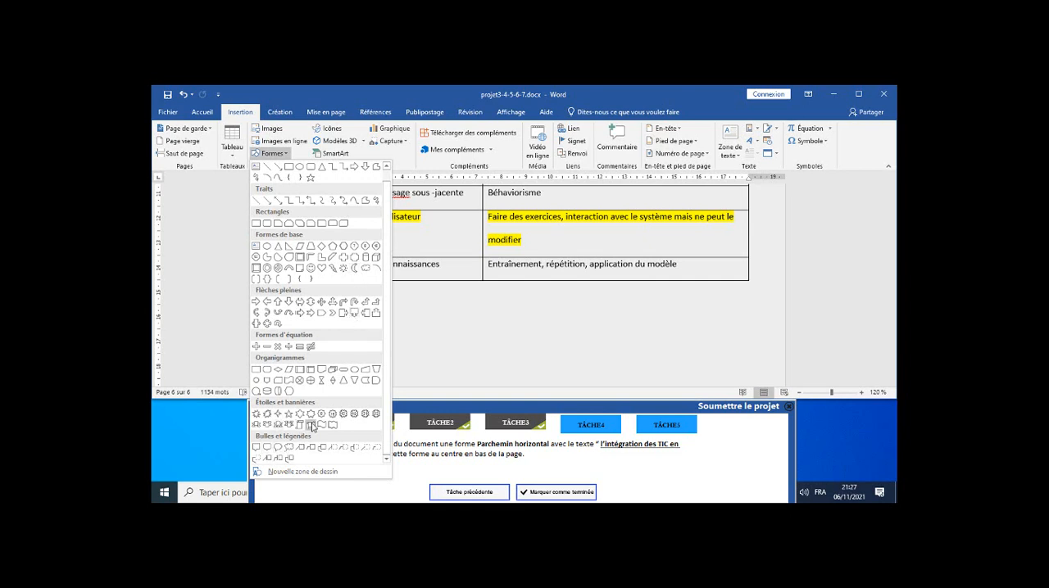
pyautogui.click(310, 425)
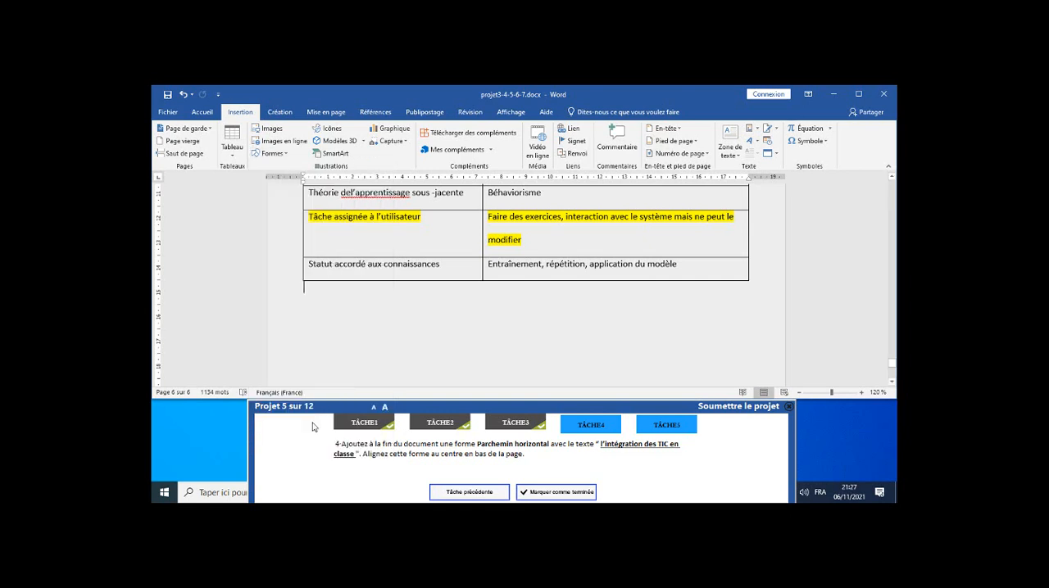
pyautogui.moveTo(399, 305)
pyautogui.mouseDown()
pyautogui.moveTo(466, 333)
pyautogui.moveTo(729, 343)
pyautogui.mouseUp()
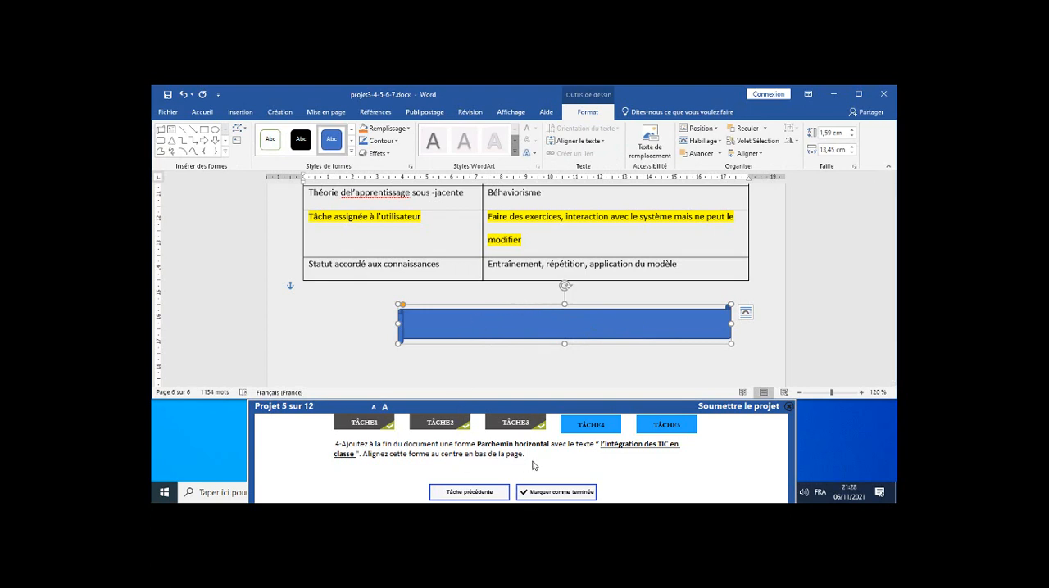
# Add the text "L'intégration des TIC en classe" inside the horizontal scroll shape.
pyautogui.rightClick(570, 326)
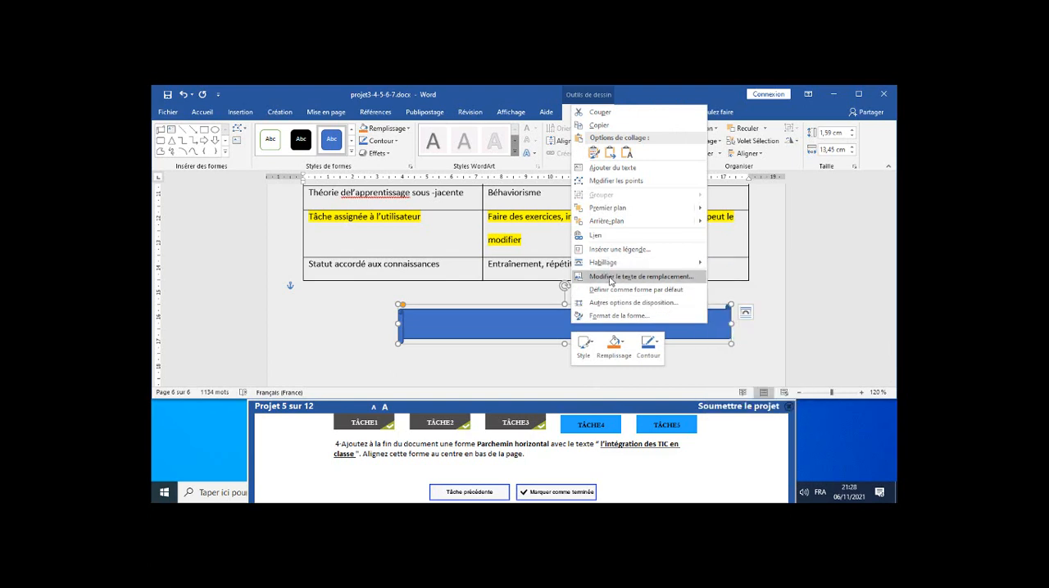
pyautogui.click(618, 169)
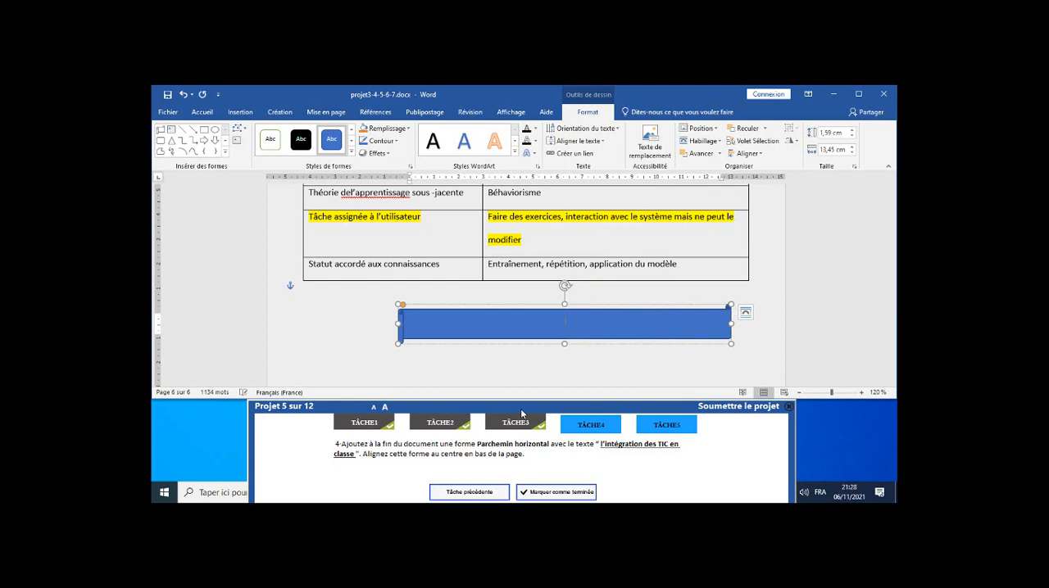
pyautogui.write("L'")
pyautogui.write('int')
pyautogui.write('égr')
pyautogui.write('atio')
pyautogui.write('n')
pyautogui.write(' des')
pyautogui.write(' T')
pyautogui.write('IC')
pyautogui.write(' en')
pyautogui.write(' cla')
pyautogui.write('sse')
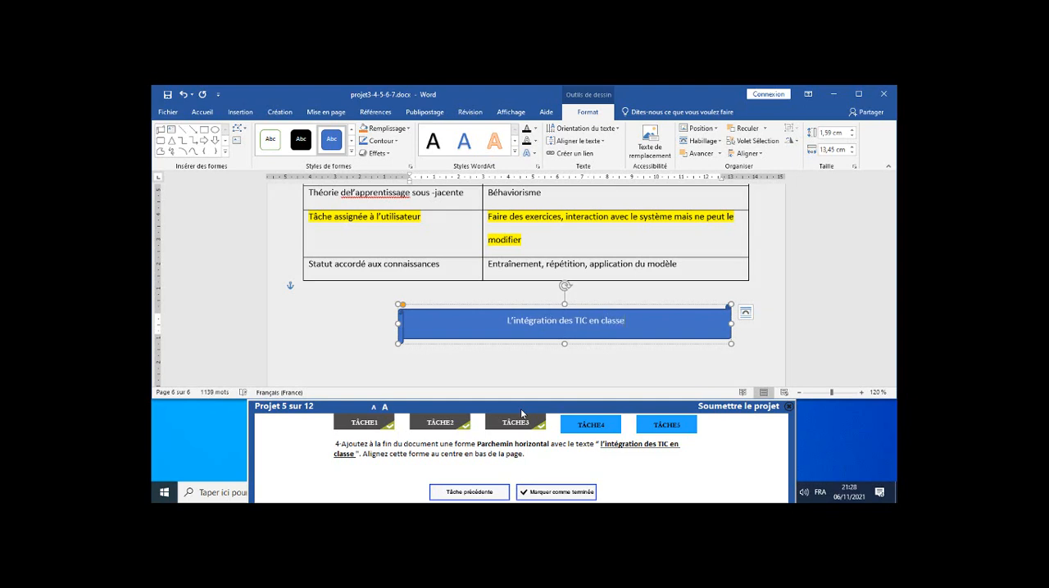
# Position the scroll shape at the bottom centre of the page with square text wrapping and mark task 4 as completed.
pyautogui.click(672, 306)
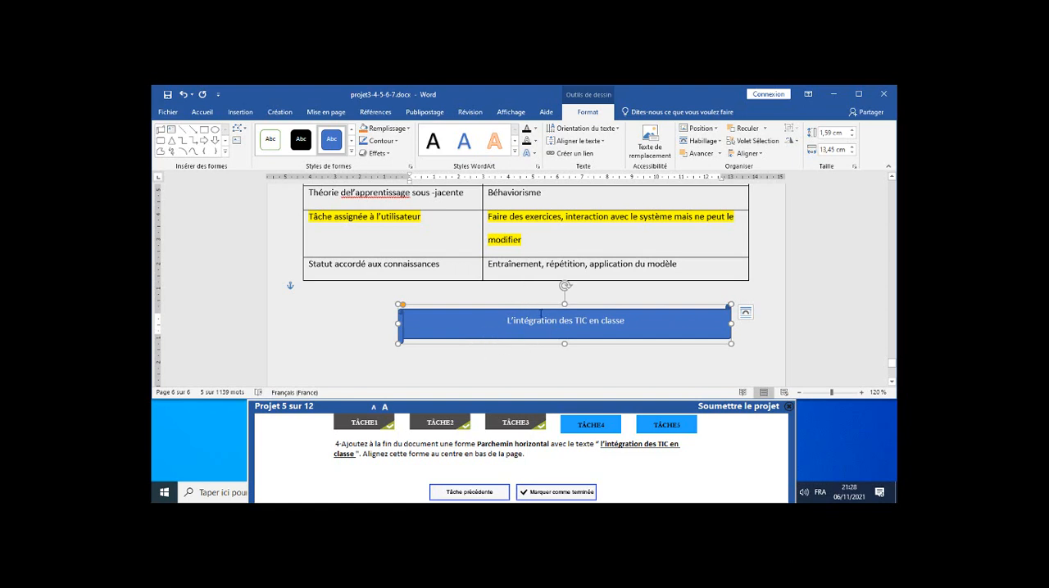
pyautogui.click(716, 131)
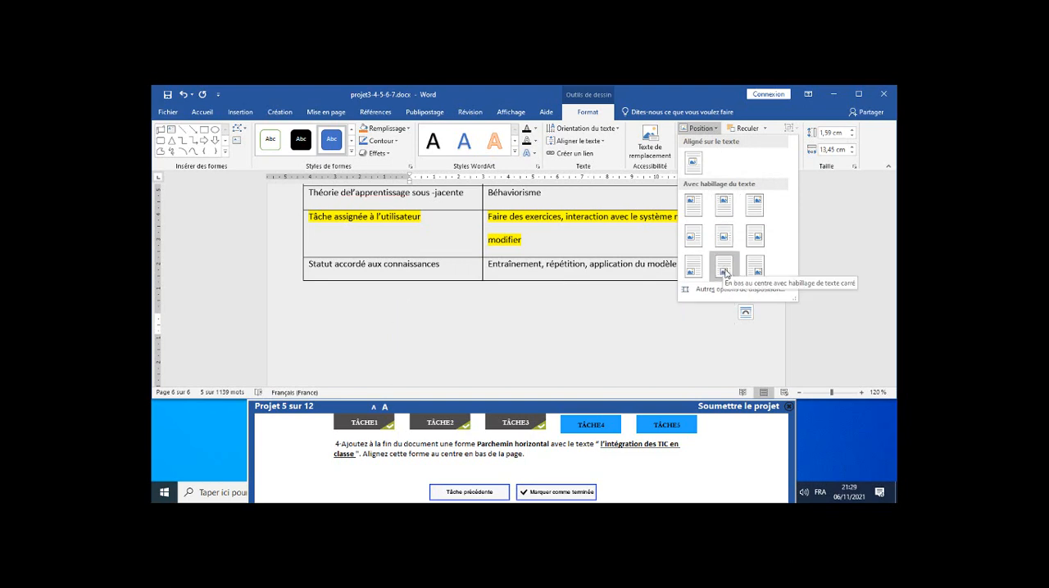
pyautogui.click(724, 271)
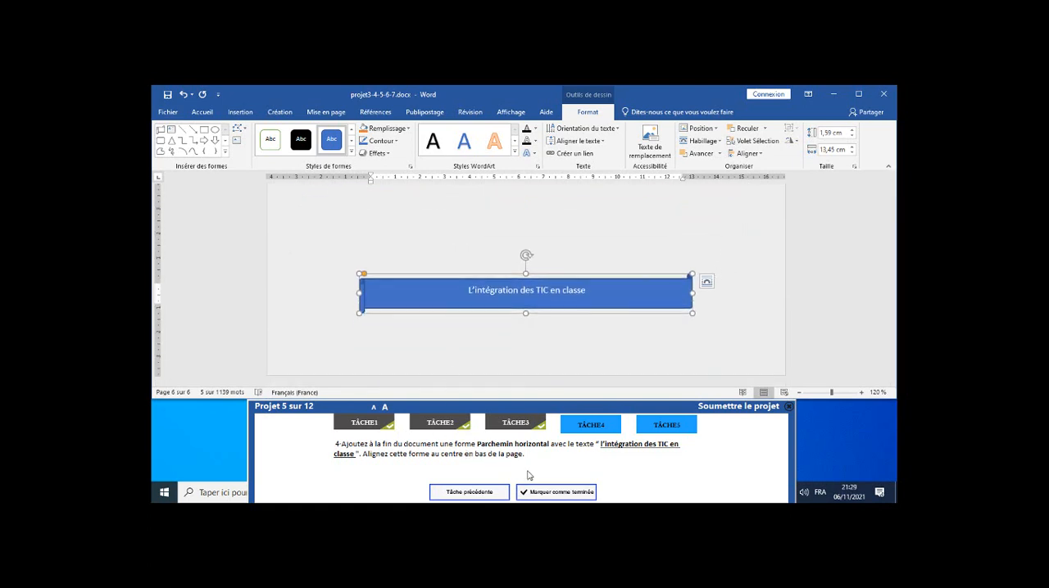
pyautogui.click(564, 493)
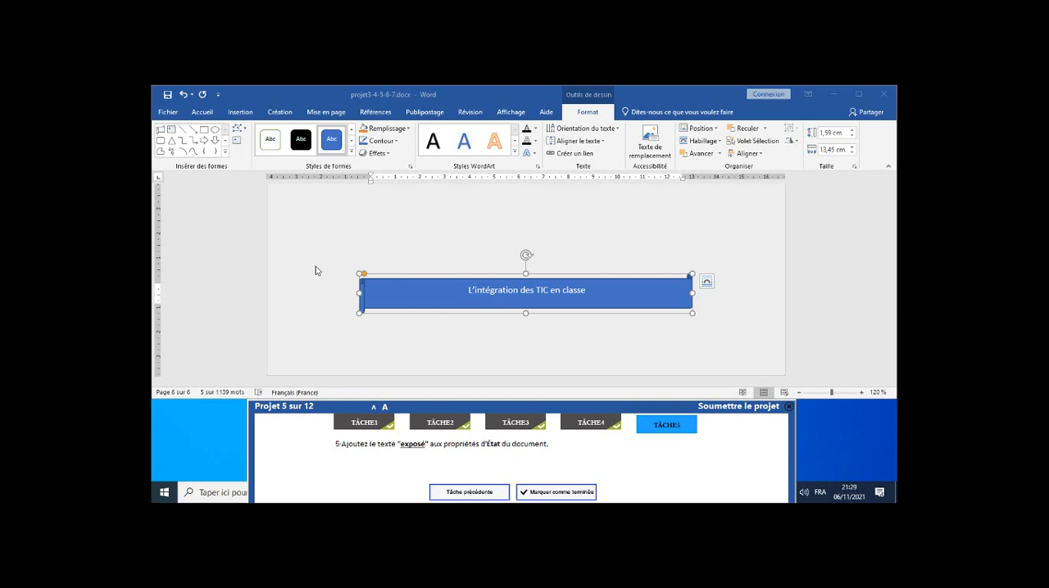
# Set the document's État property to "exposé" and mark task 5 of project 5 as completed.
pyautogui.click(170, 113)
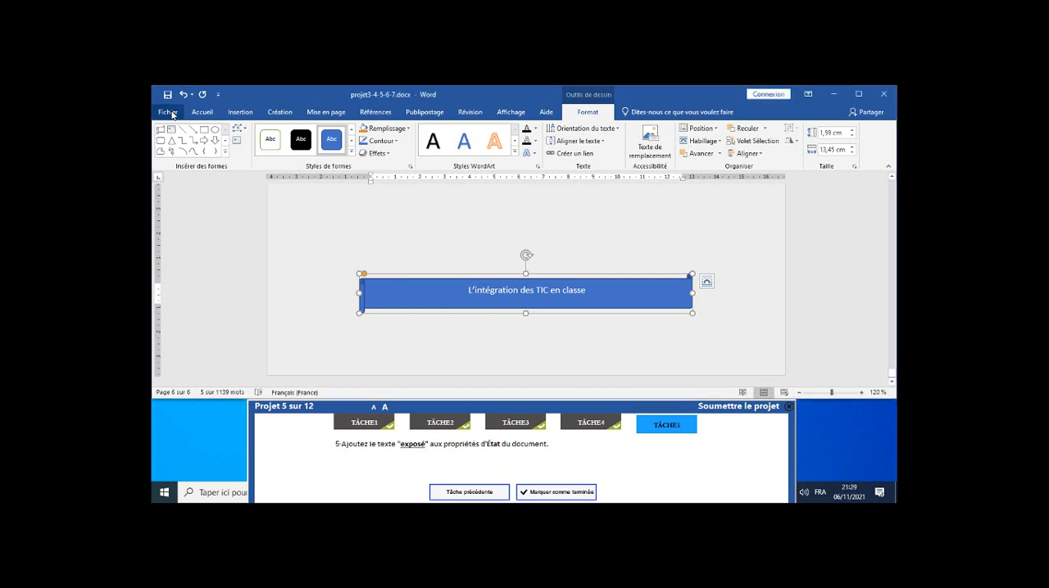
pyautogui.click(173, 114)
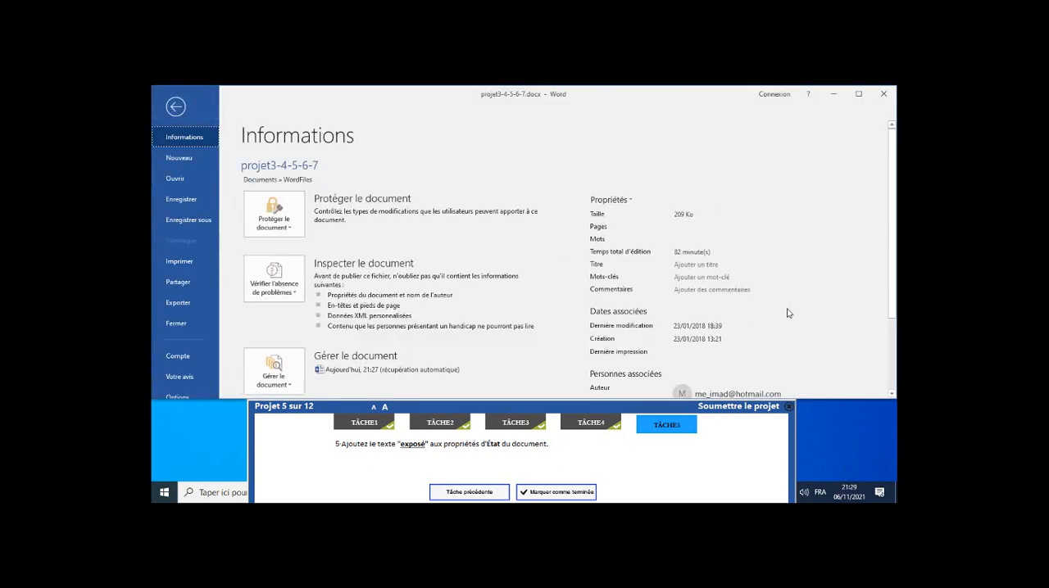
pyautogui.scroll(-3, 705, 230)
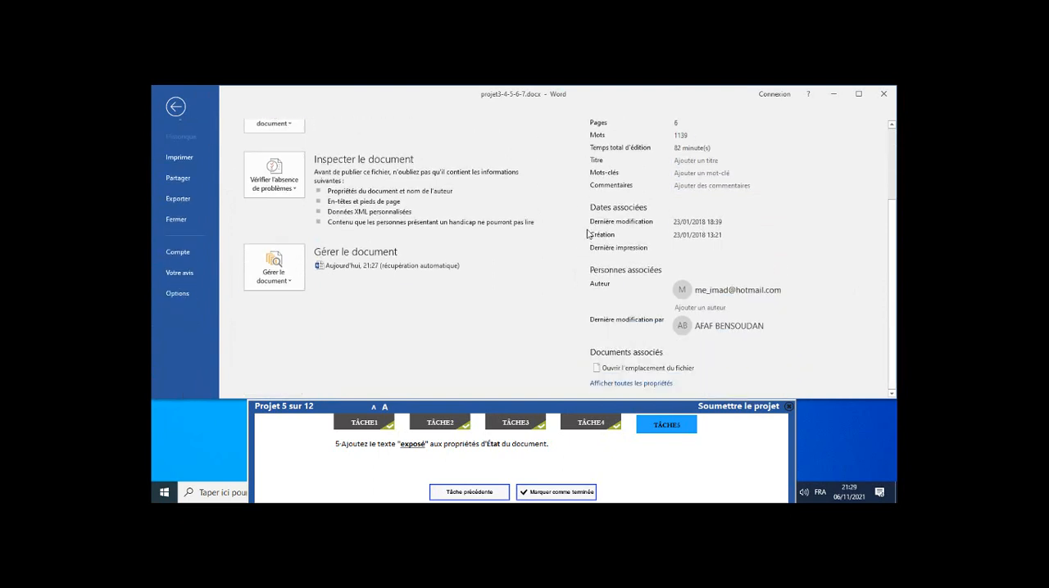
pyautogui.click(632, 385)
pyautogui.click(688, 210)
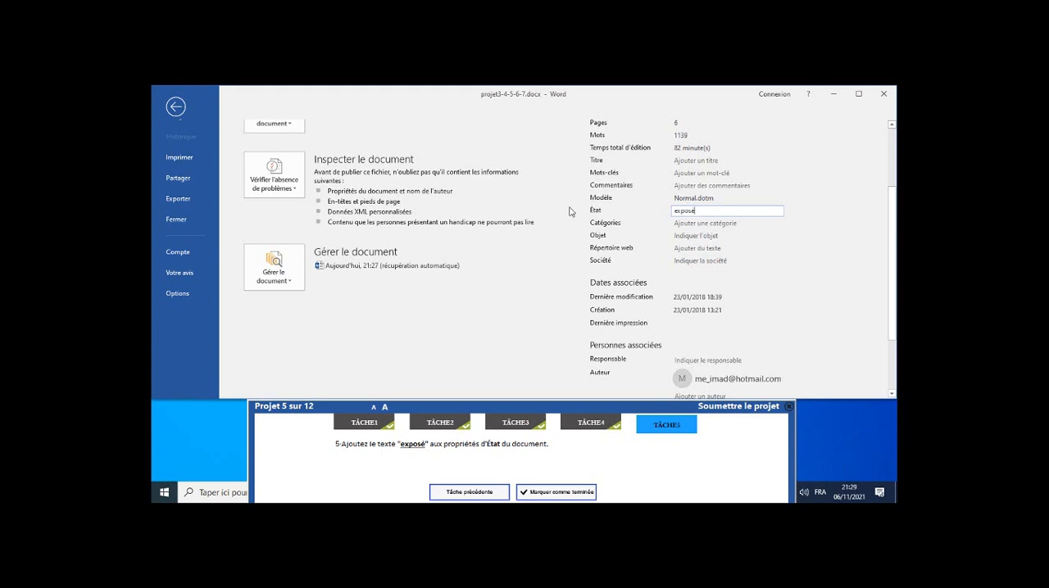
pyautogui.click(174, 108)
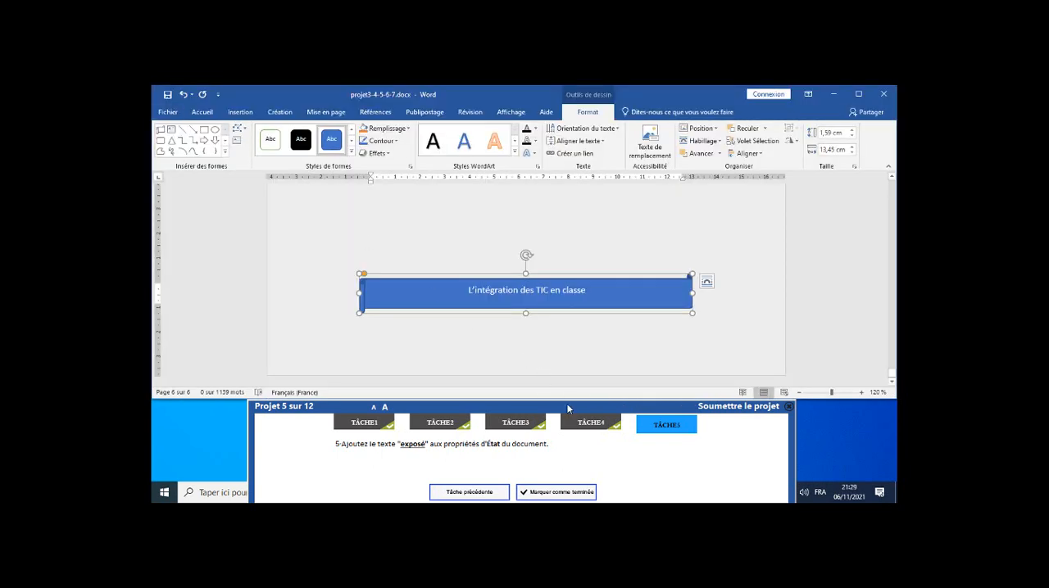
pyautogui.click(569, 496)
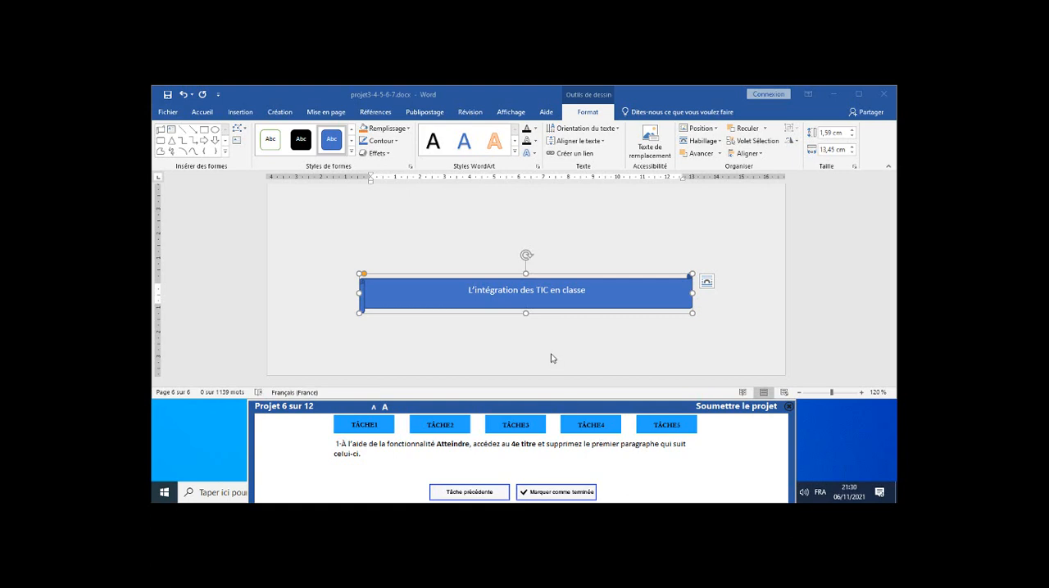
# Use the Go To feature (Atteindre) to jump to heading (Titre) number 4 in the document.
pyautogui.click(203, 115)
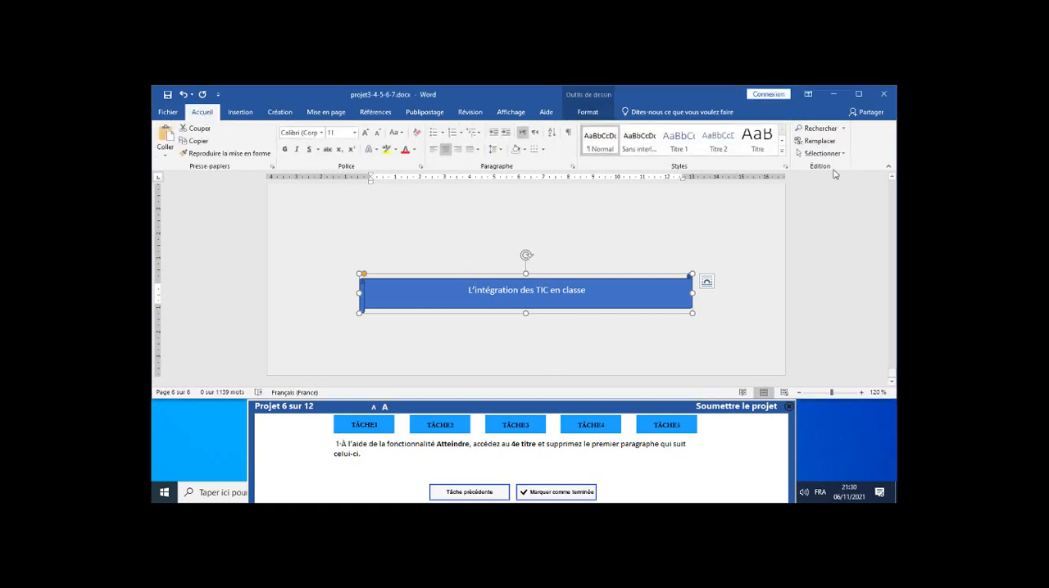
pyautogui.click(844, 129)
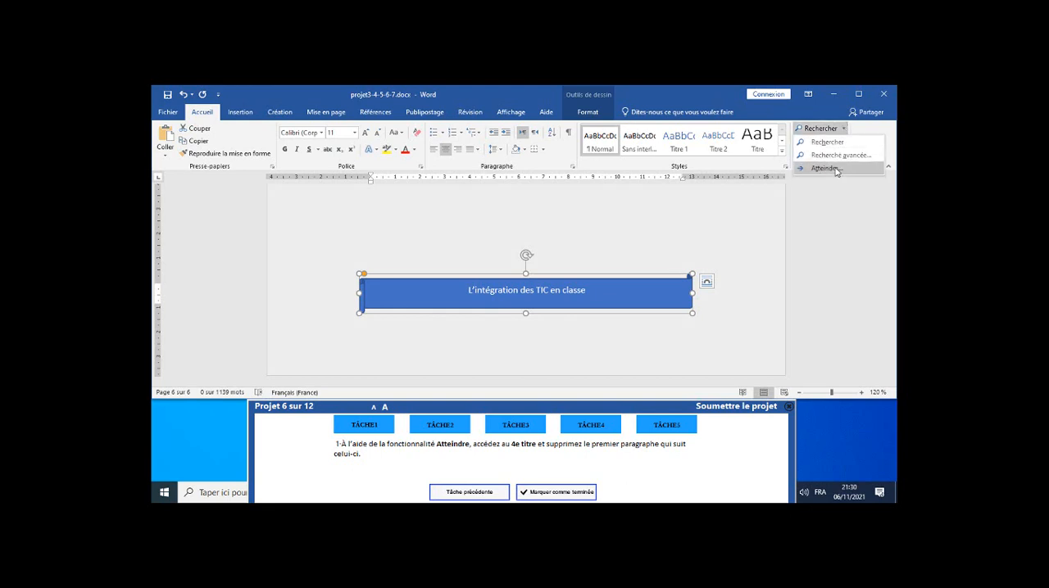
pyautogui.click(840, 168)
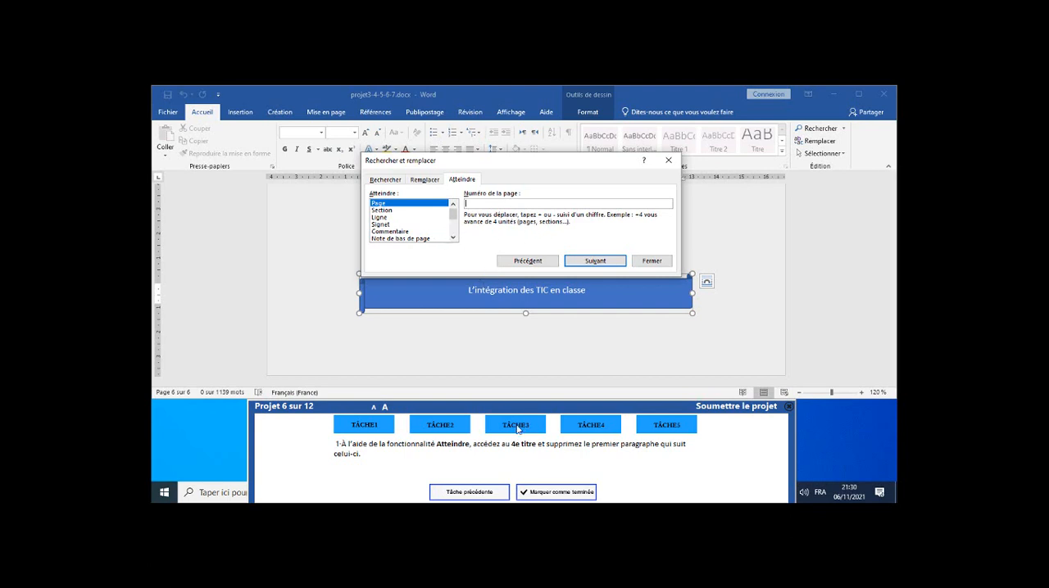
pyautogui.scroll(-3, 442, 221)
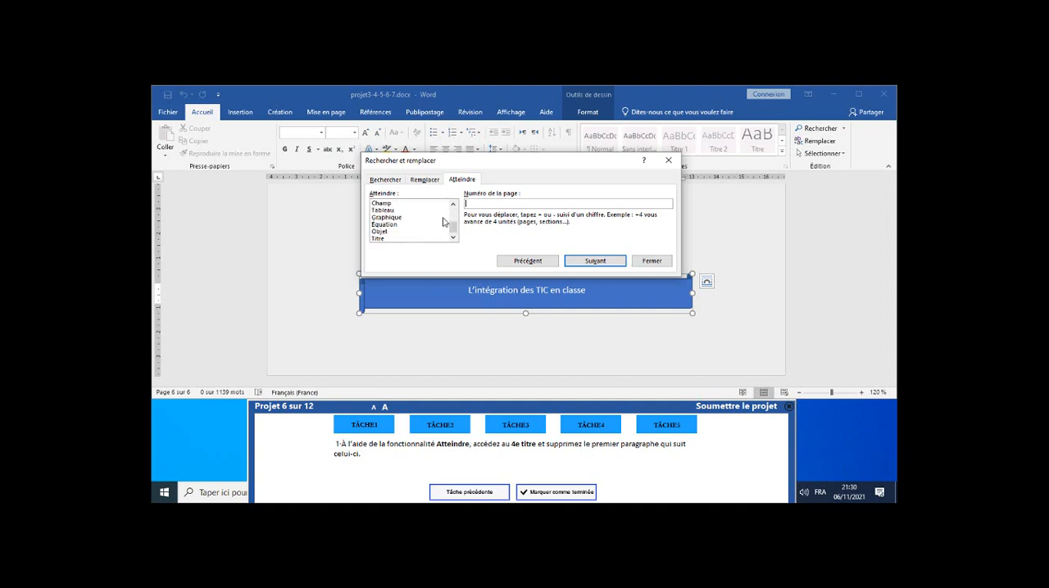
pyautogui.click(397, 239)
pyautogui.click(506, 205)
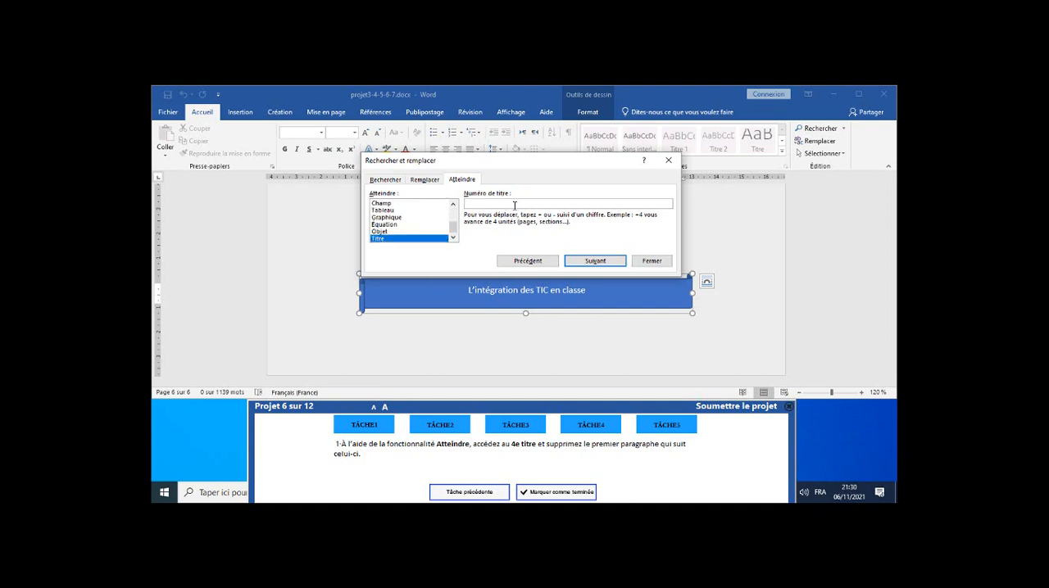
pyautogui.write('4')
pyautogui.click(596, 262)
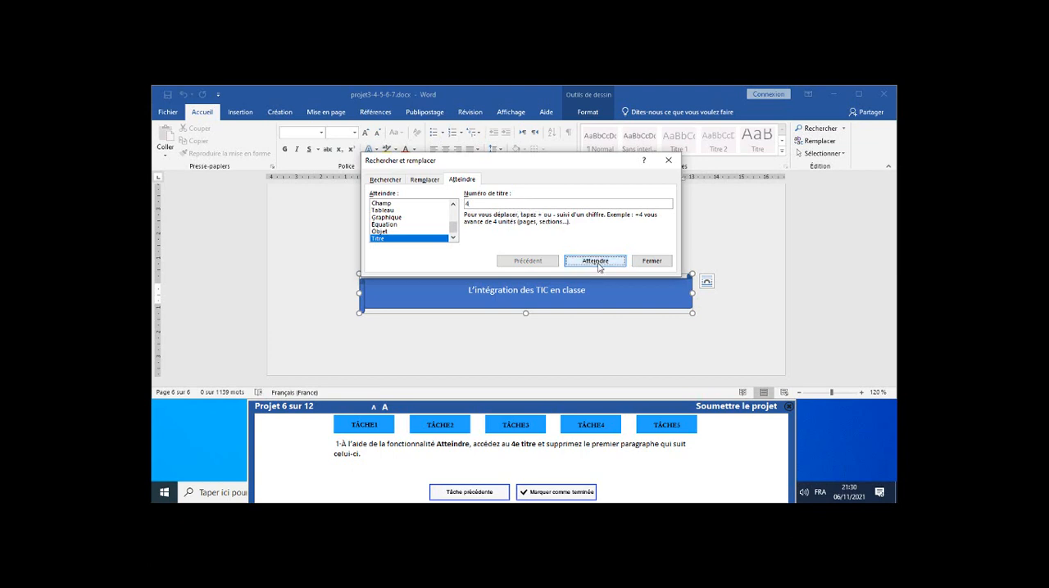
pyautogui.click(673, 166)
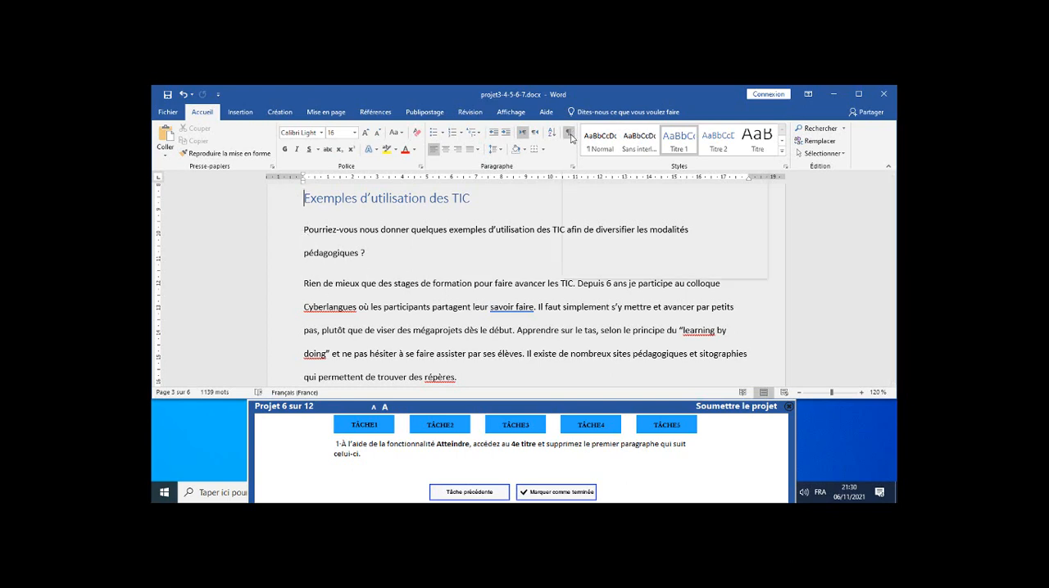
# Delete the first paragraph below the heading "Exemples d'utilisation des TIC" with formatting marks temporarily shown, and mark task 1 as completed.
pyautogui.click(571, 138)
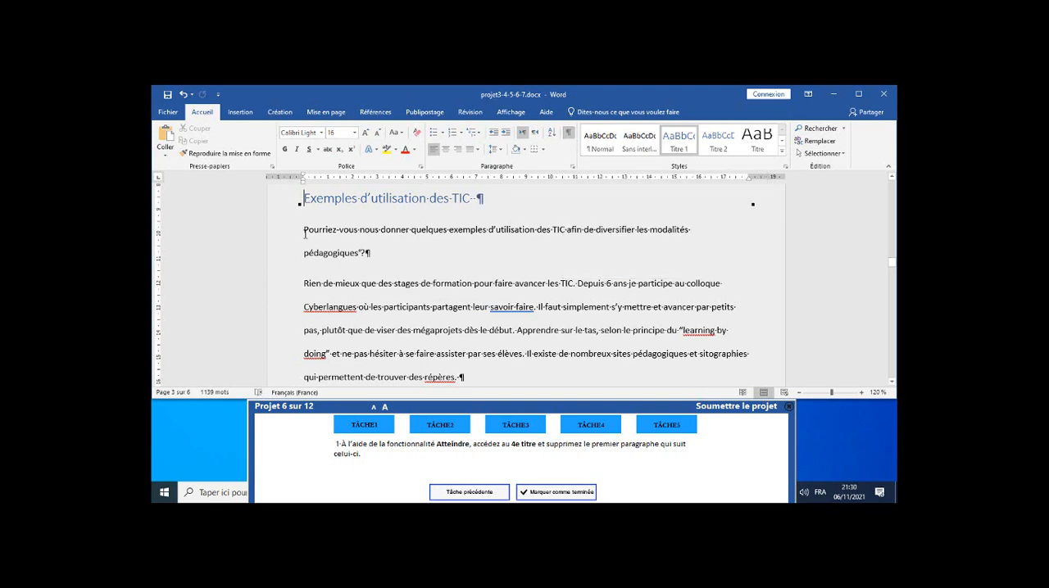
pyautogui.moveTo(304, 231); pyautogui.dragTo(372, 249)
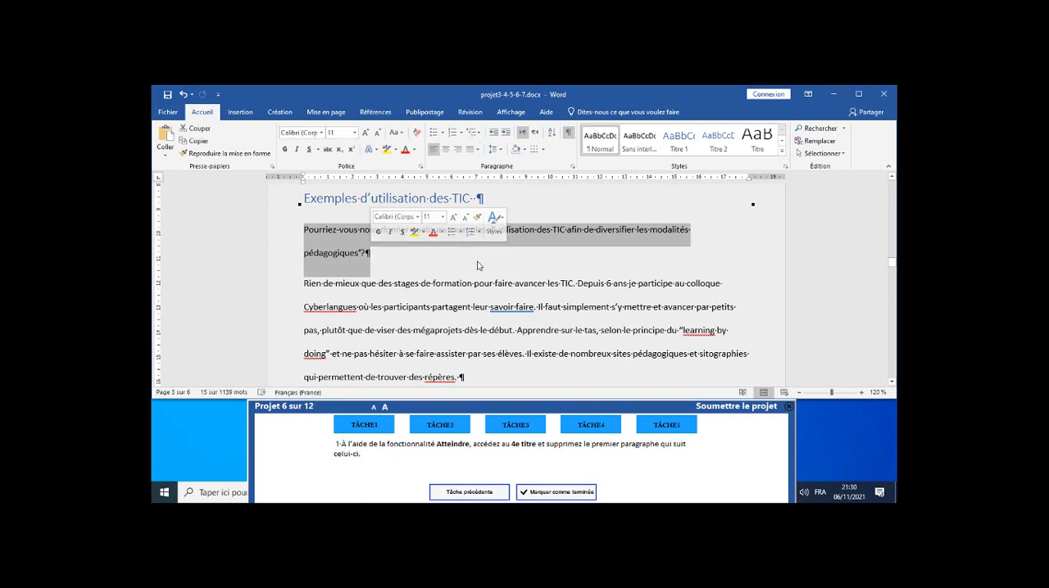
pyautogui.press('Delete')
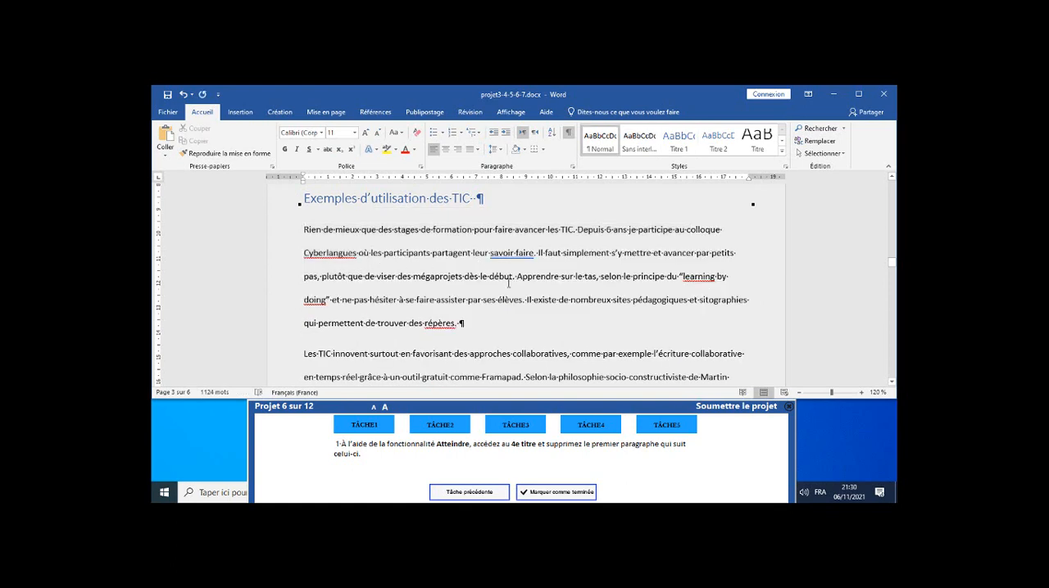
pyautogui.click(560, 494)
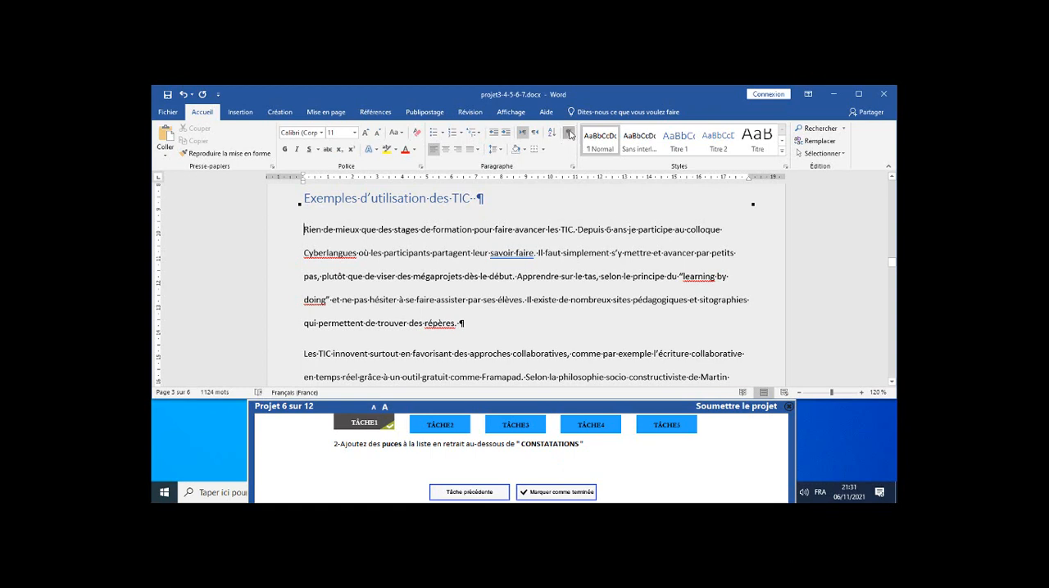
pyautogui.click(569, 133)
# Search the document for "consta" to locate the CONSTATATIONS section.
pyautogui.click(828, 131)
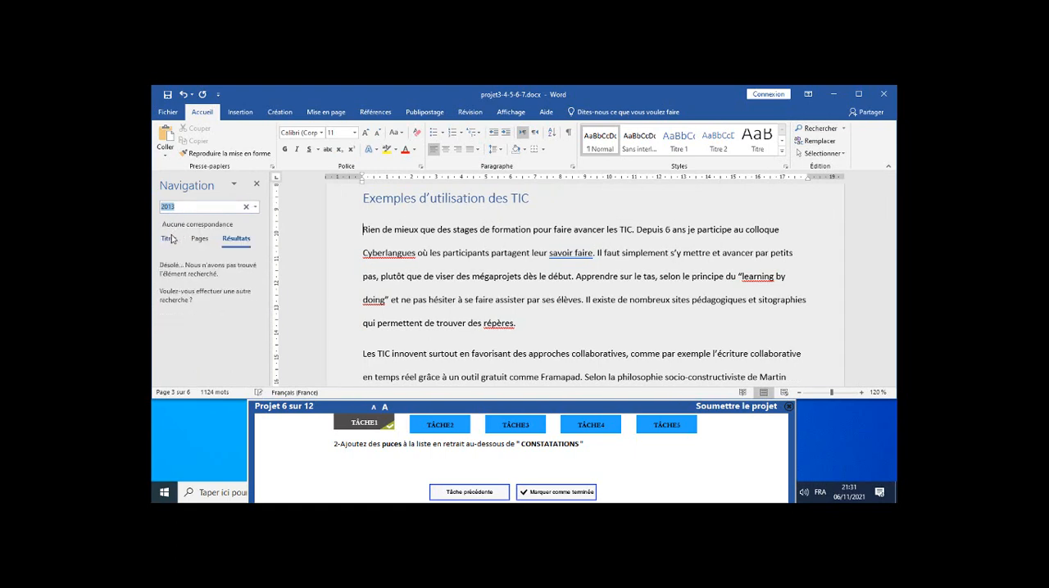
pyautogui.click(169, 238)
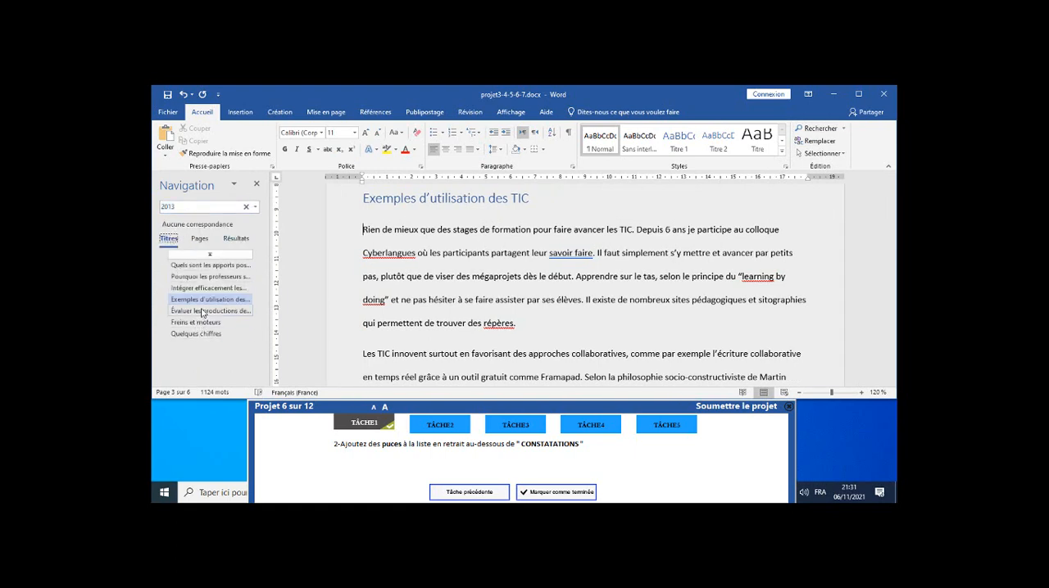
pyautogui.click(231, 207)
pyautogui.press('BackSpace')
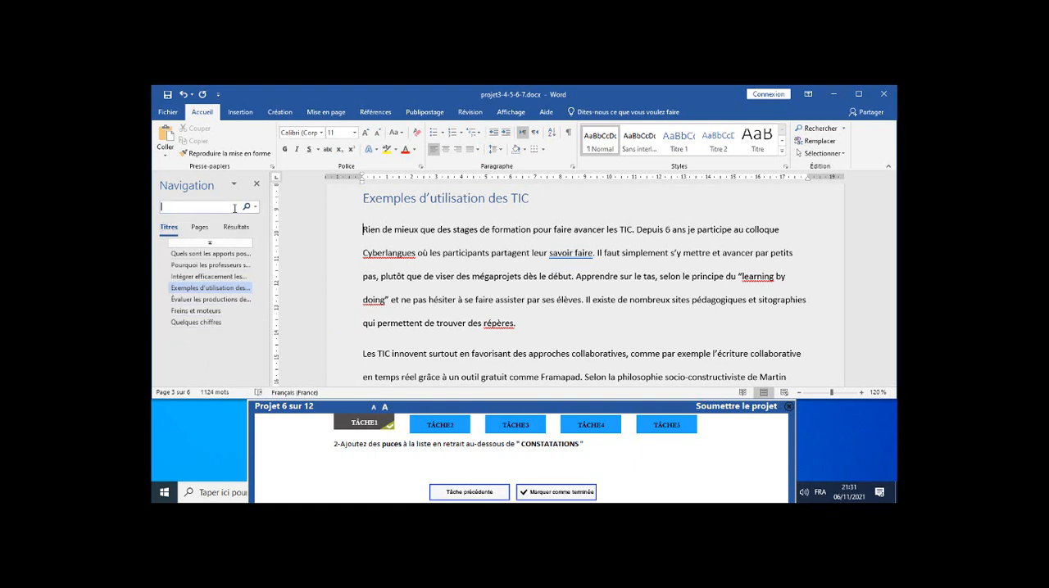
pyautogui.write('con')
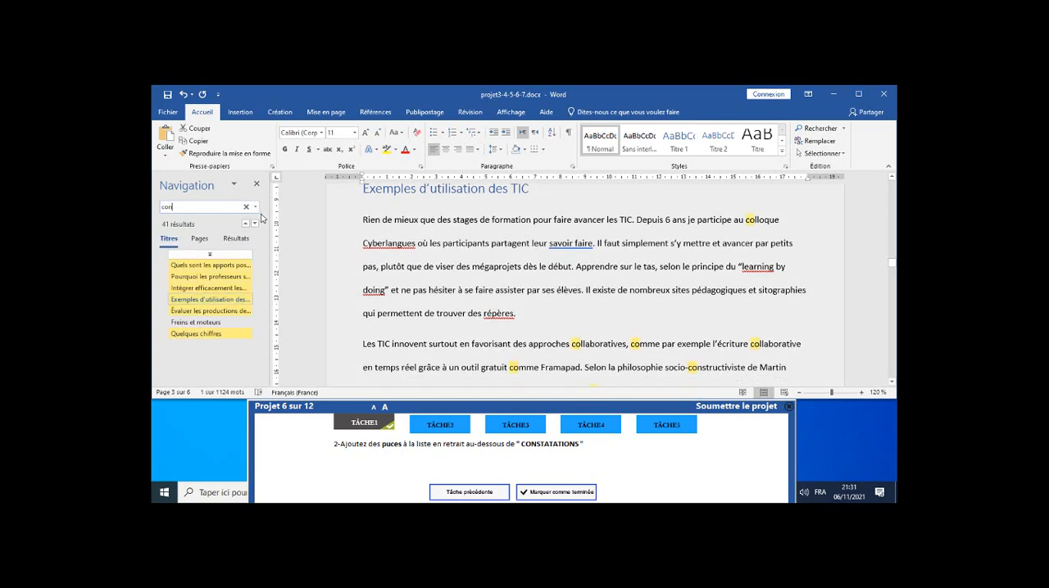
pyautogui.write('sta')
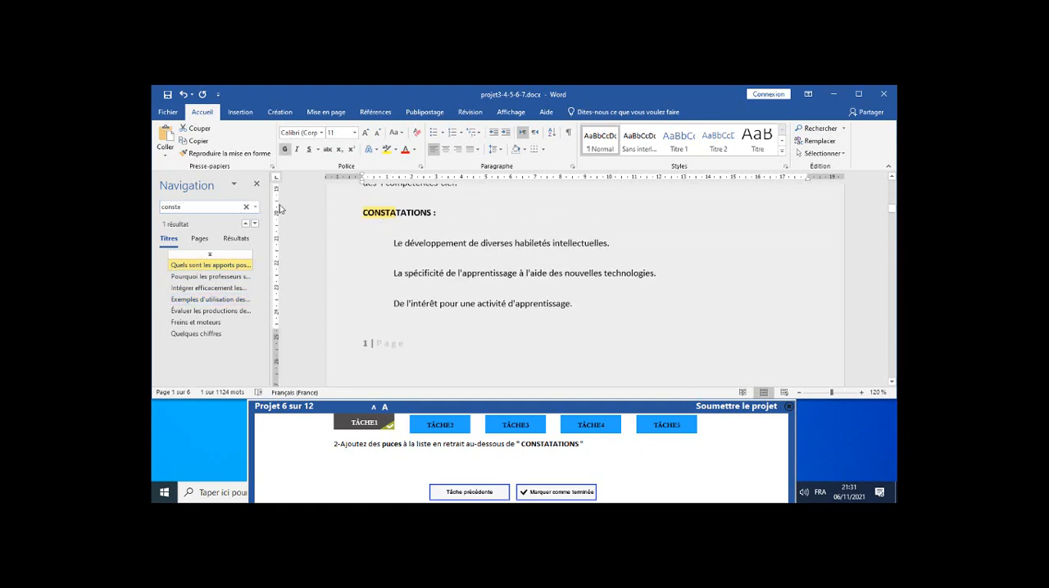
# Apply solid round bullets to the three indented lines below "CONSTATATIONS", close the navigation pane and mark task 2 as completed.
pyautogui.click(399, 217)
pyautogui.moveTo(394, 244); pyautogui.dragTo(579, 303)
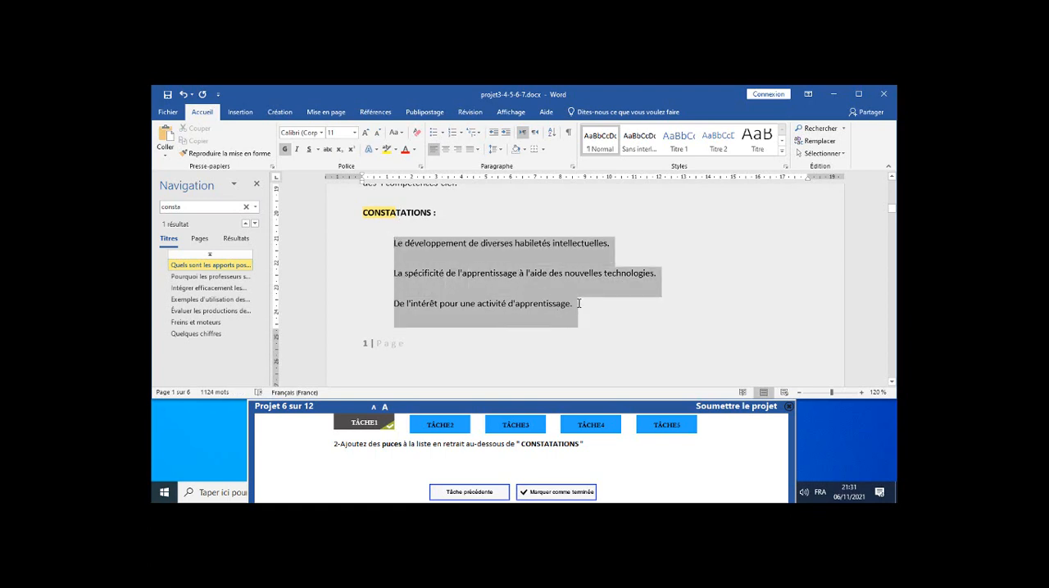
pyautogui.scroll(-3, 578, 300)
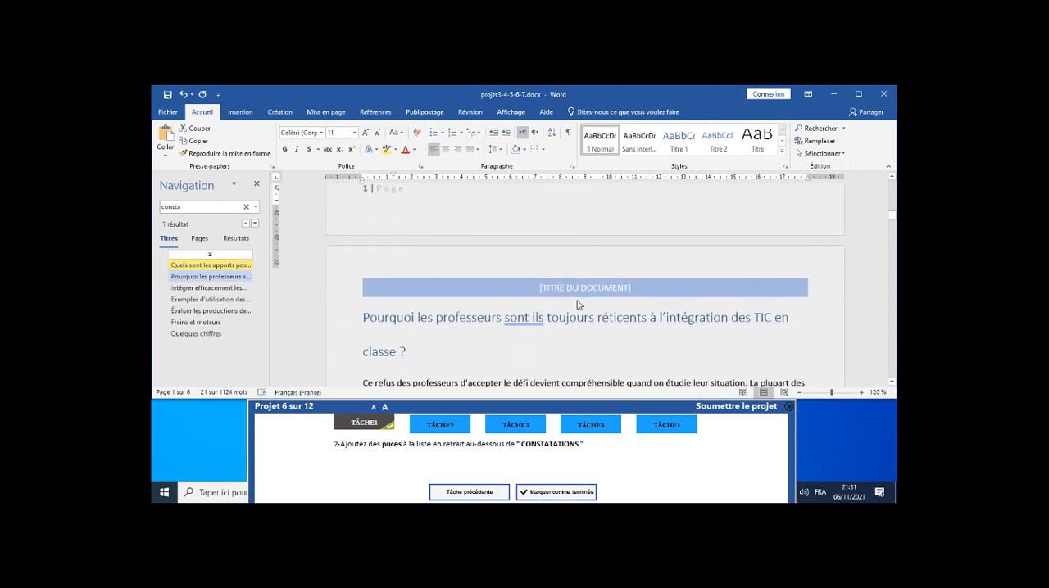
pyautogui.scroll(3, 383, 254)
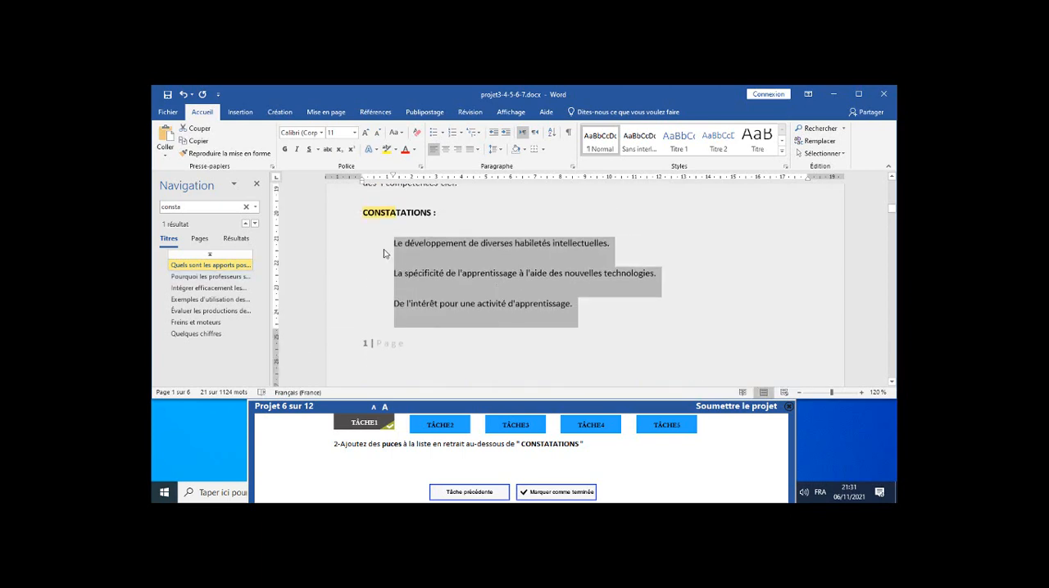
pyautogui.click(443, 134)
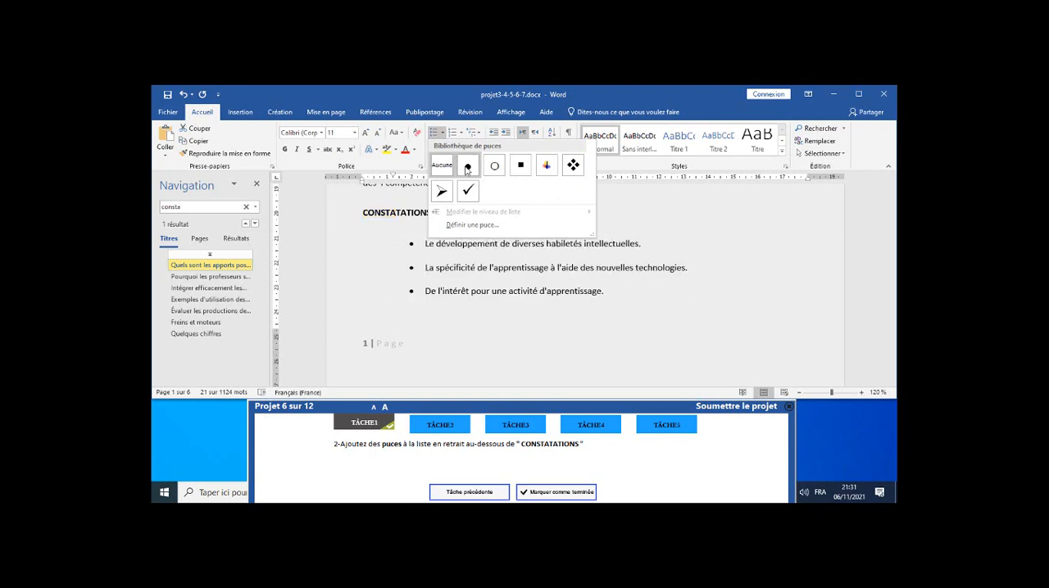
pyautogui.click(467, 167)
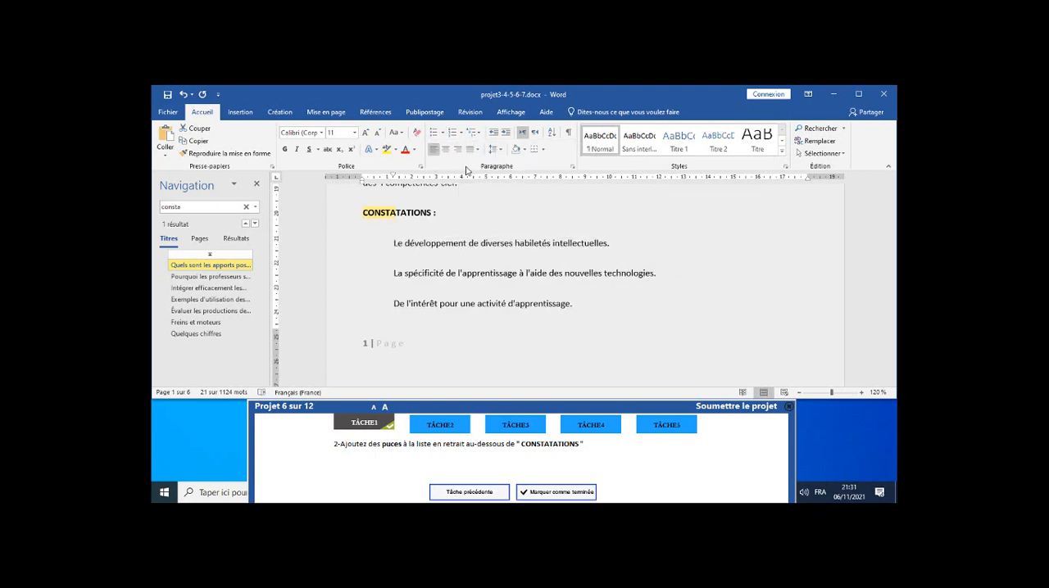
pyautogui.click(256, 183)
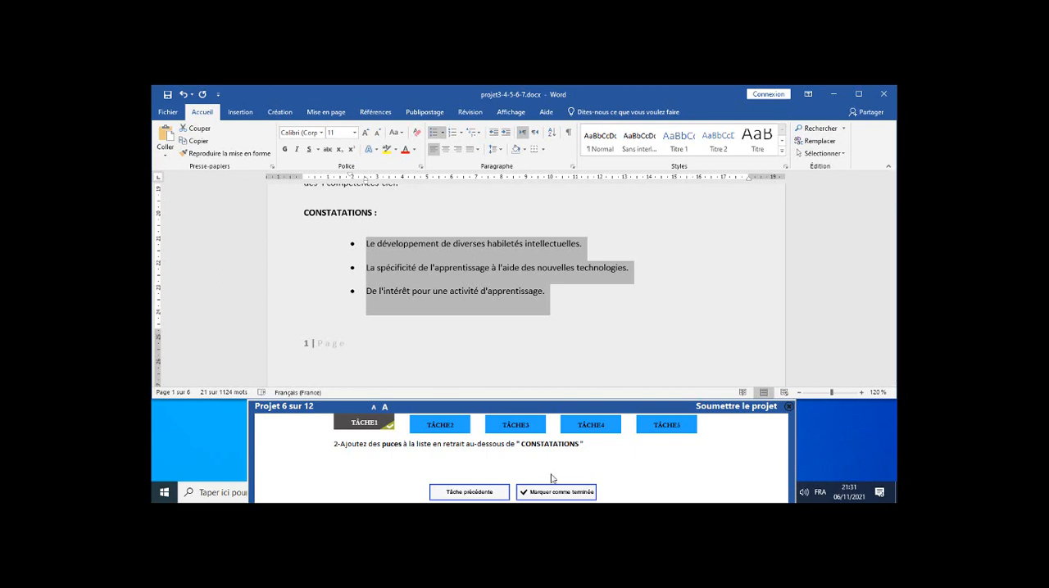
pyautogui.click(567, 496)
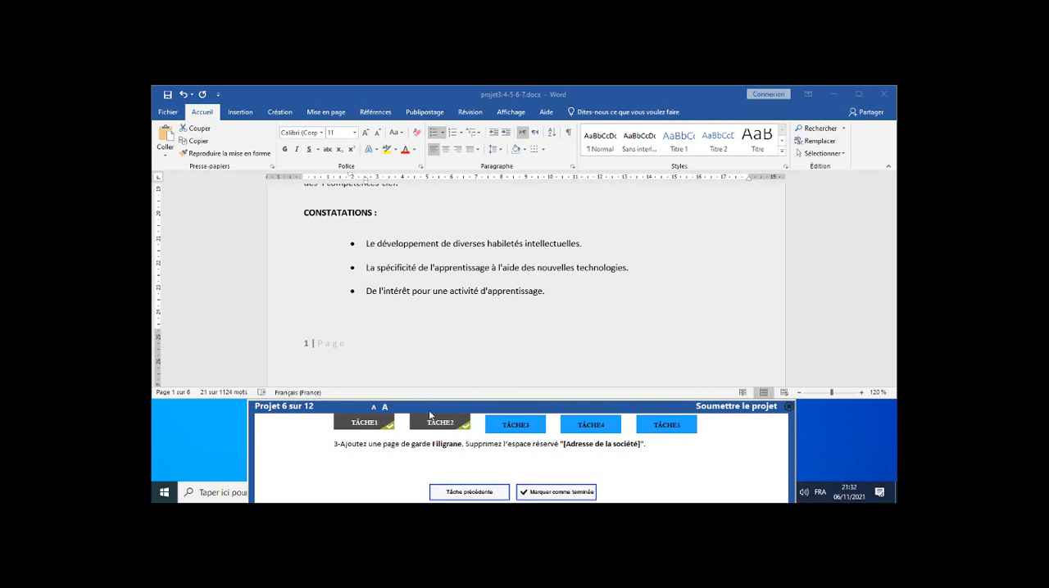
# Insert a Filigrane cover page and locate its "[Adresse de la société]" placeholder.
pyautogui.click(242, 121)
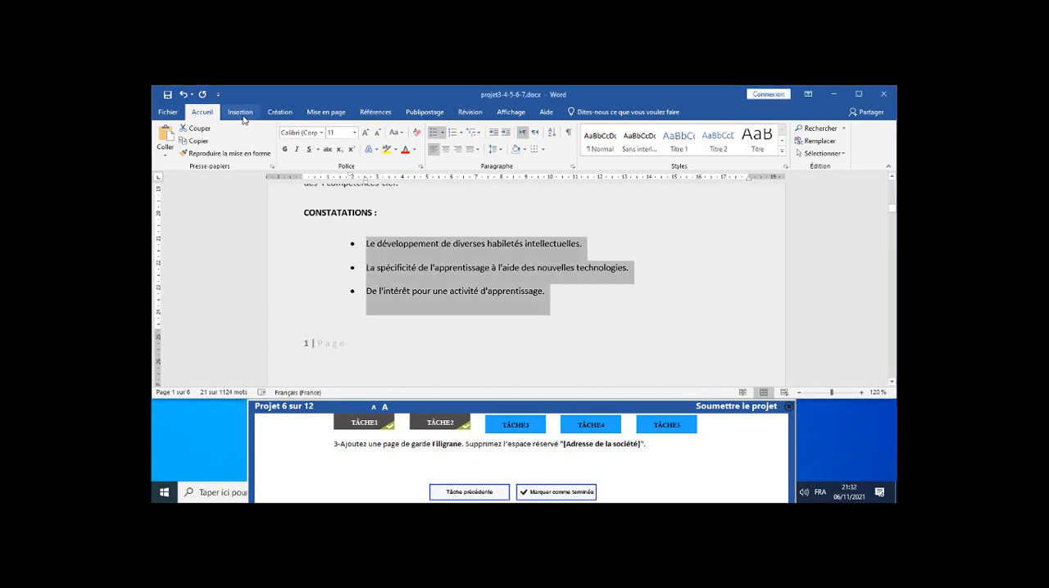
pyautogui.click(242, 119)
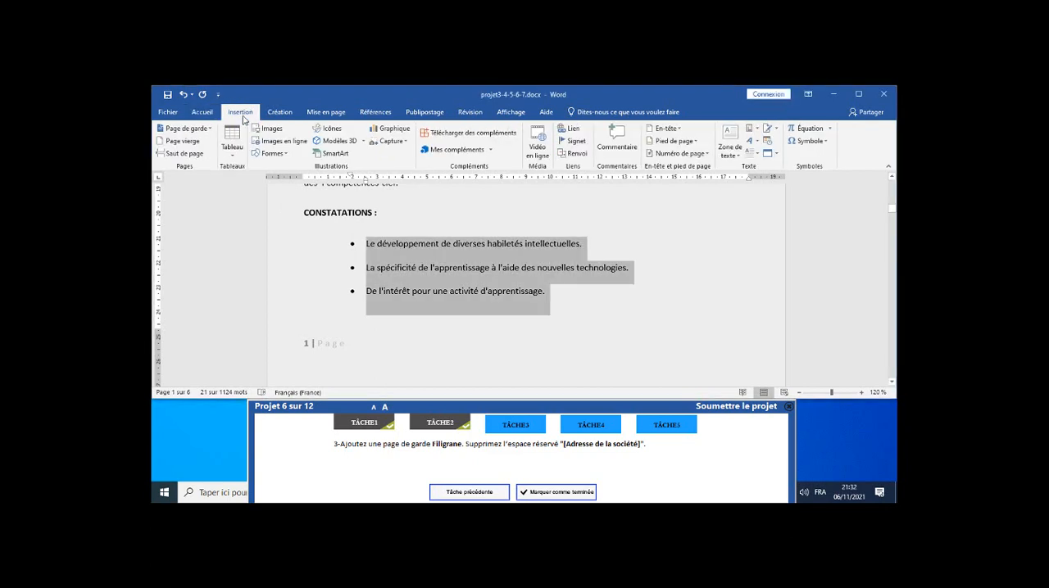
pyautogui.click(185, 128)
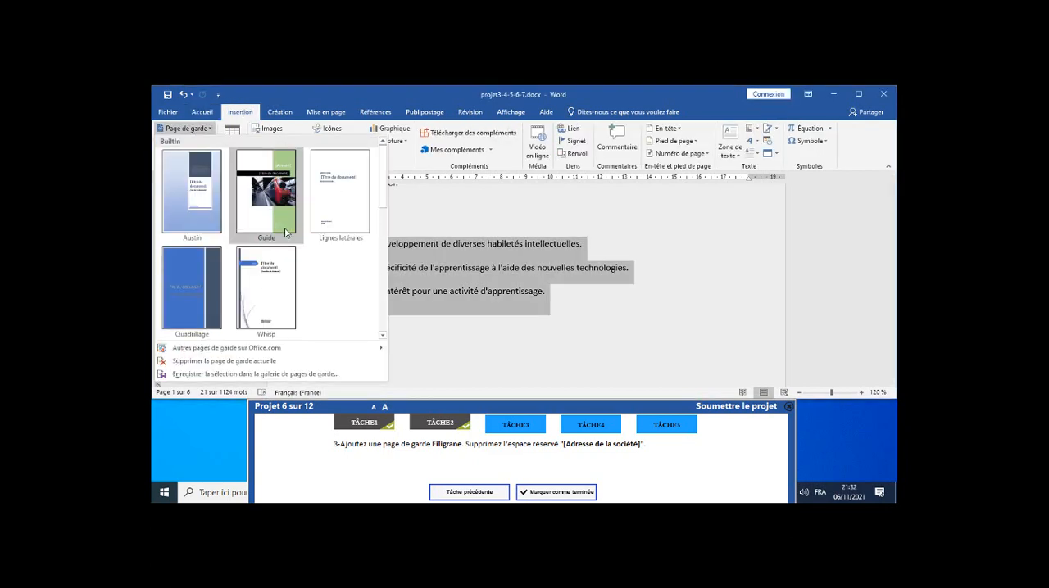
pyautogui.scroll(-3, 337, 222)
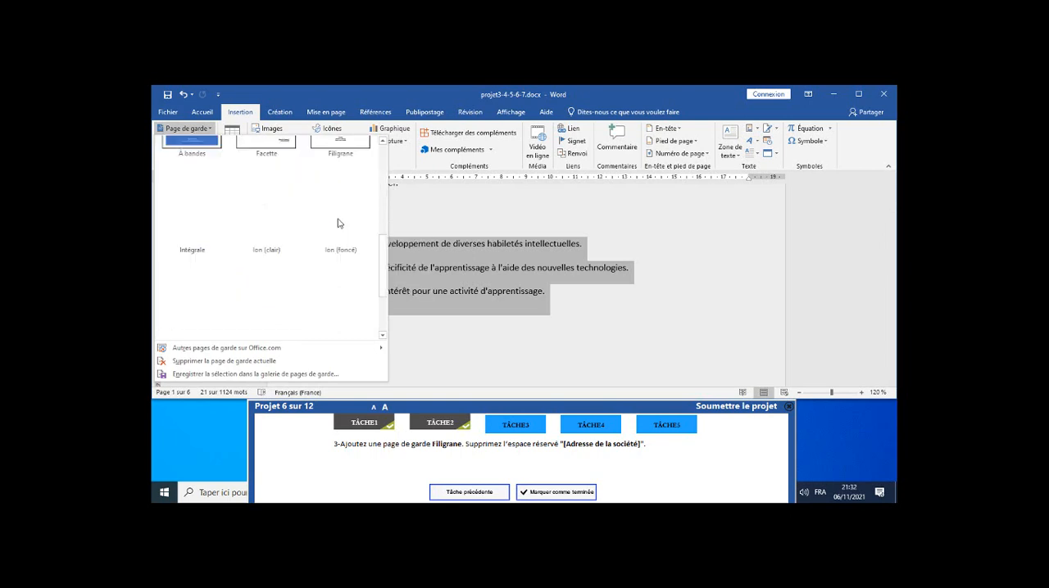
pyautogui.click(383, 143)
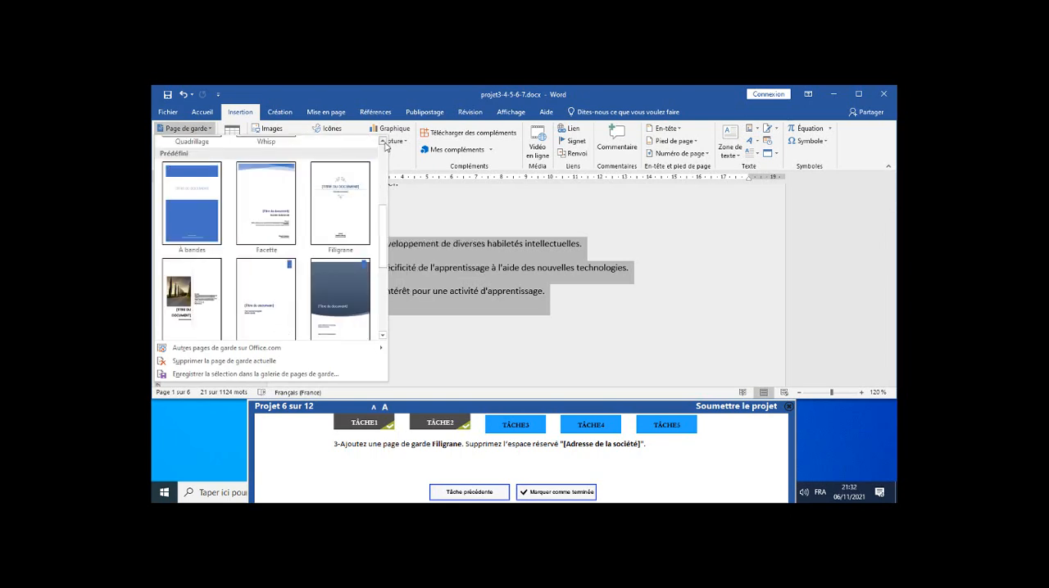
pyautogui.click(336, 231)
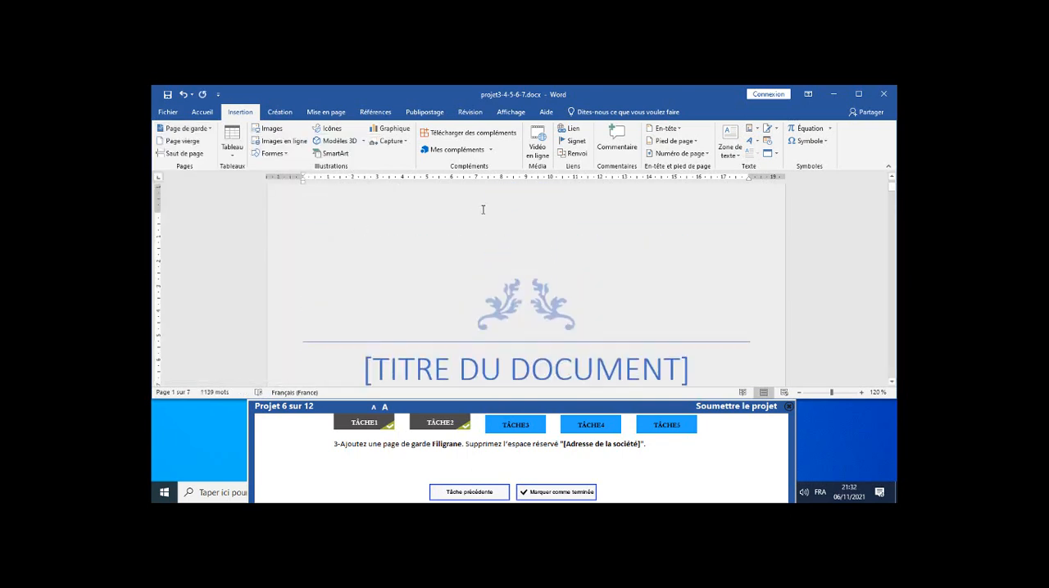
pyautogui.scroll(1, 482, 210)
pyautogui.scroll(-4, 483, 210)
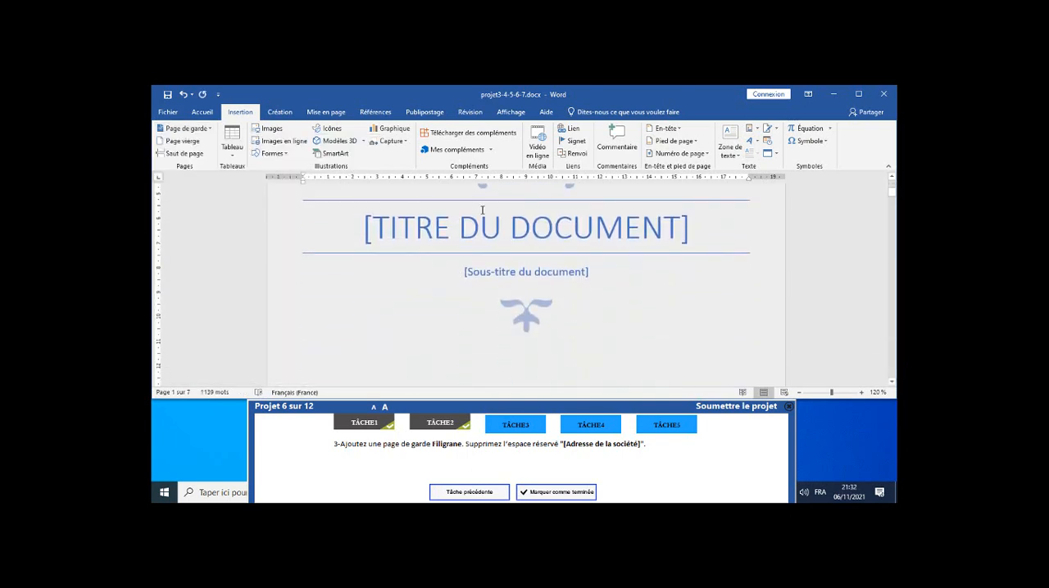
pyautogui.scroll(-5, 483, 210)
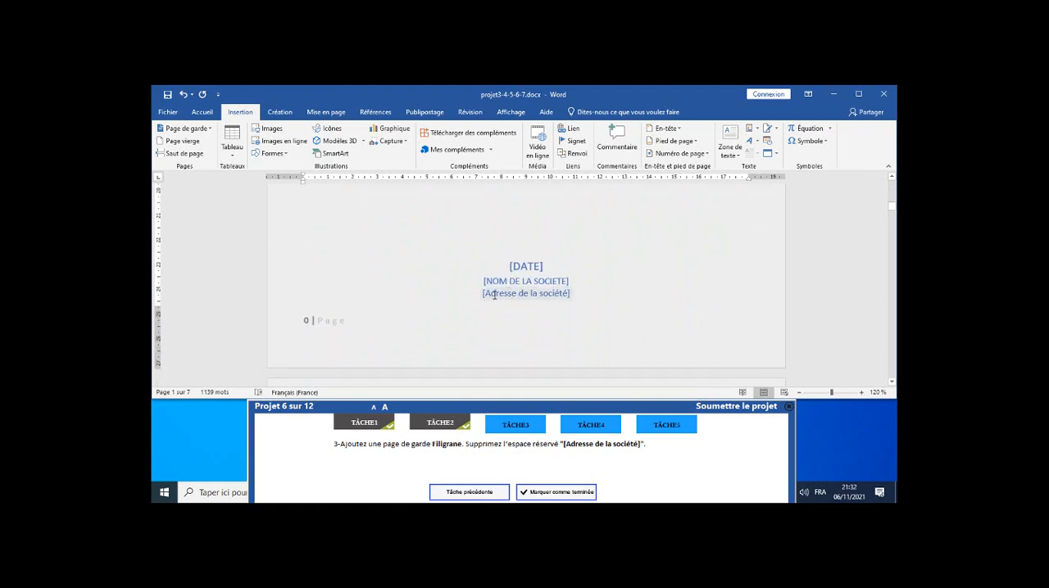
pyautogui.click(494, 294)
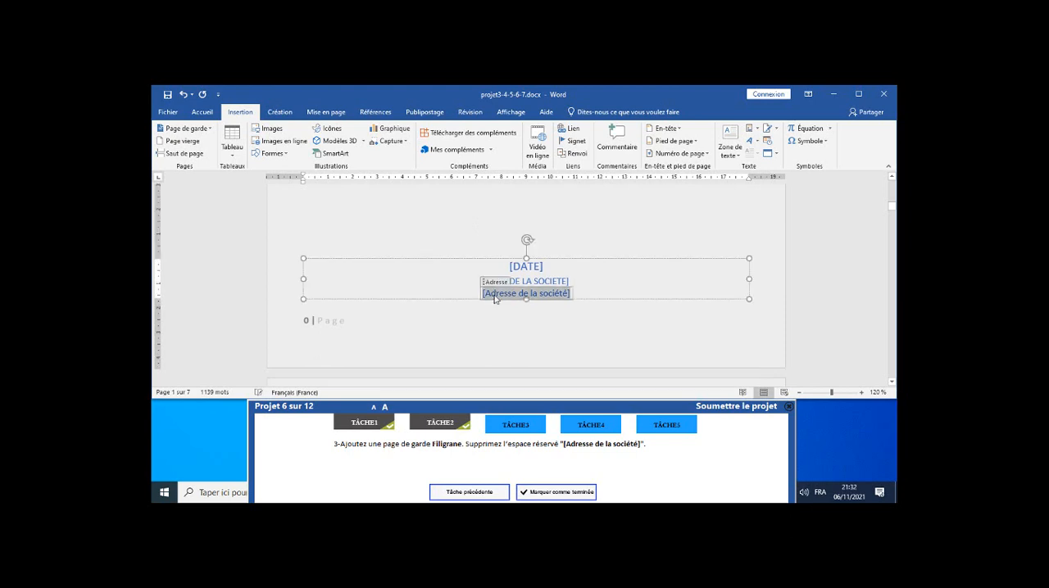
pyautogui.click(514, 297)
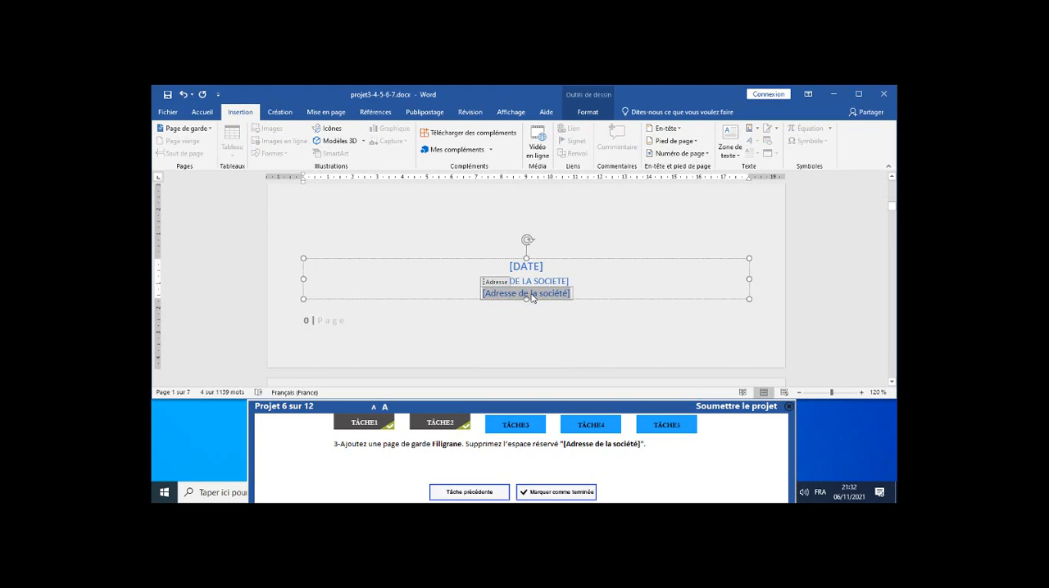
pyautogui.press('Delete')
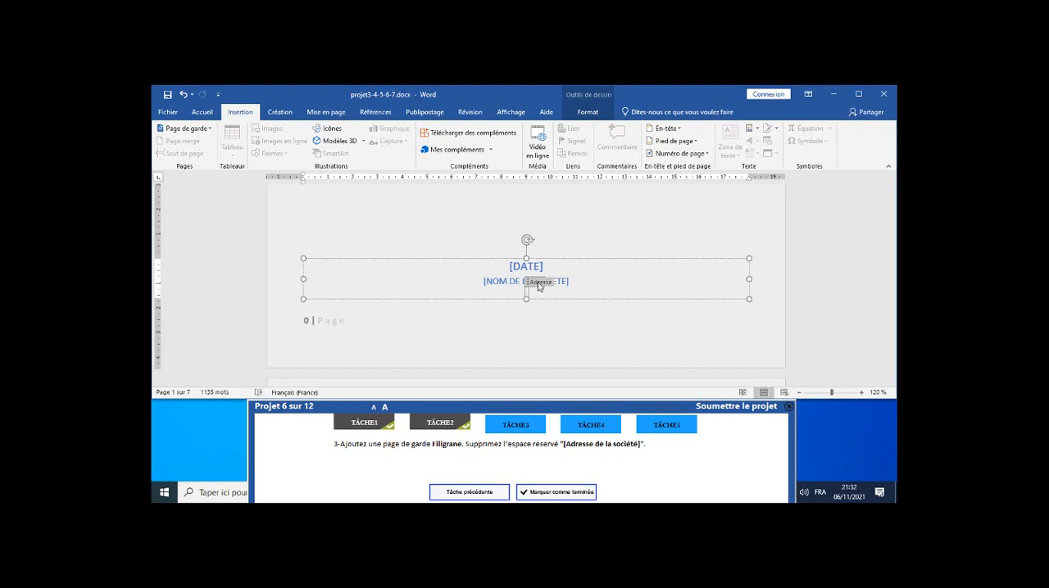
pyautogui.click(184, 95)
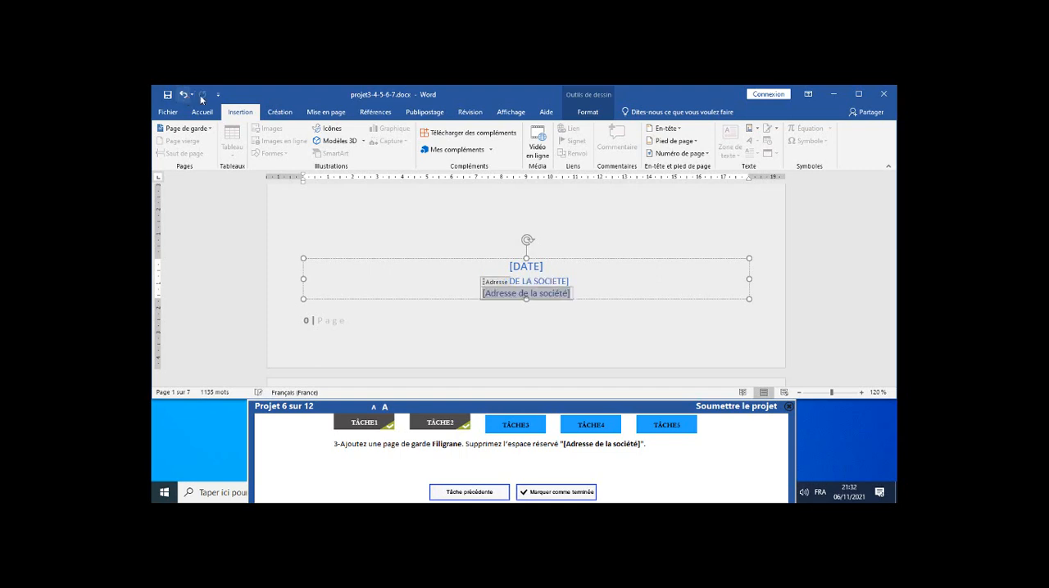
# Delete the whole "[Adresse de la société]" placeholder from the cover page and mark task 3 as completed.
pyautogui.click(499, 284)
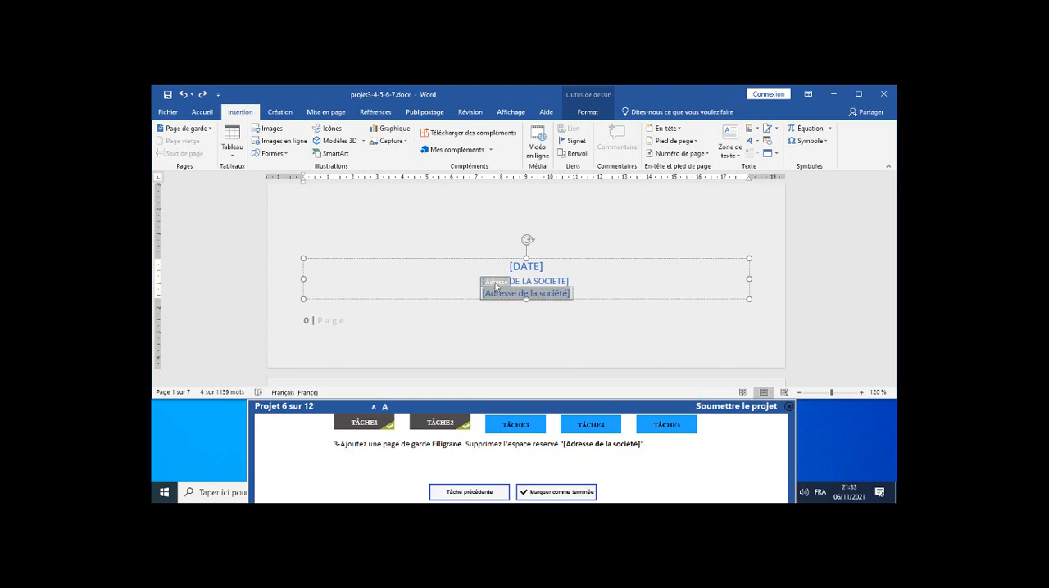
pyautogui.press('Delete')
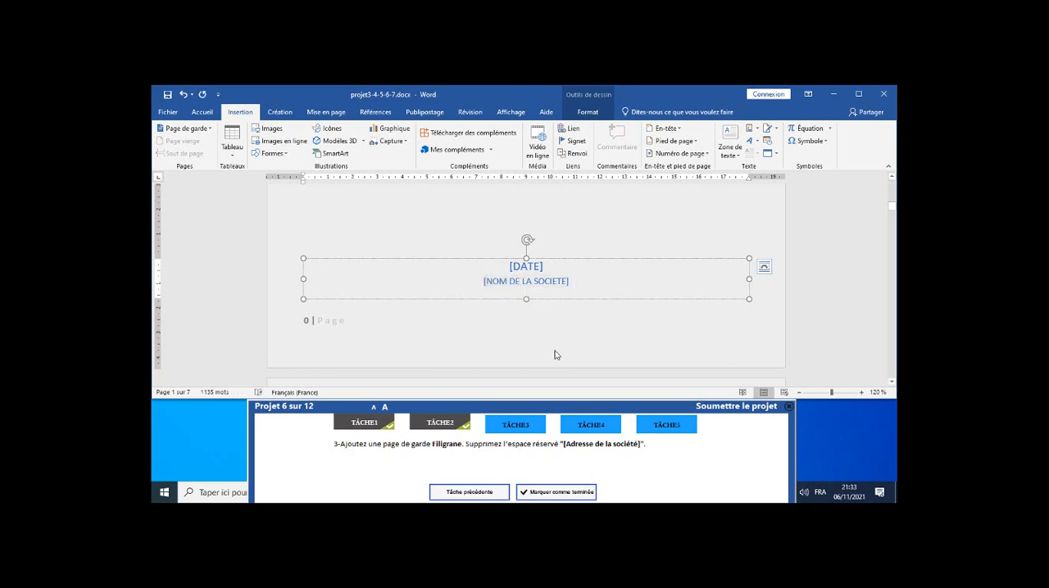
pyautogui.click(567, 495)
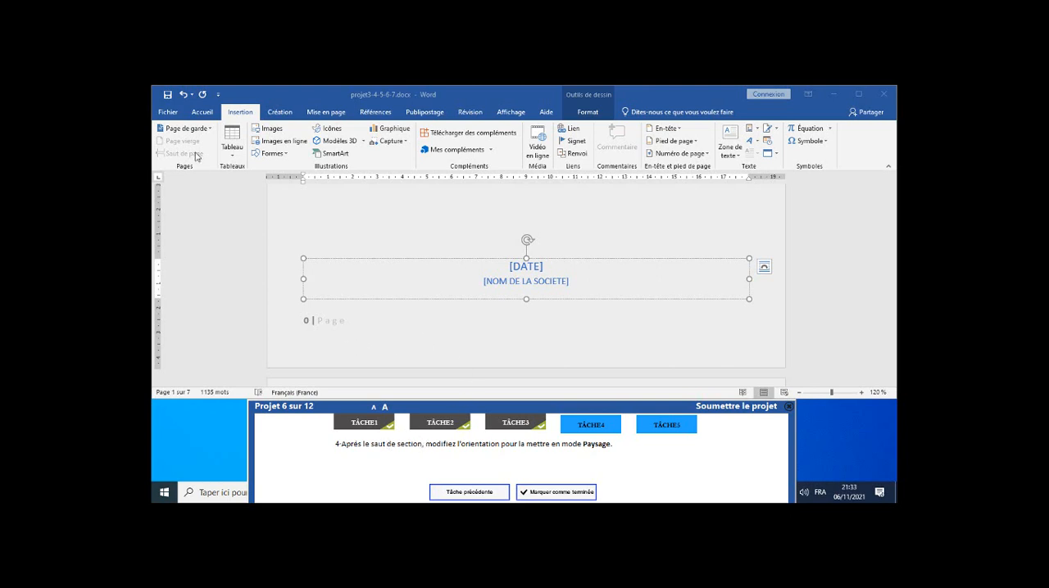
# Use the Go To feature (Atteindre) to jump to the next section of the document, and close the dialog.
pyautogui.click(204, 112)
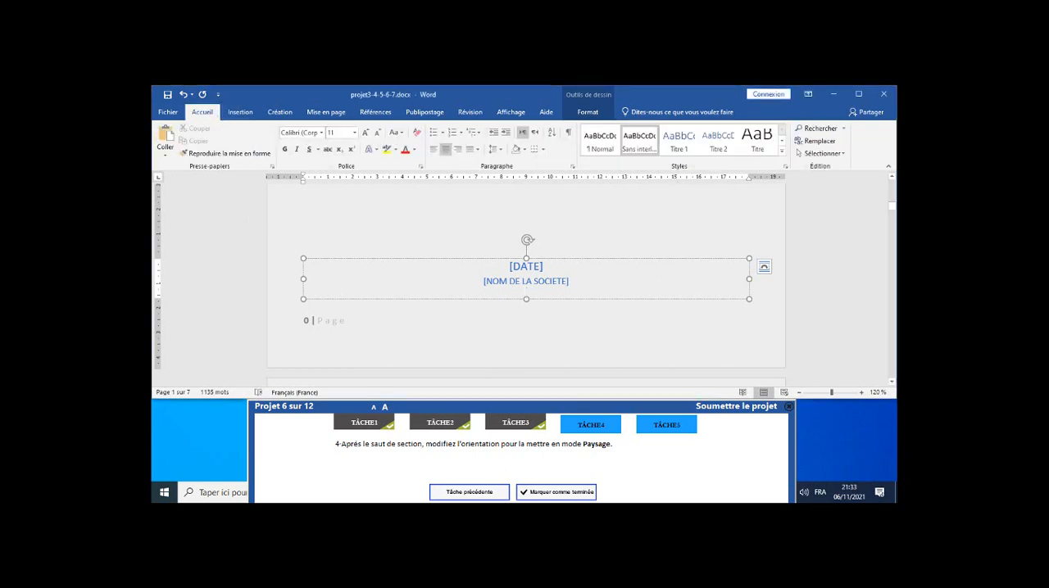
pyautogui.click(842, 129)
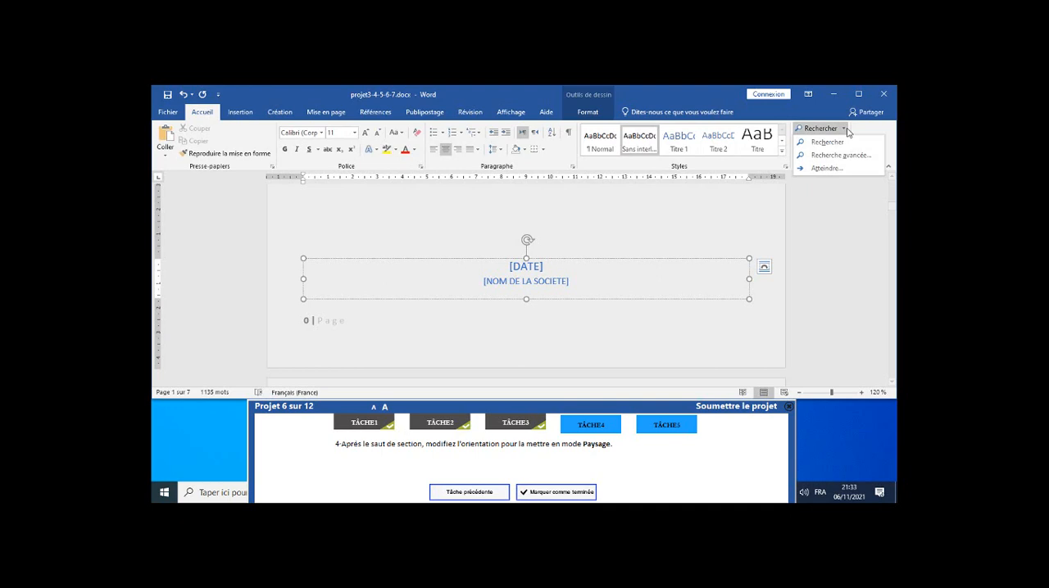
pyautogui.click(827, 169)
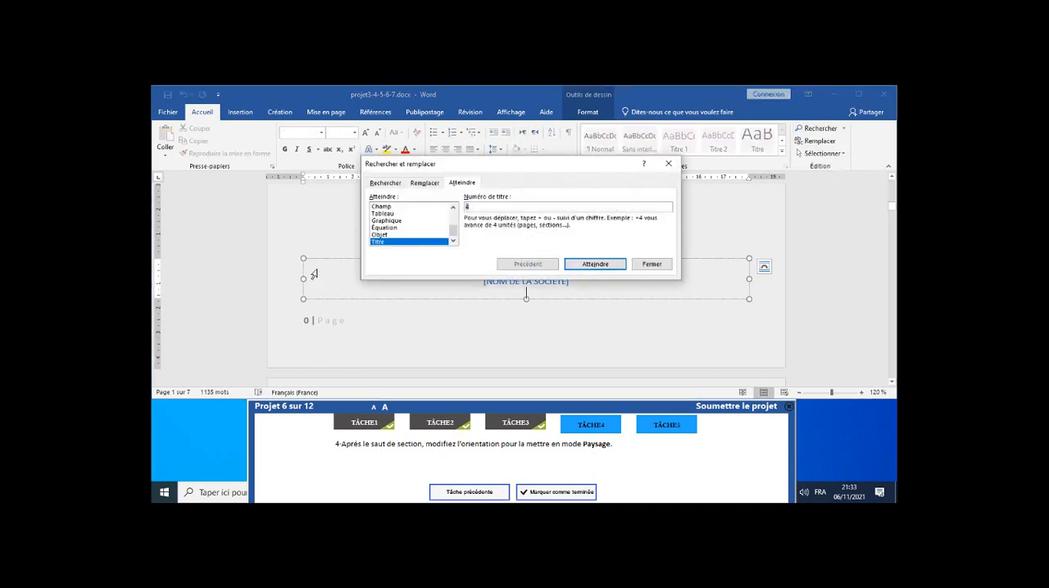
pyautogui.scroll(3, 441, 239)
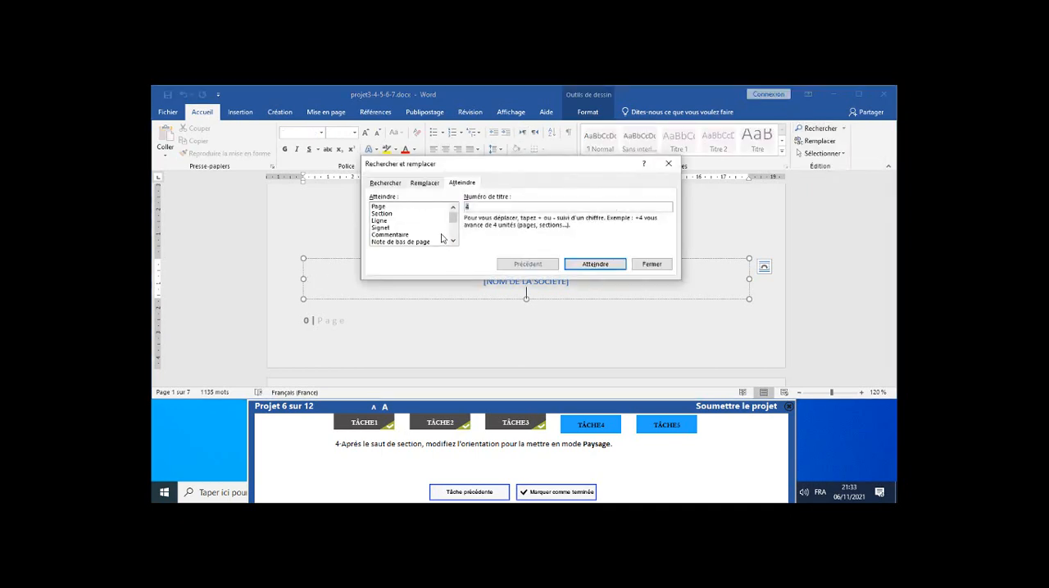
pyautogui.click(405, 216)
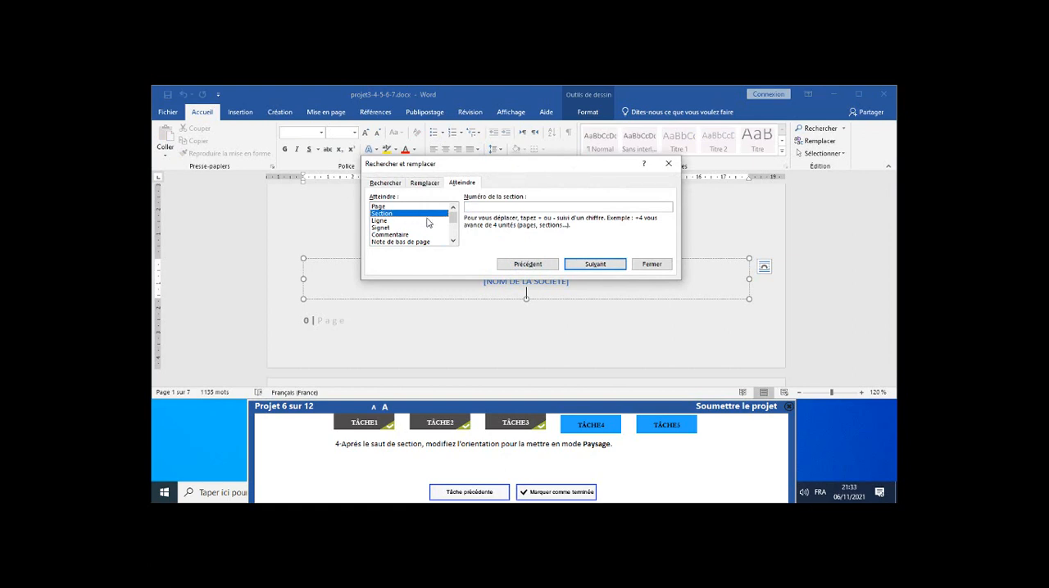
pyautogui.click(593, 265)
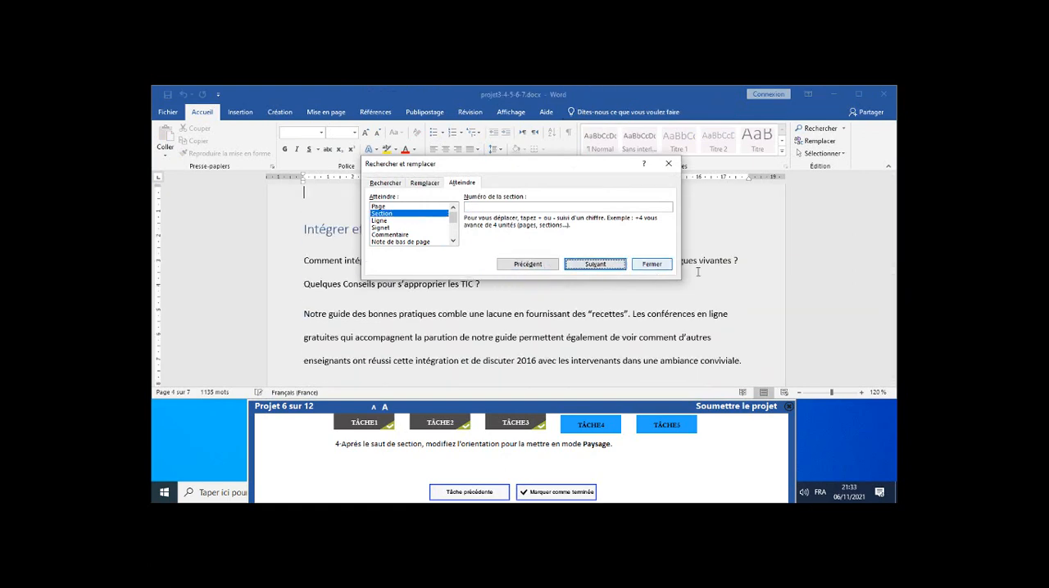
pyautogui.click(671, 167)
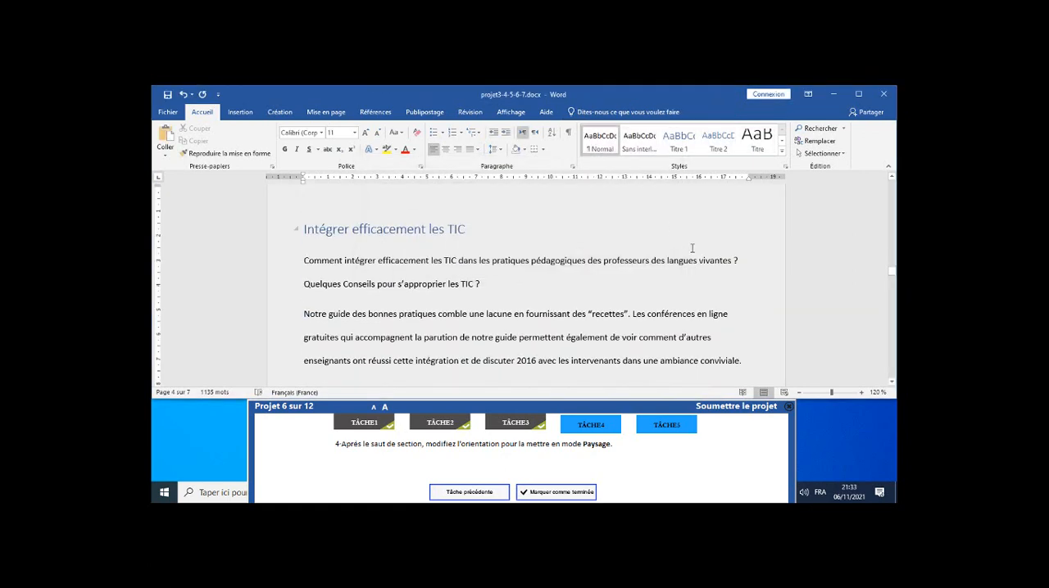
# Set the page orientation of the section after the section break to Paysage and mark task 4 as completed.
pyautogui.scroll(1, 702, 252)
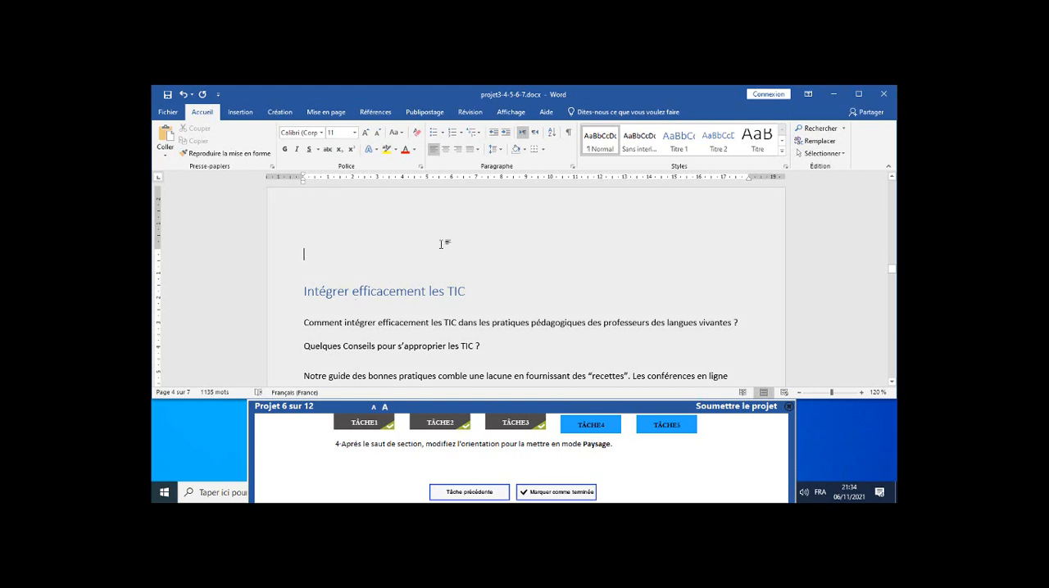
pyautogui.click(328, 114)
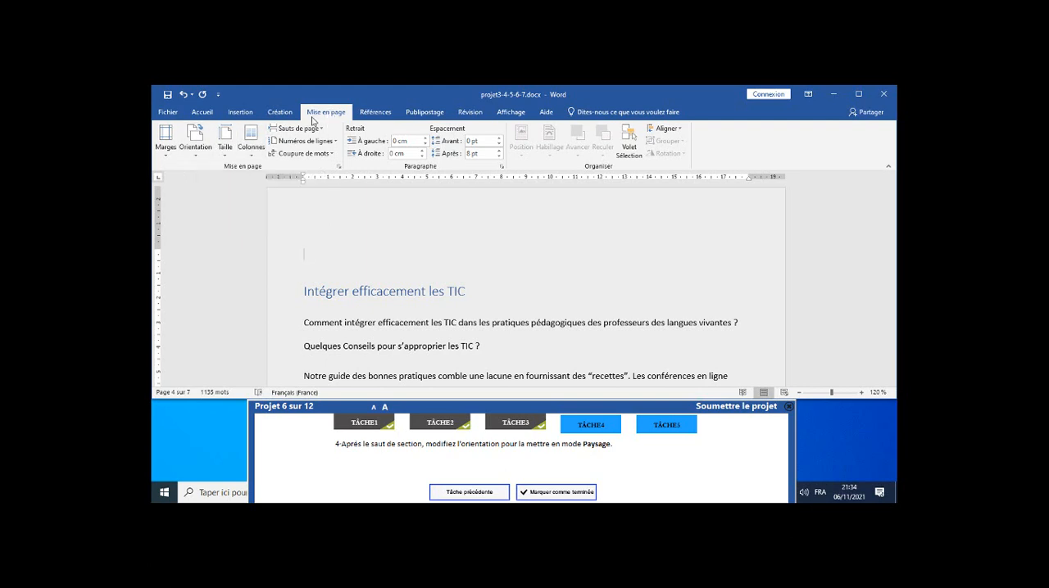
pyautogui.click(206, 158)
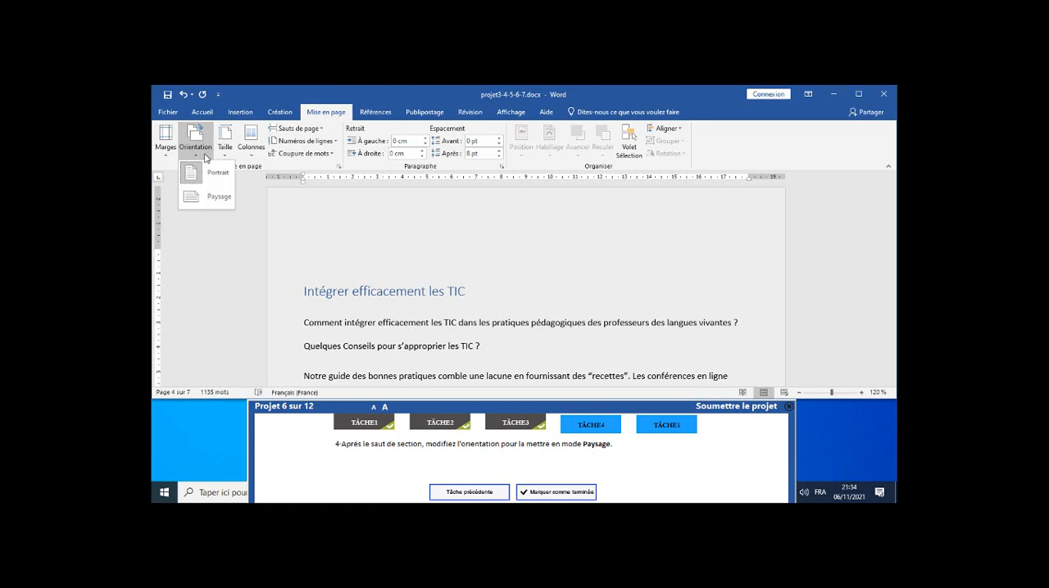
pyautogui.click(212, 199)
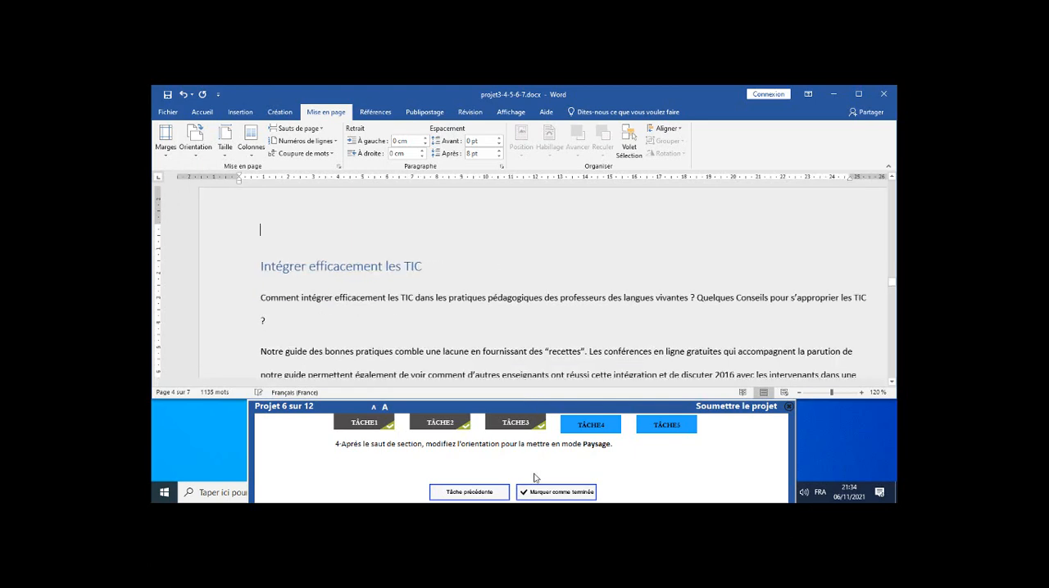
pyautogui.click(561, 494)
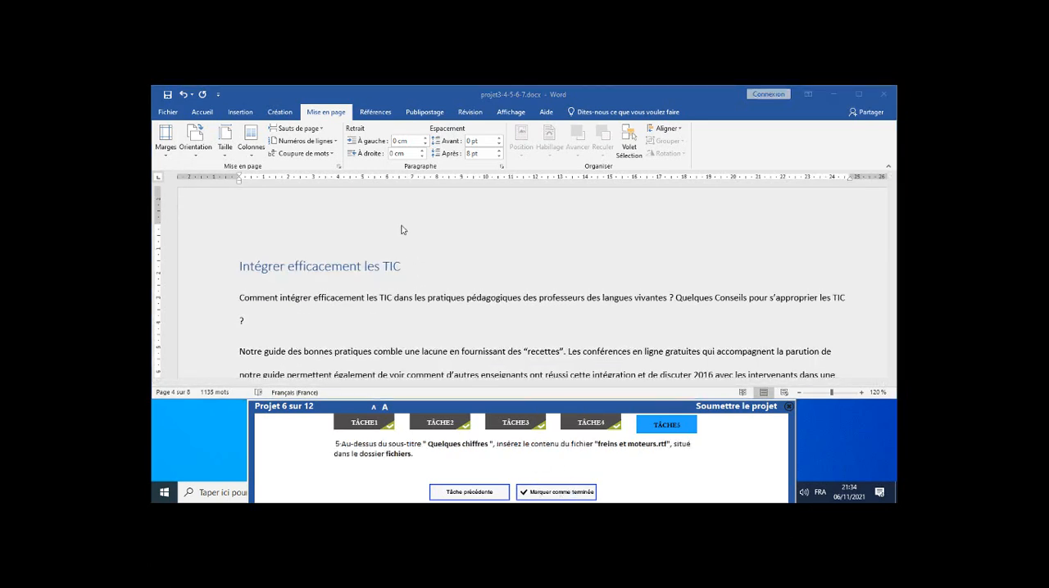
# Jump to the heading "Quelques chiffres" using the document's list of headings (Titres).
pyautogui.click(207, 115)
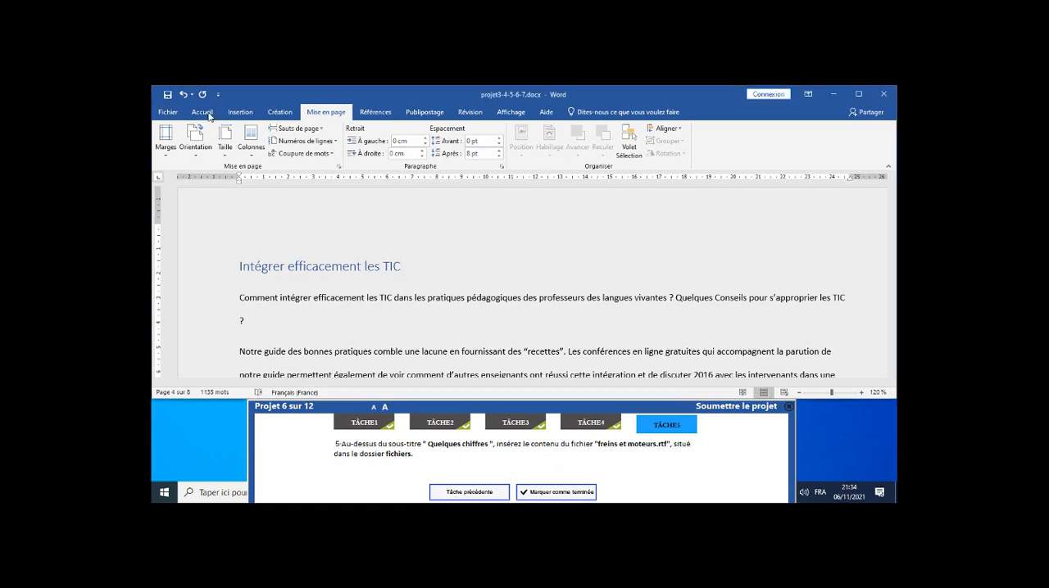
pyautogui.click(198, 113)
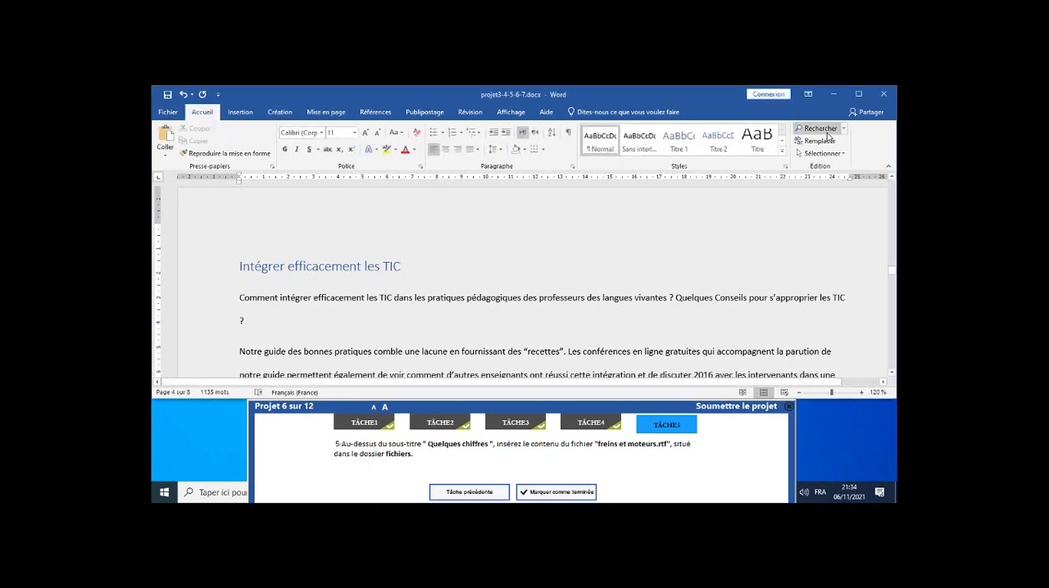
pyautogui.click(828, 132)
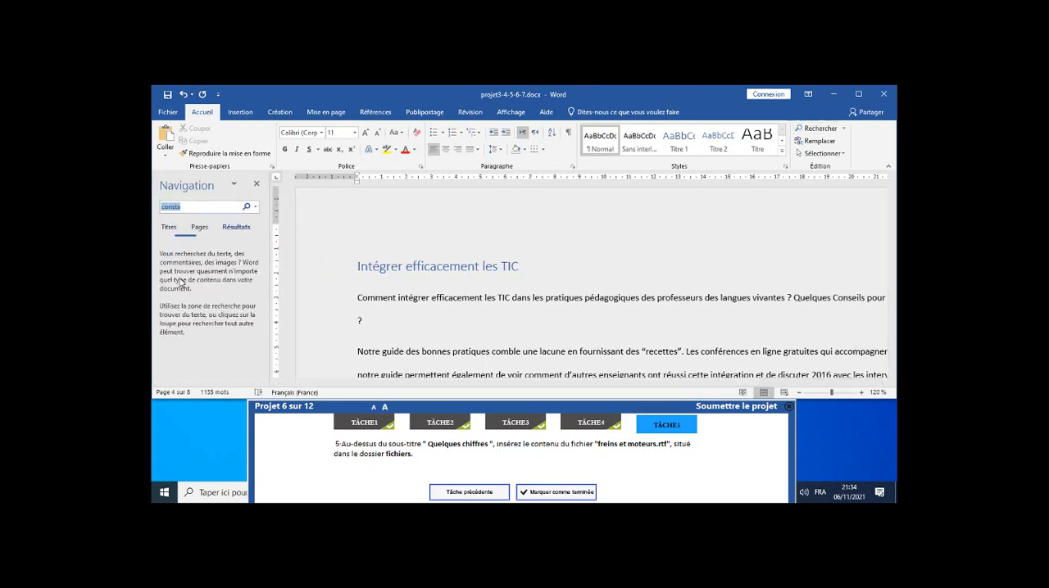
pyautogui.click(168, 238)
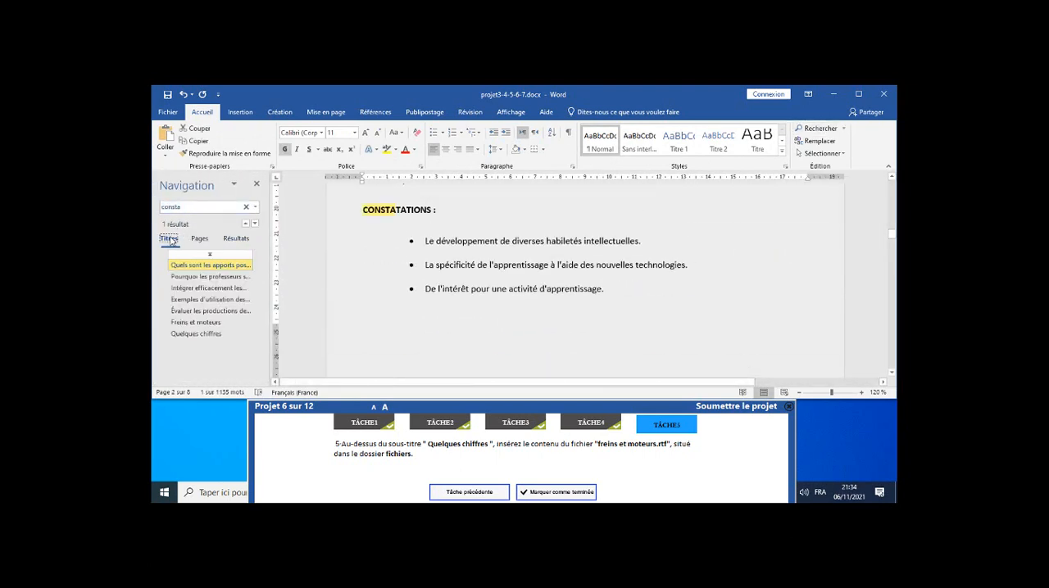
pyautogui.click(188, 335)
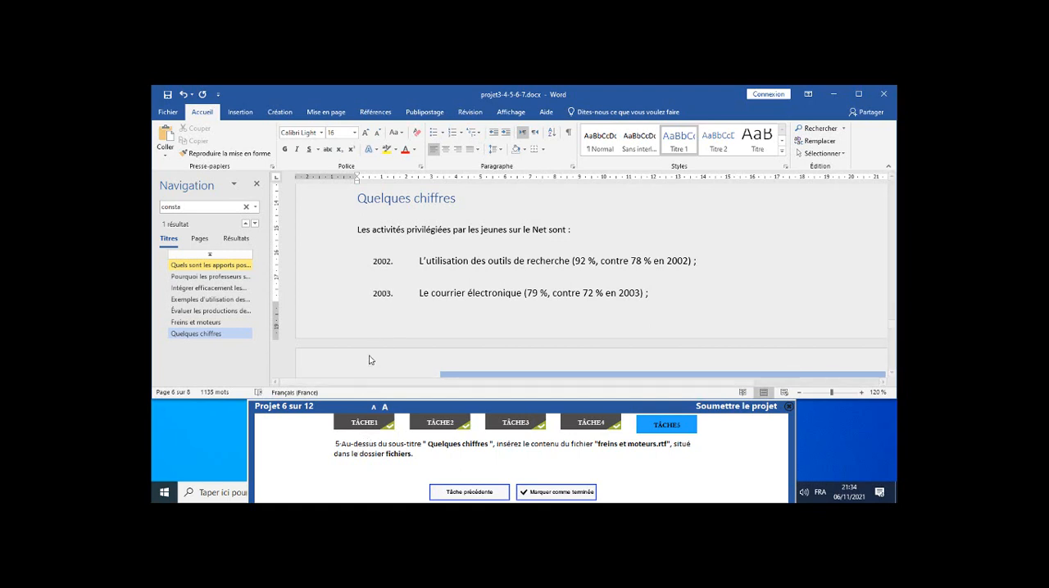
# Insert the text of the file "freins et moteurs .rtf" from the fichiers folder into the empty paragraph above the heading "Quelques chiffres".
pyautogui.scroll(3, 380, 285)
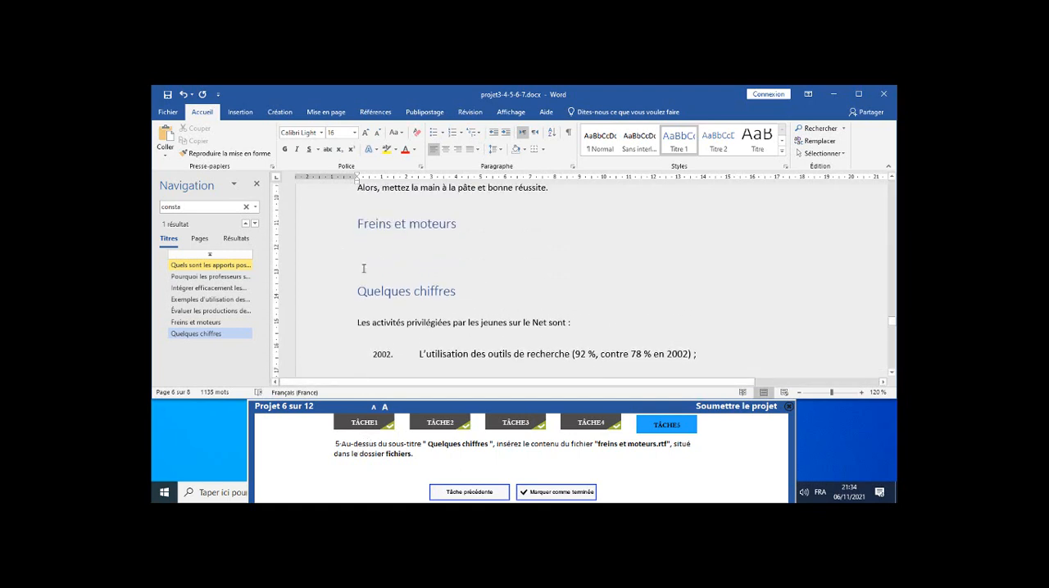
pyautogui.click(361, 258)
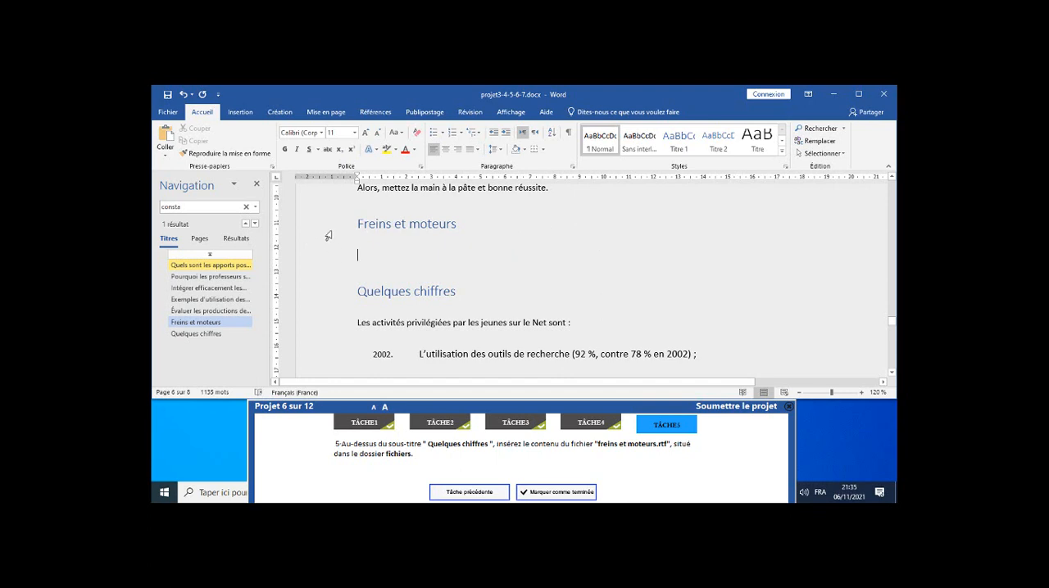
pyautogui.click(243, 113)
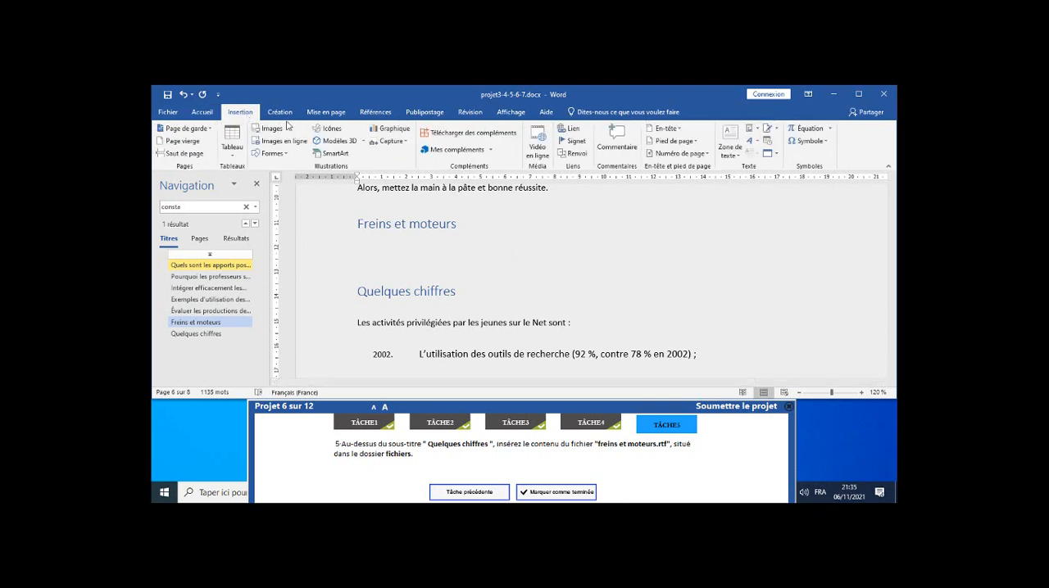
pyautogui.click(777, 154)
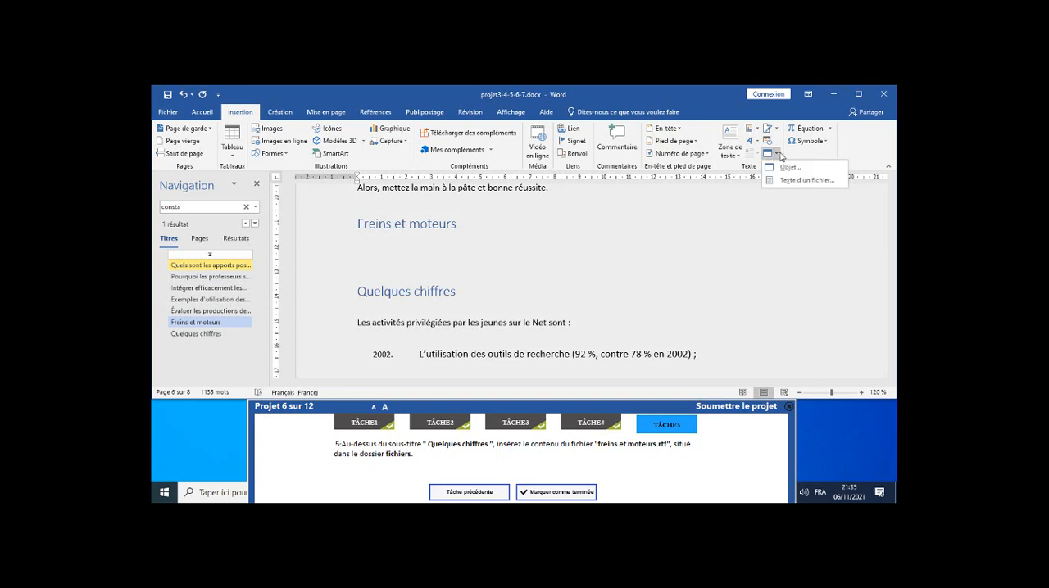
pyautogui.click(780, 182)
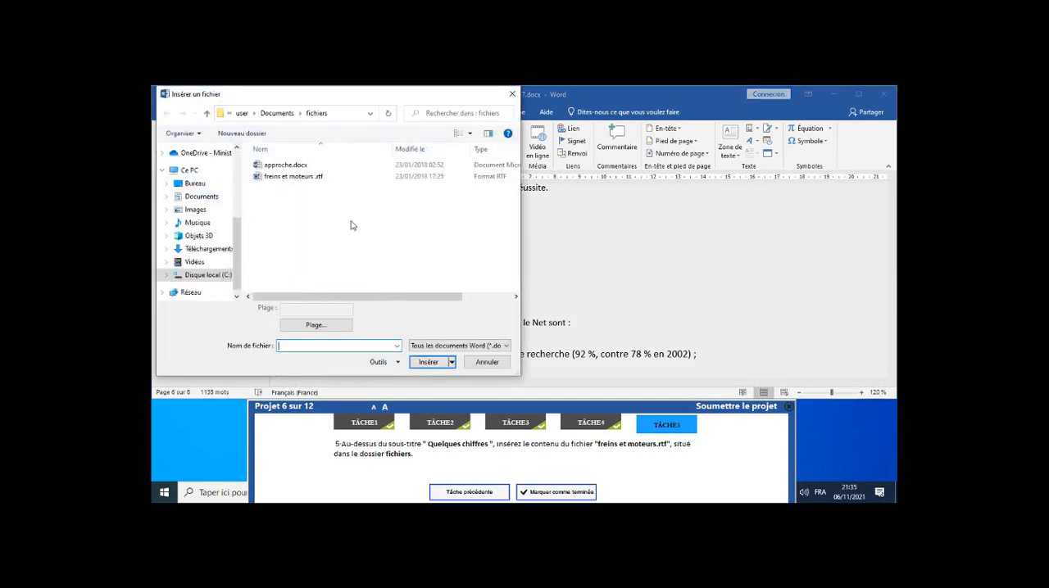
pyautogui.click(302, 181)
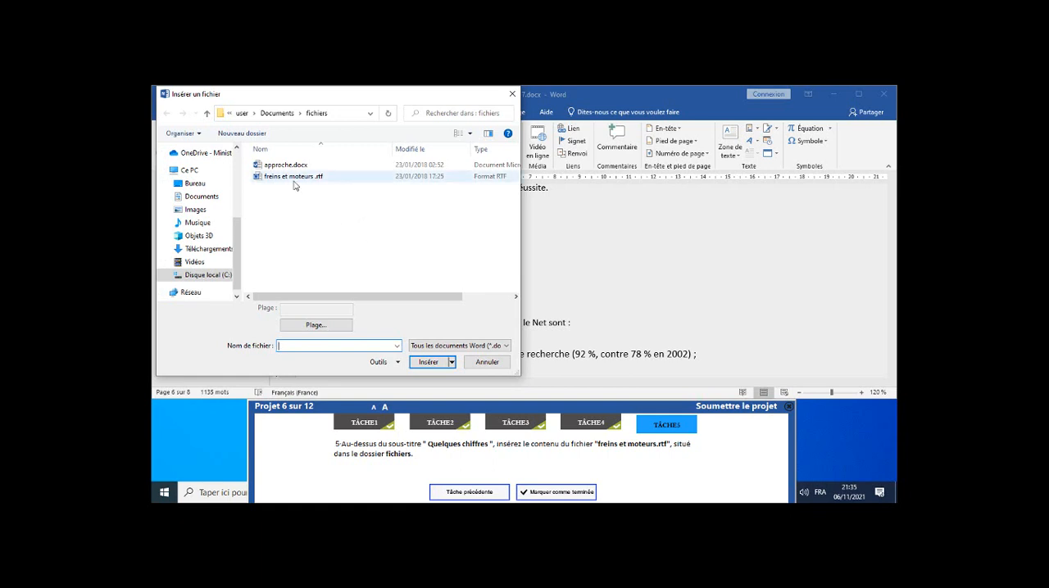
pyautogui.click(428, 361)
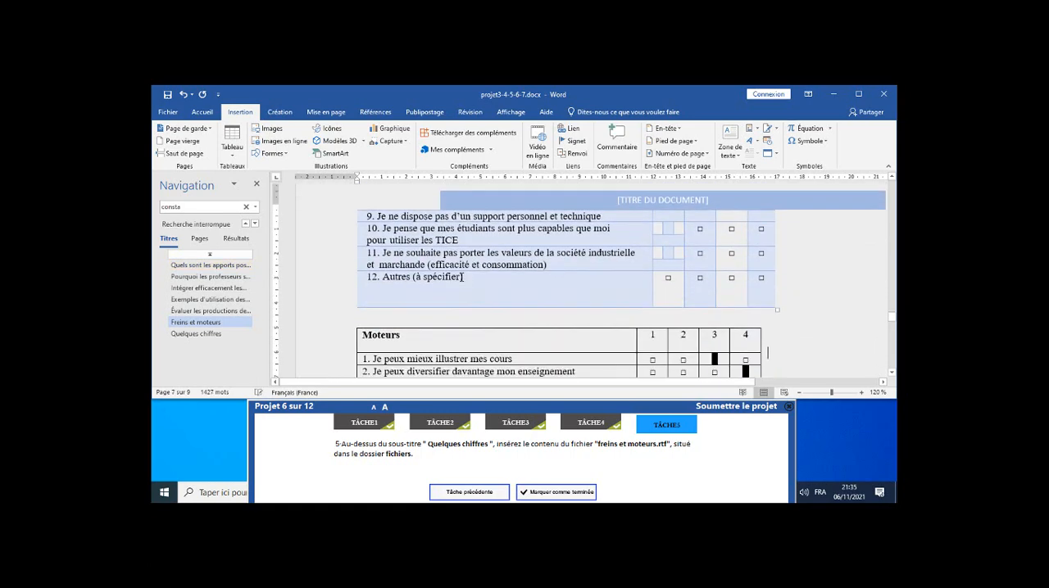
# Check the inserted Freins and Moteurs tables and submit project 6.
pyautogui.scroll(5, 458, 276)
pyautogui.scroll(4, 458, 276)
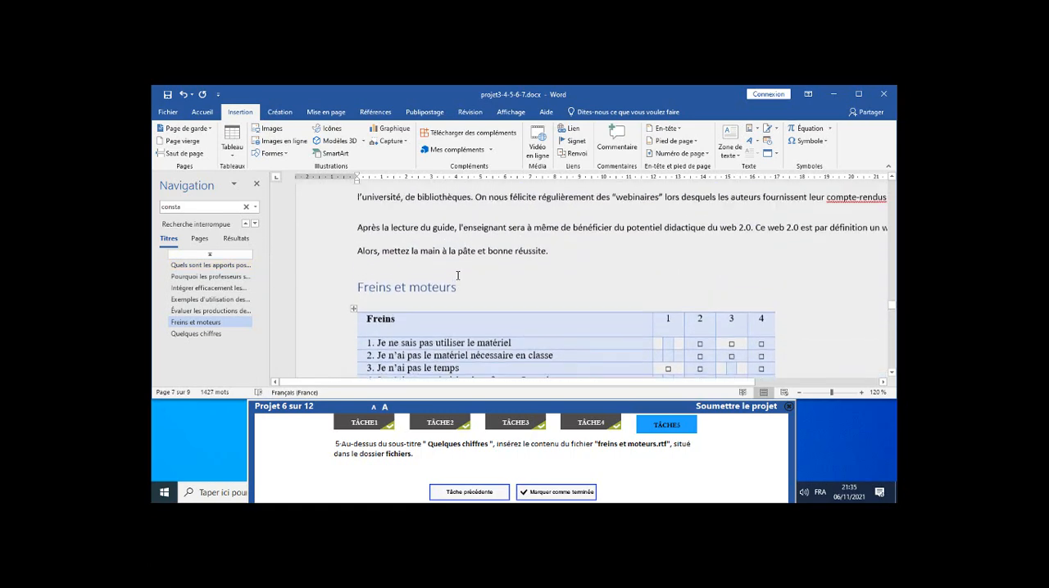
pyautogui.scroll(-6, 458, 279)
pyautogui.scroll(-6, 458, 279)
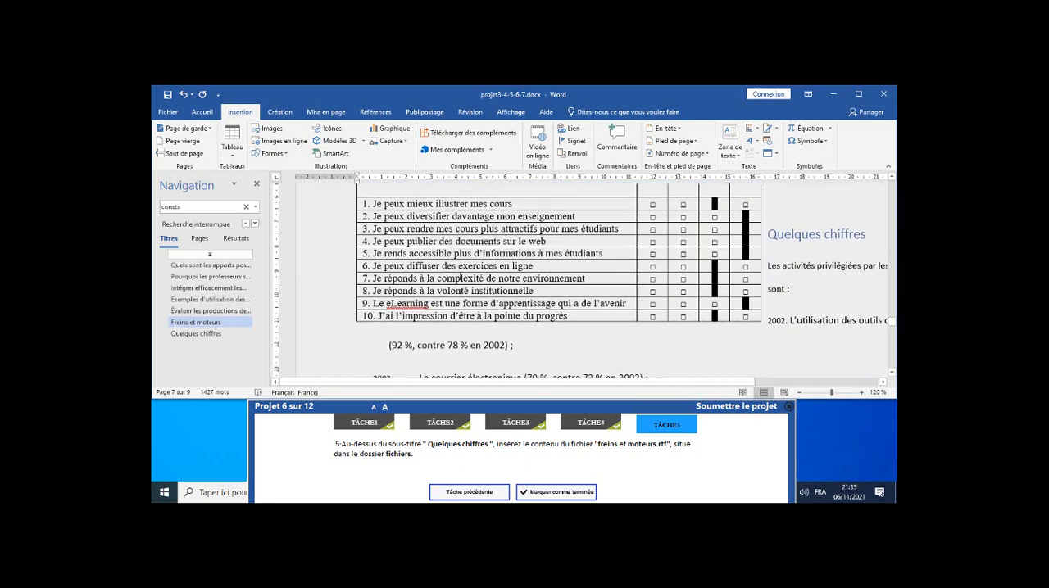
pyautogui.scroll(2, 460, 278)
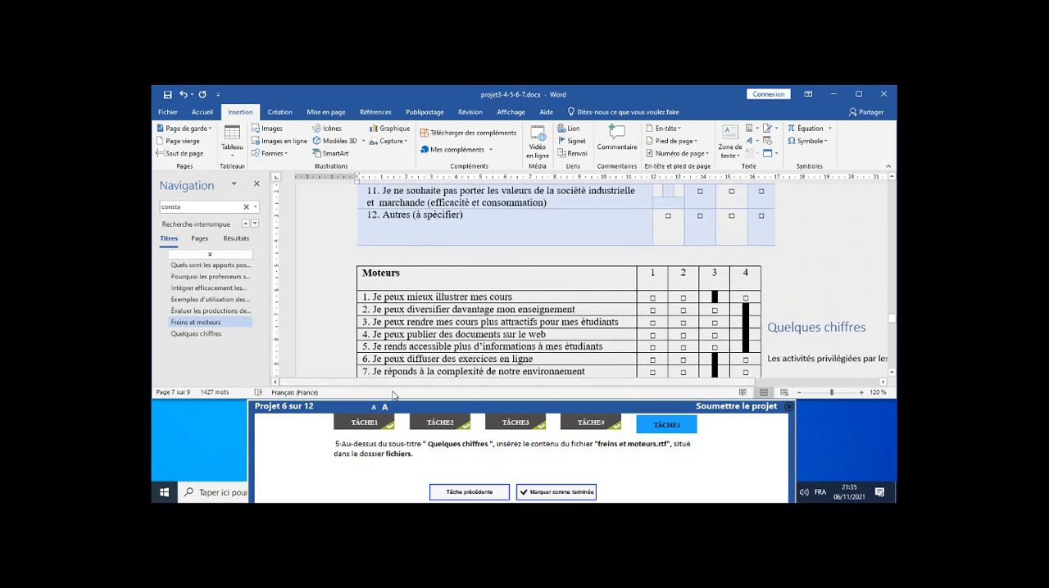
pyautogui.click(374, 477)
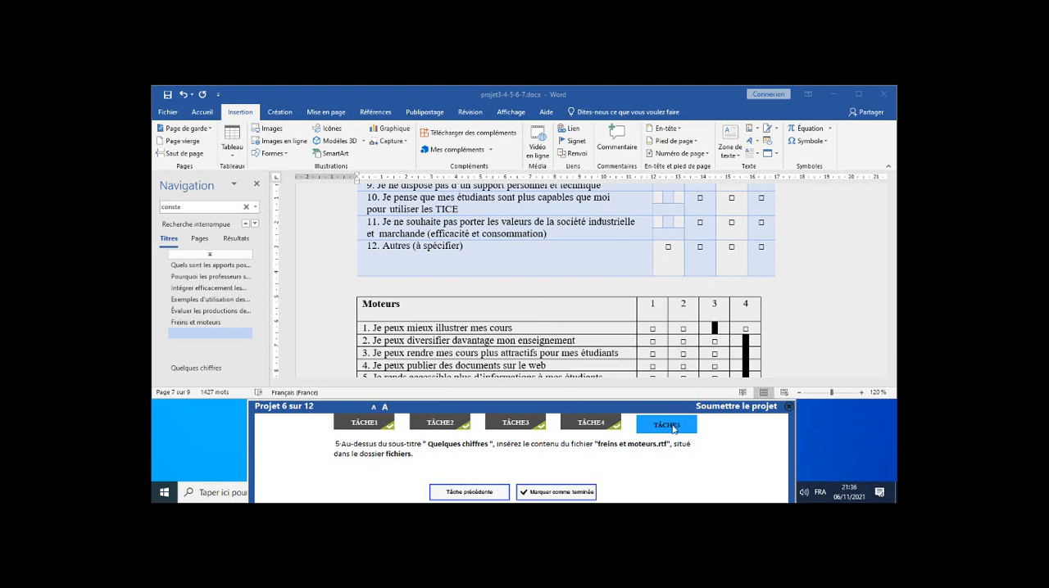
pyautogui.click(728, 408)
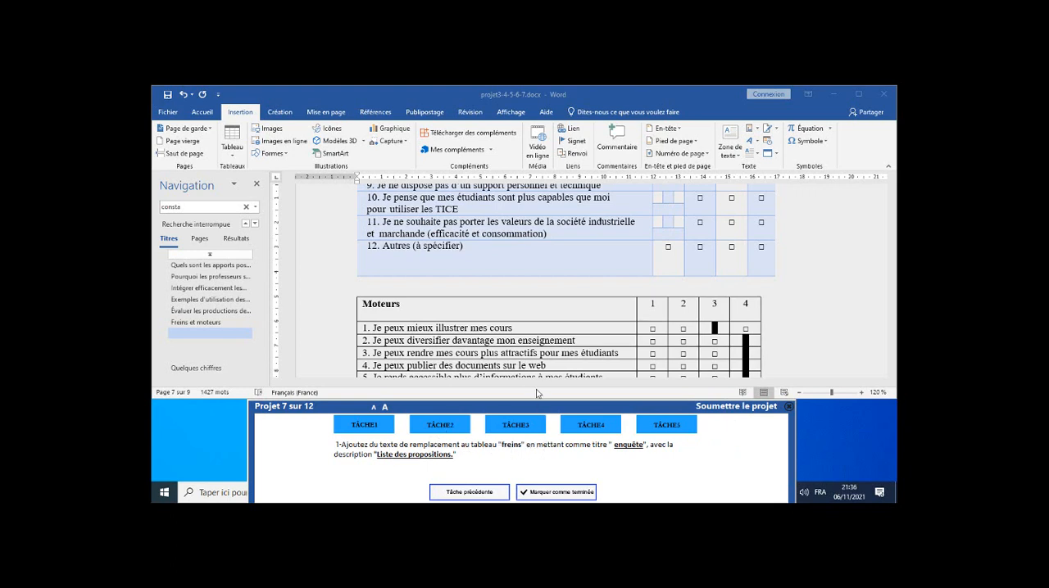
# Open the alternative text settings in the table properties of the Freins table.
pyautogui.scroll(3, 461, 291)
pyautogui.scroll(5, 461, 292)
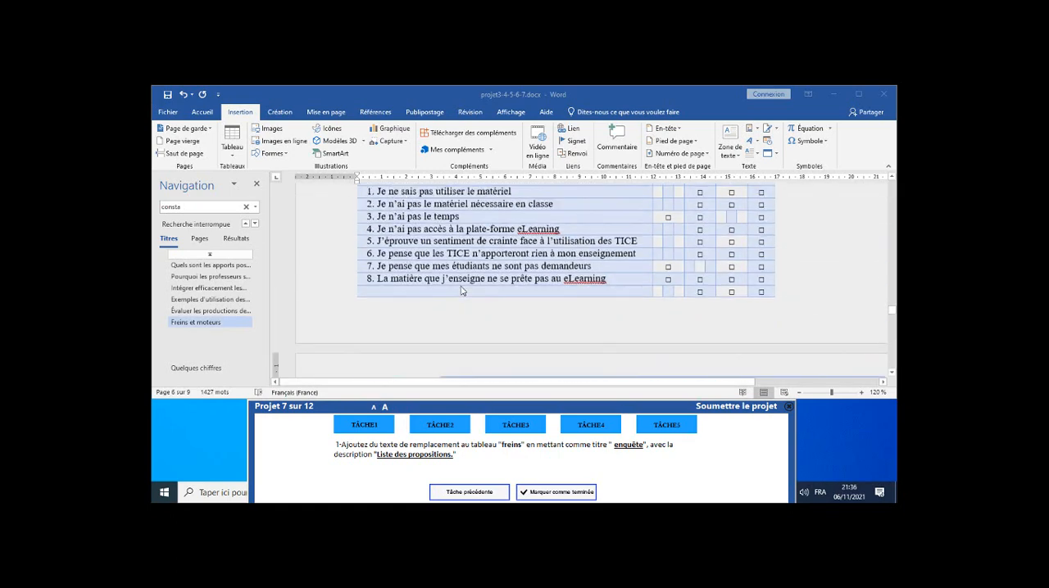
pyautogui.click(449, 298)
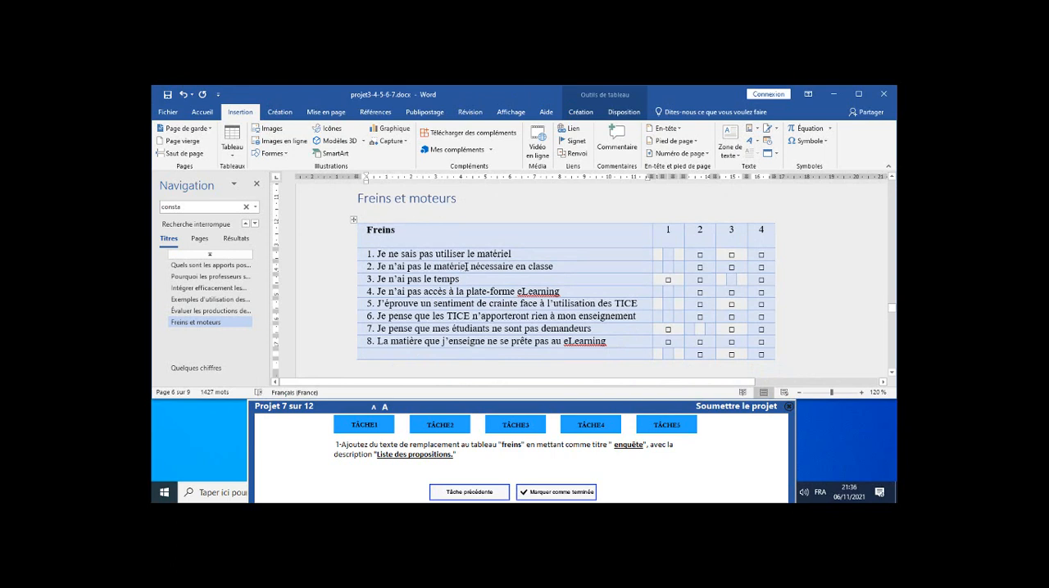
pyautogui.doubleClick(465, 267)
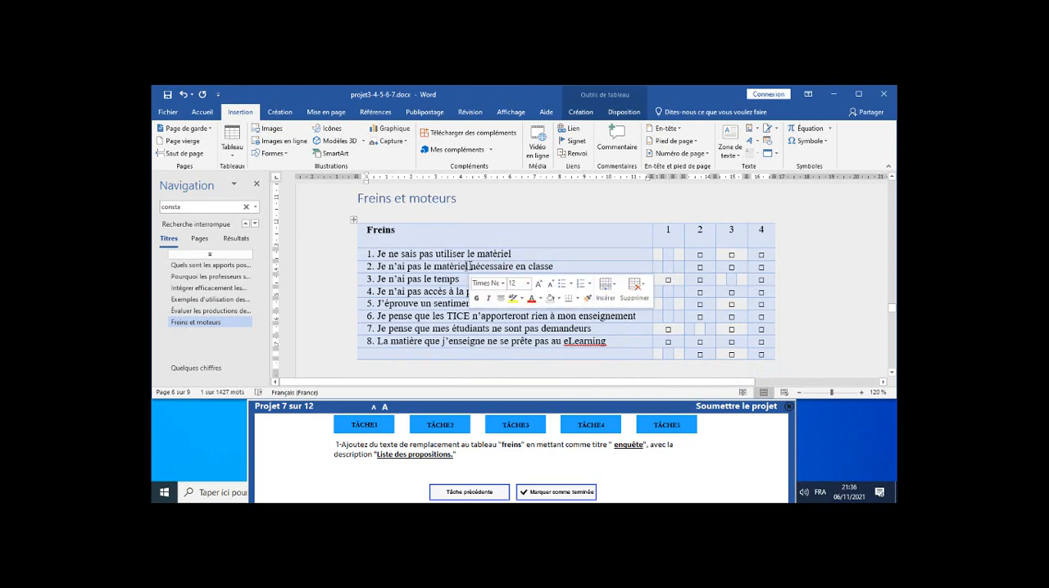
pyautogui.click(489, 234)
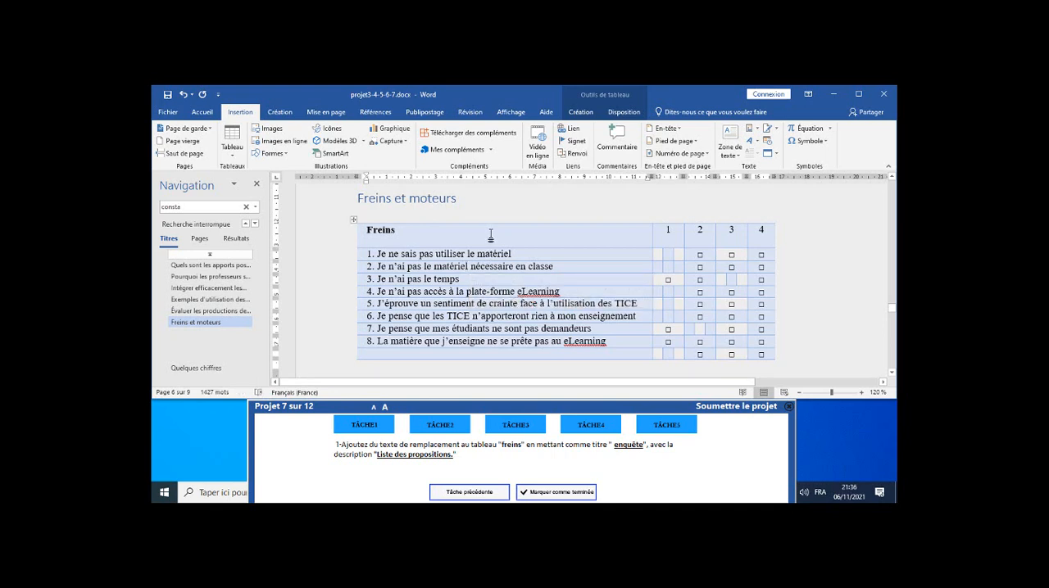
pyautogui.rightClick(490, 235)
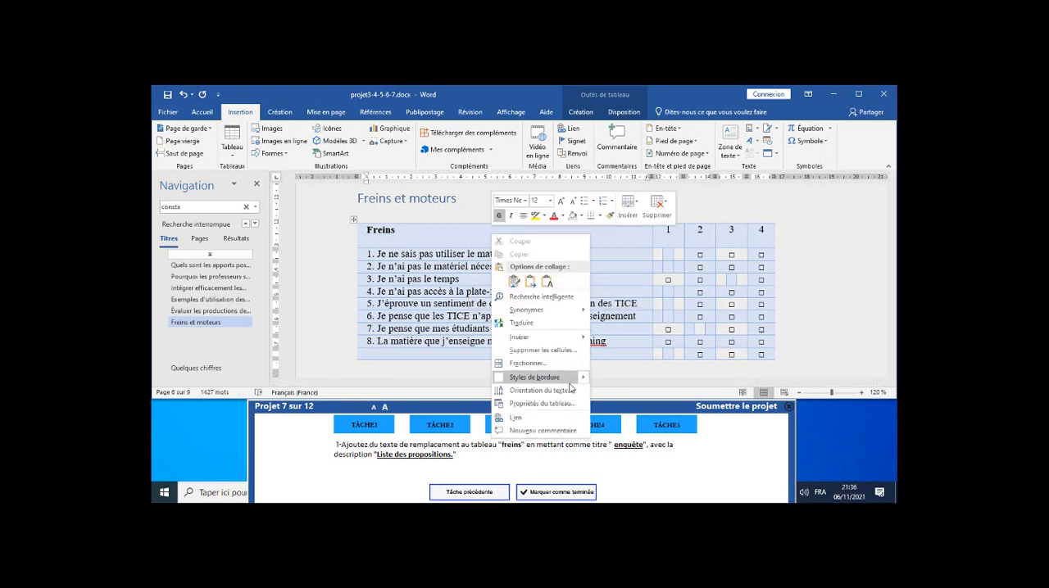
pyautogui.click(577, 115)
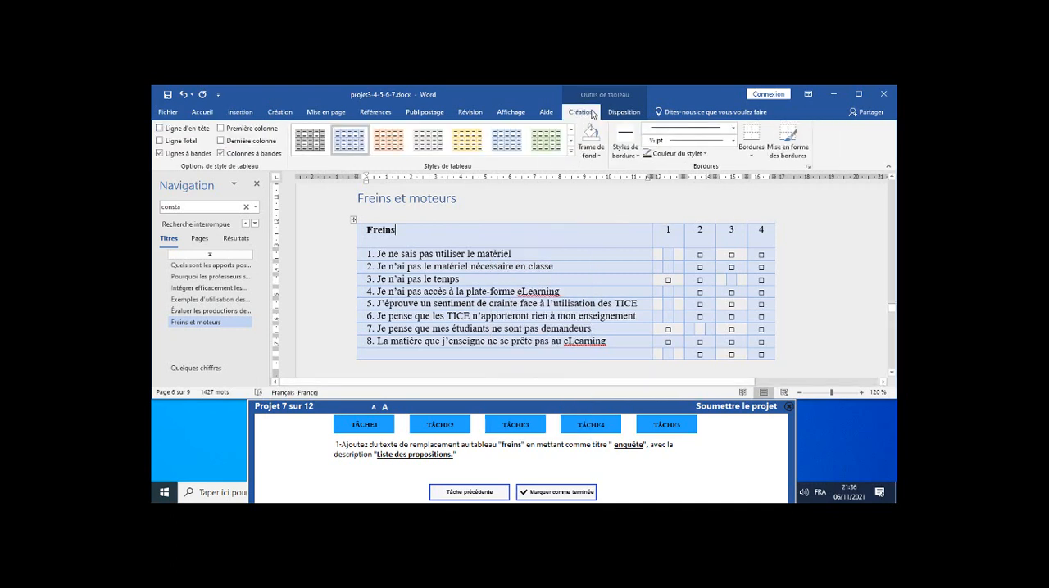
pyautogui.click(620, 113)
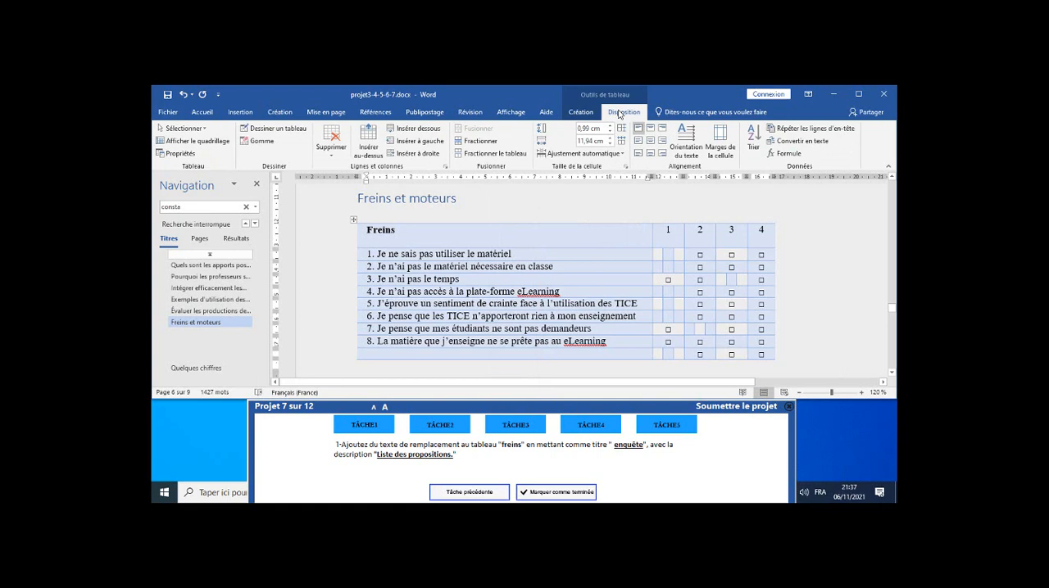
pyautogui.click(178, 154)
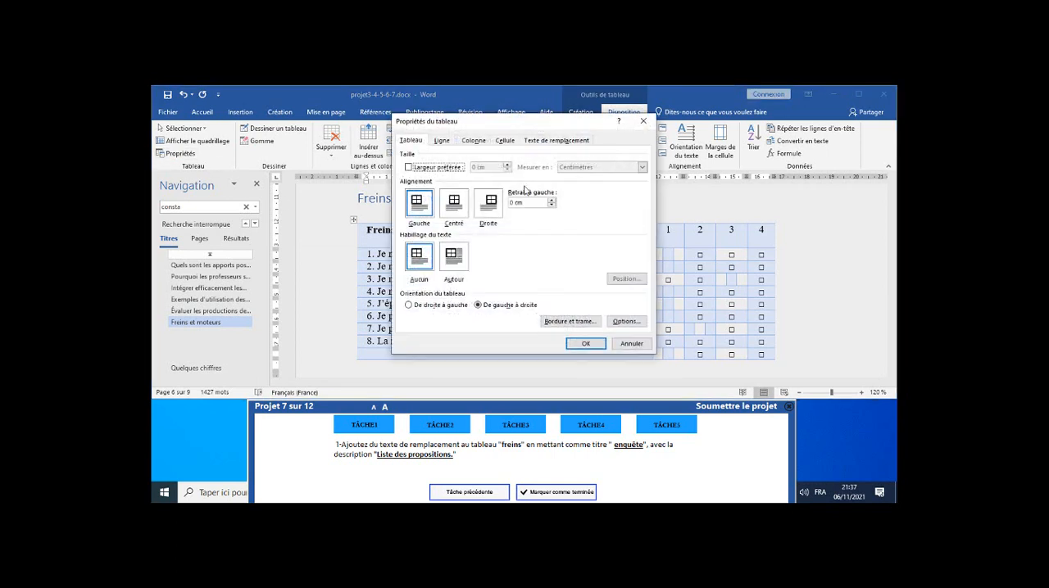
pyautogui.click(552, 142)
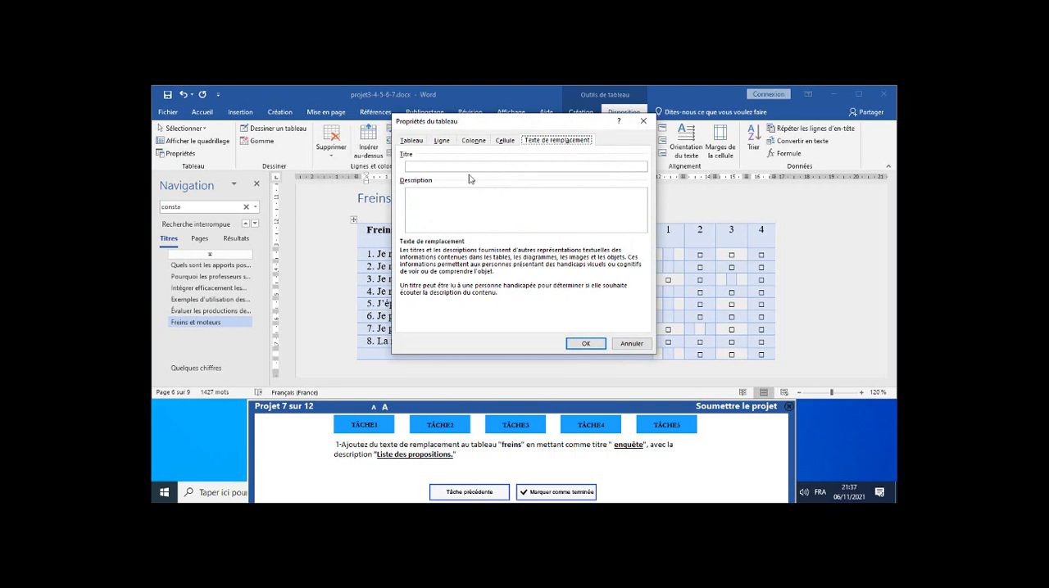
# Give the Freins table the alternative text title "enquête" and description "Liste des propositions", and mark task 1 as completed.
pyautogui.click(497, 166)
pyautogui.write('enquête')
pyautogui.click(510, 209)
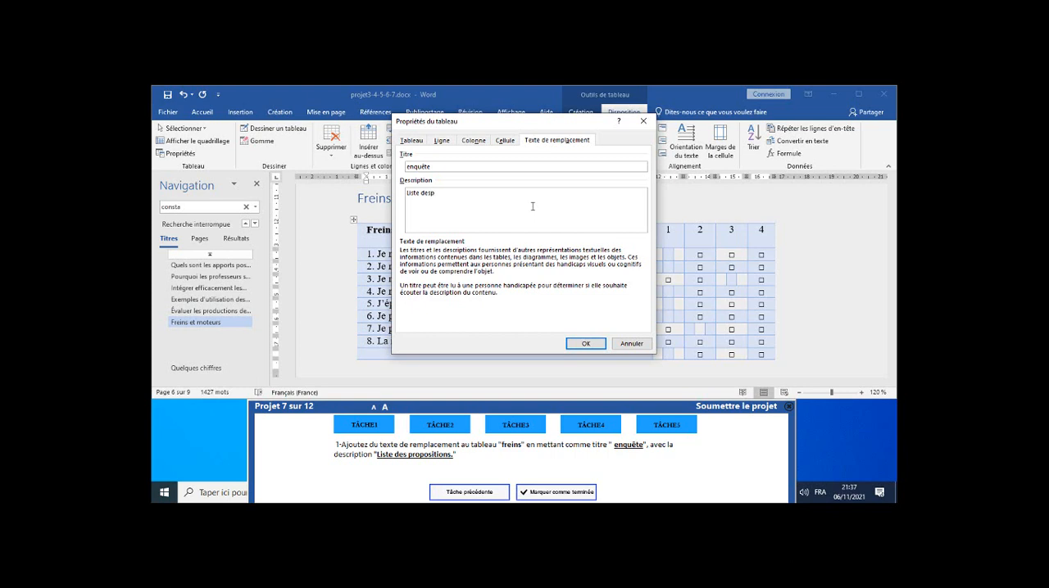
pyautogui.write('sitions')
pyautogui.click(433, 194)
pyautogui.click(585, 344)
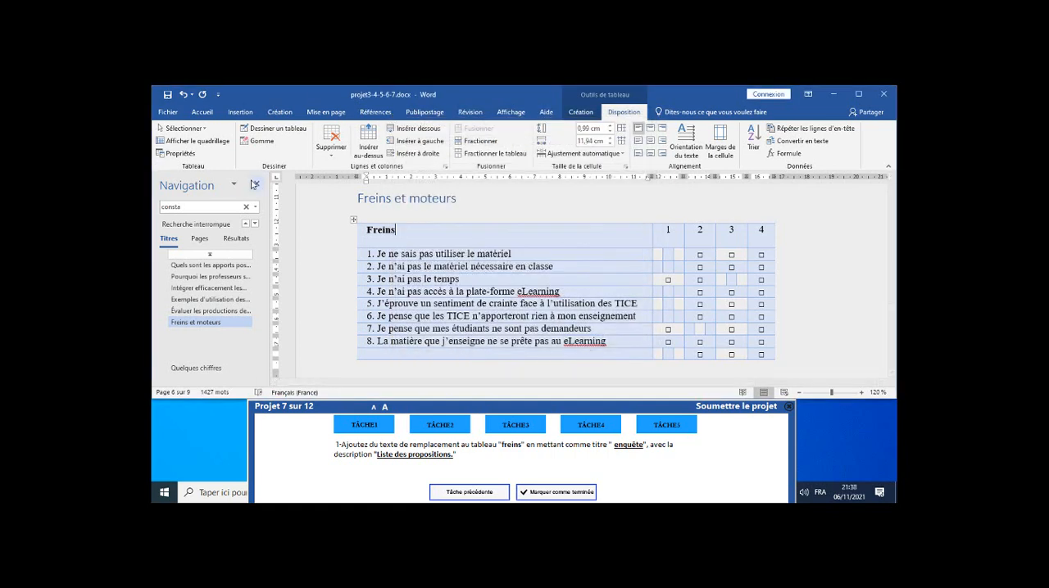
pyautogui.click(256, 186)
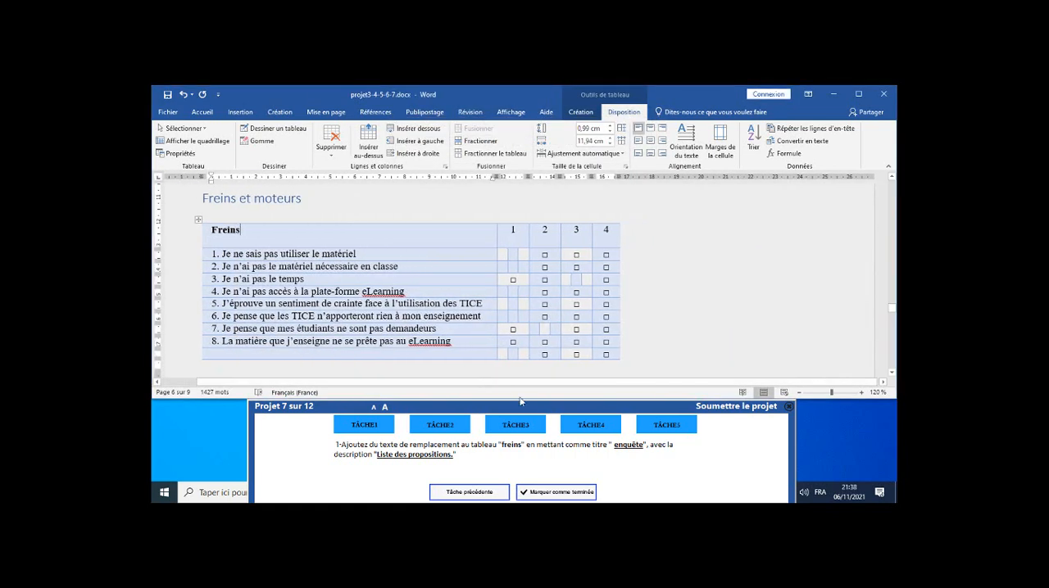
pyautogui.click(570, 493)
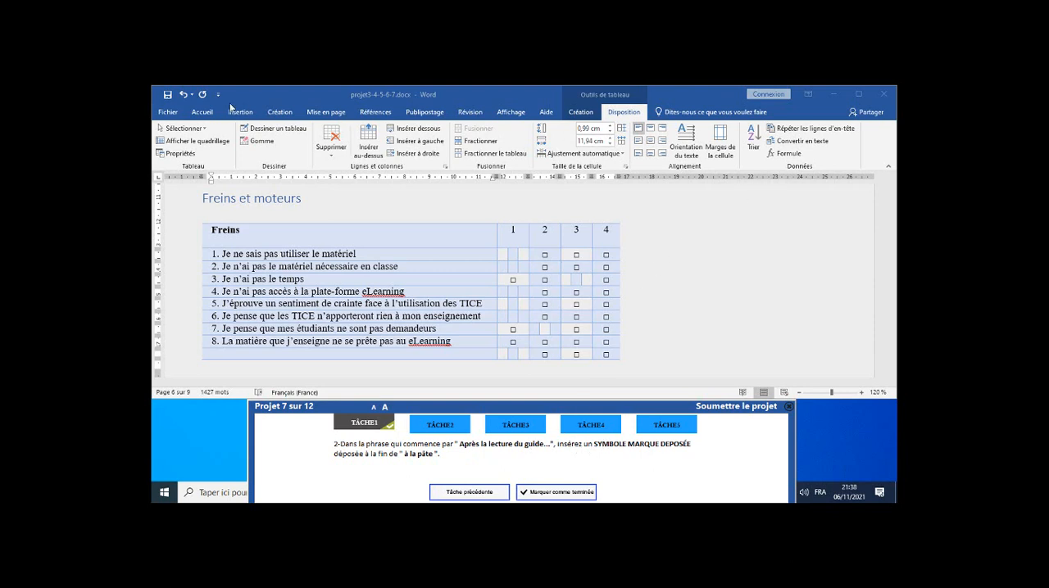
# Search the document for "après" to locate the sentence beginning "Après la lecture du guide".
pyautogui.click(205, 117)
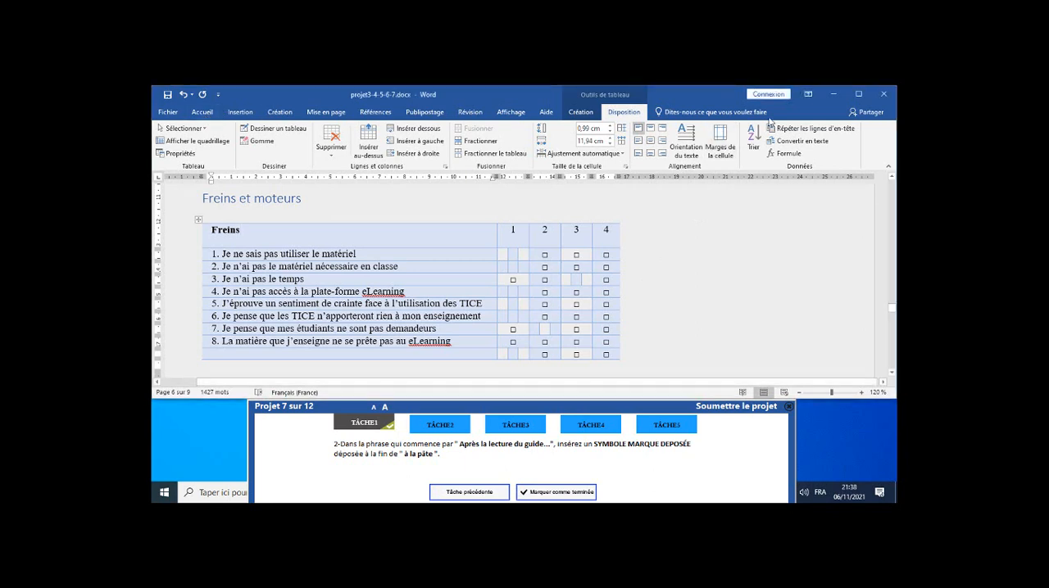
pyautogui.click(200, 113)
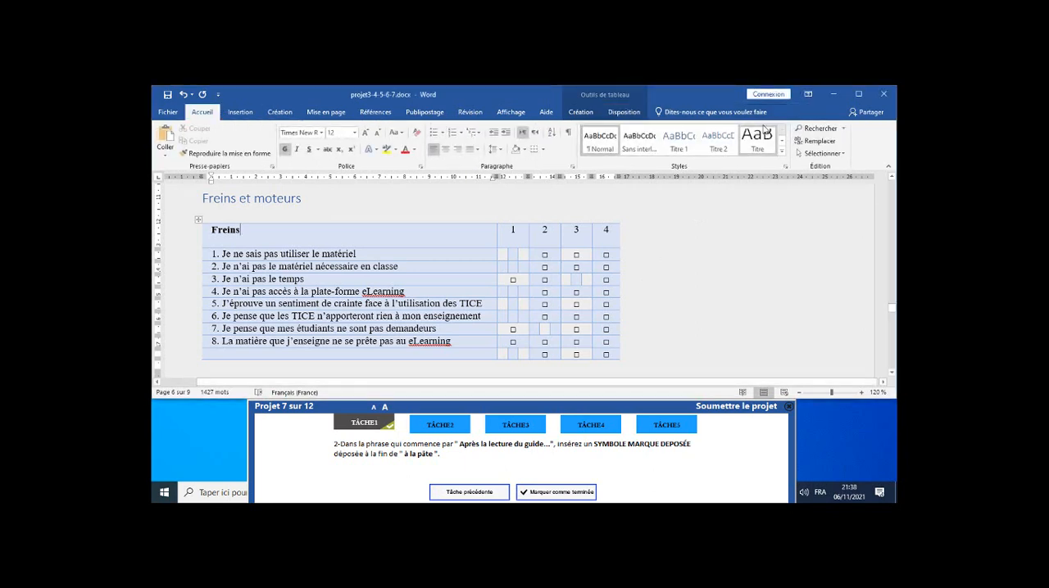
pyautogui.click(815, 129)
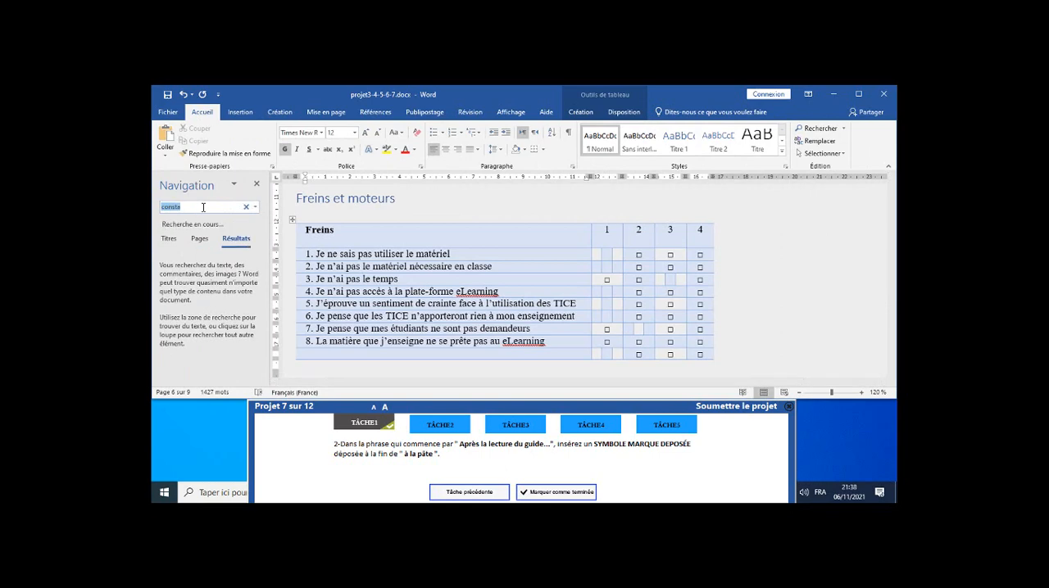
pyautogui.click(245, 208)
pyautogui.write('apre')
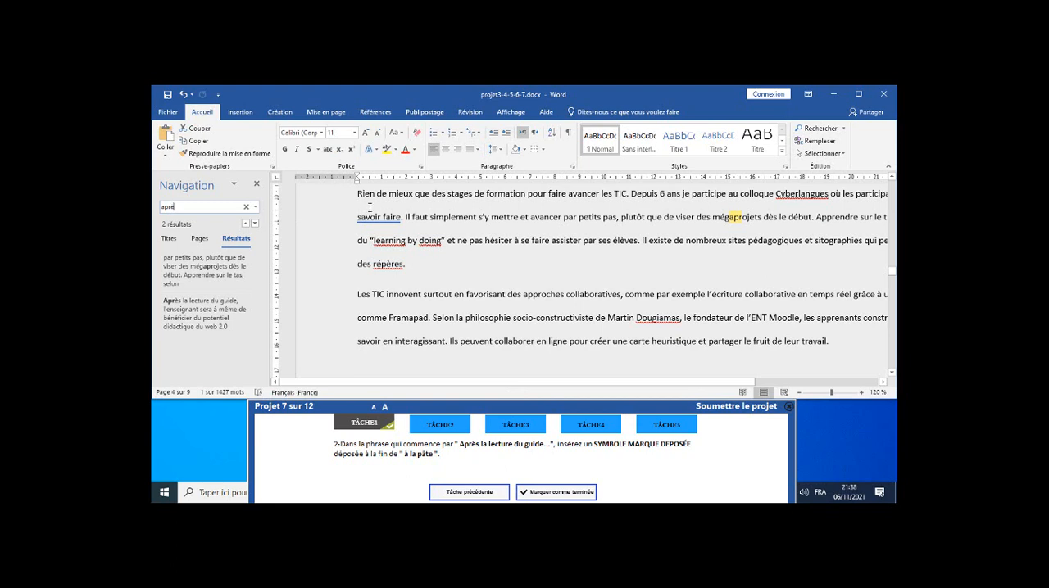
pyautogui.write('s')
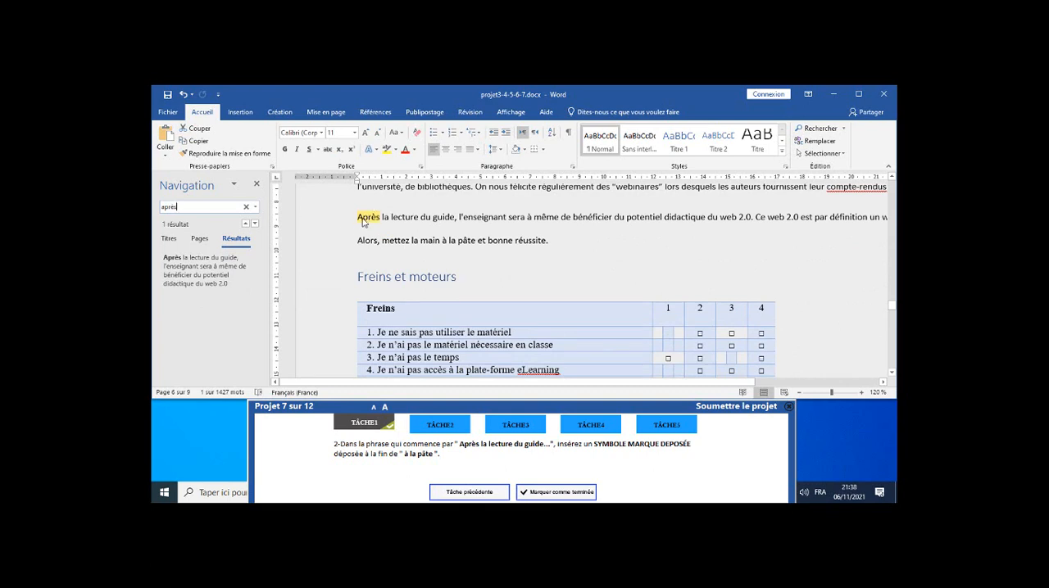
# Insert the SYMBOLE MARQUE DÉPOSÉE (®) directly after "à la pâte" in the line below "Après la lecture du guide".
pyautogui.click(365, 218)
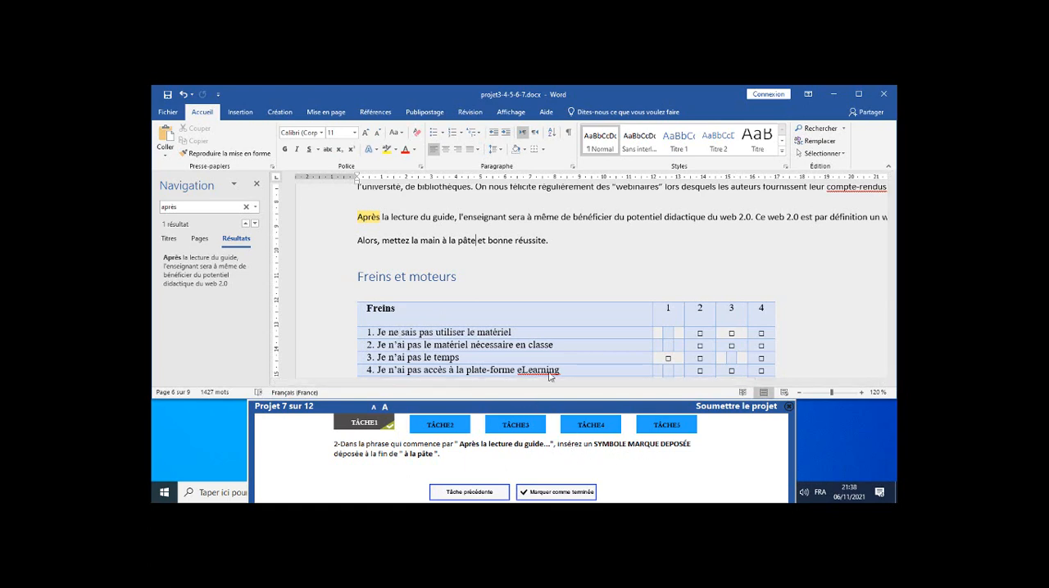
pyautogui.click(235, 113)
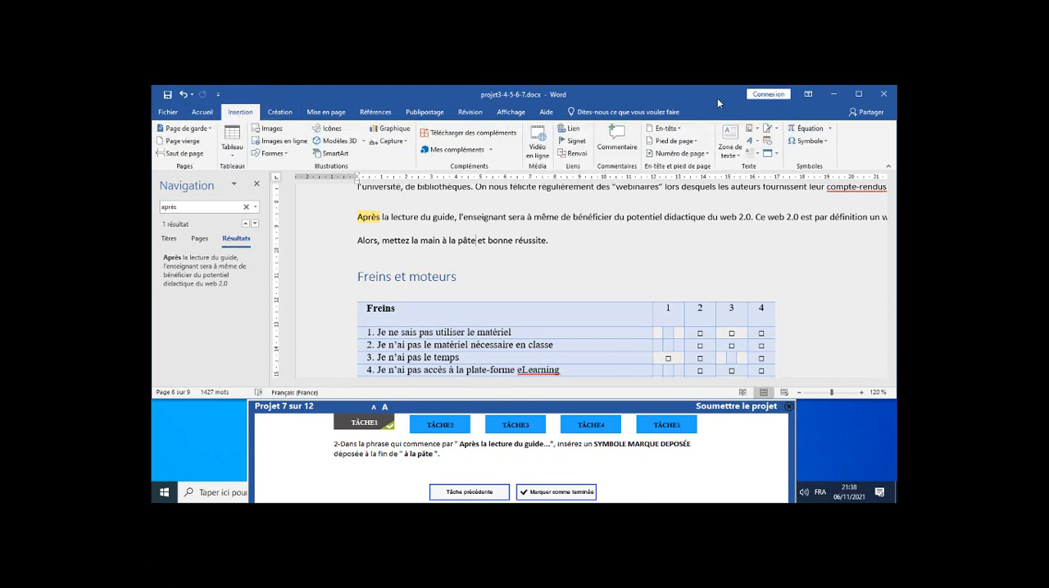
pyautogui.click(827, 142)
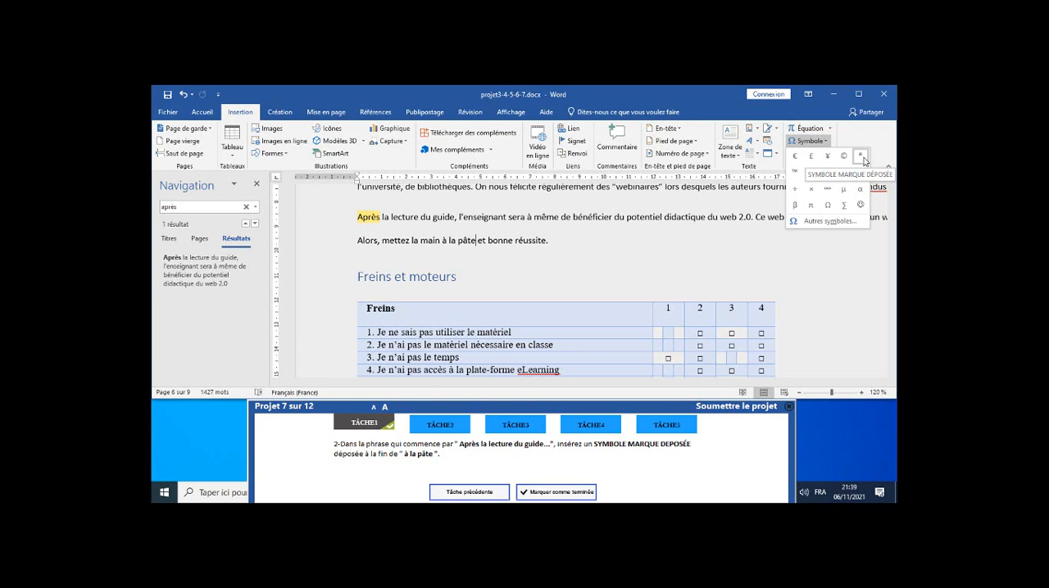
pyautogui.click(862, 158)
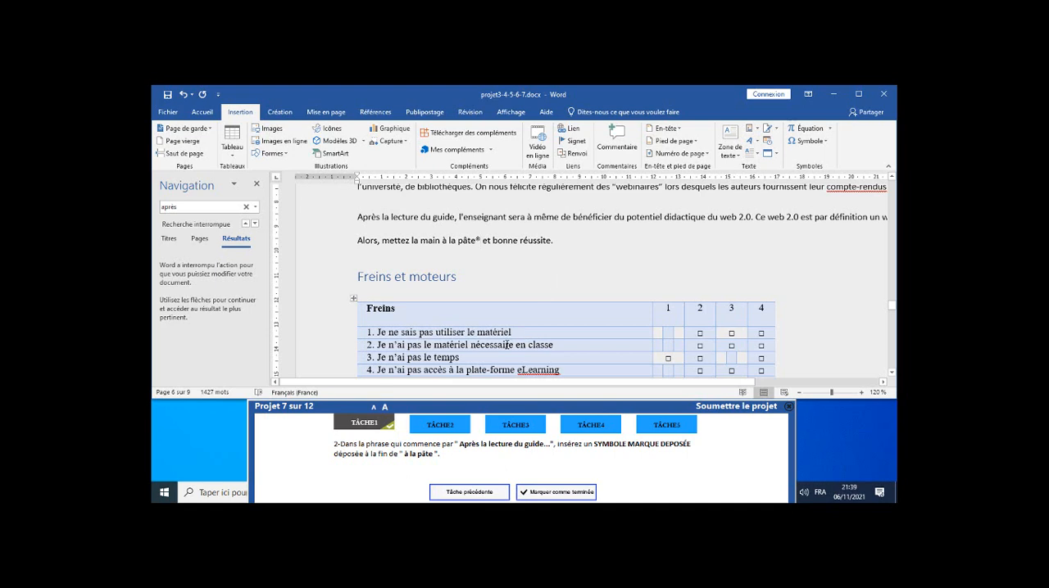
# Mark task 2 as completed and apply the table style Tableau Grille 2 - Accentuation 1 to the Moteurs table.
pyautogui.click(561, 497)
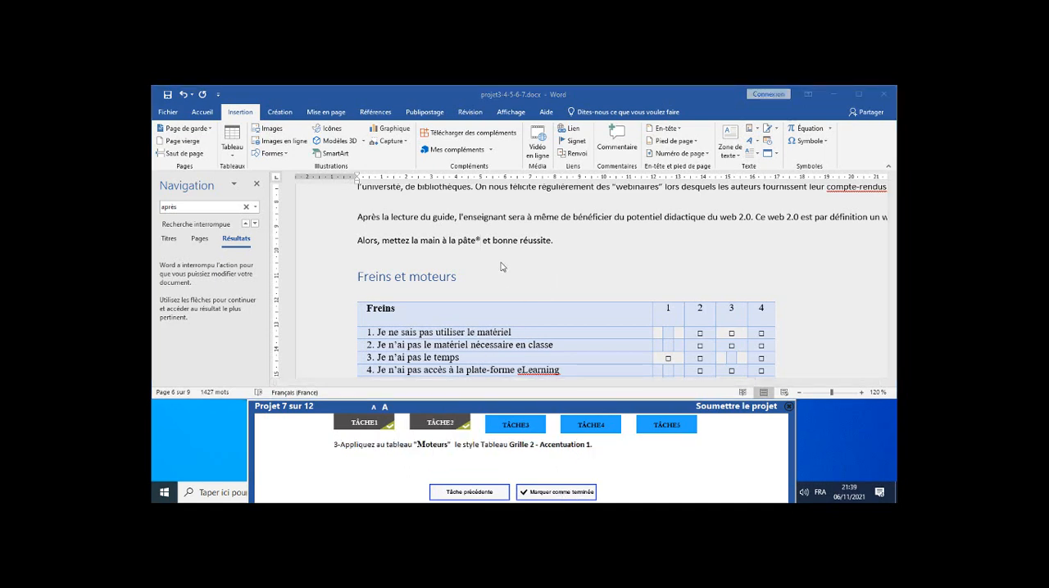
pyautogui.scroll(-10, 508, 266)
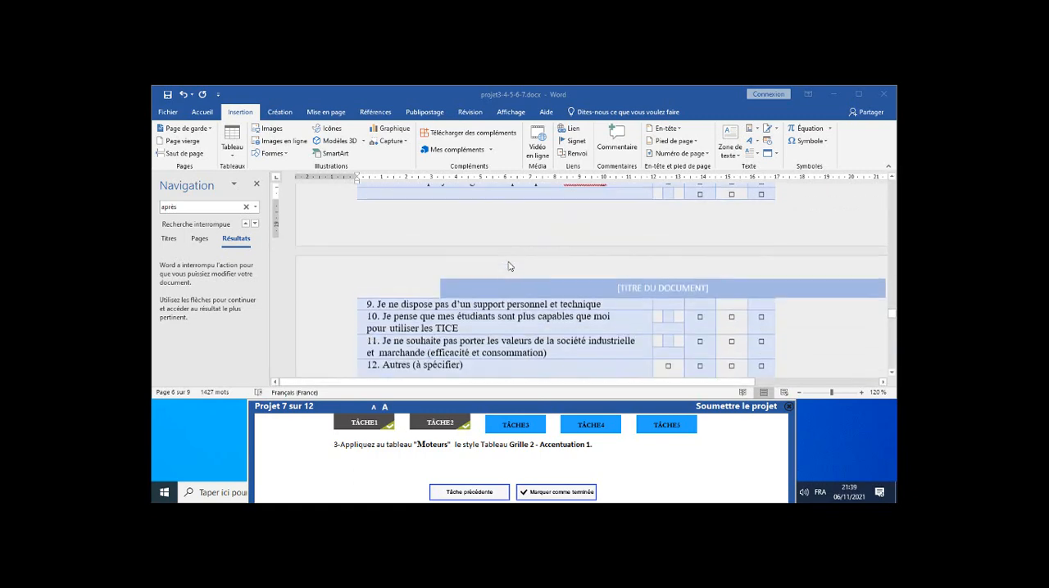
pyautogui.click(498, 233)
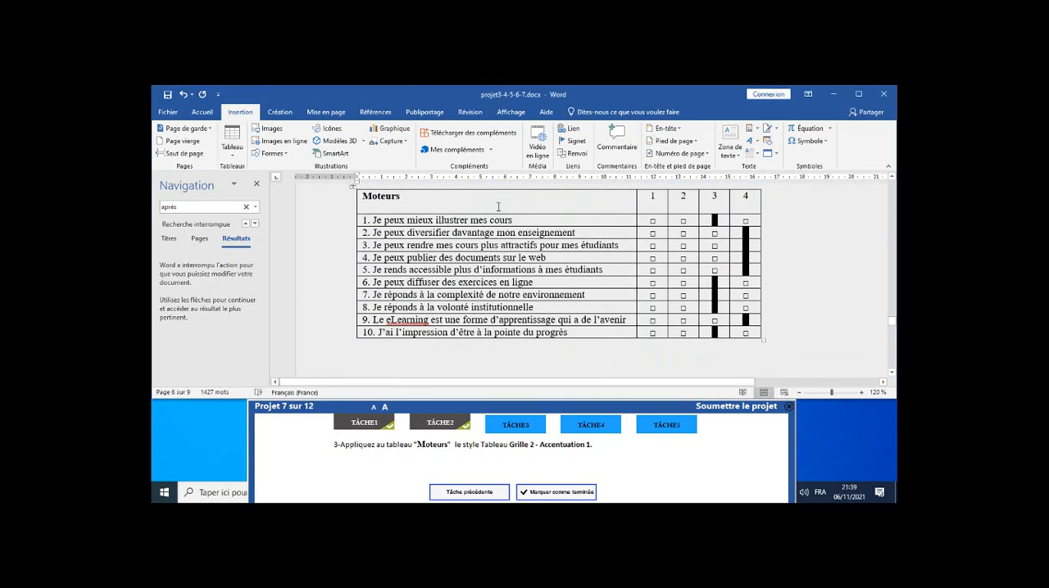
pyautogui.click(498, 207)
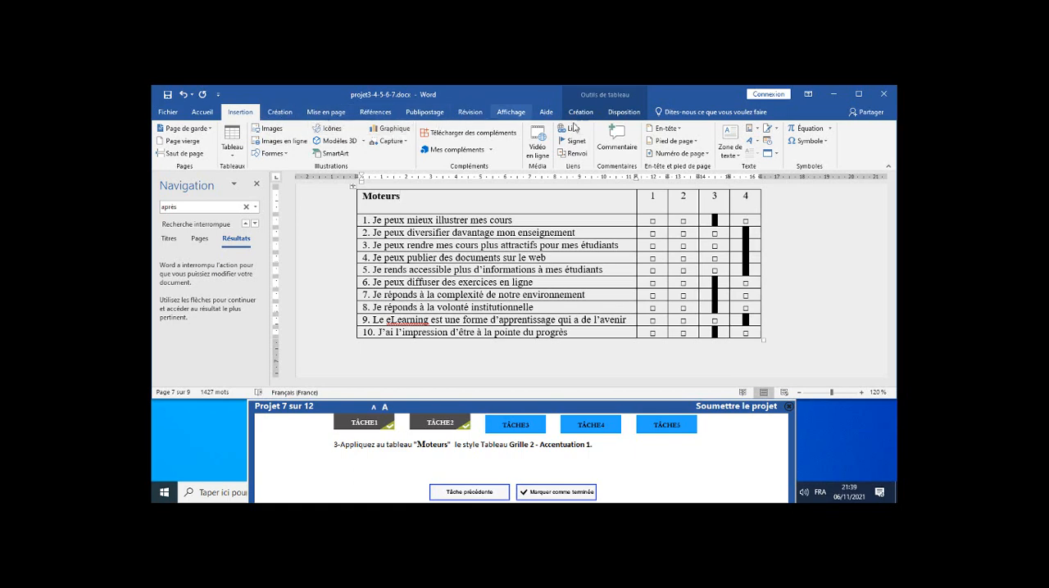
pyautogui.click(624, 113)
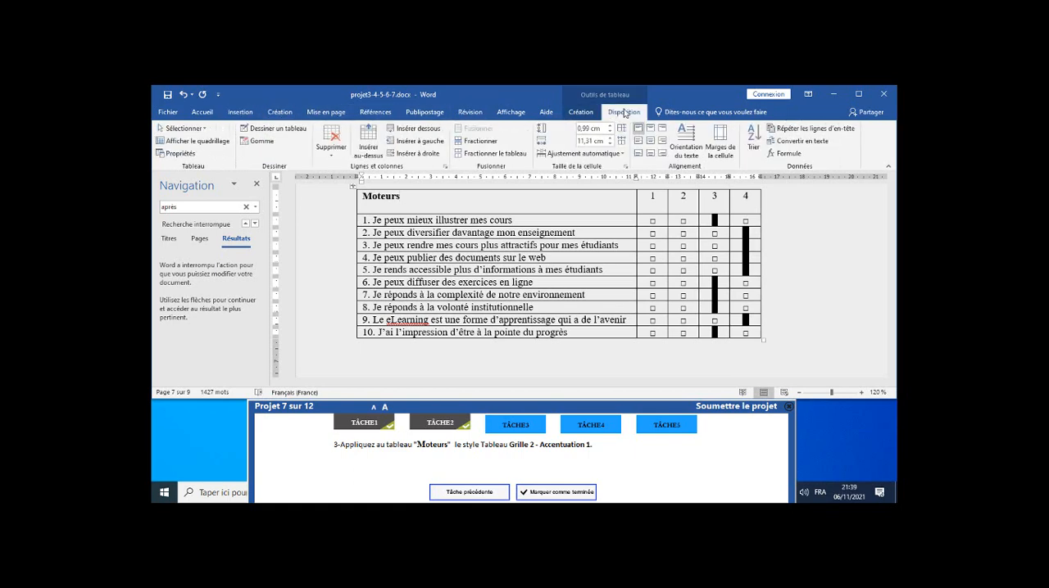
pyautogui.click(577, 112)
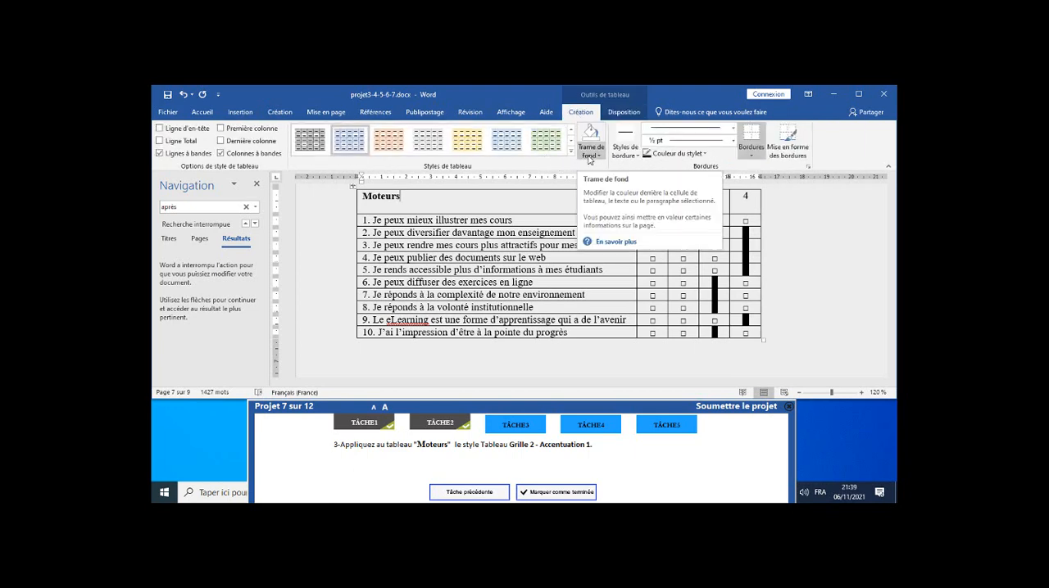
pyautogui.click(571, 153)
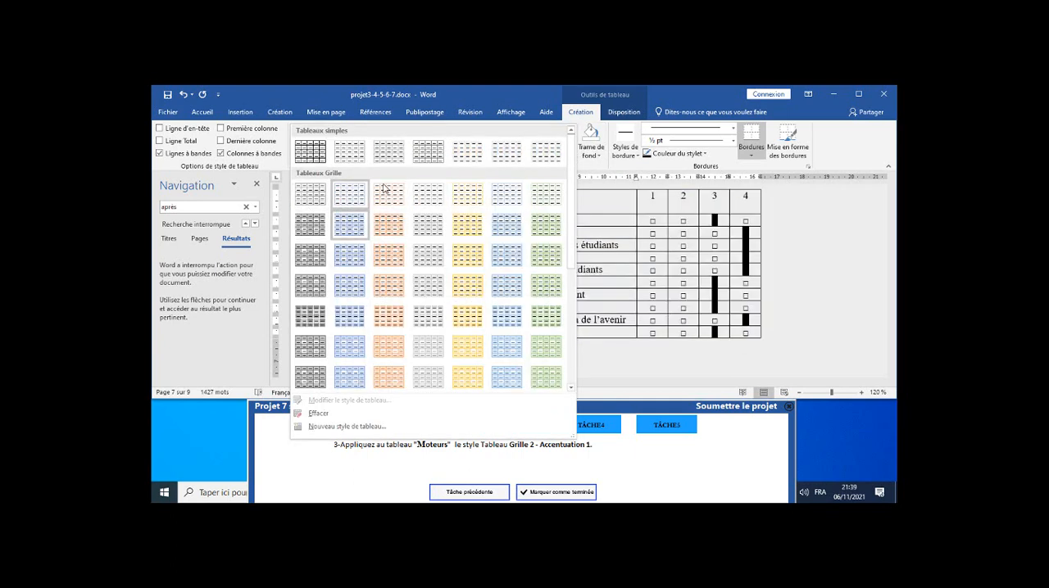
pyautogui.click(353, 231)
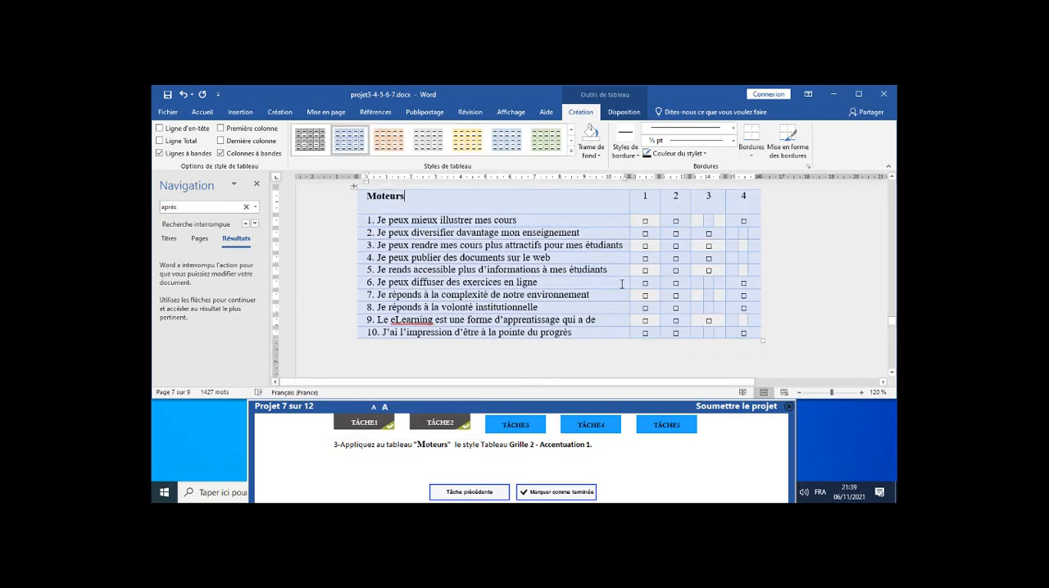
# Mark task 3 as completed and close the Navigation pane.
pyautogui.scroll(3, 622, 284)
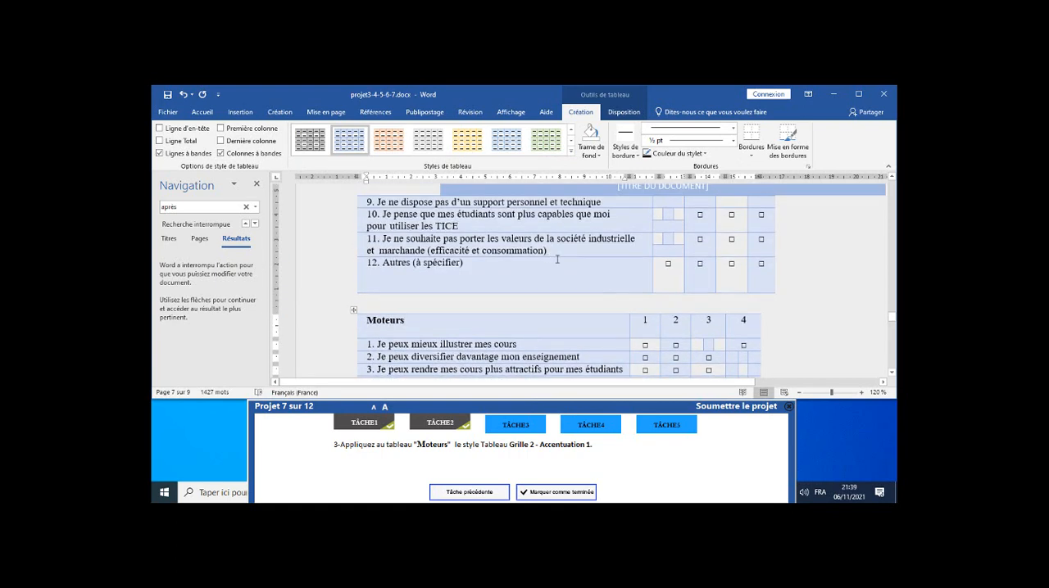
pyautogui.scroll(-2, 587, 286)
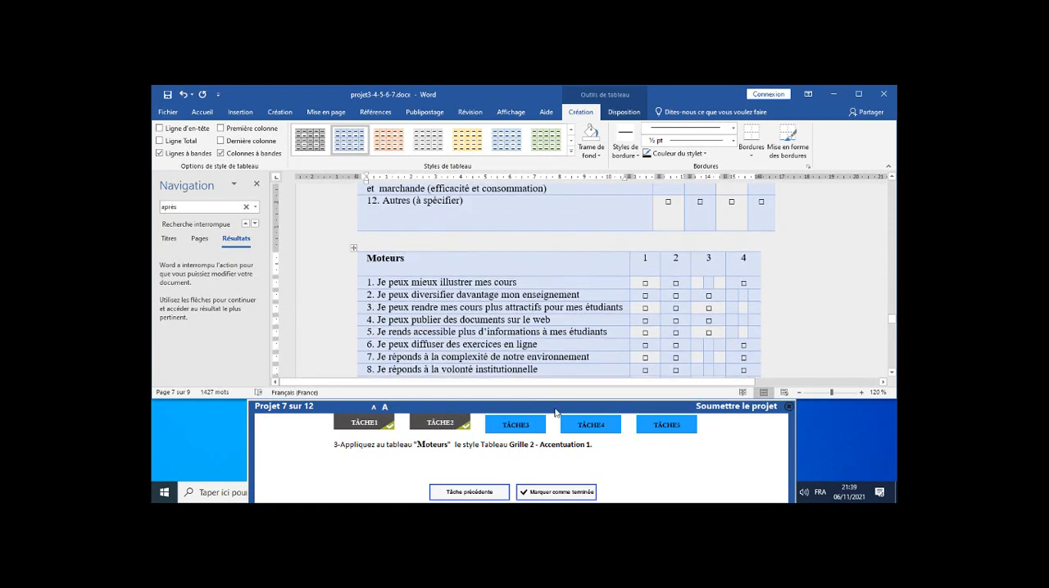
pyautogui.click(567, 493)
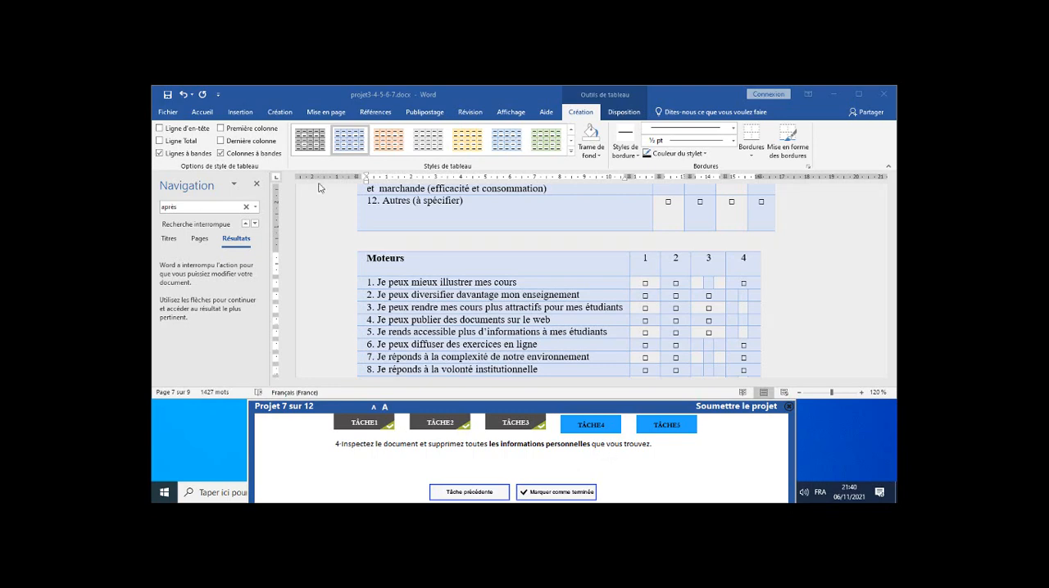
pyautogui.click(257, 185)
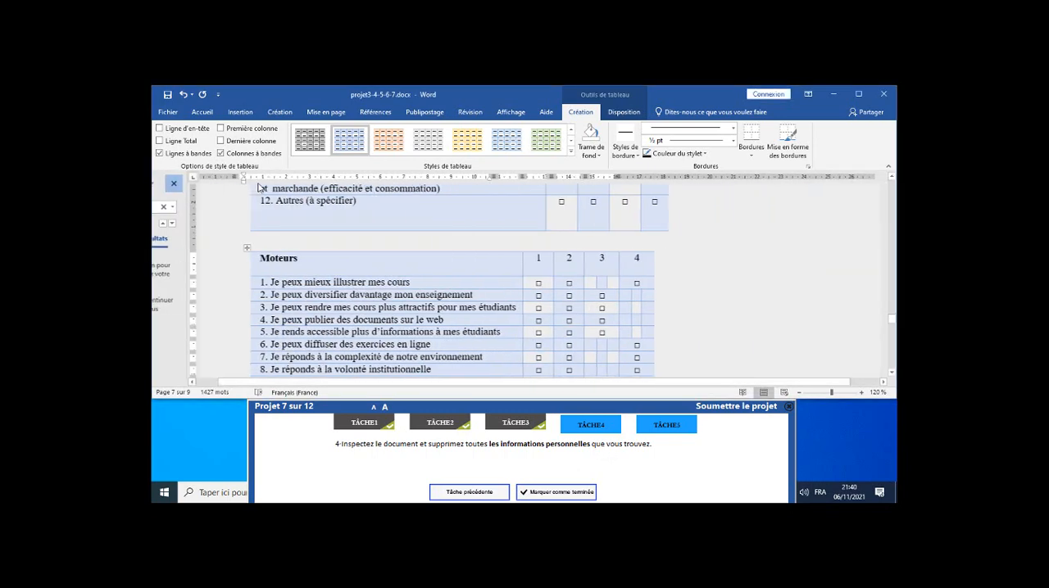
# Save the document and run the Document Inspector with "Propriétés du document et informations personnelles" included in the check.
pyautogui.click(167, 112)
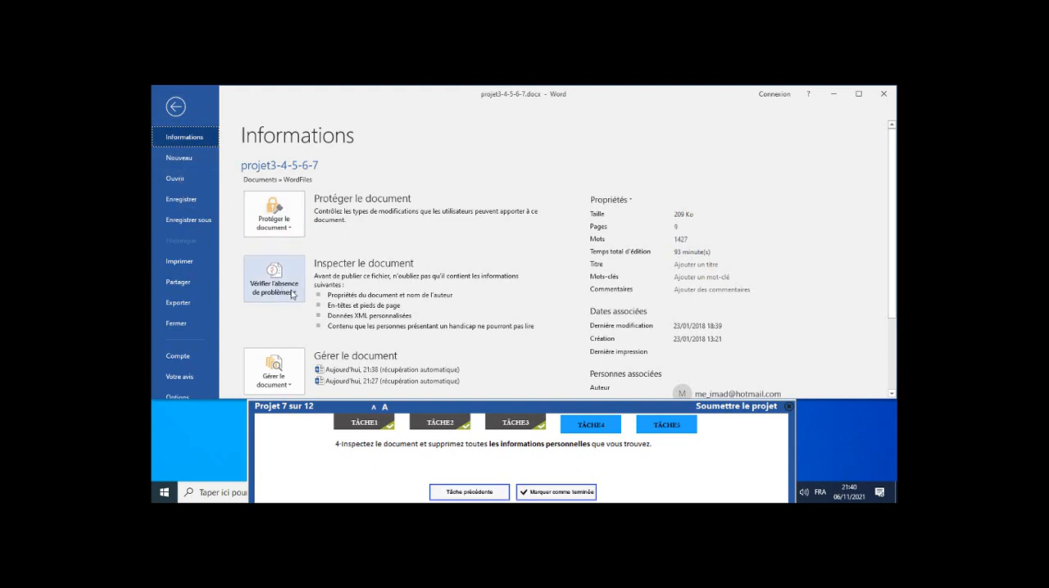
pyautogui.click(292, 295)
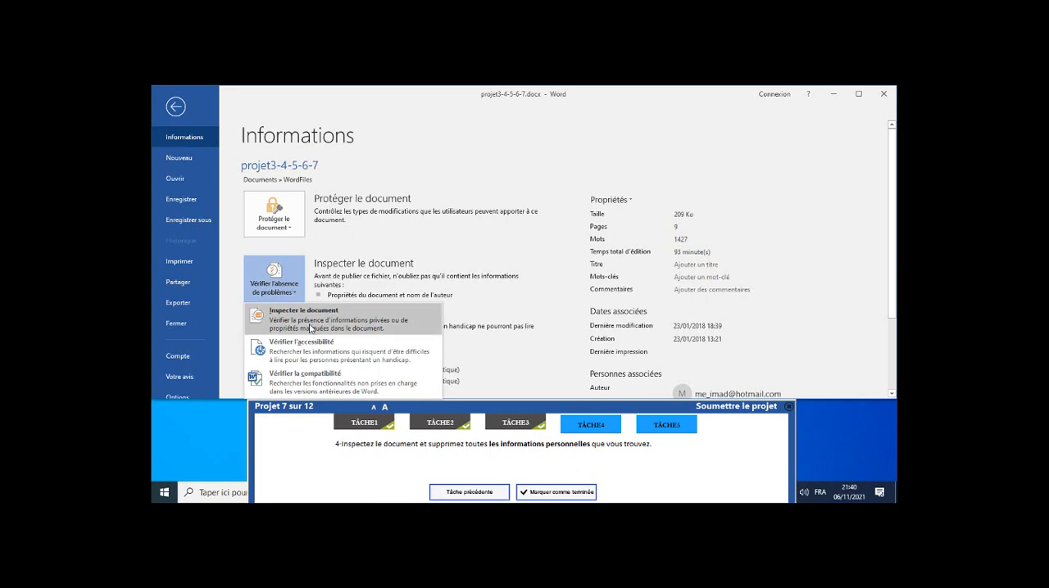
pyautogui.click(322, 320)
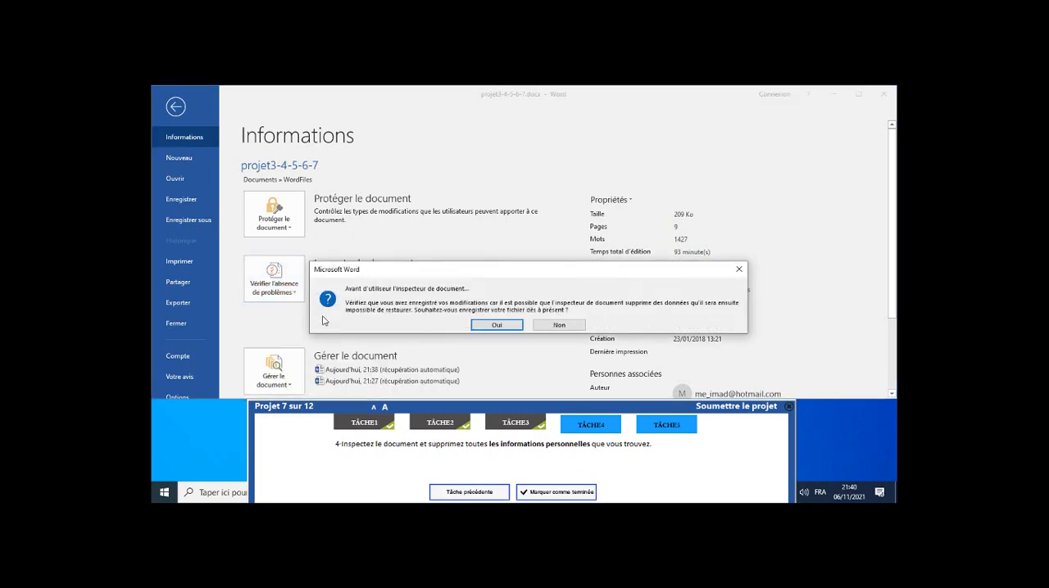
pyautogui.click(496, 326)
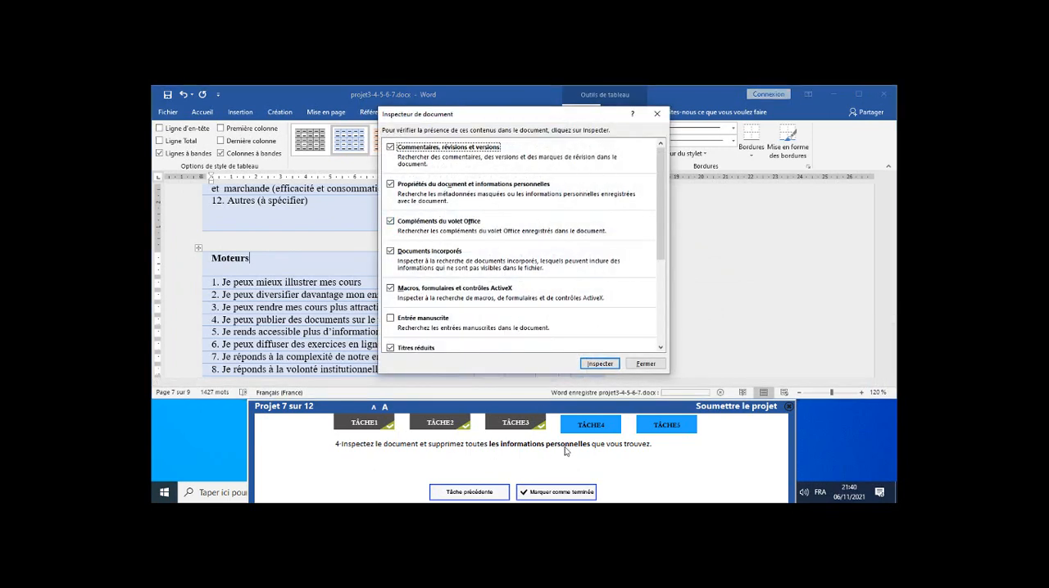
pyautogui.click(391, 185)
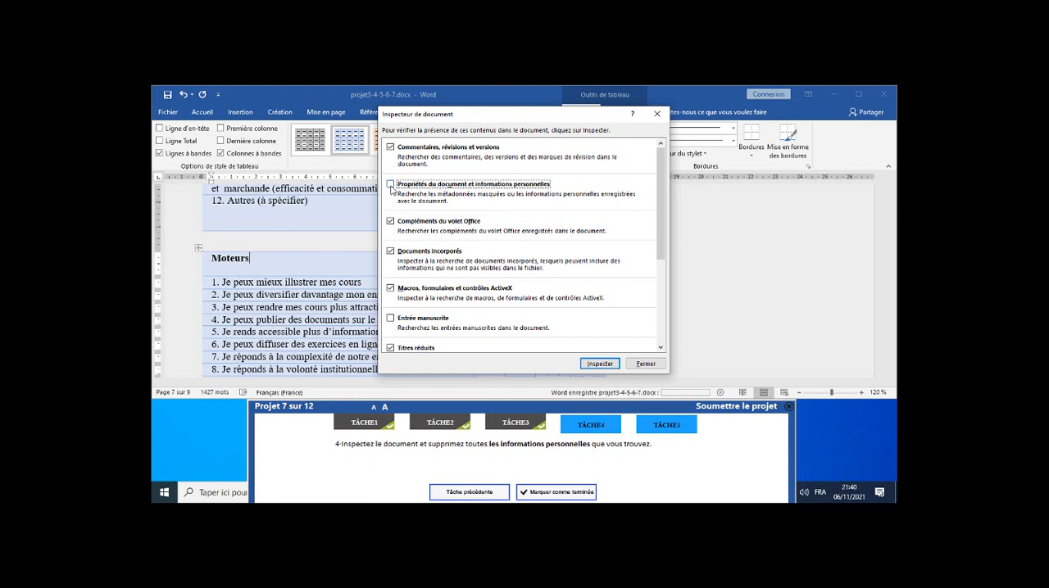
pyautogui.click(391, 185)
pyautogui.click(597, 364)
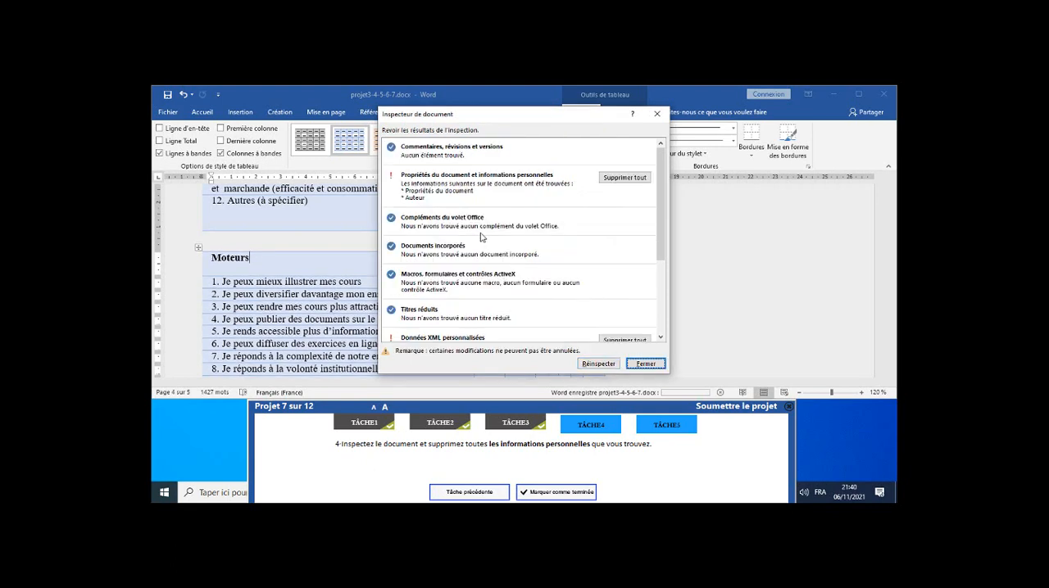
# Remove all document properties and personal information through the inspection results, and mark task 4 as completed.
pyautogui.click(626, 177)
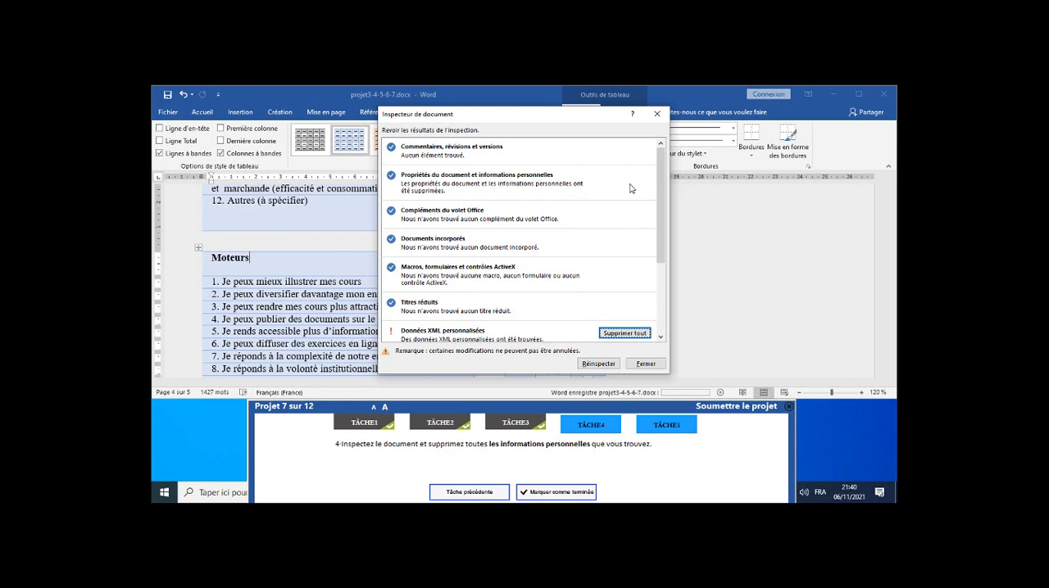
pyautogui.click(646, 363)
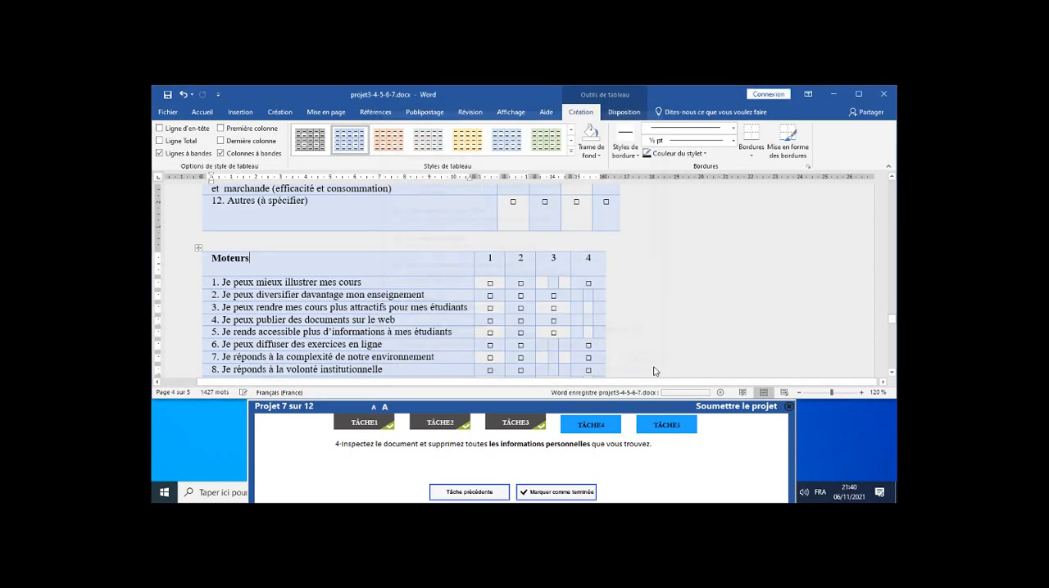
pyautogui.click(577, 492)
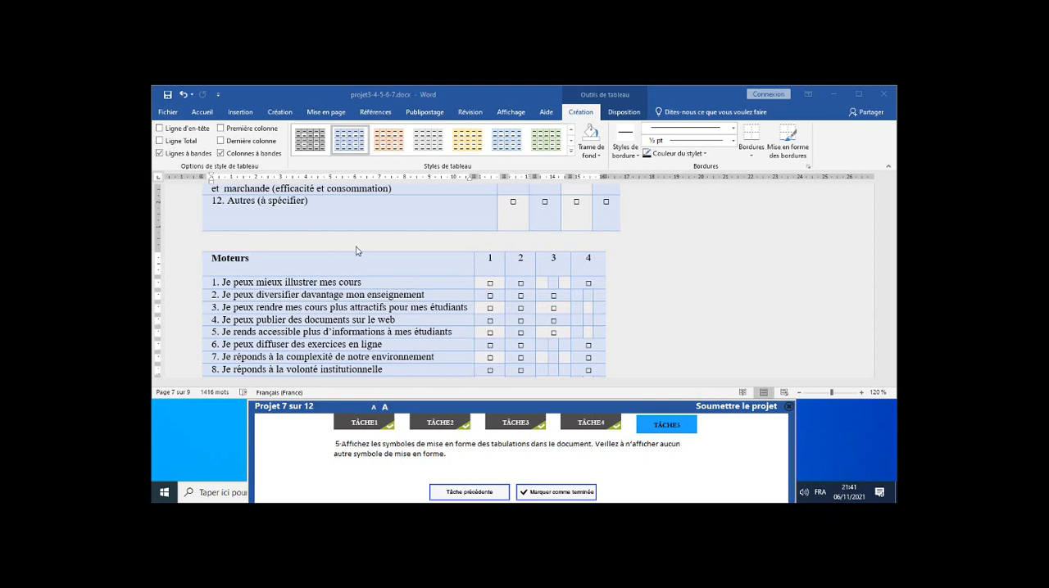
# Set the Word display options to always show Tabulations marks and turn off Ancrage d'objets, leaving no other formatting marks enabled.
pyautogui.click(171, 115)
pyautogui.click(168, 112)
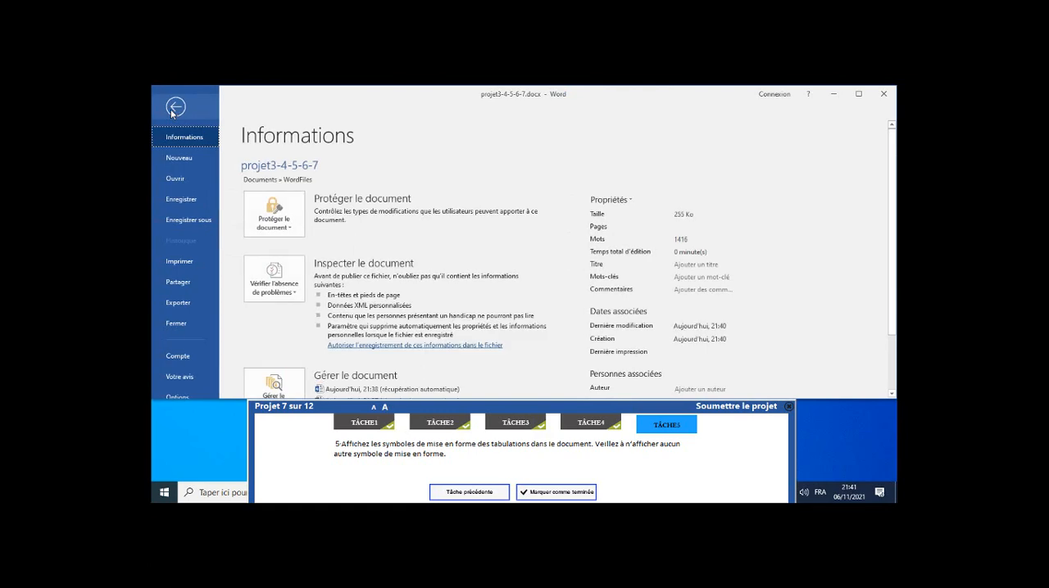
pyautogui.scroll(-2, 191, 335)
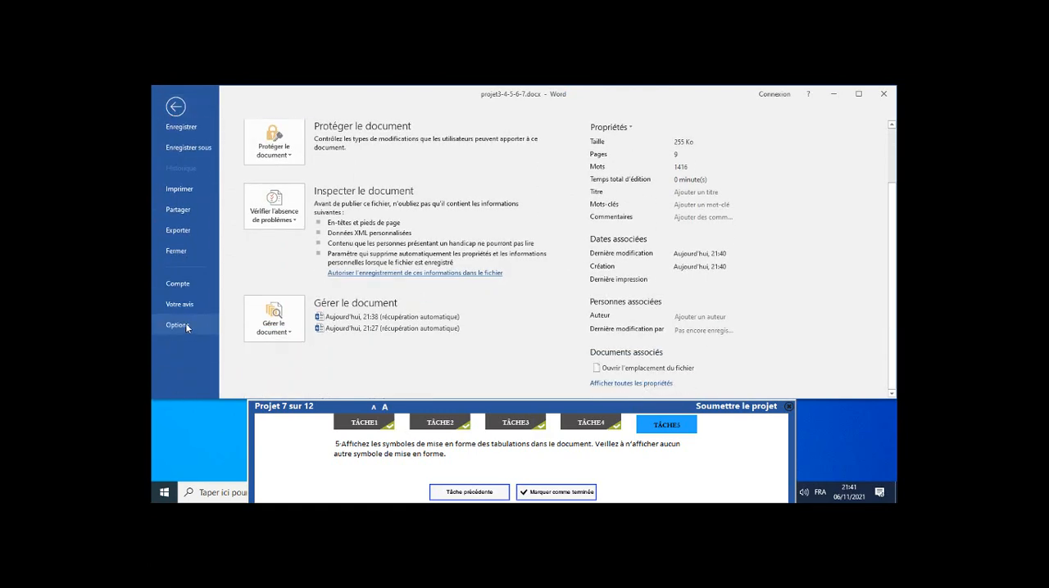
pyautogui.click(185, 323)
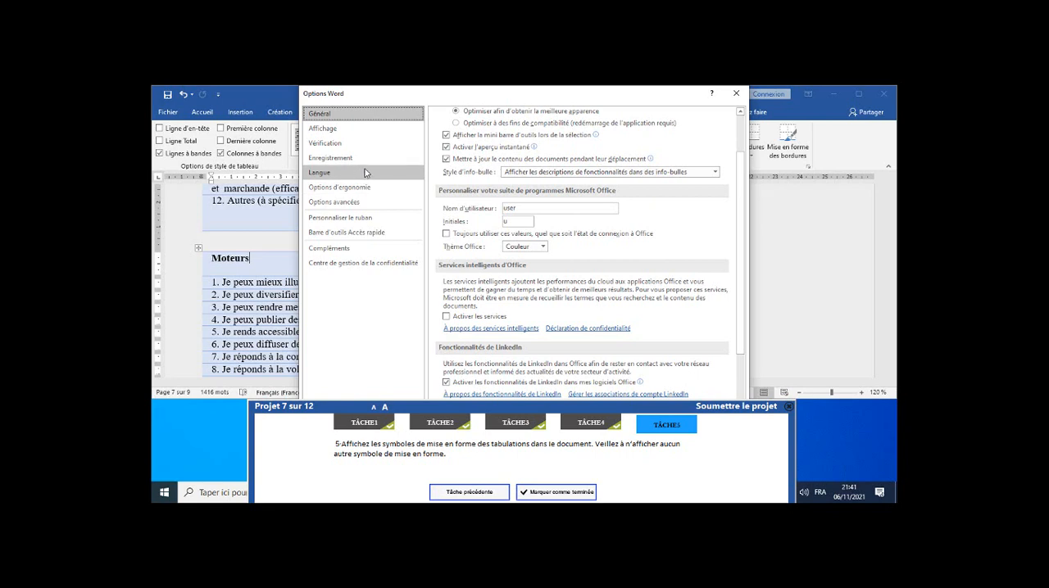
pyautogui.click(351, 129)
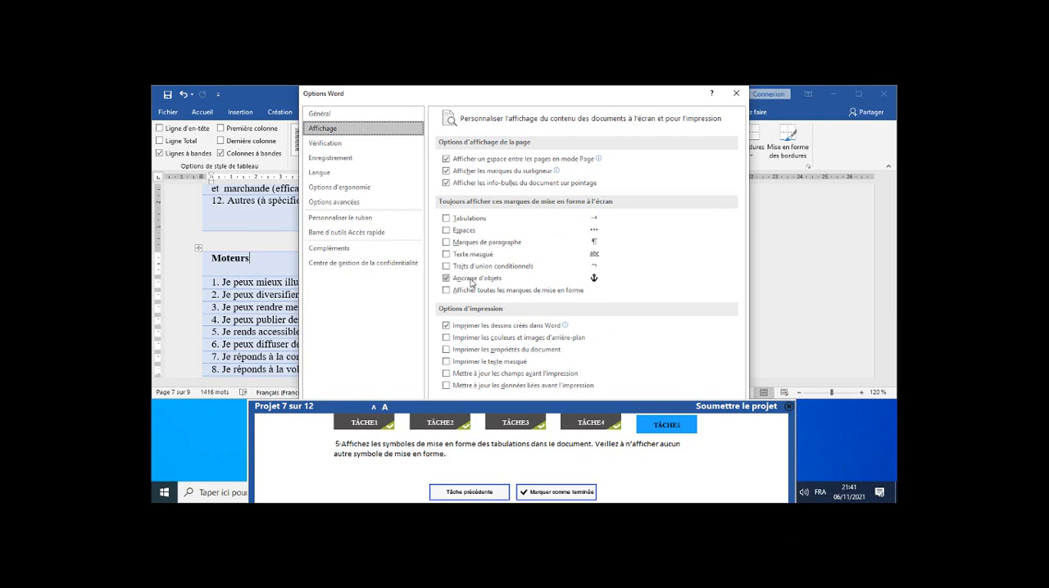
pyautogui.click(447, 219)
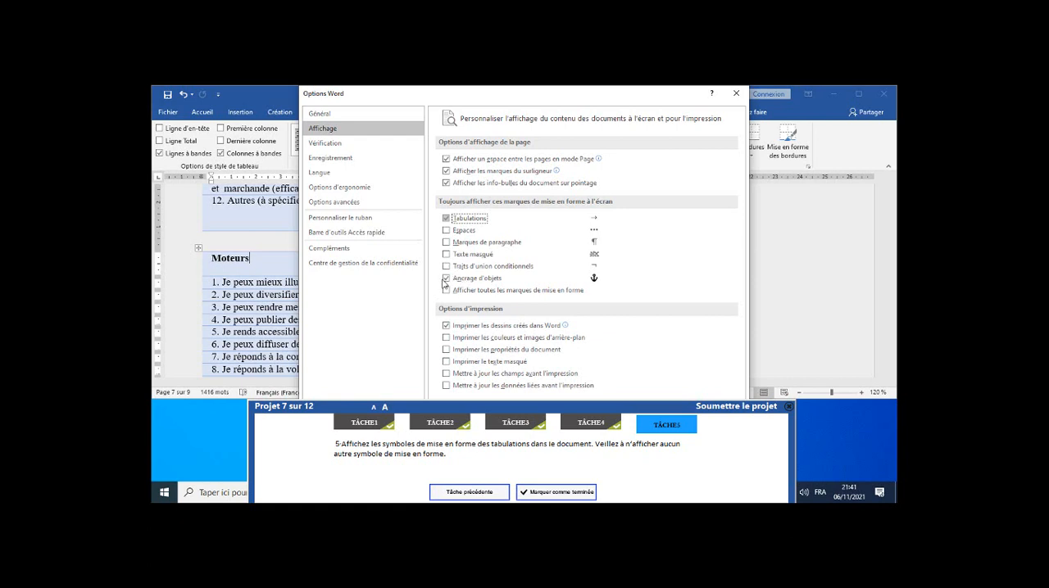
pyautogui.click(446, 279)
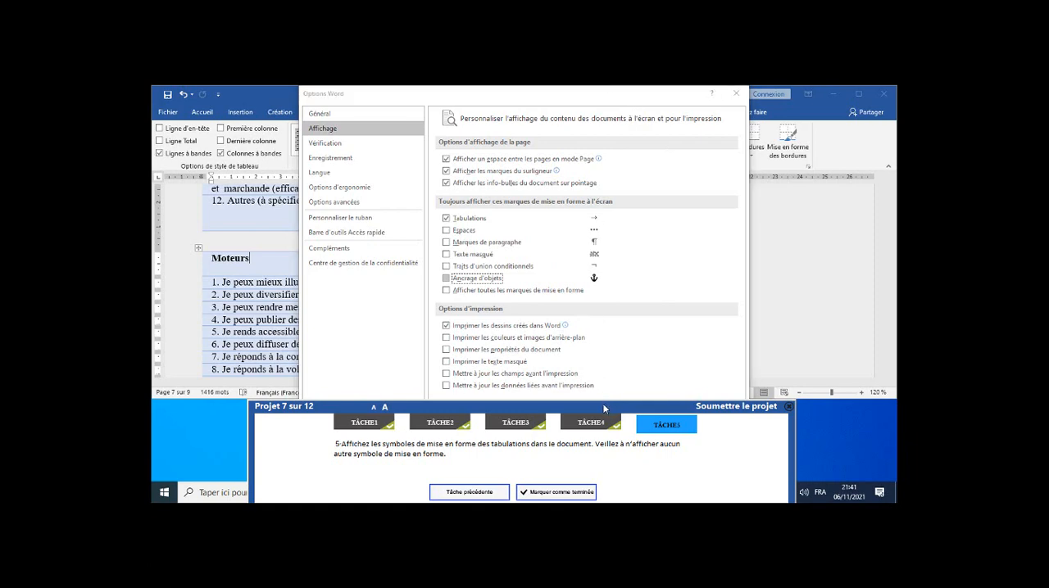
pyautogui.moveTo(602, 403); pyautogui.dragTo(628, 403)
pyautogui.click(677, 443)
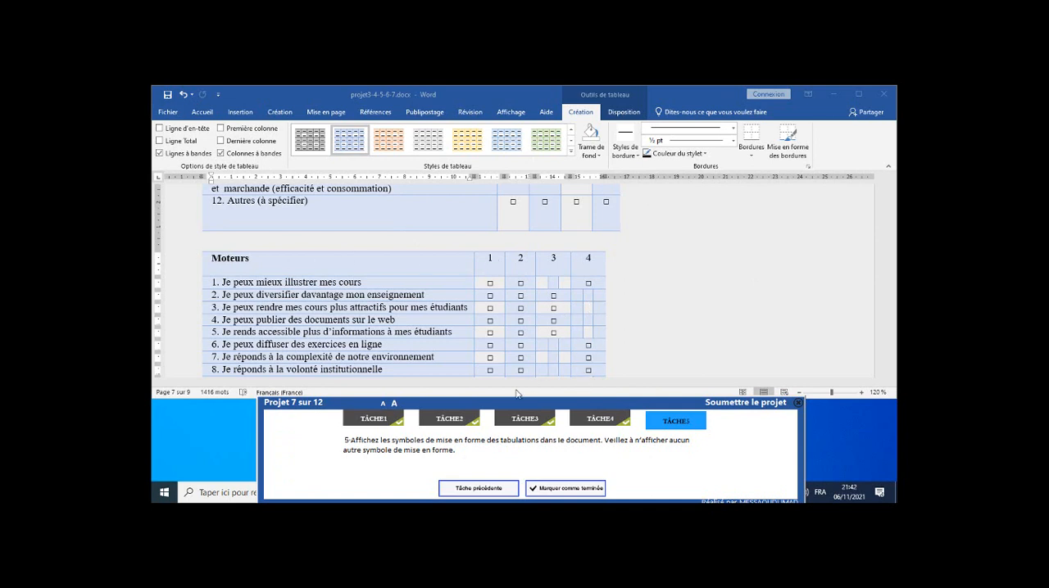
# Mark task 5 as completed and submit project 7.
pyautogui.moveTo(510, 403)
pyautogui.mouseDown()
pyautogui.moveTo(514, 368)
pyautogui.moveTo(516, 395)
pyautogui.moveTo(505, 401)
pyautogui.mouseUp()
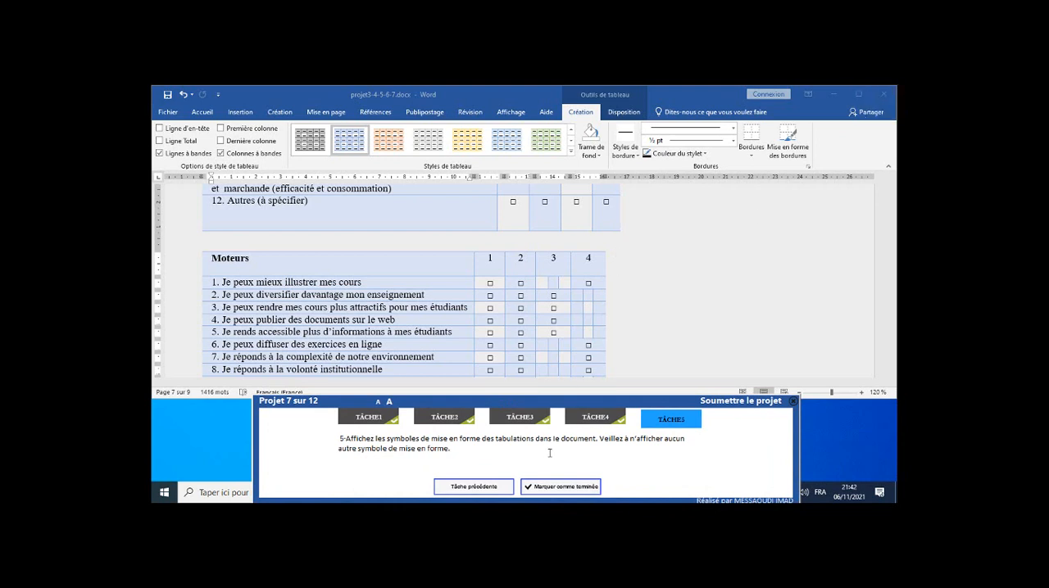
pyautogui.click(555, 494)
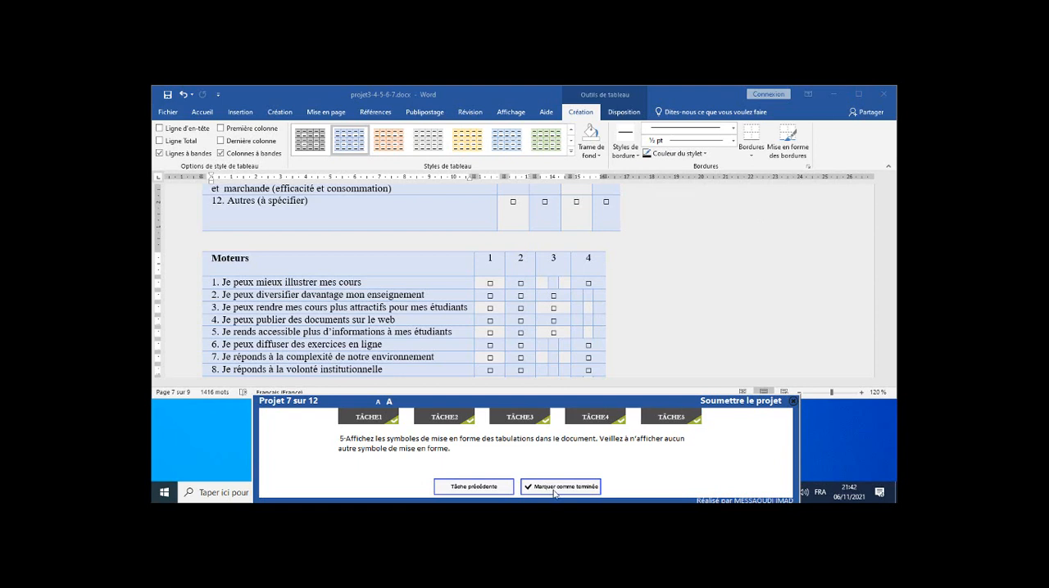
pyautogui.click(748, 402)
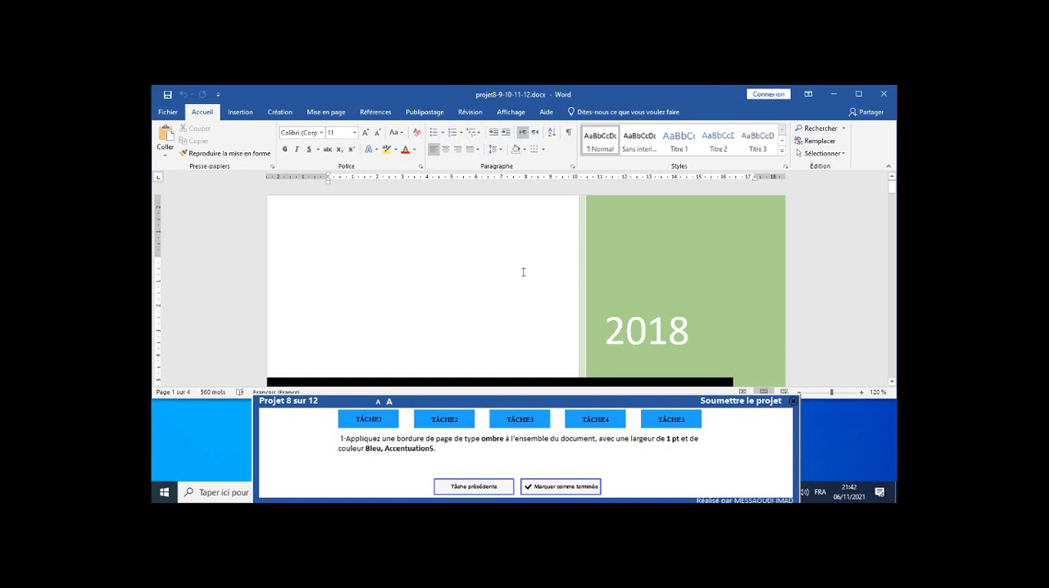
# Apply an Ombre page border to the whole document with a width of 1 pt and the colour Bleu, Accentuation5.
pyautogui.click(328, 112)
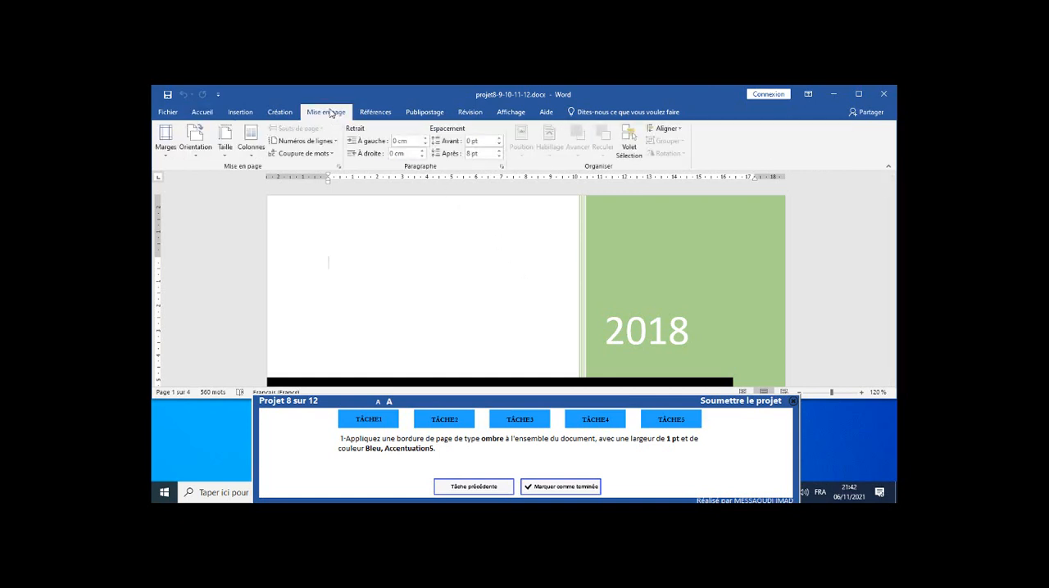
pyautogui.click(280, 112)
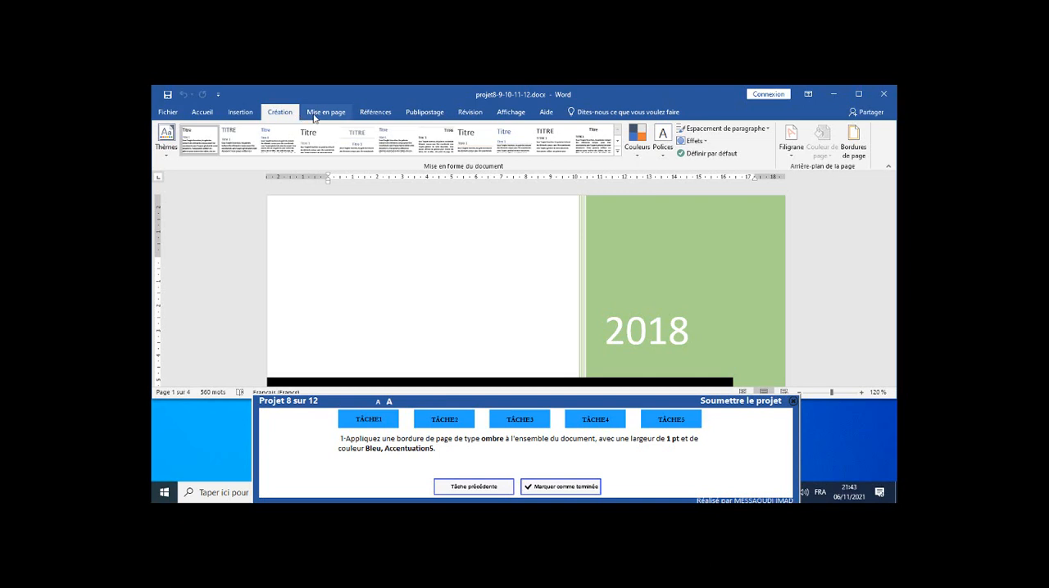
pyautogui.click(856, 148)
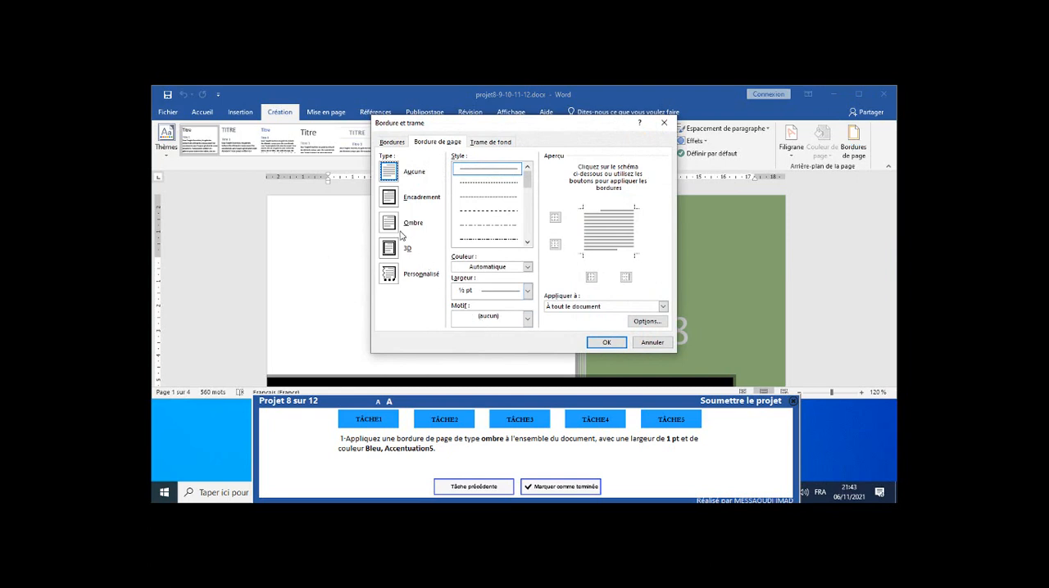
pyautogui.click(391, 230)
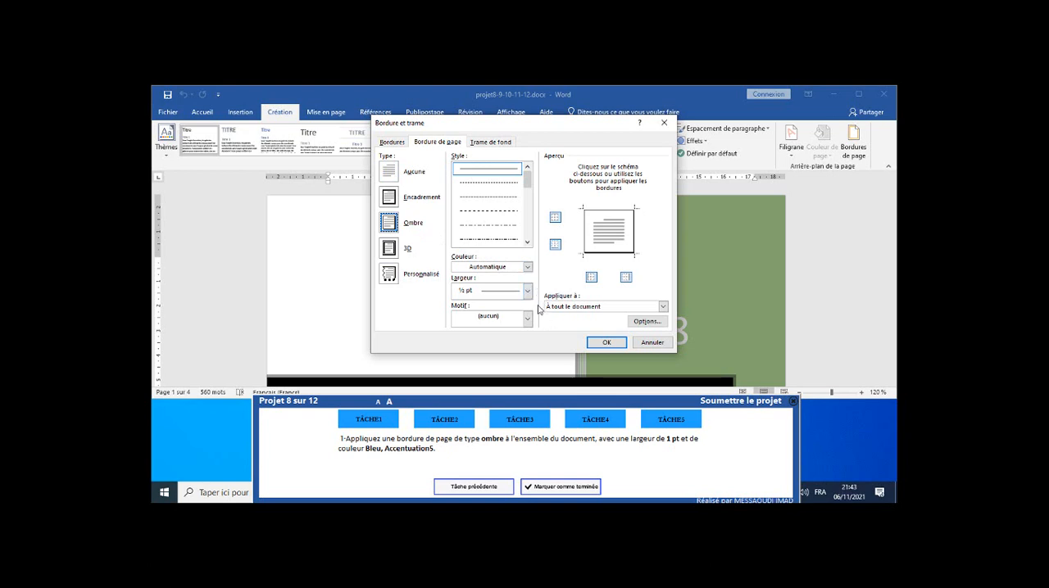
pyautogui.click(528, 292)
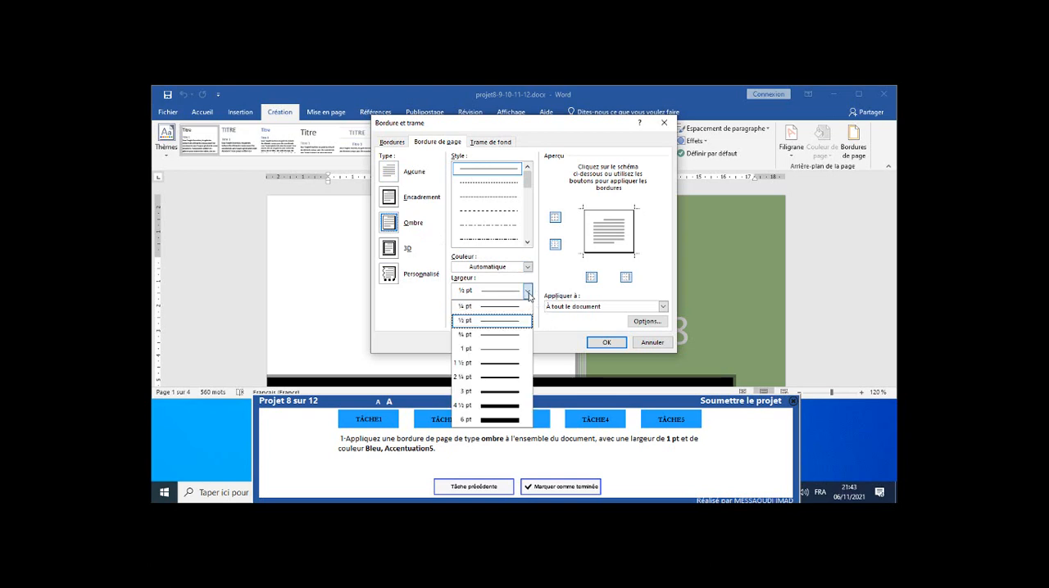
pyautogui.click(497, 350)
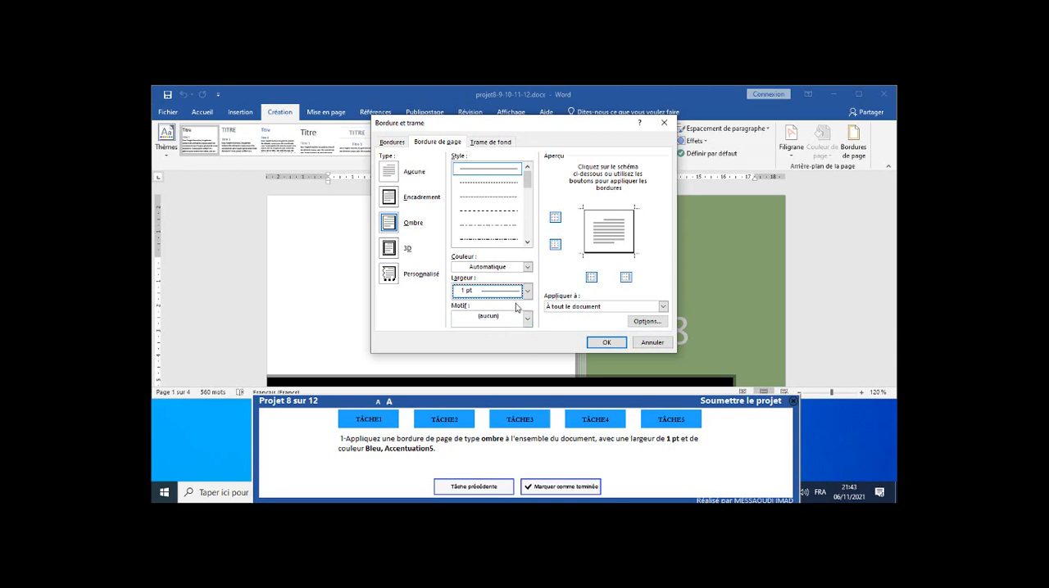
pyautogui.click(528, 267)
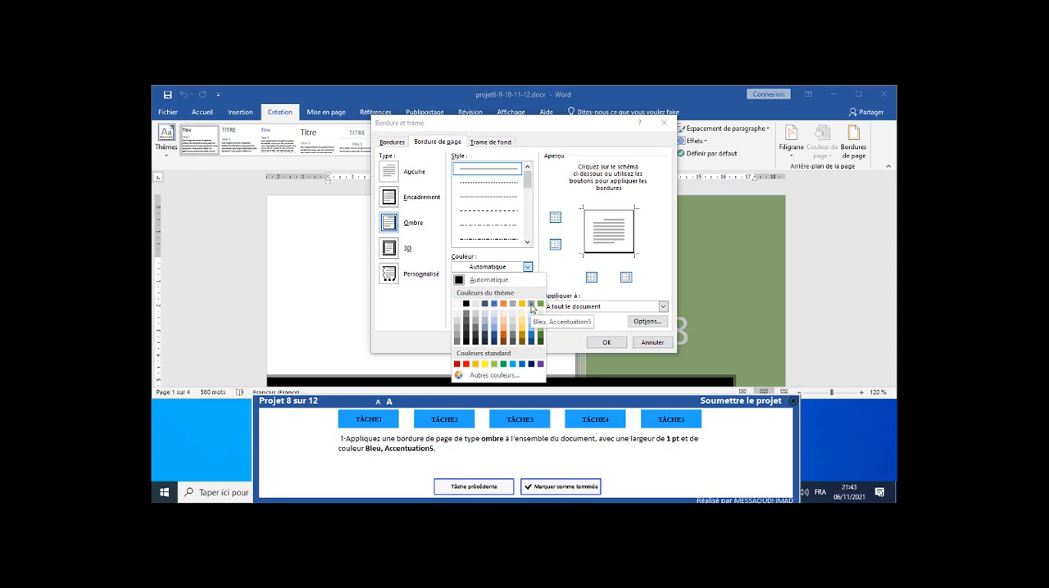
pyautogui.click(531, 307)
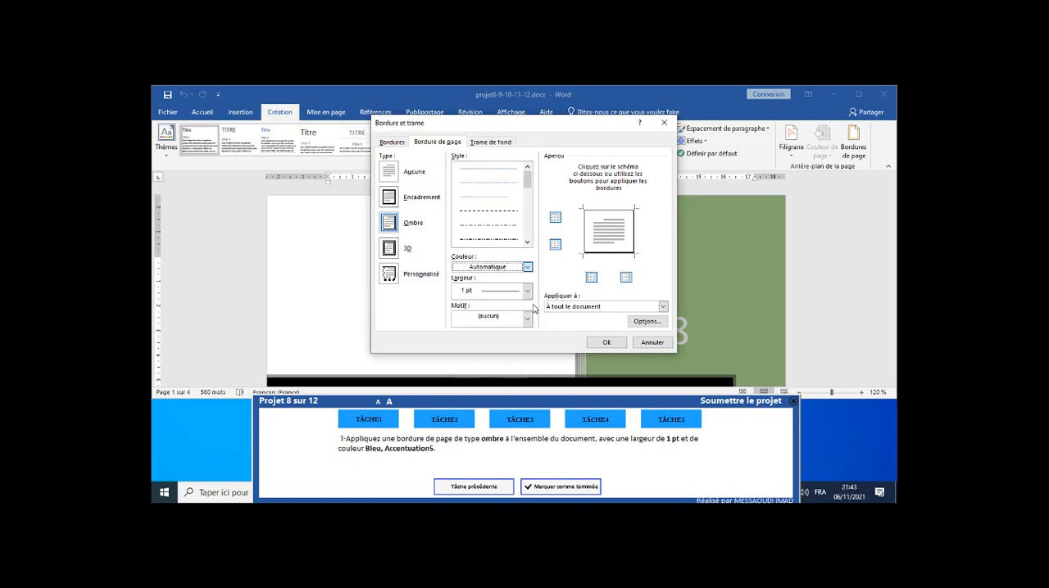
pyautogui.click(606, 343)
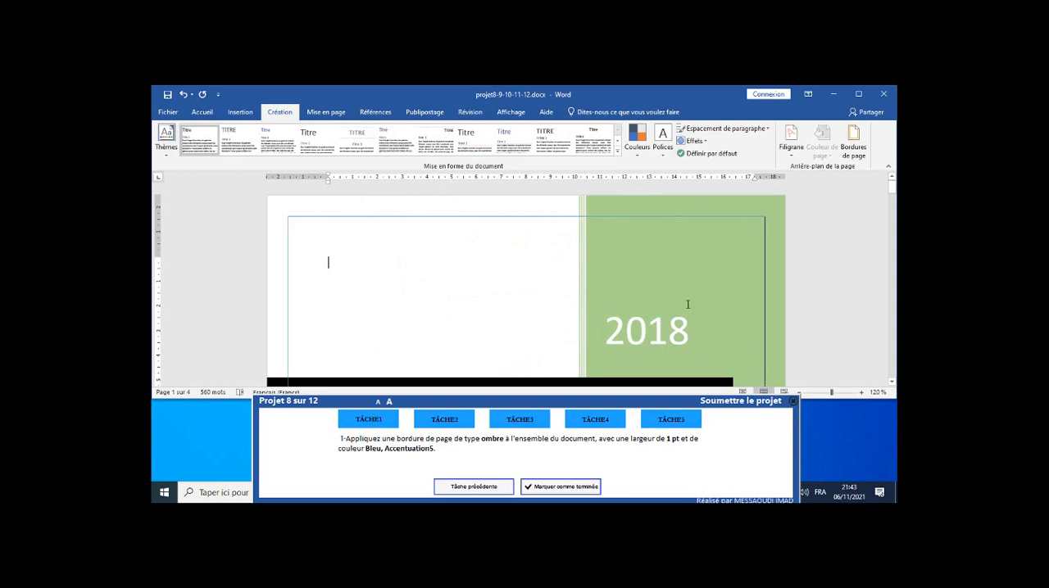
# Check the page border across the document's pages and mark task 1 as completed.
pyautogui.scroll(-3, 686, 302)
pyautogui.scroll(-15, 686, 302)
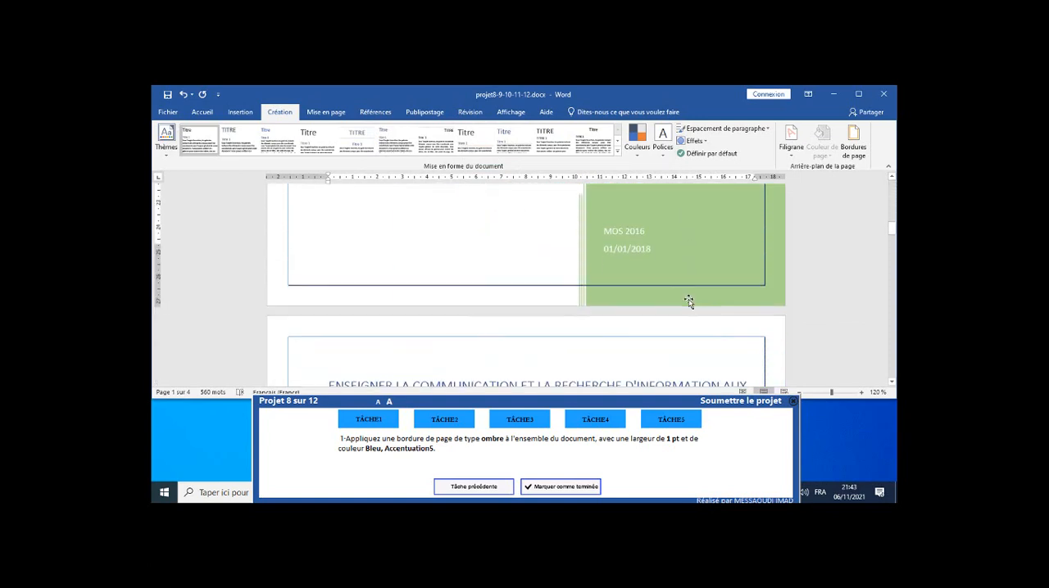
pyautogui.scroll(-15, 689, 302)
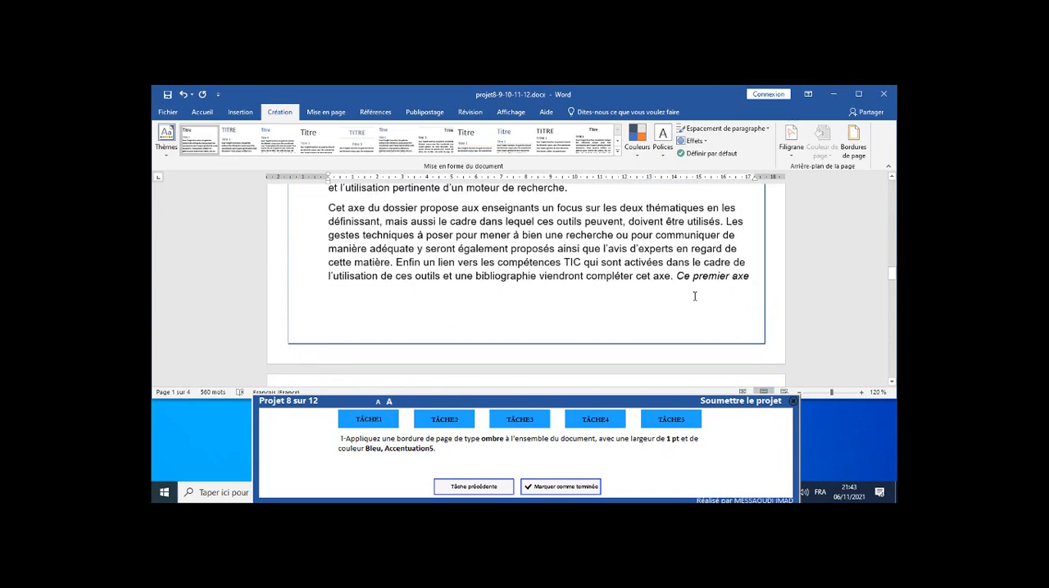
pyautogui.scroll(-15, 695, 296)
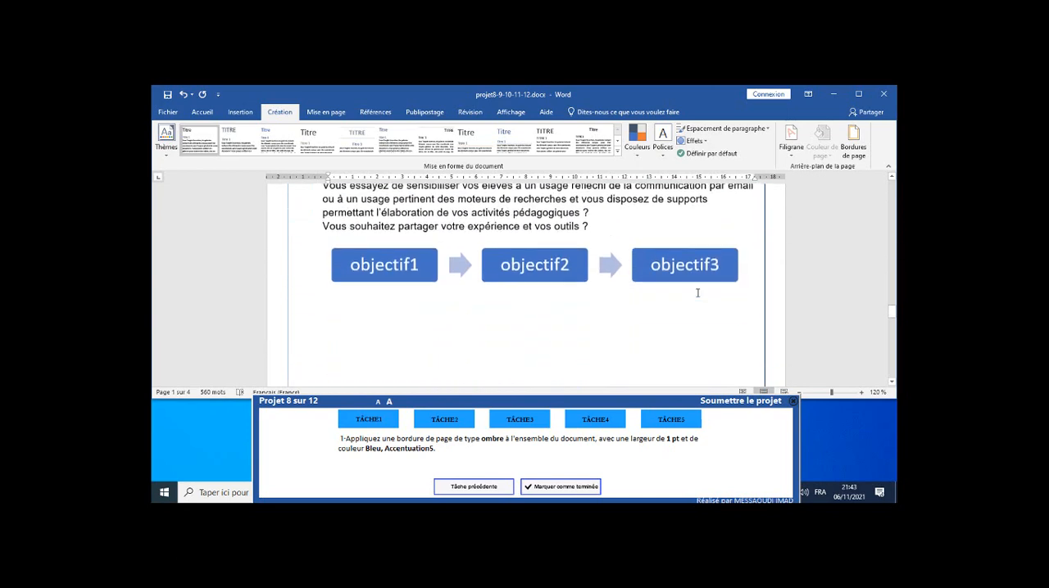
pyautogui.click(571, 488)
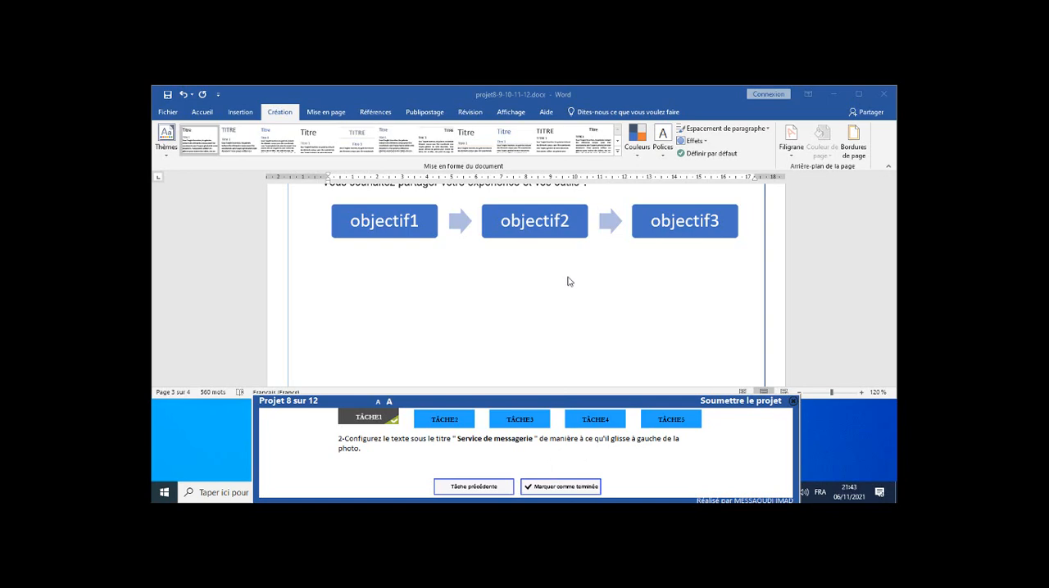
# Set the text wrapping of the picture under the "Service de messagerie" heading to Encadré, and mark task 2 as completed.
pyautogui.scroll(15, 569, 281)
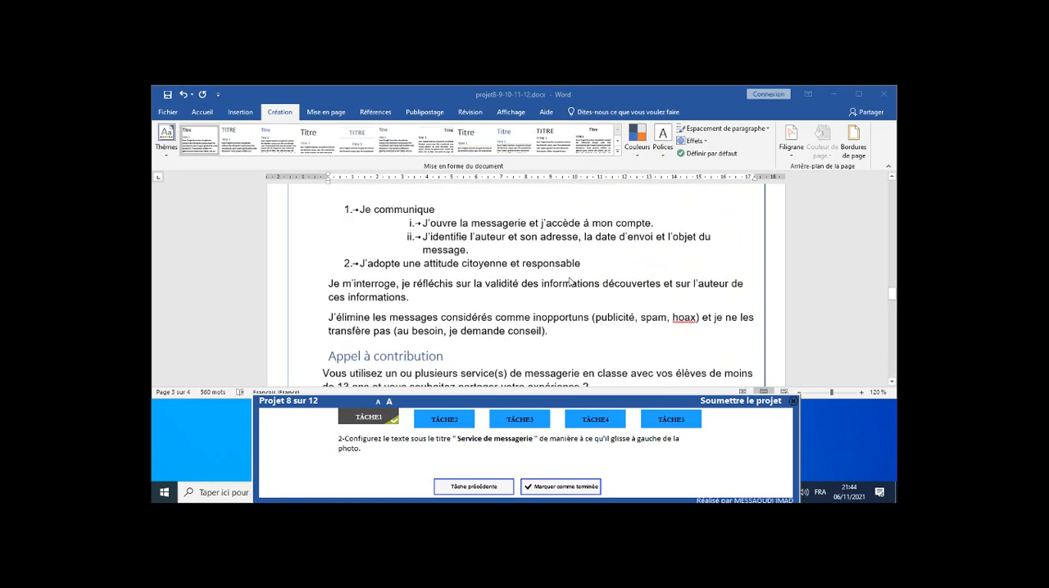
pyautogui.scroll(3, 569, 281)
pyautogui.scroll(-1, 492, 267)
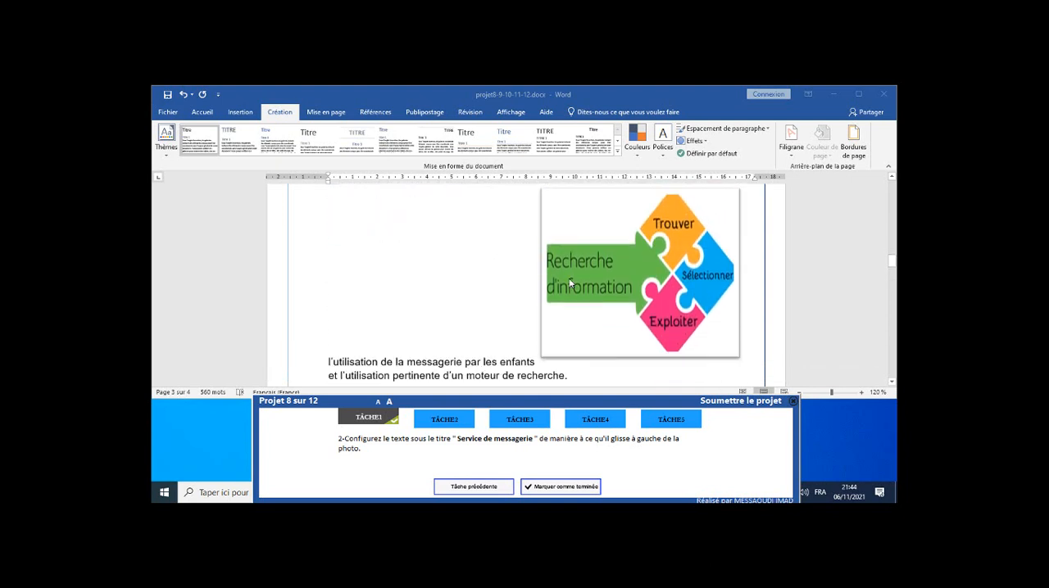
pyautogui.scroll(1, 417, 254)
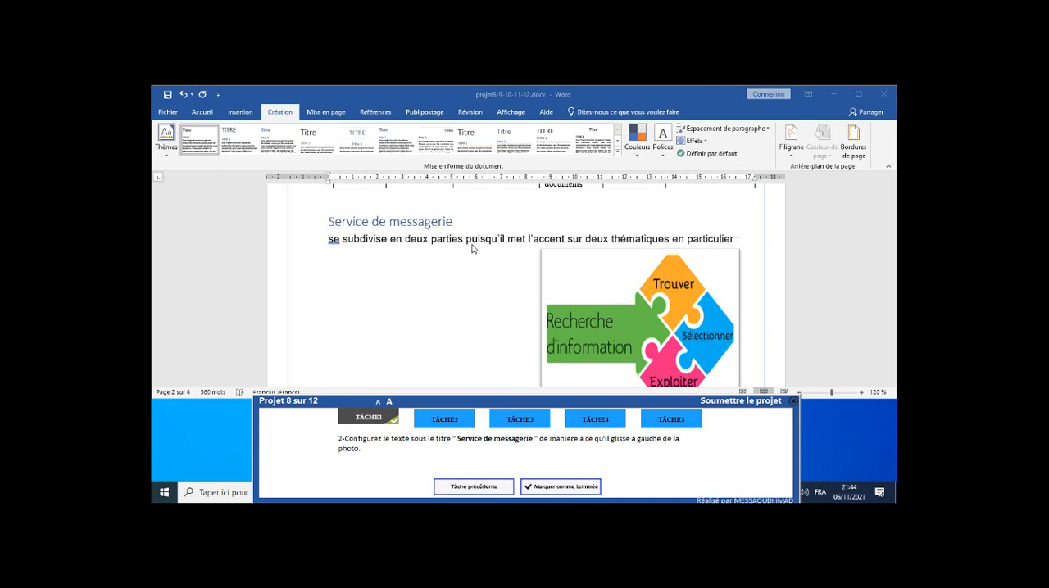
pyautogui.scroll(-2, 471, 254)
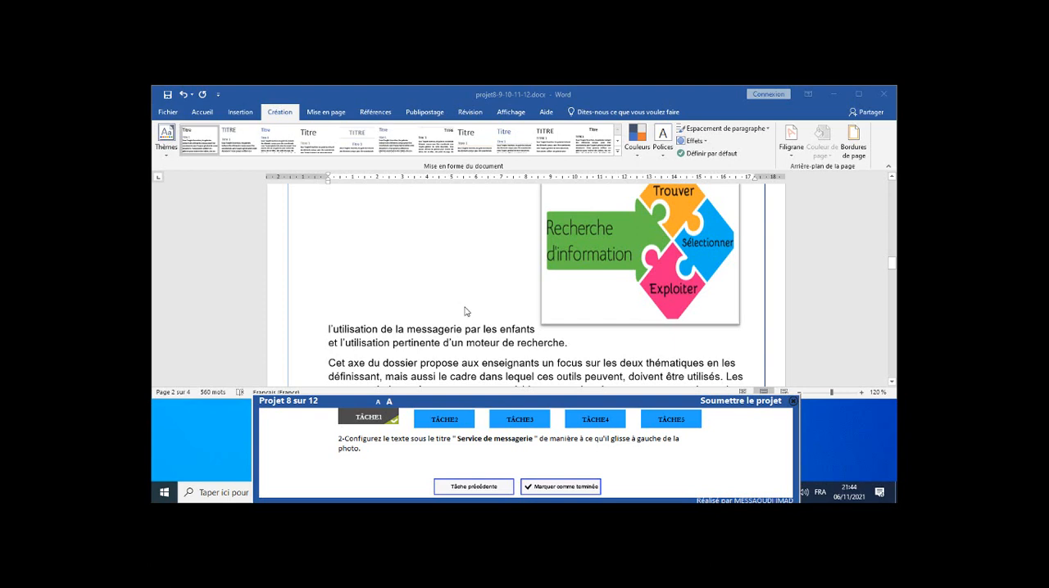
pyautogui.scroll(1, 464, 311)
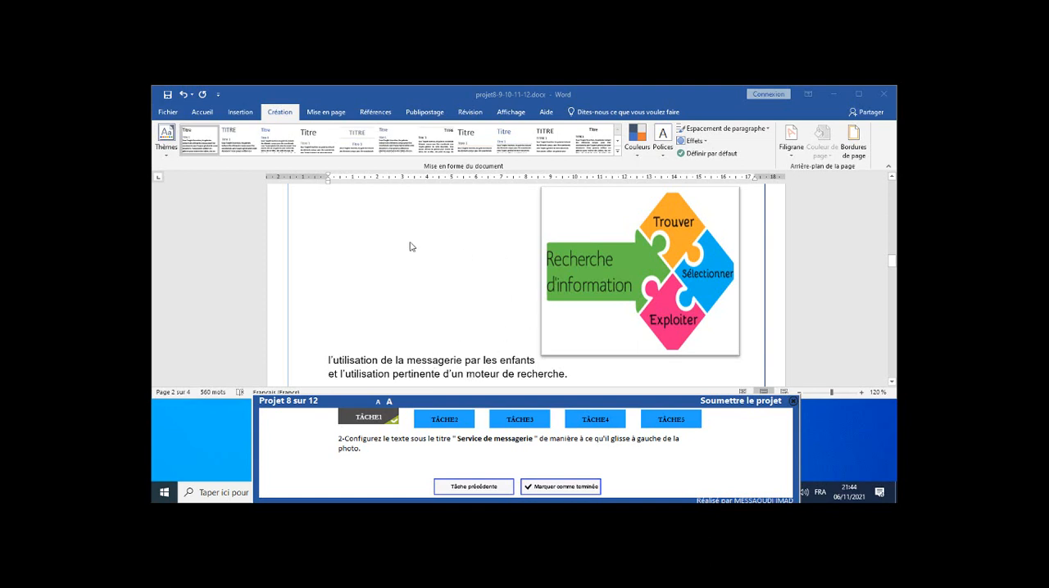
pyautogui.click(590, 214)
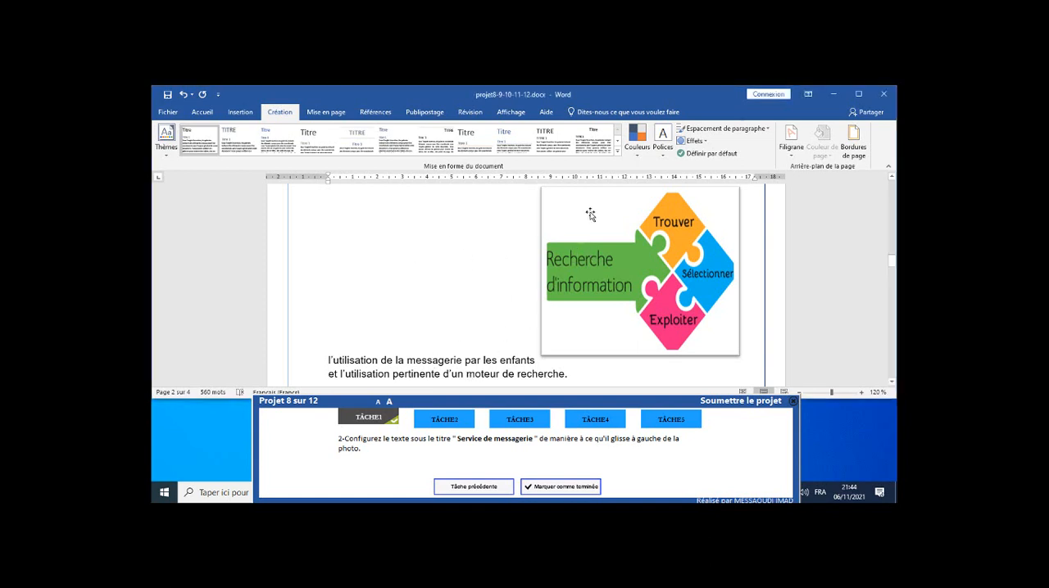
pyautogui.click(590, 215)
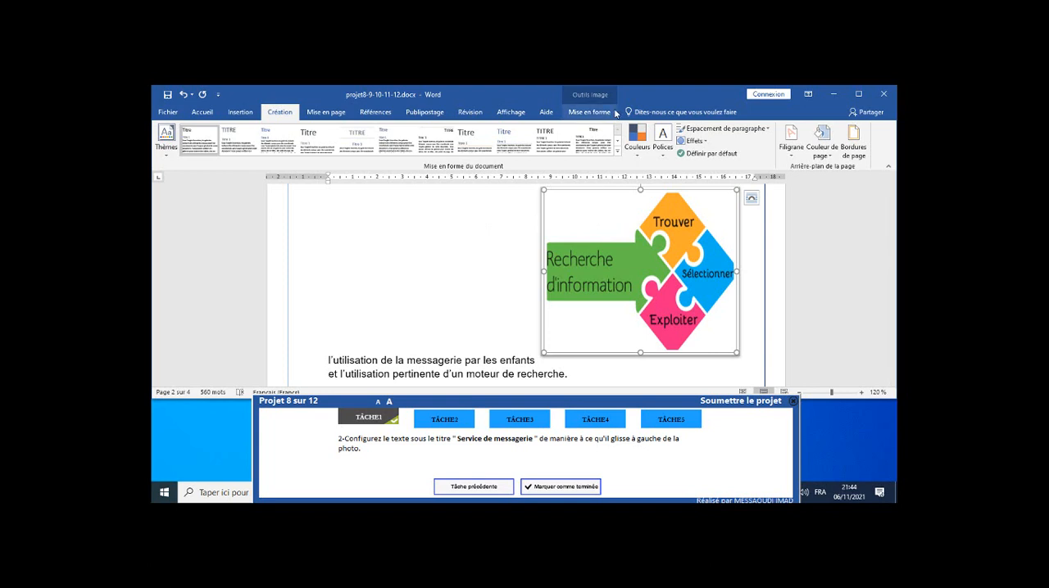
pyautogui.click(589, 112)
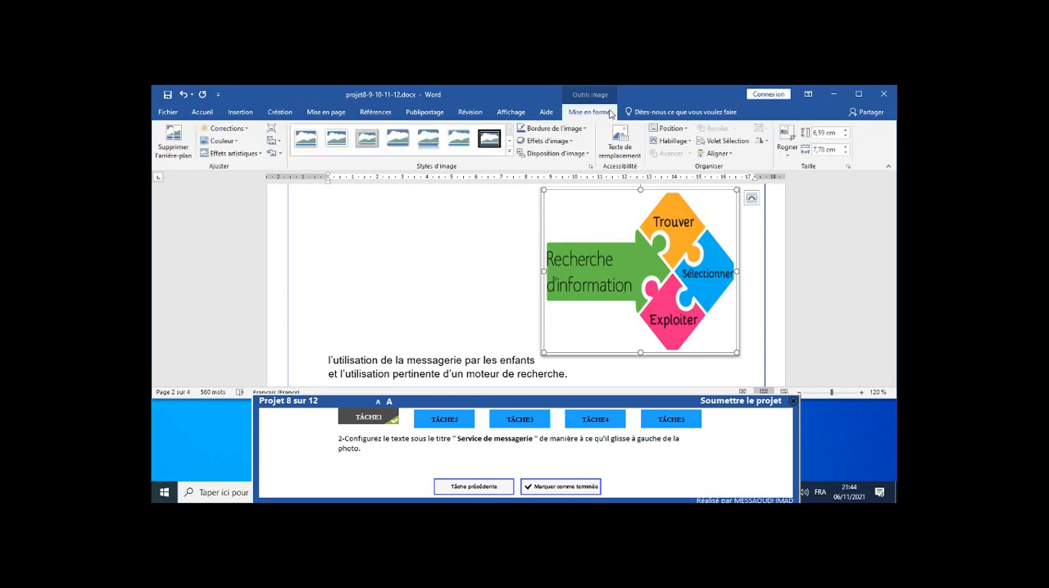
pyautogui.click(672, 142)
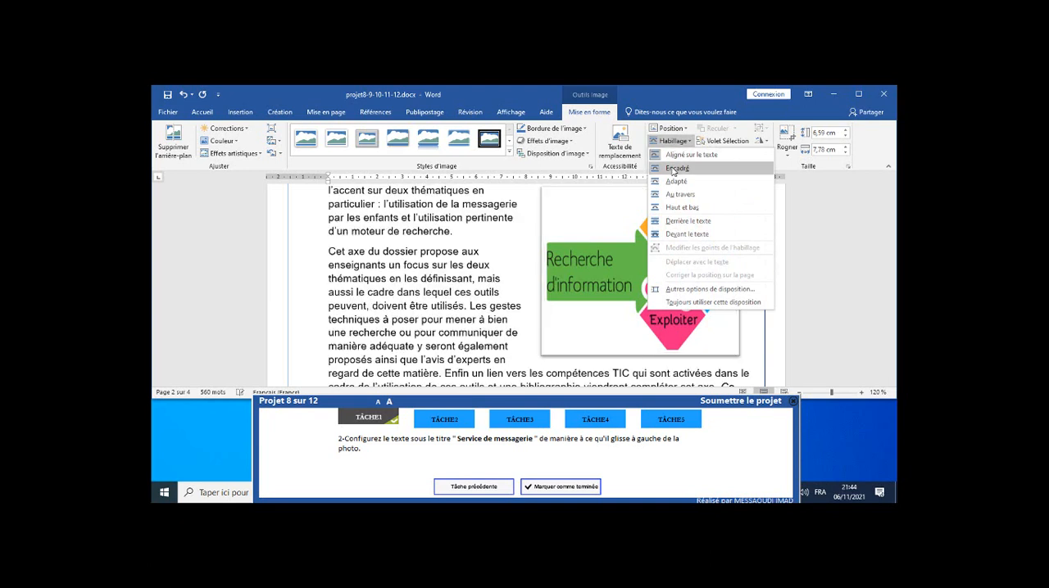
pyautogui.click(673, 170)
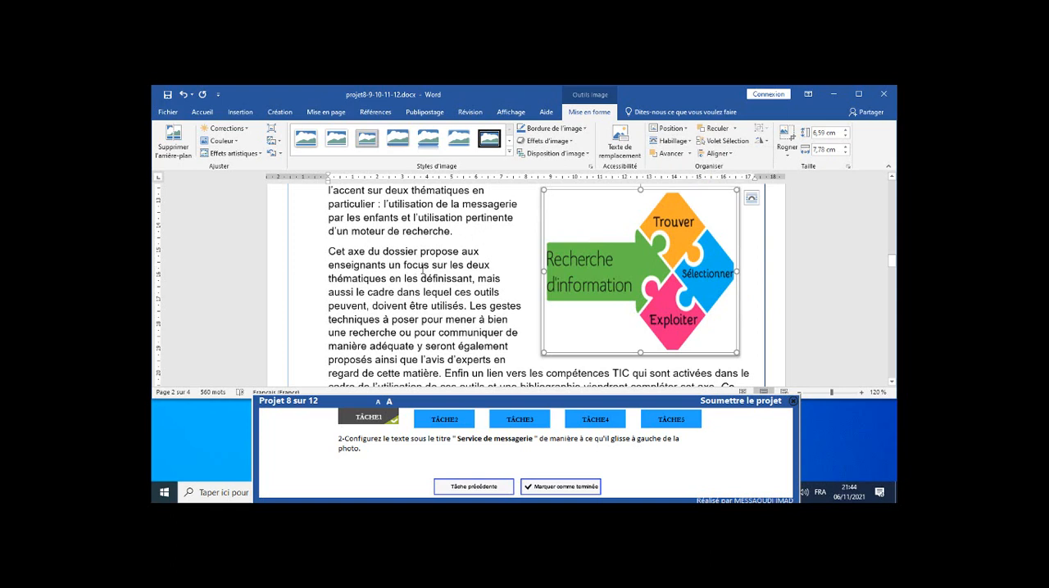
pyautogui.click(561, 489)
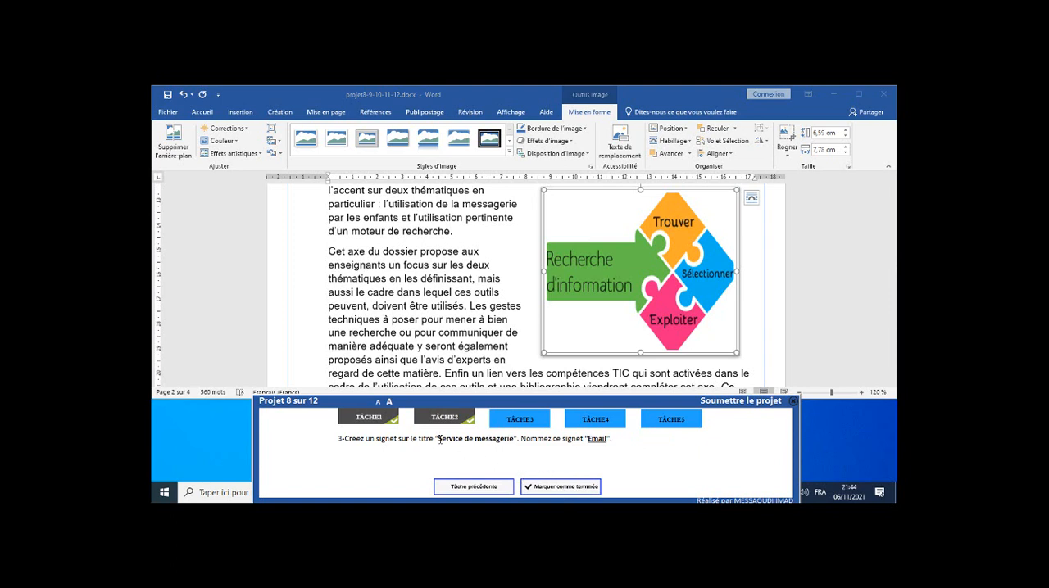
# Create a bookmark named "Email" on the "Service de messagerie" heading and mark task 3 as completed.
pyautogui.scroll(2, 408, 269)
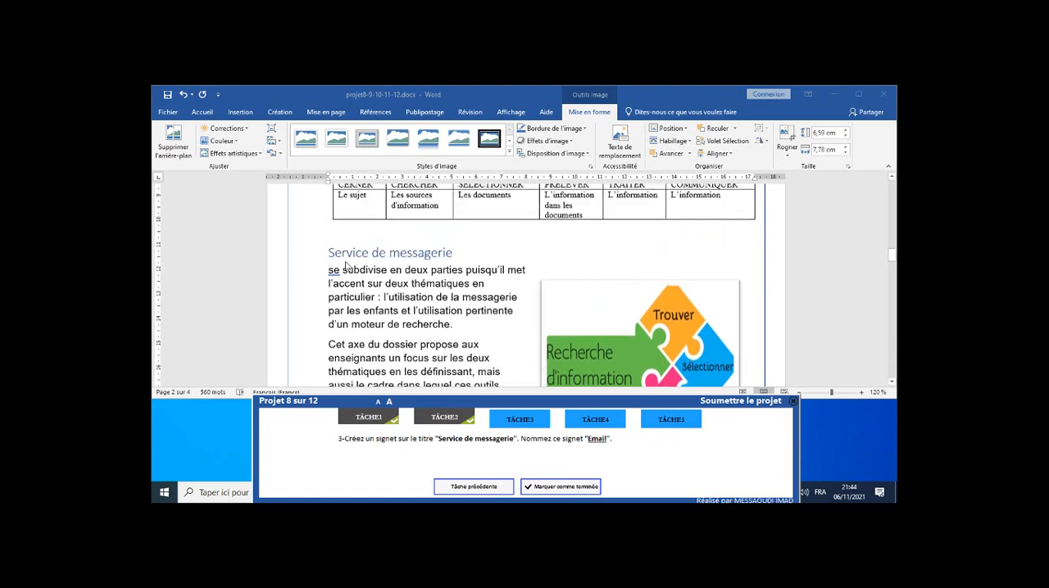
pyautogui.click(329, 256)
pyautogui.moveTo(331, 256); pyautogui.dragTo(457, 253)
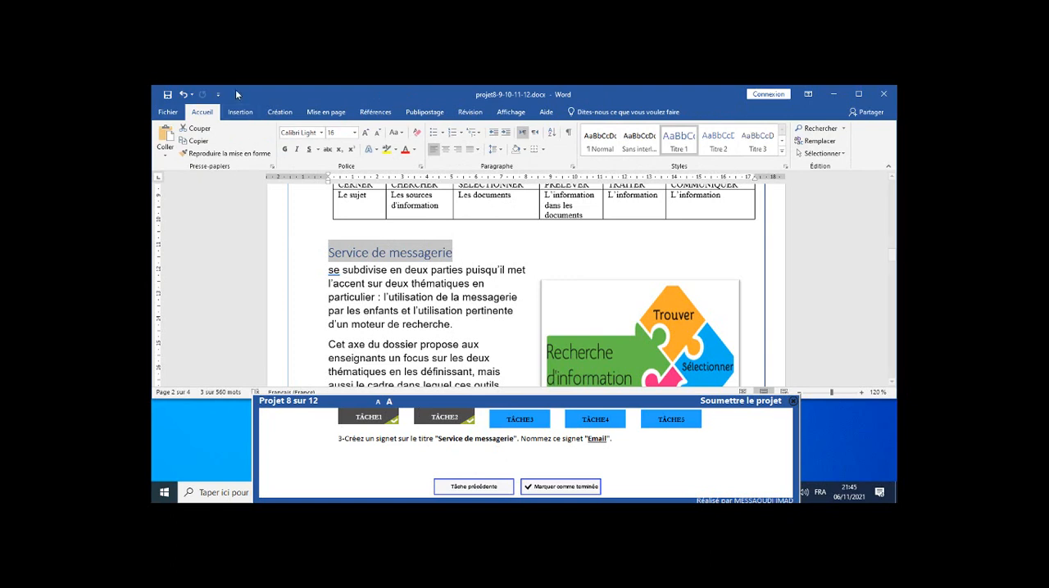
pyautogui.click(240, 112)
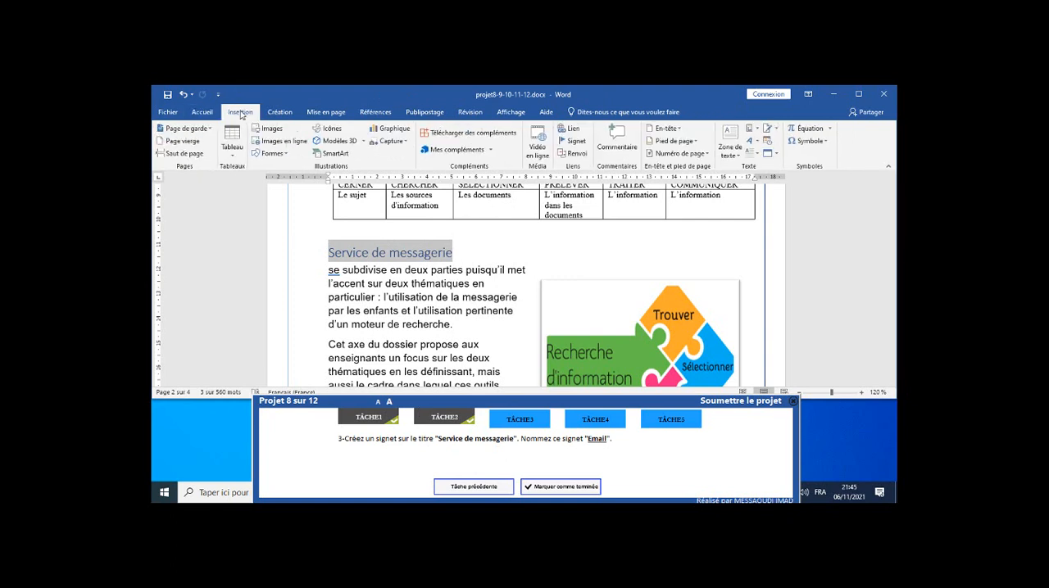
pyautogui.click(575, 141)
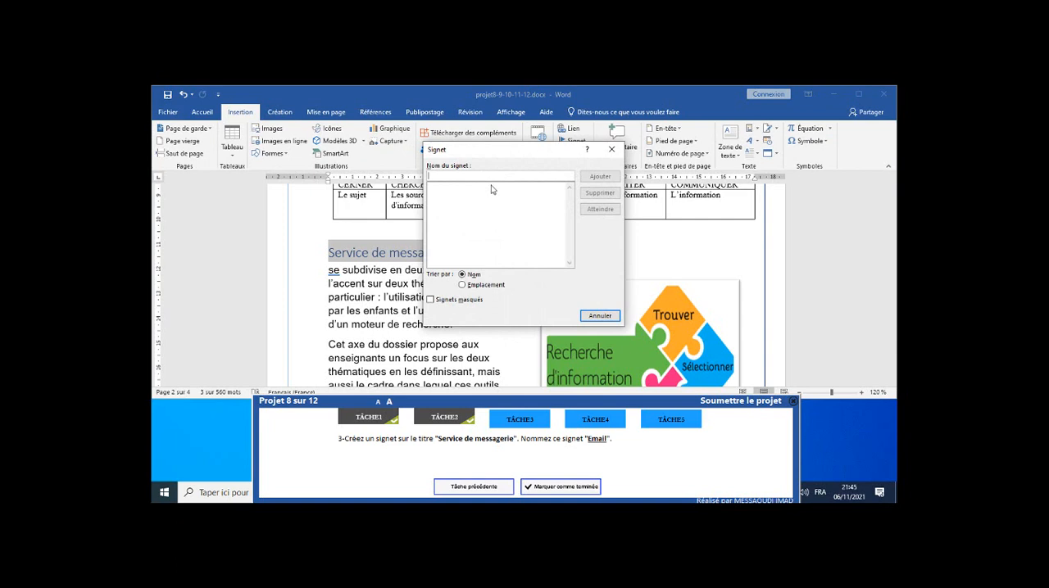
pyautogui.write('Email')
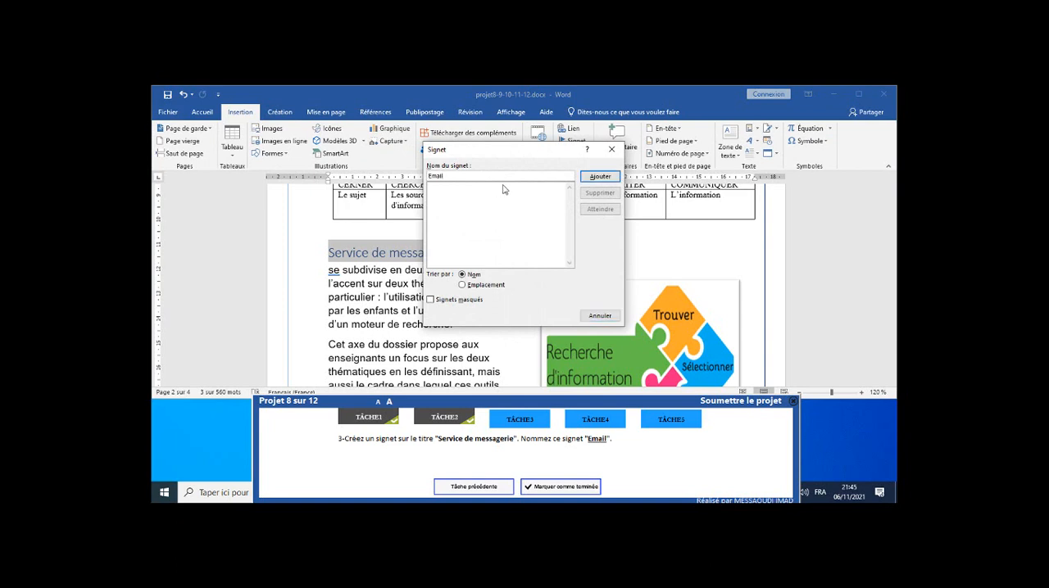
pyautogui.click(601, 177)
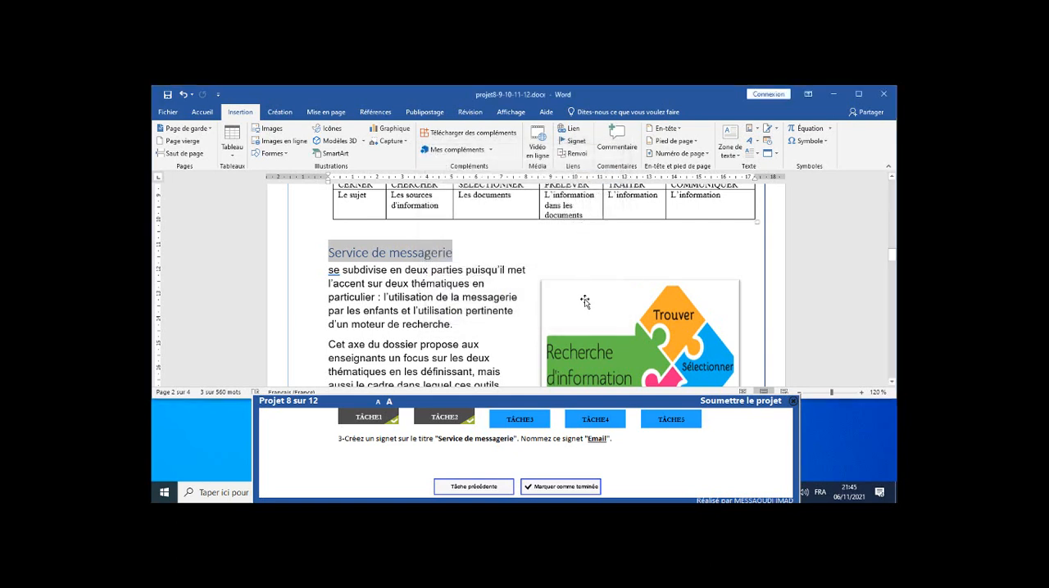
pyautogui.click(571, 490)
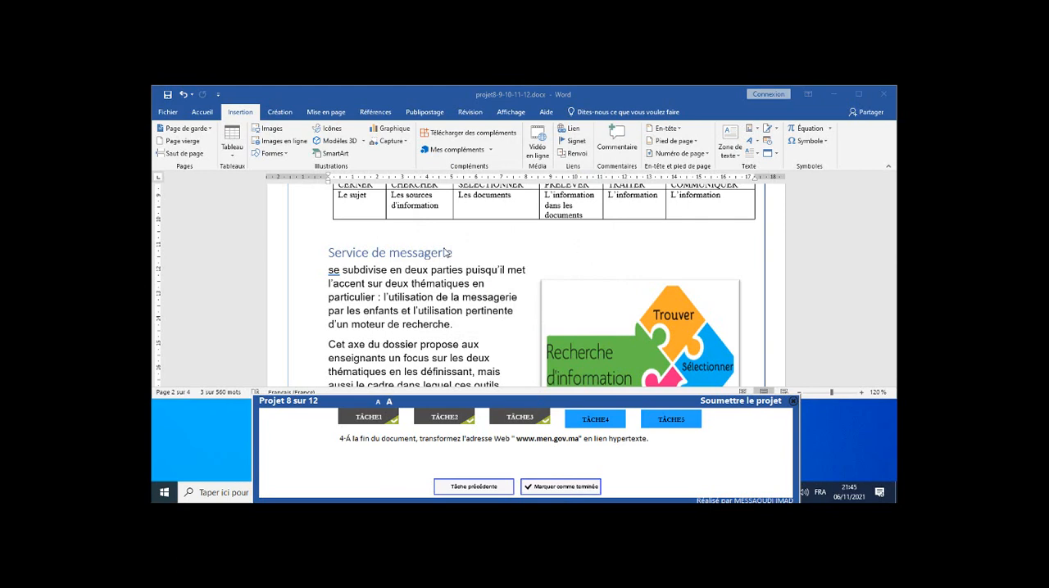
pyautogui.scroll(-15, 447, 253)
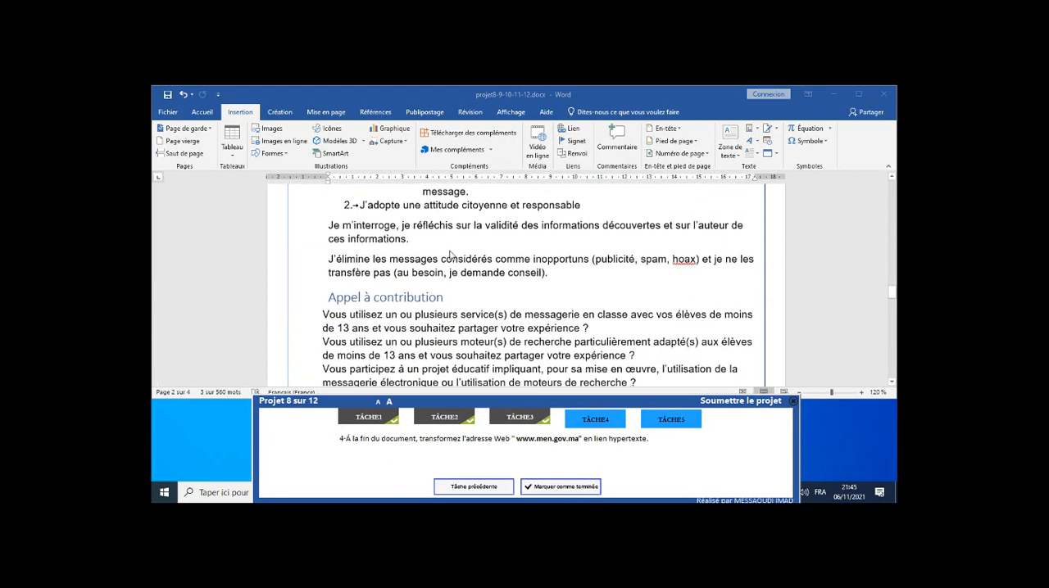
pyautogui.scroll(-20, 451, 255)
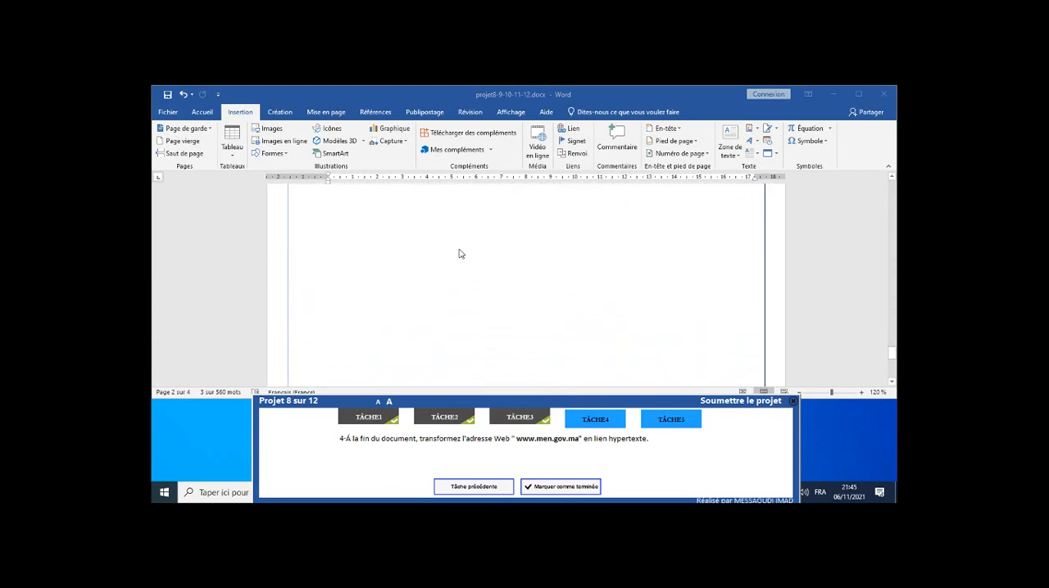
pyautogui.scroll(6, 461, 254)
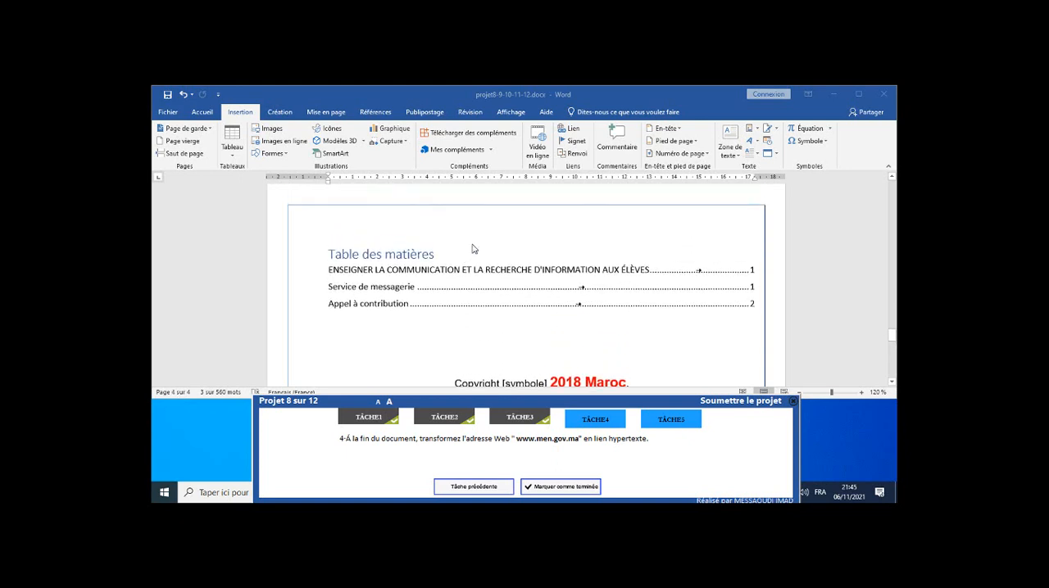
pyautogui.scroll(1, 478, 248)
pyautogui.scroll(3, 478, 247)
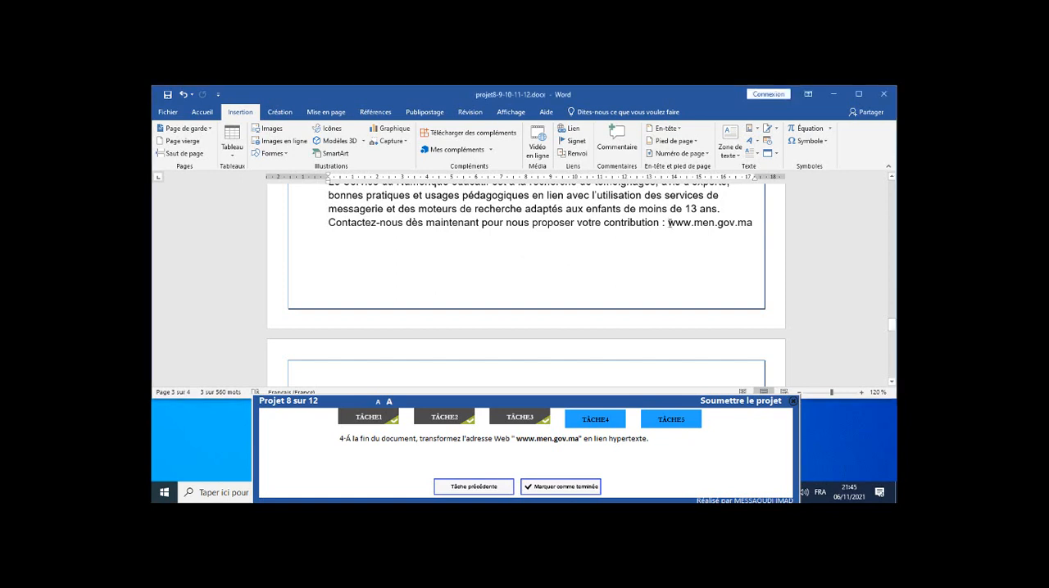
pyautogui.moveTo(669, 223); pyautogui.dragTo(756, 225)
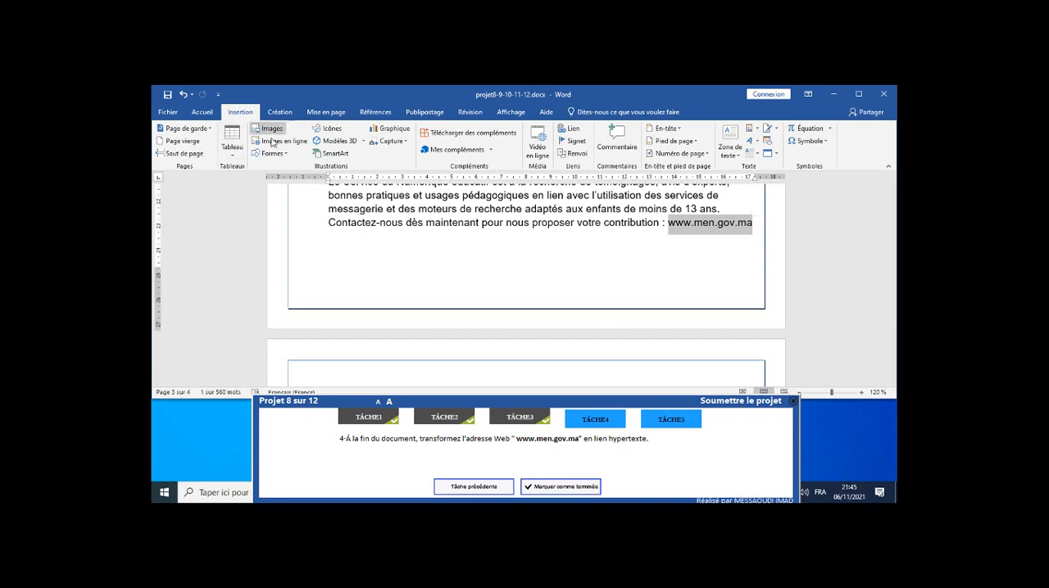
pyautogui.click(574, 134)
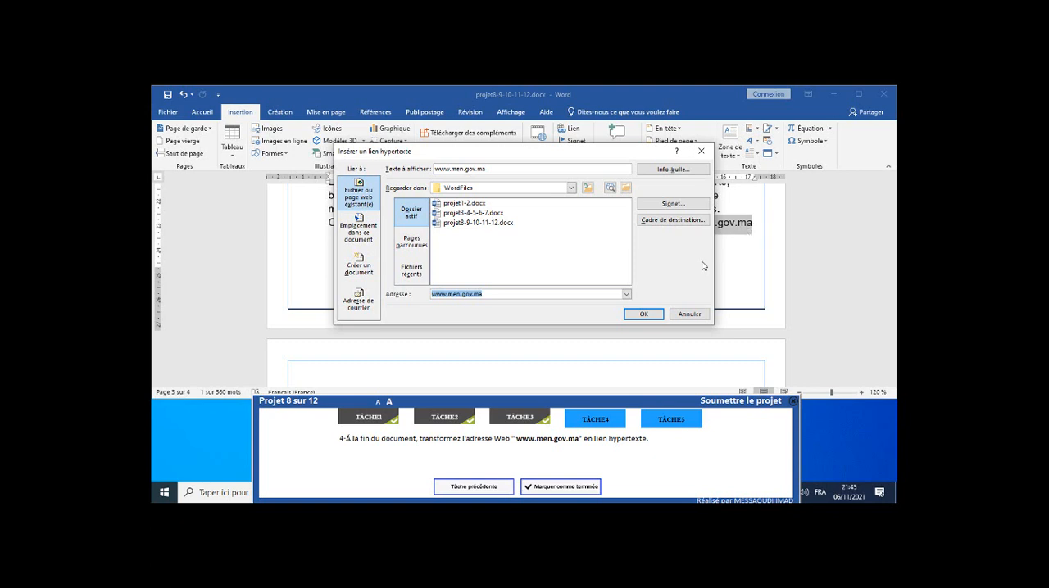
pyautogui.click(643, 315)
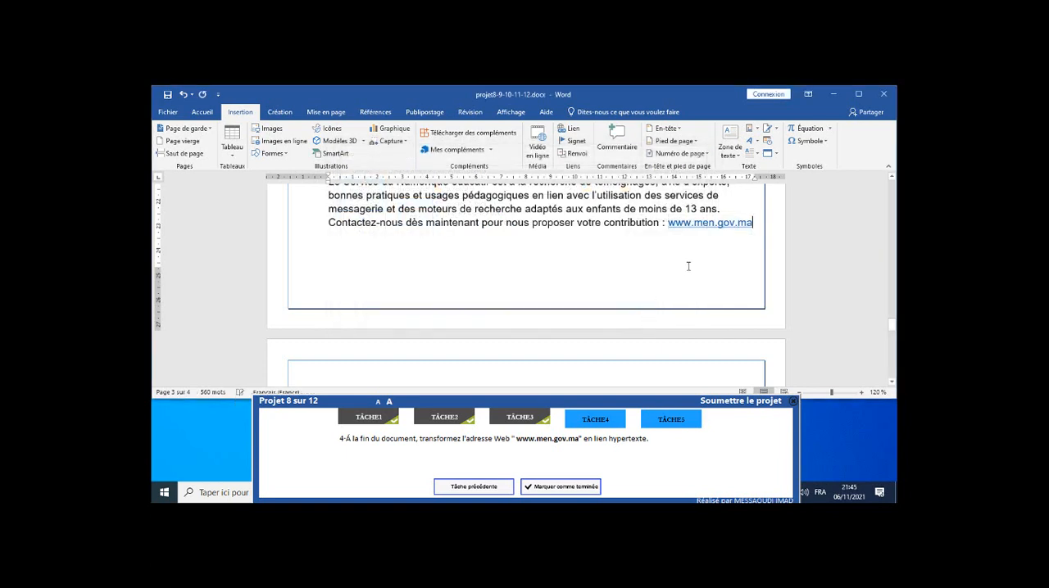
pyautogui.click(572, 491)
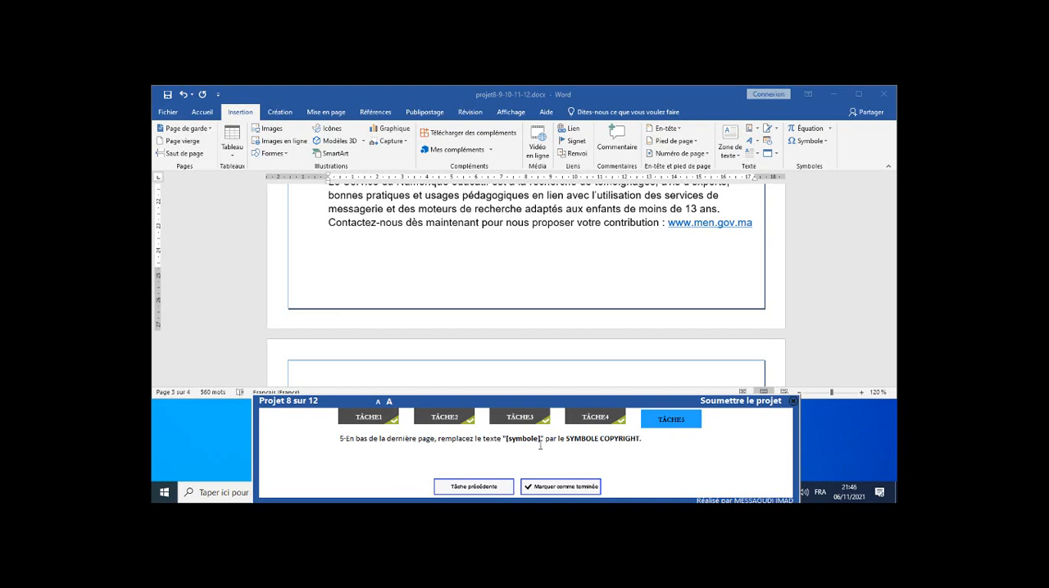
# Replace the "[symbole]" text in the copyright line on the last page with the SYMBOLE COPYRIGHT character.
pyautogui.scroll(-12, 547, 271)
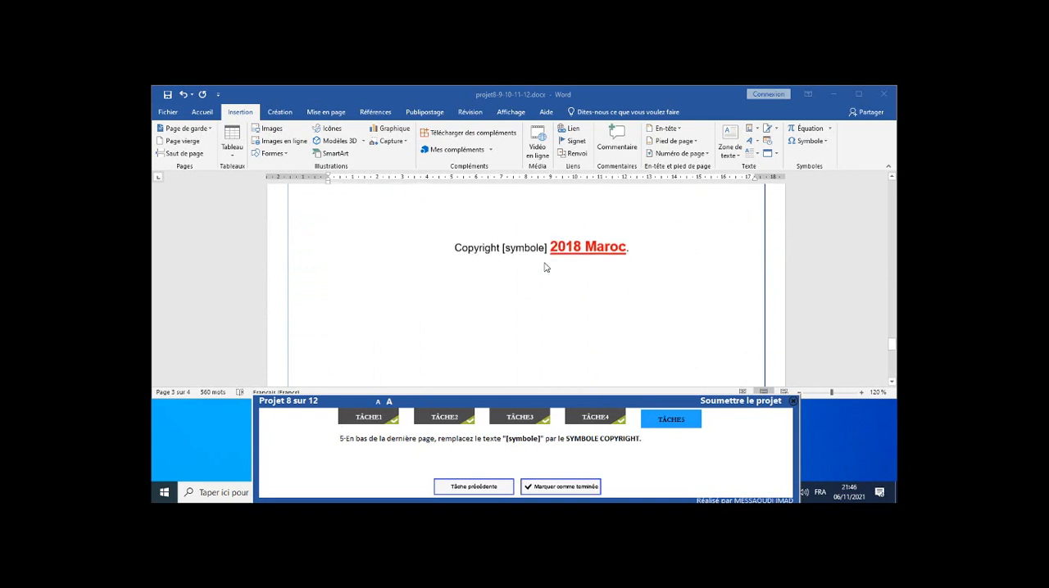
pyautogui.click(498, 223)
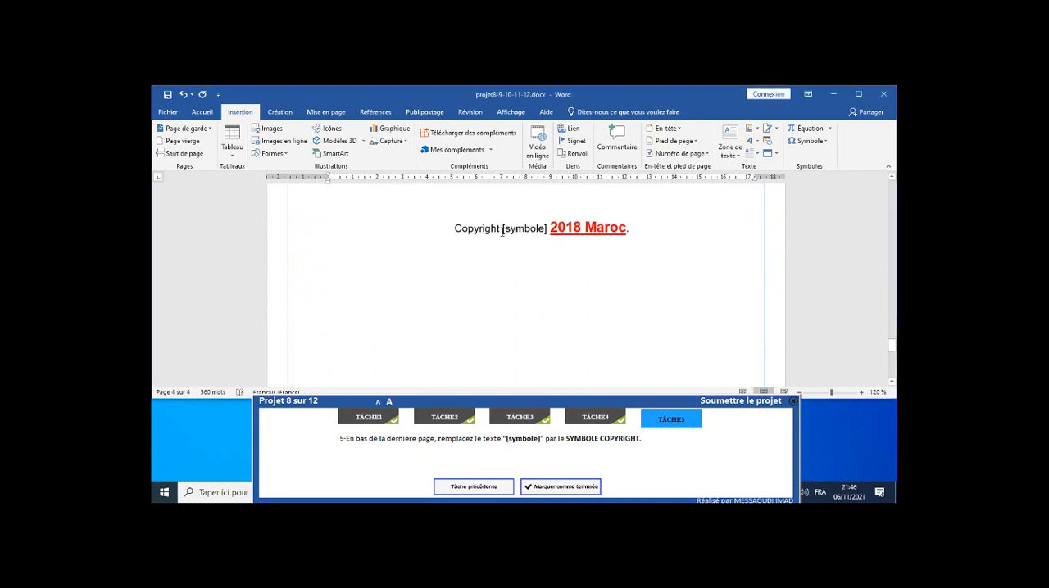
pyautogui.moveTo(502, 228); pyautogui.dragTo(547, 231)
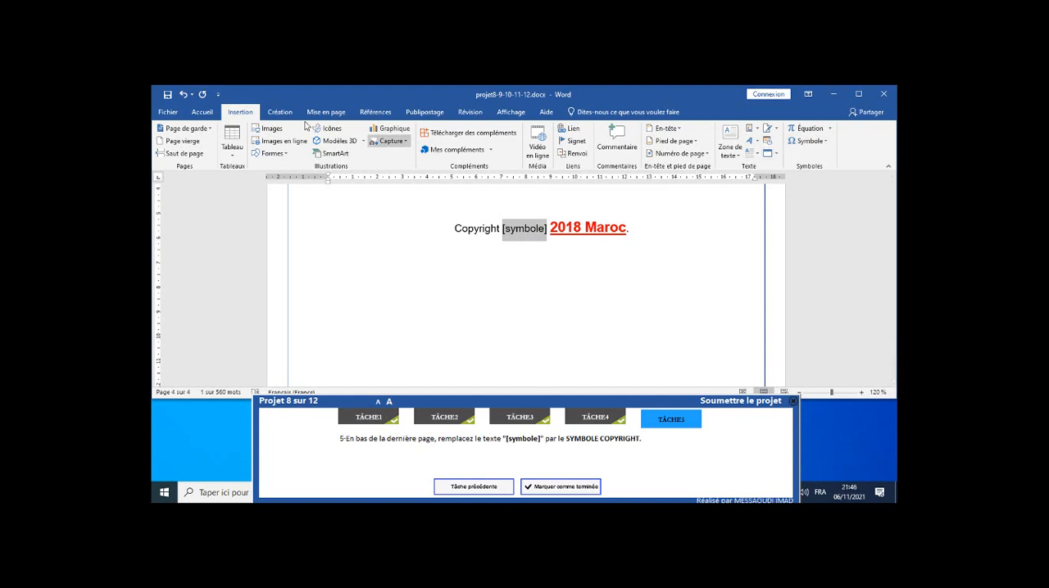
pyautogui.click(823, 143)
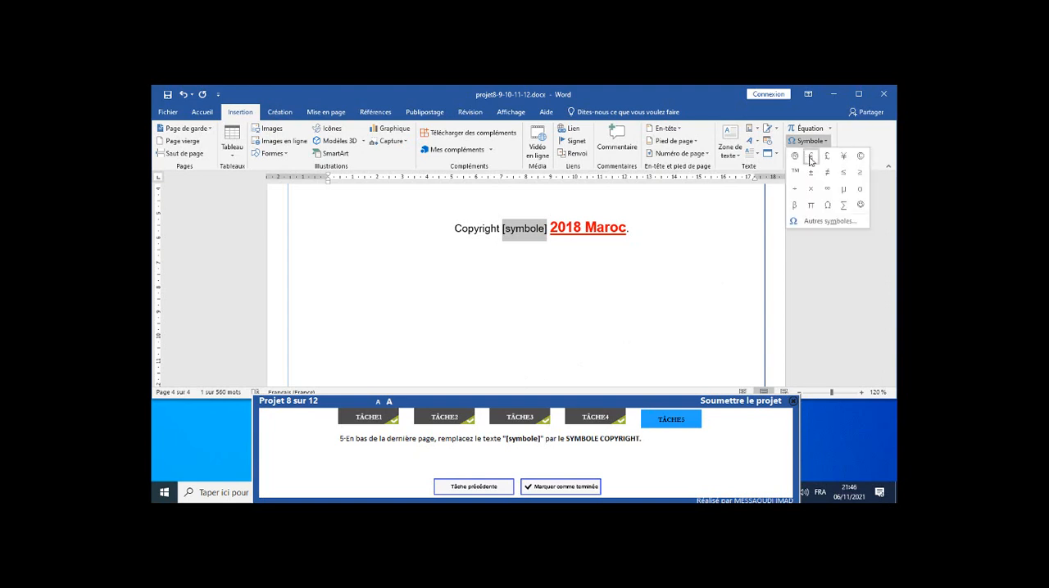
pyautogui.click(861, 156)
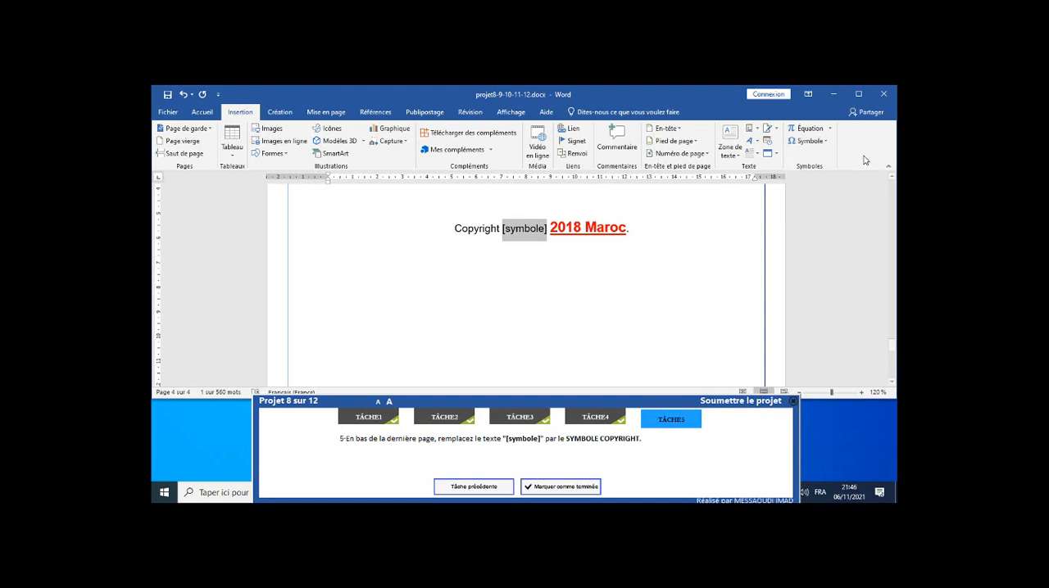
# Mark task 5 as completed and submit project 8.
pyautogui.click(541, 488)
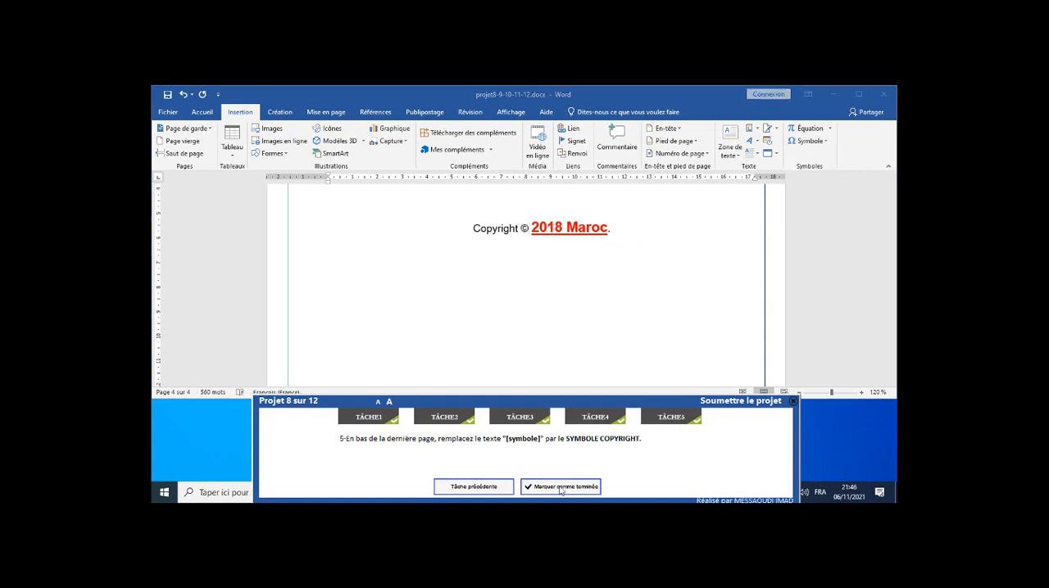
pyautogui.click(736, 403)
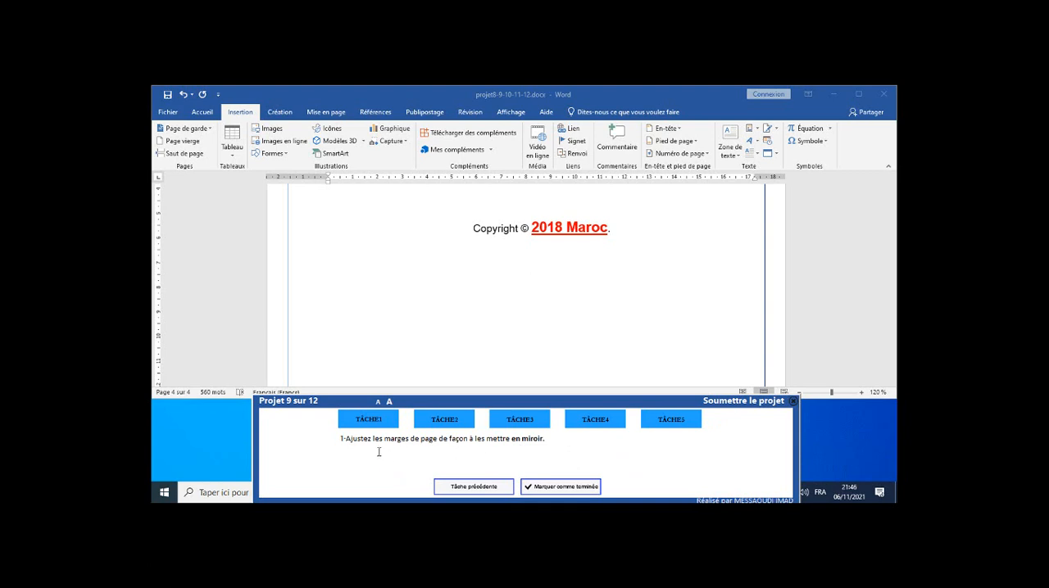
# Set the page margins to En miroir and mark task 1 of project 9 as completed.
pyautogui.click(334, 113)
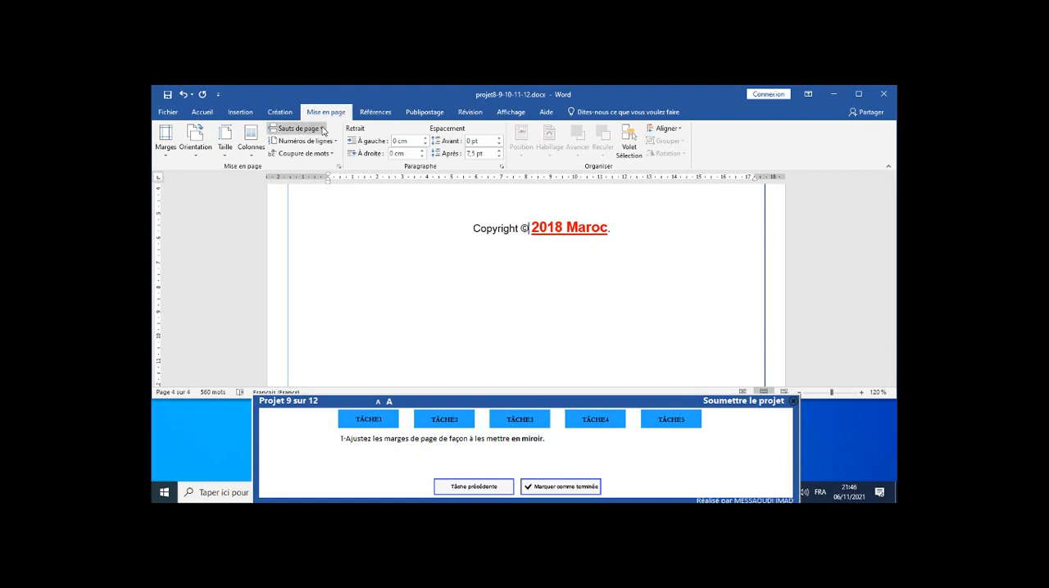
pyautogui.click(169, 156)
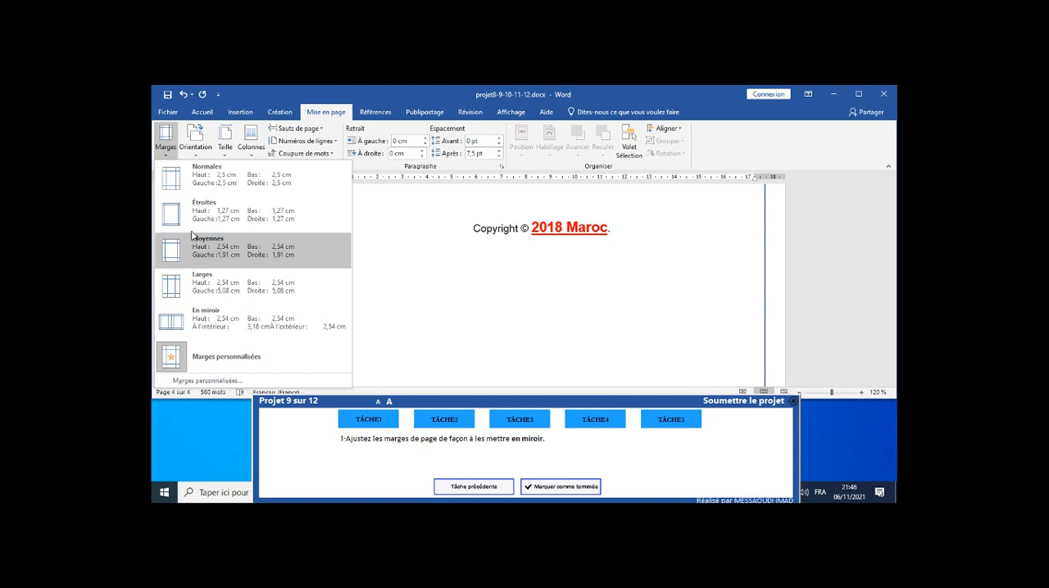
pyautogui.click(197, 324)
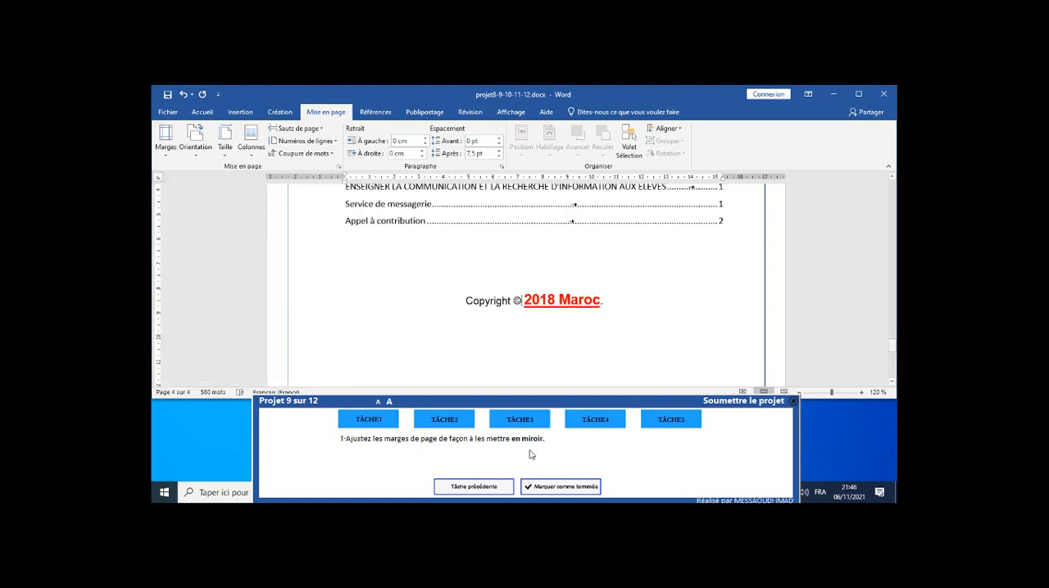
pyautogui.click(560, 490)
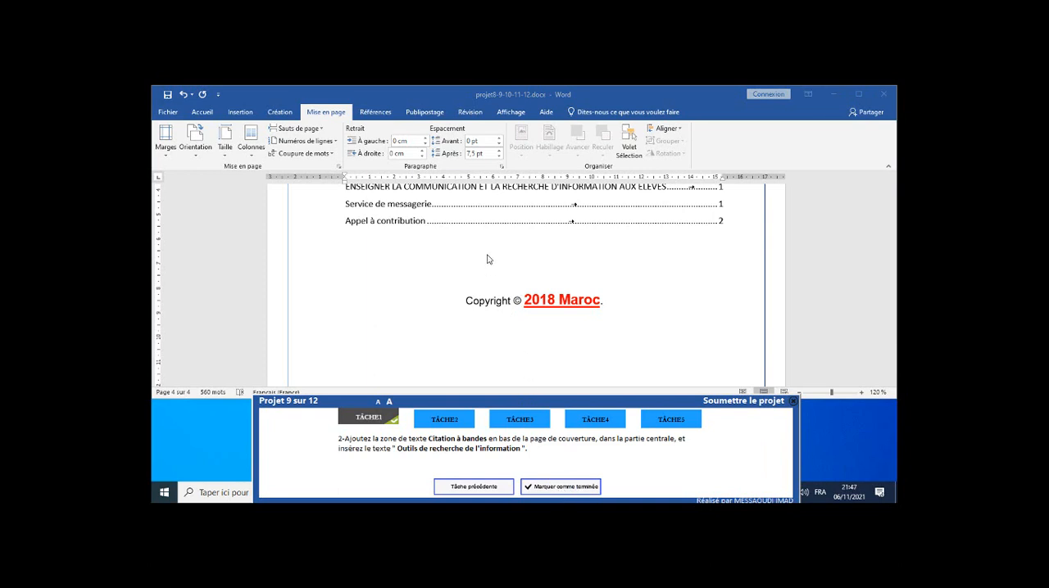
# Insert a Citation à bandes text box on the cover page.
pyautogui.scroll(5, 486, 259)
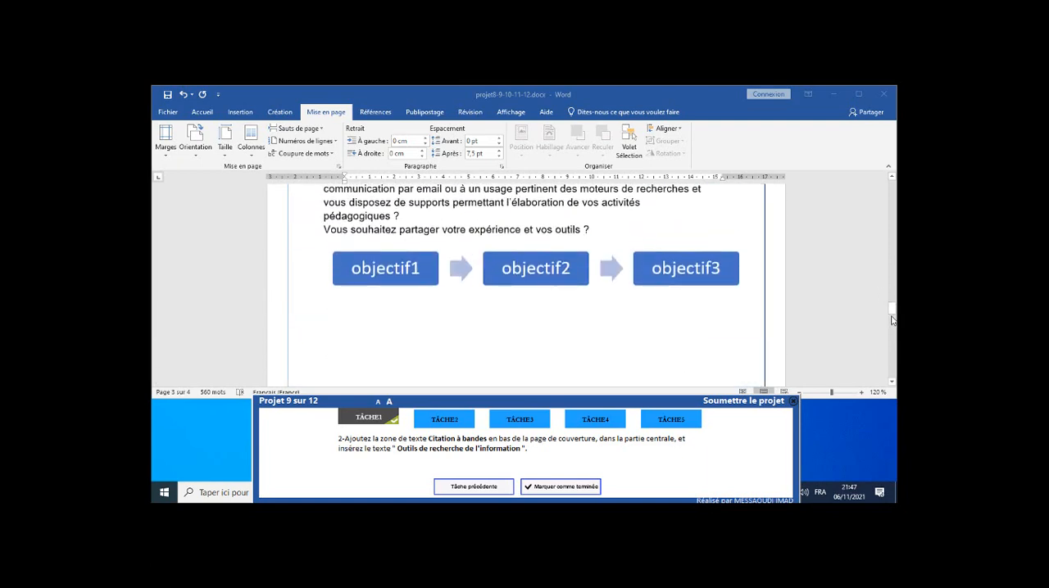
pyautogui.moveTo(891, 320); pyautogui.dragTo(891, 187)
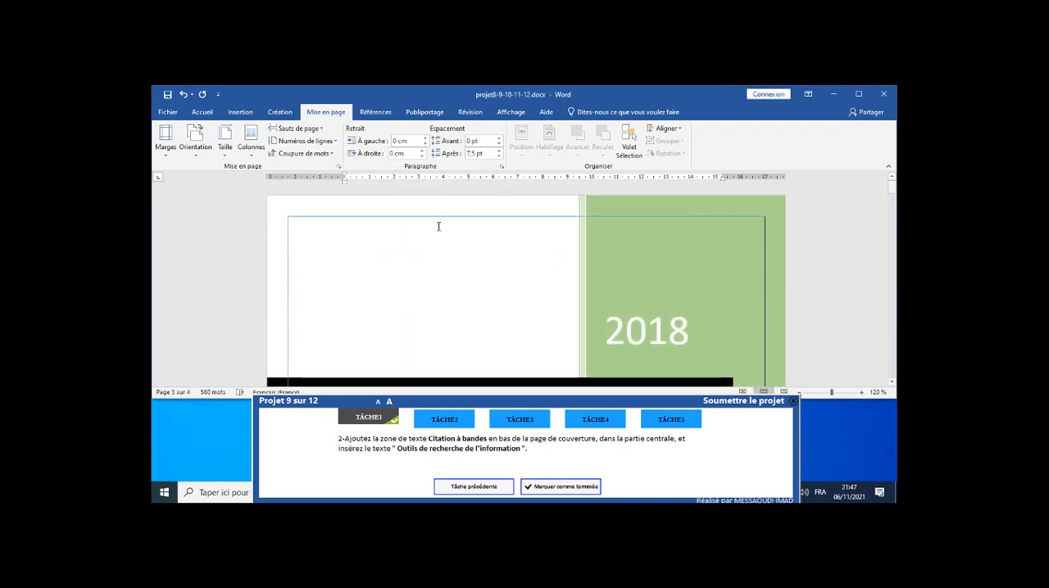
pyautogui.scroll(-5, 438, 226)
pyautogui.scroll(3, 440, 227)
pyautogui.click(435, 230)
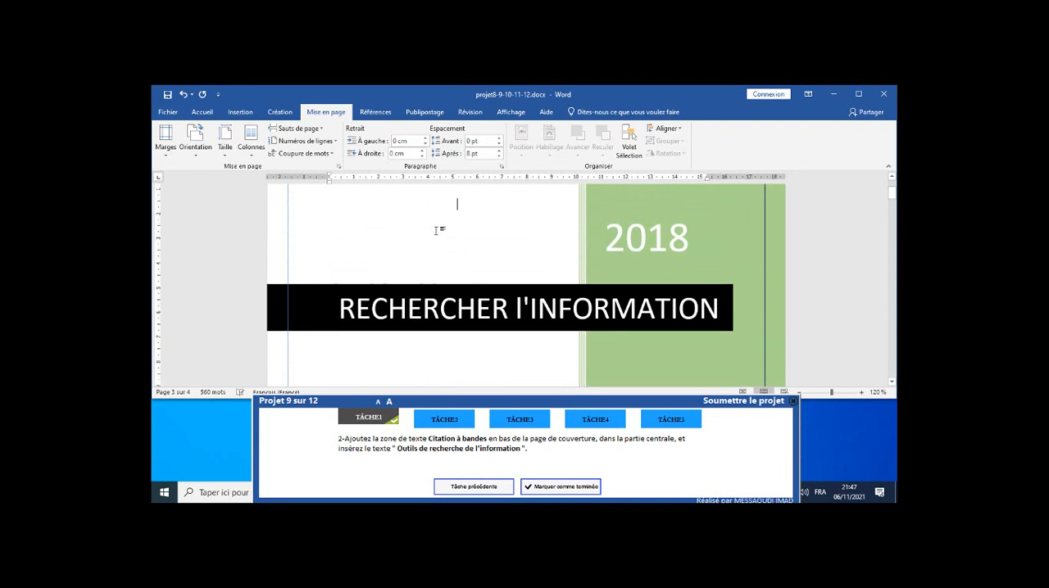
pyautogui.scroll(-5, 459, 229)
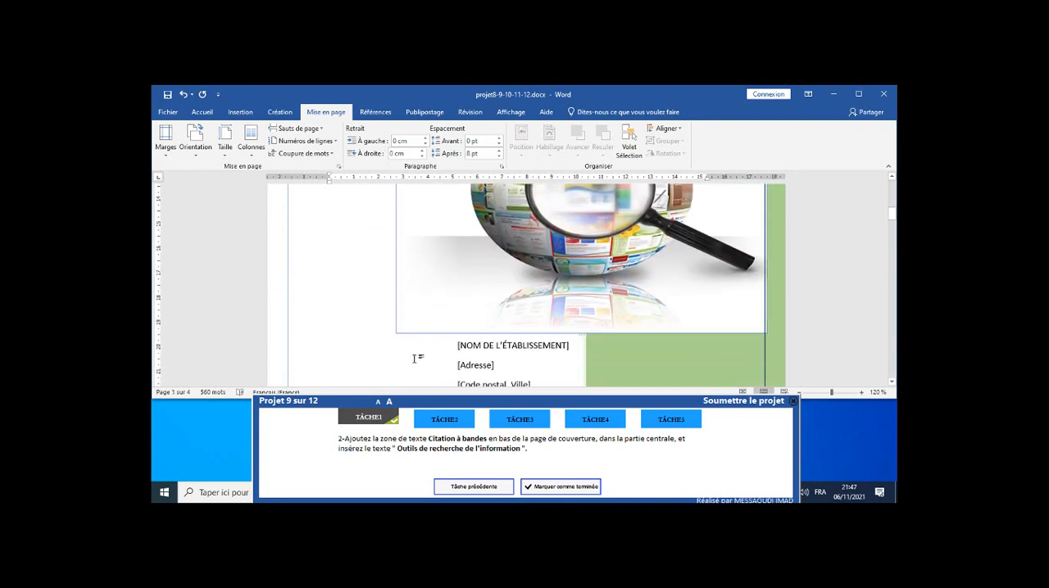
pyautogui.scroll(5, 415, 358)
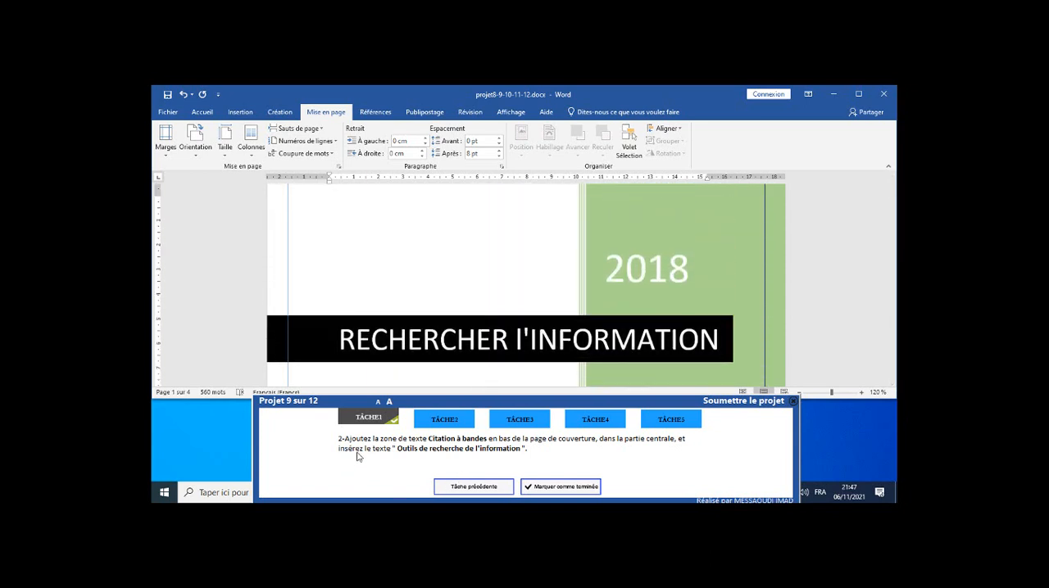
pyautogui.click(240, 112)
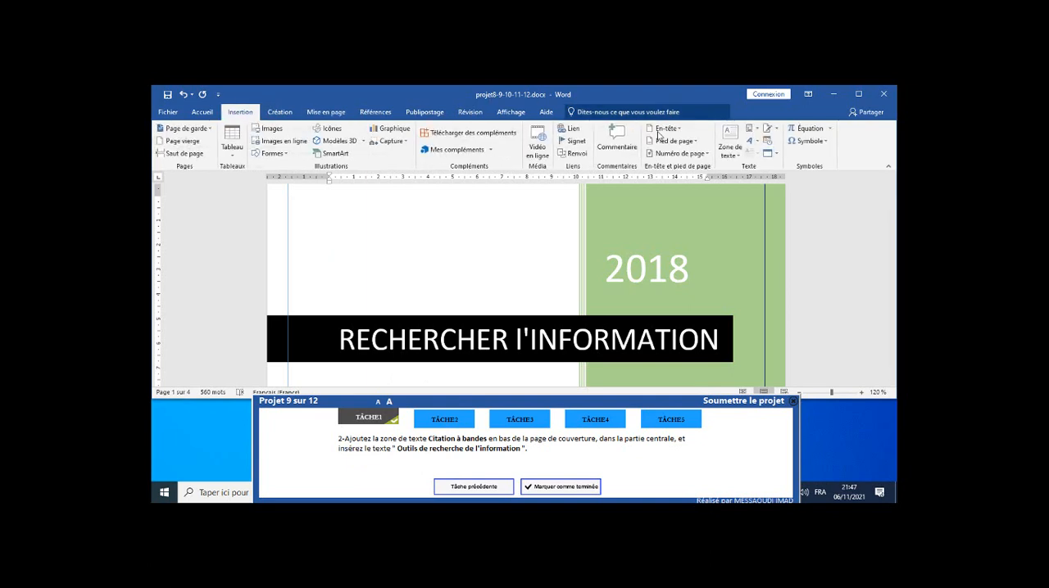
pyautogui.click(737, 155)
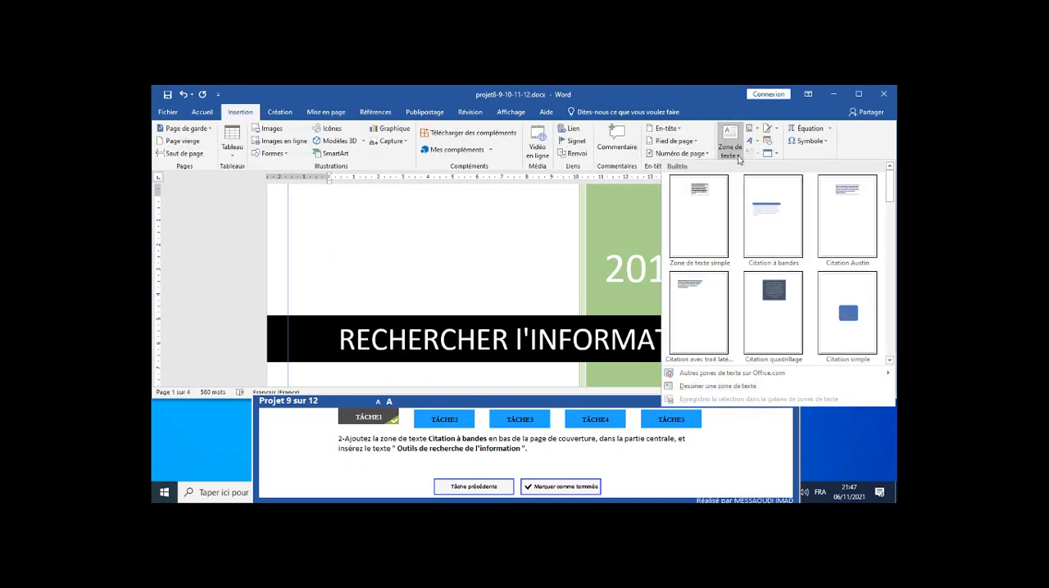
pyautogui.click(770, 245)
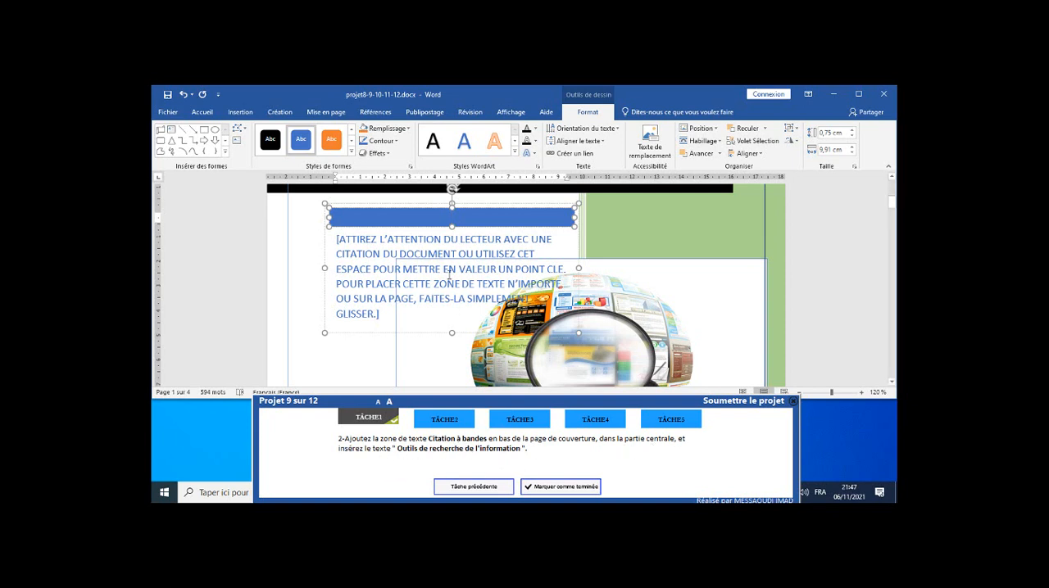
# Replace the placeholder in the quote text box with "Outils de recherche de l'information" copied from the task instructions, keeping text only.
pyautogui.click(399, 449)
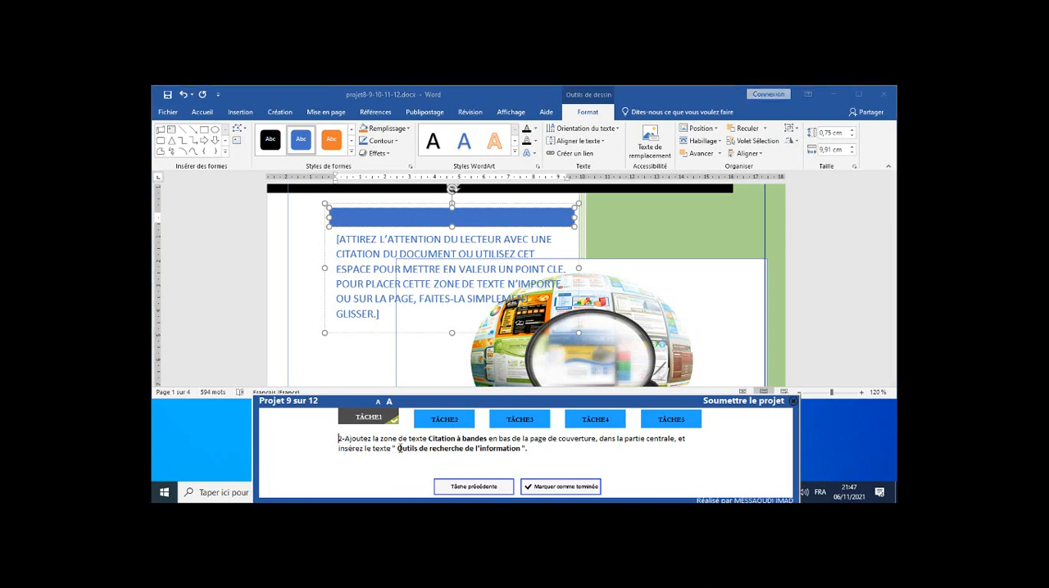
pyautogui.moveTo(398, 449); pyautogui.dragTo(522, 449)
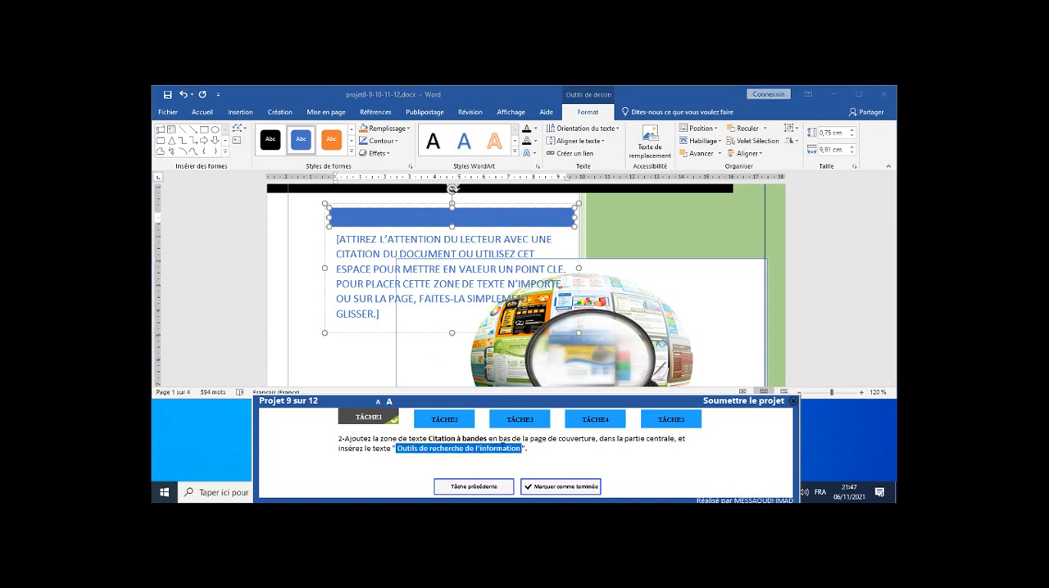
pyautogui.rightClick(513, 450)
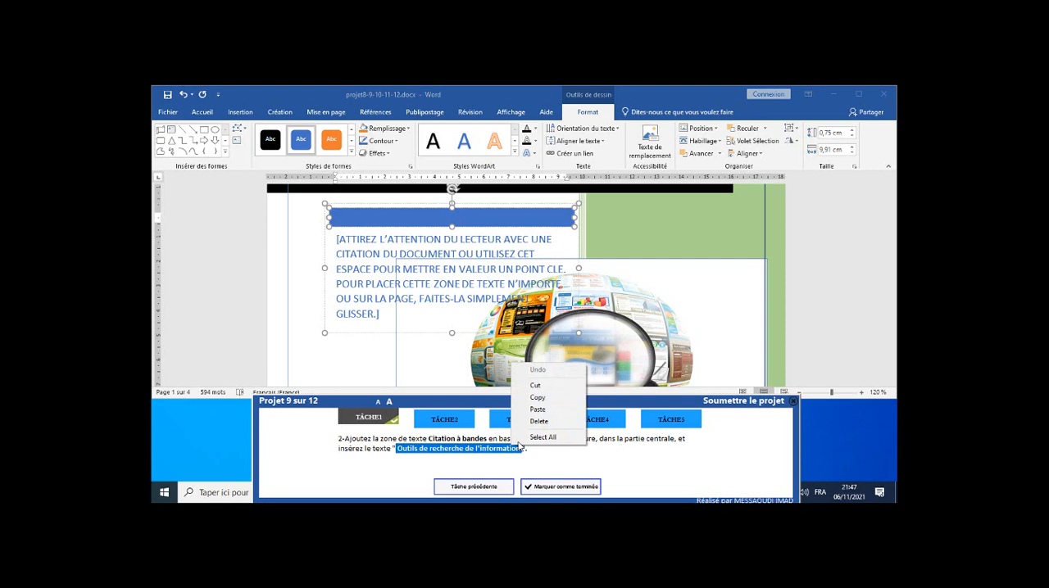
pyautogui.click(539, 399)
pyautogui.click(378, 260)
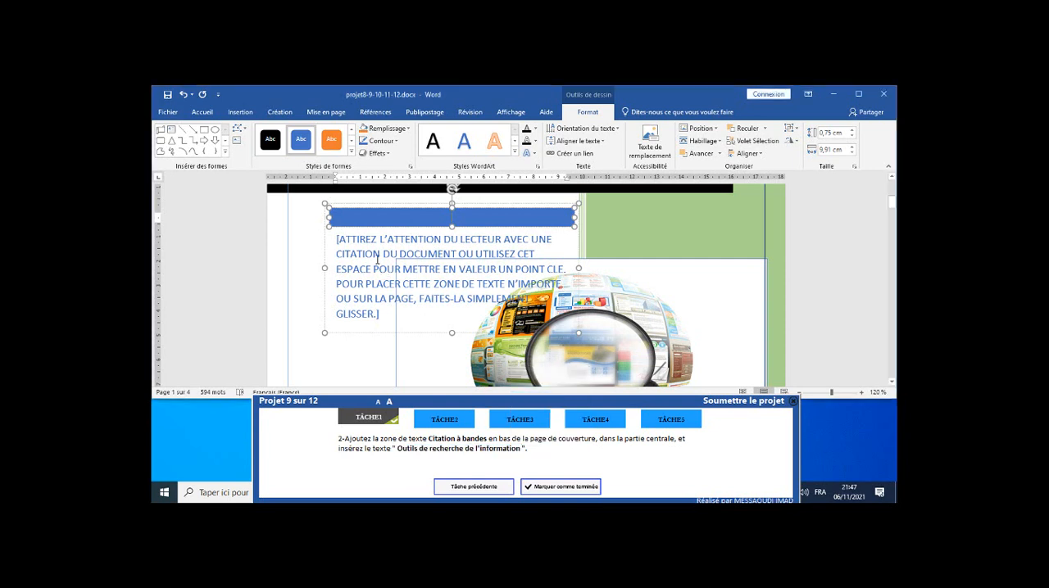
pyautogui.click(376, 252)
pyautogui.rightClick(376, 251)
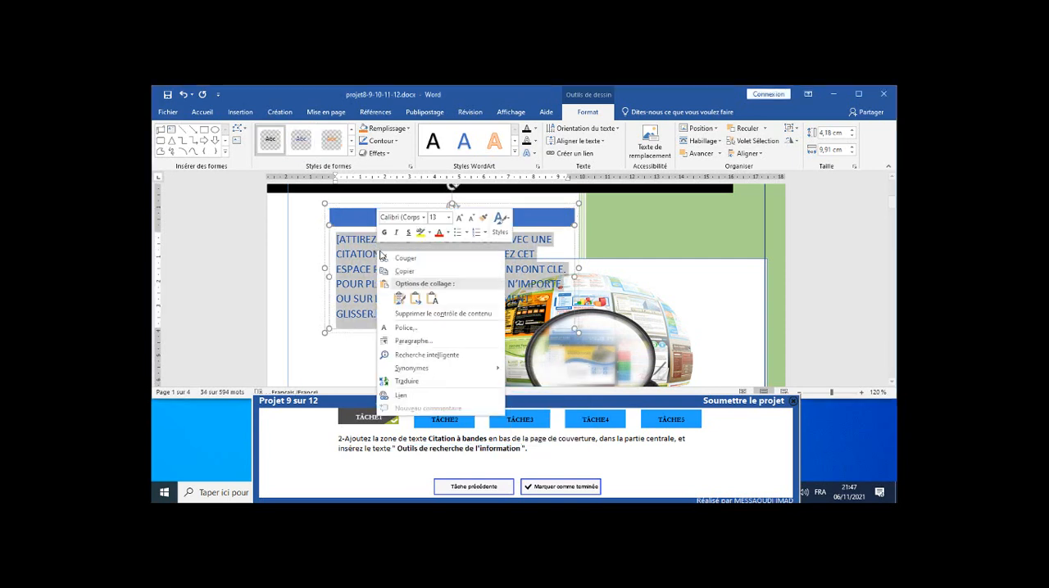
pyautogui.click(433, 299)
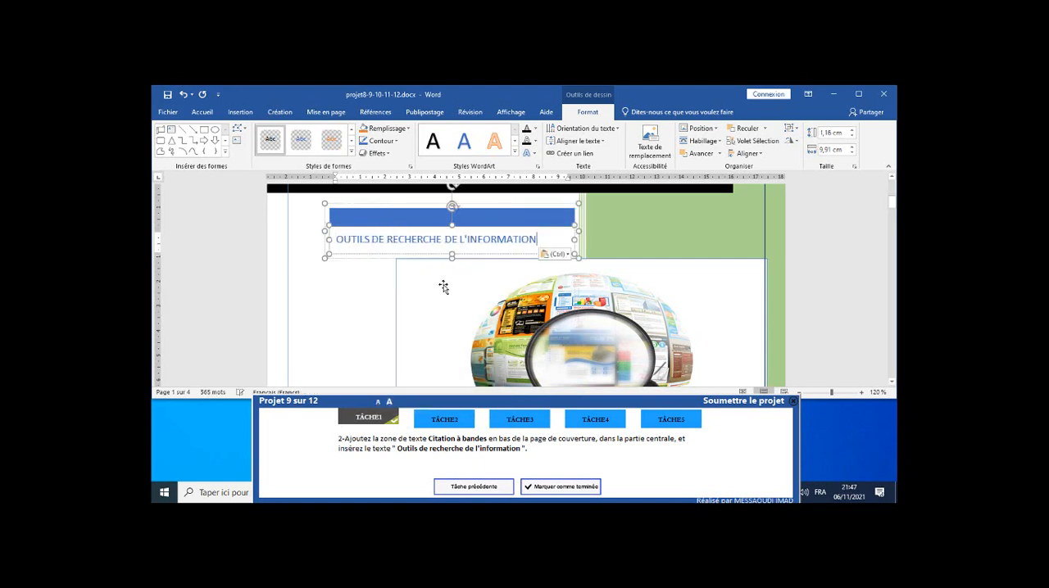
# Position the quote text box at the bottom centre of the cover page with square text wrapping and mark task 2 as completed.
pyautogui.click(524, 204)
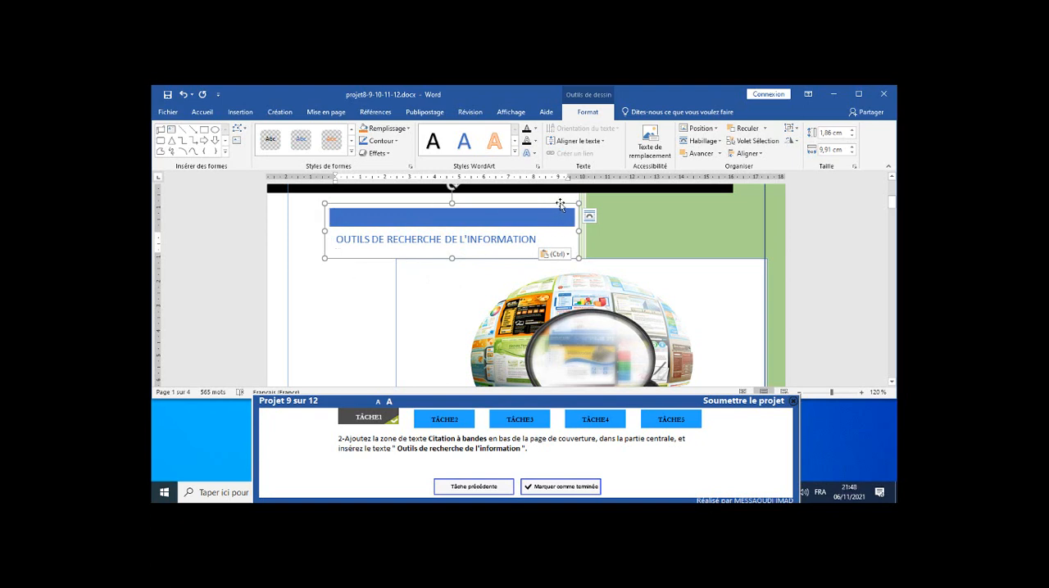
pyautogui.click(712, 130)
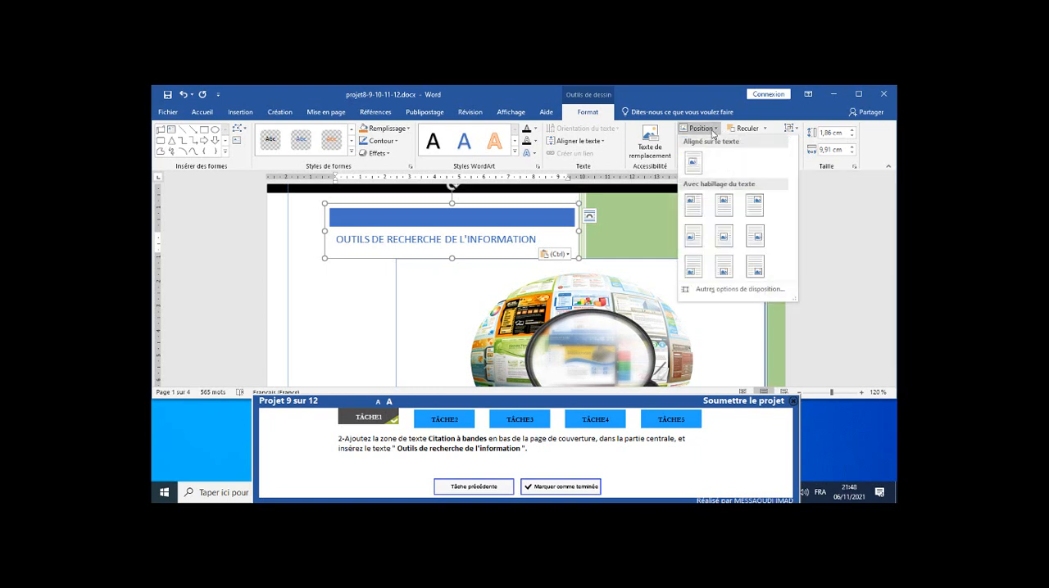
pyautogui.click(727, 276)
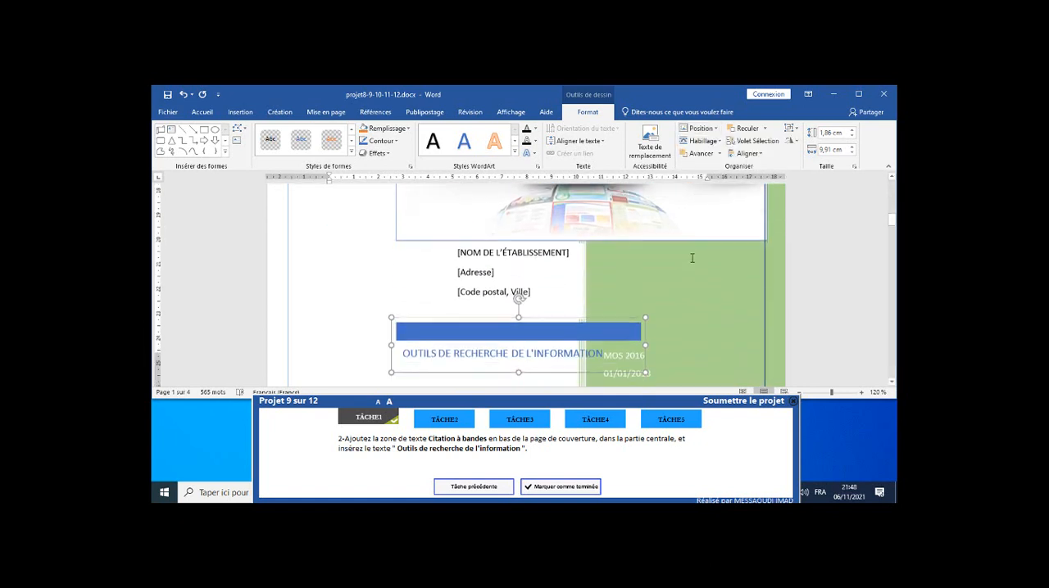
pyautogui.scroll(-3, 691, 258)
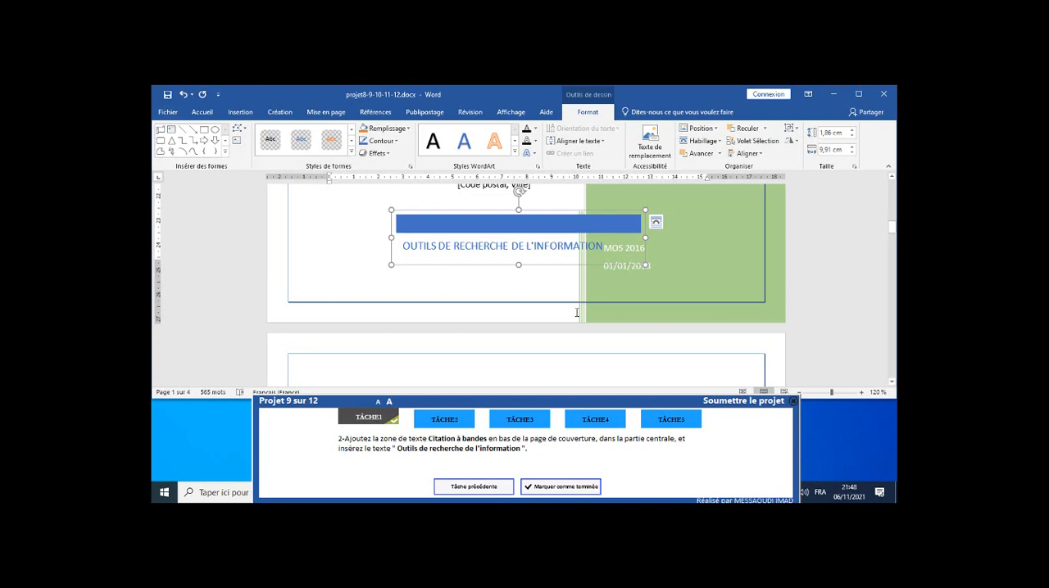
pyautogui.click(563, 492)
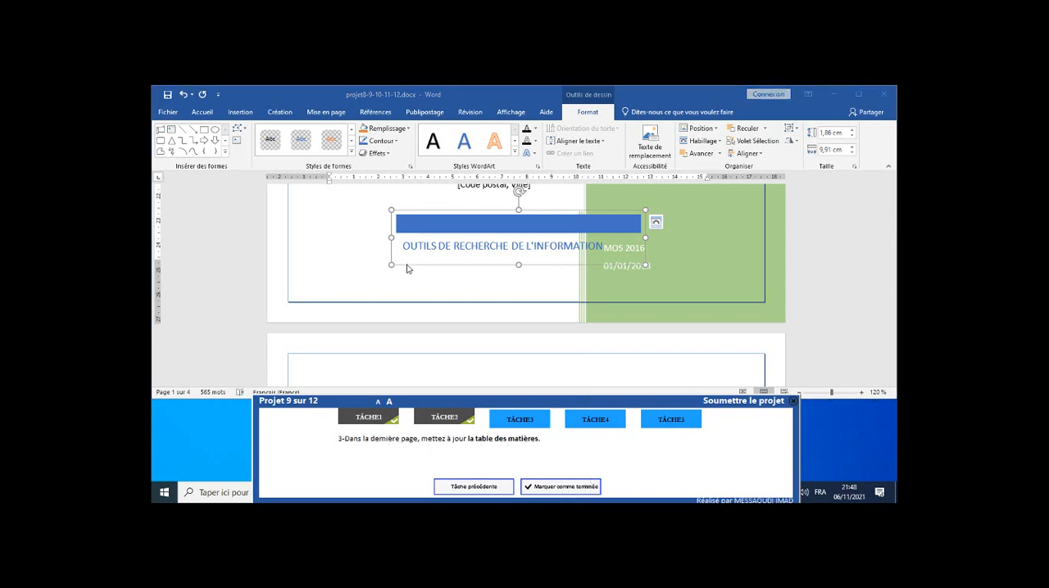
# Update the entire table of contents on the last page and mark task 3 as completed.
pyautogui.scroll(-3, 424, 281)
pyautogui.scroll(-15, 424, 281)
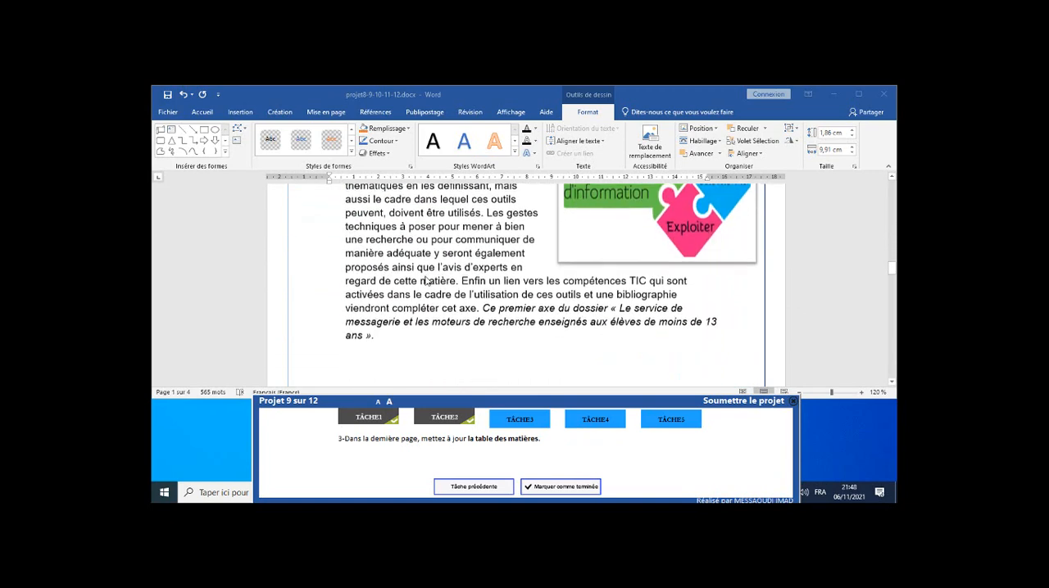
pyautogui.scroll(-6, 427, 279)
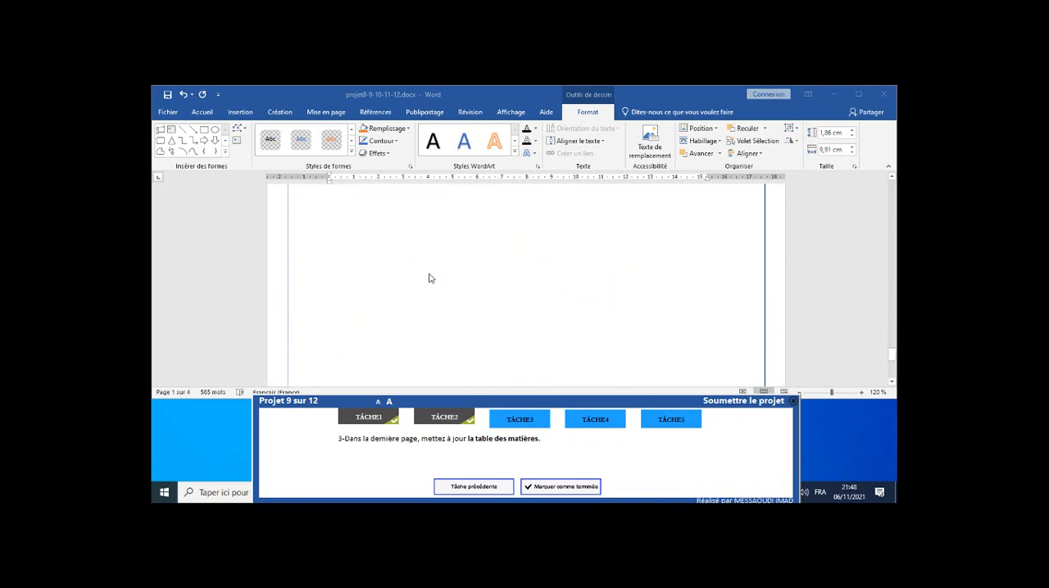
pyautogui.click(425, 259)
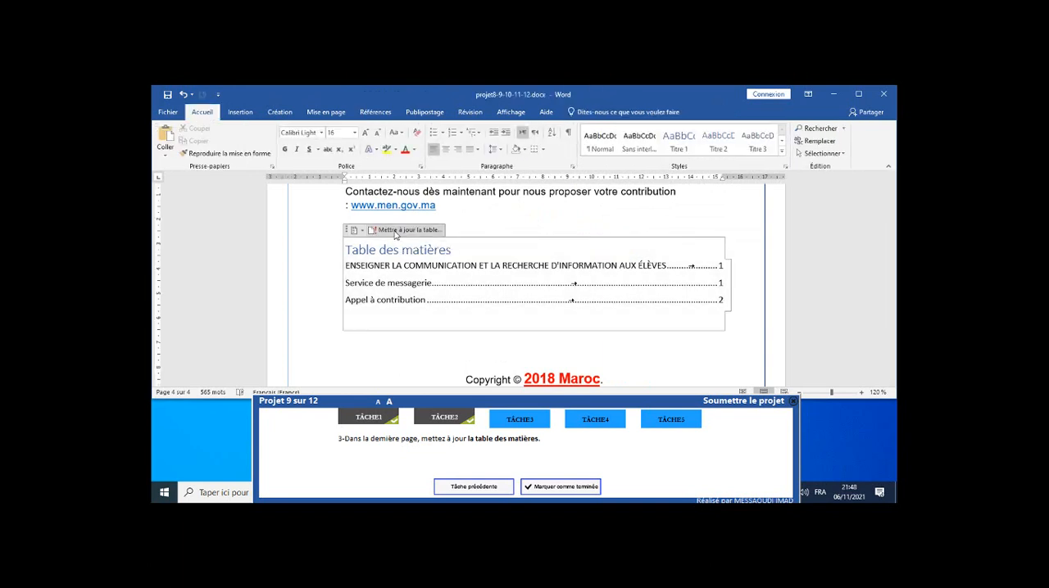
pyautogui.click(396, 233)
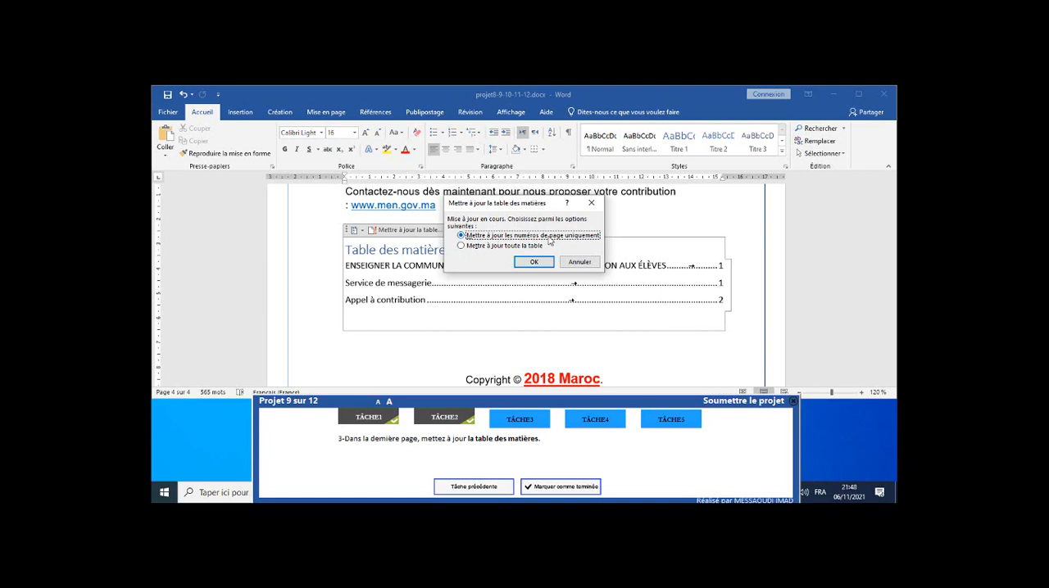
pyautogui.click(506, 248)
pyautogui.click(528, 263)
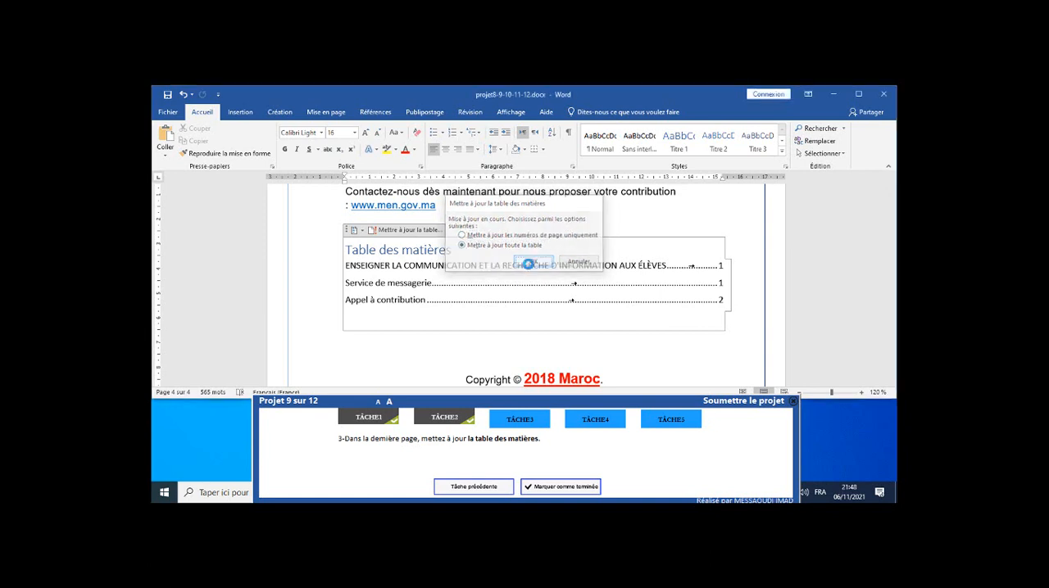
pyautogui.click(550, 489)
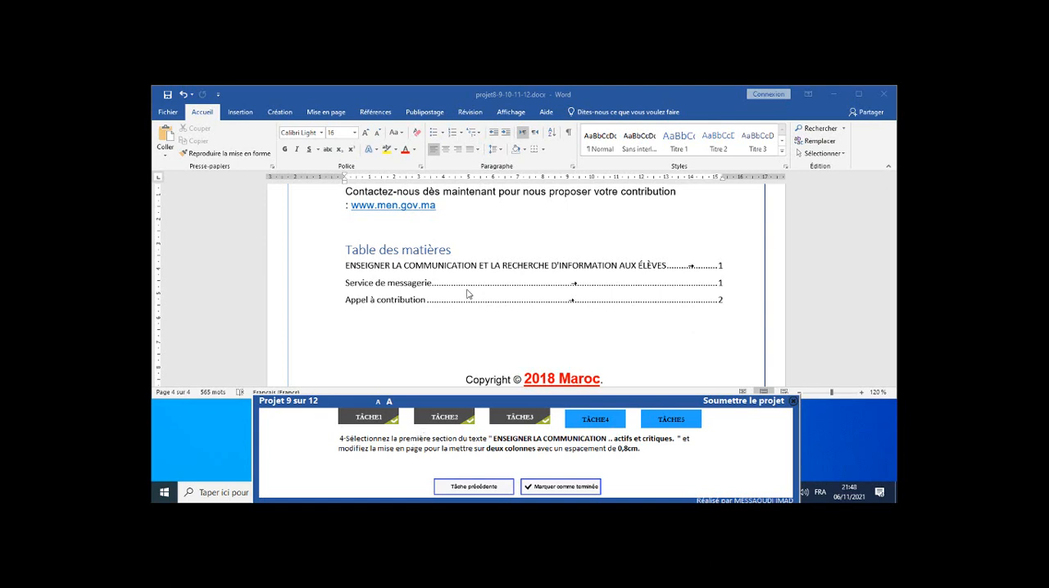
# Lay out the two paragraphs under "ENSEIGNER LA COMMUNICATION" in two columns with 0,8 cm spacing and mark task 4 as completed.
pyautogui.scroll(10, 471, 286)
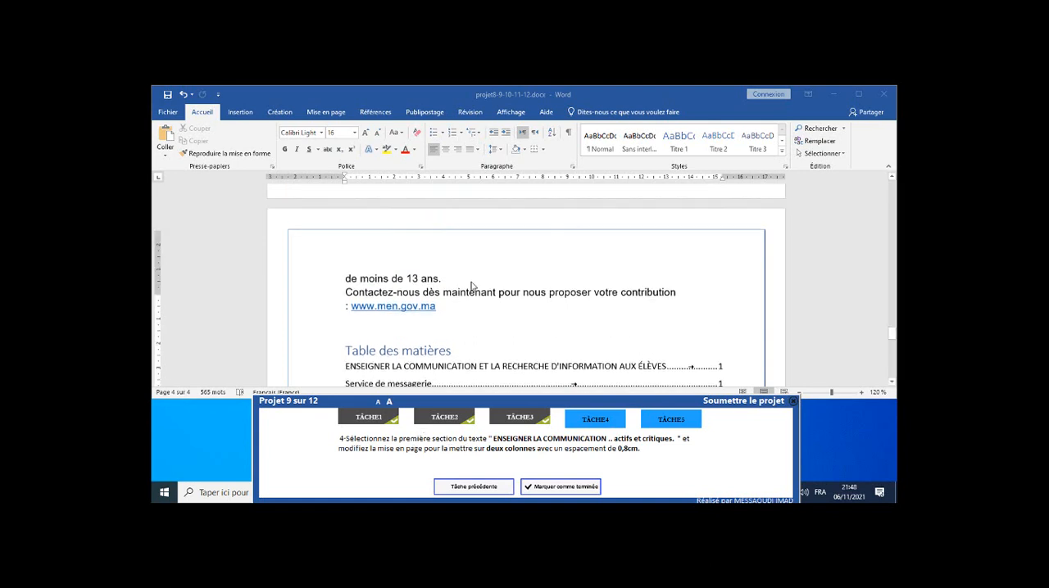
pyautogui.scroll(15, 479, 286)
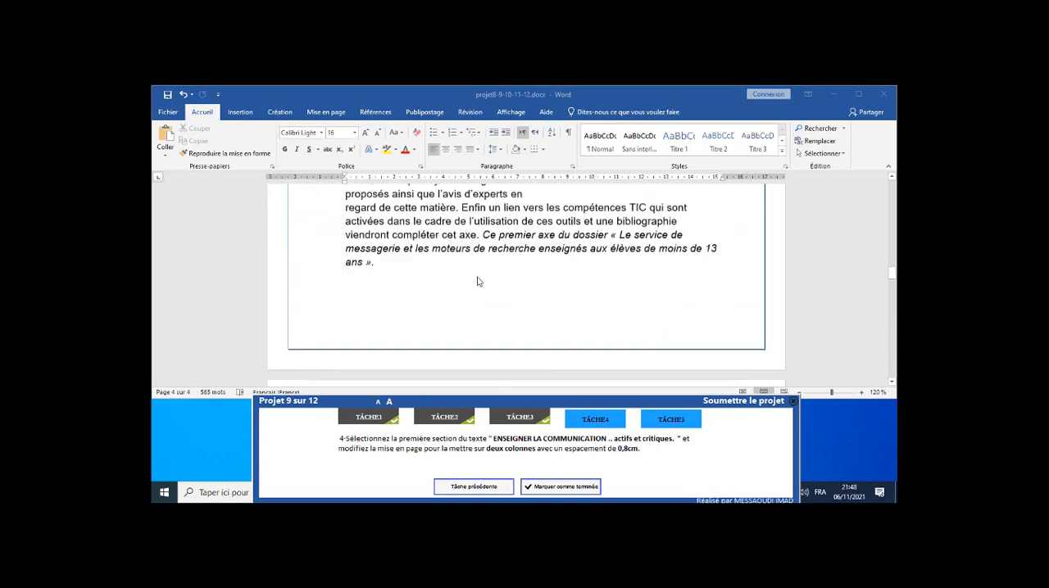
pyautogui.scroll(-5, 478, 277)
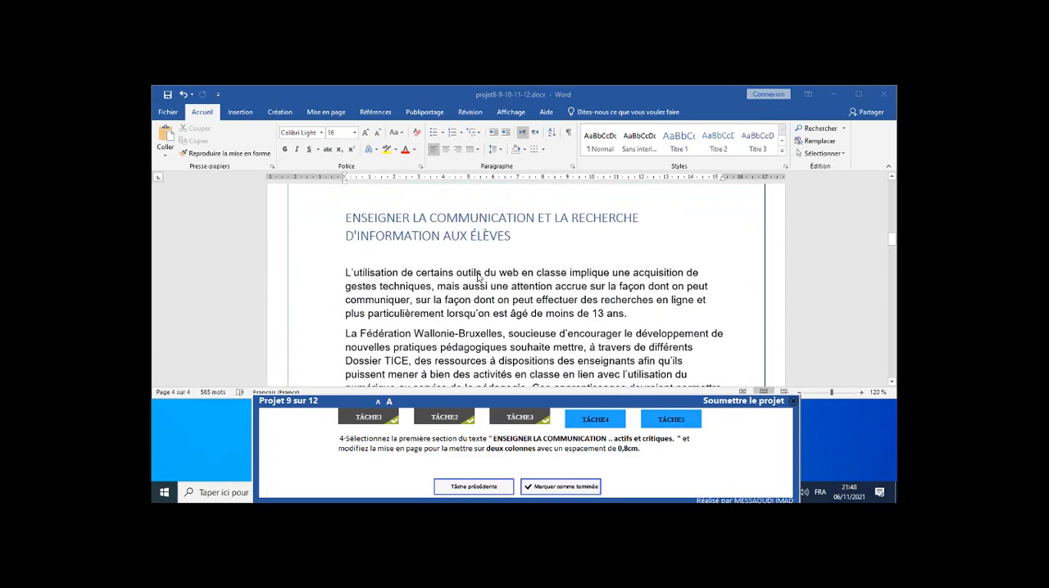
pyautogui.scroll(2, 398, 291)
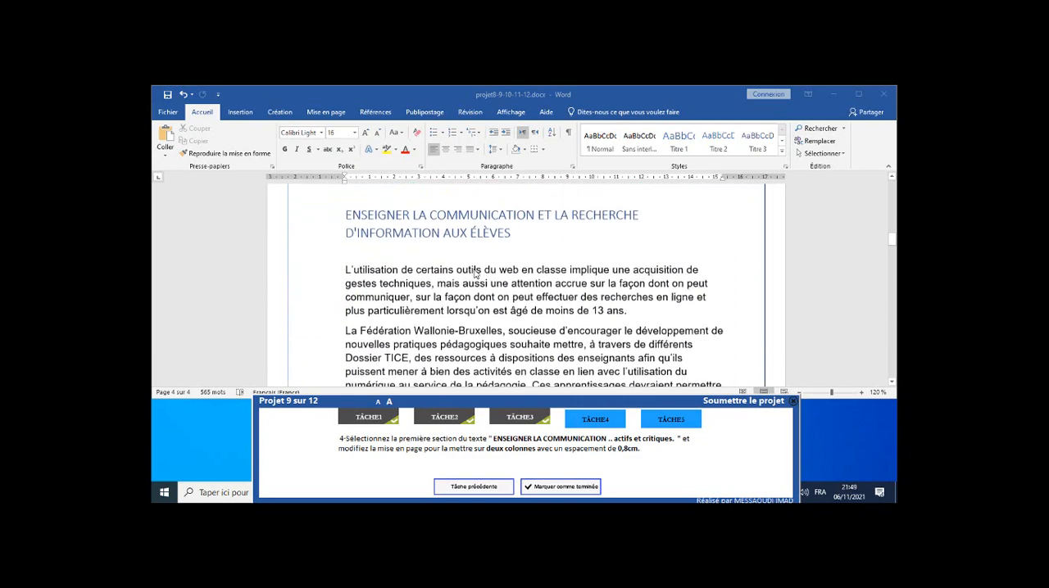
pyautogui.click(347, 272)
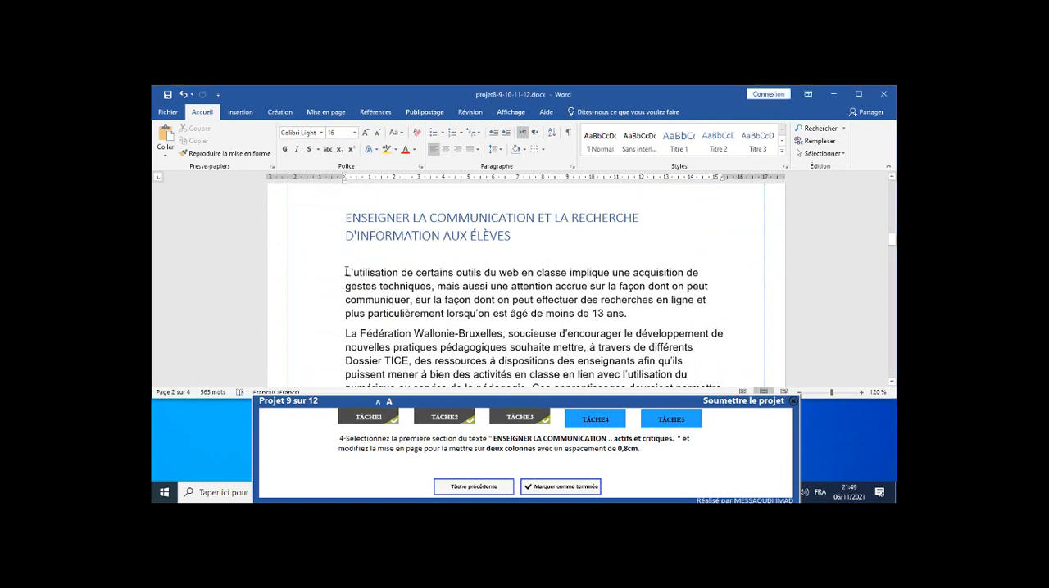
pyautogui.moveTo(357, 272); pyautogui.dragTo(473, 317)
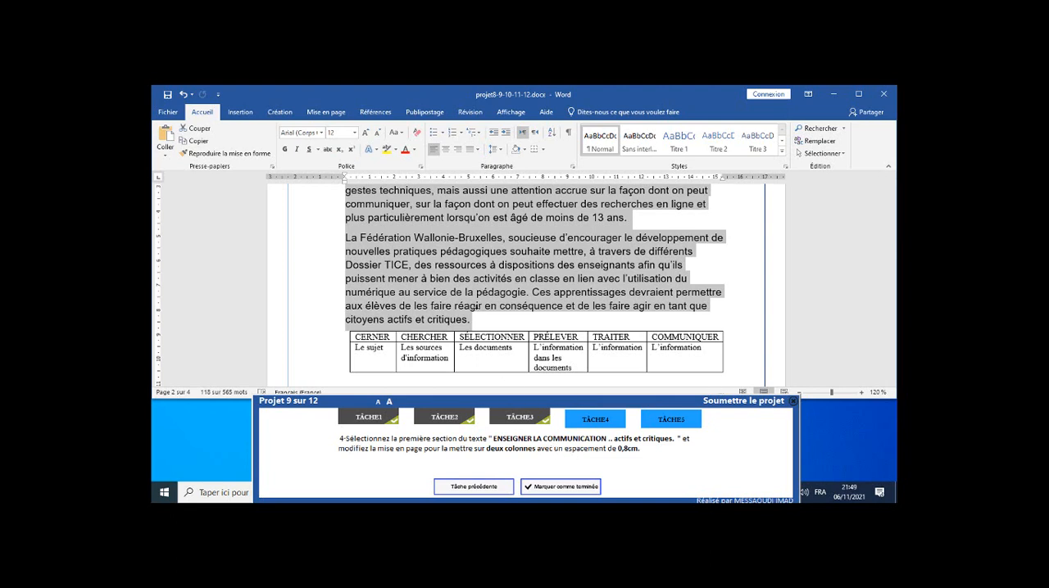
pyautogui.click(326, 112)
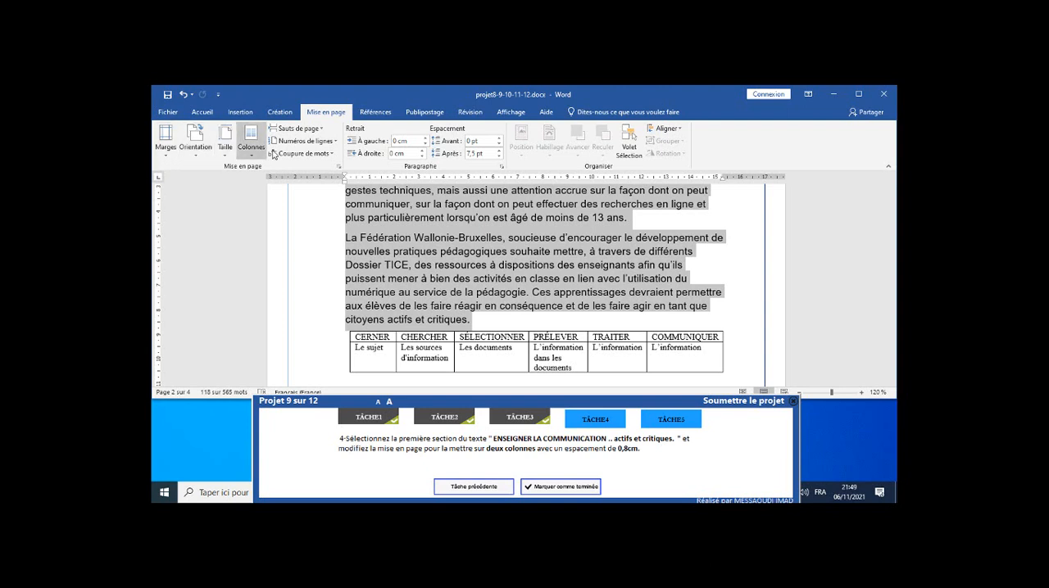
pyautogui.click(258, 160)
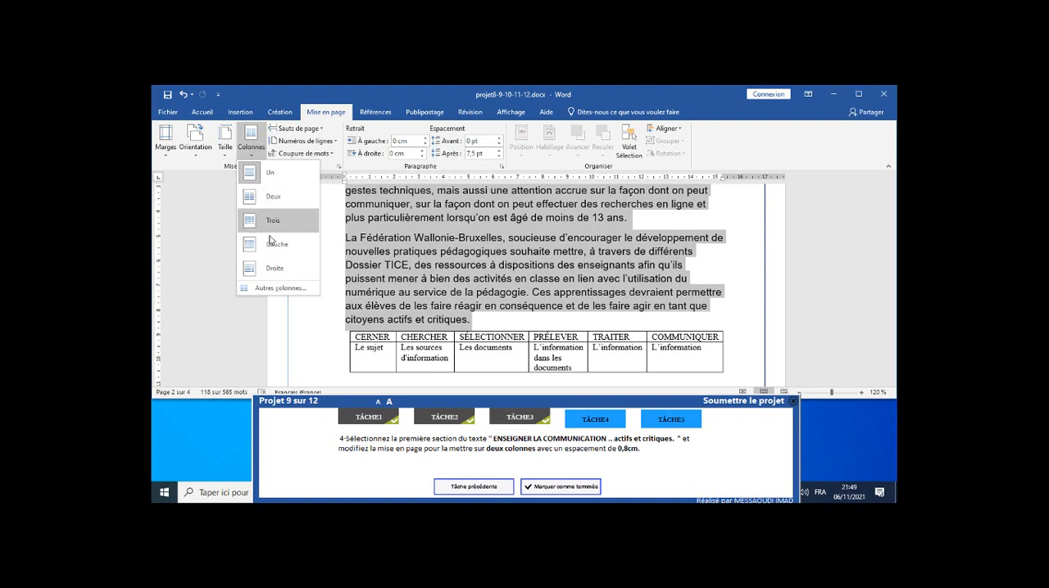
pyautogui.click(288, 291)
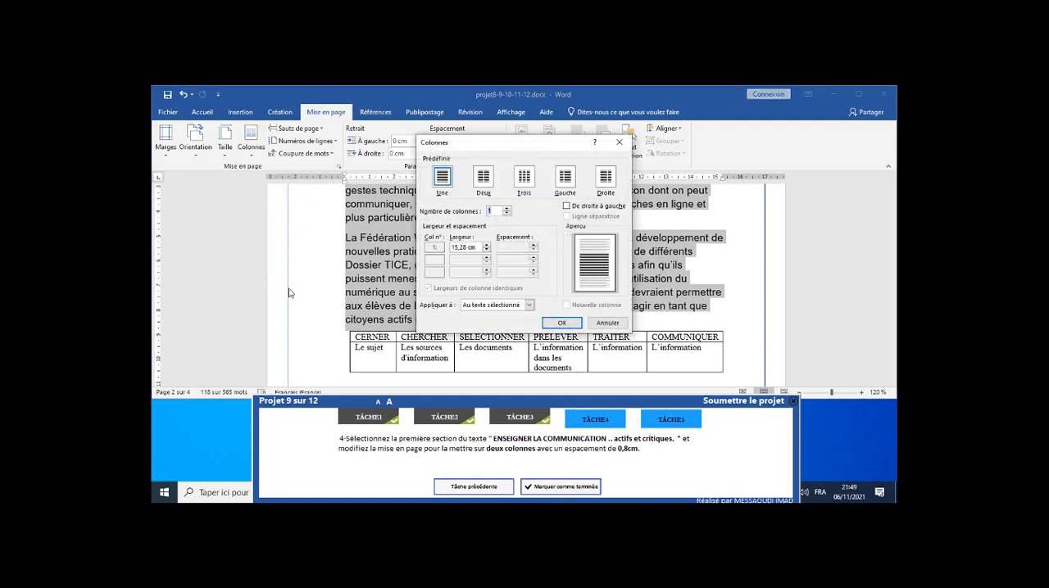
pyautogui.click(482, 180)
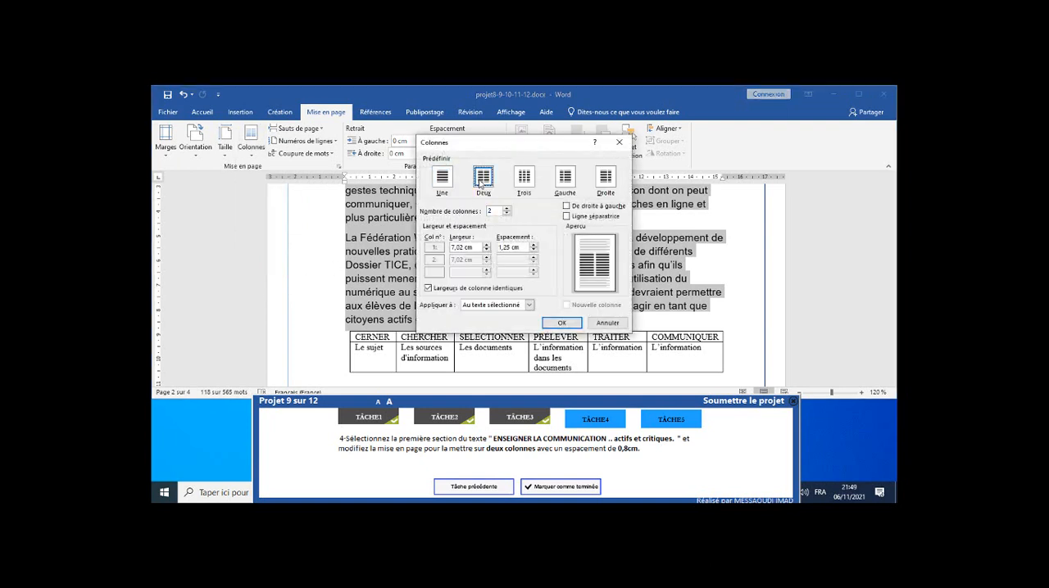
pyautogui.click(532, 250)
pyautogui.click(532, 251)
pyautogui.click(533, 251)
pyautogui.click(533, 251)
pyautogui.click(560, 324)
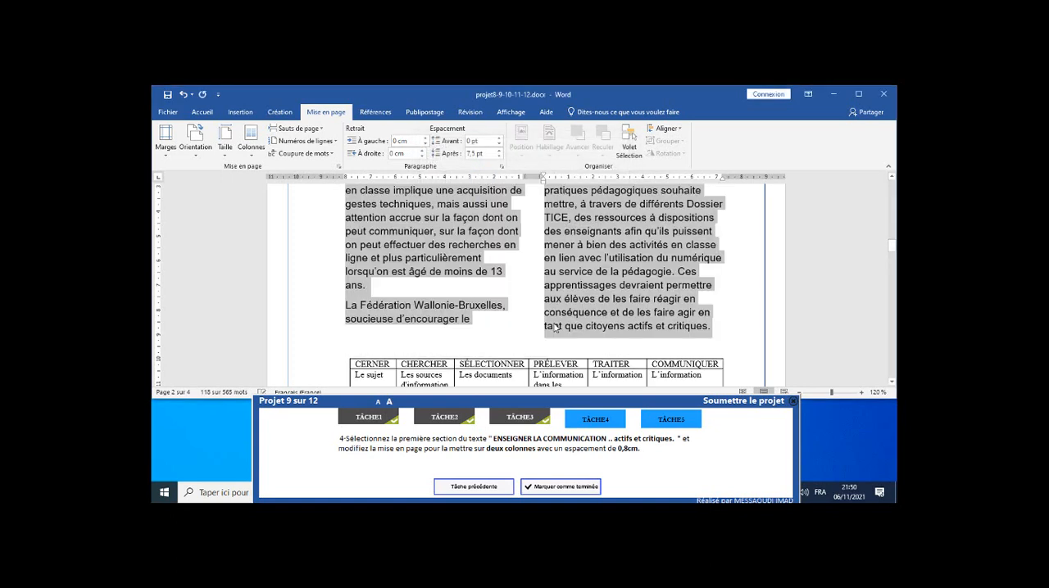
pyautogui.scroll(-1, 572, 312)
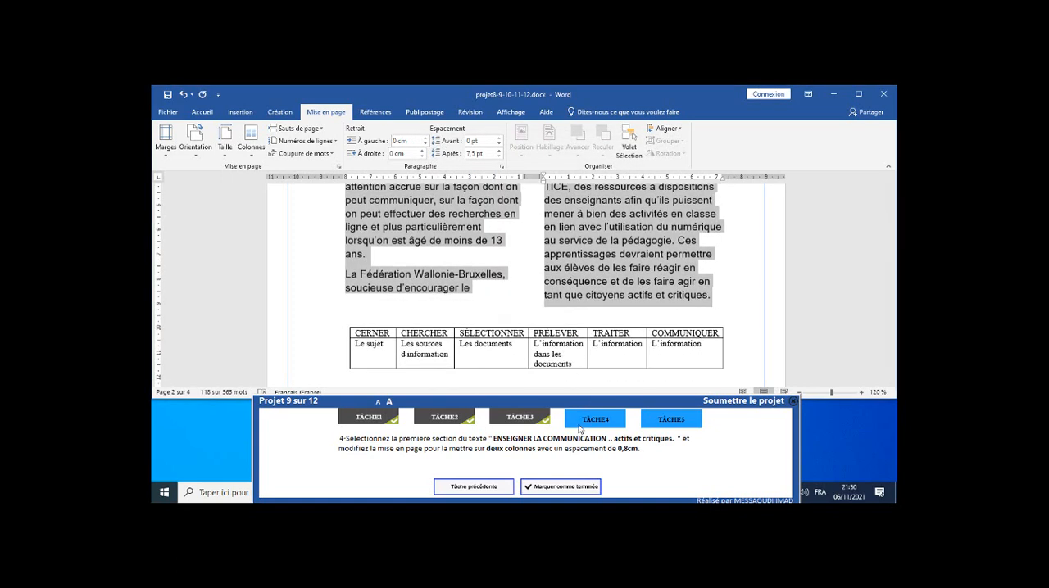
pyautogui.click(556, 489)
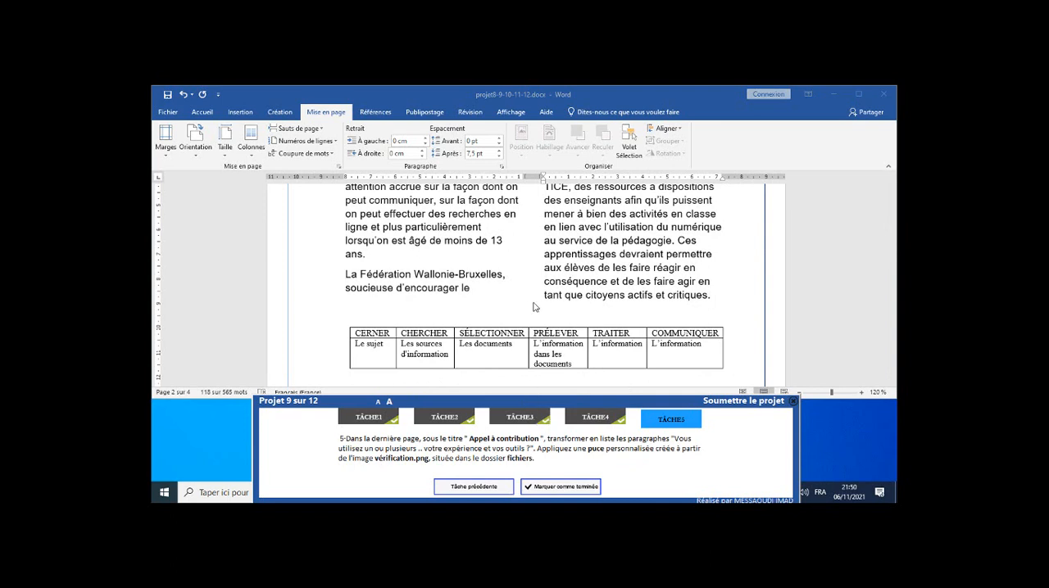
# Turn the paragraphs under "Appel à contribution" into a list with a custom picture bullet made from vérification.png in the fichiers folder.
pyautogui.scroll(-10, 538, 295)
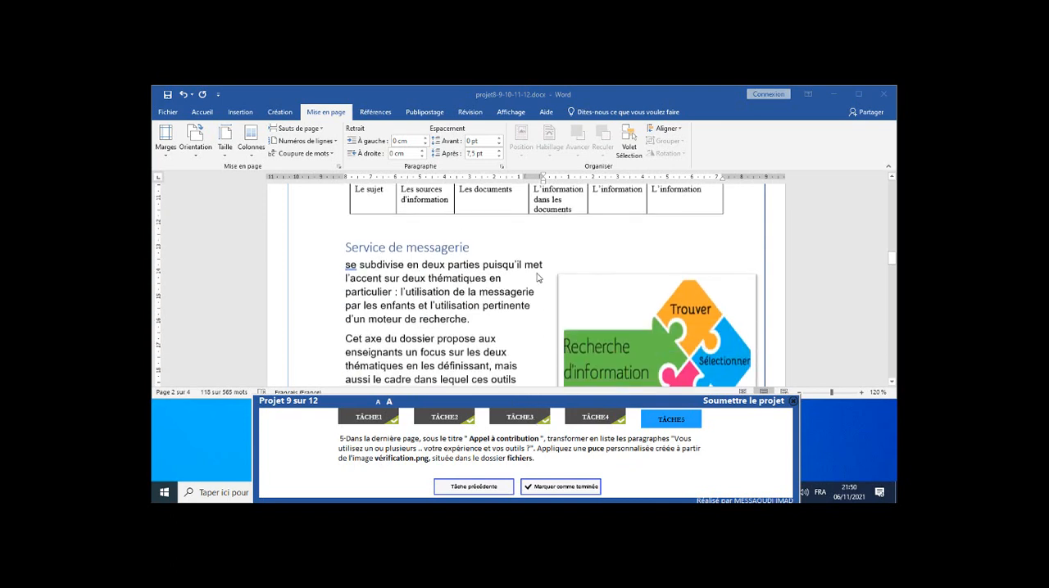
pyautogui.scroll(-8, 538, 279)
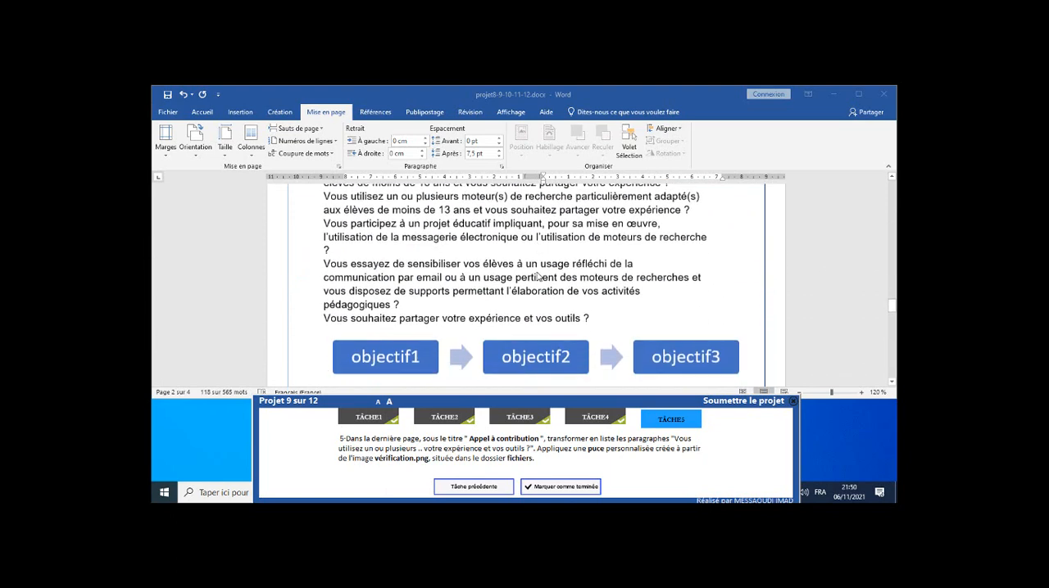
pyautogui.scroll(3, 361, 284)
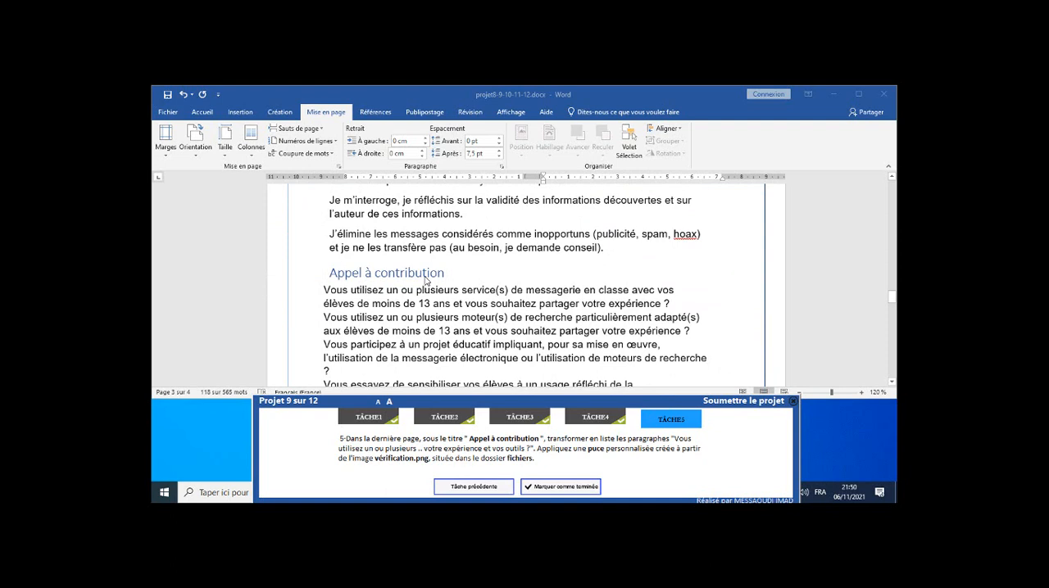
pyautogui.scroll(-1, 425, 281)
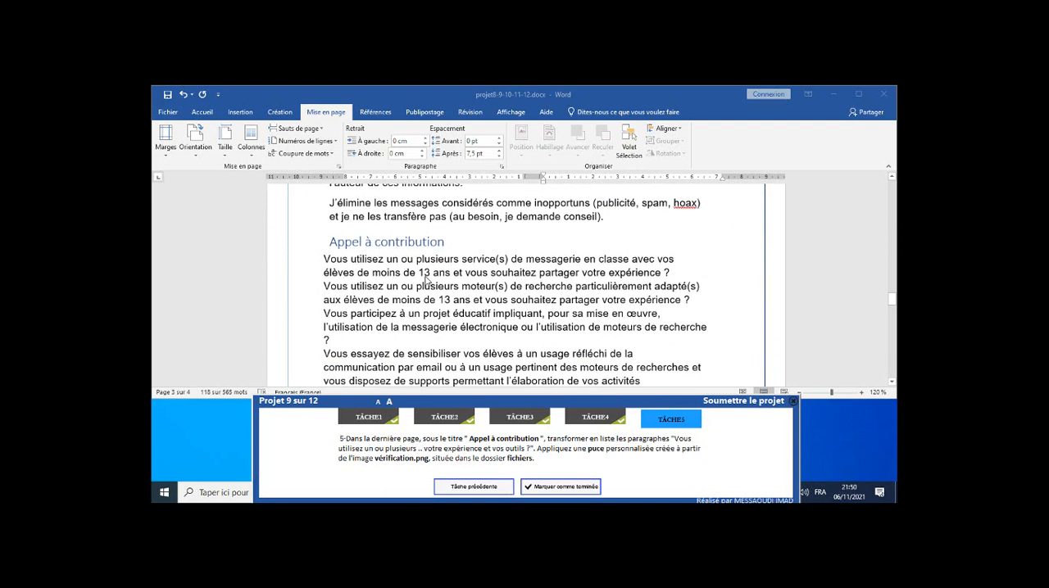
pyautogui.scroll(-2, 362, 283)
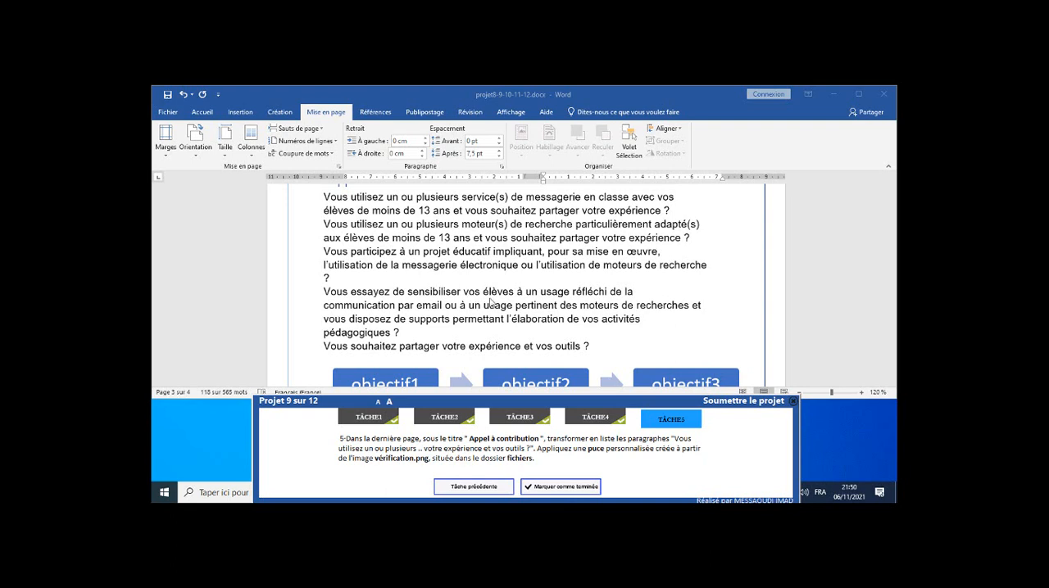
pyautogui.click(324, 201)
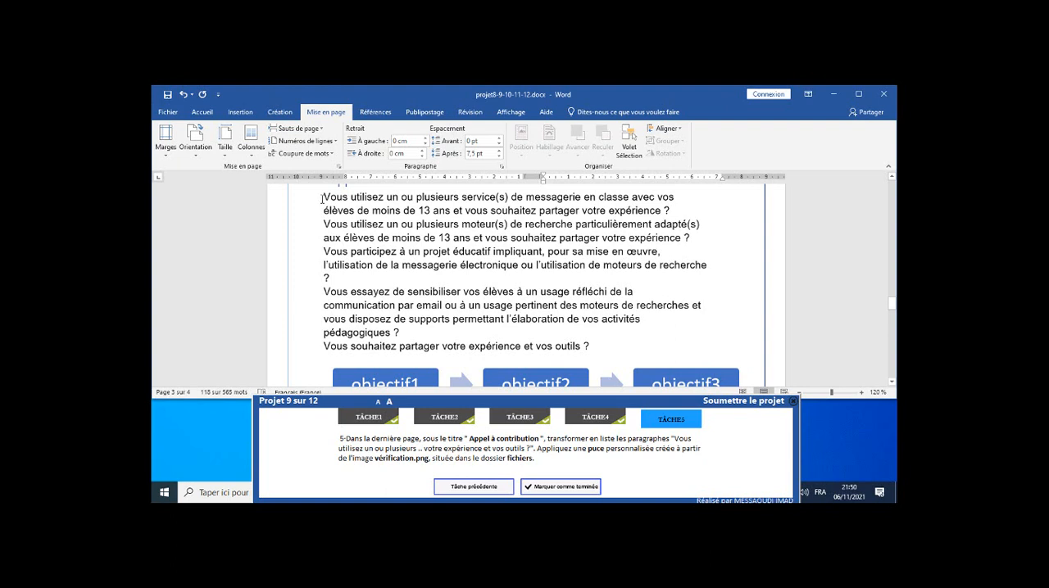
pyautogui.moveTo(322, 198); pyautogui.dragTo(590, 343)
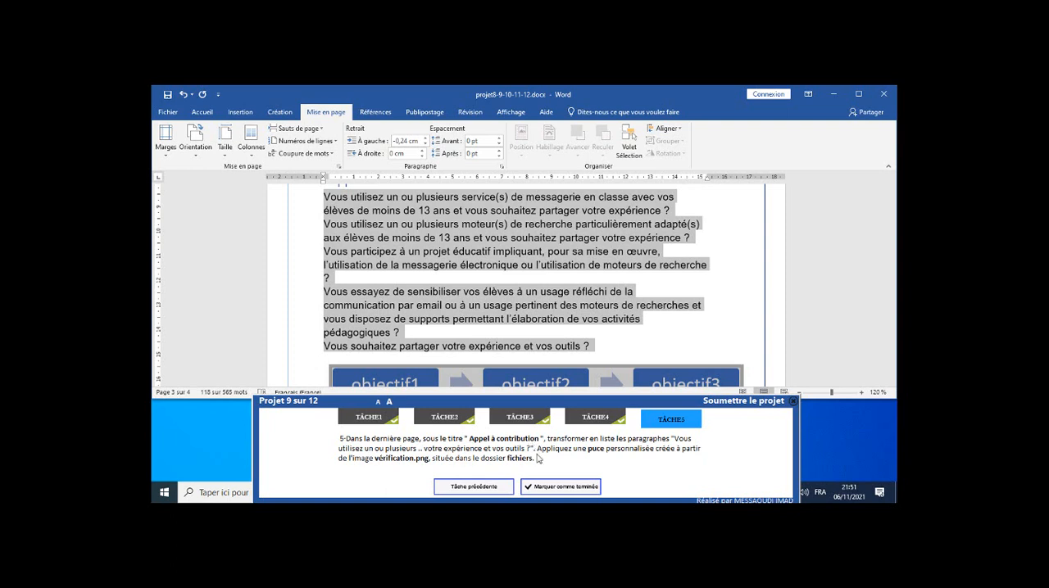
pyautogui.click(237, 112)
pyautogui.click(202, 112)
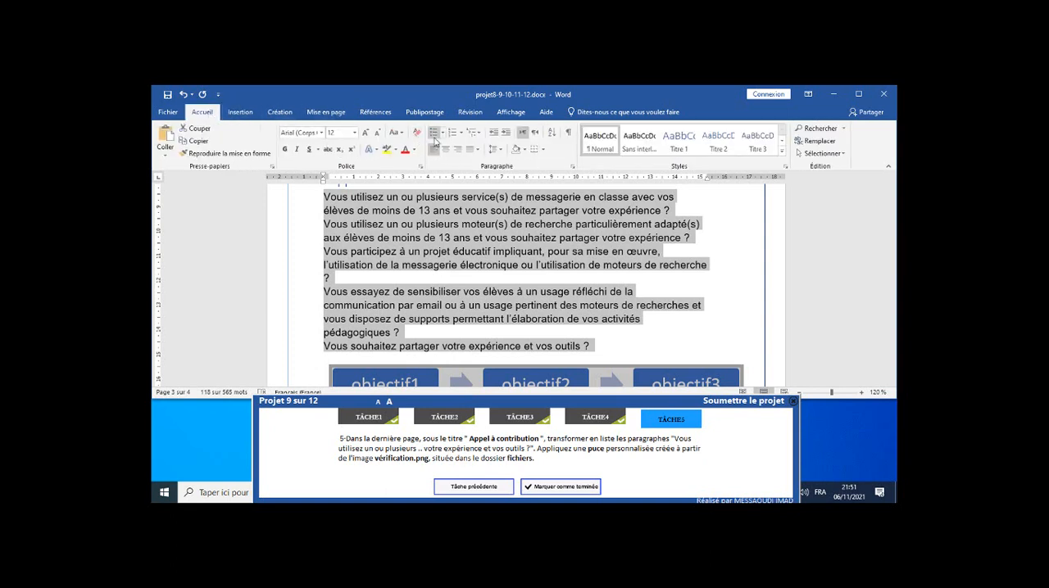
pyautogui.click(443, 135)
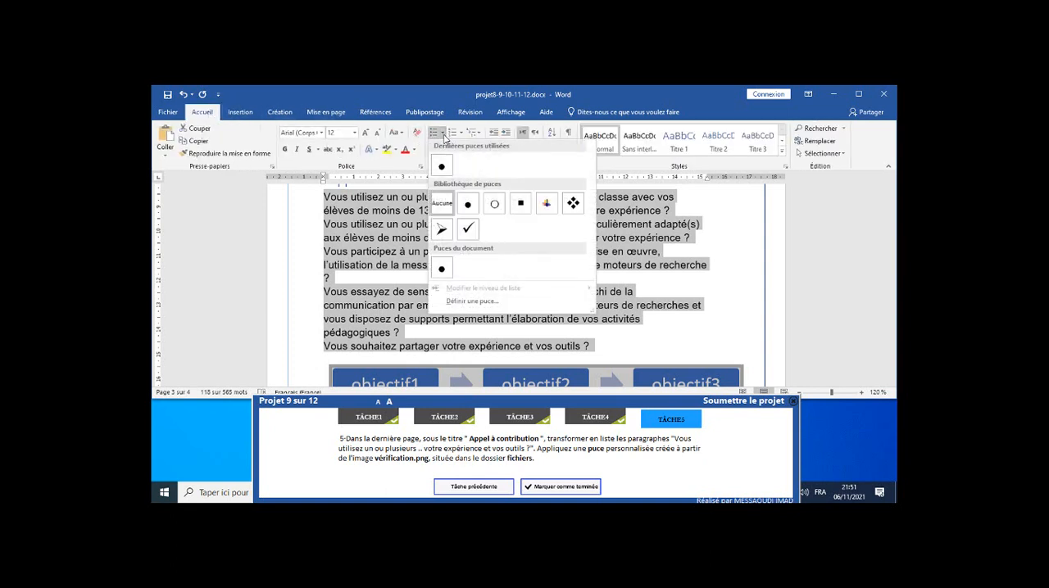
pyautogui.click(473, 302)
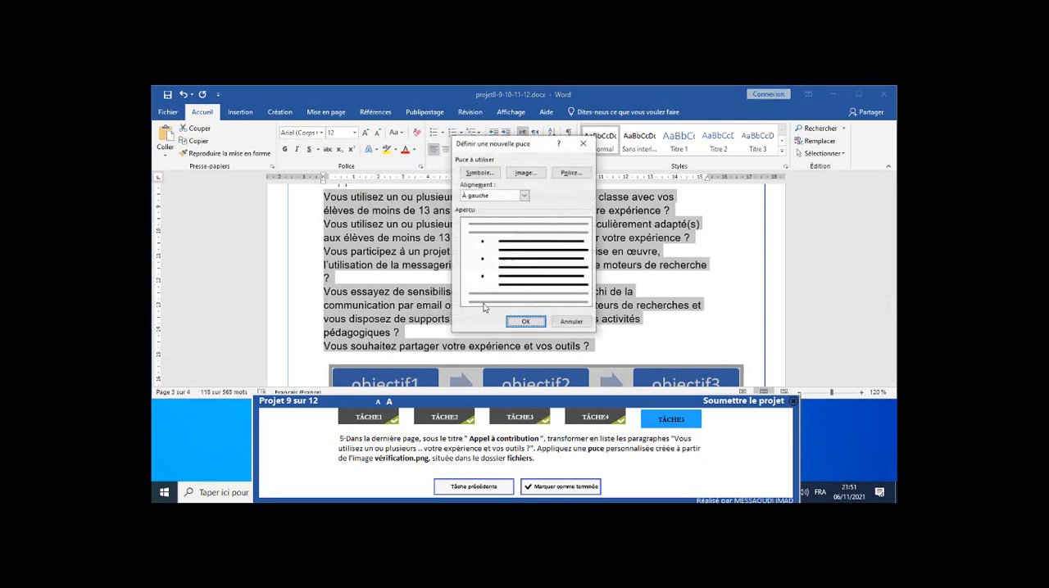
pyautogui.click(527, 173)
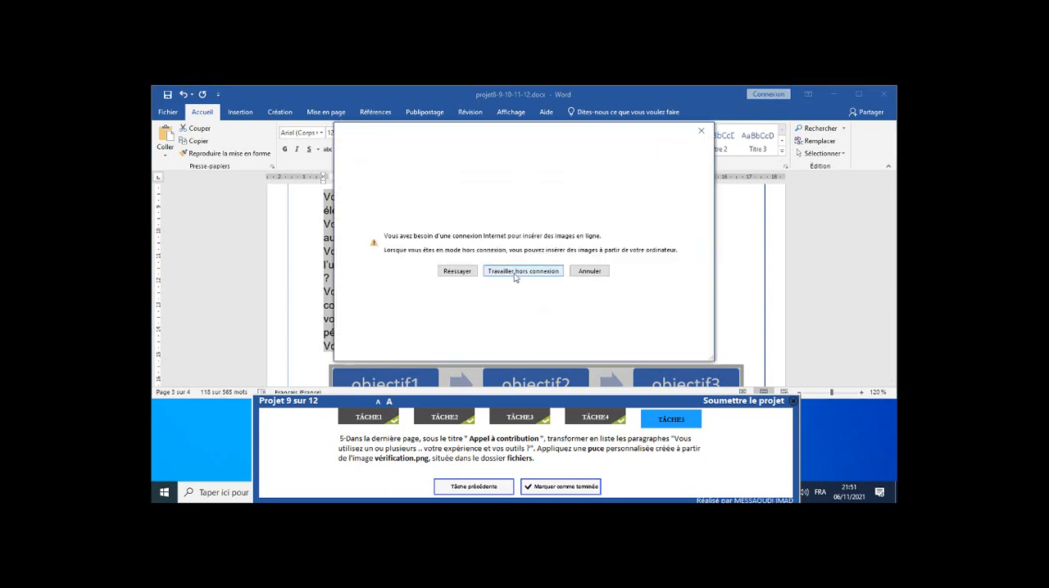
pyautogui.click(517, 275)
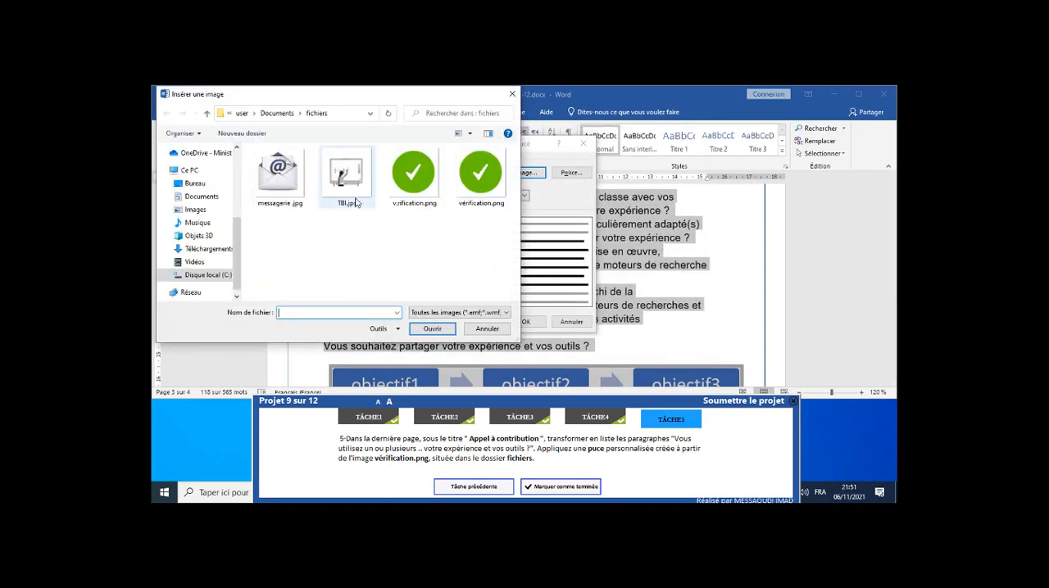
pyautogui.click(411, 185)
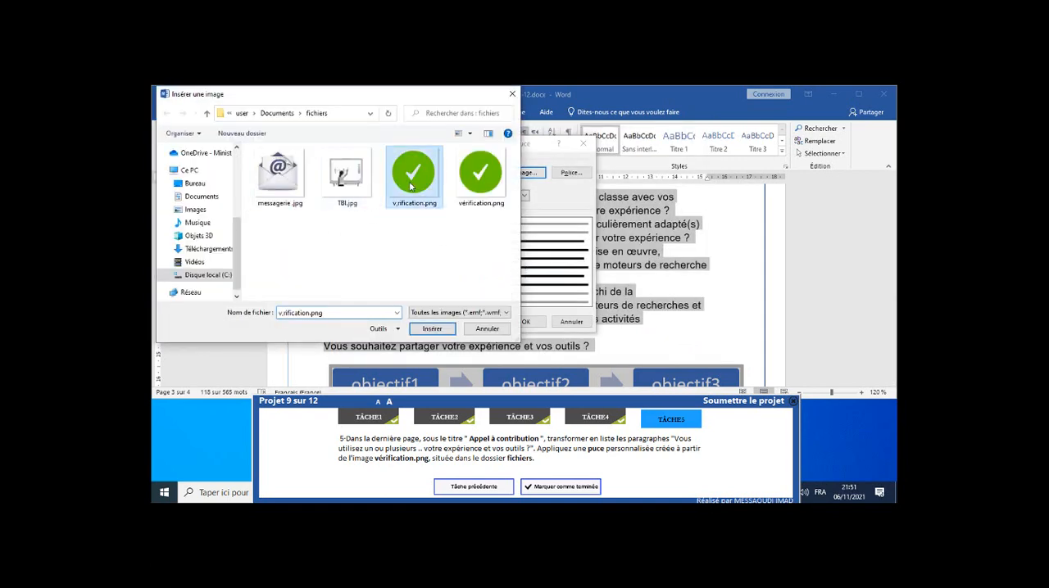
pyautogui.click(472, 182)
pyautogui.click(431, 329)
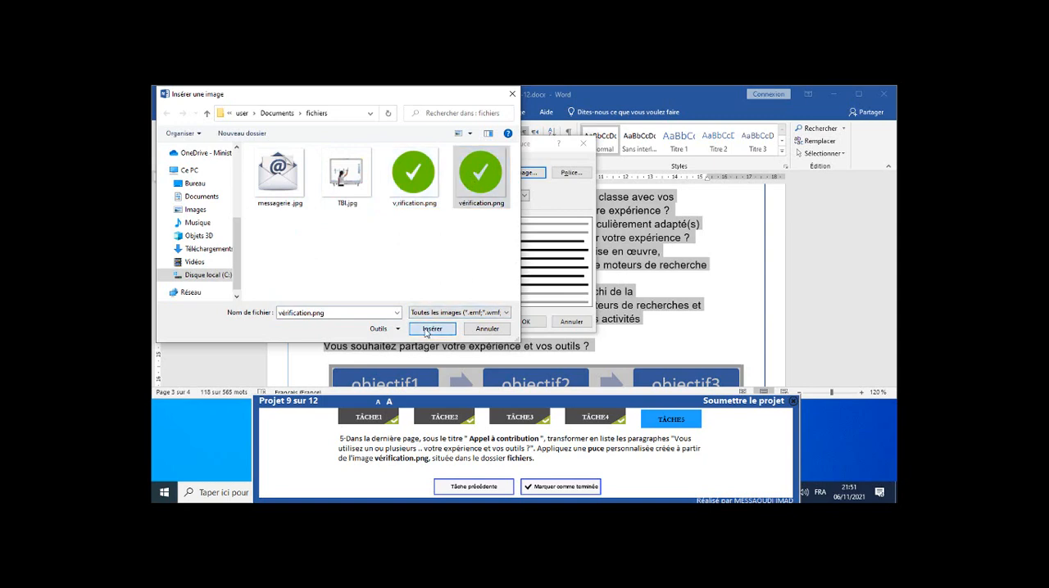
pyautogui.click(525, 321)
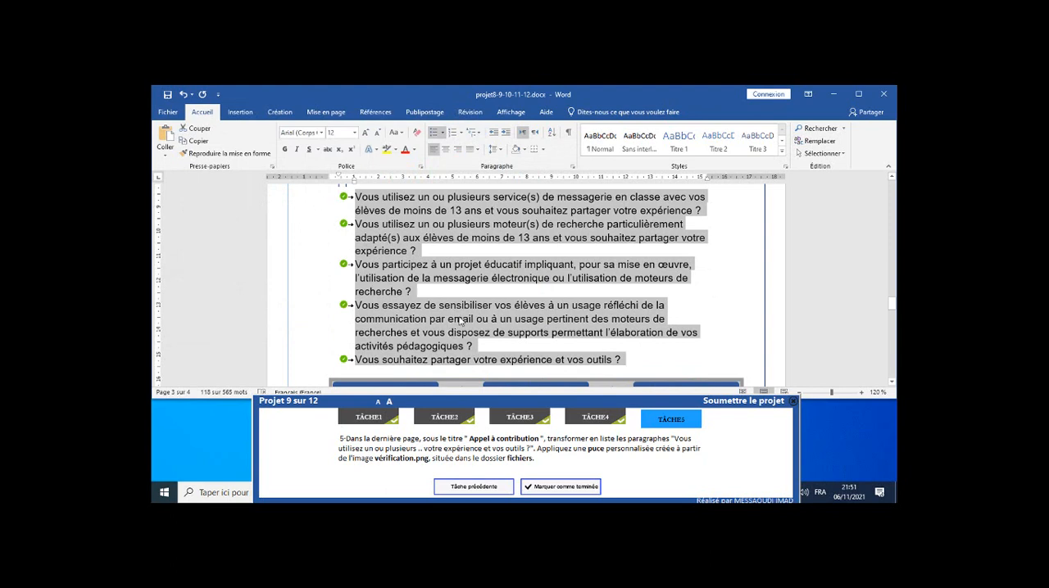
# Mark task 5 as completed and submit project 9.
pyautogui.click(580, 489)
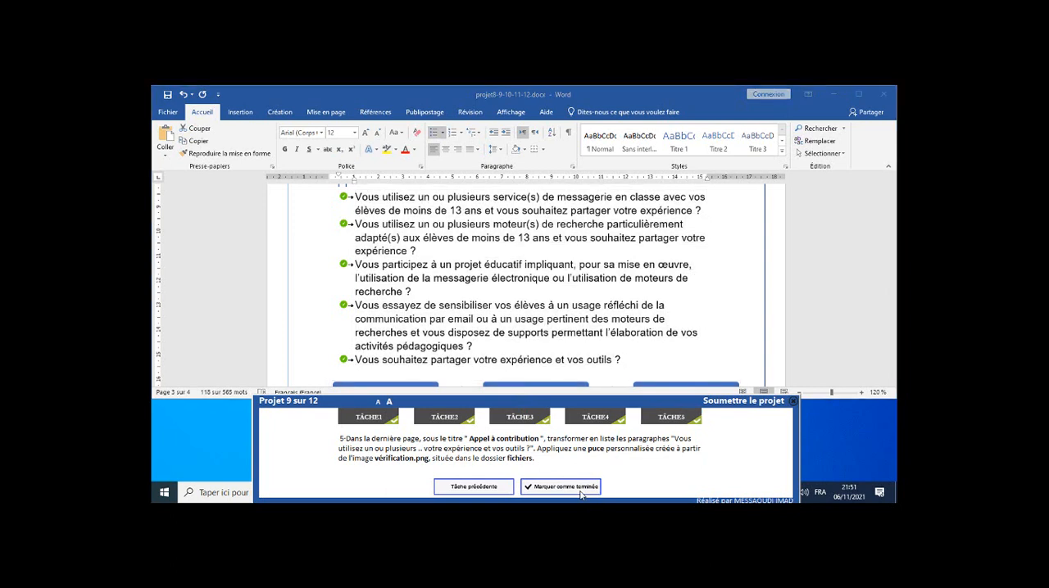
pyautogui.click(723, 404)
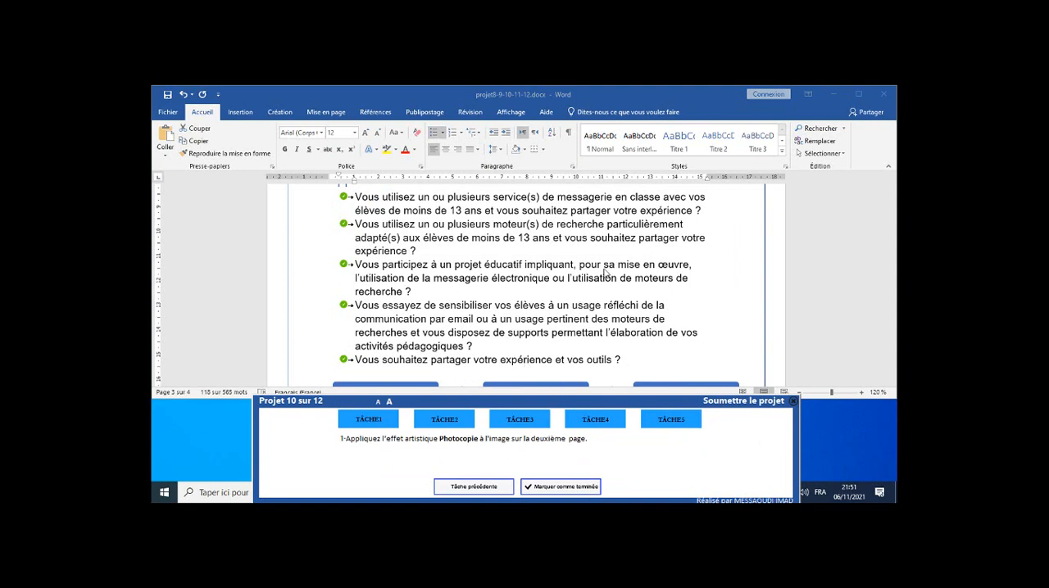
# Apply the Photocopie artistic effect to the "Recherche d'information" image on page two and mark task 1 as completed.
pyautogui.scroll(1, 614, 273)
pyautogui.scroll(3, 615, 273)
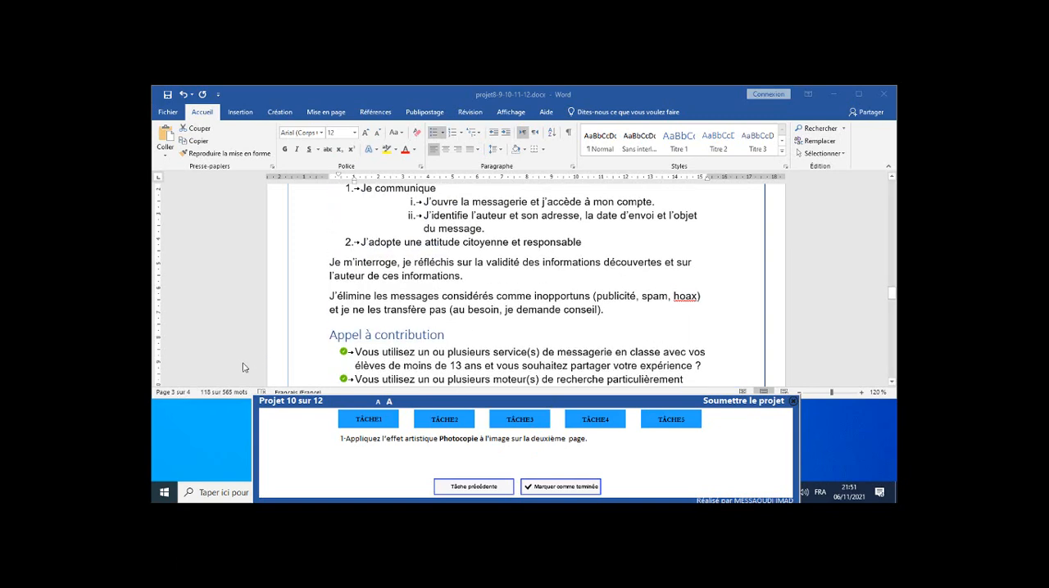
pyautogui.scroll(12, 445, 304)
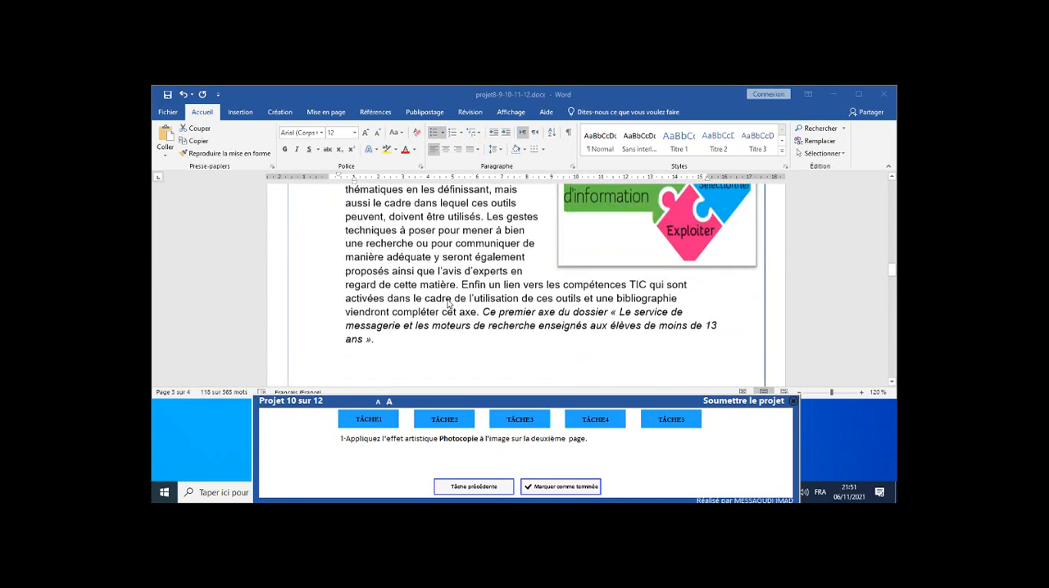
pyautogui.click(658, 288)
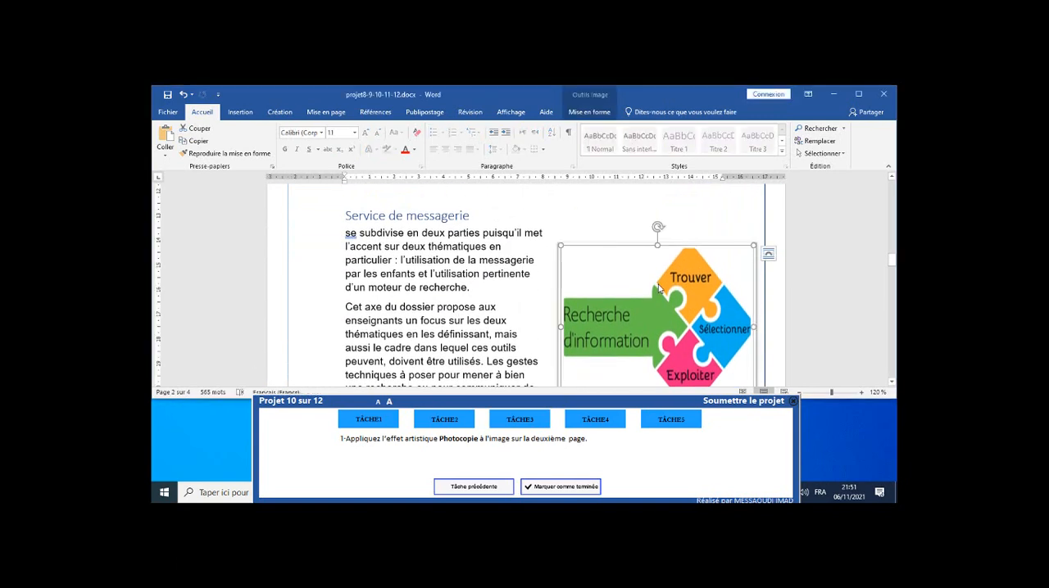
pyautogui.scroll(2, 506, 246)
pyautogui.scroll(8, 507, 245)
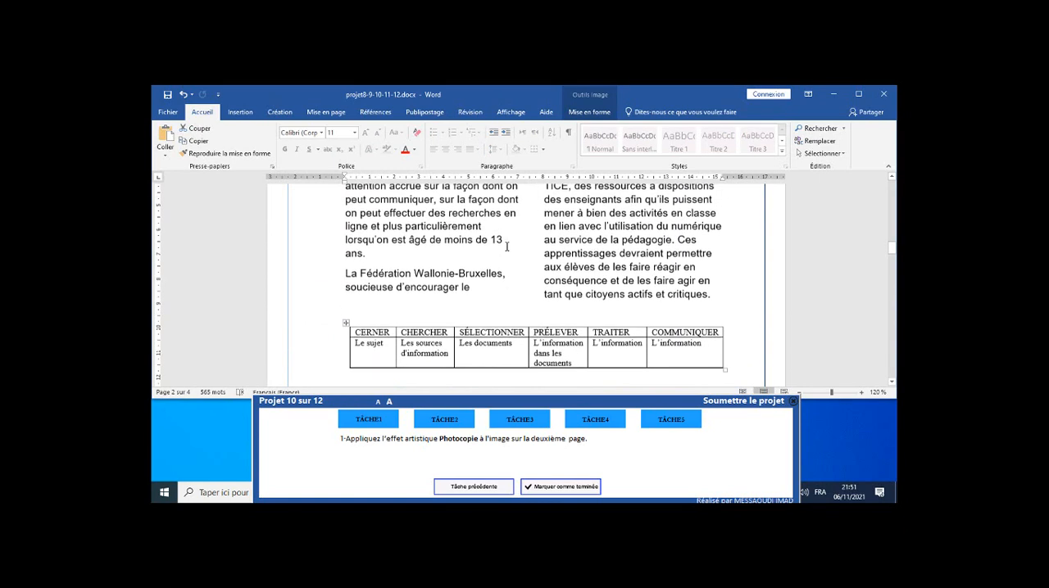
pyautogui.scroll(3, 509, 246)
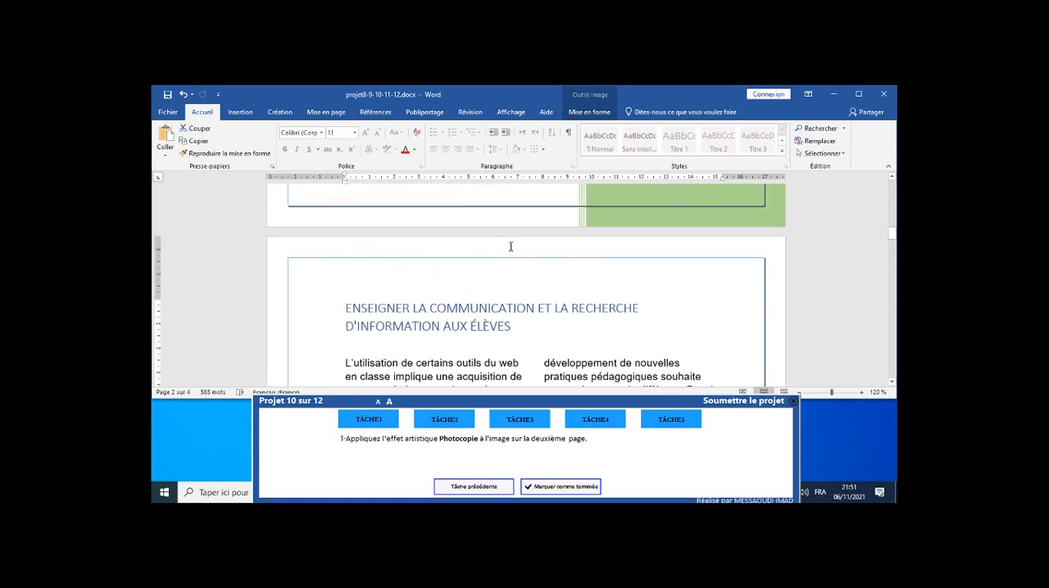
pyautogui.scroll(-5, 516, 248)
pyautogui.scroll(-4, 522, 249)
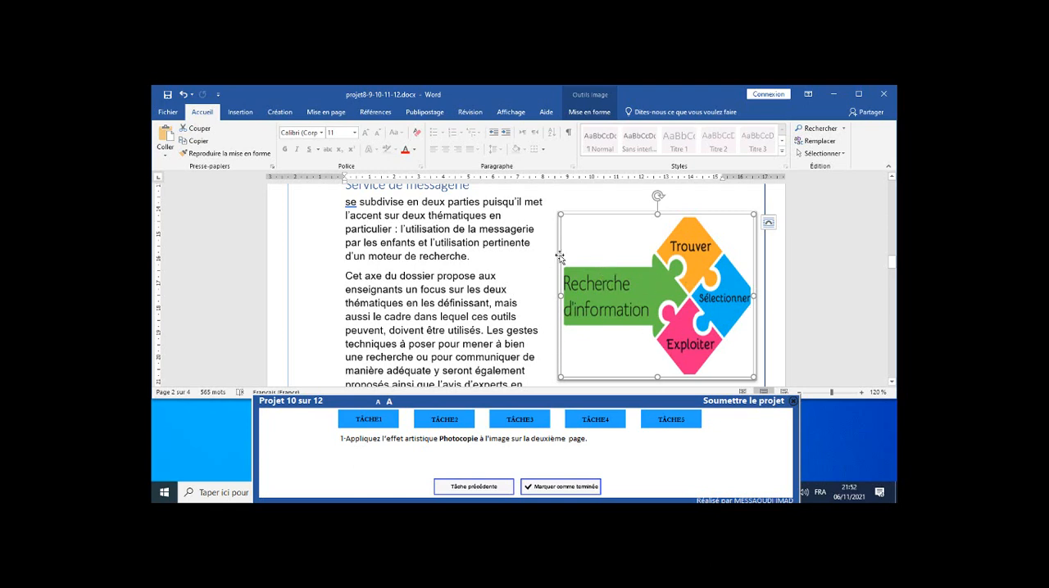
pyautogui.click(589, 112)
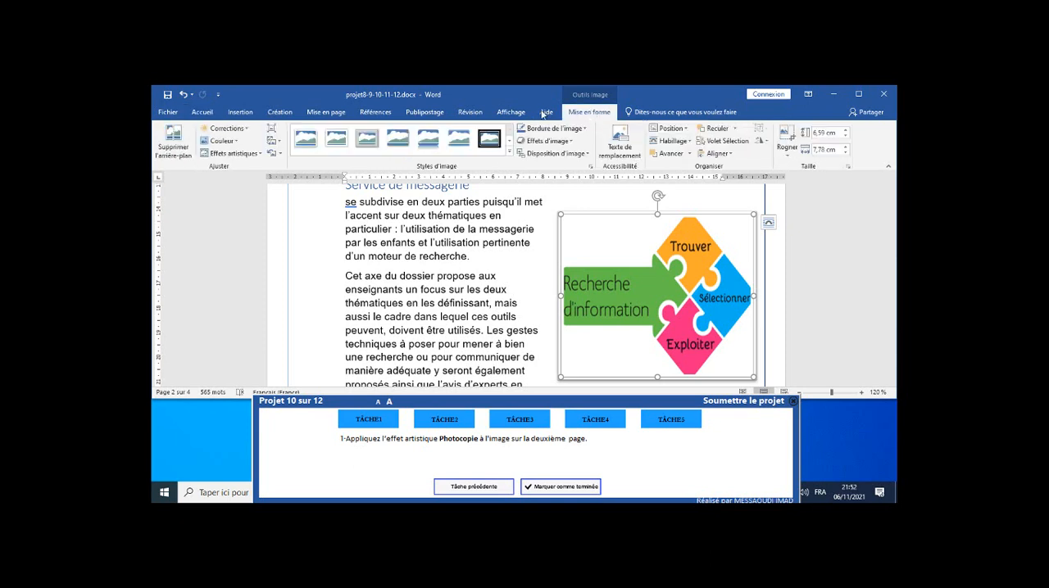
pyautogui.click(245, 155)
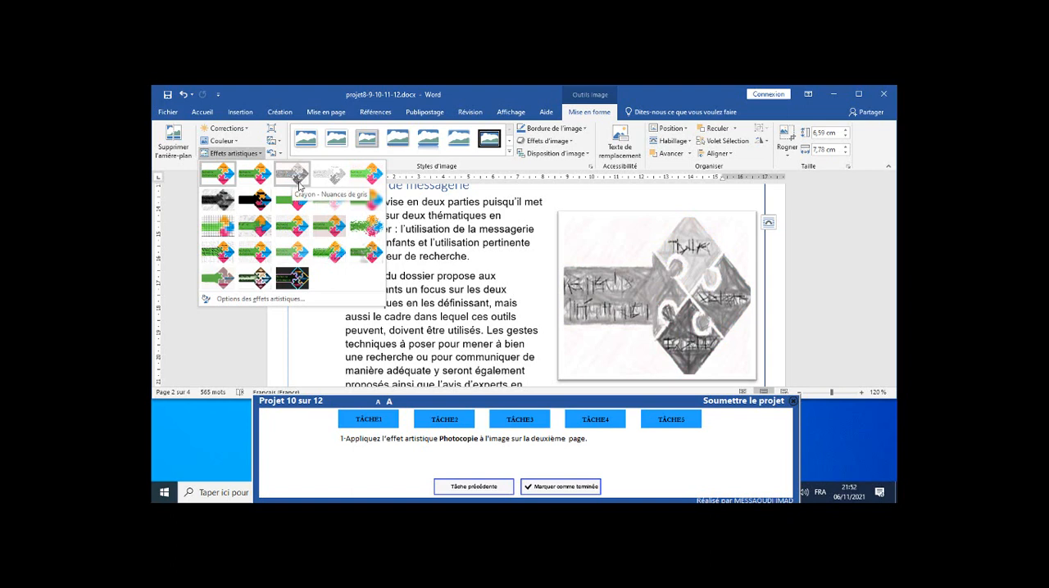
pyautogui.click(257, 281)
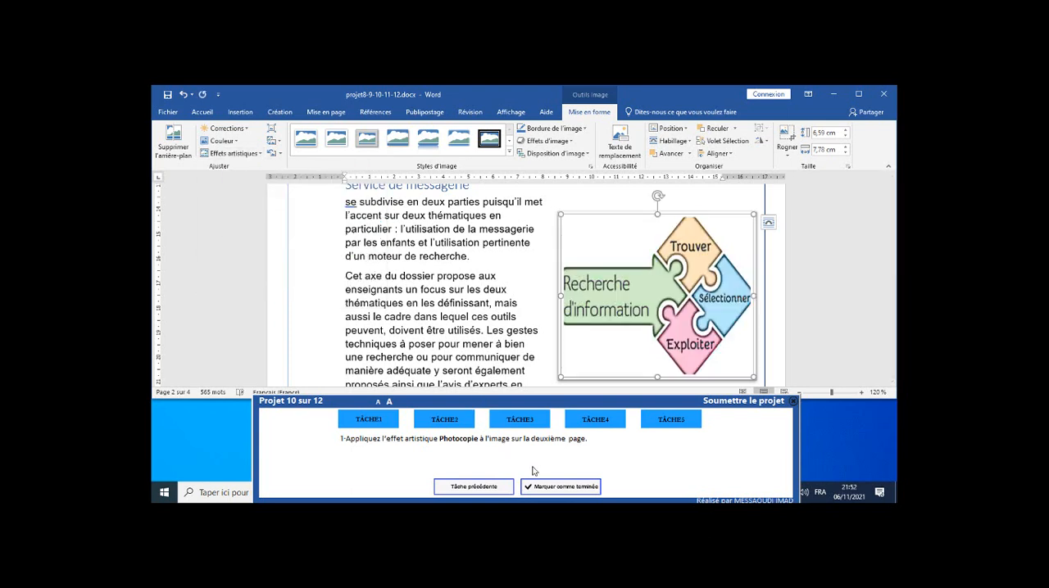
pyautogui.click(551, 489)
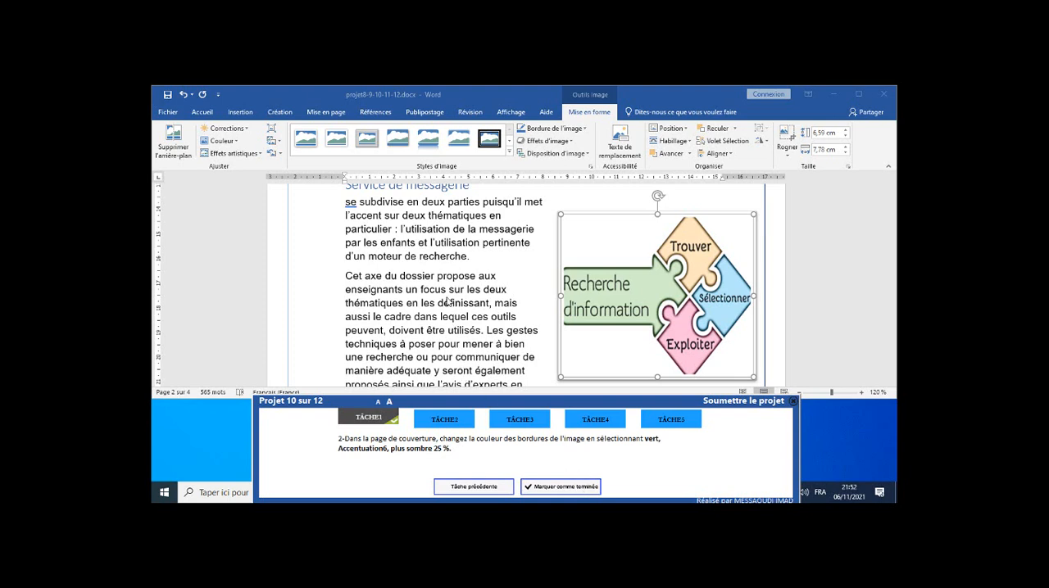
# Set the cover page image's border colour to Vert, Accentuation6, plus sombre 25 % and mark task 2 as completed.
pyautogui.scroll(10, 446, 302)
pyautogui.scroll(5, 446, 302)
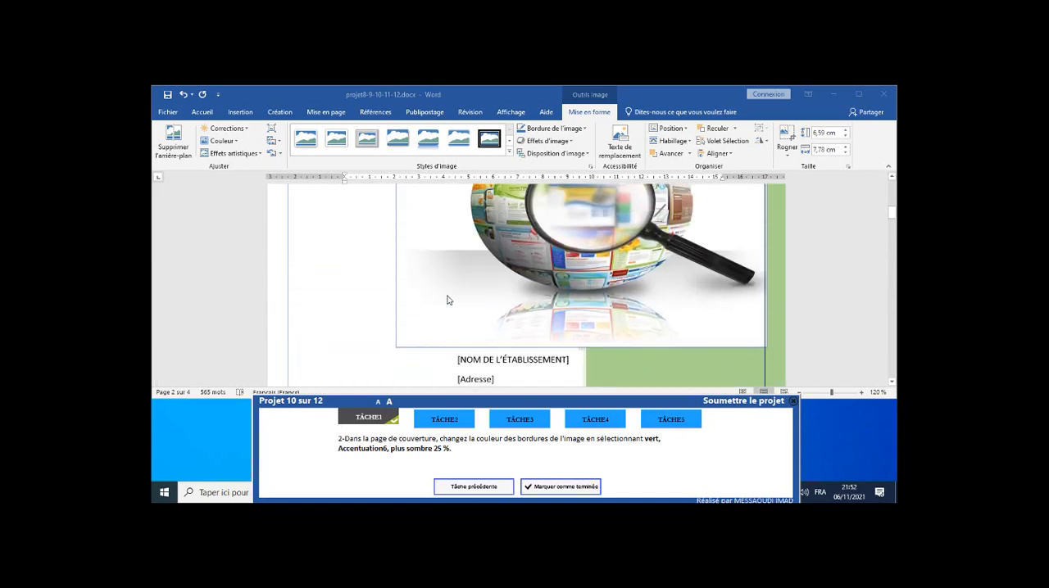
pyautogui.click(521, 259)
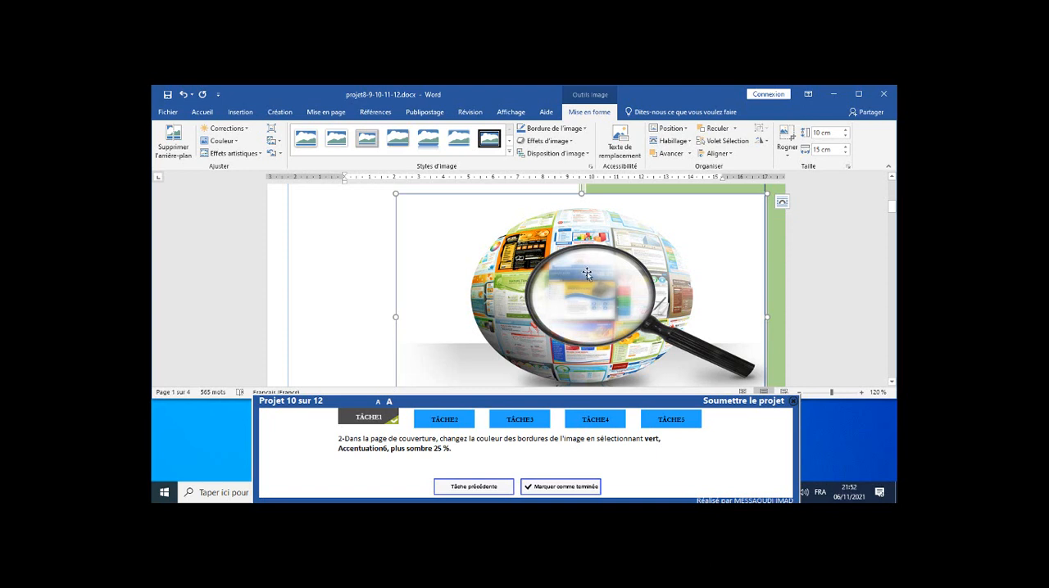
pyautogui.click(585, 129)
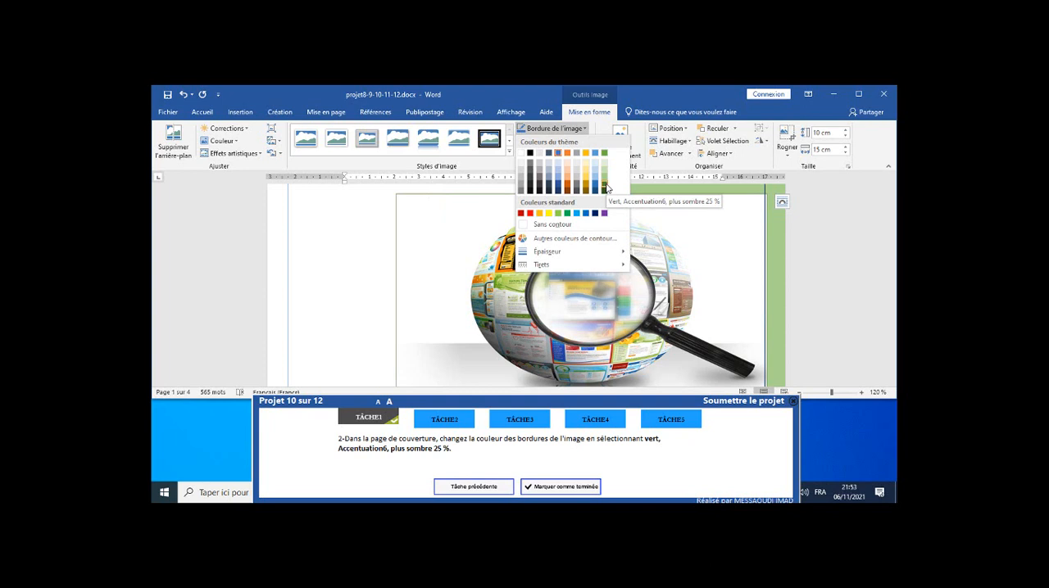
pyautogui.click(605, 186)
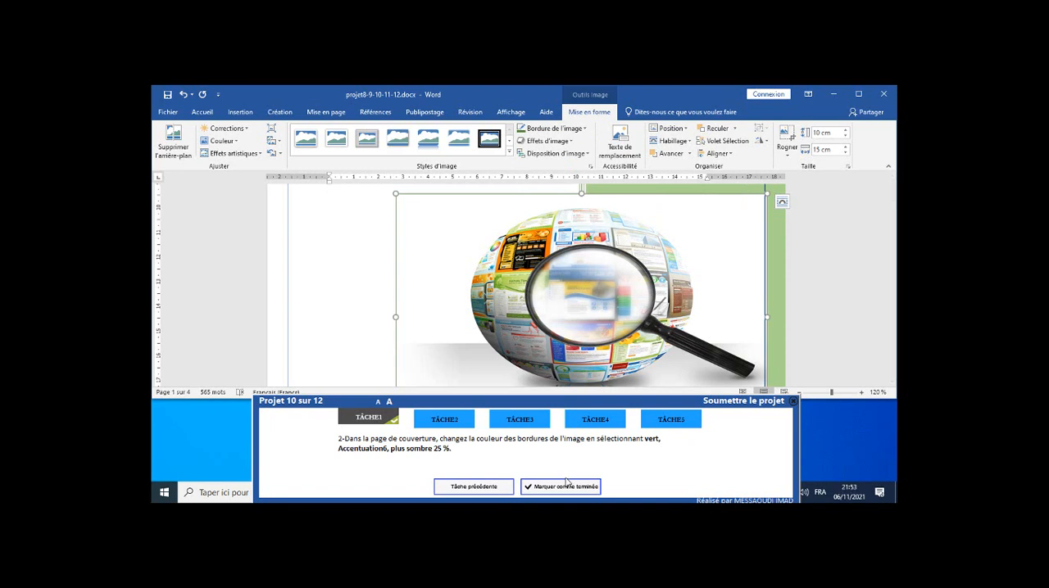
pyautogui.click(565, 490)
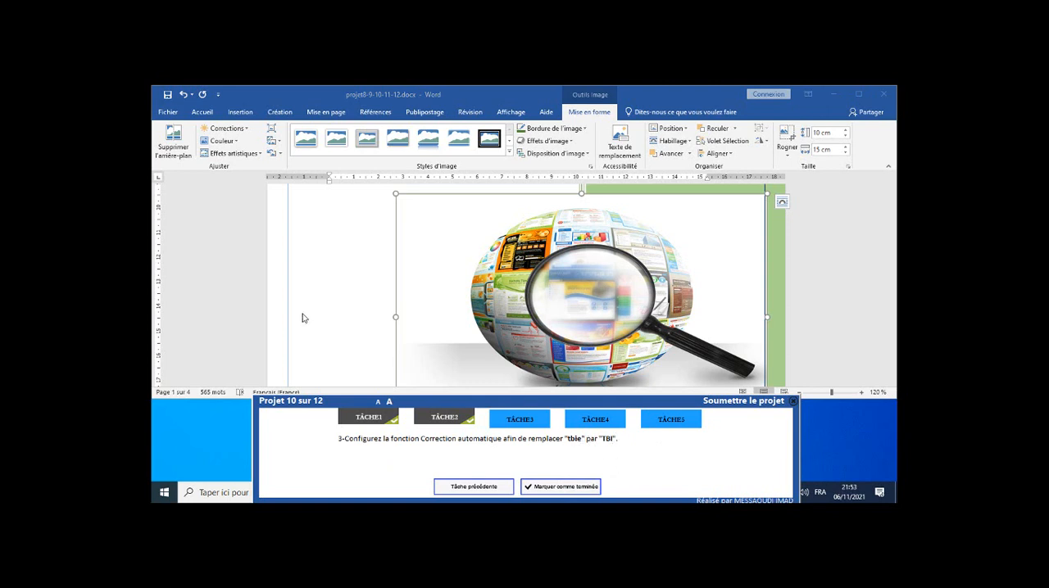
# Add an automatic correction entry that replaces "tbie" with "TBI" and mark task 3 as completed.
pyautogui.click(169, 113)
pyautogui.scroll(-1, 181, 283)
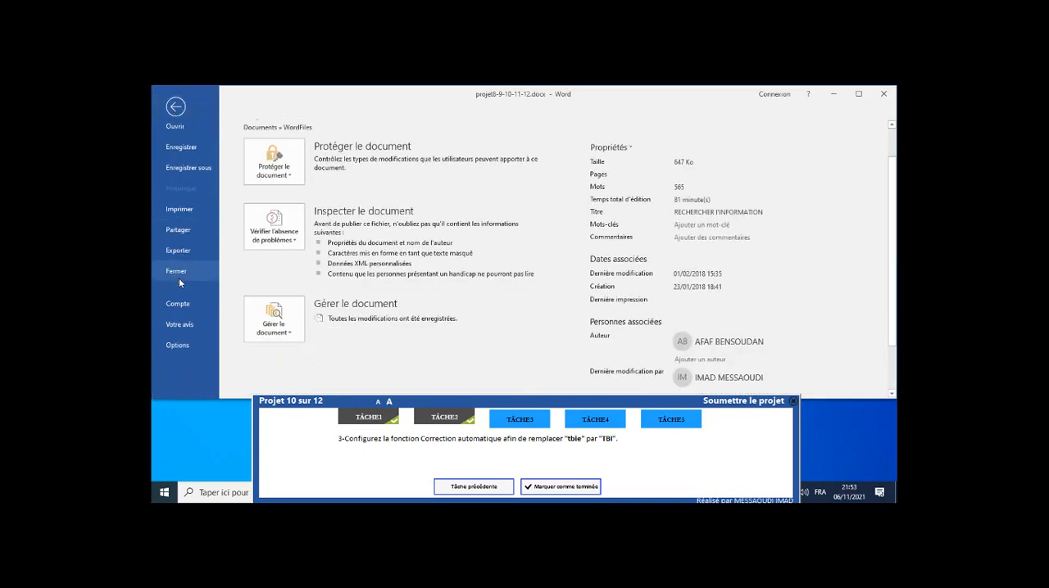
pyautogui.click(186, 345)
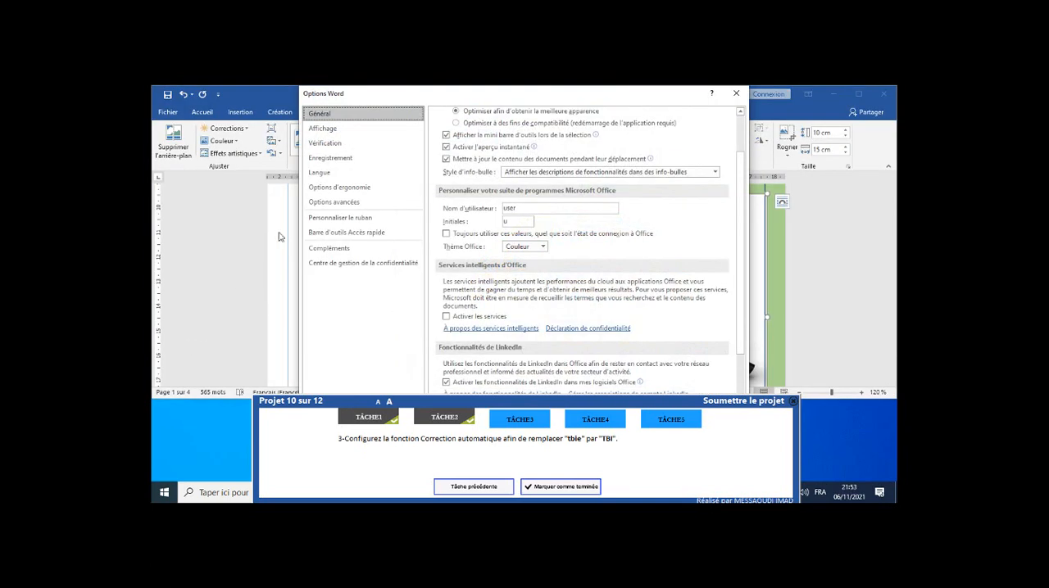
pyautogui.click(370, 145)
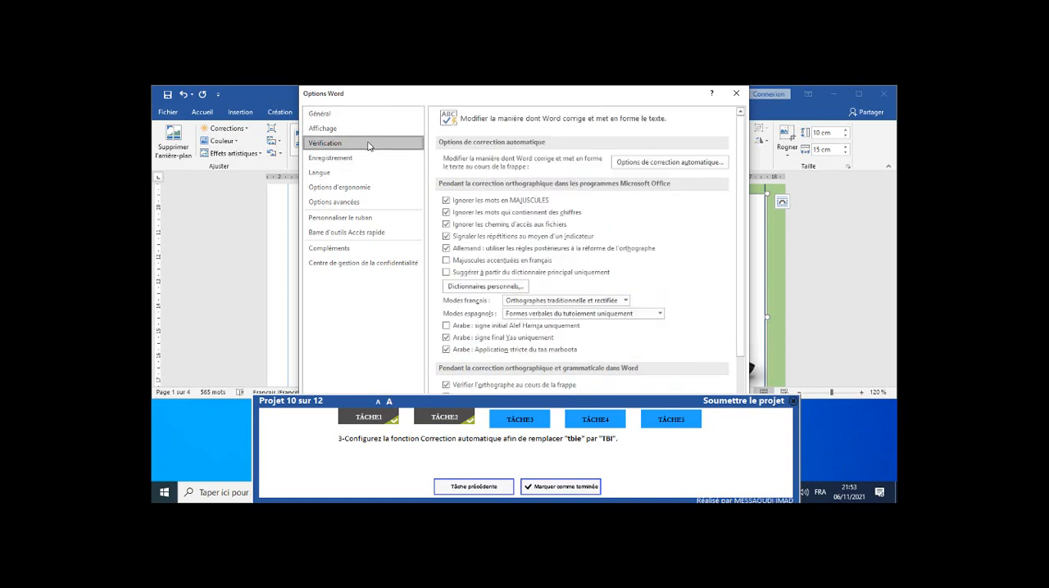
pyautogui.click(662, 163)
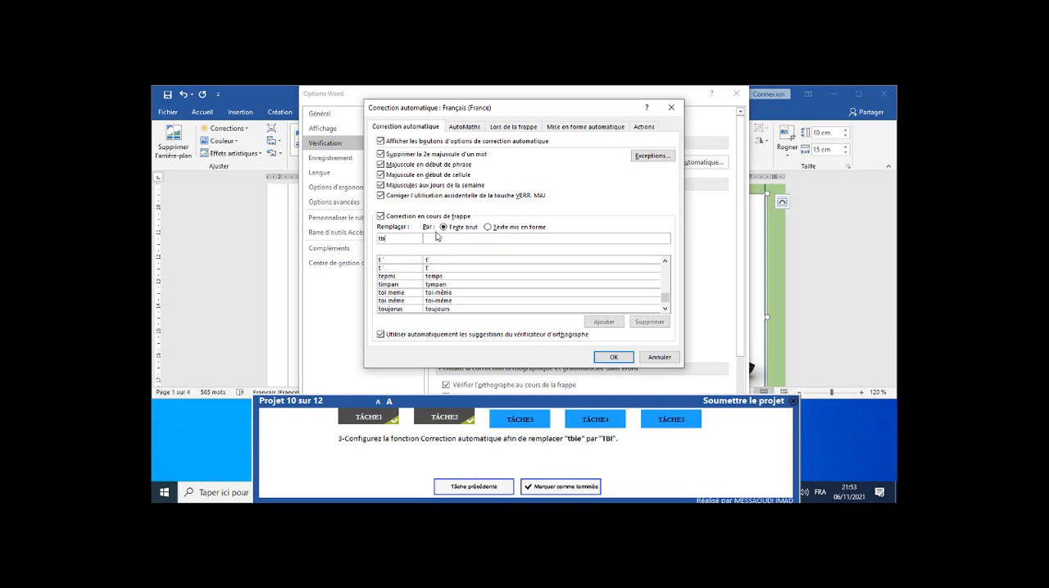
pyautogui.write('i')
pyautogui.write('e')
pyautogui.write('TBI')
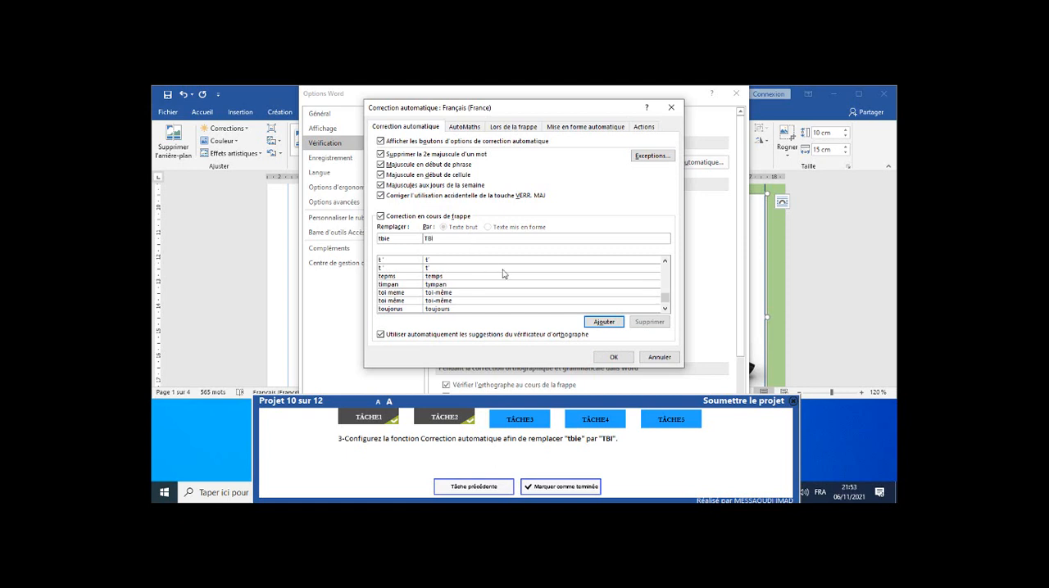
pyautogui.click(601, 322)
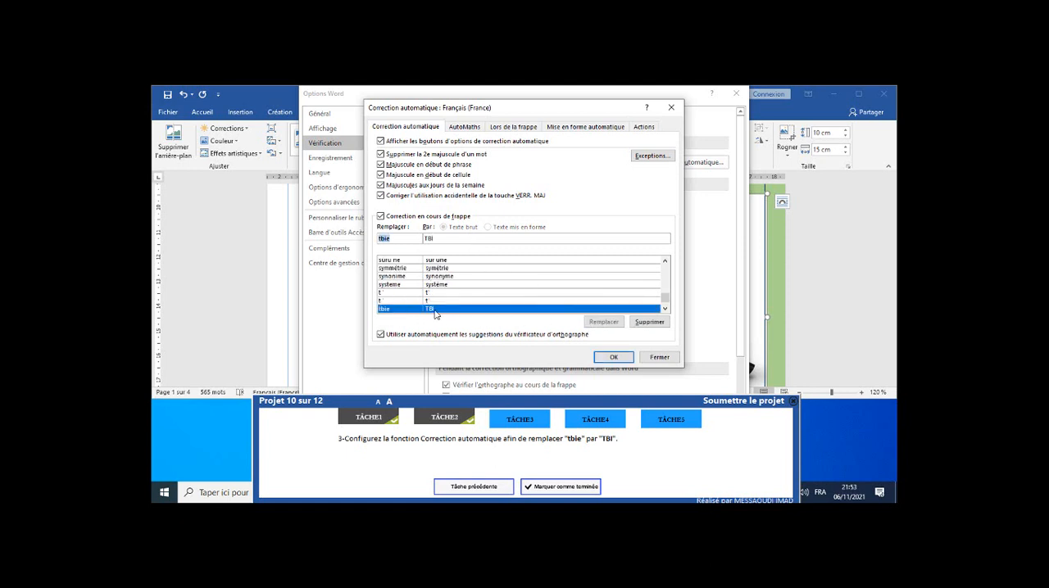
pyautogui.click(614, 358)
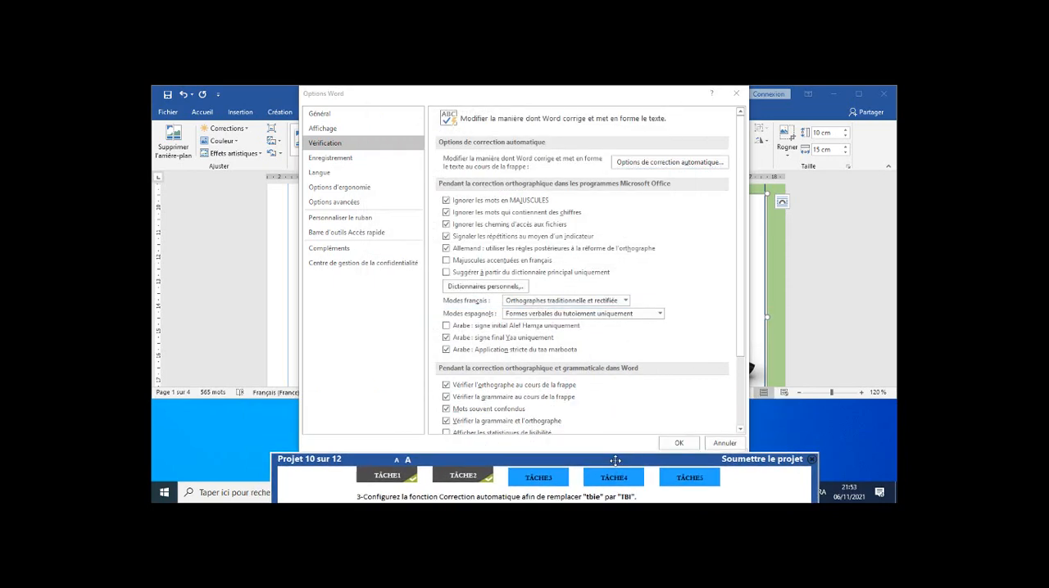
pyautogui.click(672, 445)
pyautogui.moveTo(596, 462); pyautogui.dragTo(594, 407)
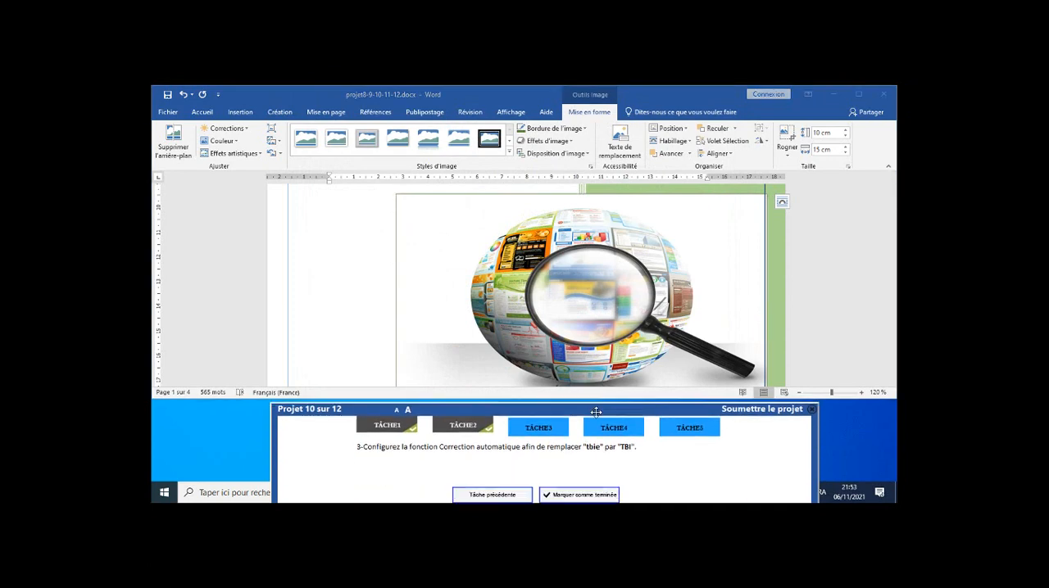
pyautogui.click(584, 492)
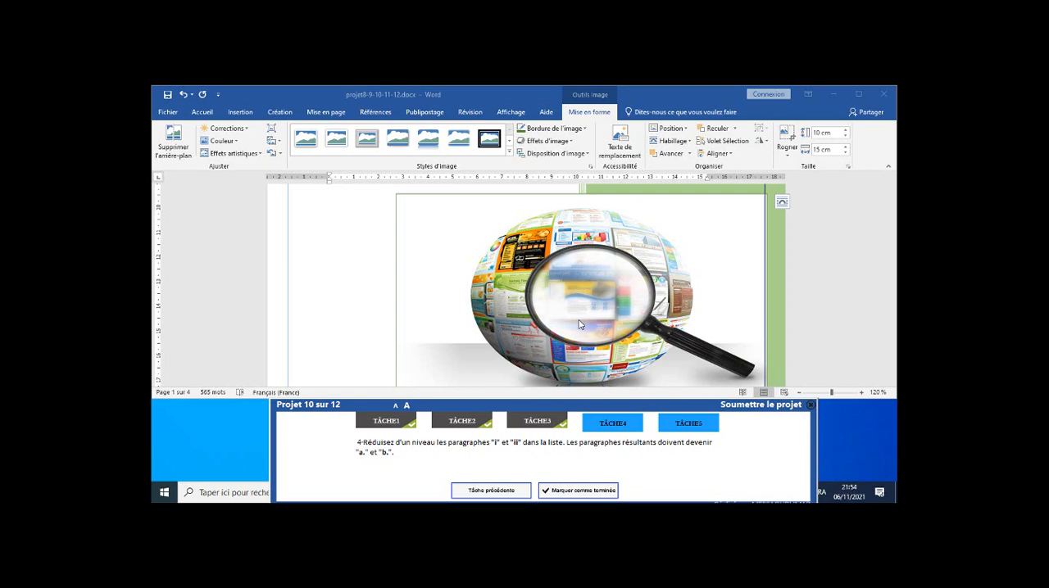
# Try to change the list paragraphs "i" and "ii" under "Je communique" to list level 2 with only their numbers selected, and undo it.
pyautogui.scroll(-5, 578, 325)
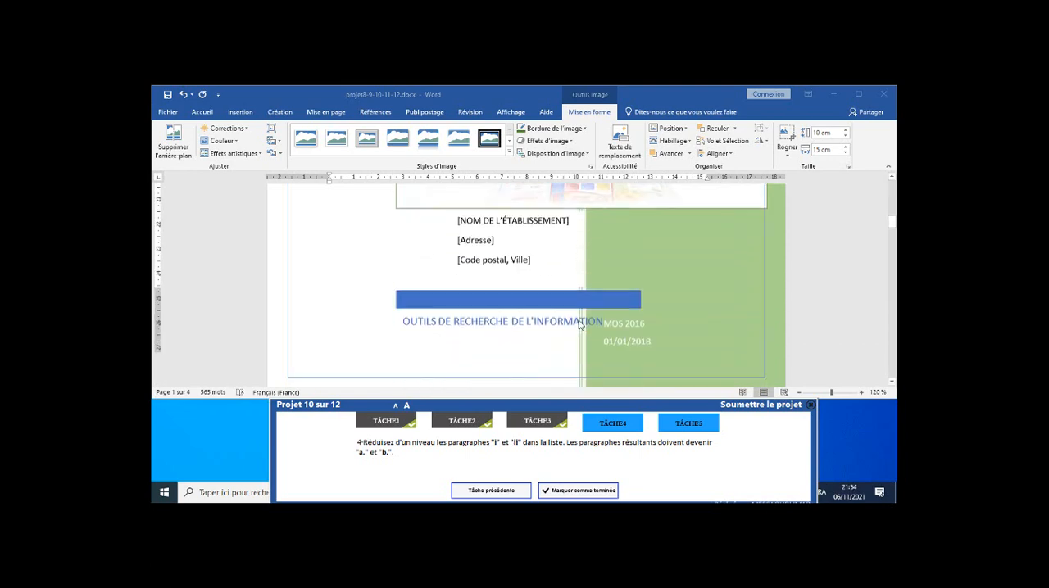
pyautogui.scroll(-15, 578, 324)
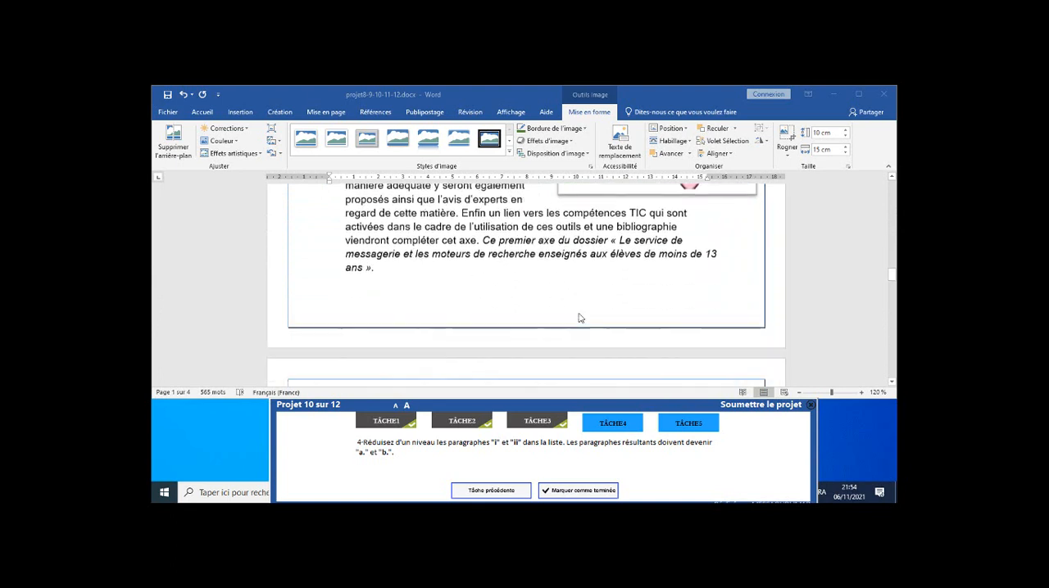
pyautogui.scroll(-6, 578, 318)
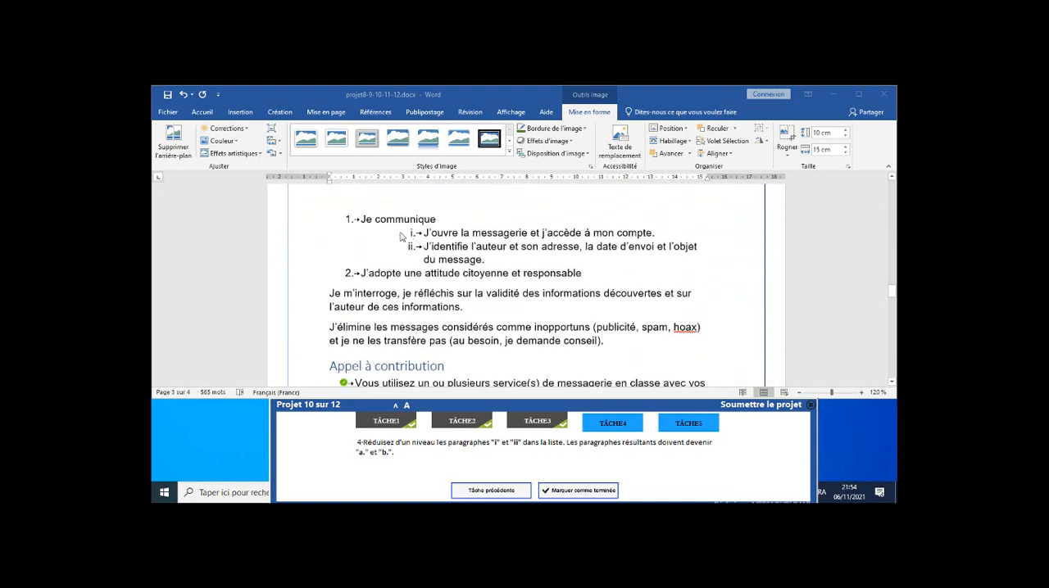
pyautogui.click(412, 234)
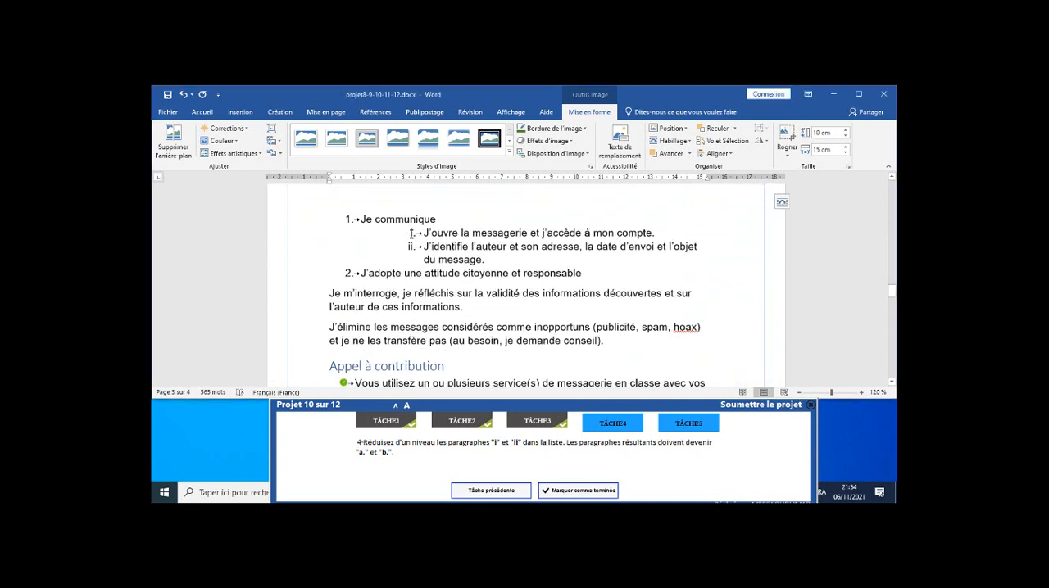
pyautogui.click(412, 233)
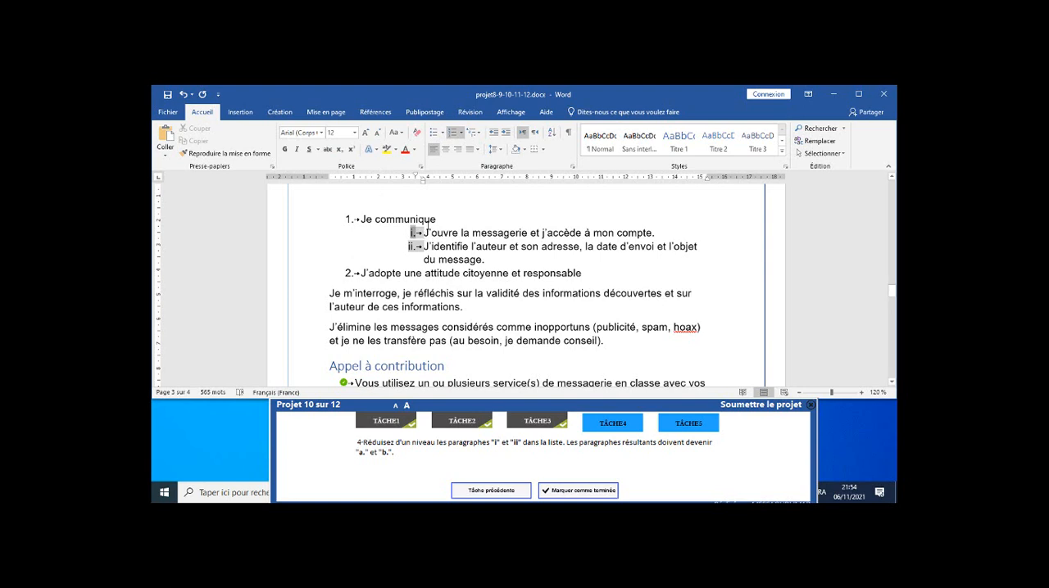
pyautogui.click(460, 133)
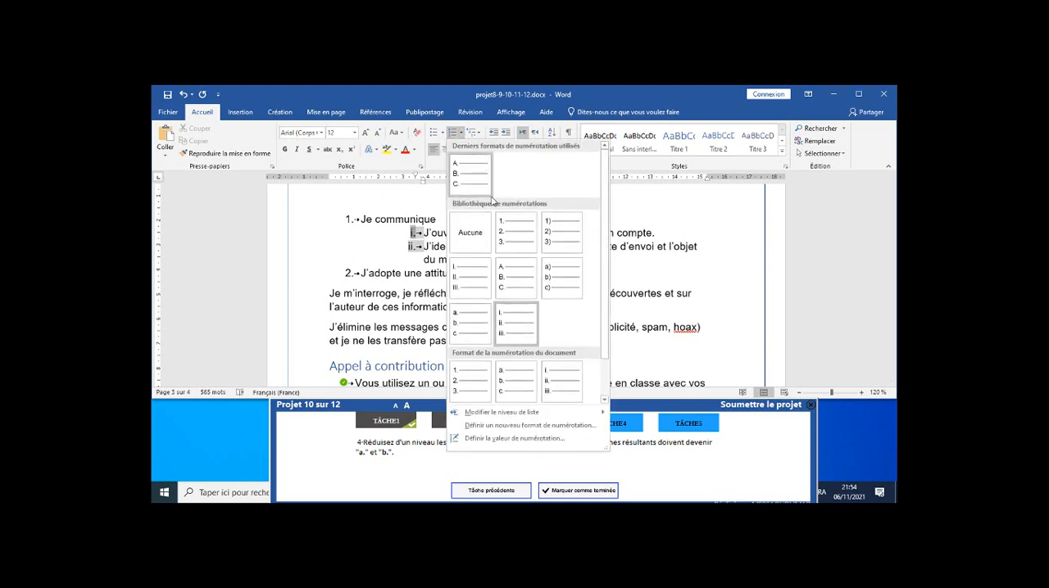
pyautogui.moveTo(549, 413)
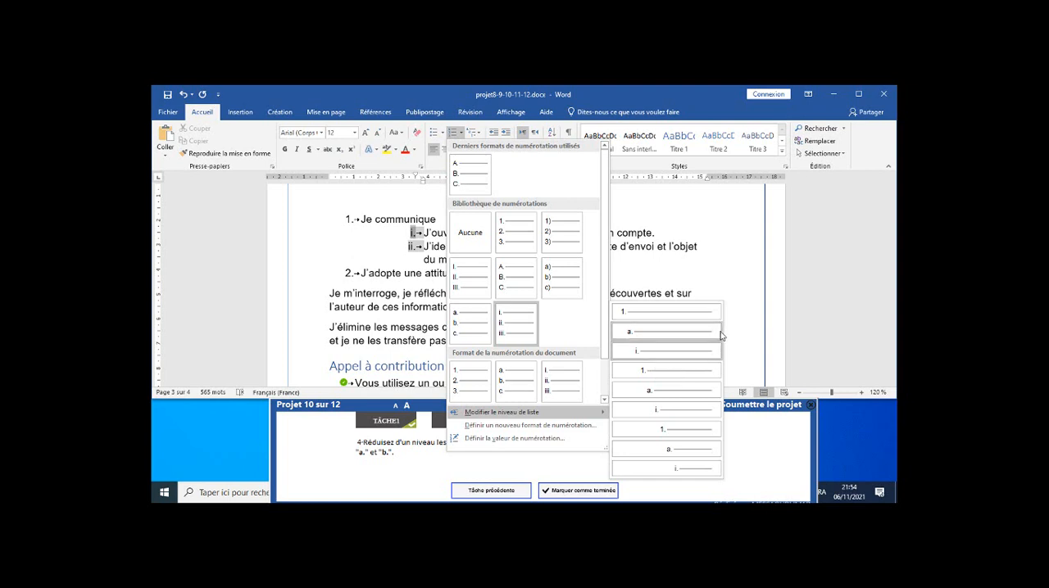
pyautogui.click(637, 332)
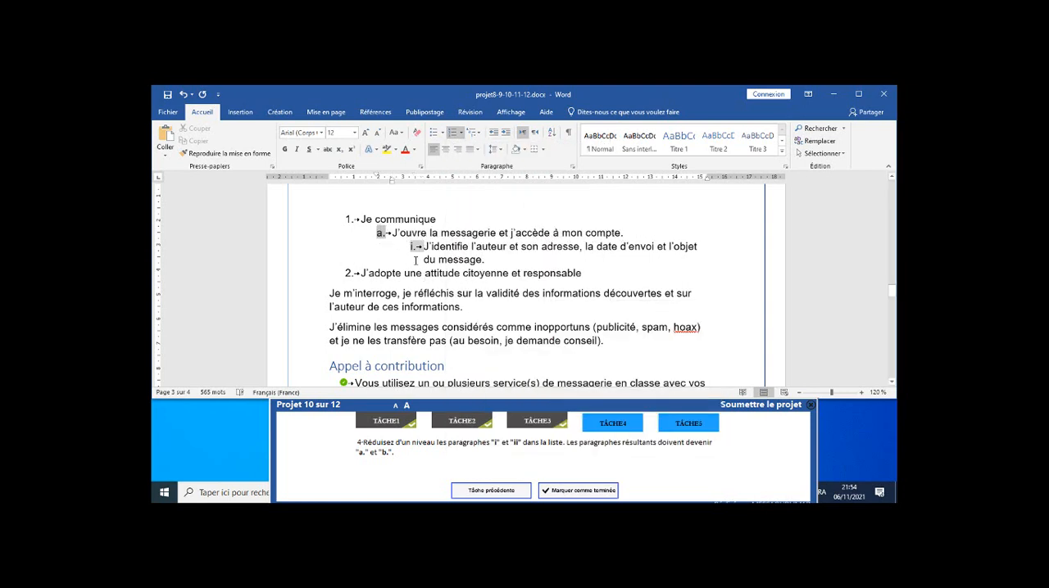
pyautogui.click(182, 94)
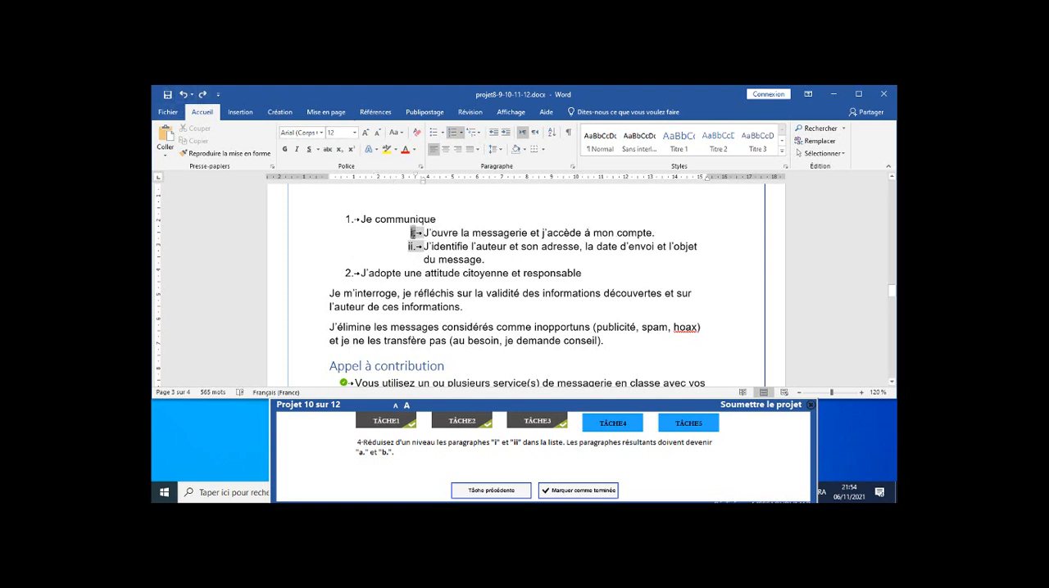
# Change the full paragraphs "i" and "ii" under "Je communique" to list level 2 ("a.") and mark task 4 as completed.
pyautogui.doubleClick(441, 233)
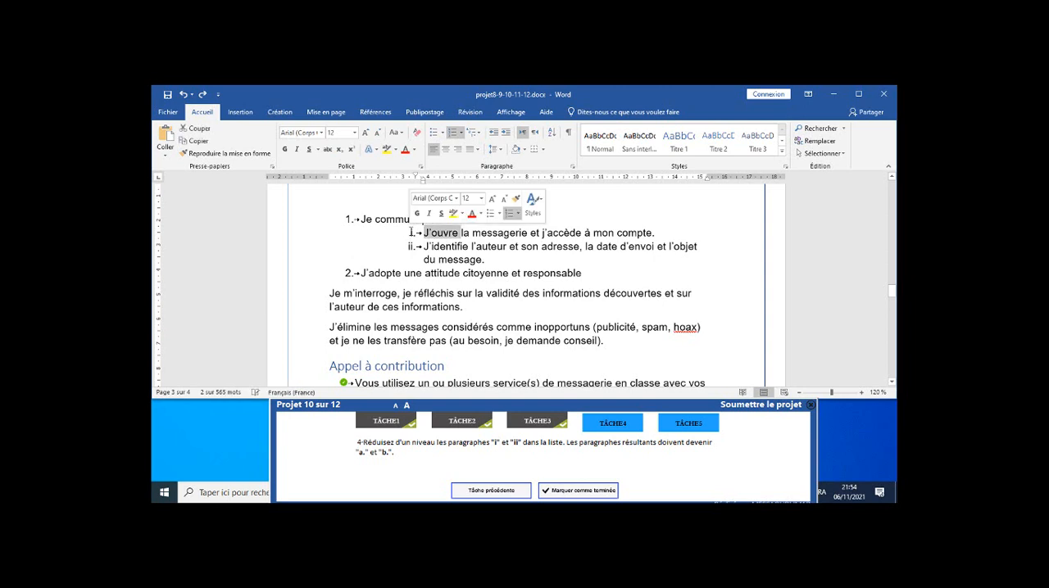
pyautogui.moveTo(303, 235); pyautogui.dragTo(301, 261)
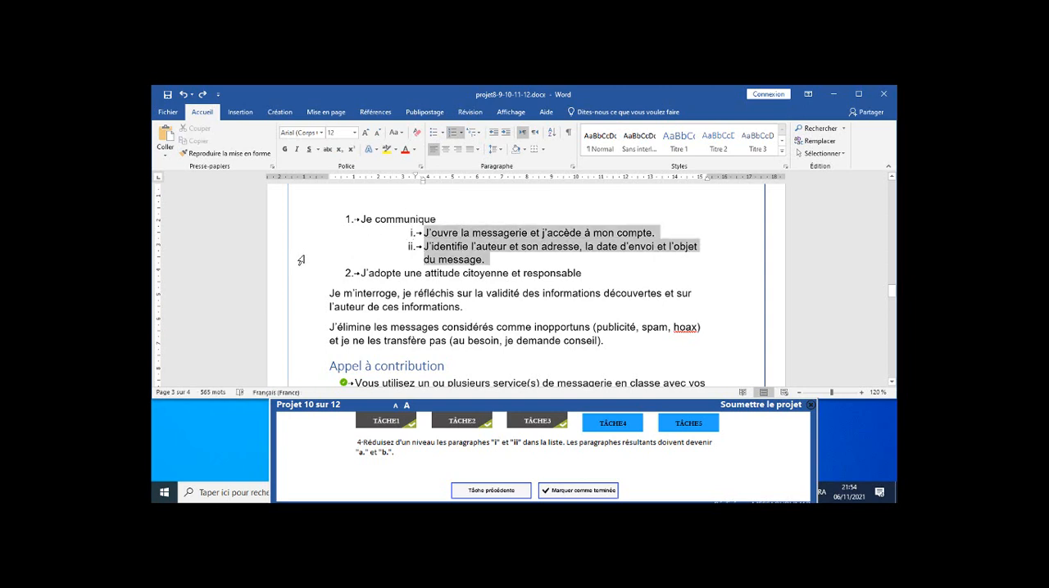
pyautogui.click(460, 134)
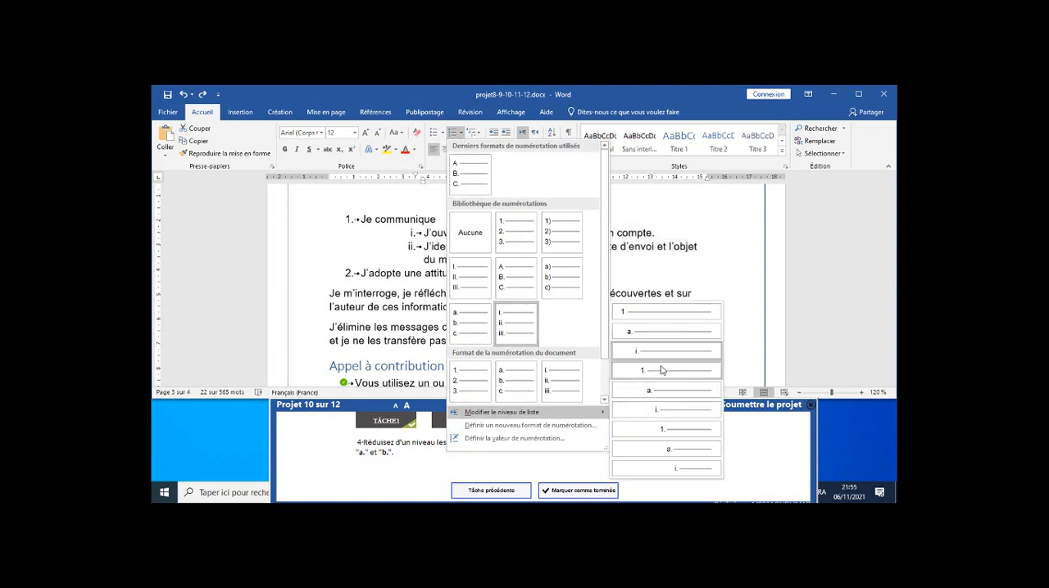
pyautogui.click(662, 338)
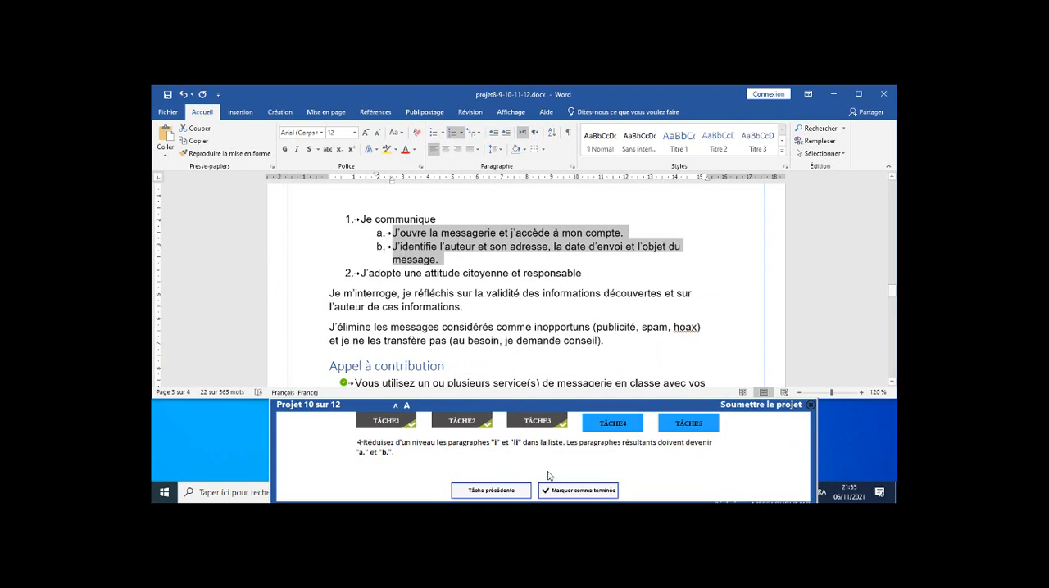
pyautogui.click(574, 490)
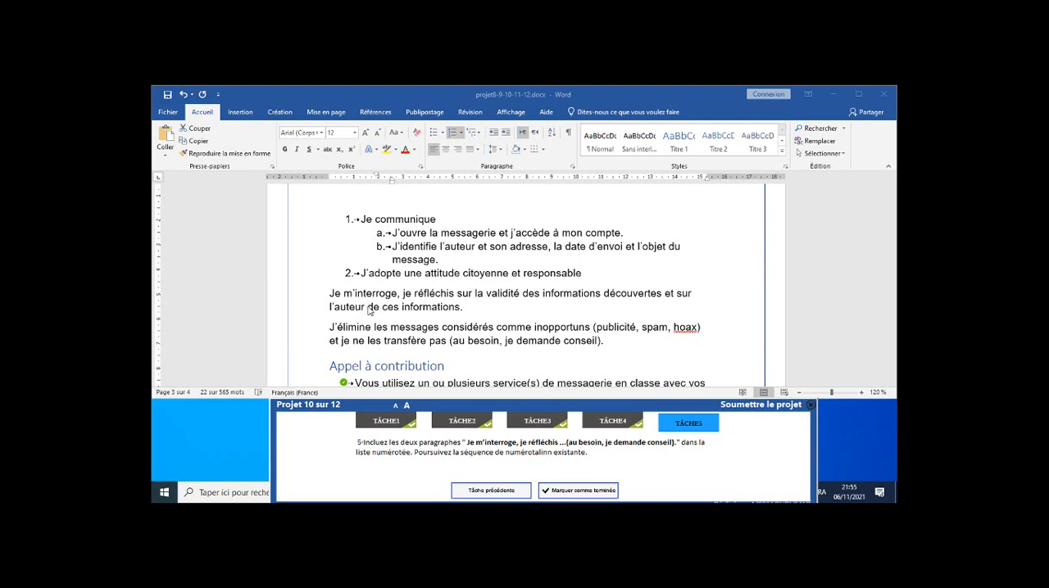
# Continue the numbered list through the "Je m'interroge" and "J'élimine les messages" paragraphs, and submit project 10 with task 5 marked as completed.
pyautogui.click(300, 297)
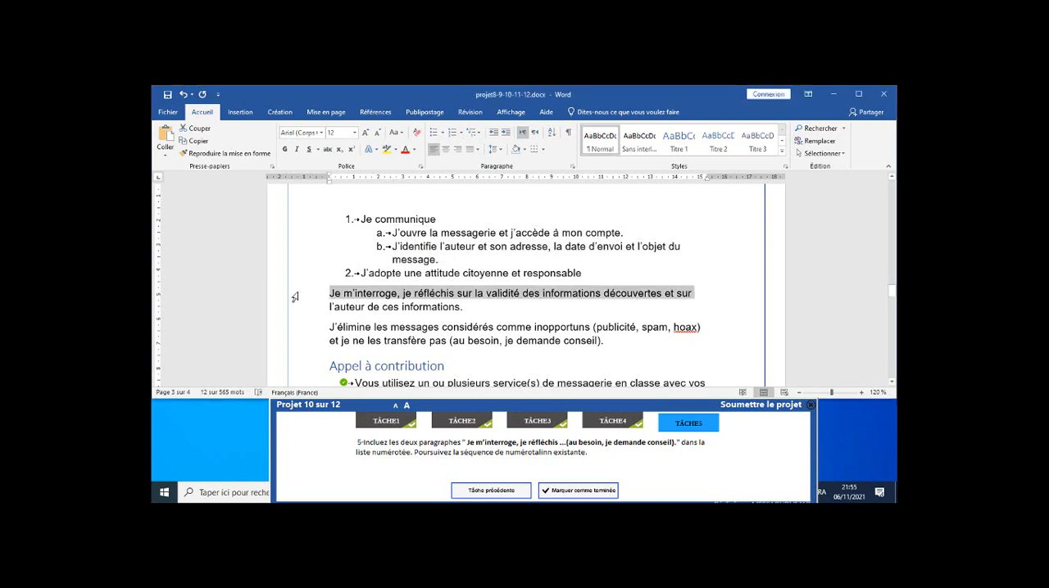
pyautogui.moveTo(294, 302); pyautogui.dragTo(299, 342)
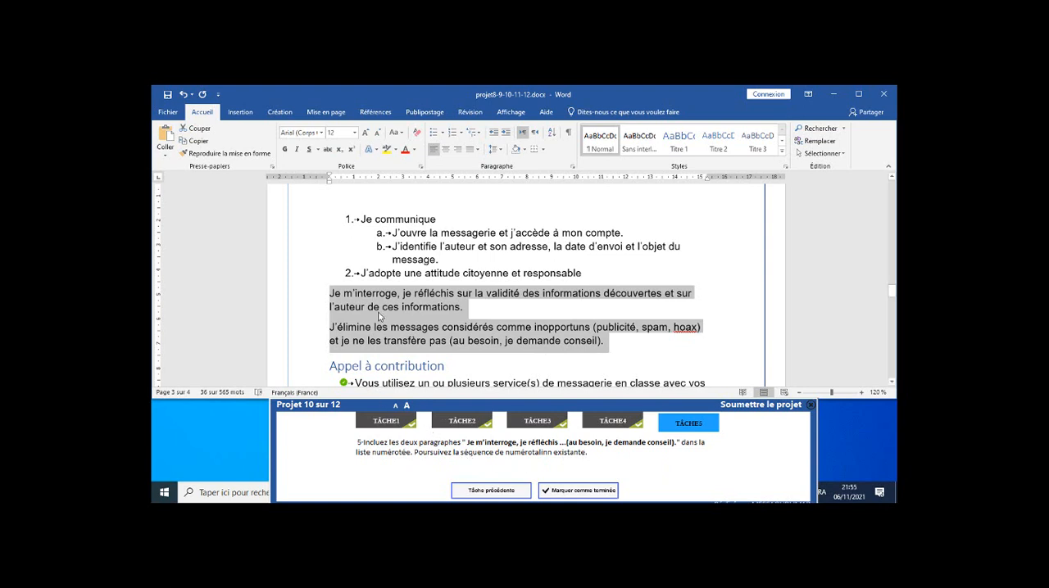
pyautogui.click(452, 134)
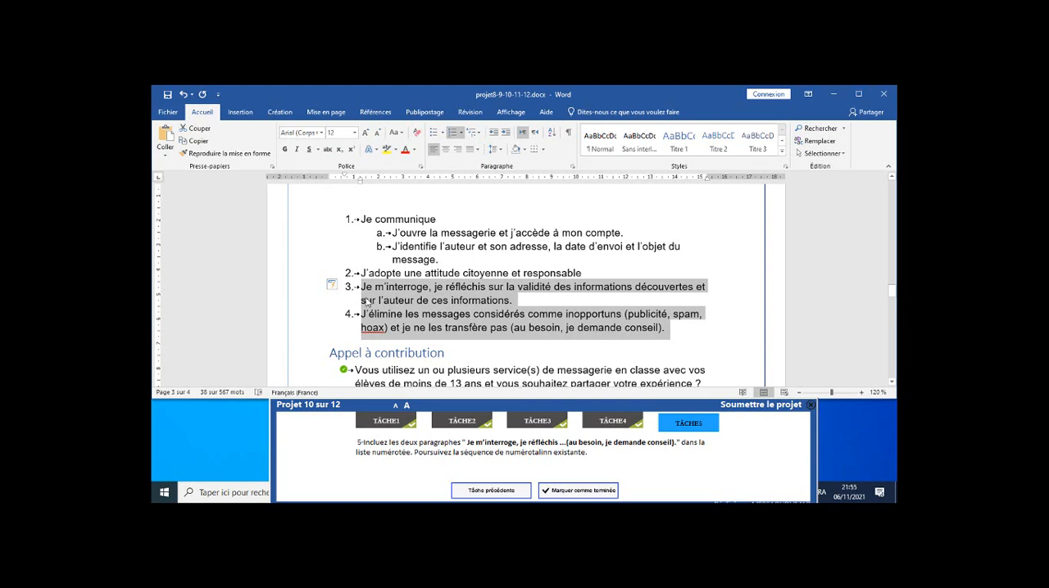
pyautogui.click(572, 490)
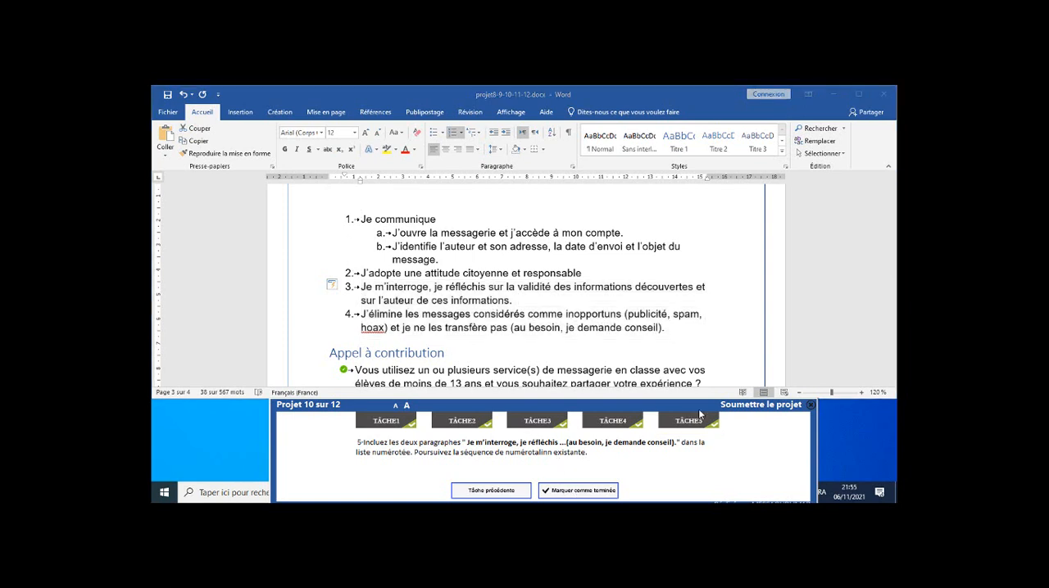
pyautogui.click(763, 406)
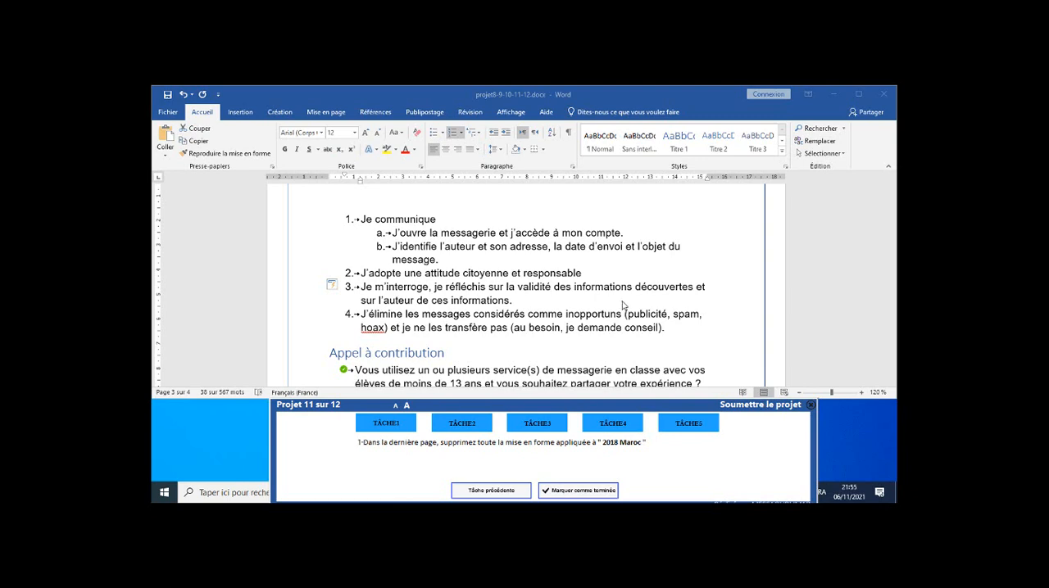
# Clear all formatting from "2018 Maroc" in the copyright line on the last page and mark task 1 as completed.
pyautogui.scroll(-15, 623, 305)
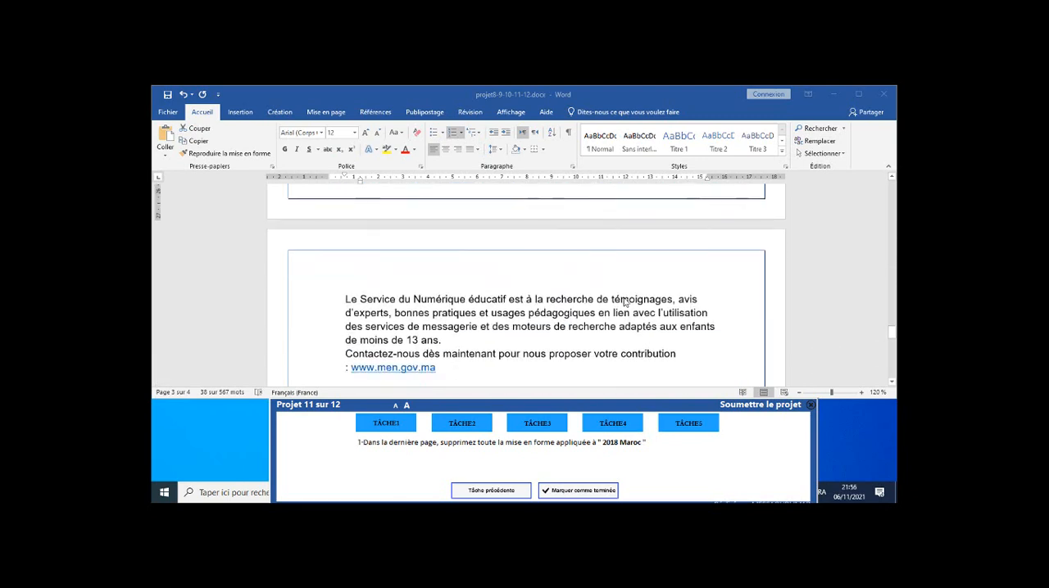
pyautogui.scroll(-5, 624, 302)
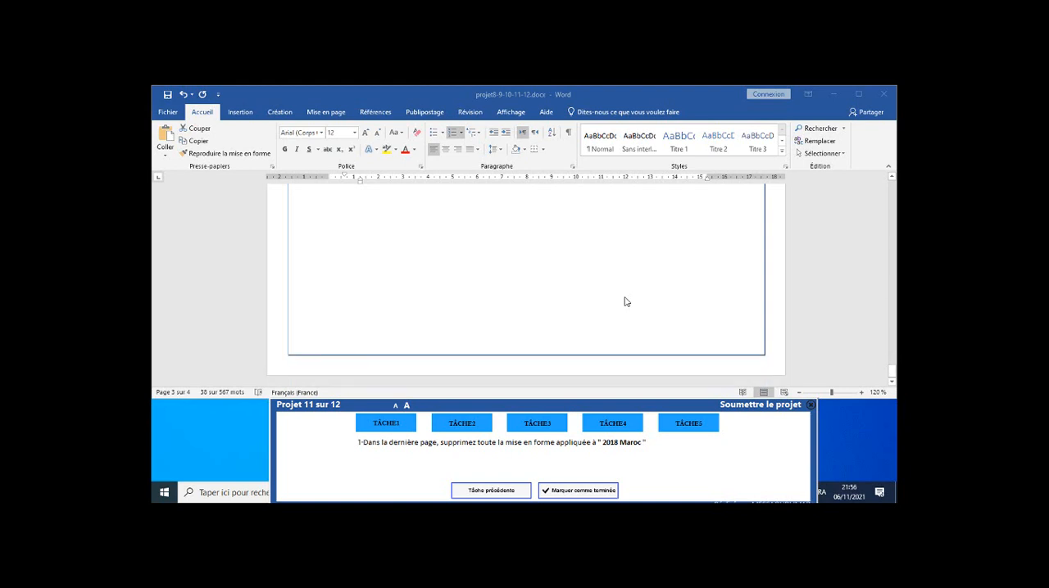
pyautogui.scroll(4, 624, 303)
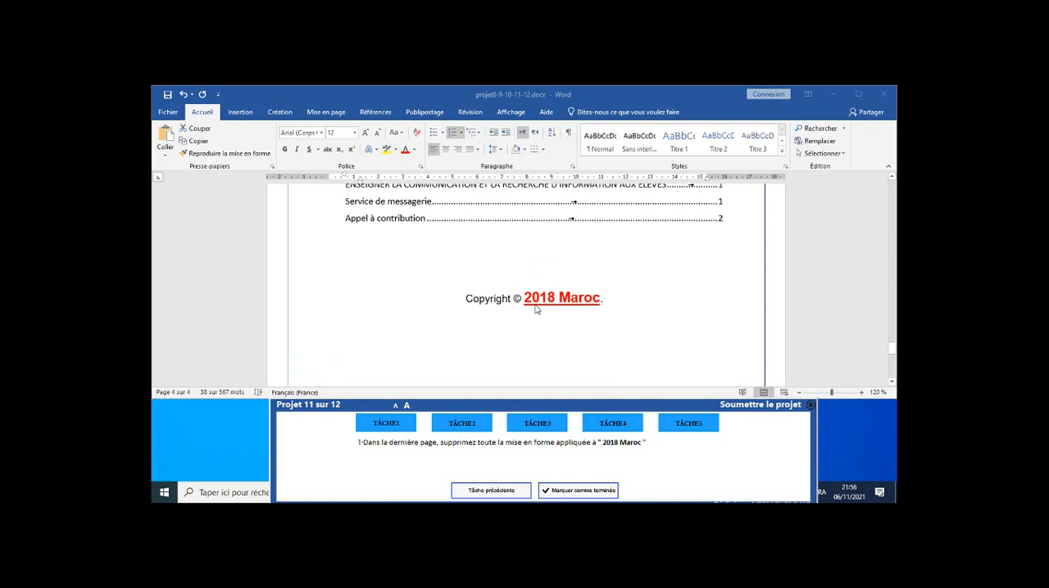
pyautogui.click(536, 309)
pyautogui.moveTo(524, 298); pyautogui.dragTo(600, 298)
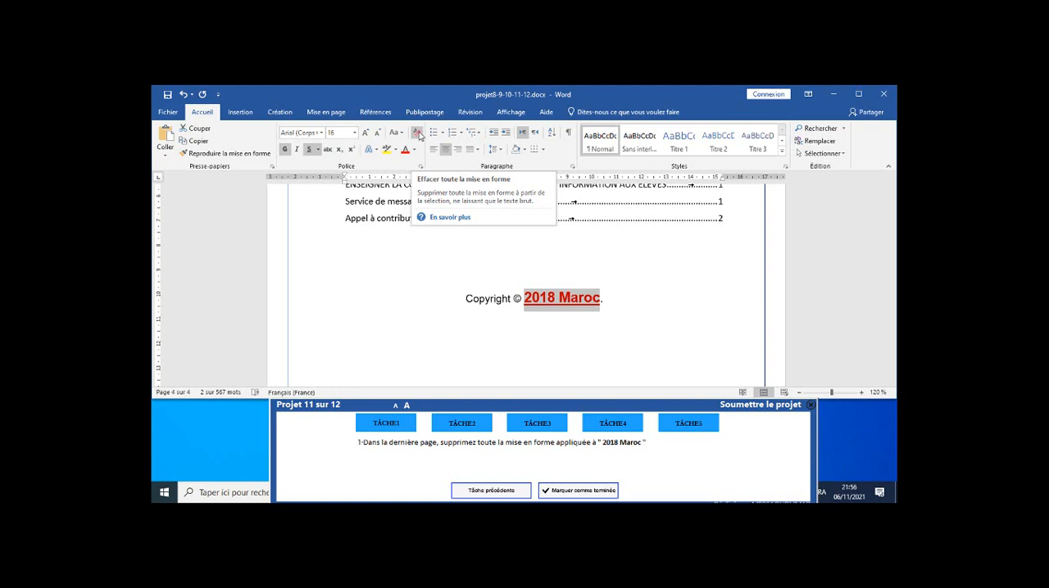
pyautogui.click(417, 134)
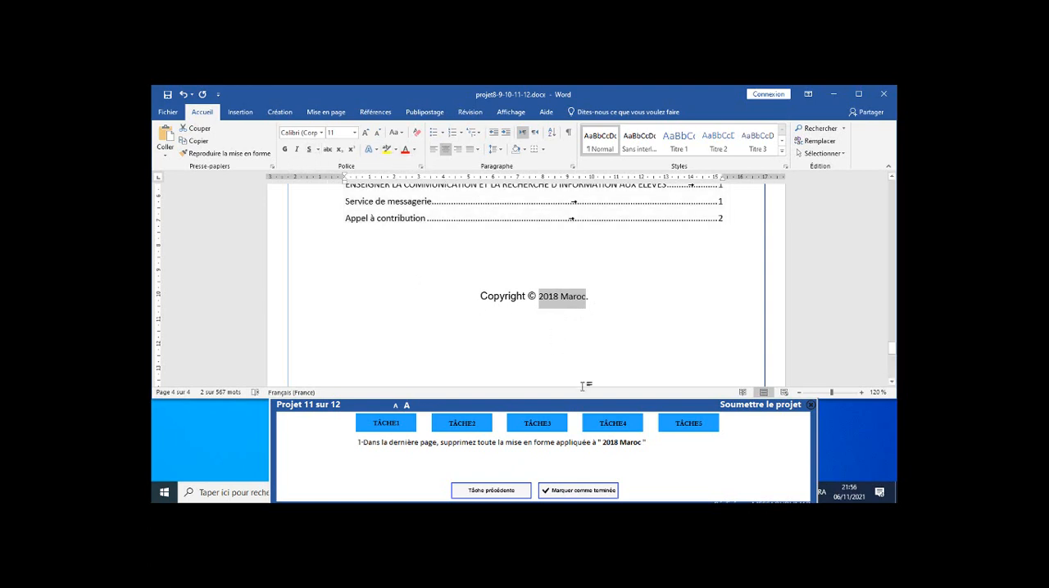
pyautogui.click(578, 490)
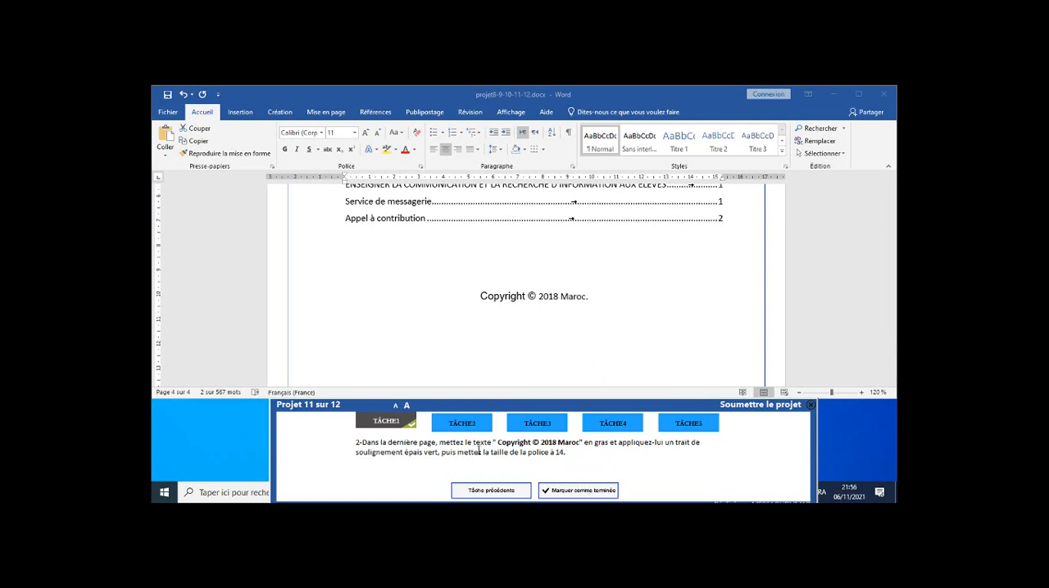
# Make "Copyright © 2018 Maroc" on the last page bold with a thick underline in the standard colour Vert.
pyautogui.click(479, 297)
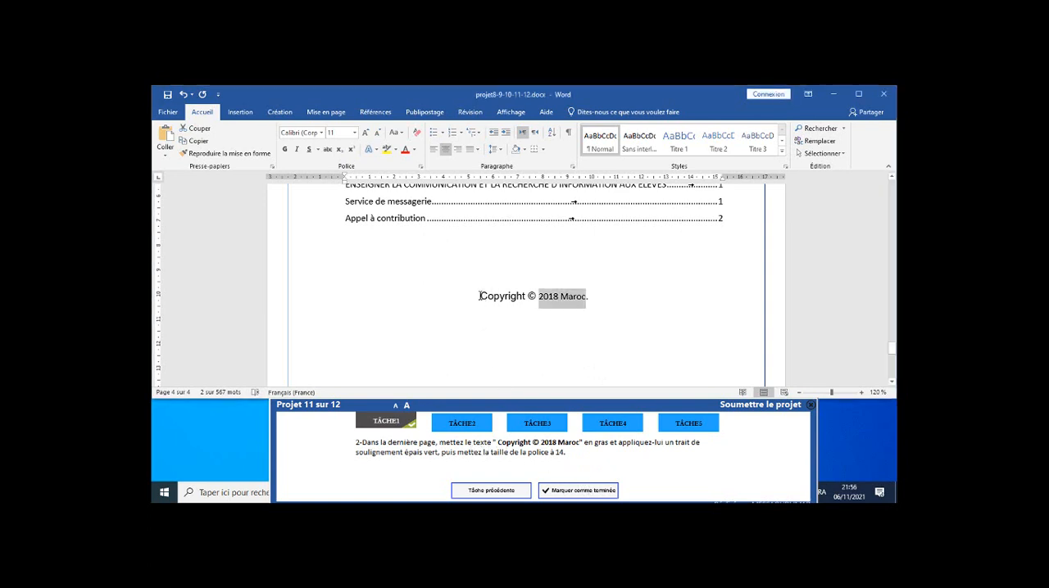
pyautogui.moveTo(479, 297); pyautogui.dragTo(590, 314)
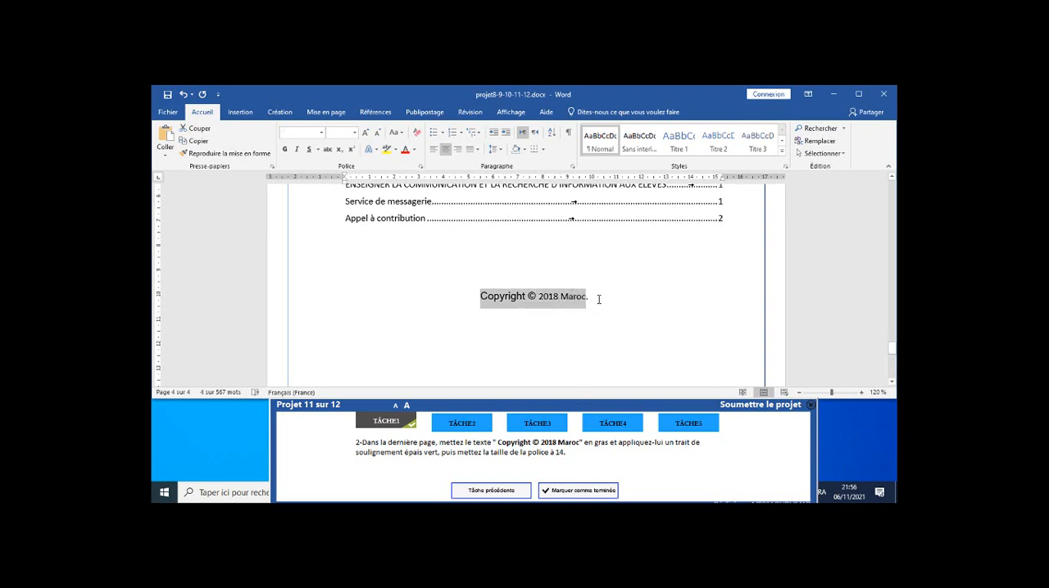
pyautogui.click(285, 150)
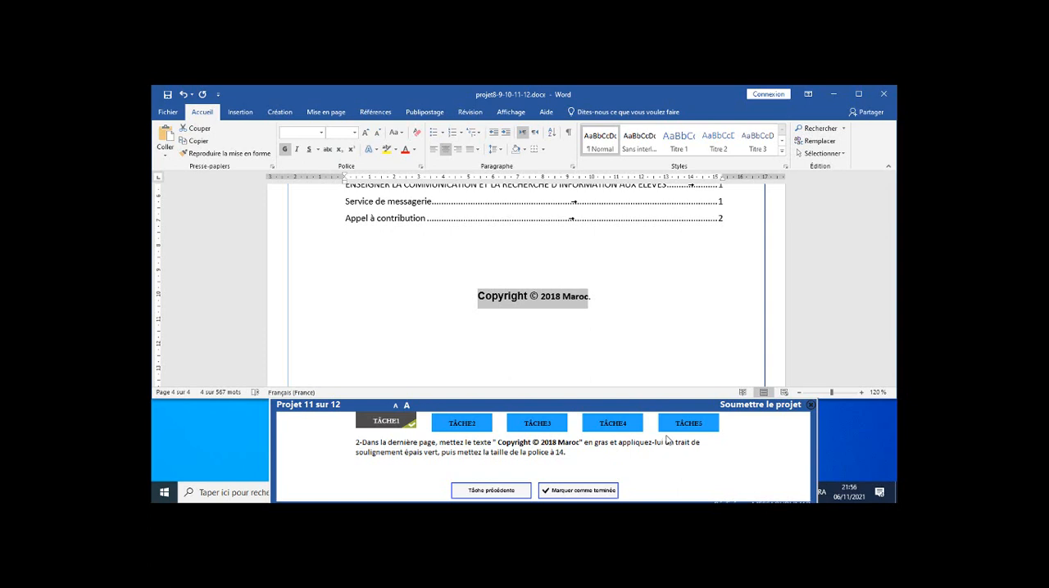
pyautogui.click(318, 150)
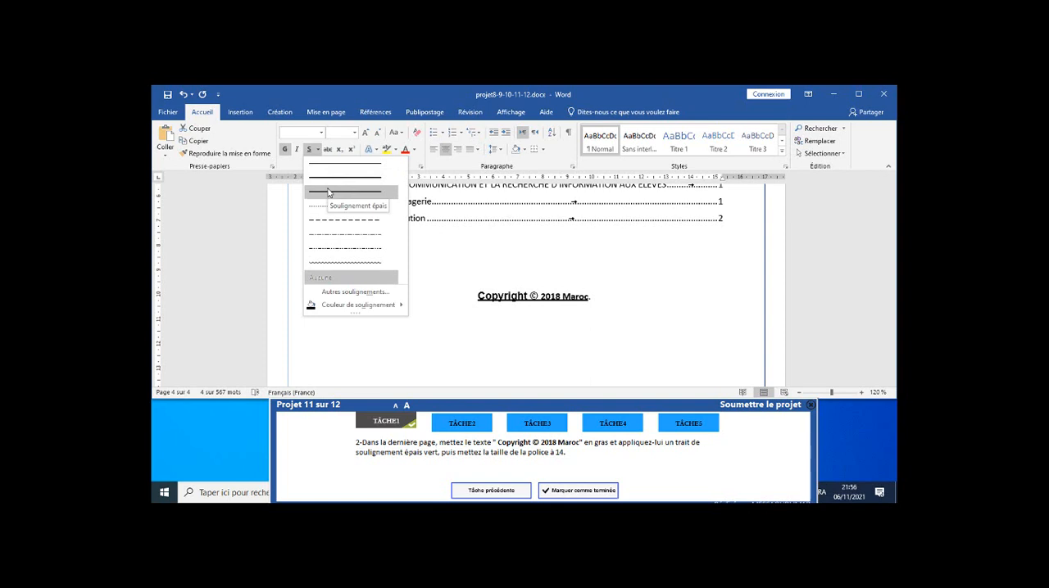
pyautogui.click(329, 192)
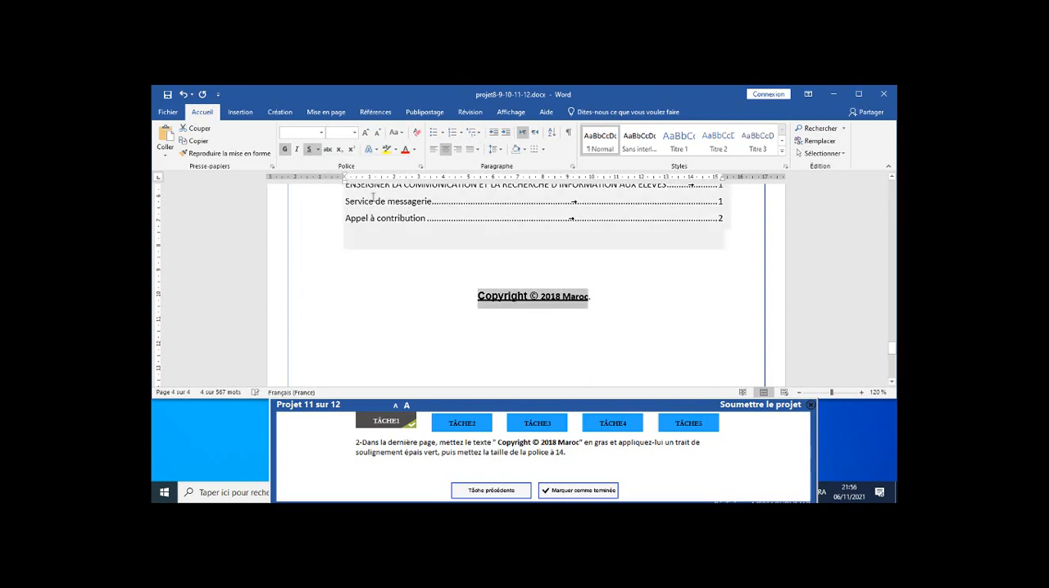
pyautogui.click(318, 149)
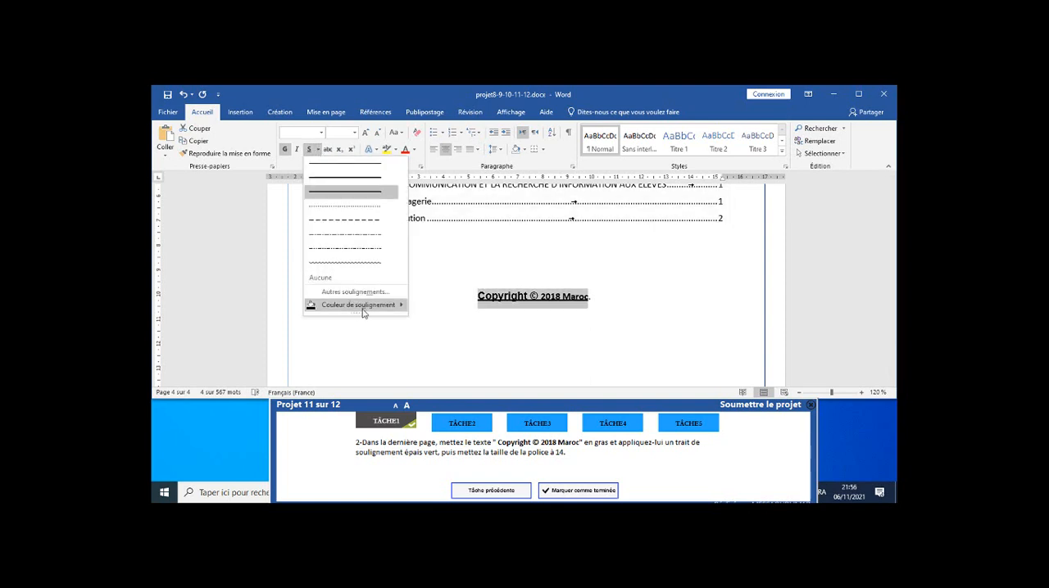
pyautogui.moveTo(379, 308)
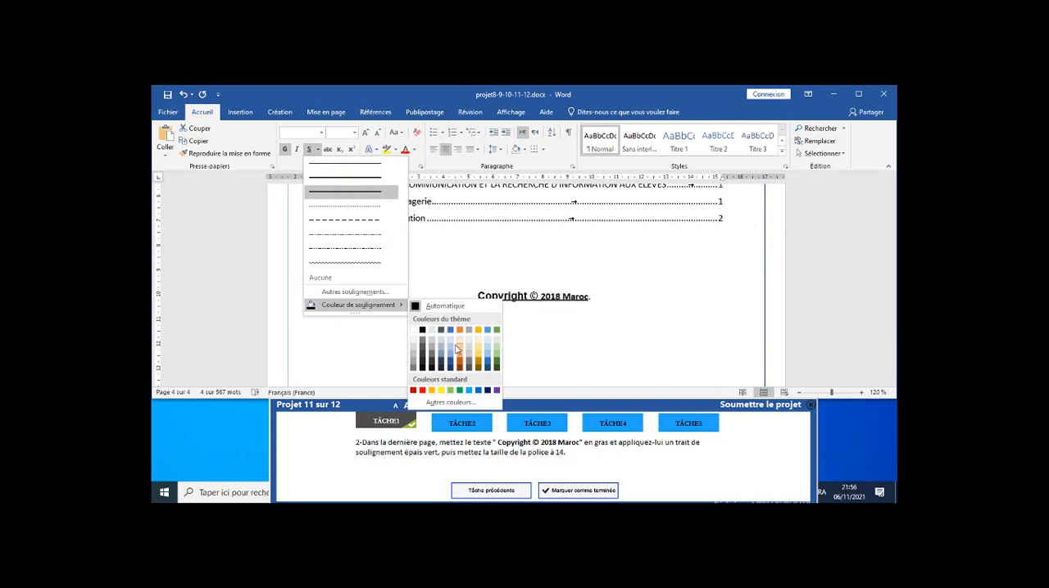
pyautogui.click(460, 391)
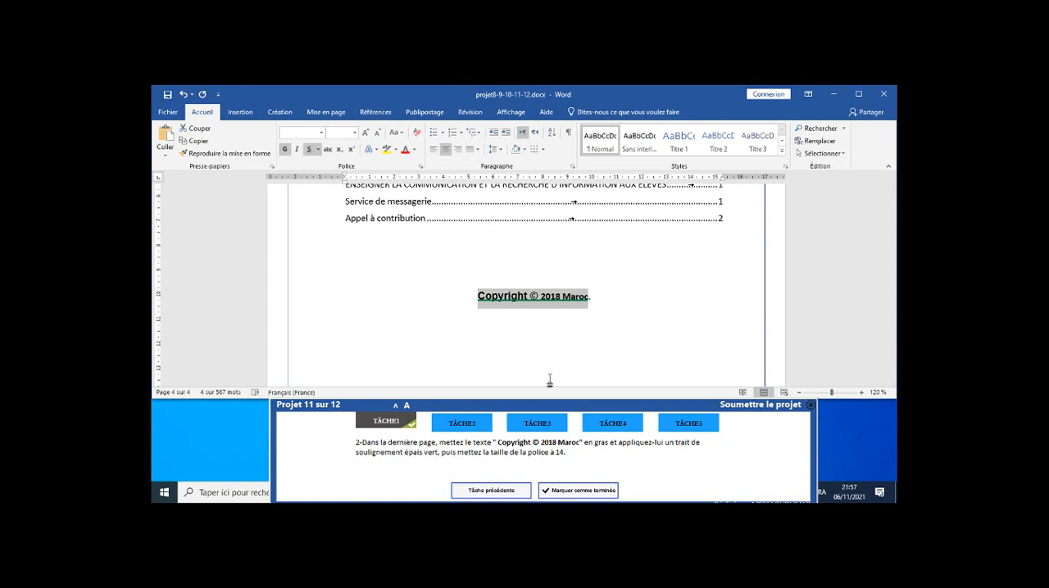
# Set the font size of "Copyright © 2018 Maroc" to 14 and mark task 2 as completed.
pyautogui.click(354, 133)
pyautogui.click(331, 197)
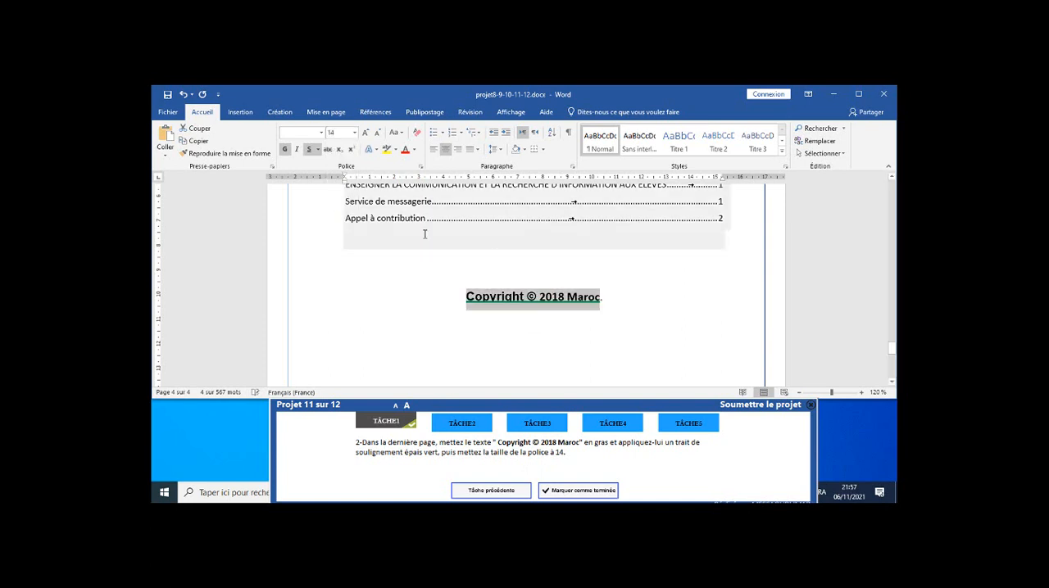
pyautogui.click(601, 493)
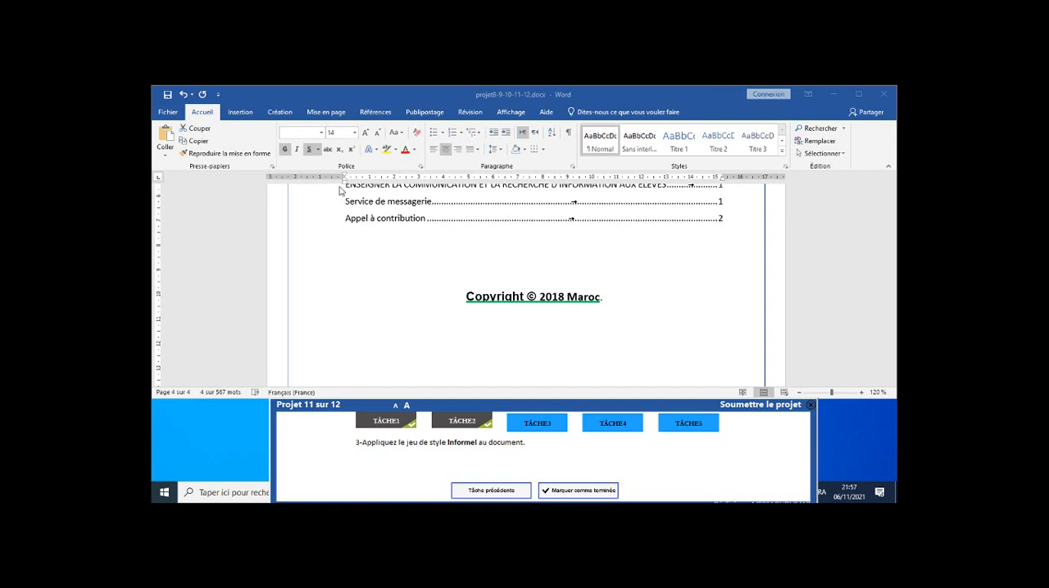
# Apply the Informel style set to the document and mark task 3 as completed.
pyautogui.click(286, 113)
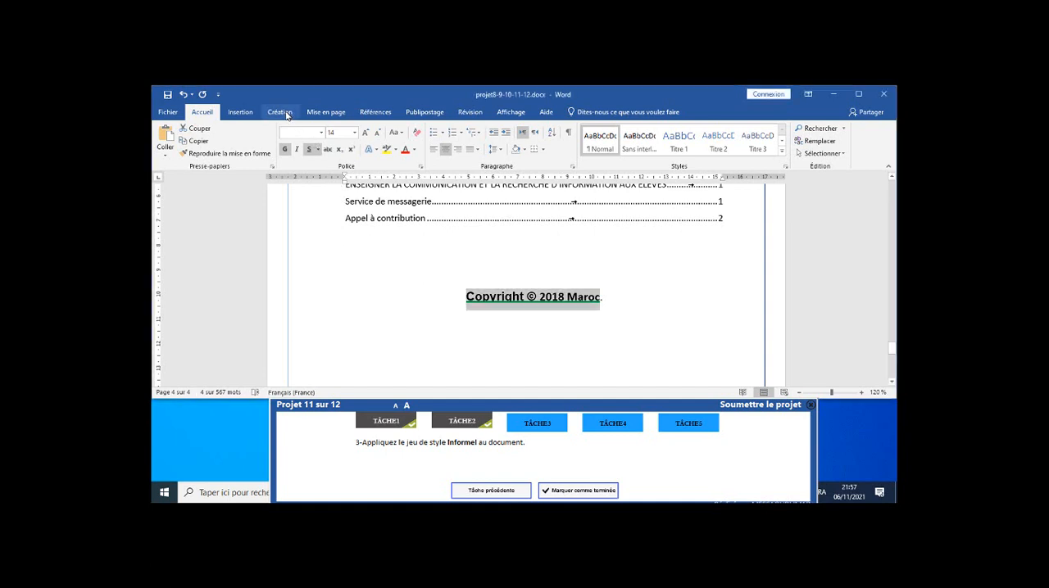
pyautogui.click(279, 112)
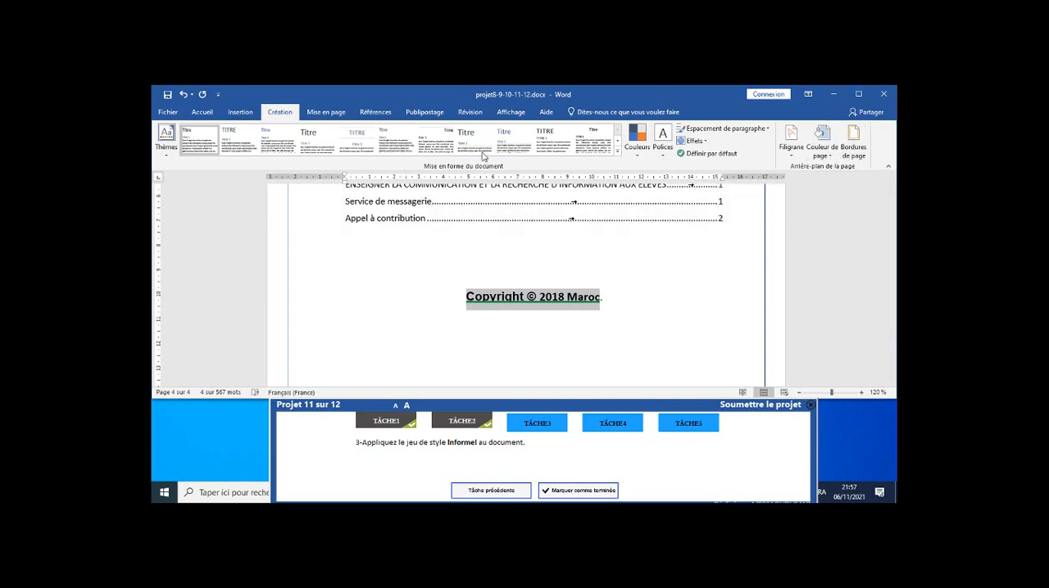
pyautogui.click(617, 154)
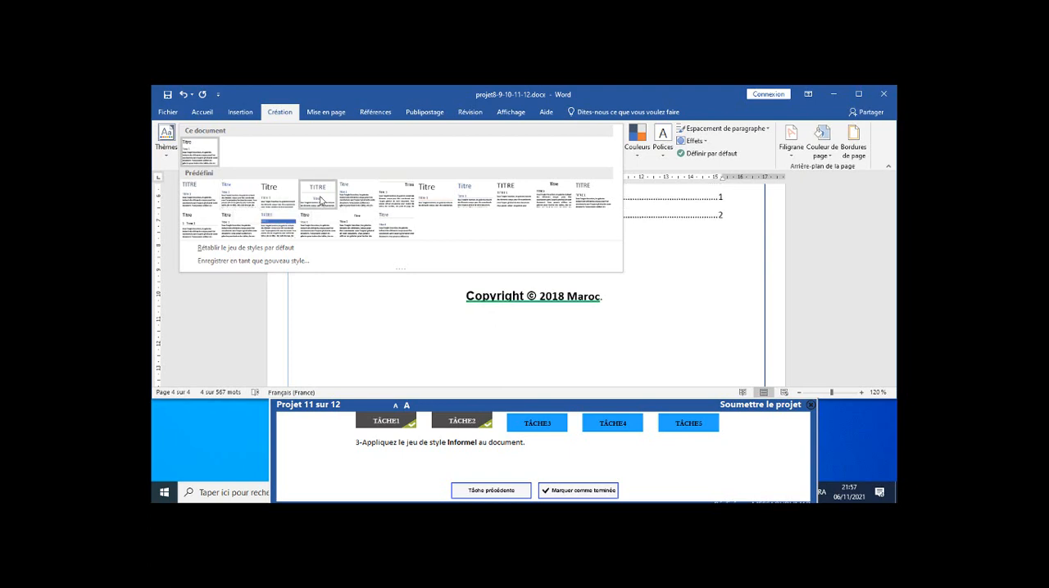
pyautogui.click(361, 204)
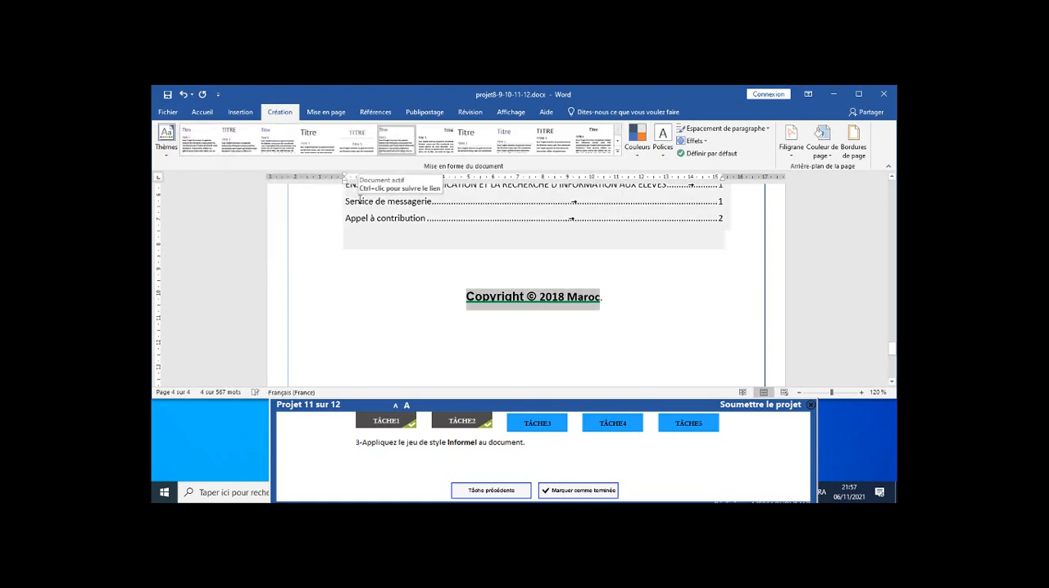
pyautogui.click(358, 271)
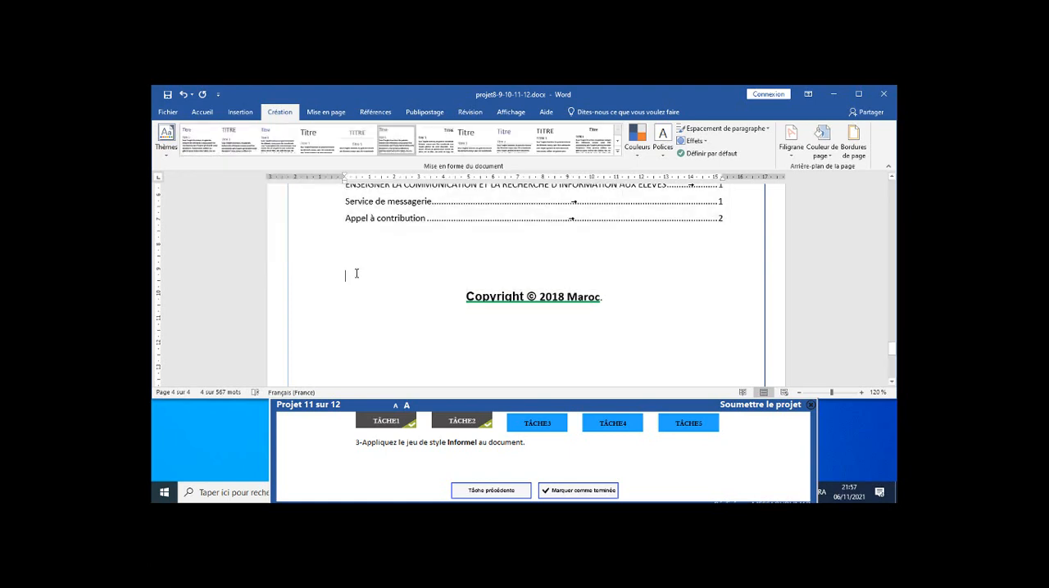
pyautogui.click(583, 495)
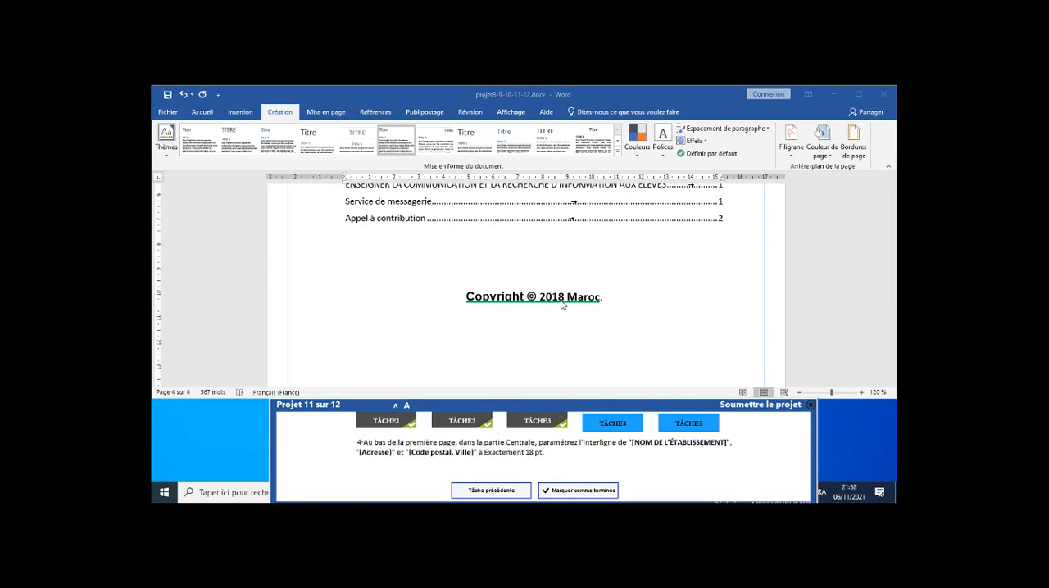
# Set the line spacing of the first page's [NOM DE L'ÉTABLISSEMENT], [Adresse] and [Code postal, Ville] lines to Exactement 18 pt and mark task 4 as completed.
pyautogui.scroll(10, 616, 279)
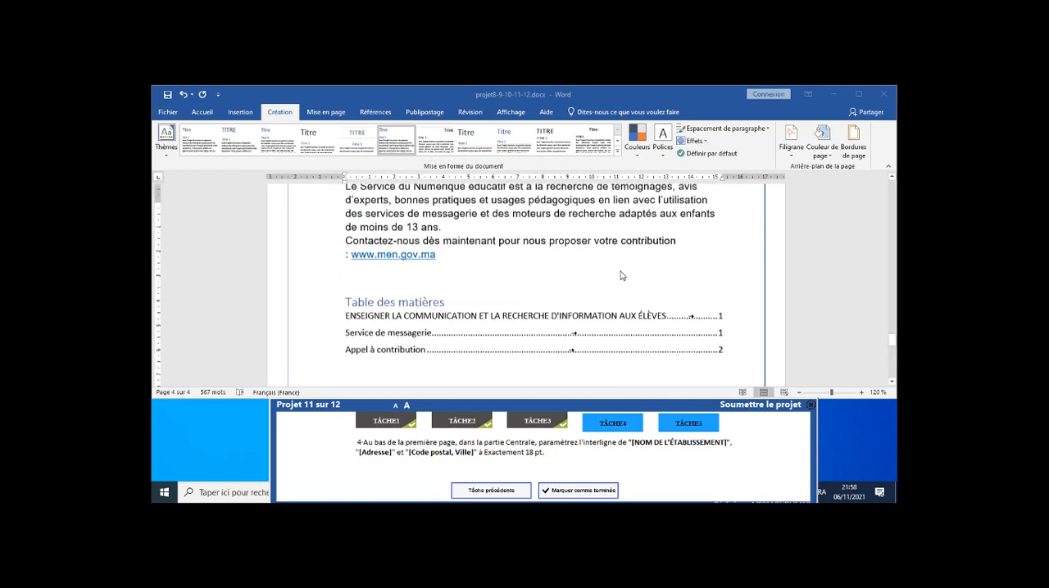
pyautogui.scroll(15, 621, 276)
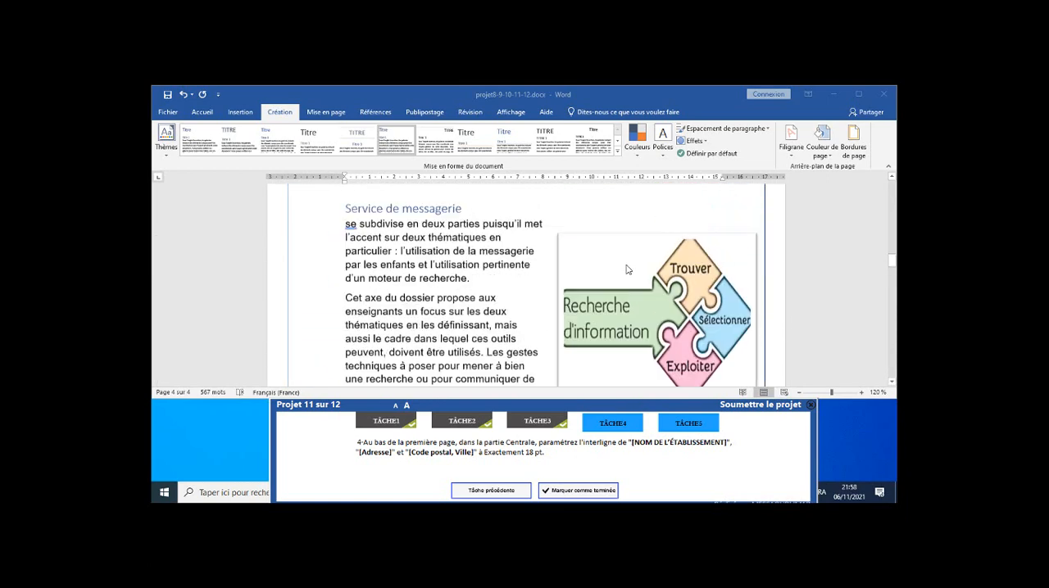
pyautogui.scroll(20, 629, 268)
pyautogui.scroll(-3, 632, 264)
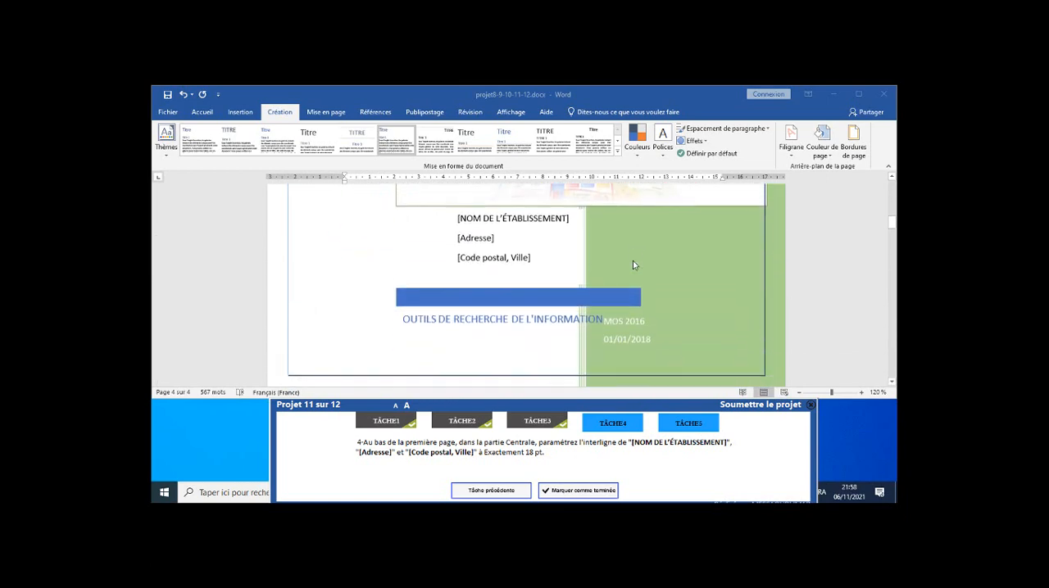
pyautogui.click(480, 213)
pyautogui.click(491, 211)
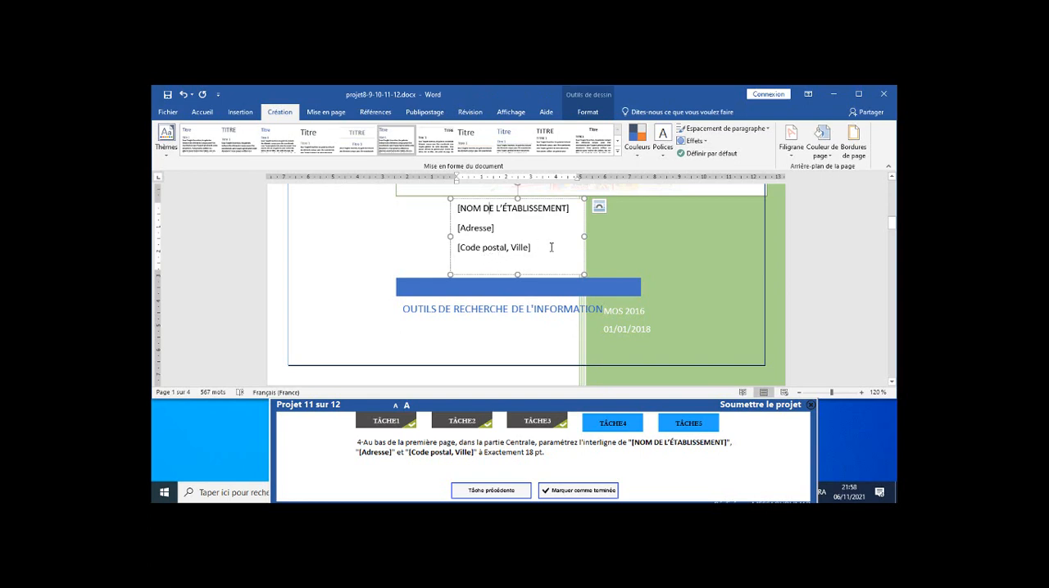
pyautogui.moveTo(495, 243); pyautogui.dragTo(455, 204)
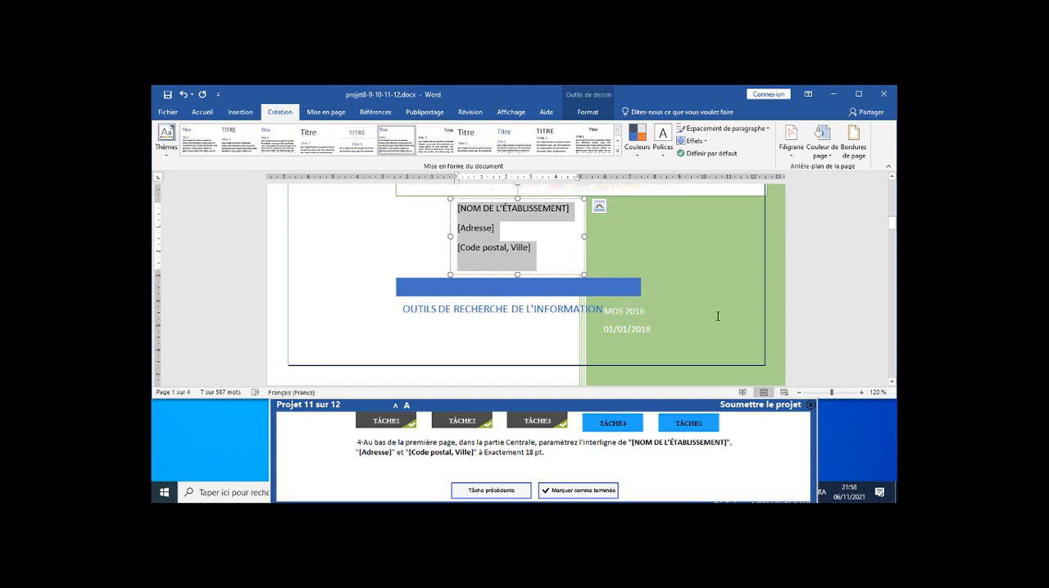
pyautogui.click(201, 111)
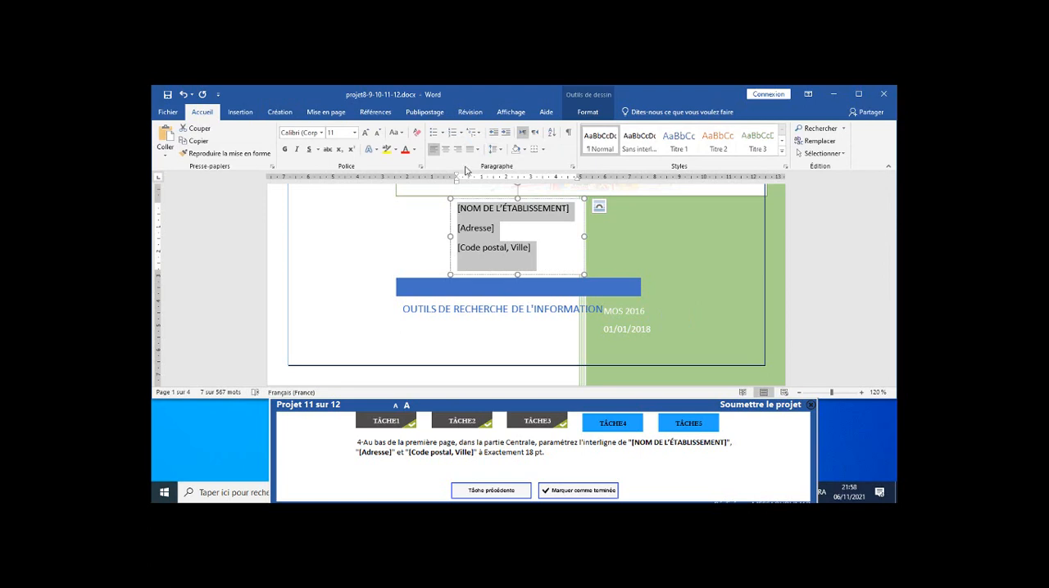
pyautogui.click(574, 170)
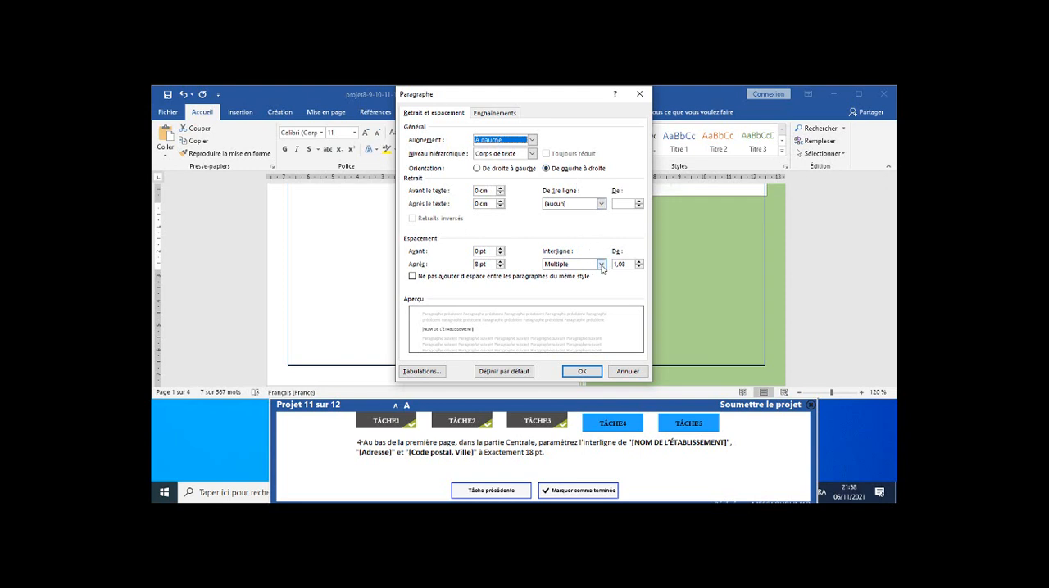
pyautogui.click(602, 264)
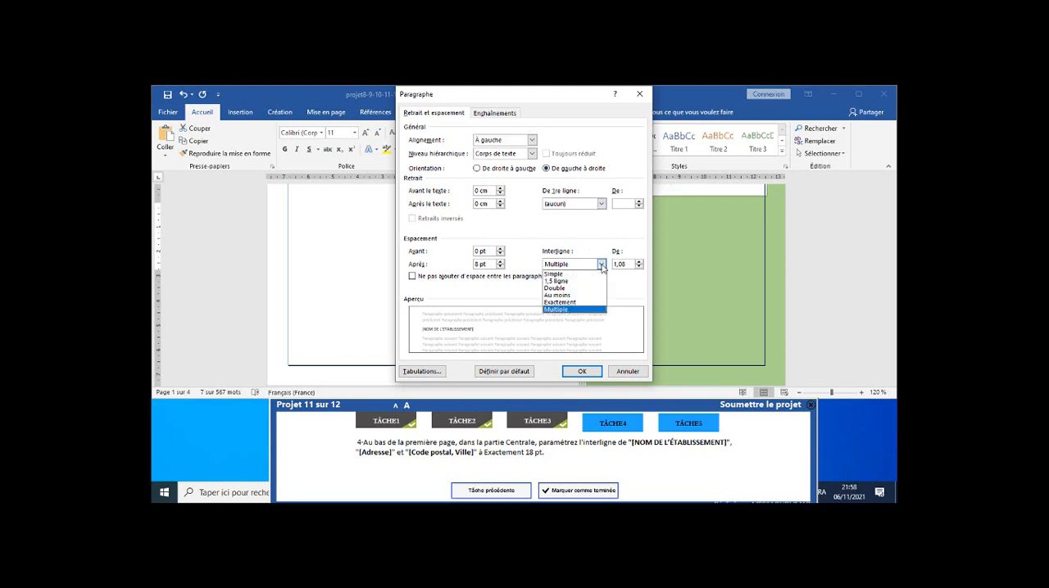
pyautogui.click(562, 303)
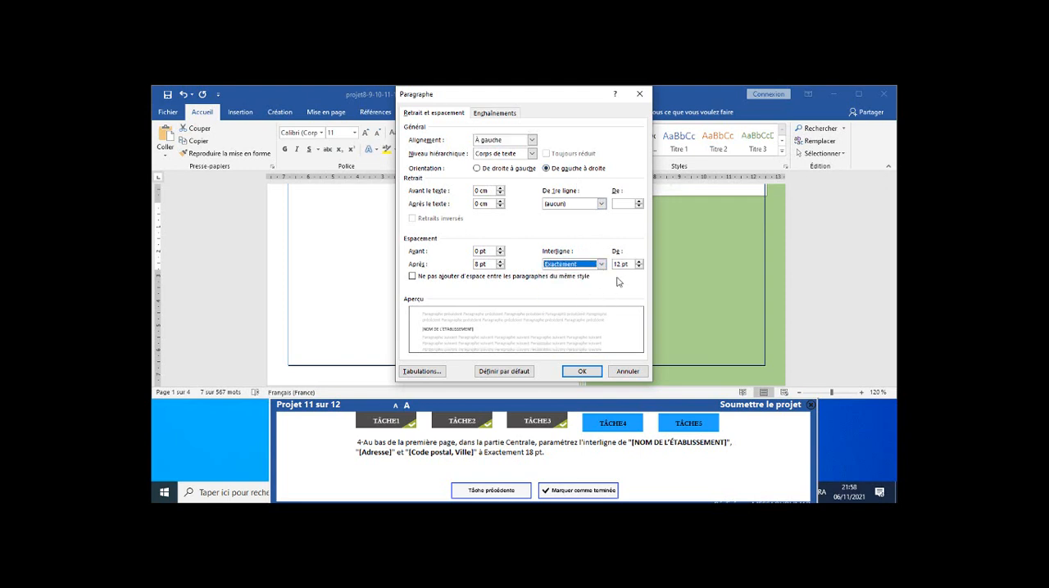
pyautogui.click(639, 261)
pyautogui.click(639, 262)
pyautogui.click(639, 262)
pyautogui.click(639, 261)
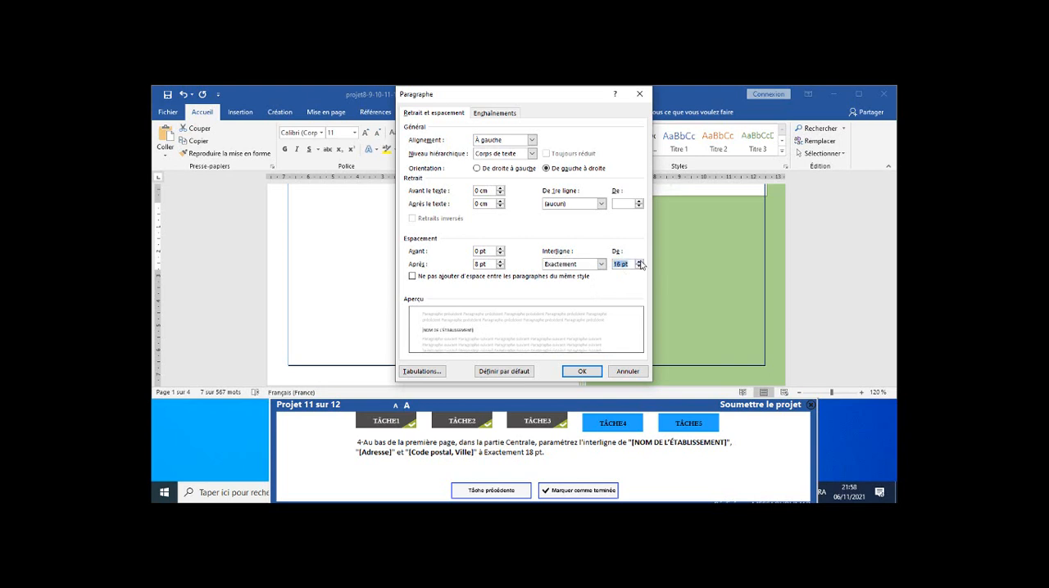
pyautogui.click(639, 261)
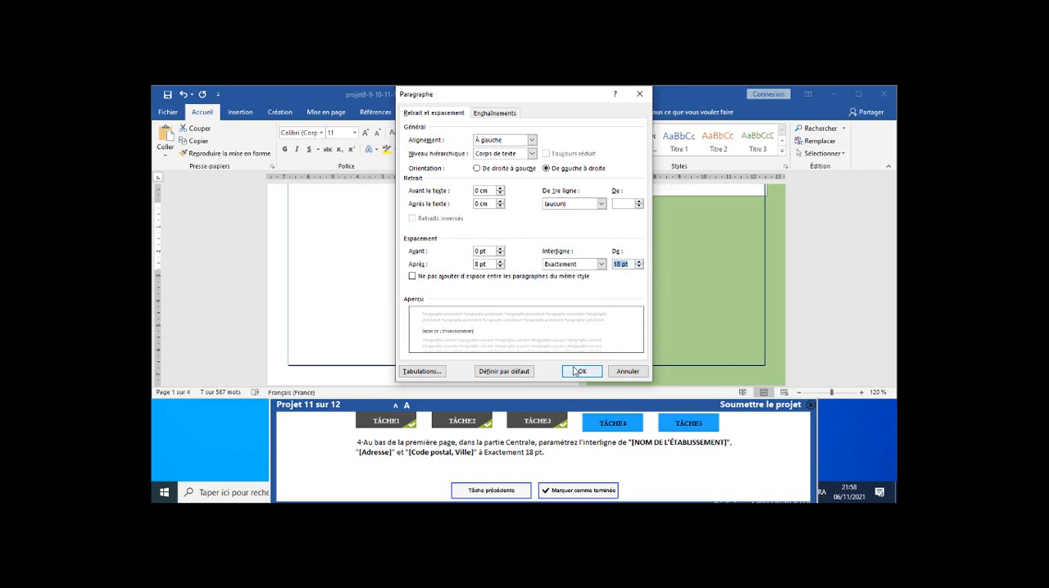
pyautogui.click(580, 372)
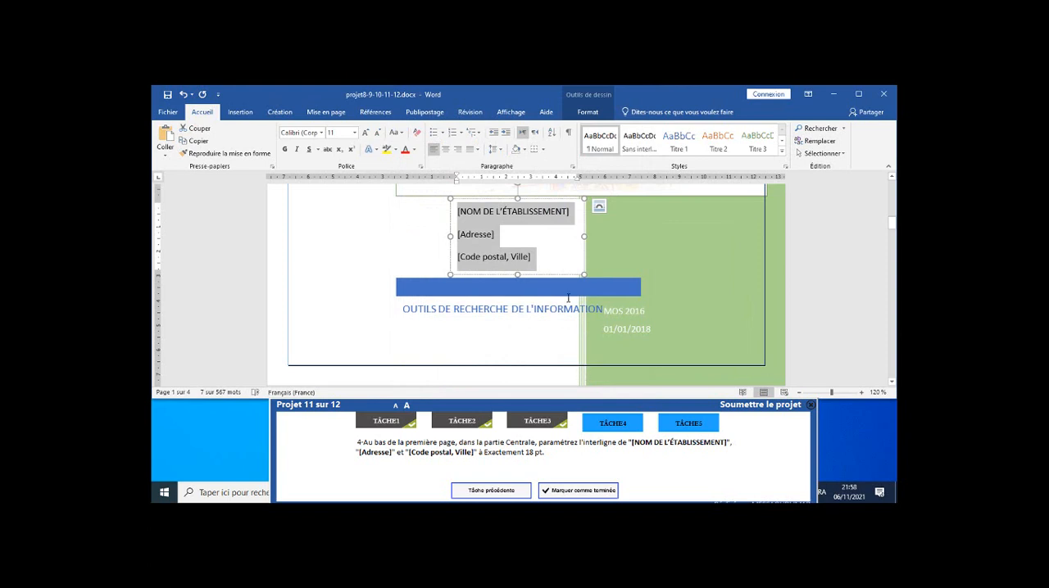
pyautogui.click(603, 495)
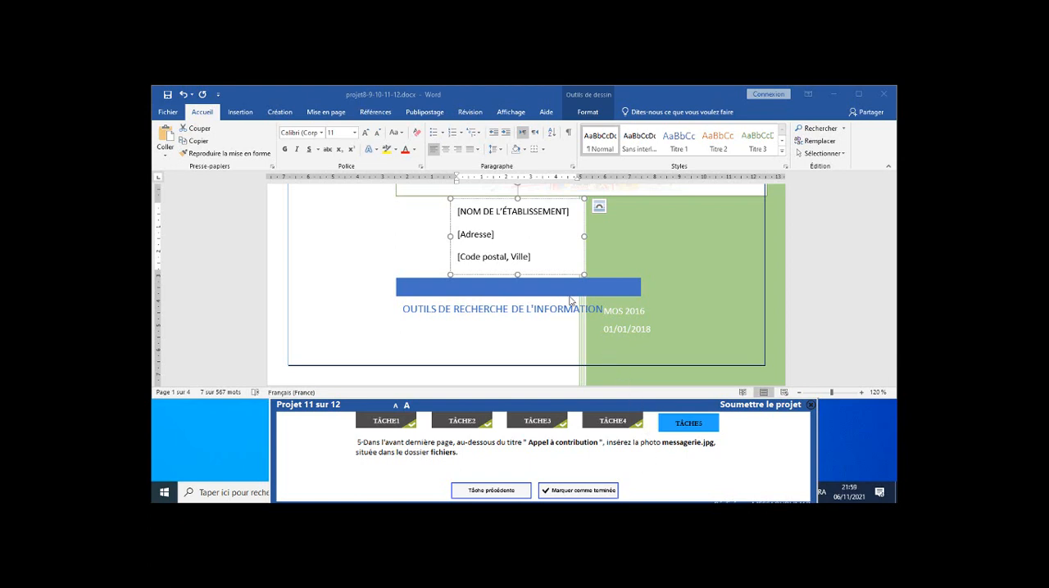
# Insert messagerie.jpg from the fichiers folder after list item 4, just above the "Appel à contribution" heading on page 3, and submit project 11.
pyautogui.click(819, 131)
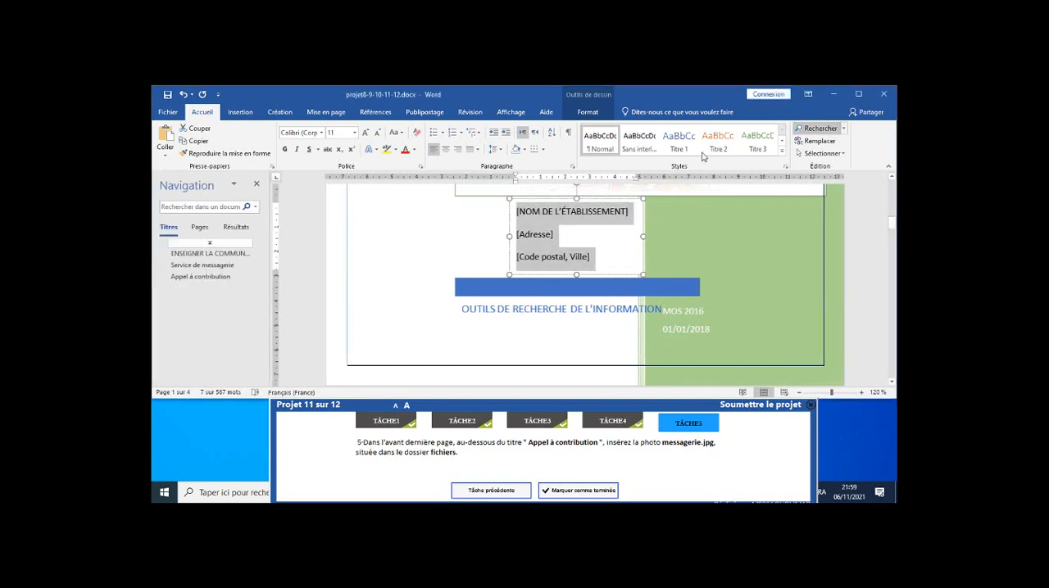
pyautogui.click(168, 239)
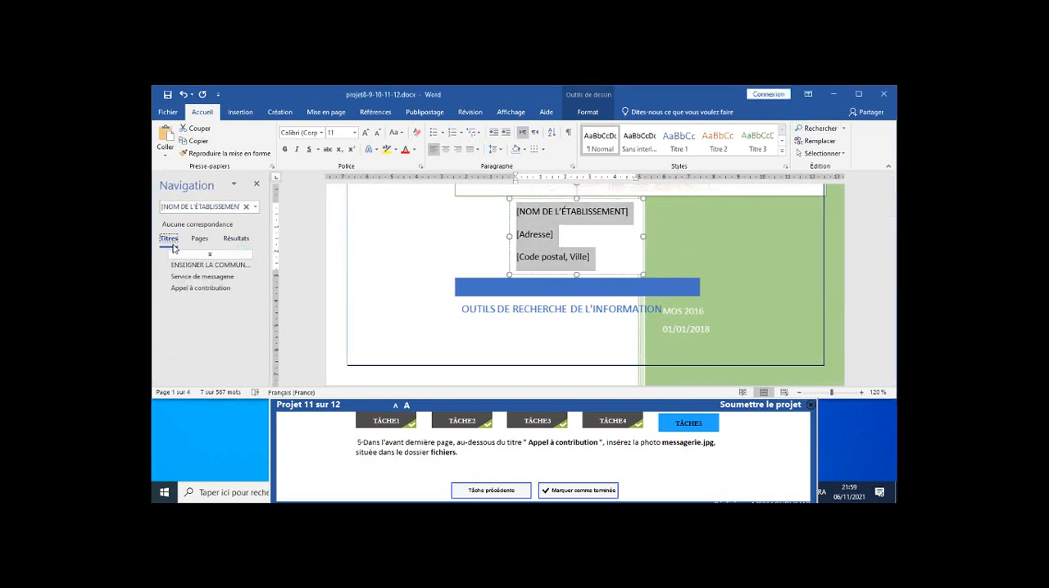
pyautogui.click(179, 289)
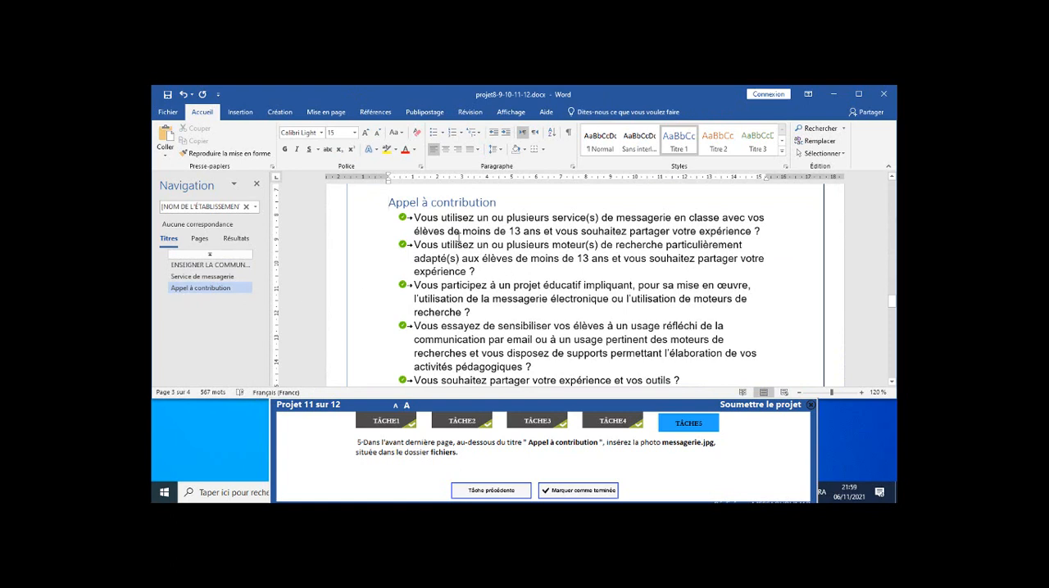
pyautogui.scroll(1, 458, 242)
pyautogui.scroll(1, 459, 244)
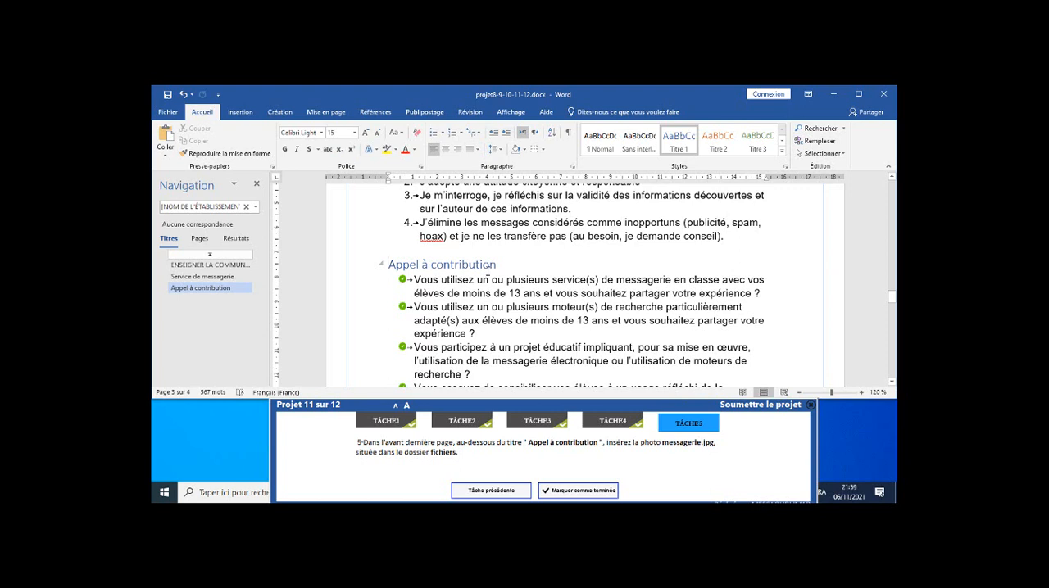
pyautogui.click(738, 240)
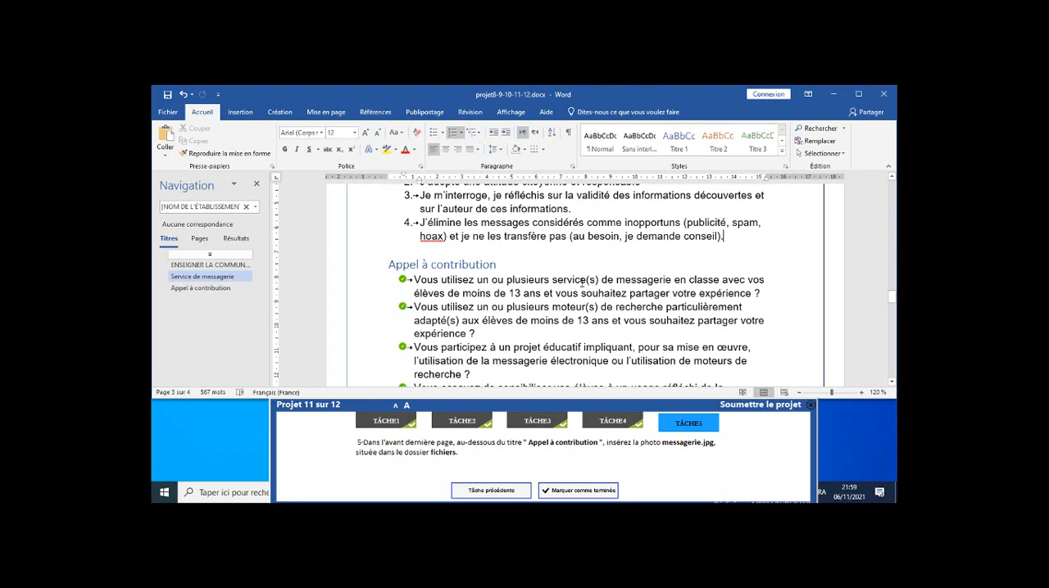
pyautogui.click(402, 252)
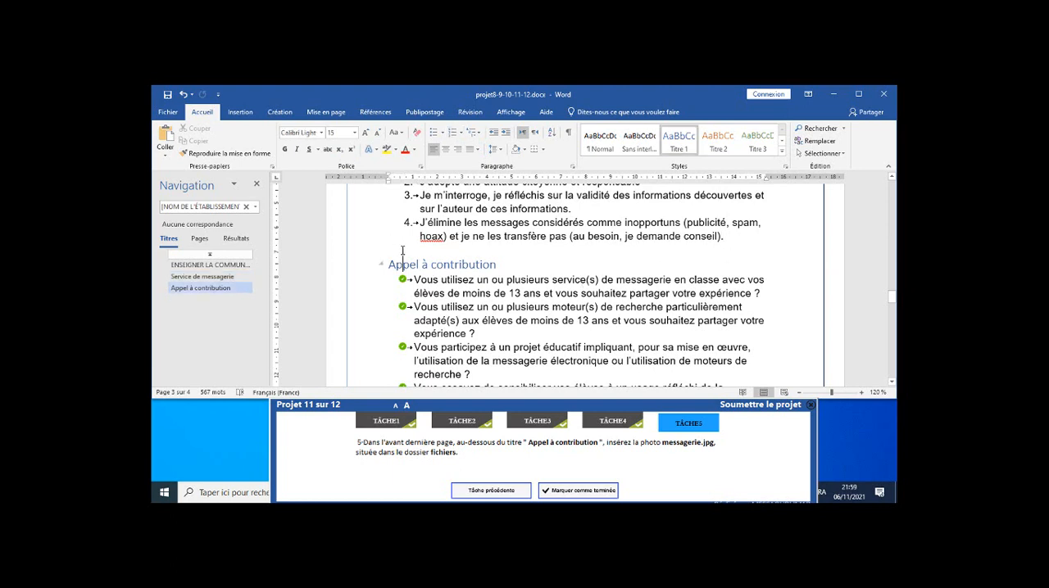
pyautogui.click(744, 243)
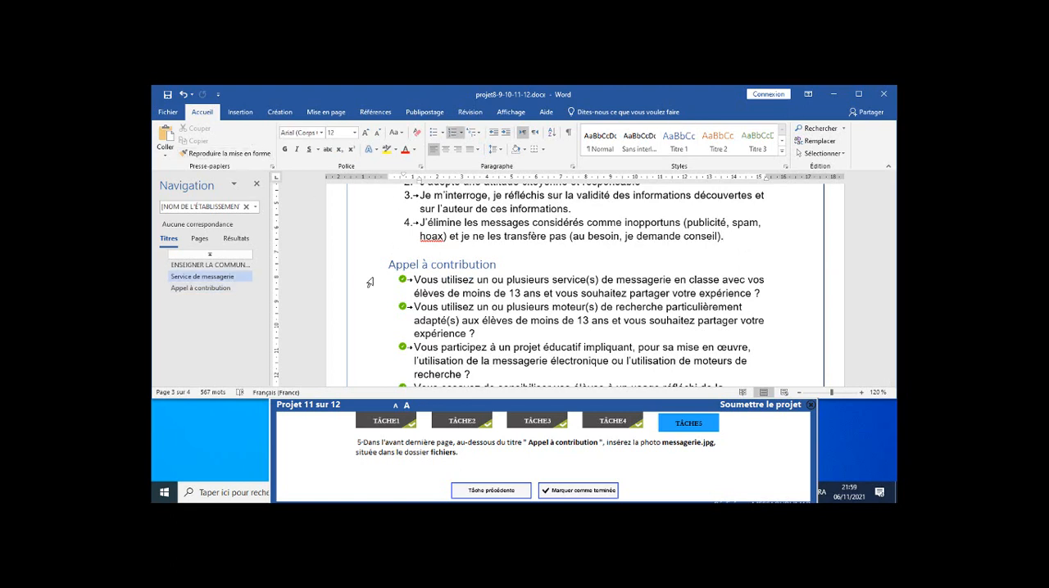
pyautogui.click(240, 111)
pyautogui.click(265, 129)
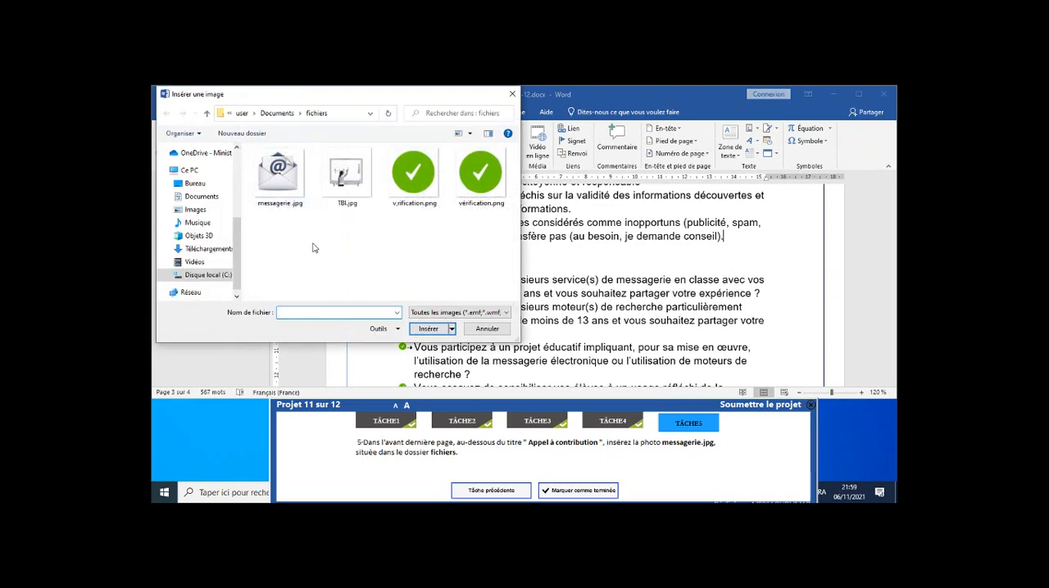
pyautogui.click(288, 189)
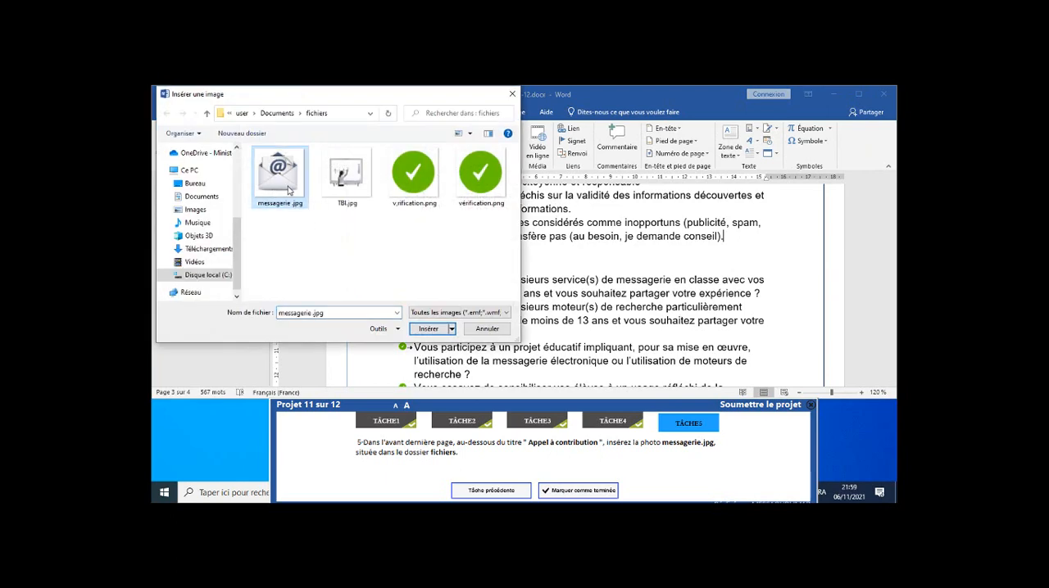
pyautogui.click(426, 328)
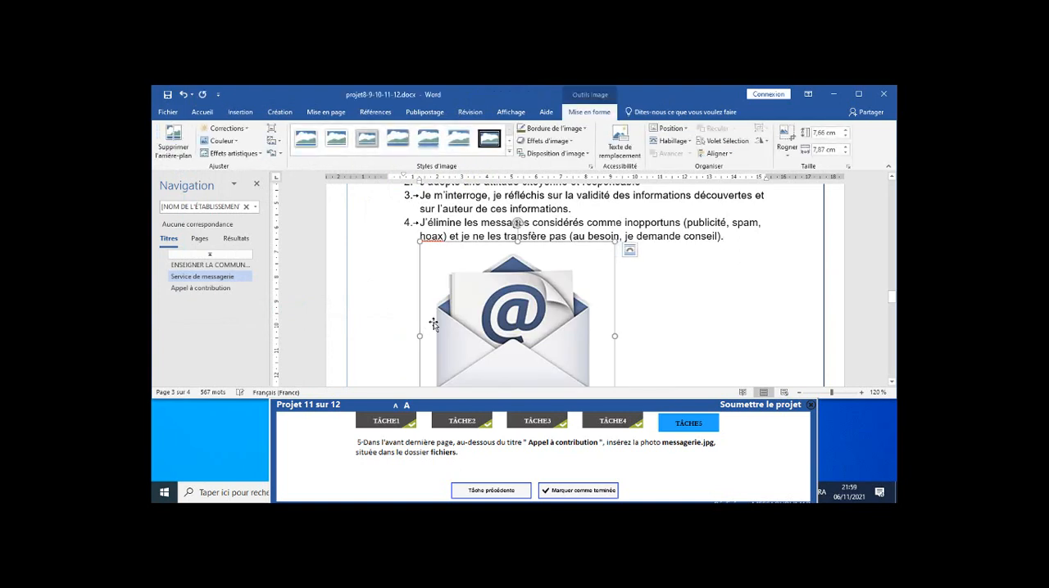
pyautogui.scroll(-3, 442, 302)
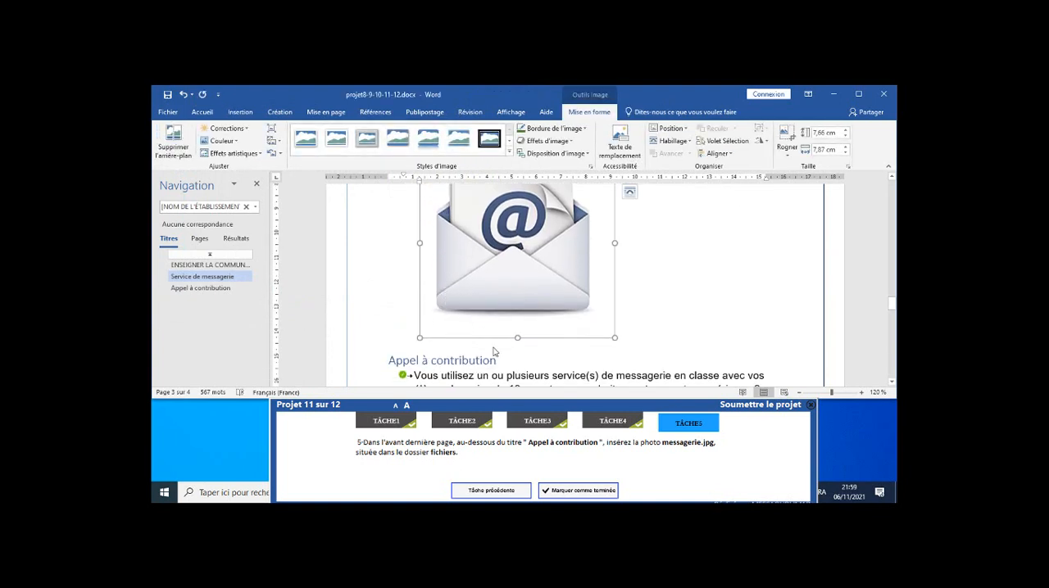
pyautogui.click(761, 406)
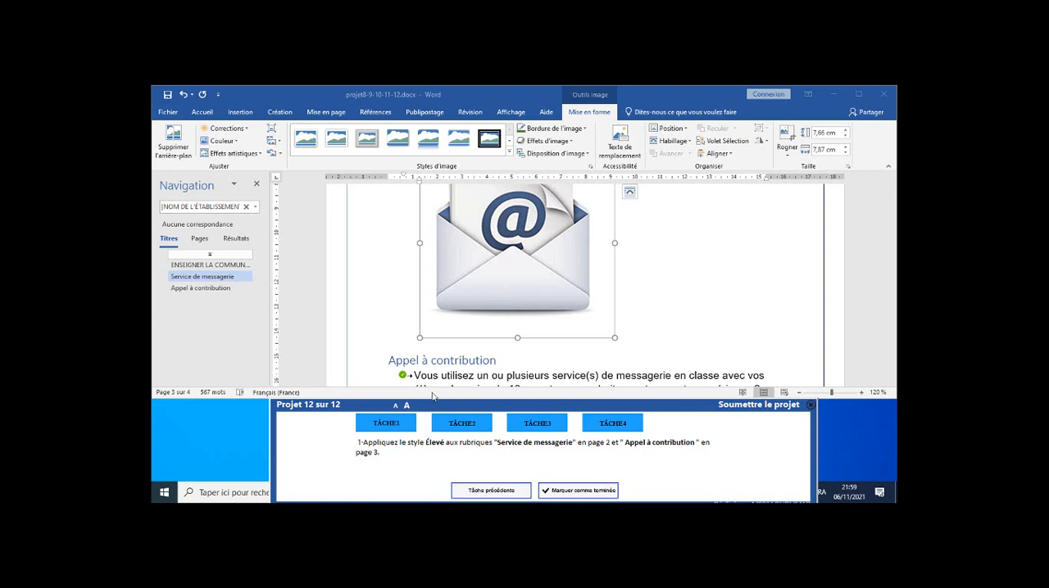
# Apply the Élevé style to the "Appel à contribution" heading on page 3 and the "Service de messagerie" heading on page 2.
pyautogui.click(388, 361)
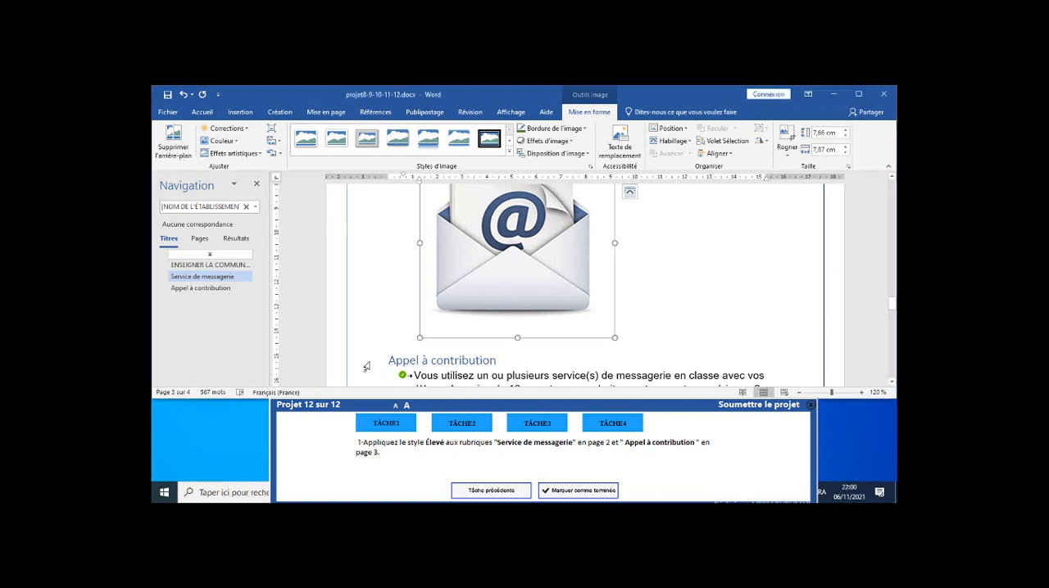
pyautogui.click(349, 362)
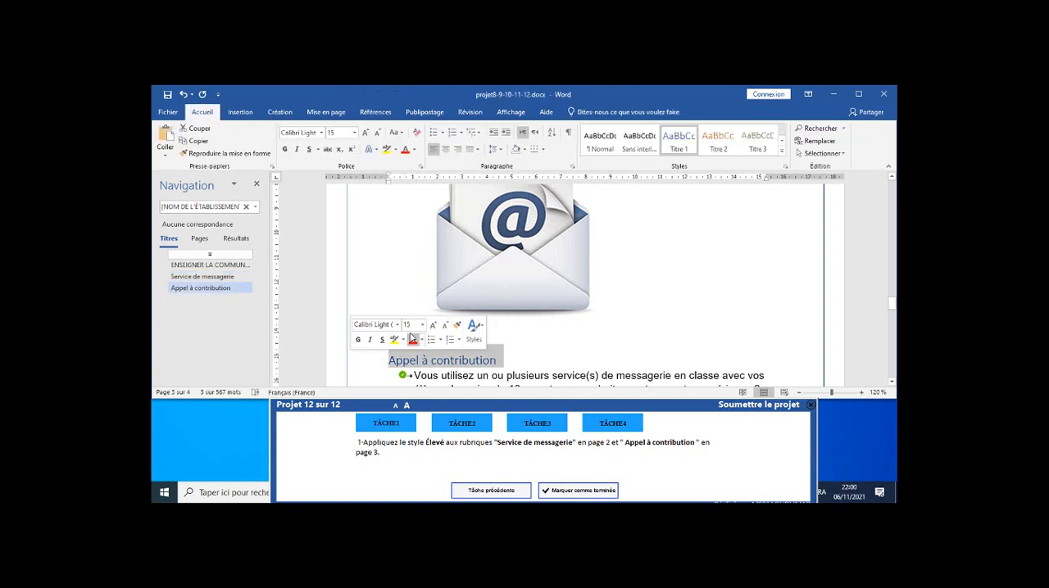
pyautogui.scroll(3, 409, 290)
pyautogui.scroll(-4, 406, 281)
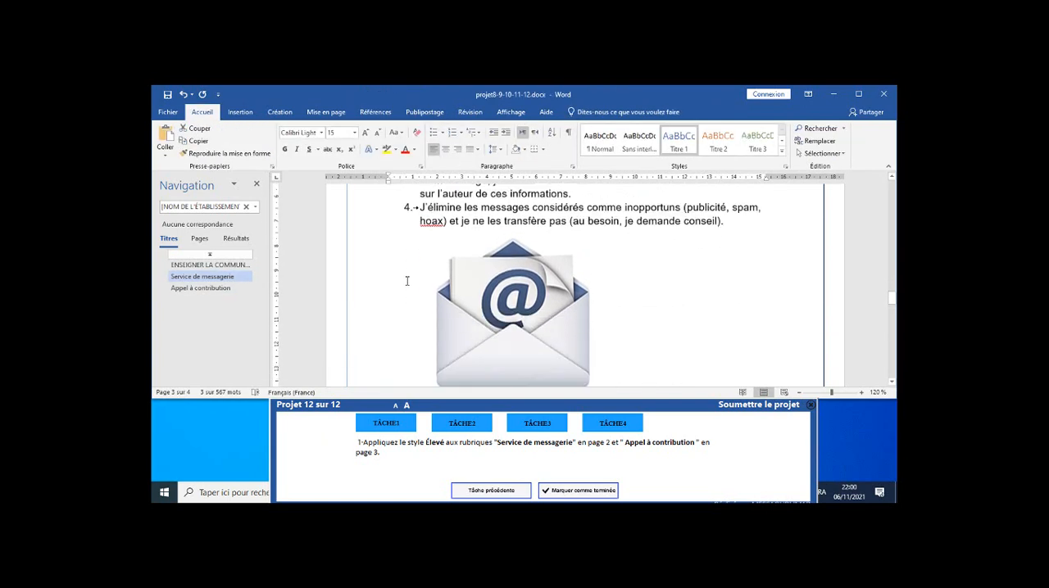
pyautogui.scroll(6, 404, 281)
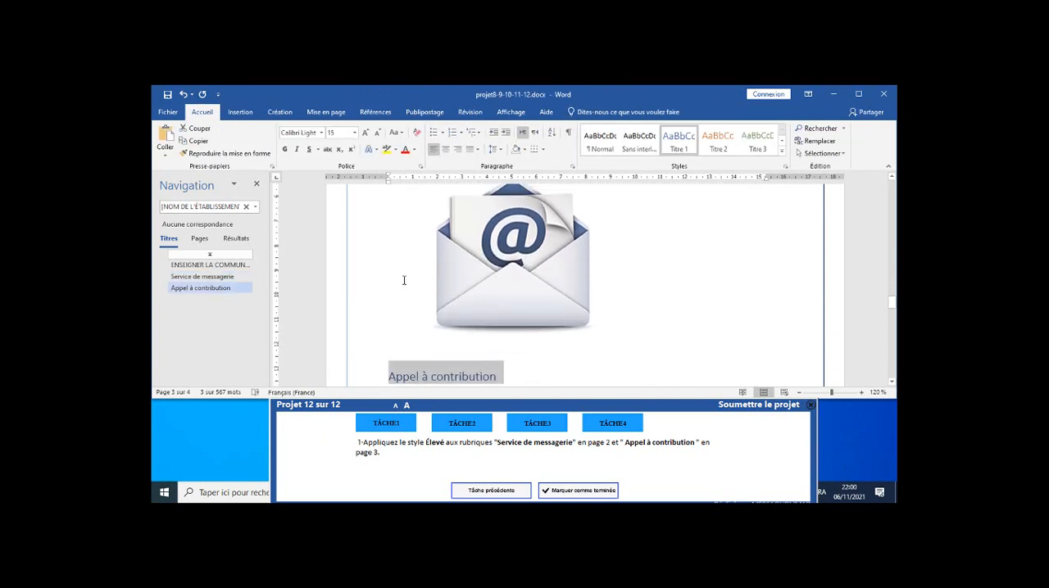
pyautogui.scroll(3, 404, 279)
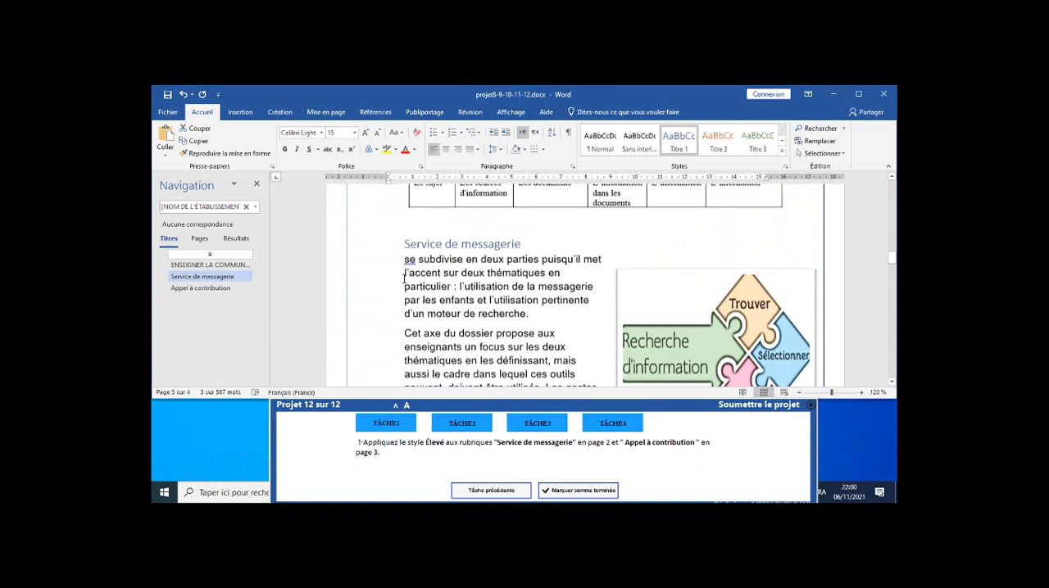
pyautogui.scroll(-1, 348, 293)
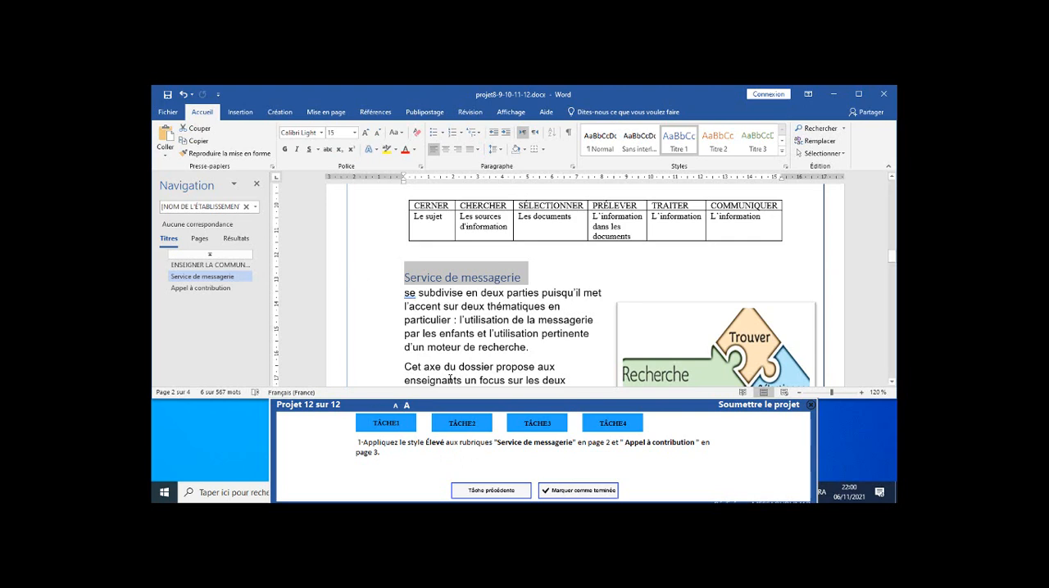
pyautogui.click(782, 155)
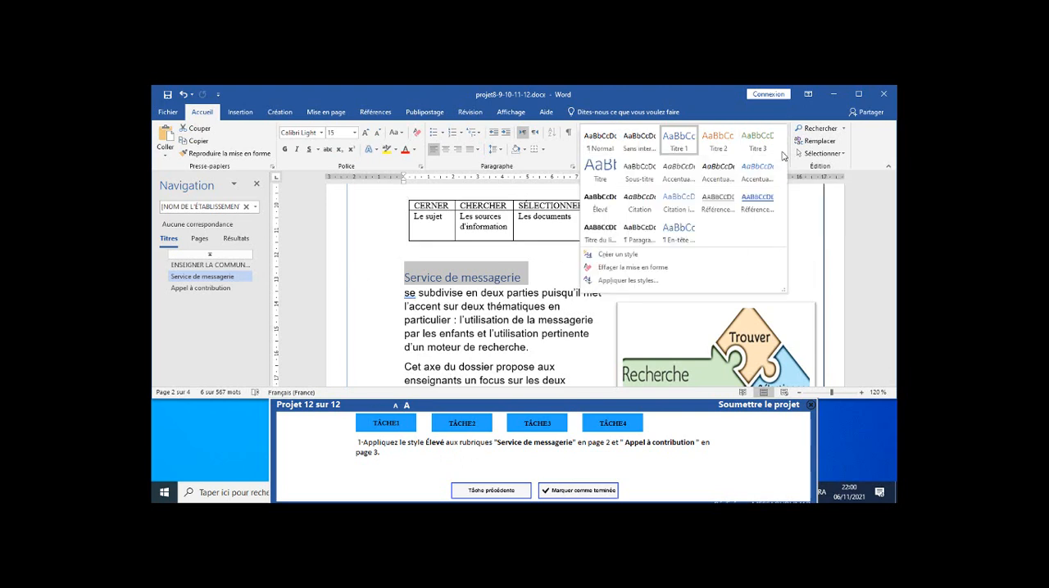
pyautogui.click(610, 215)
pyautogui.scroll(-3, 471, 262)
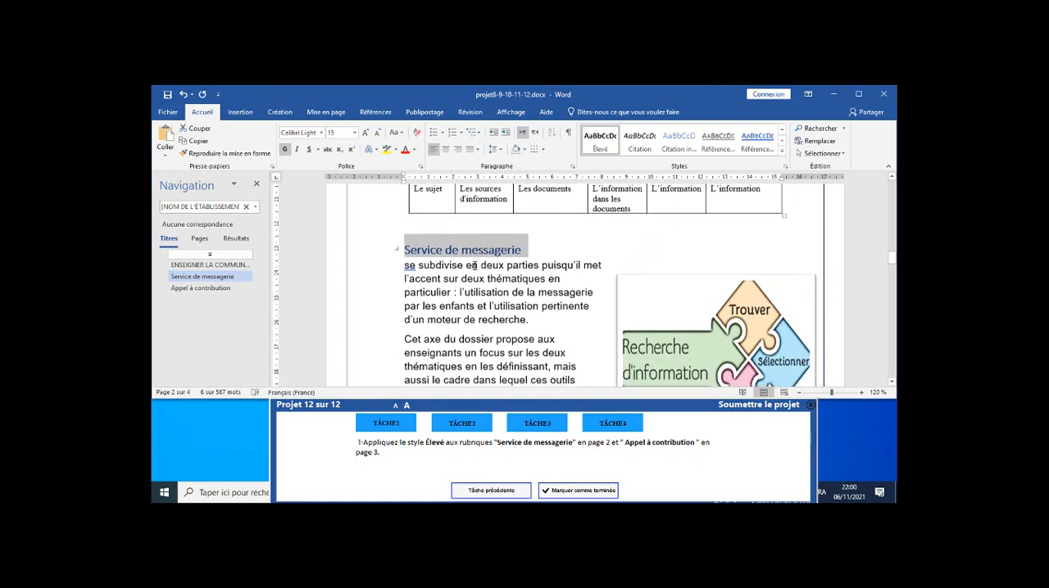
pyautogui.scroll(3, 469, 262)
pyautogui.scroll(-12, 469, 262)
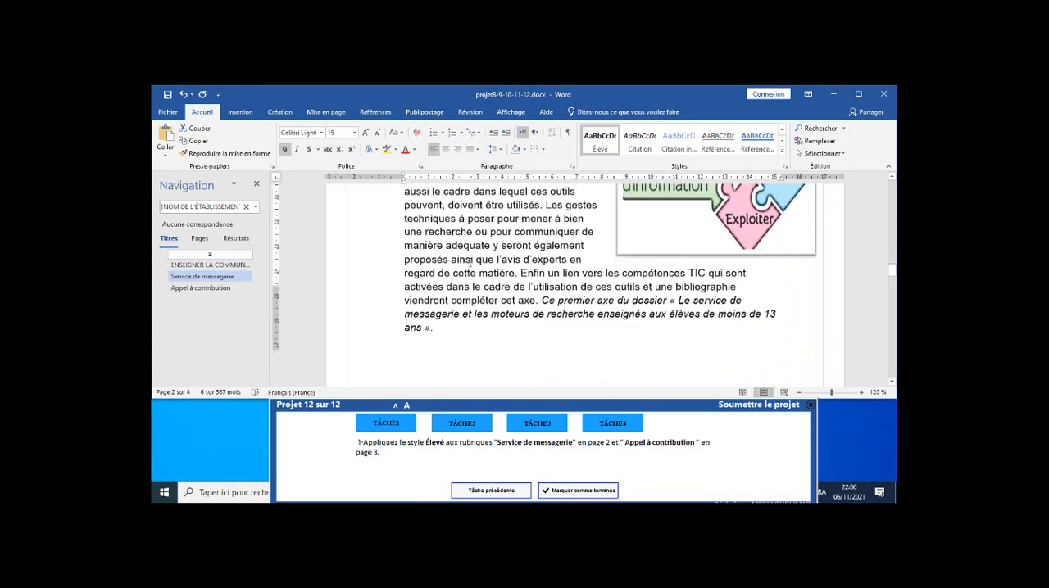
pyautogui.scroll(-6, 449, 271)
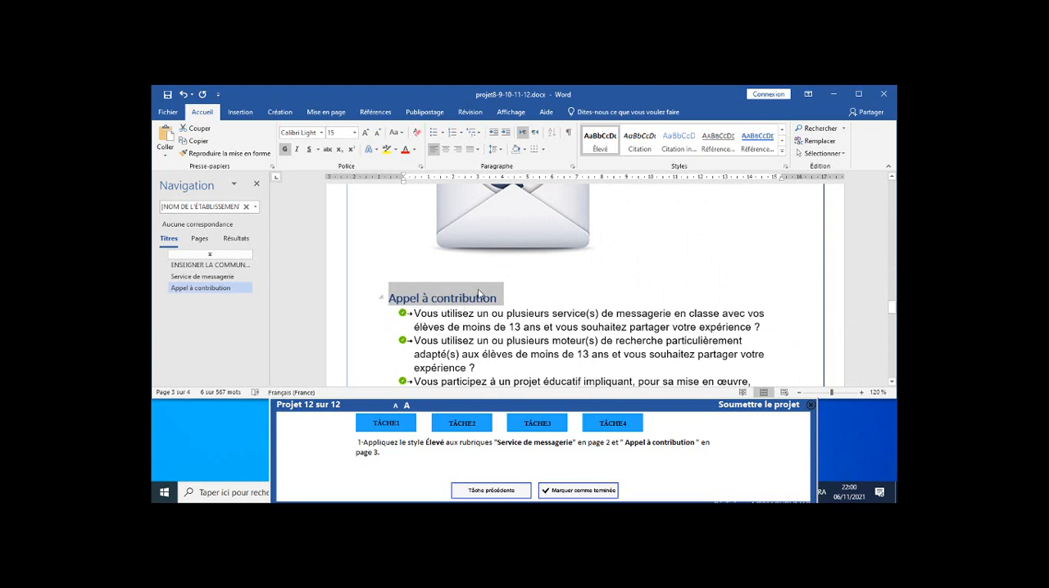
# Mark task 1 as completed and place the cursor in the table above the "Service de messagerie" heading on page 2.
pyautogui.click(579, 491)
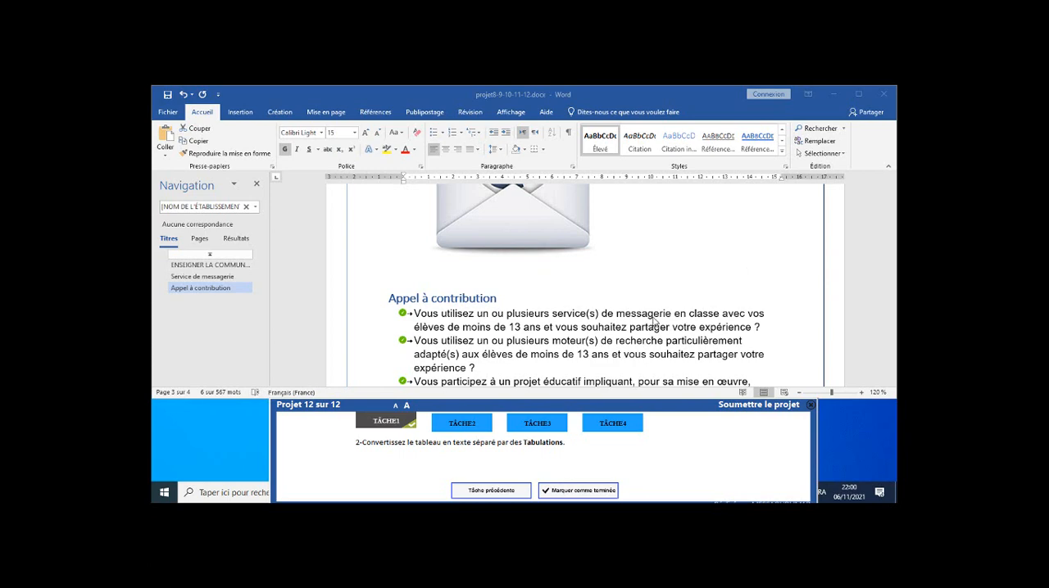
pyautogui.scroll(-6, 654, 295)
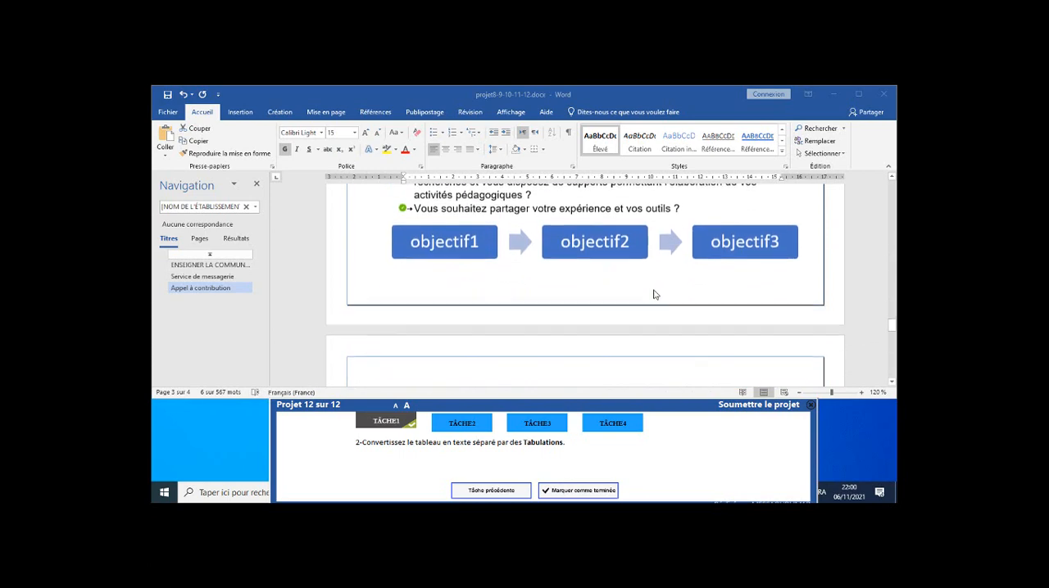
pyautogui.scroll(-12, 654, 295)
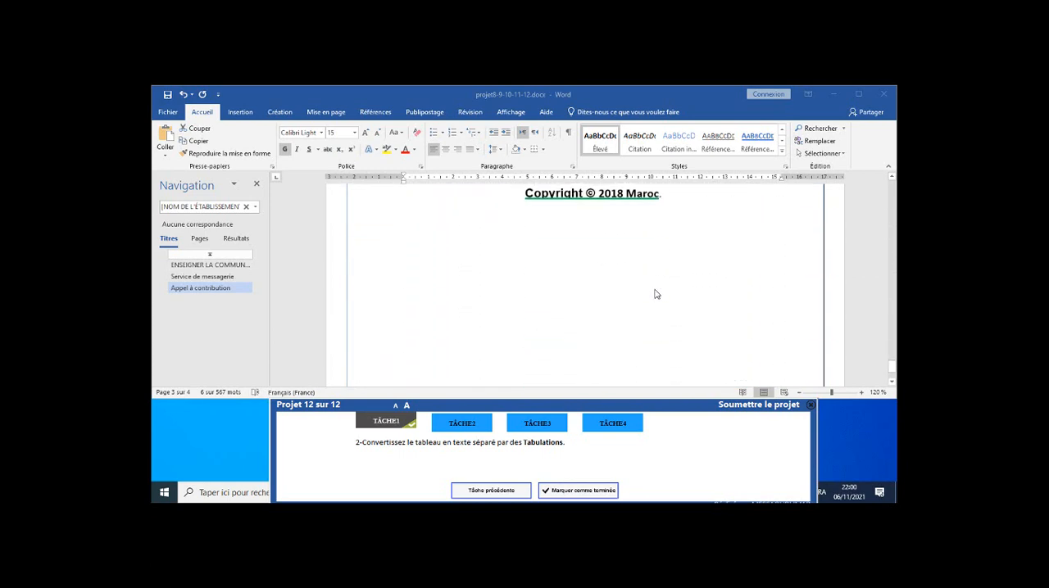
pyautogui.scroll(15, 654, 295)
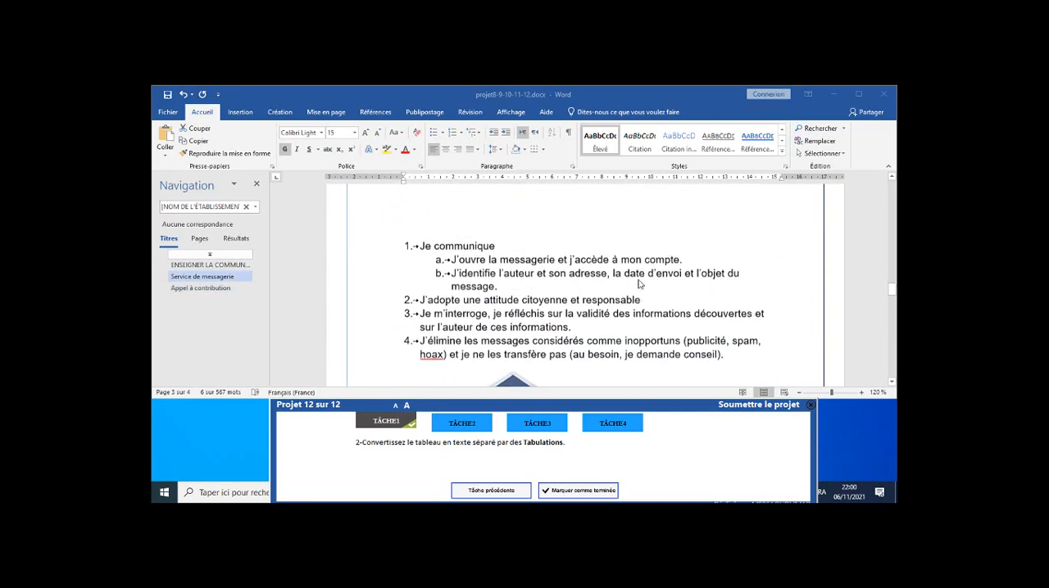
pyautogui.scroll(12, 640, 284)
pyautogui.scroll(-3, 641, 281)
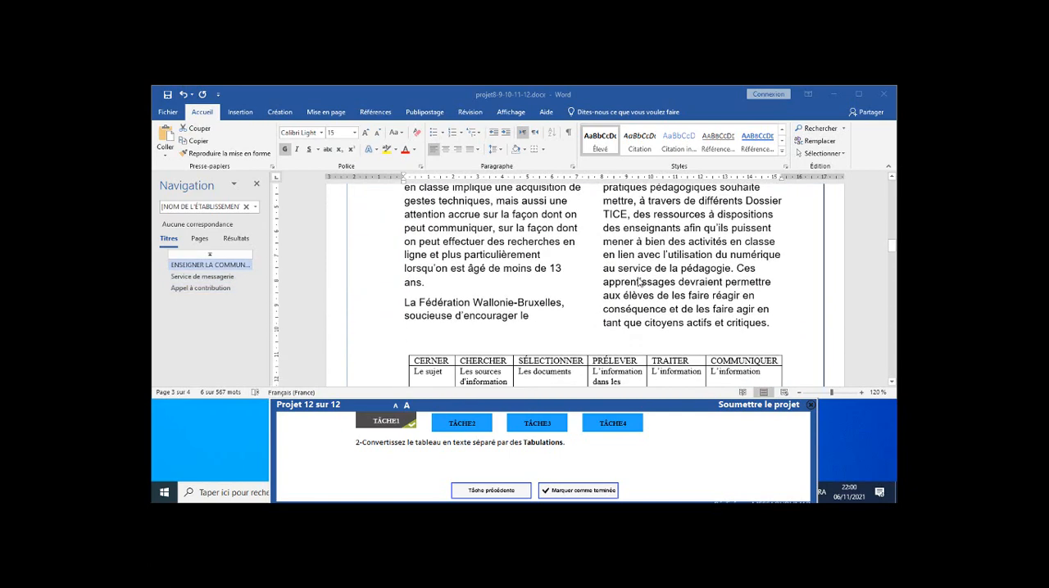
pyautogui.scroll(-4, 640, 281)
pyautogui.click(441, 209)
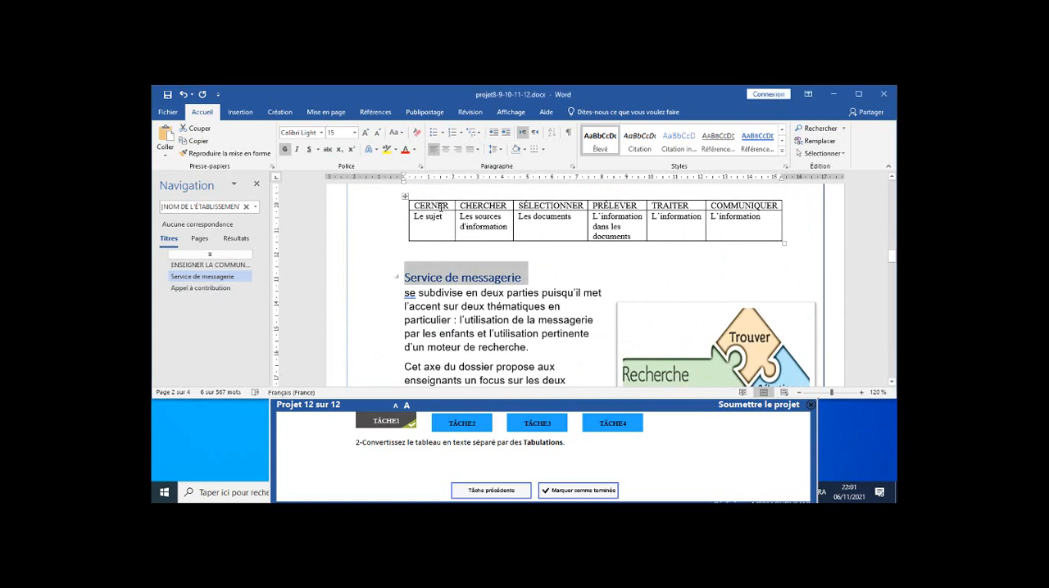
pyautogui.click(440, 209)
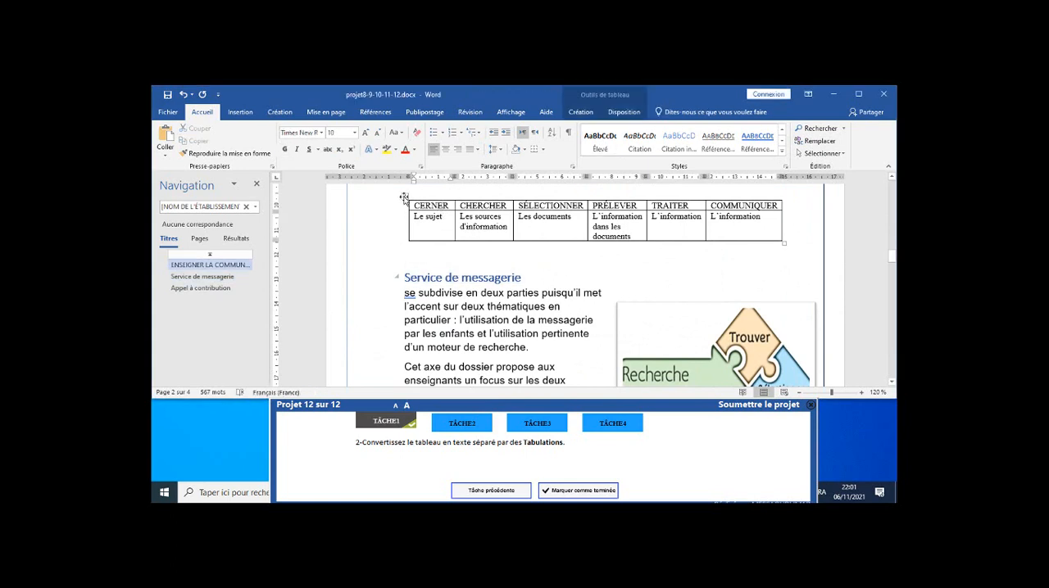
# Convert the CERNER–COMMUNIQUER table on page 2 to text separated by Tabulations and mark task 2 as completed.
pyautogui.click(404, 199)
pyautogui.click(424, 206)
pyautogui.click(624, 112)
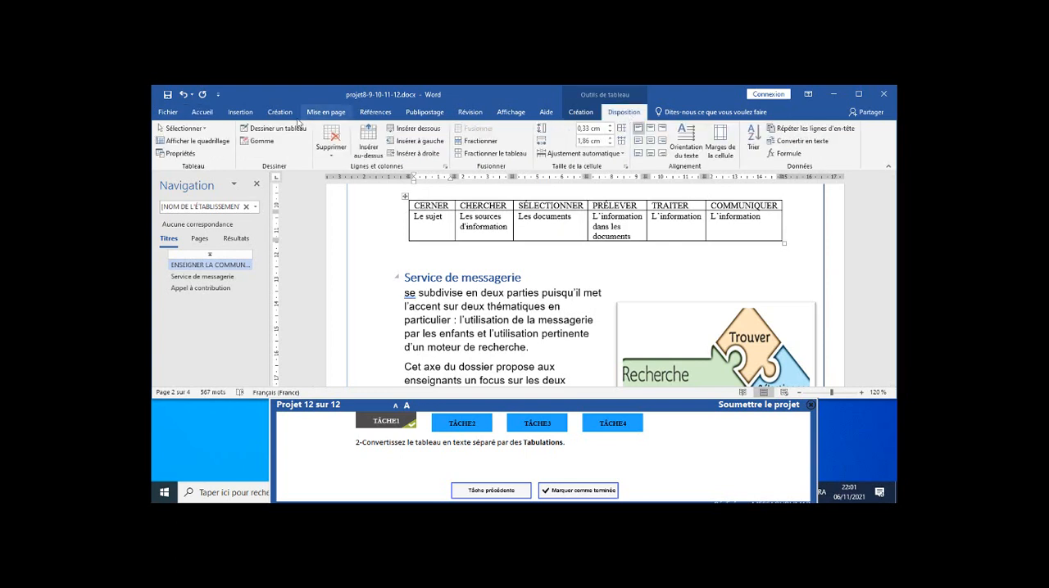
pyautogui.click(241, 112)
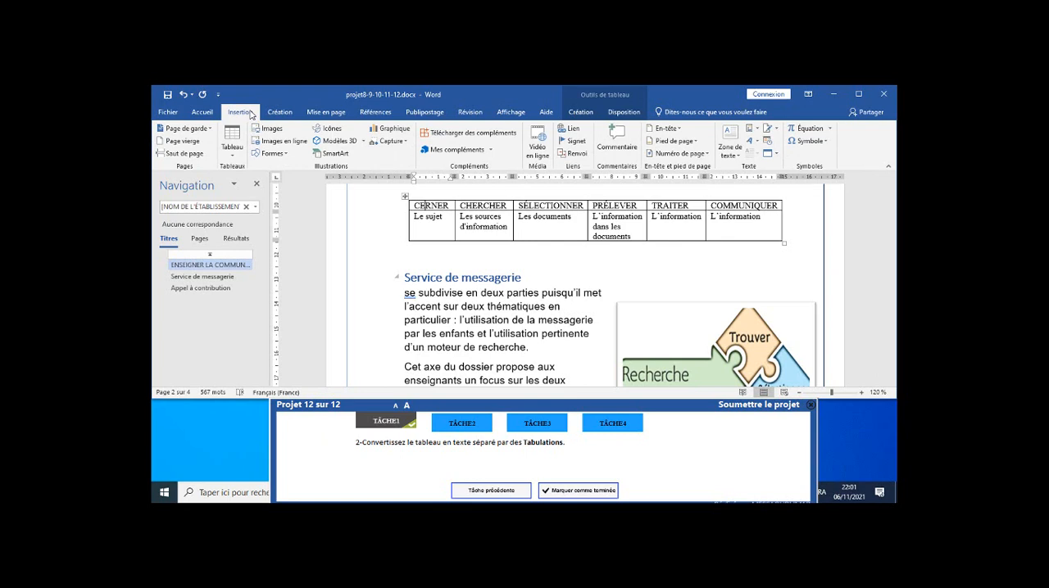
pyautogui.click(626, 114)
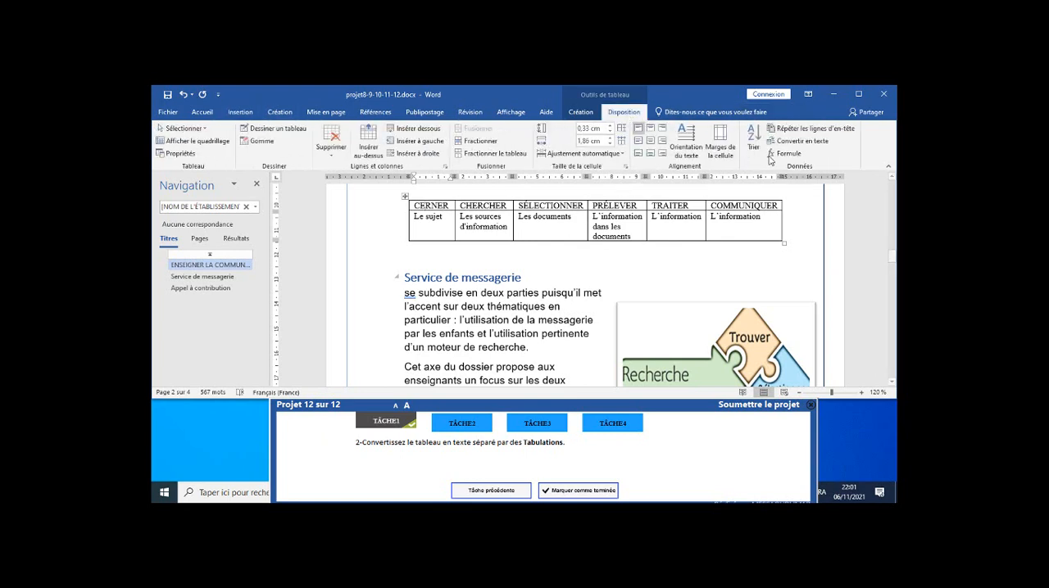
pyautogui.click(801, 142)
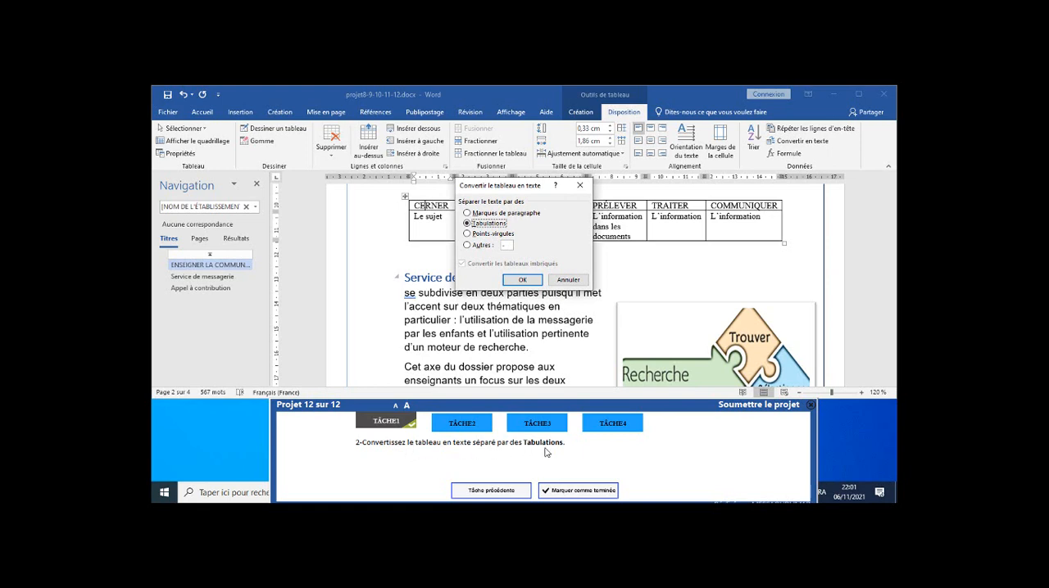
pyautogui.click(482, 247)
pyautogui.click(467, 223)
pyautogui.click(525, 282)
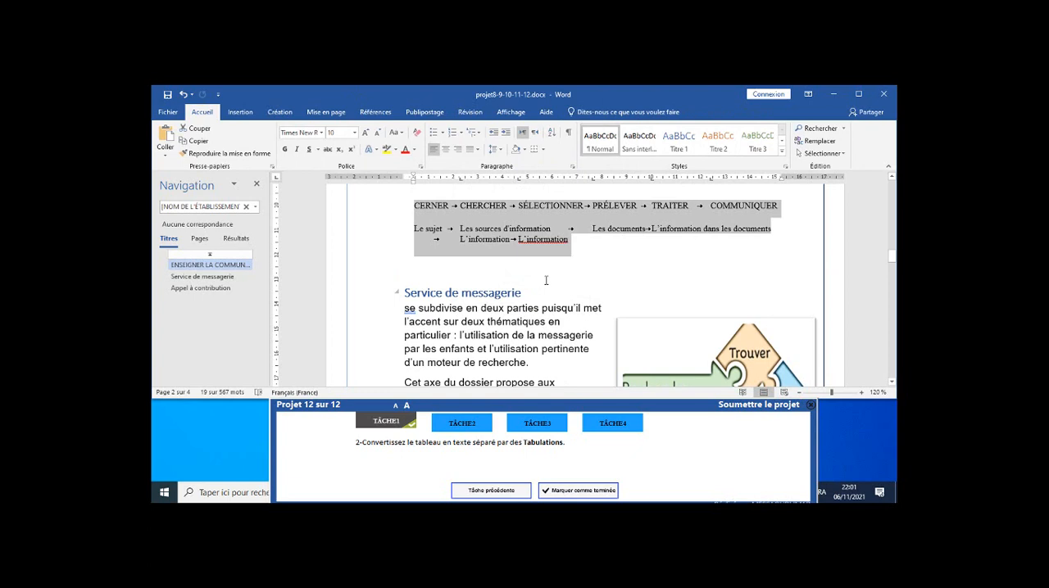
pyautogui.click(578, 490)
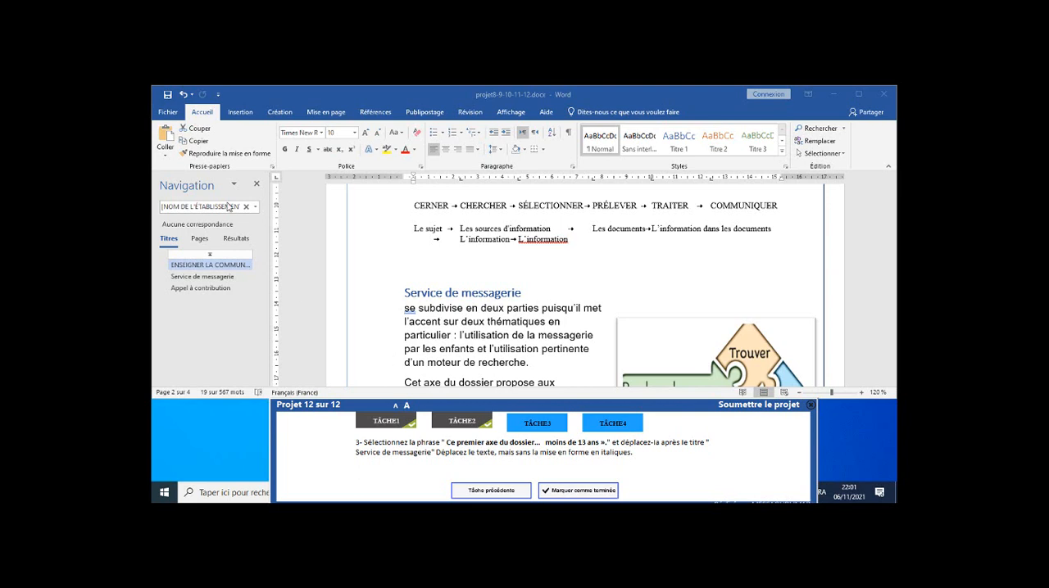
# Search the document for "ce pre" to find the sentence beginning "Ce premier axe du dossier".
pyautogui.click(233, 236)
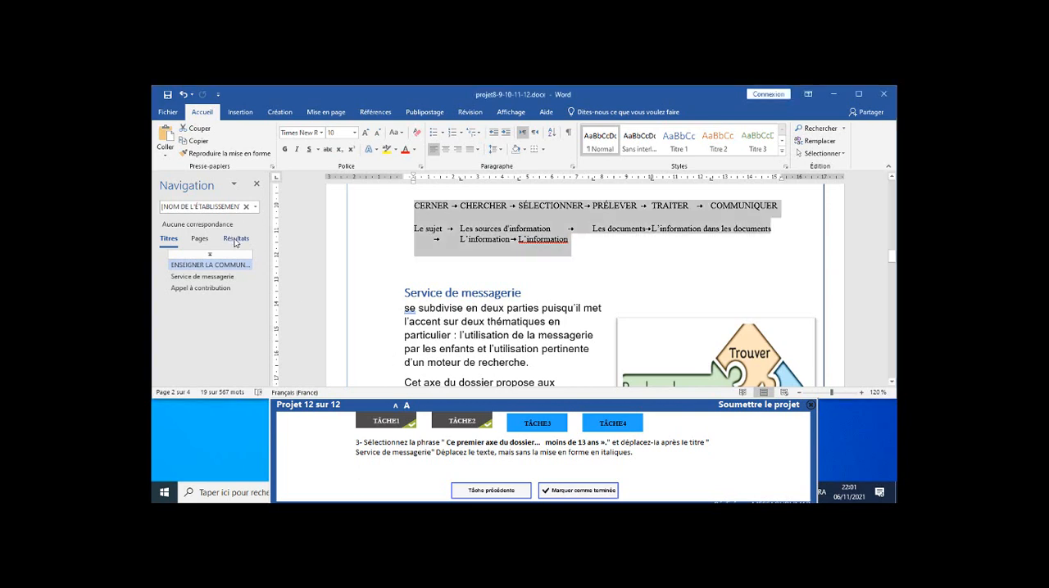
pyautogui.click(235, 238)
pyautogui.click(228, 209)
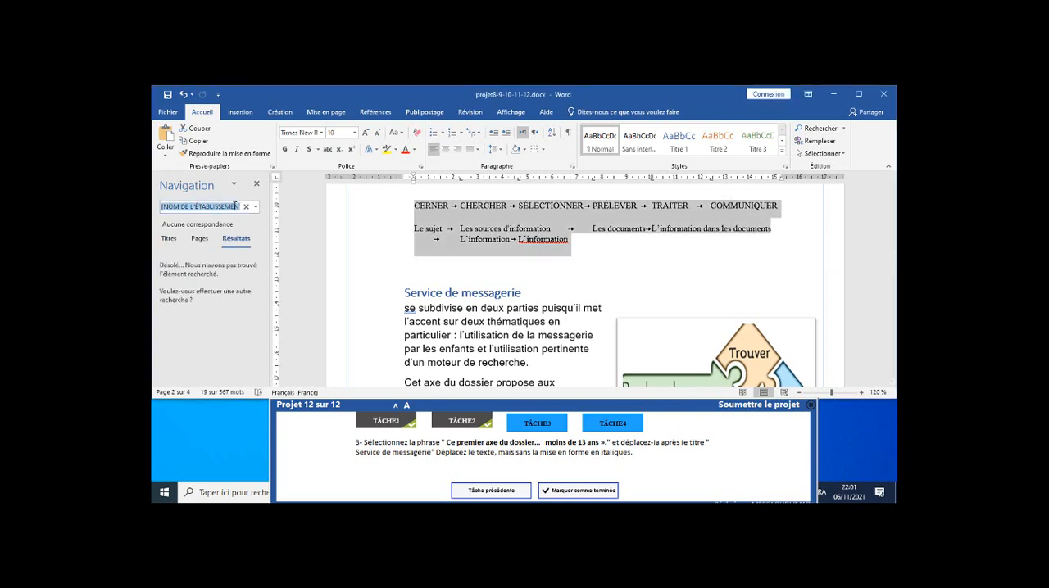
pyautogui.write('Ce')
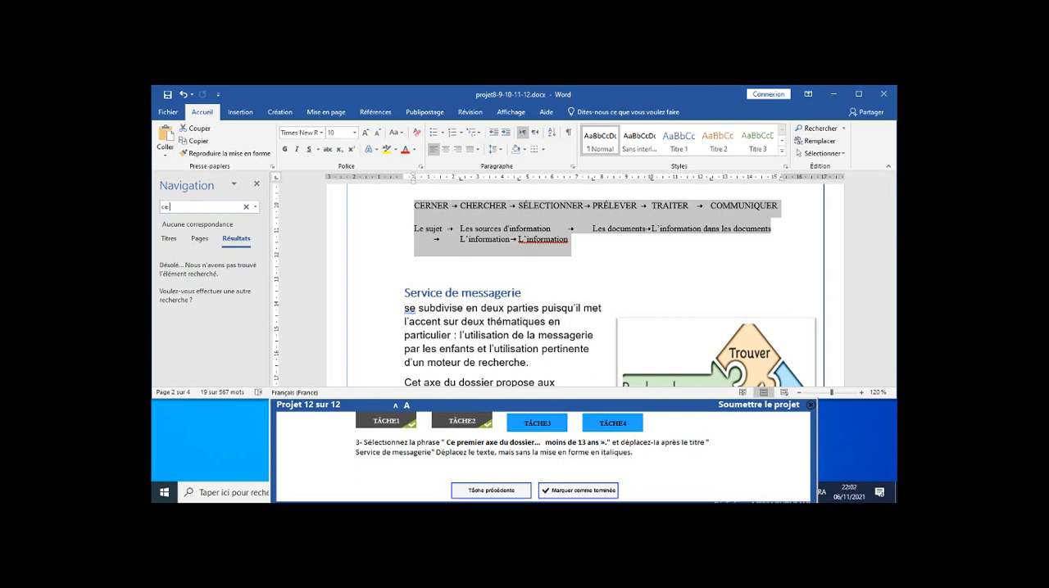
pyautogui.write(' pre')
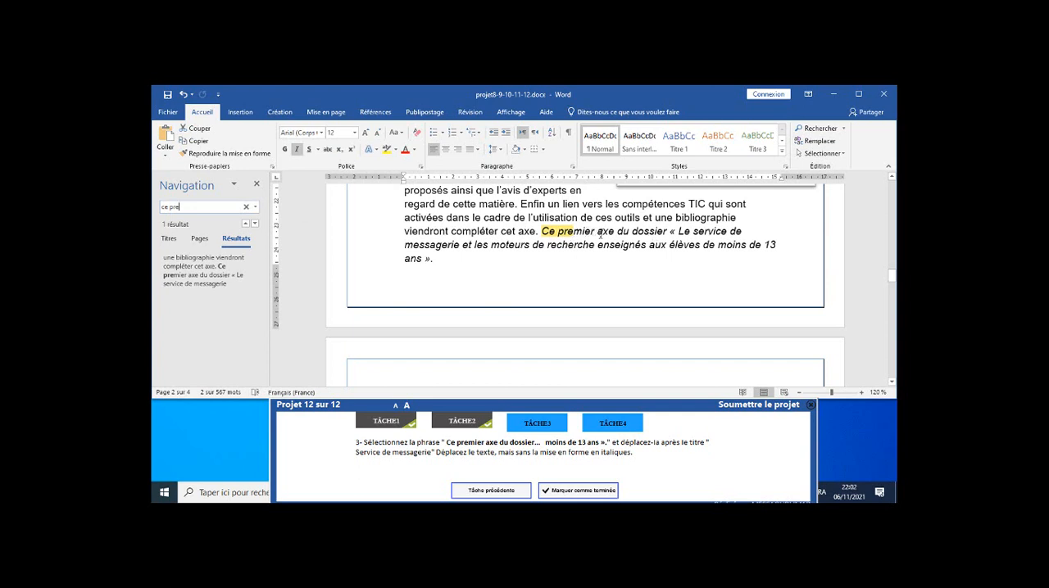
# Cut the whole italic sentence "Ce premier axe du dossier... moins de 13 ans »." from the end of its paragraph on page 2.
pyautogui.click(550, 230)
pyautogui.click(542, 231)
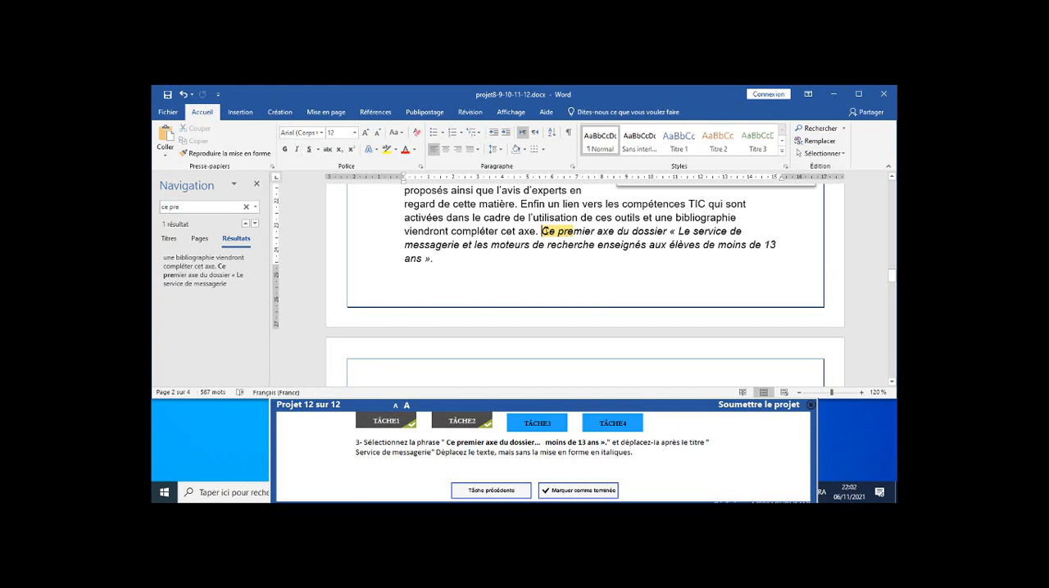
pyautogui.moveTo(542, 232); pyautogui.dragTo(481, 266)
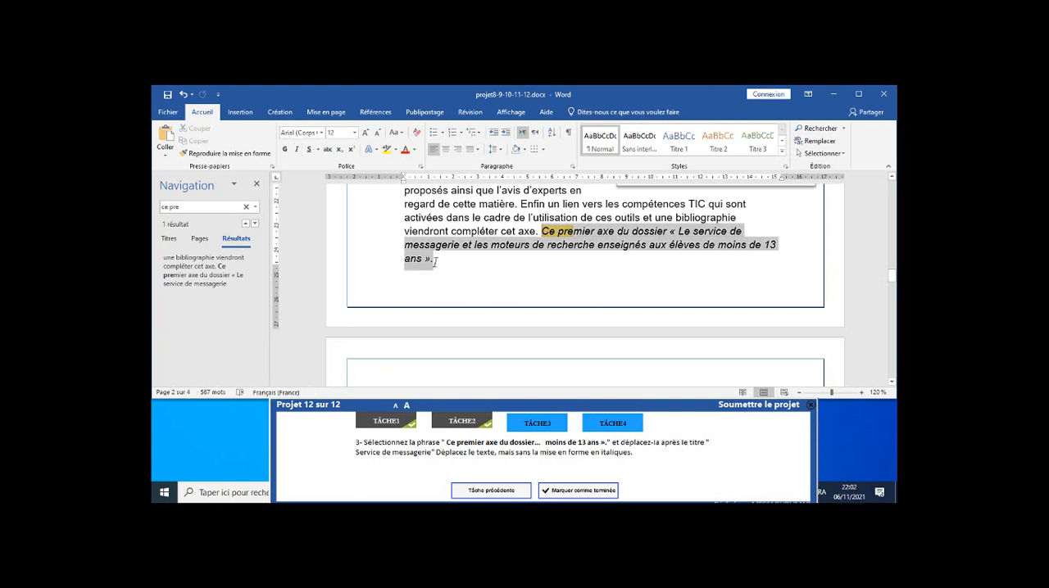
pyautogui.moveTo(434, 262); pyautogui.dragTo(434, 262)
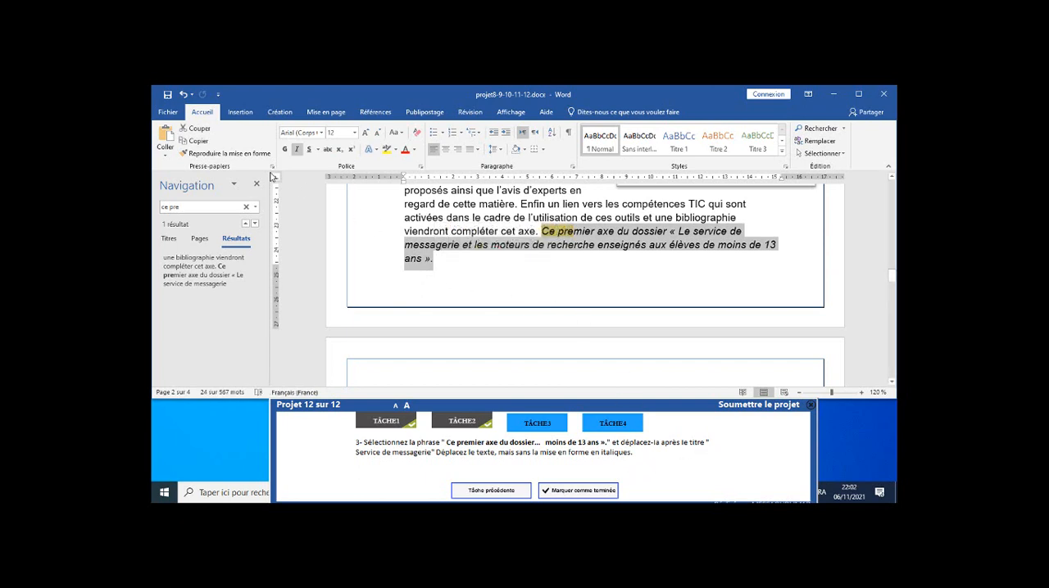
pyautogui.click(197, 131)
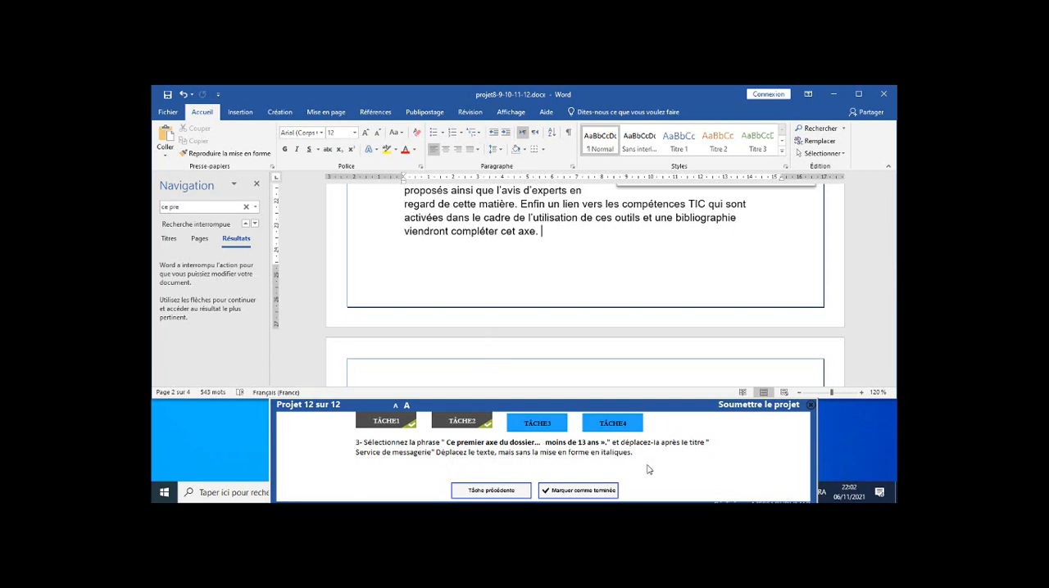
# Paste the cut sentence as text only directly below the "Service de messagerie" heading, before "se subdivise", and mark task 3 as completed.
pyautogui.scroll(-1, 466, 258)
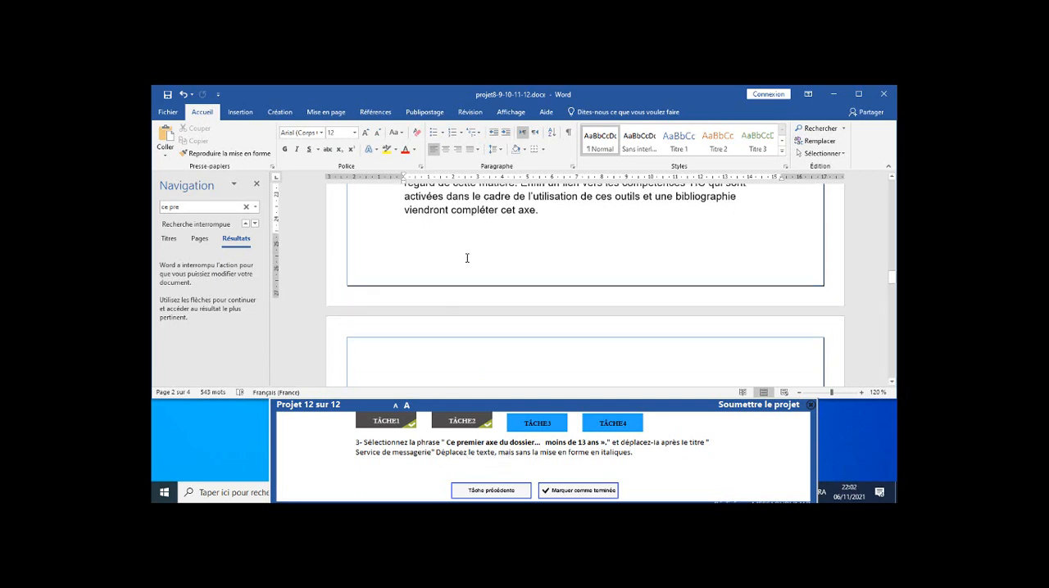
pyautogui.scroll(6, 468, 258)
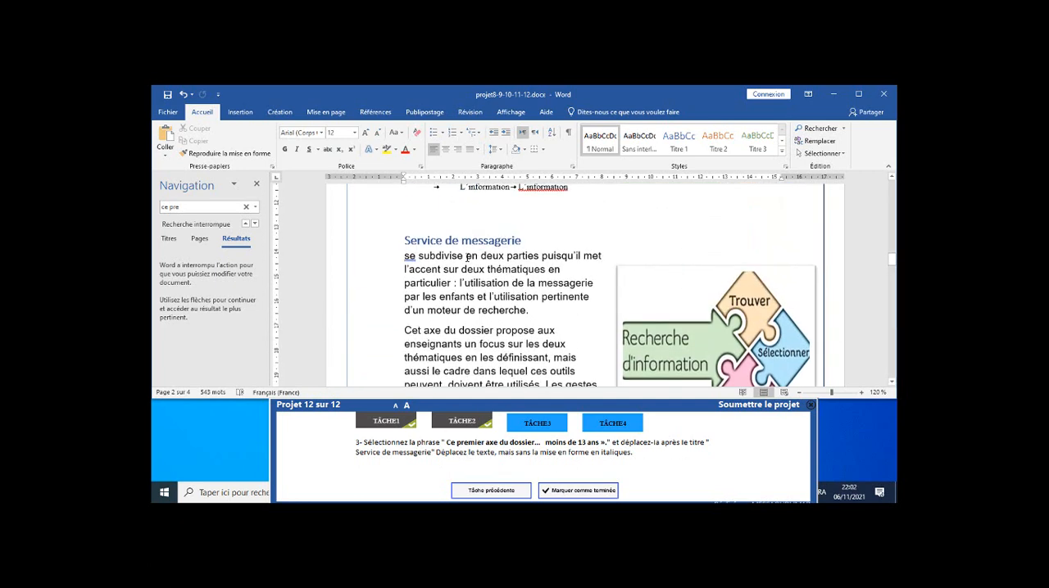
pyautogui.click(406, 257)
pyautogui.click(168, 158)
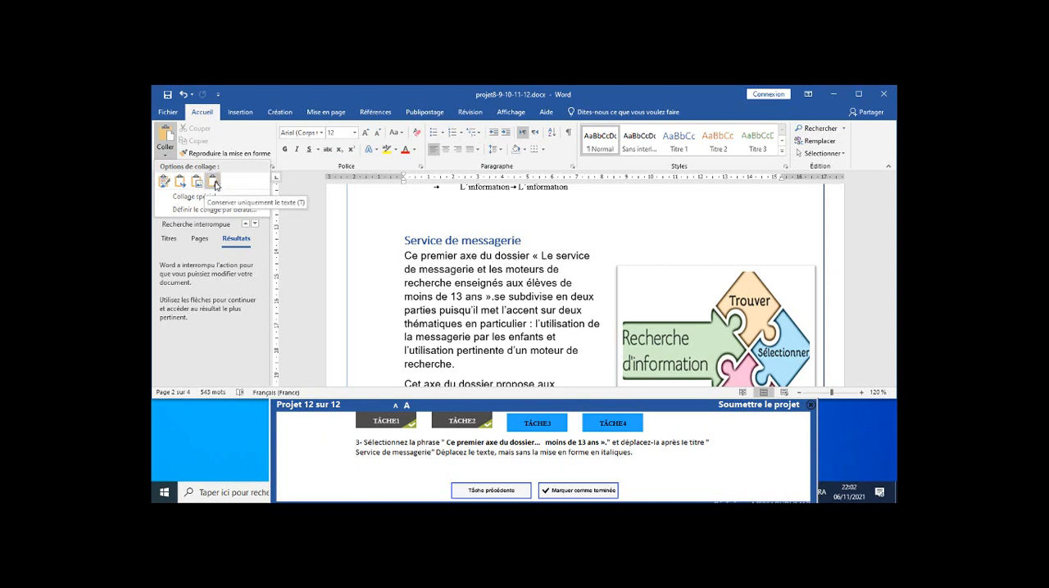
pyautogui.click(215, 185)
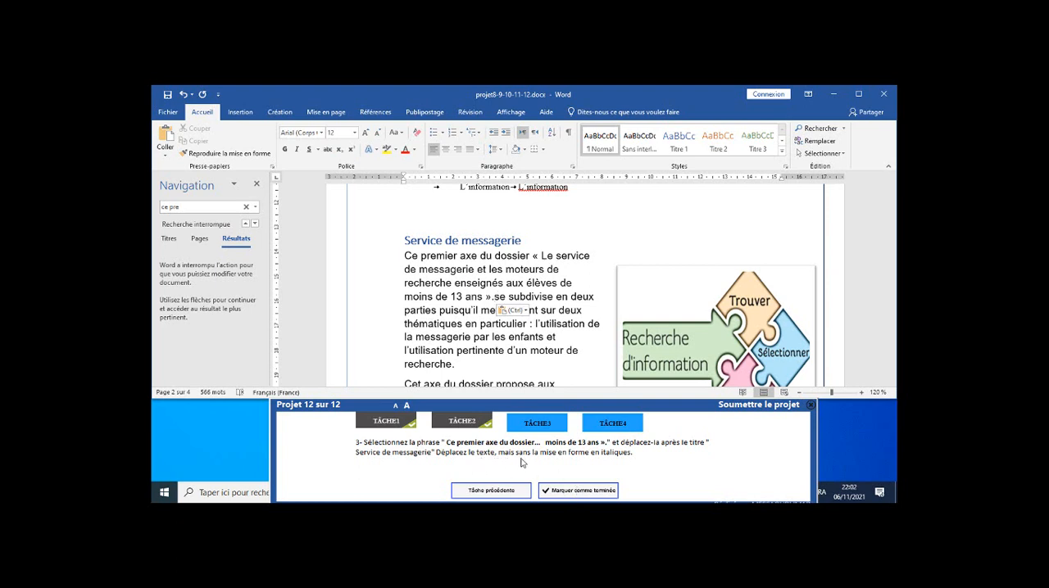
pyautogui.click(587, 490)
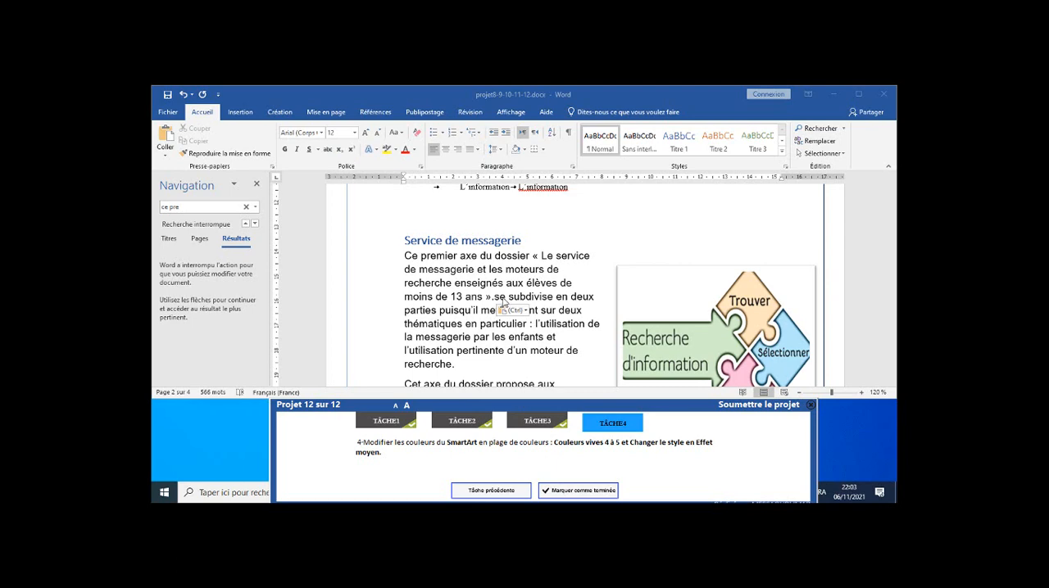
# Change the colours of the objectif1–objectif3 SmartArt on page 3 to "Plage de couleurs - Couleurs vives 4 à 5".
pyautogui.scroll(-10, 505, 301)
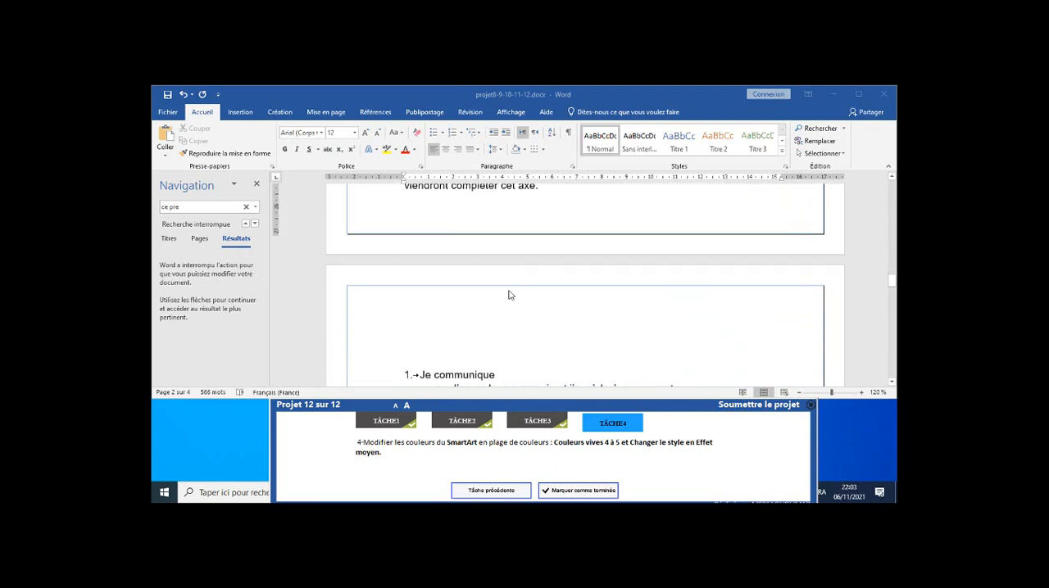
pyautogui.scroll(-10, 509, 295)
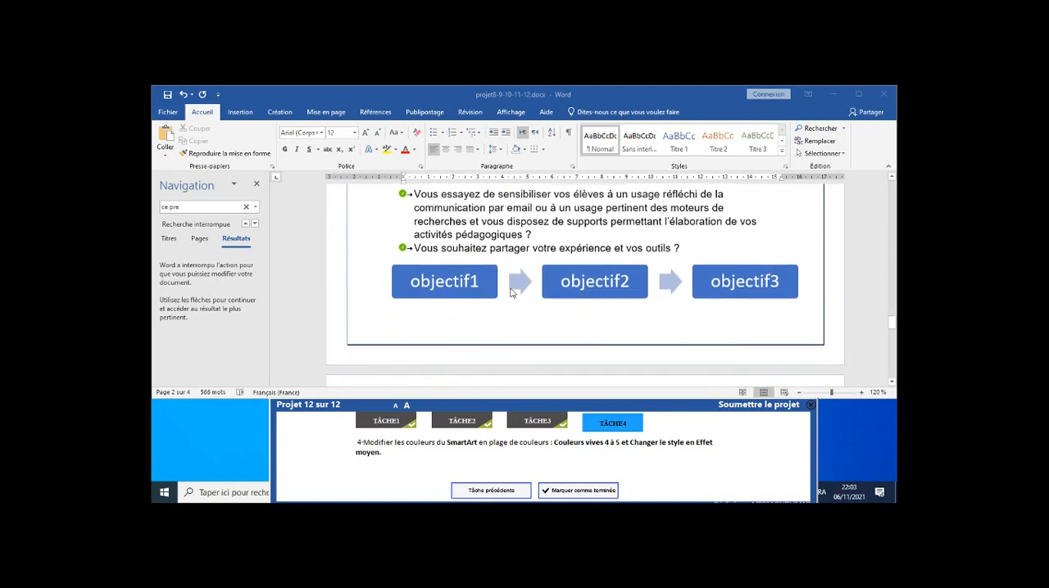
pyautogui.scroll(-1, 511, 292)
pyautogui.scroll(1, 520, 273)
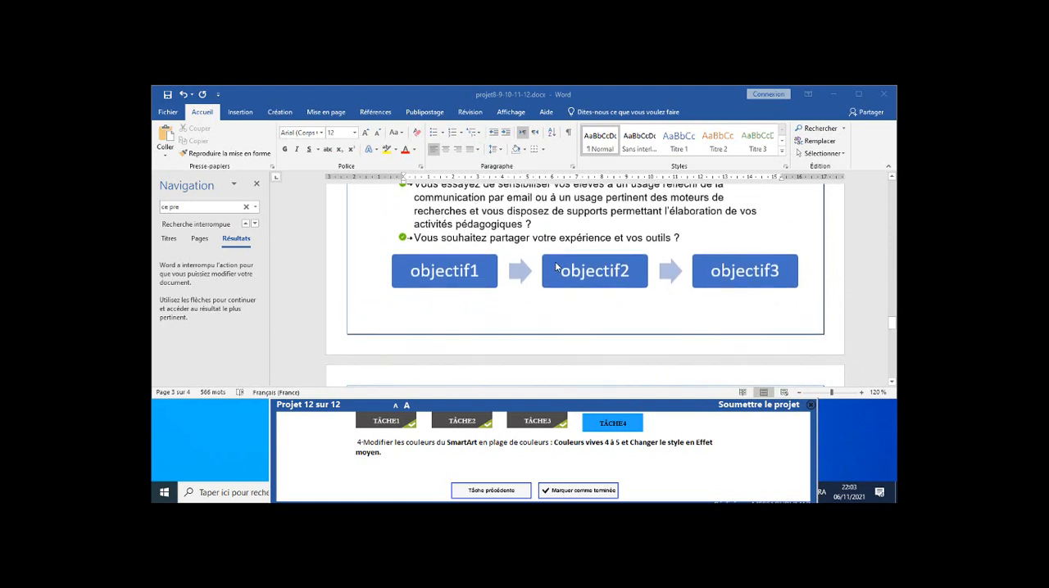
pyautogui.click(559, 257)
pyautogui.click(558, 255)
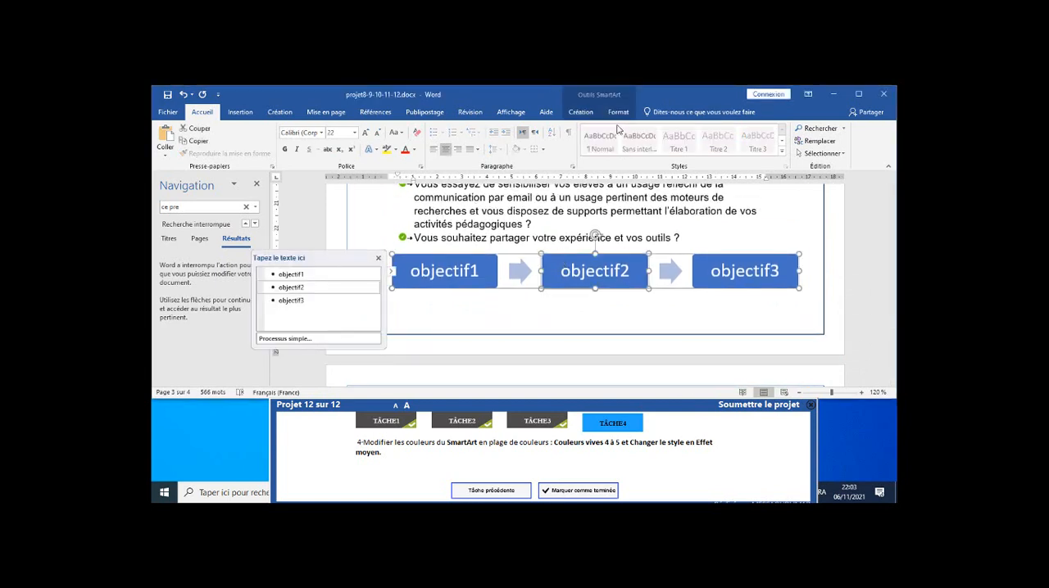
pyautogui.click(580, 112)
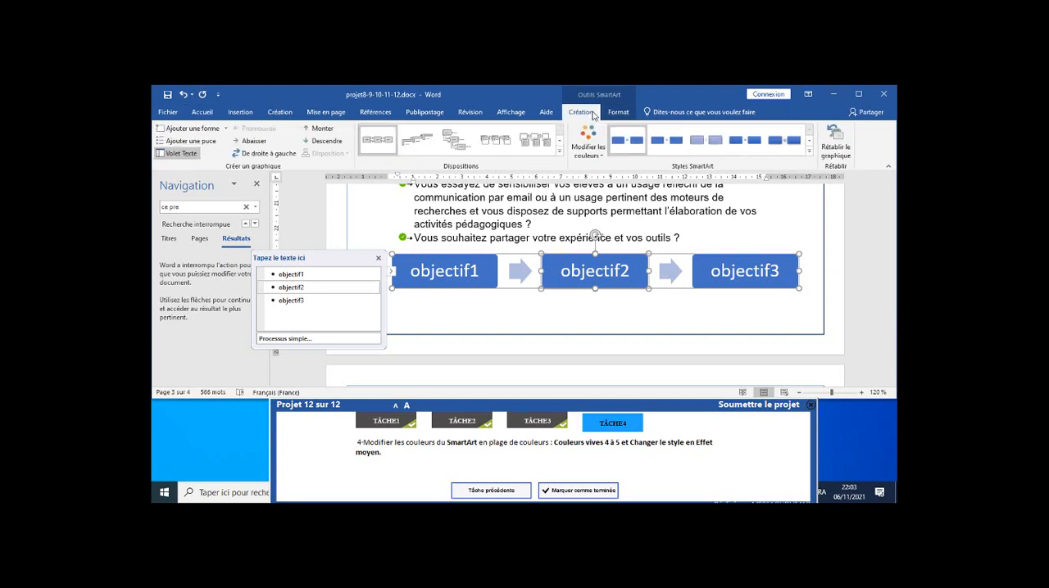
pyautogui.click(594, 155)
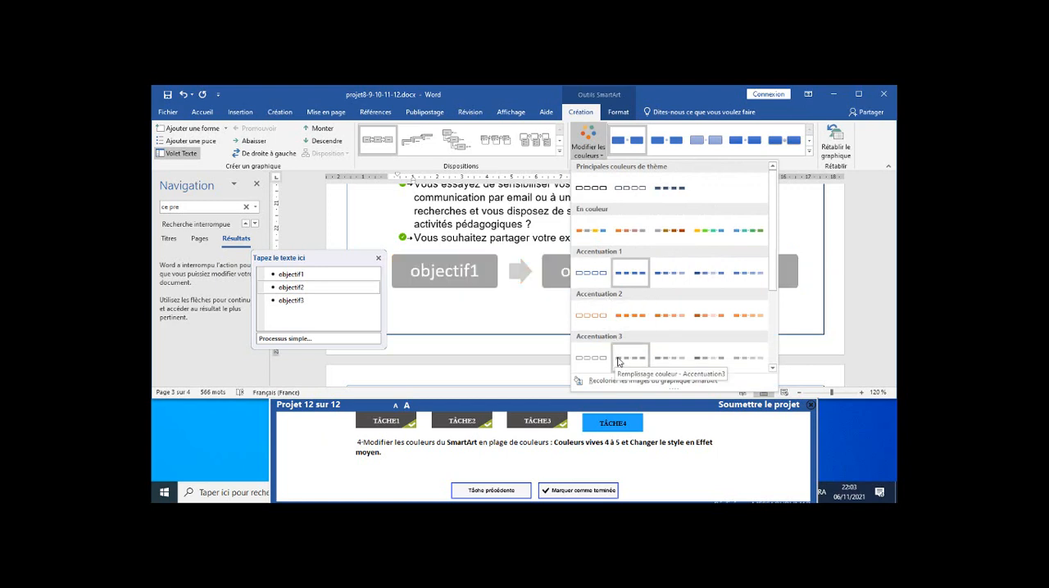
pyautogui.click(704, 231)
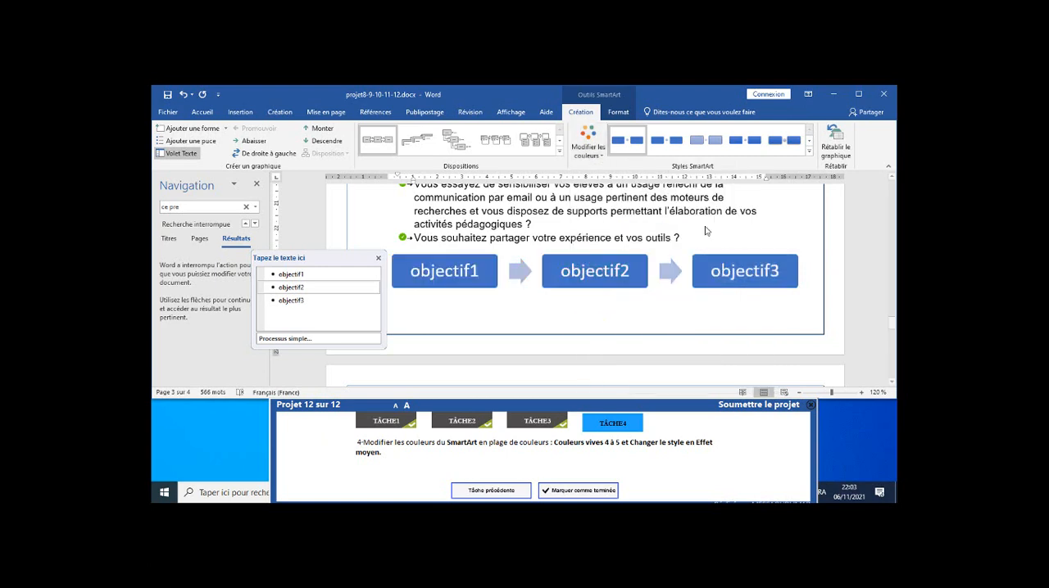
# Apply the Effet moyen style to the objectif SmartArt and mark task 4 as completed.
pyautogui.click(808, 152)
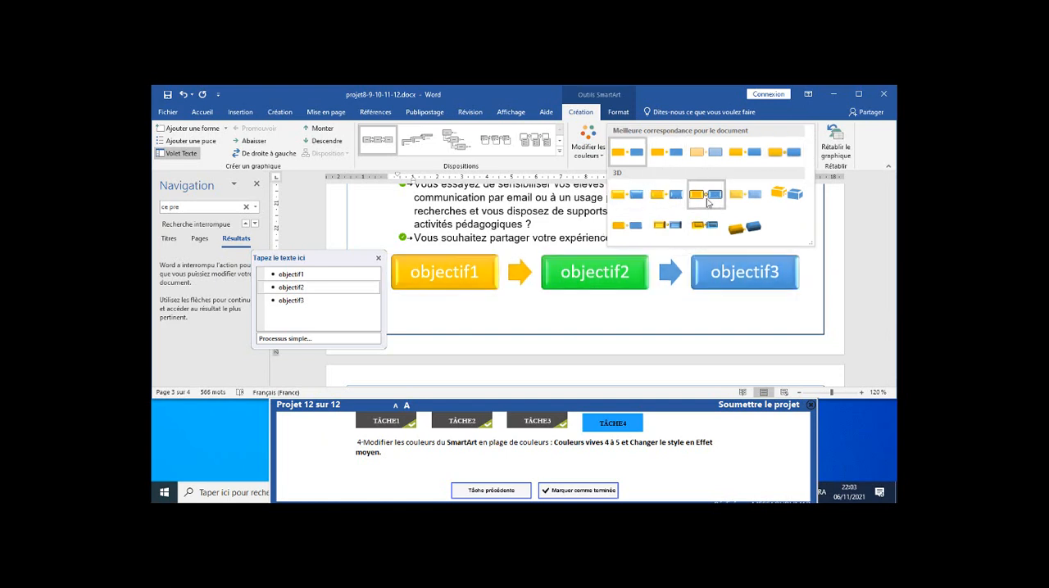
pyautogui.click(753, 154)
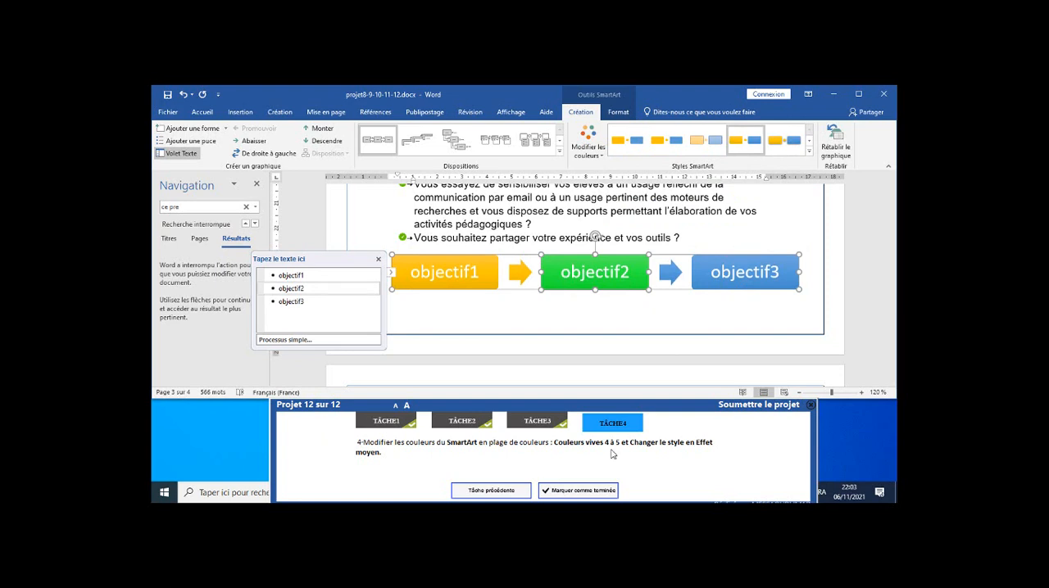
pyautogui.click(585, 490)
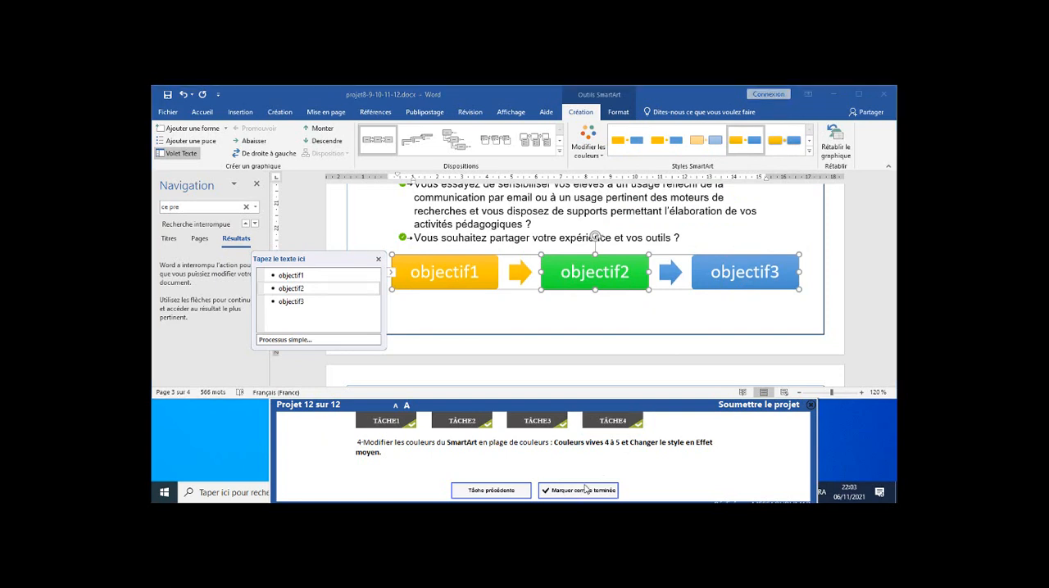